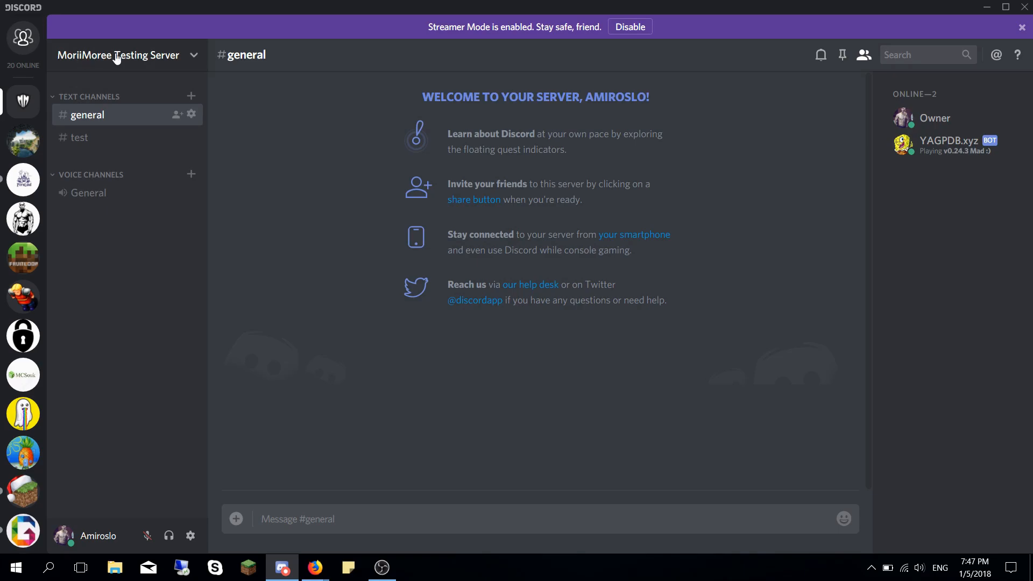
- Look over the testing server's Roles settings, its test and general text channels, and the YAGPDB.xyz bot's profile card
{"action": "left_click", "coordinate": [164, 61]}
{"action": "left_click", "coordinate": [144, 124]}
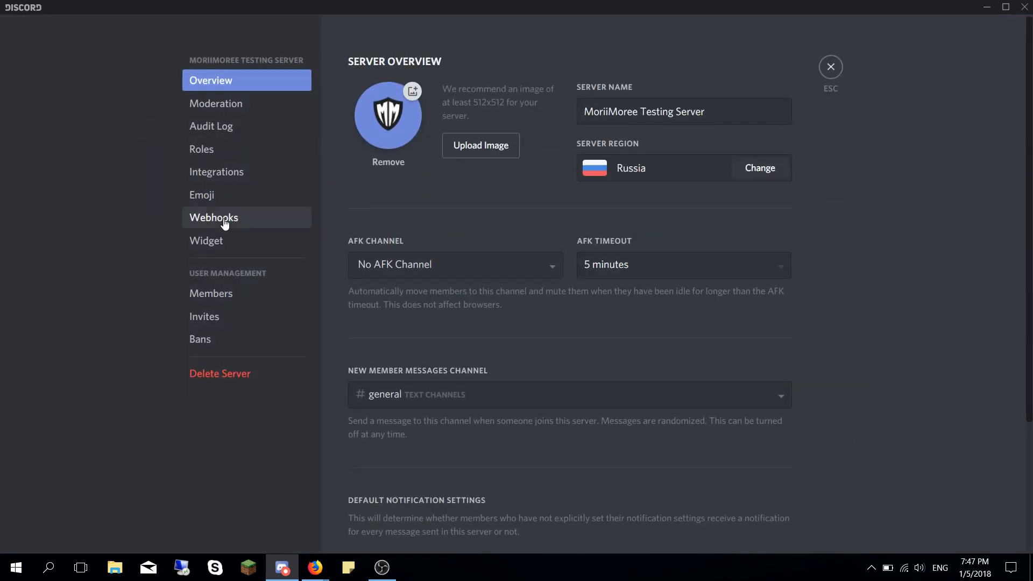
{"action": "left_click", "coordinate": [219, 153]}
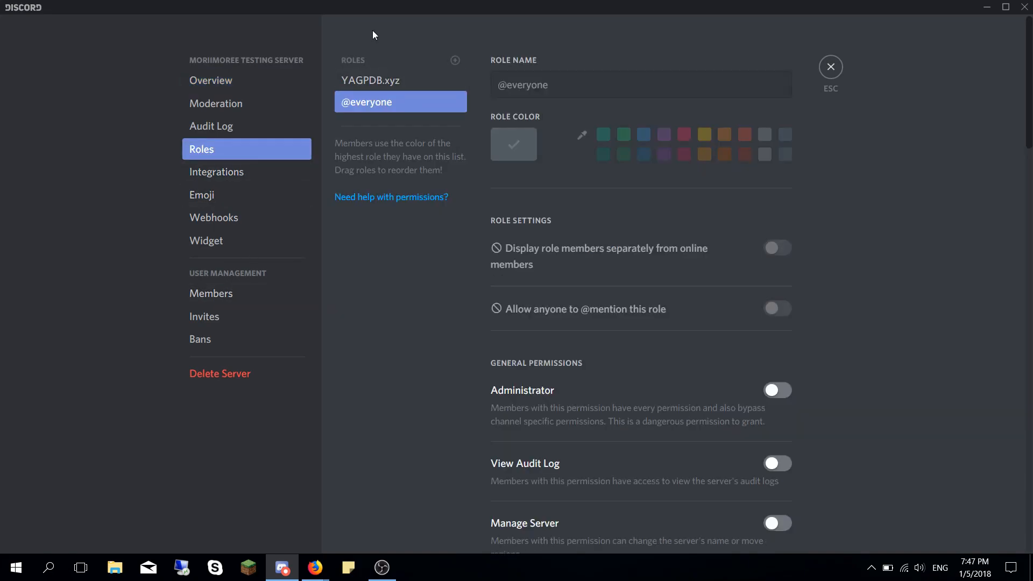
{"action": "key", "text": "Escape"}
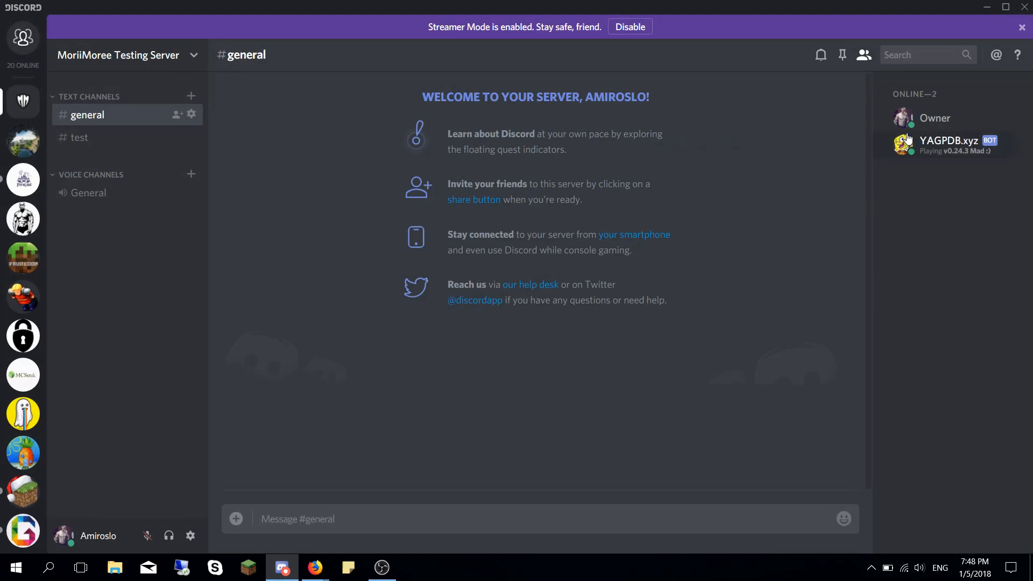
{"action": "left_click", "coordinate": [105, 134]}
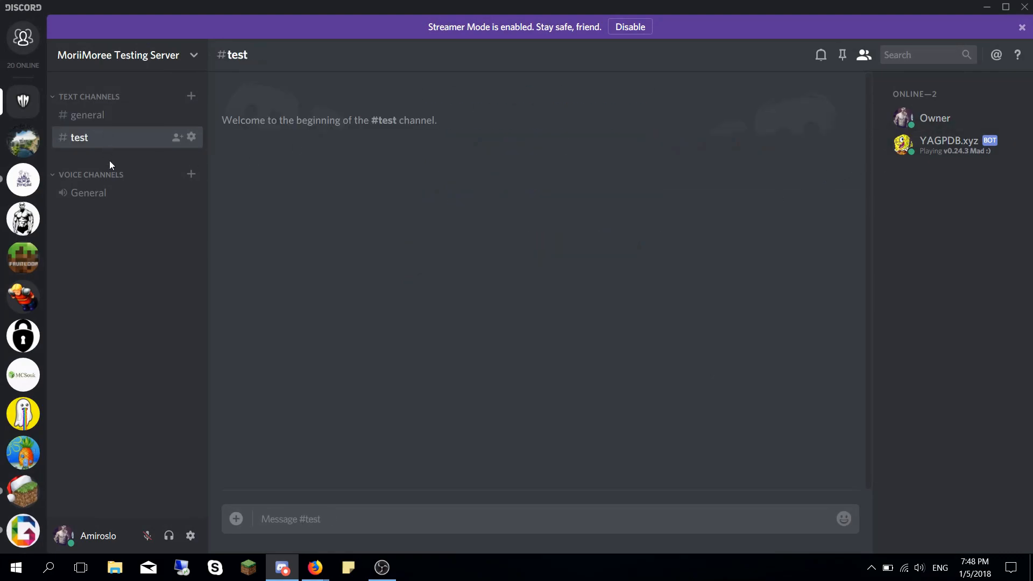
{"action": "left_click", "coordinate": [102, 120]}
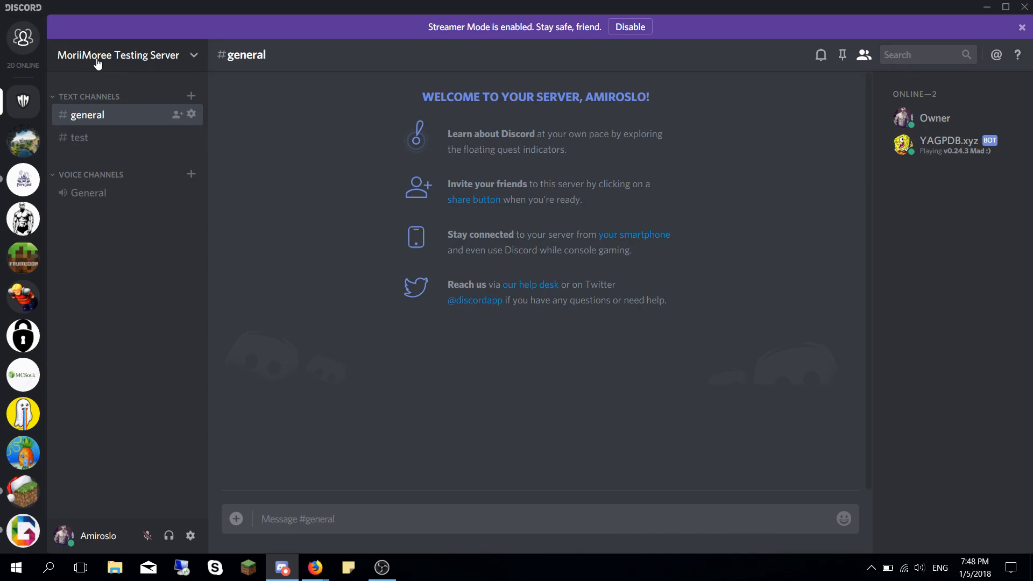
{"action": "left_click", "coordinate": [989, 150]}
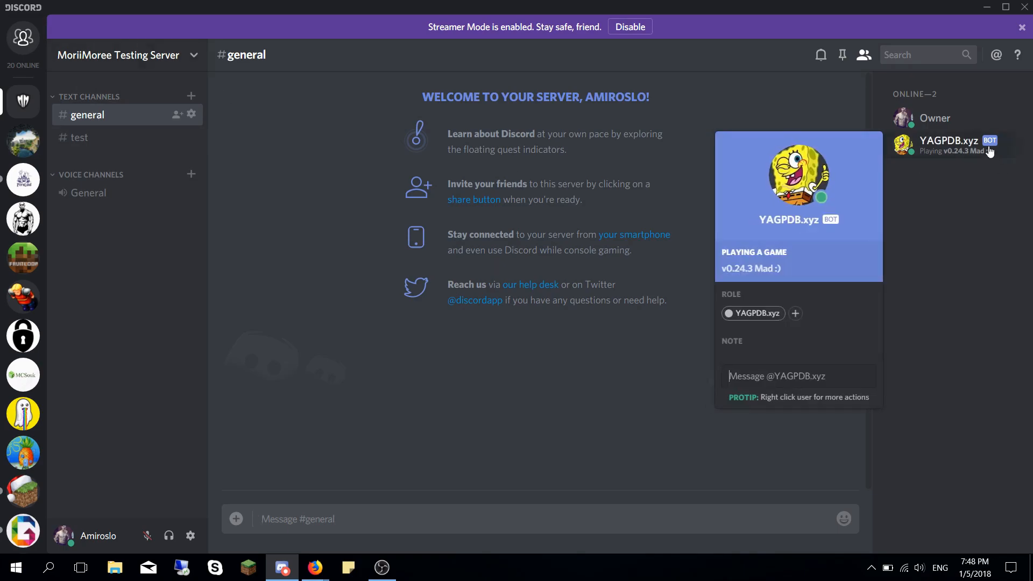
{"action": "left_click", "coordinate": [986, 214]}
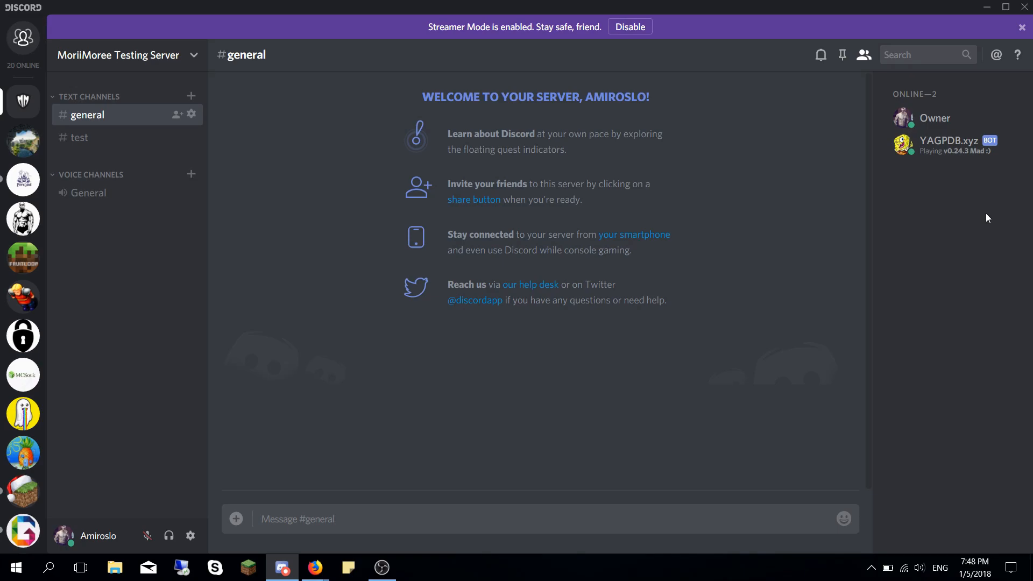
- Switch to the YAGPDB site in Firefox, open the control panel for MoriiMoree Testing Server, and review its stats cards
{"action": "mouse_move", "coordinate": [316, 567]}
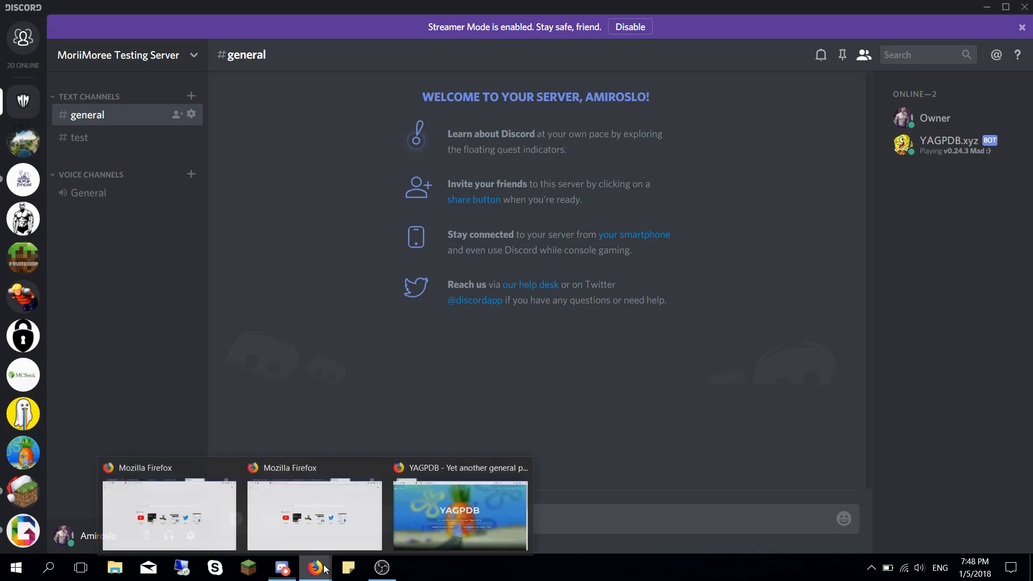
{"action": "left_click", "coordinate": [437, 531]}
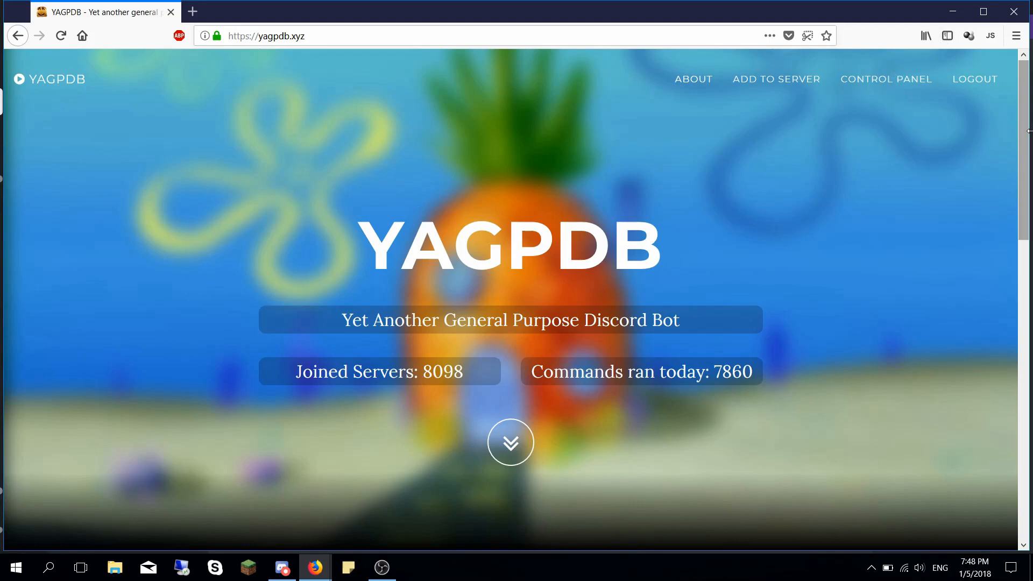
{"action": "left_click", "coordinate": [888, 81]}
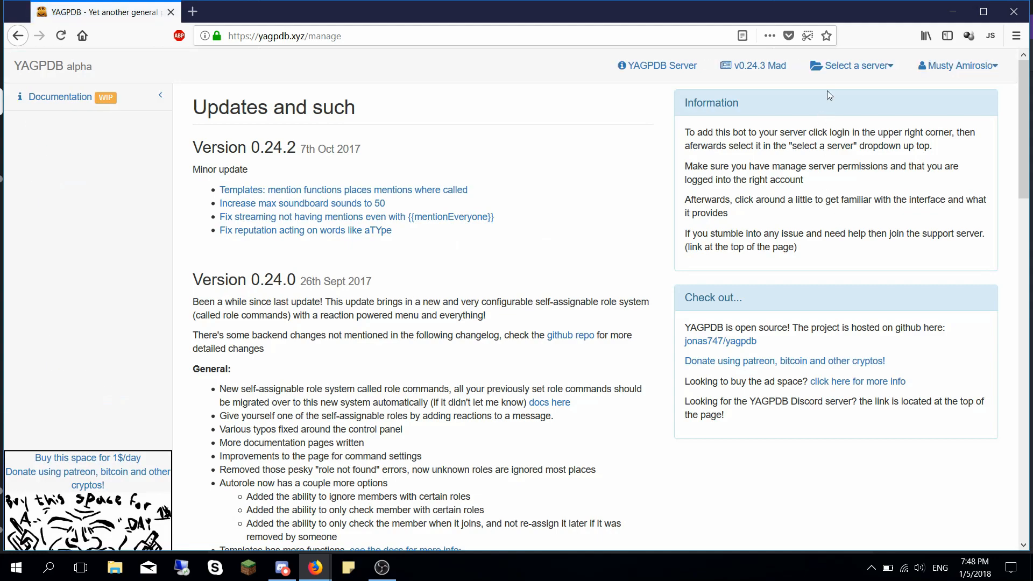
{"action": "left_click", "coordinate": [851, 66]}
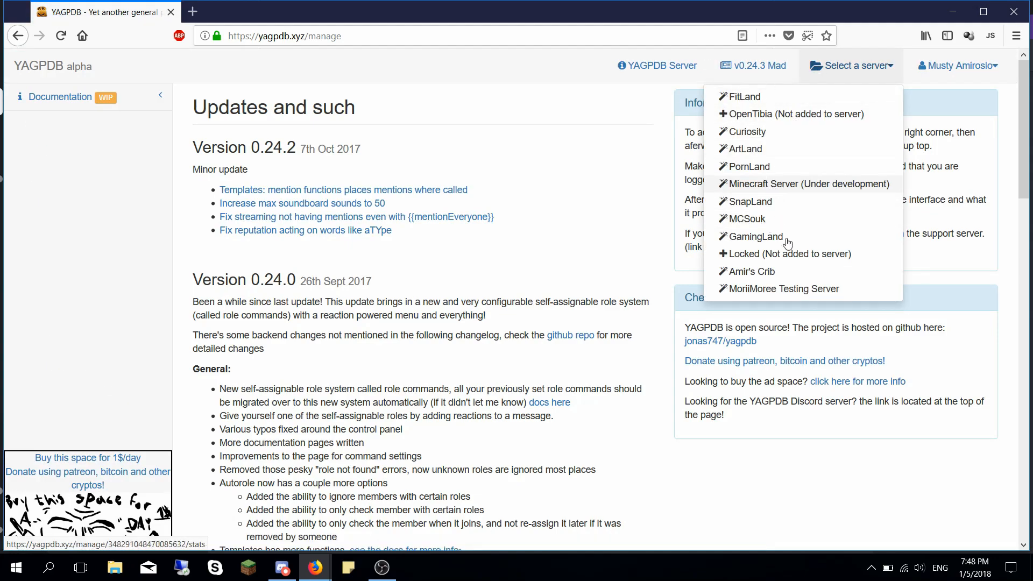
{"action": "left_click", "coordinate": [794, 290]}
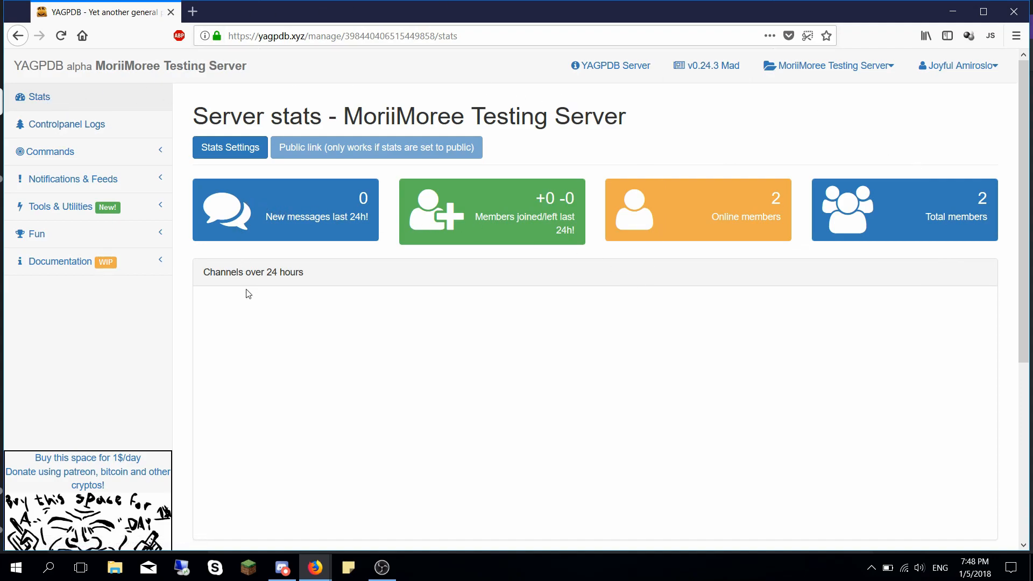
{"action": "left_click_drag", "start_coordinate": [264, 218], "coordinate": [360, 218]}
{"action": "left_click", "coordinate": [475, 215]}
{"action": "left_click_drag", "start_coordinate": [710, 218], "coordinate": [729, 218]}
{"action": "left_click", "coordinate": [902, 215]}
- Make the server stats publicly accessible, save, and recheck the stats settings
{"action": "left_click", "coordinate": [239, 149]}
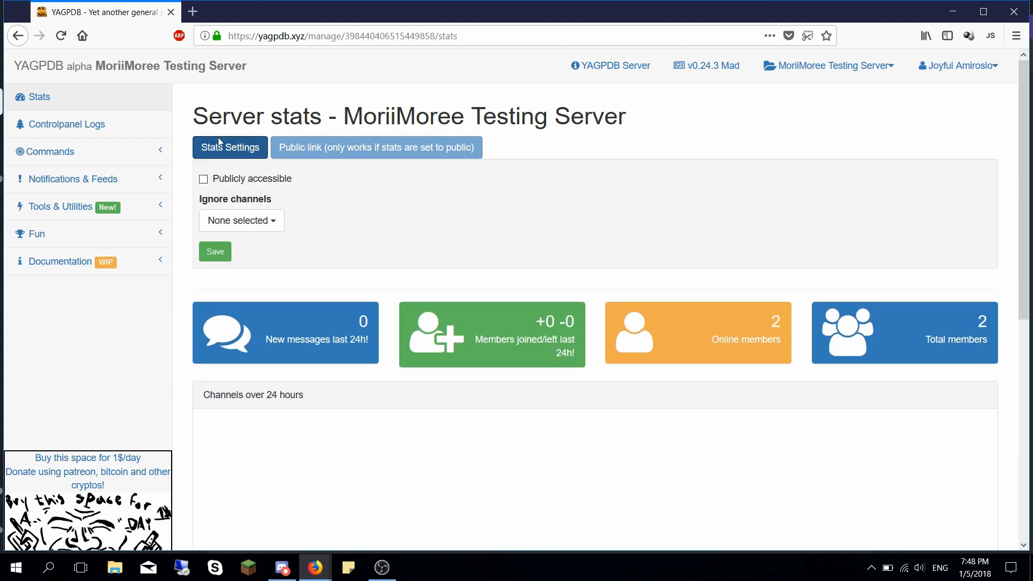
{"action": "left_click", "coordinate": [204, 180]}
{"action": "left_click", "coordinate": [212, 257]}
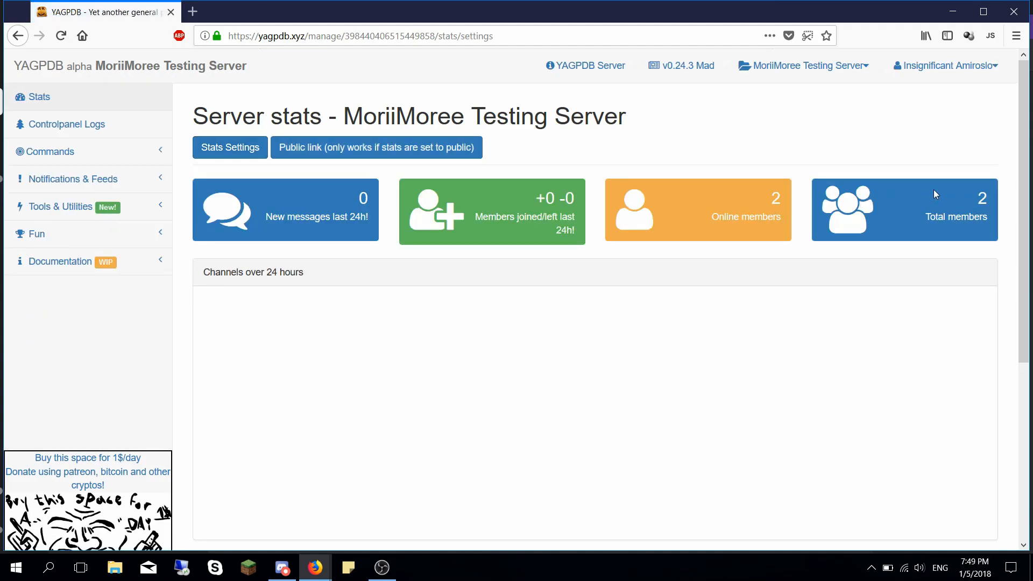
{"action": "left_click", "coordinate": [249, 152]}
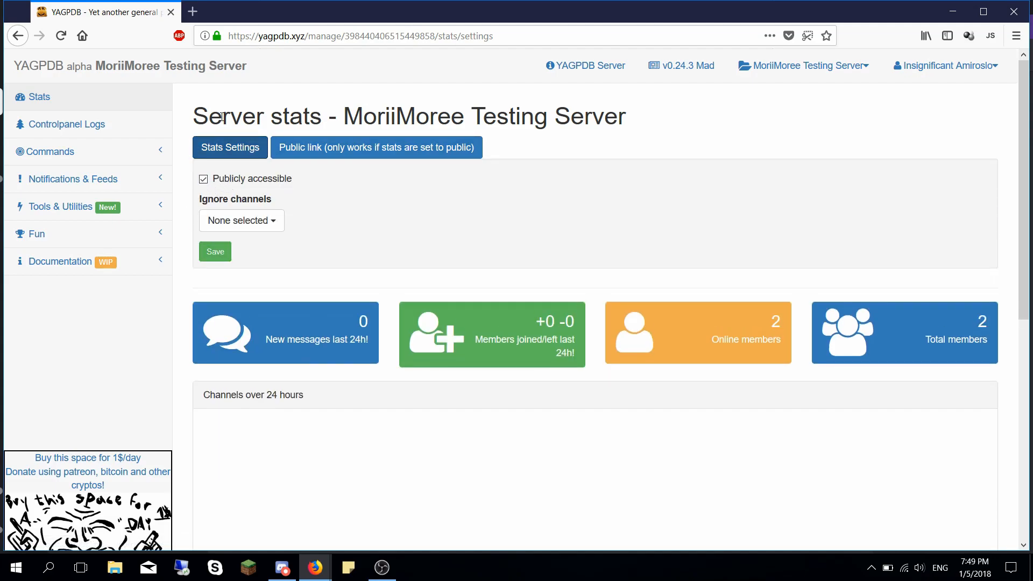
{"action": "left_click", "coordinate": [232, 150]}
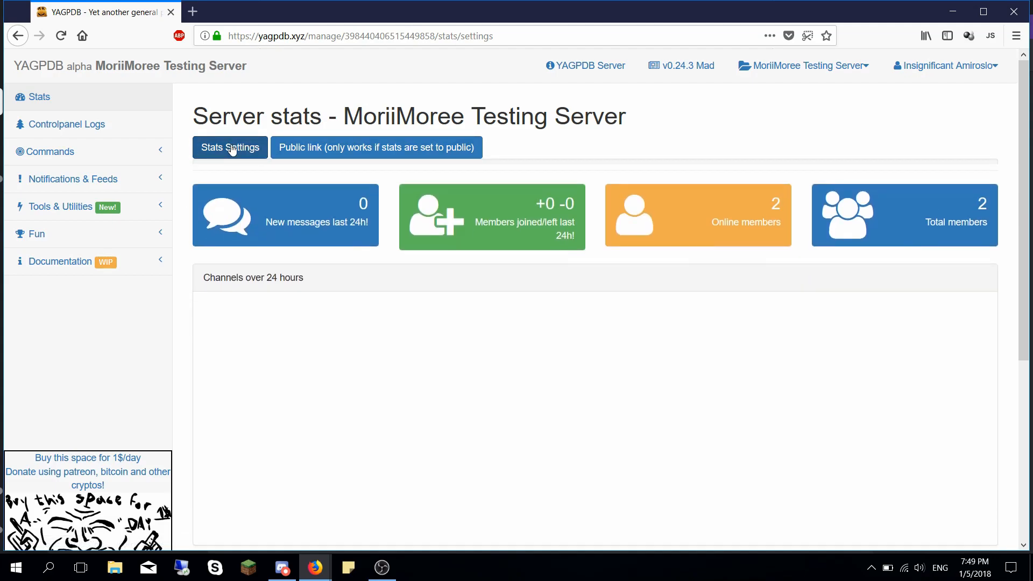
- View the public stats page and compare its web address with that of the stats management page
{"action": "left_click", "coordinate": [350, 154]}
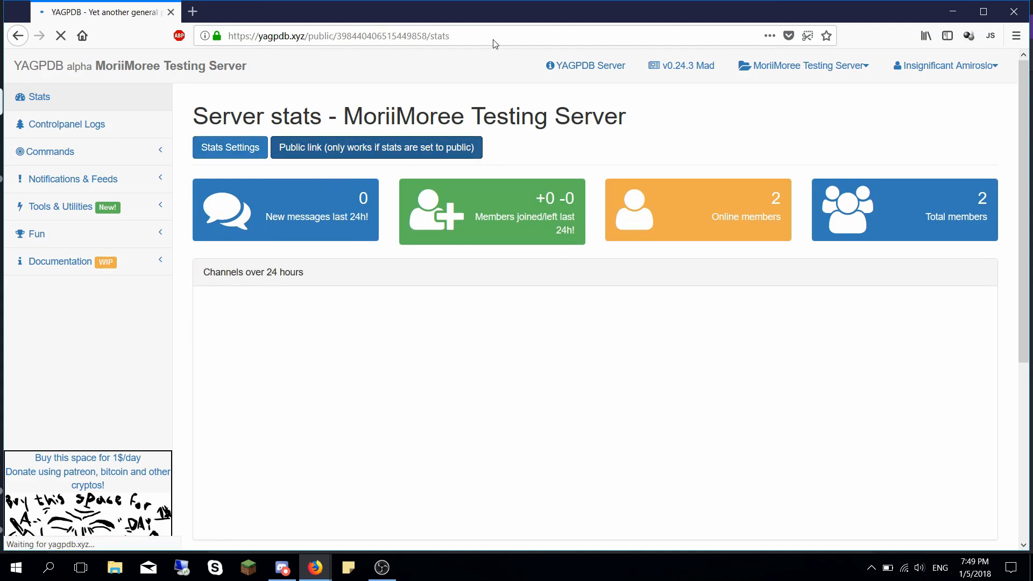
{"action": "left_click", "coordinate": [398, 36]}
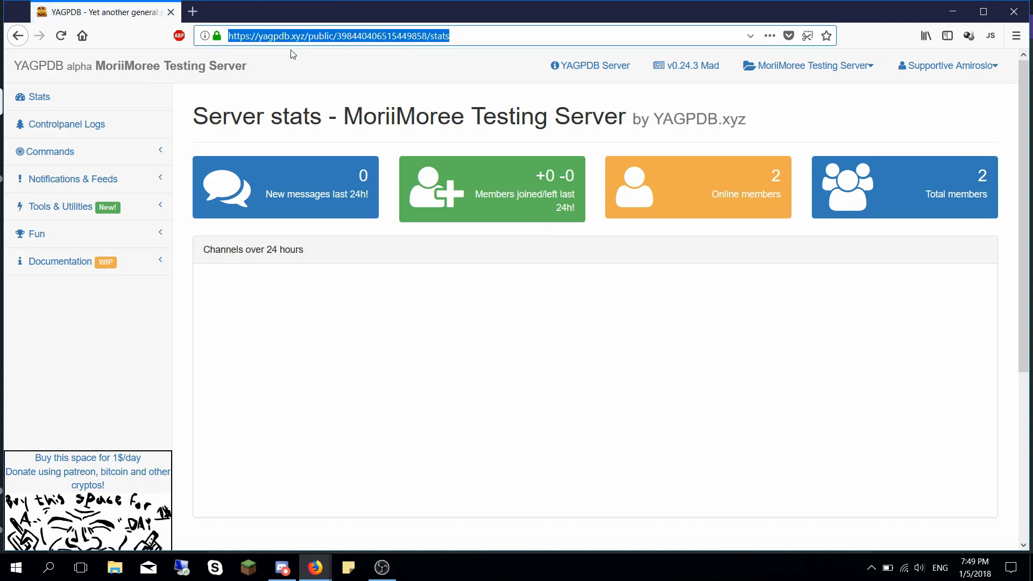
{"action": "left_click", "coordinate": [398, 39]}
{"action": "left_click_drag", "start_coordinate": [477, 41], "coordinate": [228, 36]}
{"action": "left_click", "coordinate": [301, 36]}
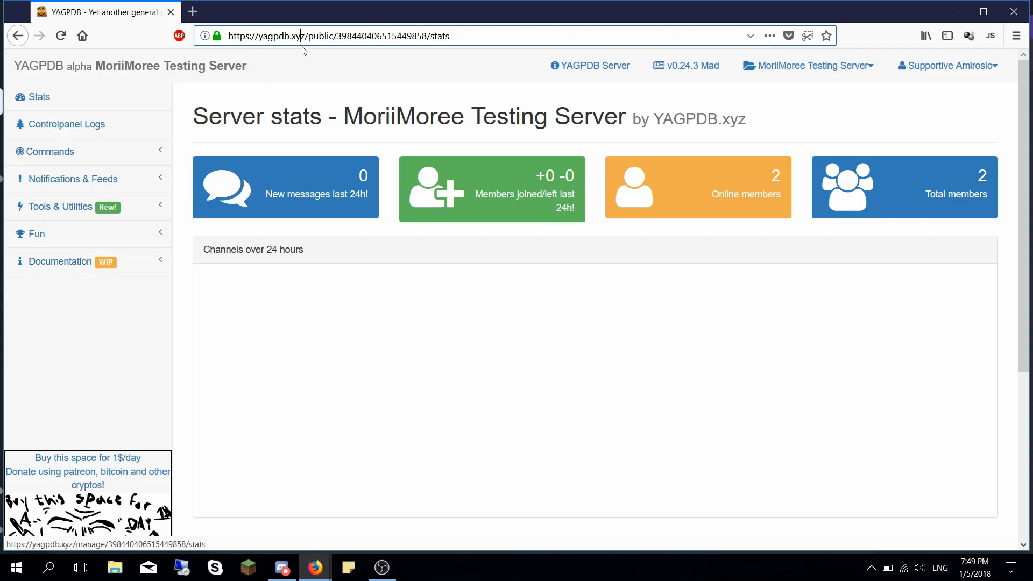
{"action": "left_click_drag", "start_coordinate": [335, 36], "coordinate": [305, 36]}
{"action": "left_click", "coordinate": [26, 36]}
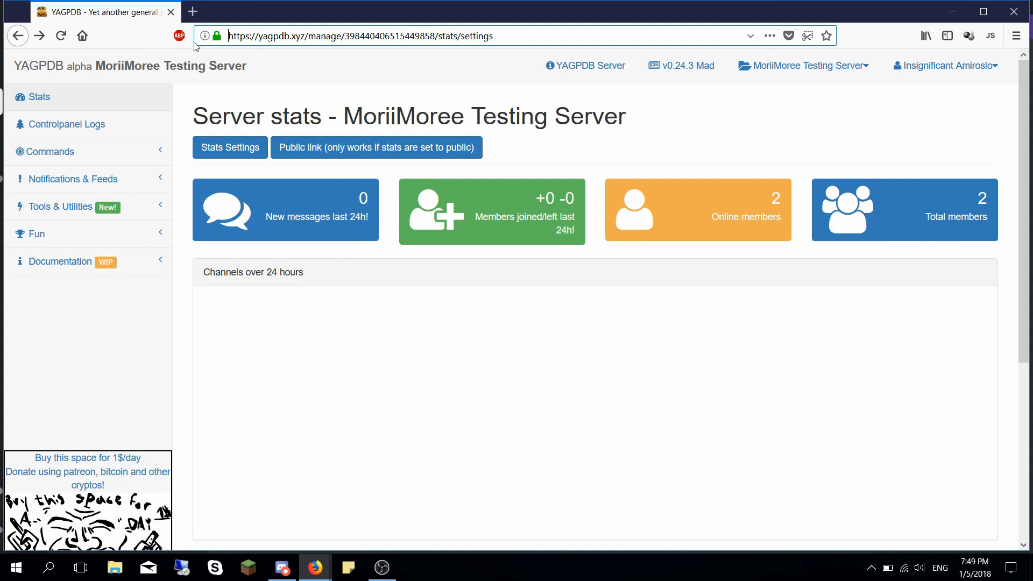
{"action": "left_click_drag", "start_coordinate": [341, 37], "coordinate": [309, 36]}
{"action": "right_click", "coordinate": [309, 38]}
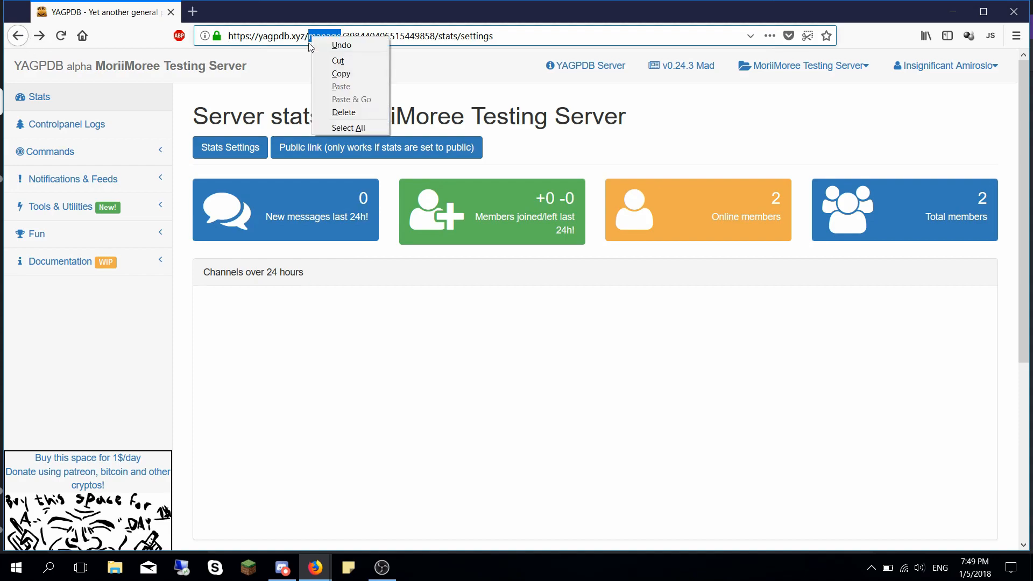
{"action": "left_click", "coordinate": [298, 378]}
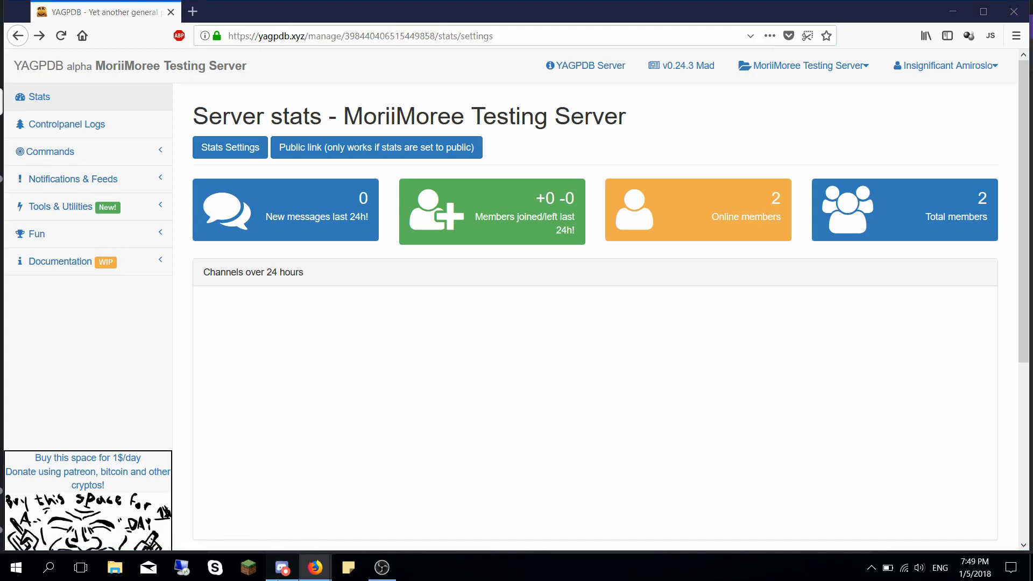
- Switch to Discord and look over the testing server's settings overview, leaving everything as it is
{"action": "left_click", "coordinate": [282, 567]}
{"action": "left_click", "coordinate": [152, 70]}
{"action": "left_click", "coordinate": [152, 130]}
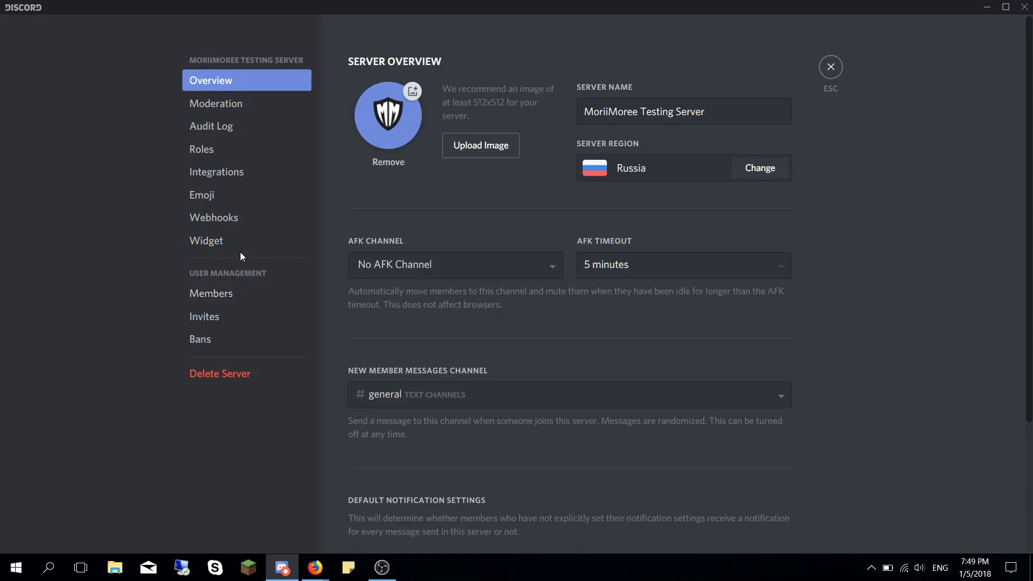
{"action": "left_click", "coordinate": [829, 66]}
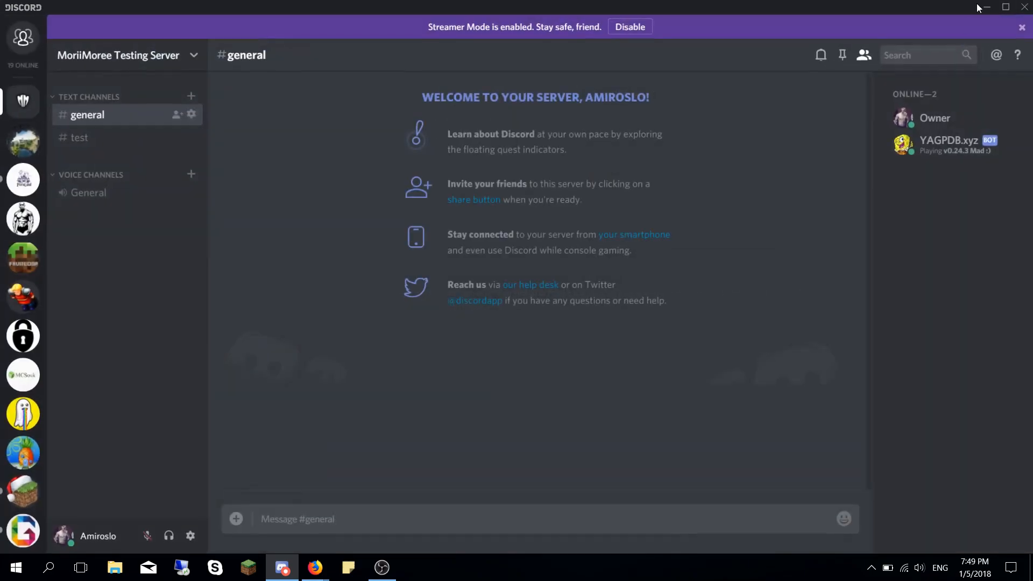
- Return to the YAGPDB control panel in Firefox, disable public access to the server stats, and save
{"action": "key", "text": "alt+Tab"}
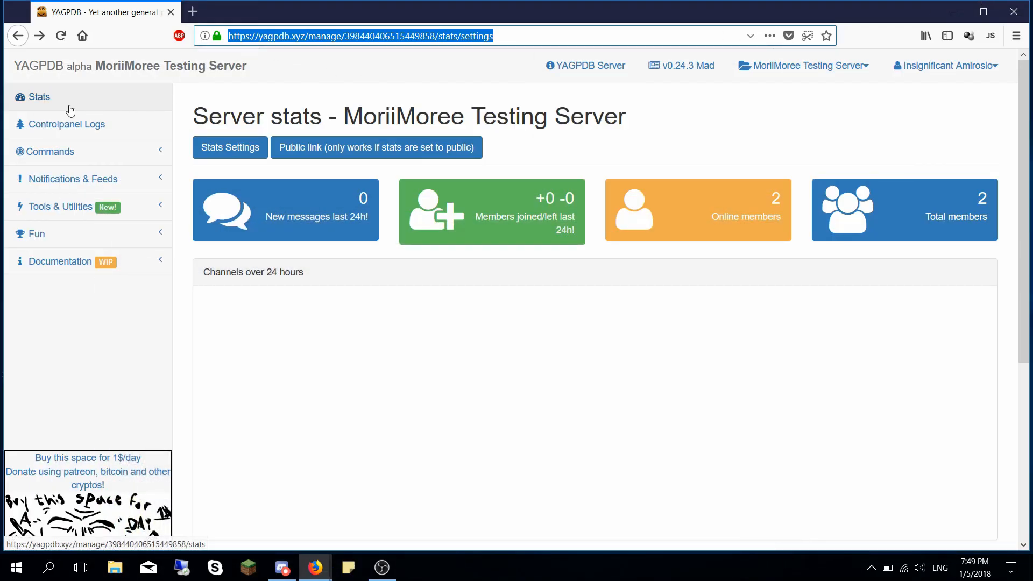
{"action": "left_click", "coordinate": [231, 149]}
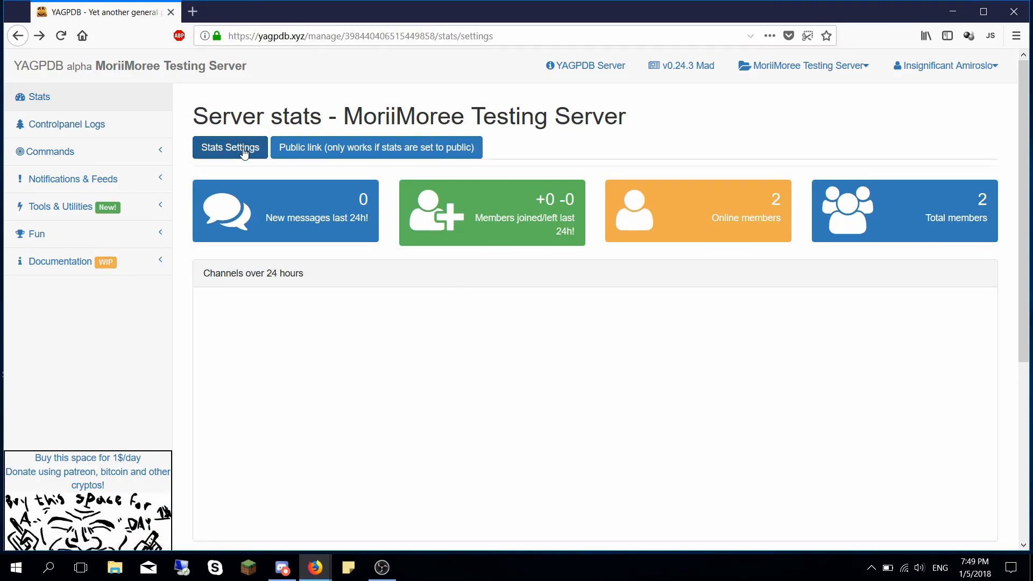
{"action": "left_click", "coordinate": [237, 178]}
{"action": "left_click", "coordinate": [215, 251]}
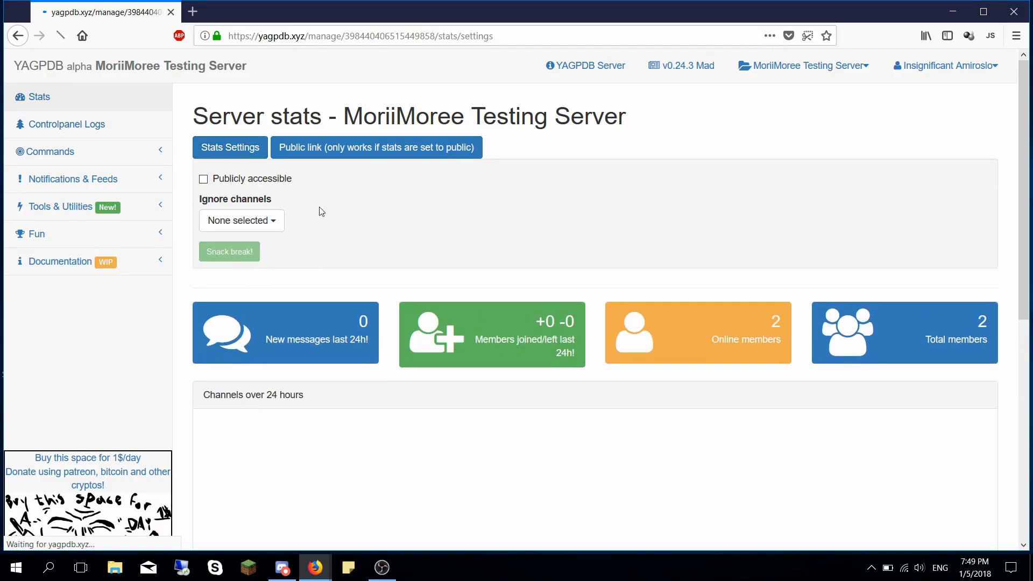
- Open the Controlpanel Logs and examine the logged setting changes and the note about the bot owner's name and ID
{"action": "left_click", "coordinate": [102, 123]}
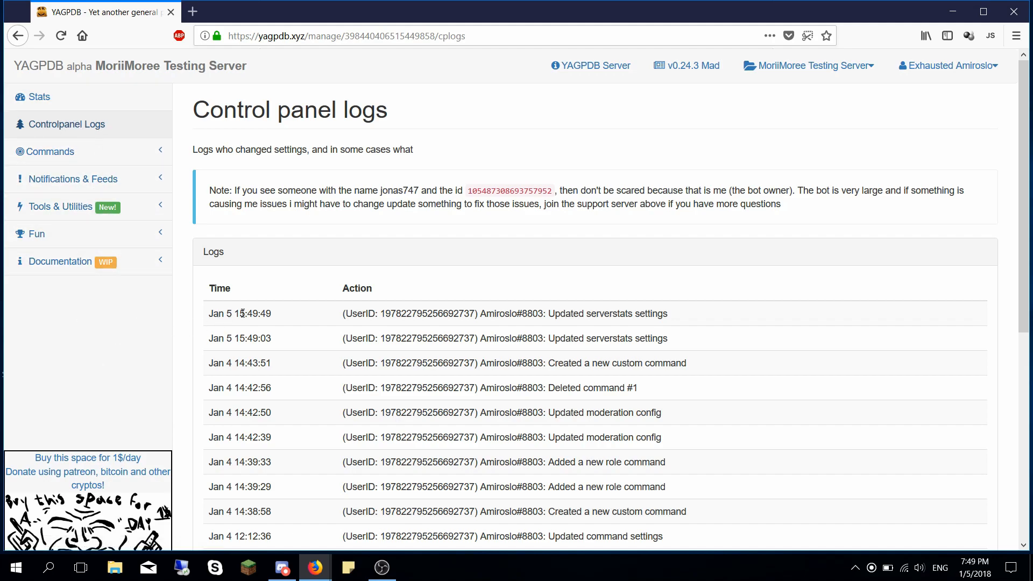
{"action": "scroll", "coordinate": [262, 311], "scroll_direction": "down", "scroll_amount": 5}
{"action": "scroll", "coordinate": [389, 389], "scroll_direction": "up", "scroll_amount": 5}
{"action": "left_click_drag", "start_coordinate": [381, 190], "coordinate": [418, 190]}
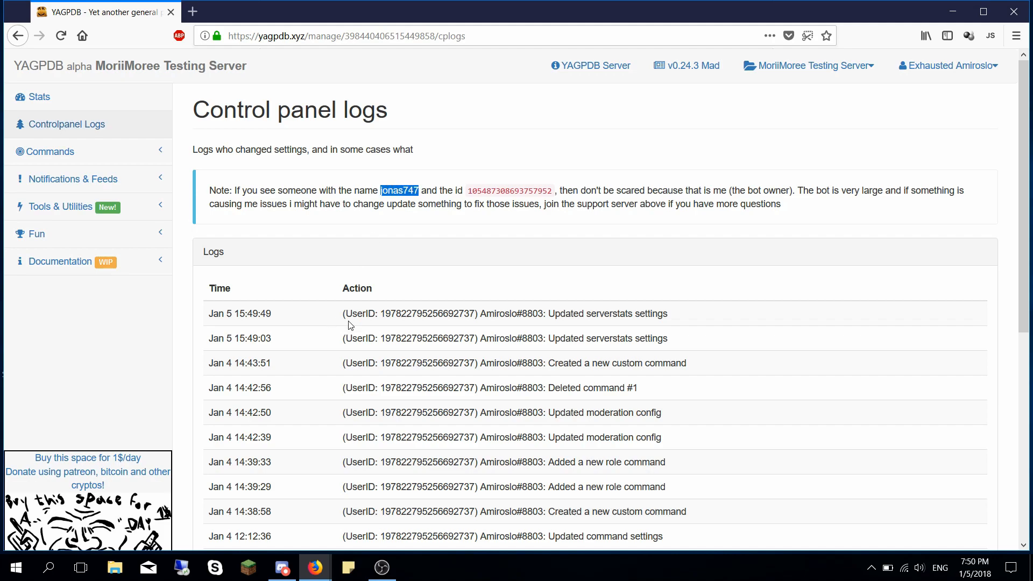
{"action": "left_click_drag", "start_coordinate": [376, 314], "coordinate": [438, 313]}
{"action": "left_click_drag", "start_coordinate": [469, 314], "coordinate": [517, 314]}
{"action": "left_click", "coordinate": [557, 313]}
{"action": "left_click_drag", "start_coordinate": [610, 312], "coordinate": [571, 314]}
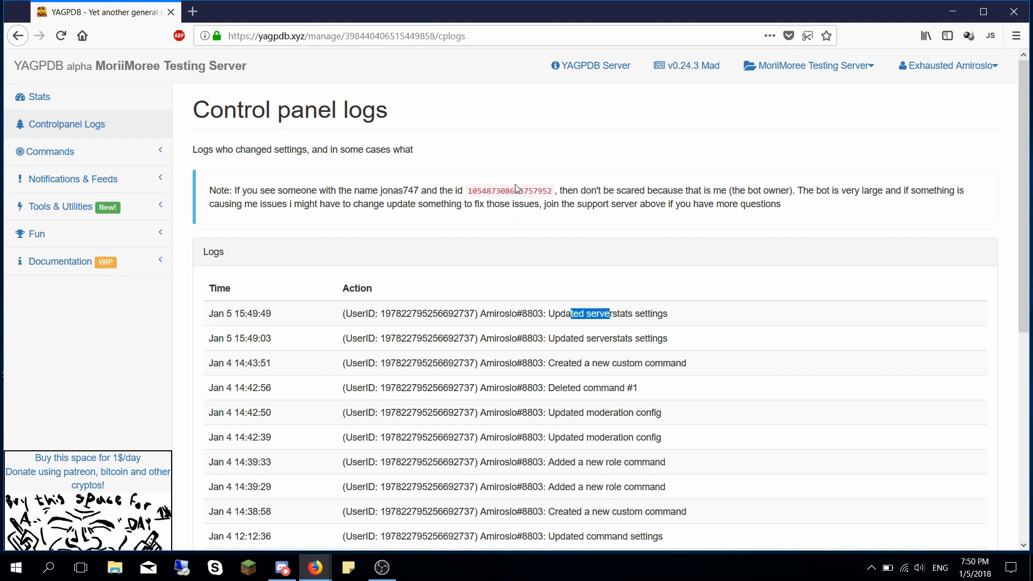
{"action": "left_click", "coordinate": [491, 361]}
{"action": "left_click_drag", "start_coordinate": [384, 189], "coordinate": [406, 191]}
{"action": "left_click_drag", "start_coordinate": [472, 190], "coordinate": [543, 198]}
- Look at the Command settings and Custom Commands pages in the Commands section
{"action": "left_click", "coordinate": [102, 153]}
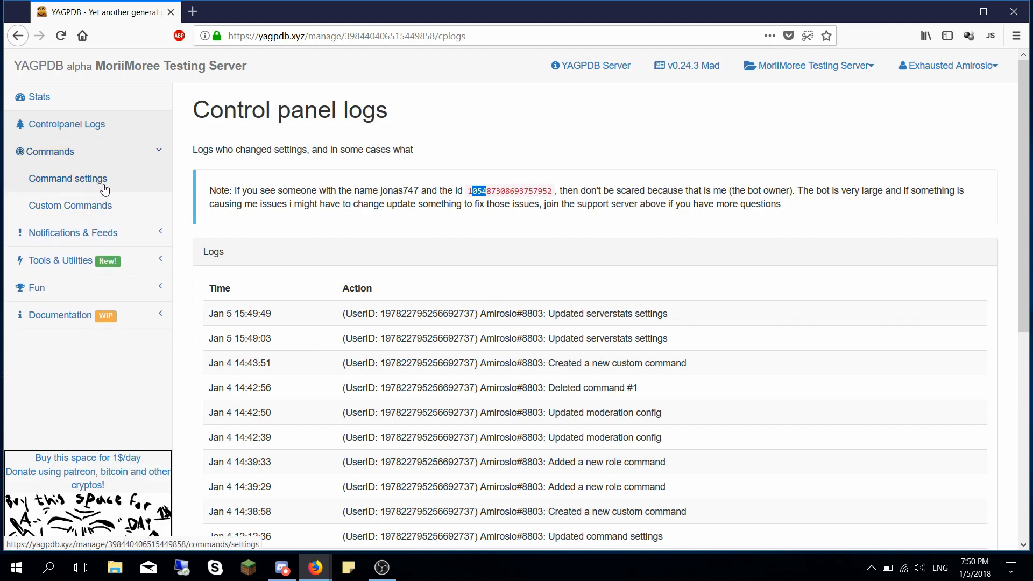
{"action": "left_click", "coordinate": [105, 190]}
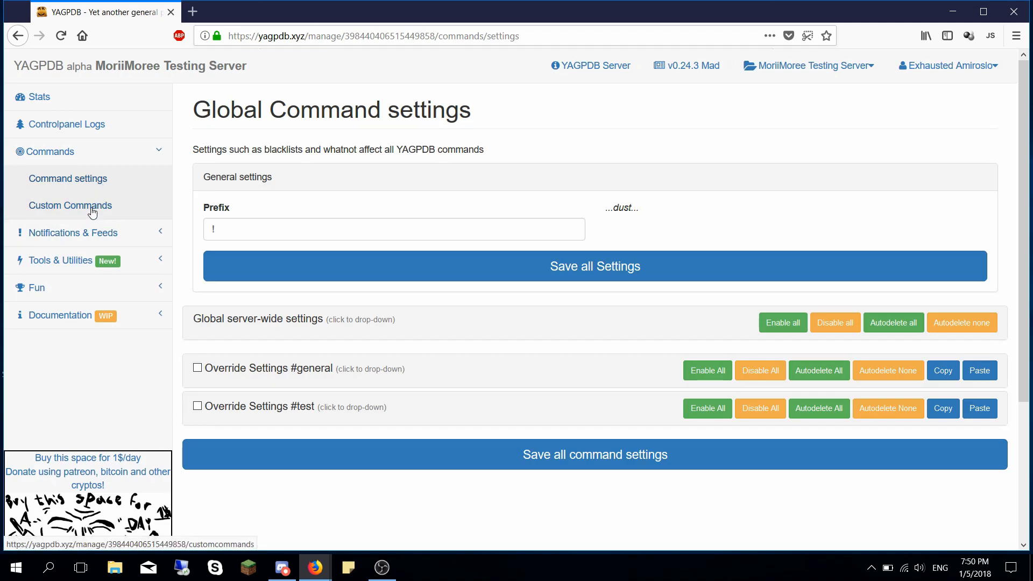
{"action": "left_click", "coordinate": [92, 212]}
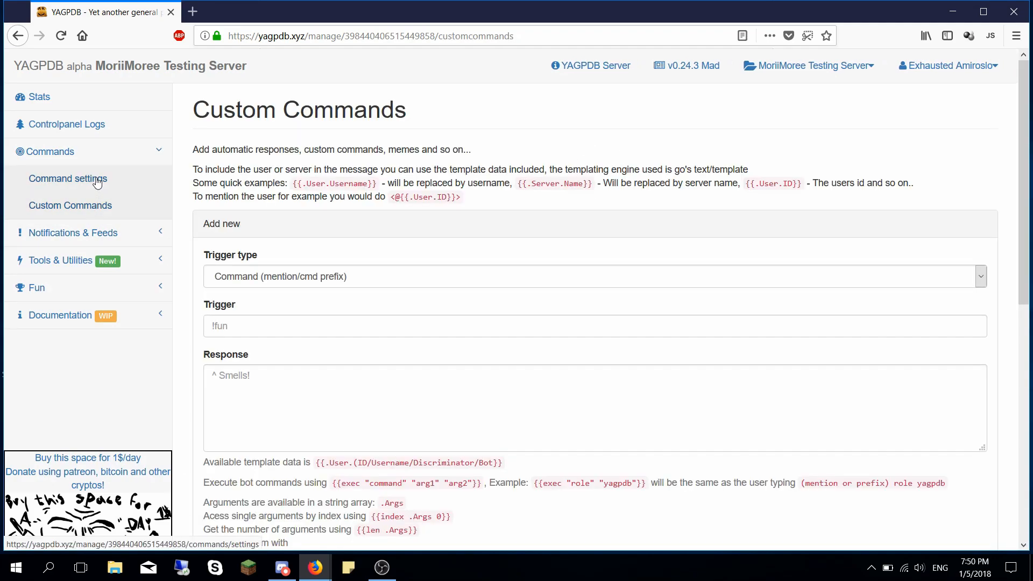
- Open the global Command settings, set the bot's command prefix to "-", and save all settings
{"action": "left_click", "coordinate": [81, 190]}
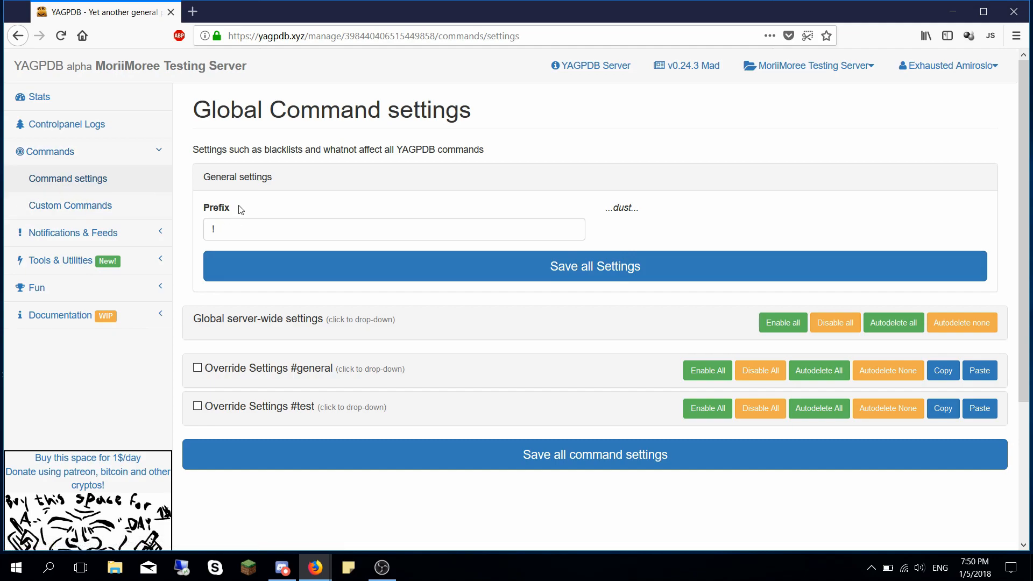
{"action": "left_click", "coordinate": [223, 234]}
{"action": "left_click_drag", "start_coordinate": [255, 235], "coordinate": [205, 230]}
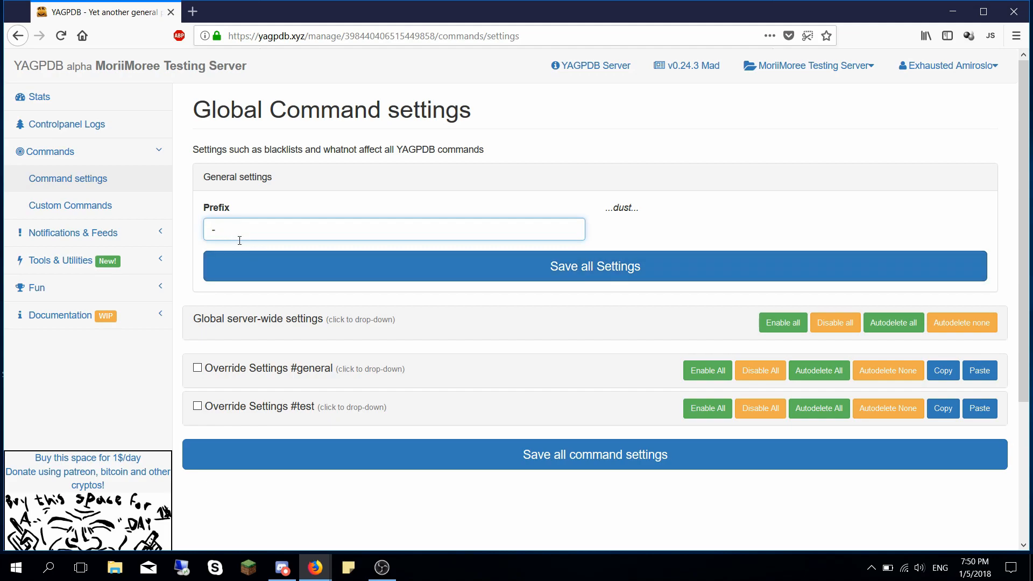
{"action": "left_click", "coordinate": [266, 261]}
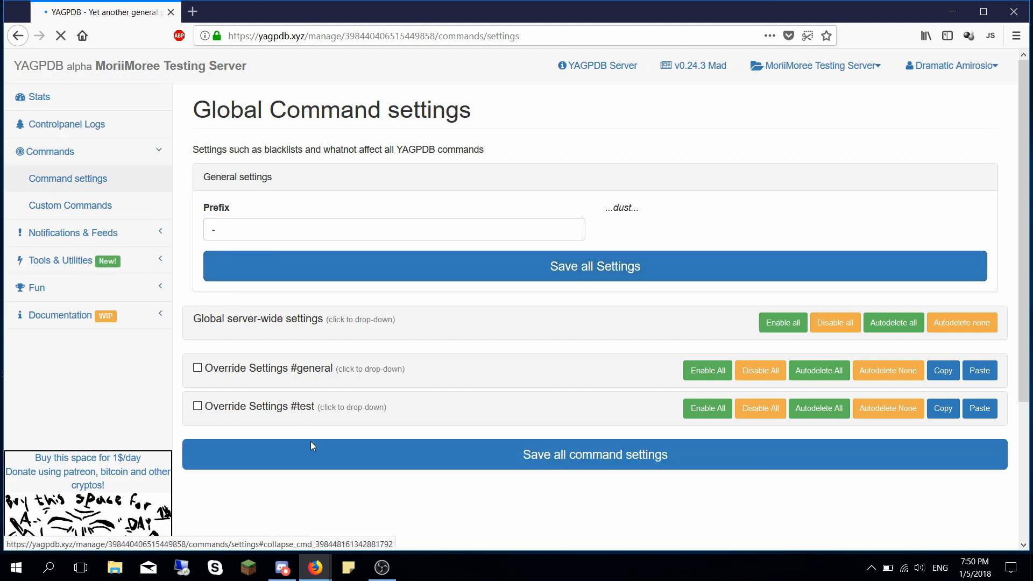
- Switch to Discord and send the "-ping" command in the #test channel
{"action": "left_click", "coordinate": [282, 568]}
{"action": "left_click", "coordinate": [105, 144]}
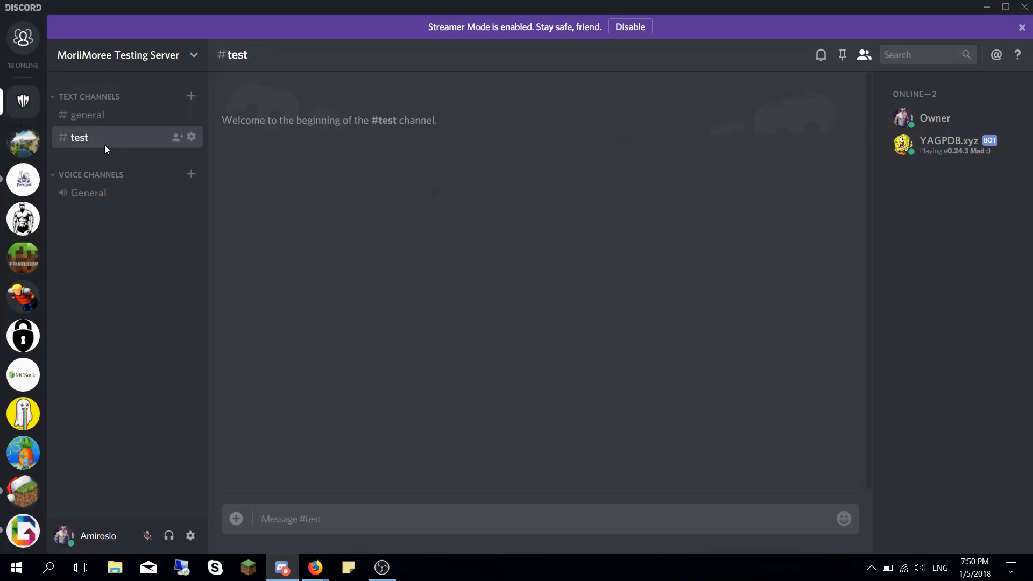
{"action": "type", "text": "-ping"}
{"action": "key", "text": "Return"}
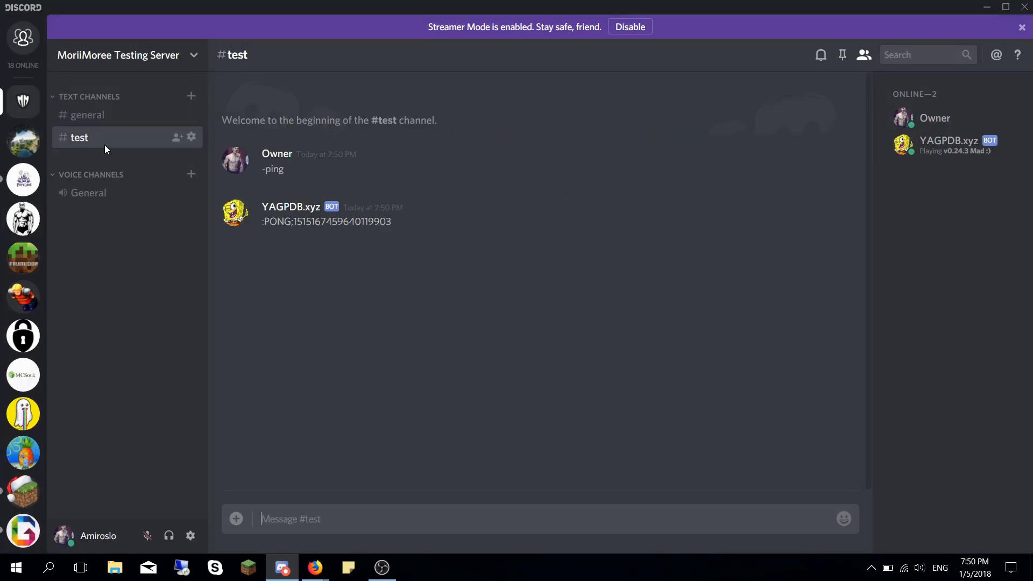
- Return to the YAGPDB control panel in Firefox, set the command prefix to "!", and save all settings
{"action": "left_click", "coordinate": [984, 9]}
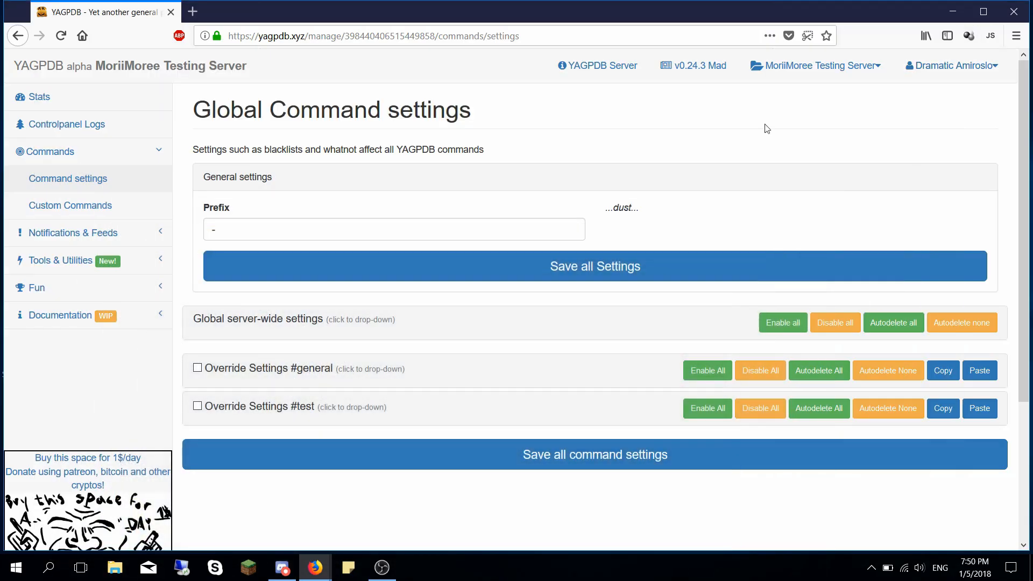
{"action": "left_click_drag", "start_coordinate": [266, 228], "coordinate": [164, 221]}
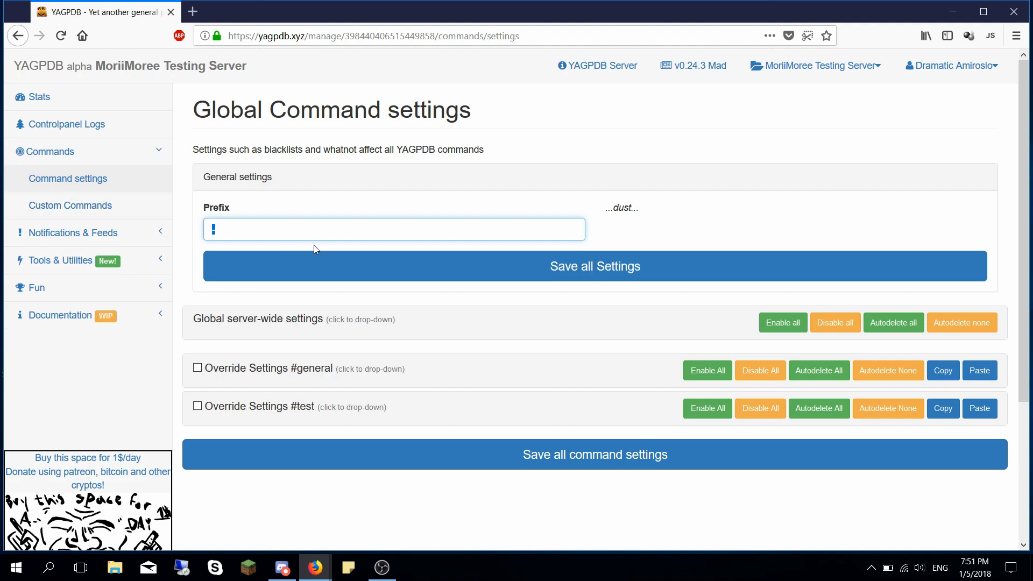
{"action": "type", "text": "!"}
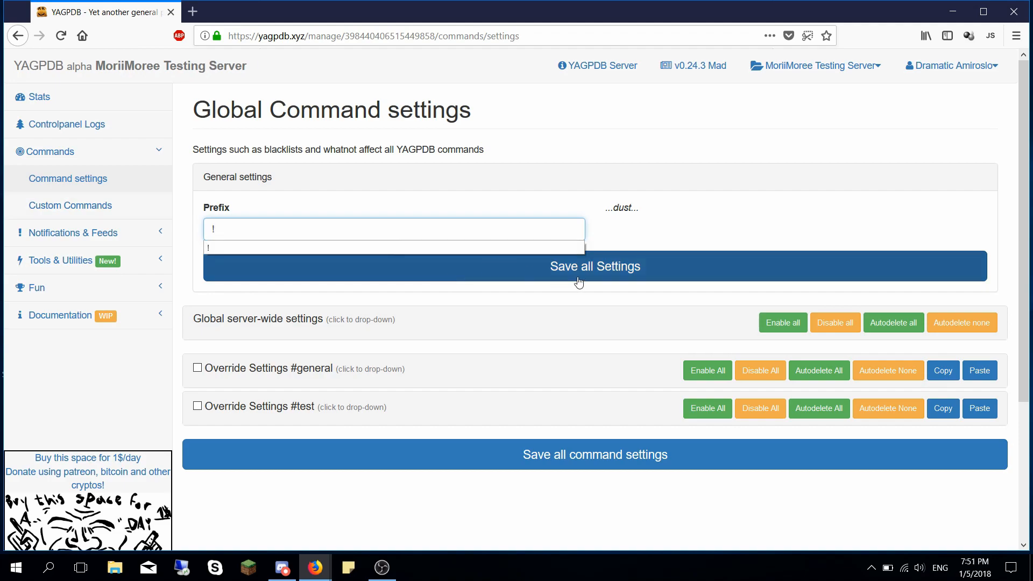
{"action": "left_click", "coordinate": [652, 265]}
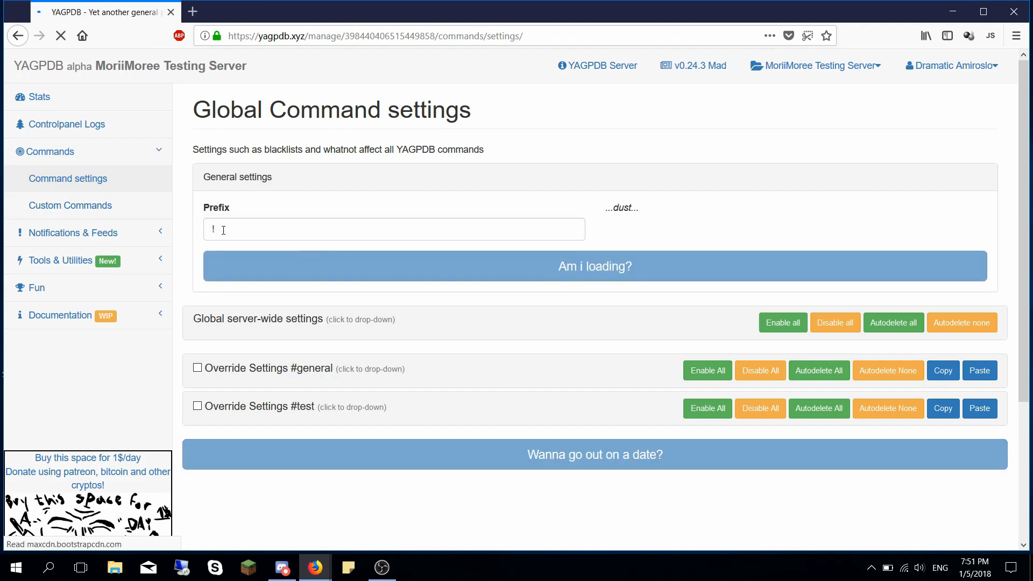
- Switch to Discord and send the "!ping" command in the #test channel
{"action": "left_click", "coordinate": [283, 569]}
{"action": "type", "text": "!ping"}
{"action": "key", "text": "Return"}
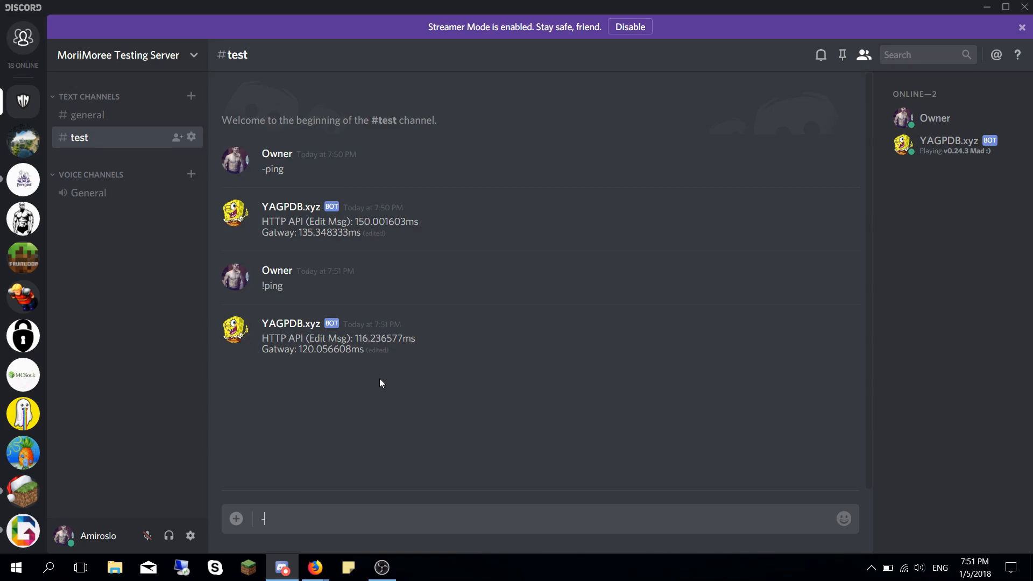
- Return to the YAGPDB control panel in Firefox and look at the Custom Commands page
{"action": "left_click", "coordinate": [986, 6]}
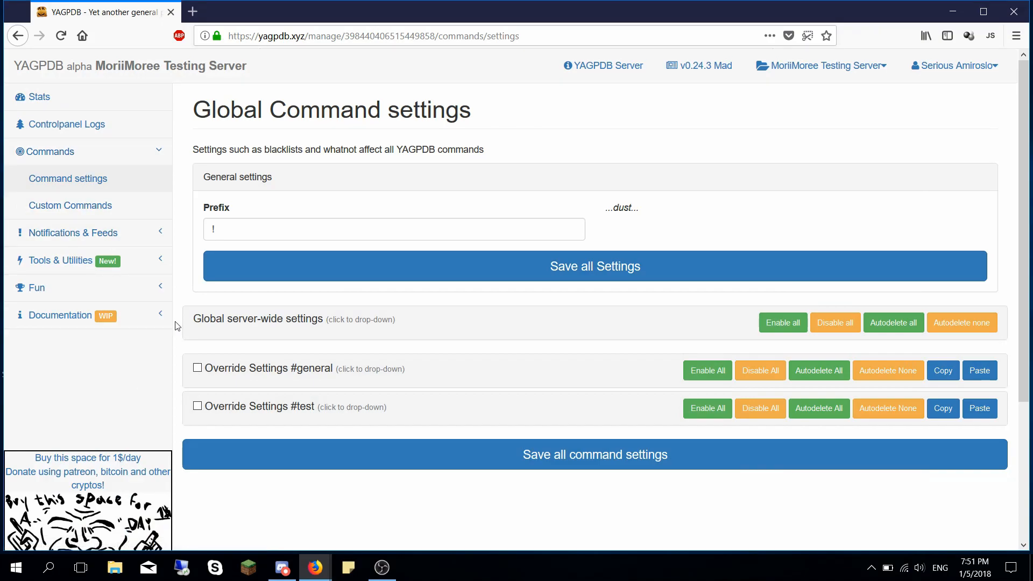
{"action": "left_click", "coordinate": [106, 215]}
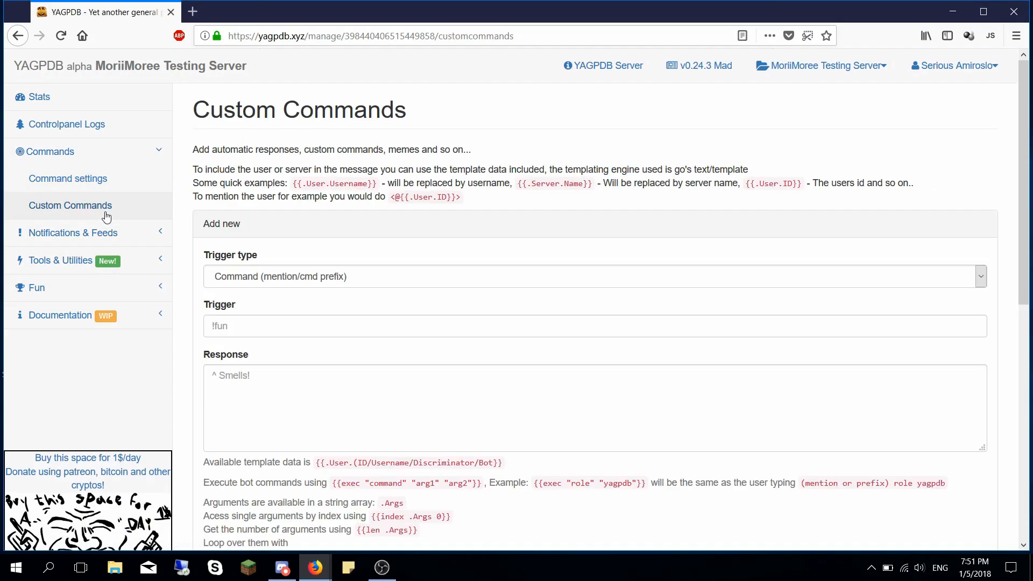
- Switch to Discord and send the "-new" custom command in the #general channel
{"action": "left_click", "coordinate": [283, 567]}
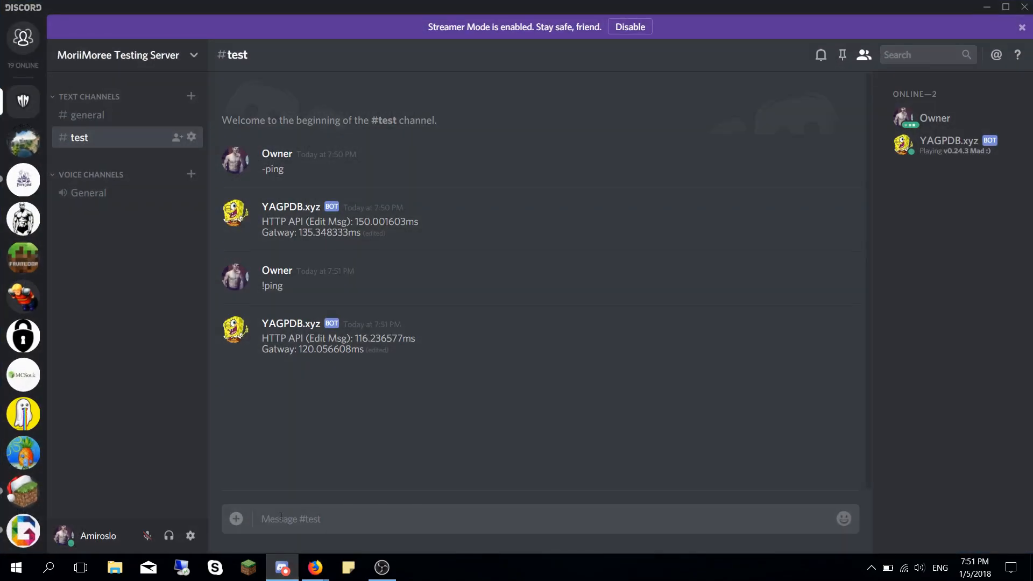
{"action": "left_click", "coordinate": [119, 122]}
{"action": "type", "text": "-new"}
{"action": "key", "text": "BackSpace"}
{"action": "key", "text": "BackSpace"}
{"action": "key", "text": "BackSpace"}
{"action": "key", "text": "BackSpace"}
{"action": "key", "text": "BackSpace"}
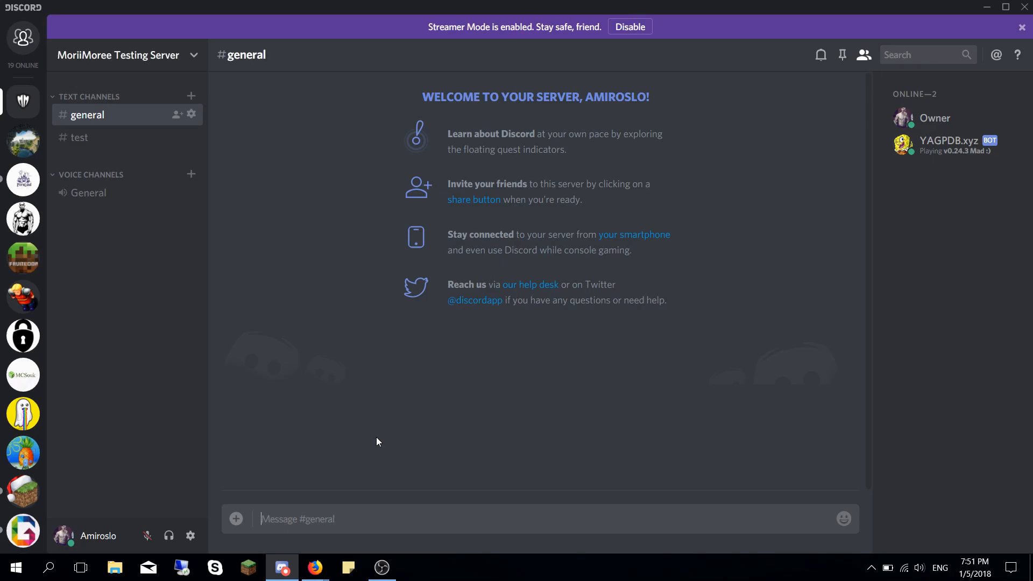
{"action": "type", "text": "-new"}
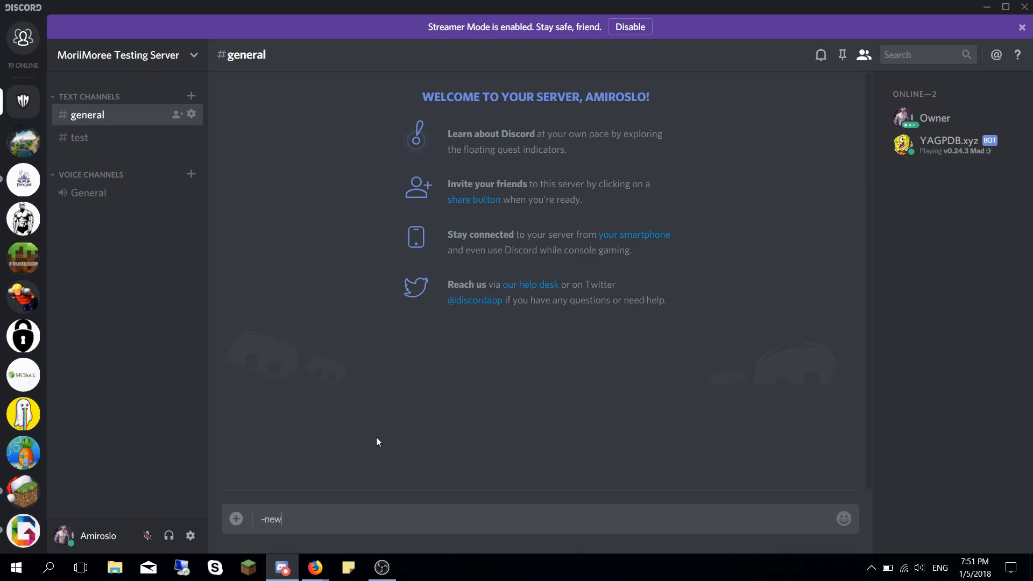
{"action": "key", "text": "Return"}
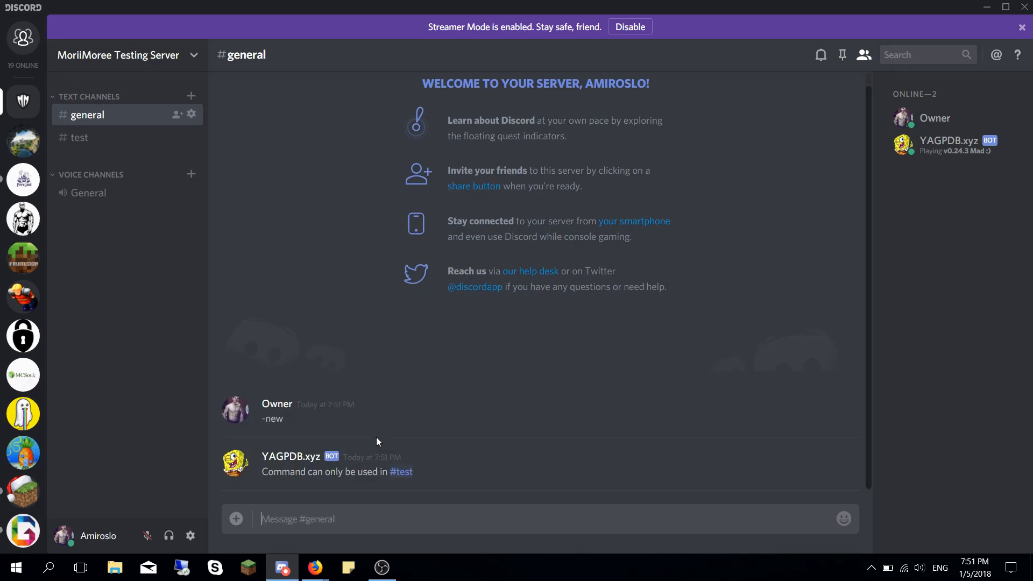
- Follow the #test link in the bot's reply, send "-new" in that channel, and go back to #general
{"action": "left_click", "coordinate": [404, 473]}
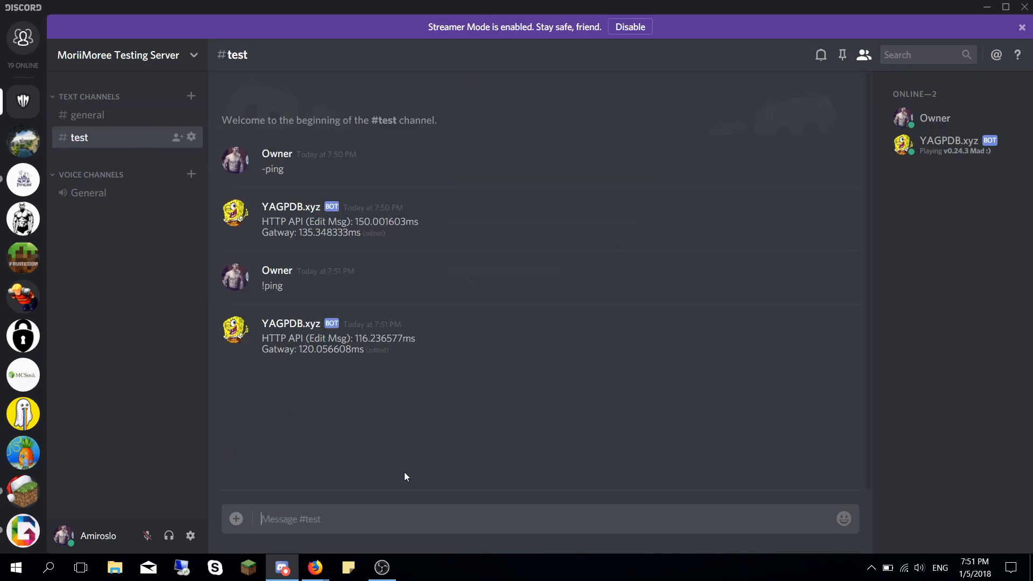
{"action": "type", "text": "-new"}
{"action": "key", "text": "Return"}
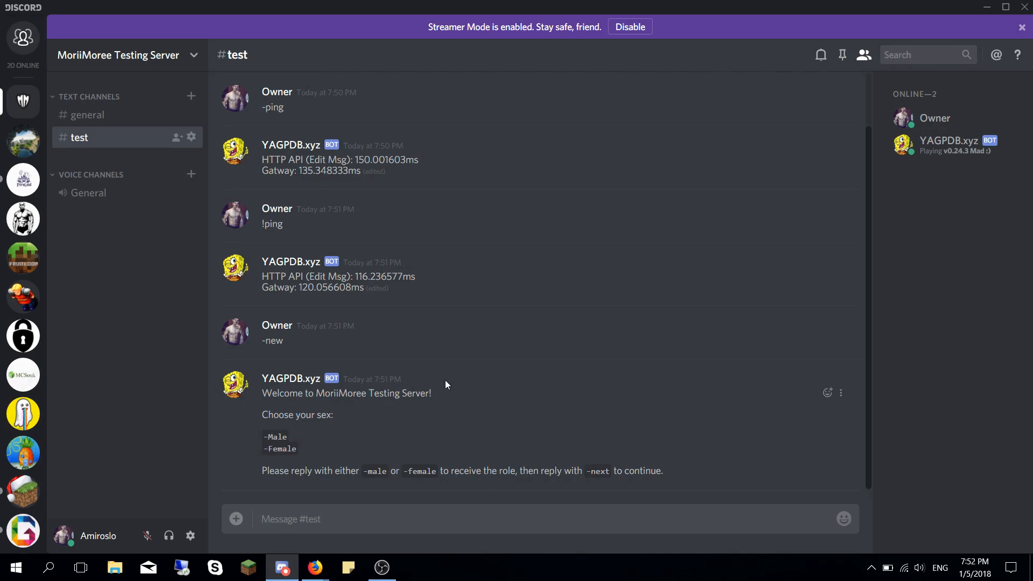
{"action": "left_click", "coordinate": [126, 124]}
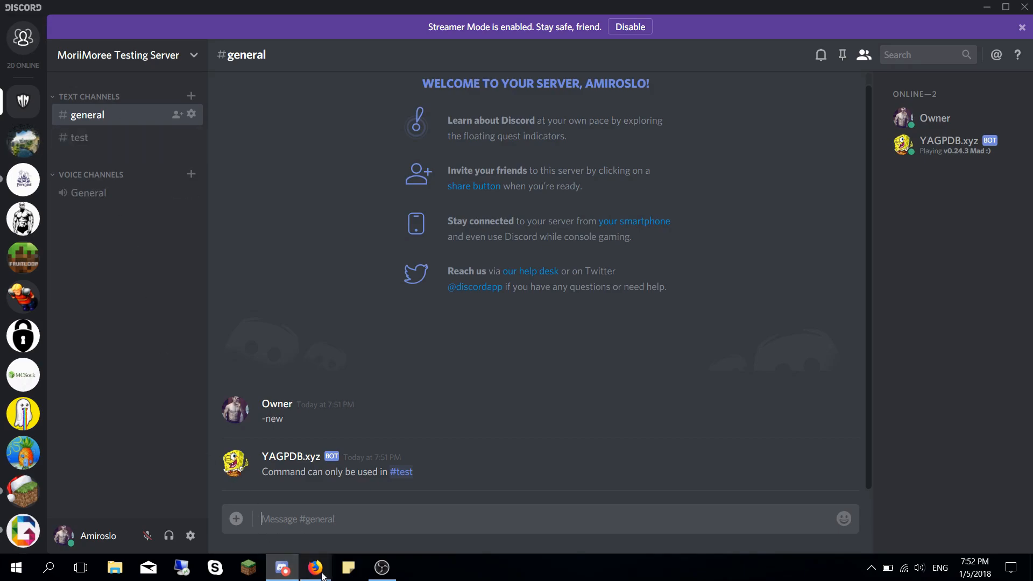
- Return to the YAGPDB control panel in Firefox and examine the General notifications options for join, leave, direct and topic change messages
{"action": "left_click", "coordinate": [456, 511]}
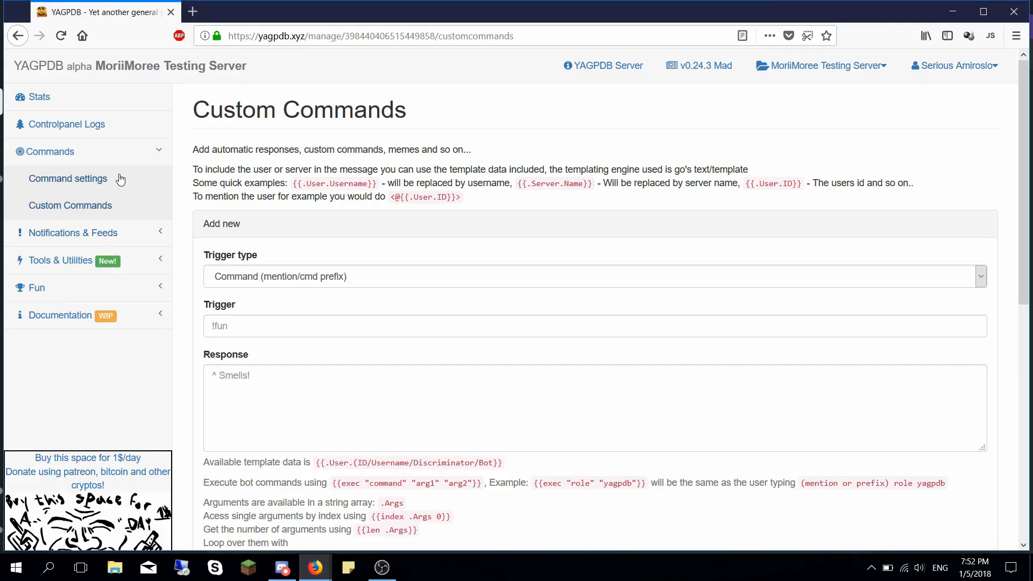
{"action": "left_click", "coordinate": [71, 234]}
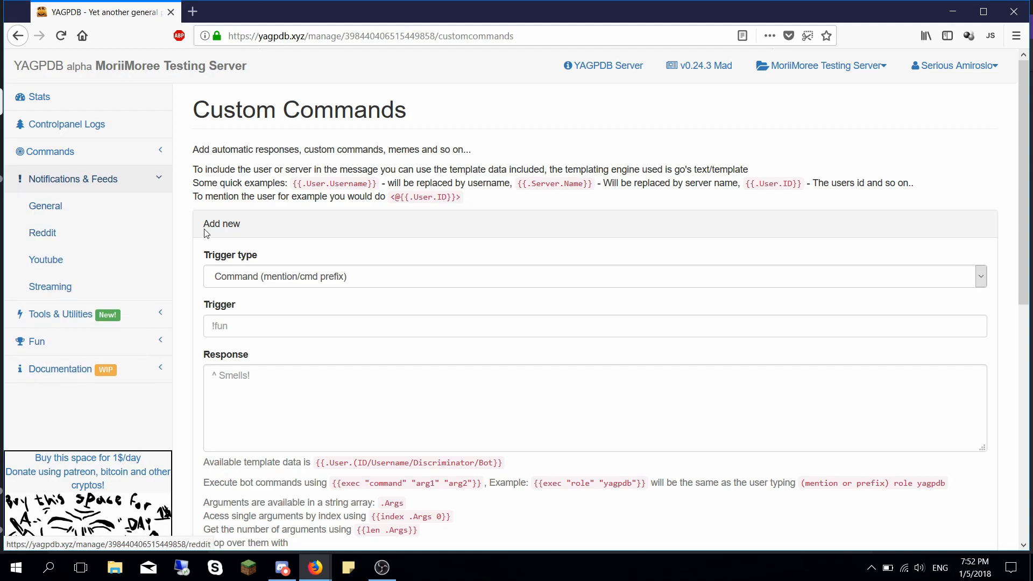
{"action": "left_click", "coordinate": [113, 203]}
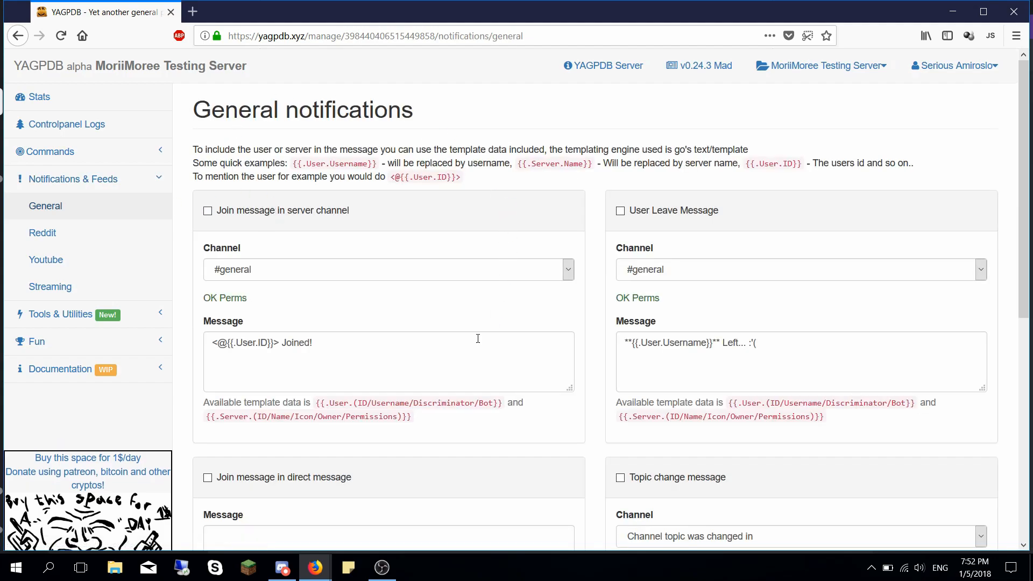
{"action": "scroll", "coordinate": [479, 231], "scroll_direction": "down", "scroll_amount": 9}
{"action": "scroll", "coordinate": [468, 271], "scroll_direction": "up", "scroll_amount": 9}
{"action": "scroll", "coordinate": [660, 267], "scroll_direction": "down", "scroll_amount": 3}
{"action": "scroll", "coordinate": [661, 301], "scroll_direction": "down", "scroll_amount": 2}
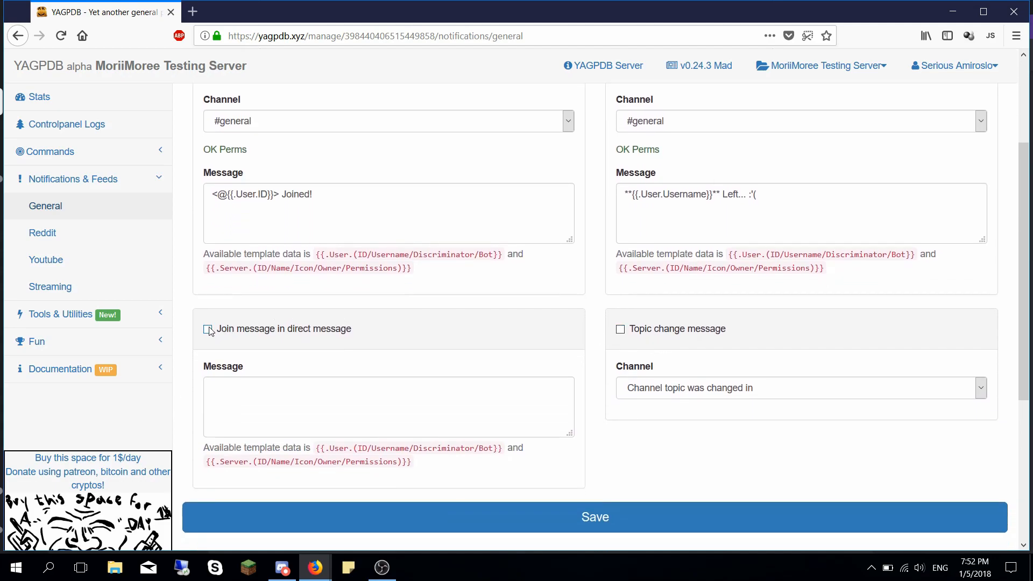
{"action": "scroll", "coordinate": [640, 336], "scroll_direction": "up", "scroll_amount": 3}
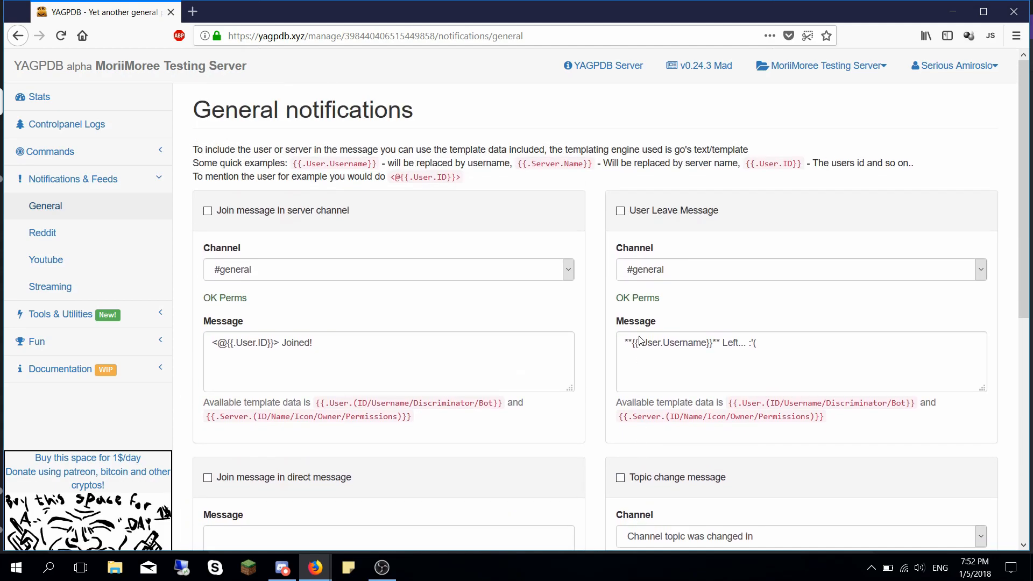
- Enable the join message in server channel and choose #general as its channel
{"action": "left_click", "coordinate": [294, 216]}
{"action": "left_click", "coordinate": [334, 266]}
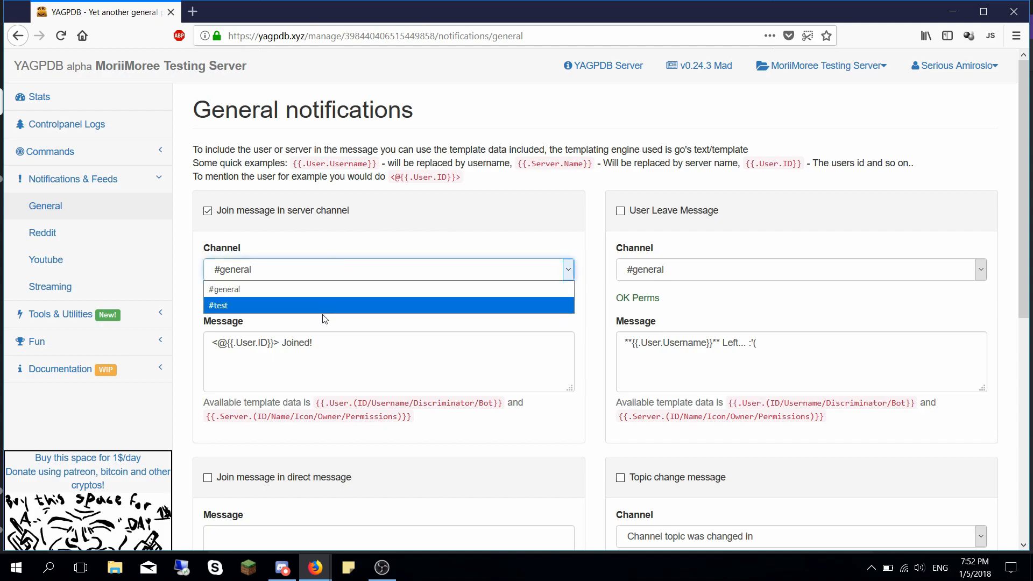
{"action": "left_click", "coordinate": [260, 292]}
{"action": "left_click", "coordinate": [369, 362]}
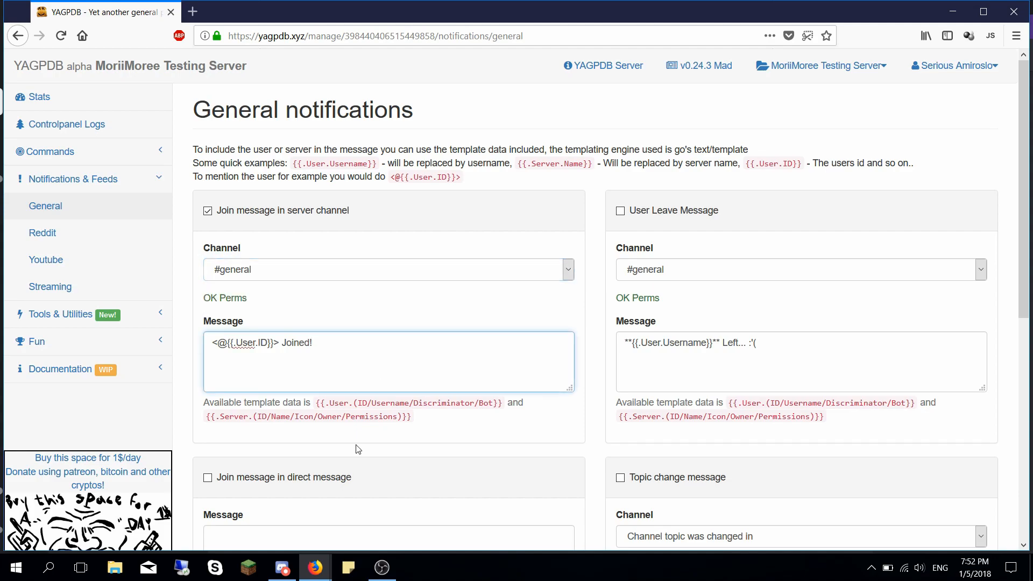
- Look at the server's channel list in Discord, then return to the General notifications page in Firefox
{"action": "left_click", "coordinate": [282, 567]}
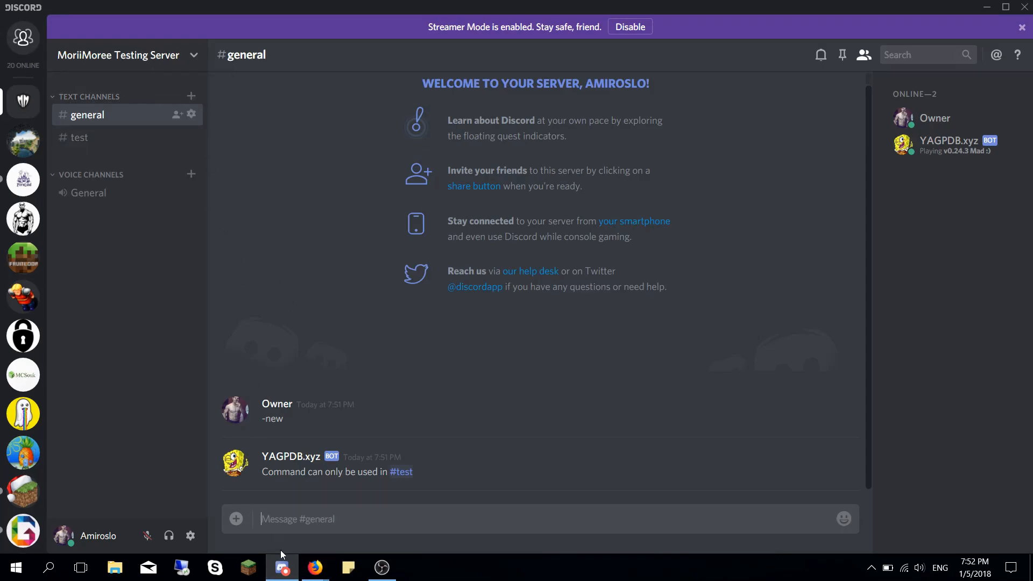
{"action": "mouse_move", "coordinate": [289, 571]}
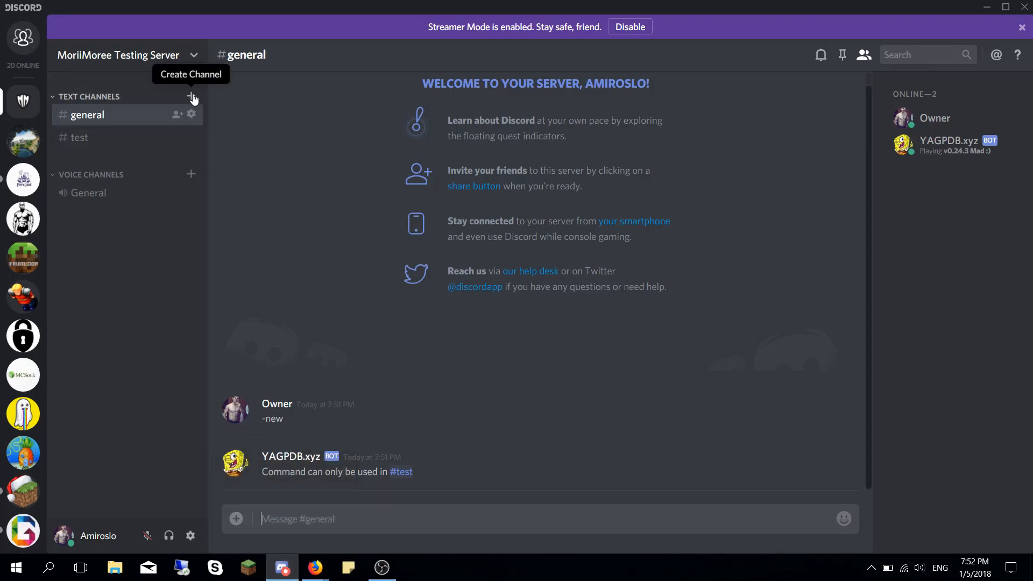
{"action": "left_click", "coordinate": [282, 568]}
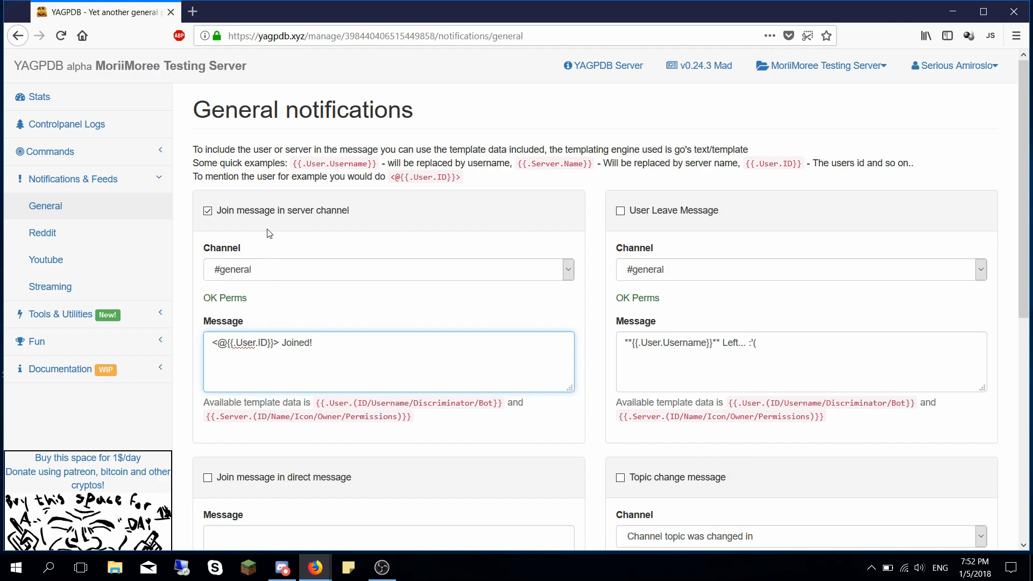
- Rewrite the server channel join message as "Welcome <@{{.User.ID}}> please go to <#ChannelID>"
{"action": "left_click_drag", "start_coordinate": [279, 344], "coordinate": [203, 344]}
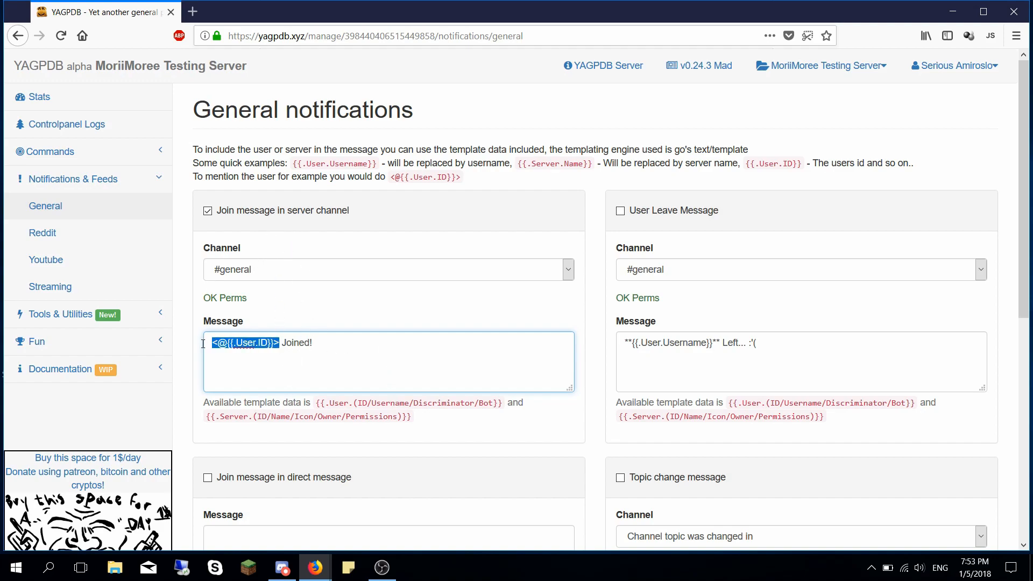
{"action": "left_click", "coordinate": [251, 352]}
{"action": "left_click_drag", "start_coordinate": [280, 344], "coordinate": [218, 344]}
{"action": "left_click_drag", "start_coordinate": [313, 344], "coordinate": [284, 339]}
{"action": "left_click", "coordinate": [213, 342]}
{"action": "type", "text": "Welcome"}
{"action": "left_click_drag", "start_coordinate": [409, 341], "coordinate": [325, 343]}
{"action": "type", "text": "please go to"}
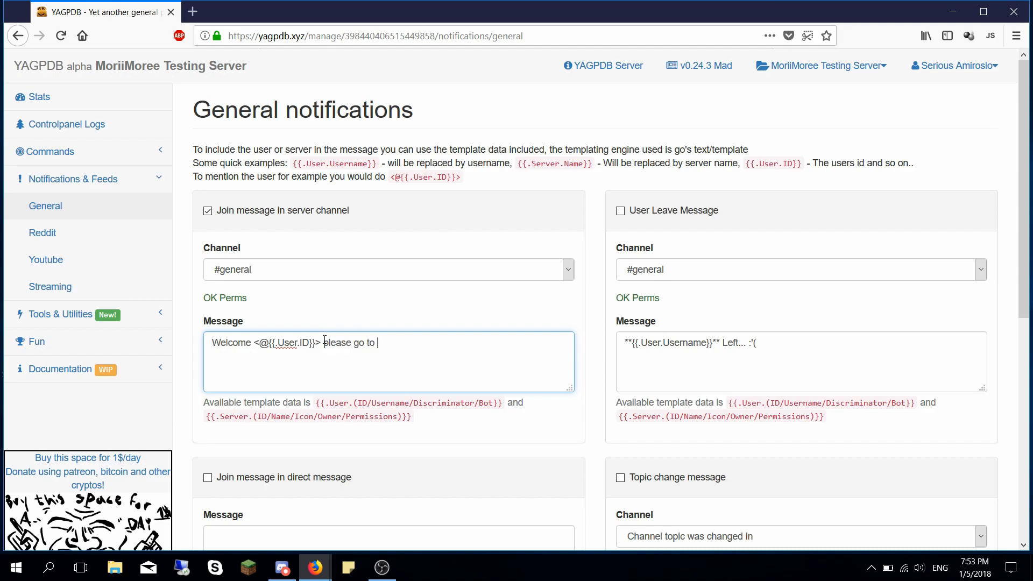
{"action": "type", "text": " <#ChannelID>"}
- Copy the #test channel's ID in Discord and substitute it for the ChannelID placeholder in the join message in Firefox
{"action": "left_click", "coordinate": [295, 575]}
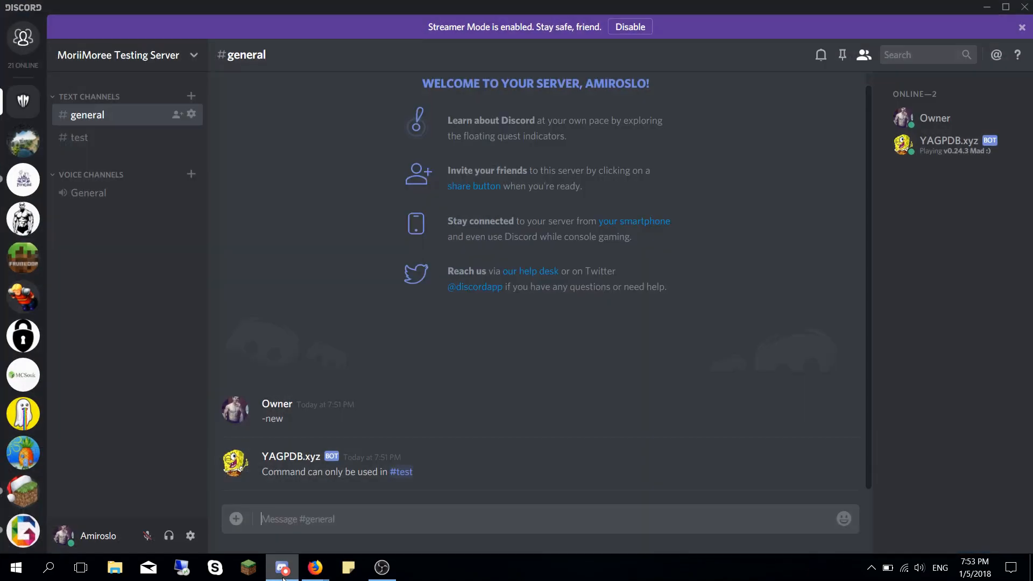
{"action": "right_click", "coordinate": [108, 145]}
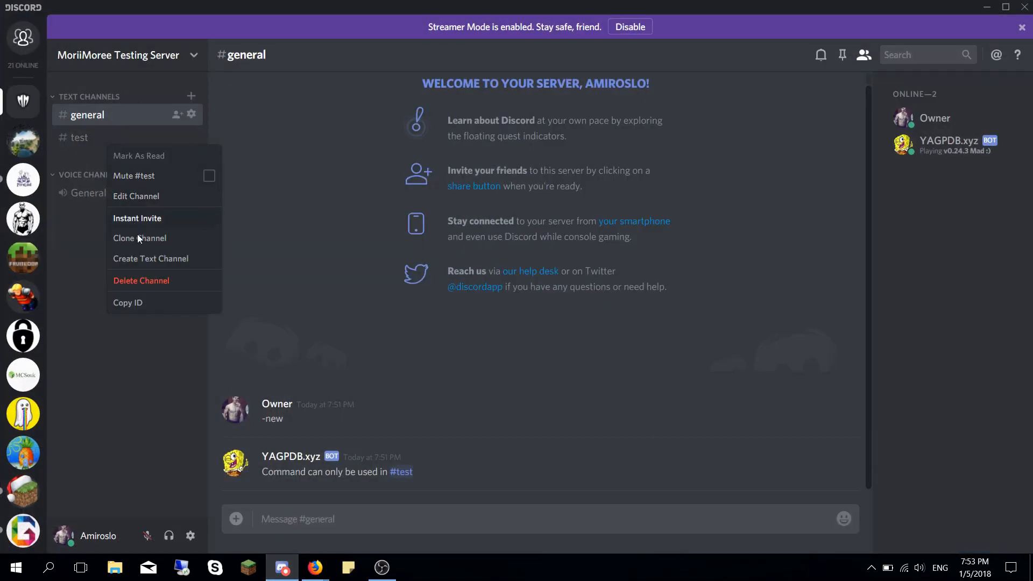
{"action": "left_click", "coordinate": [151, 302]}
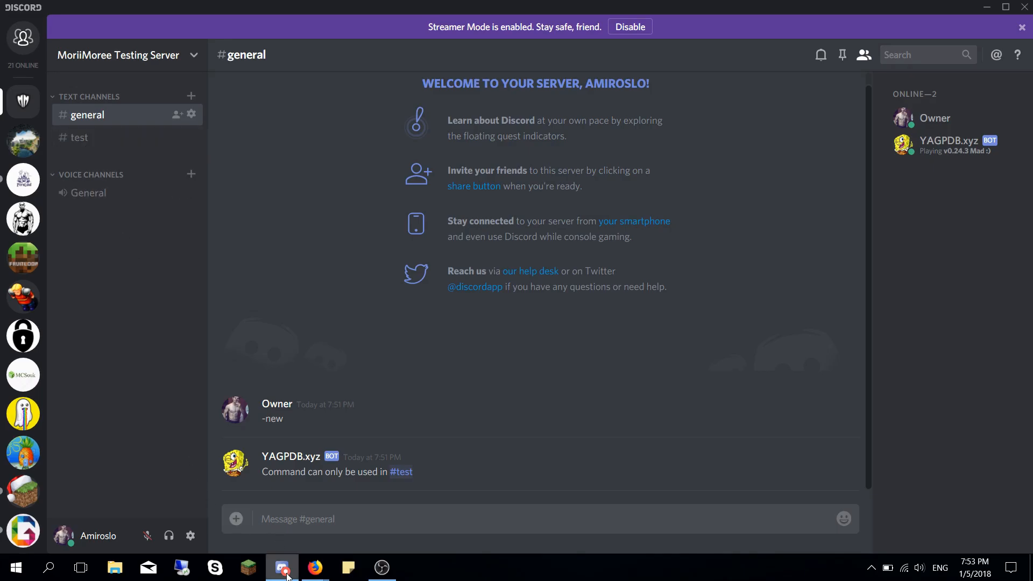
{"action": "left_click", "coordinate": [315, 567]}
{"action": "left_click_drag", "start_coordinate": [433, 343], "coordinate": [388, 343]}
{"action": "key", "text": "ctrl+v"}
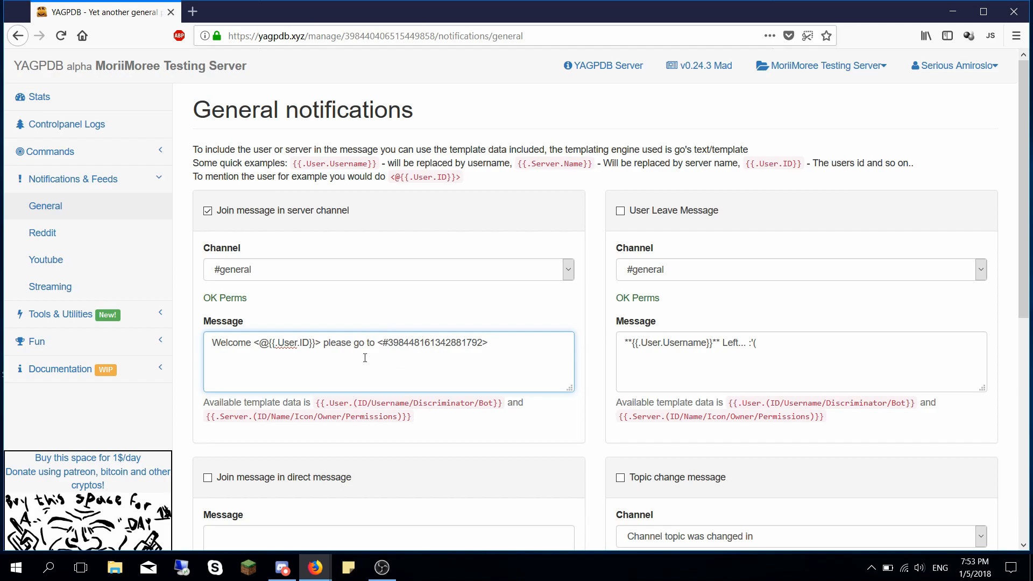
- Append "and say -new to get started." to the server channel join message
{"action": "left_click", "coordinate": [513, 343]}
{"action": "type", "text": "and say -new to get started."}
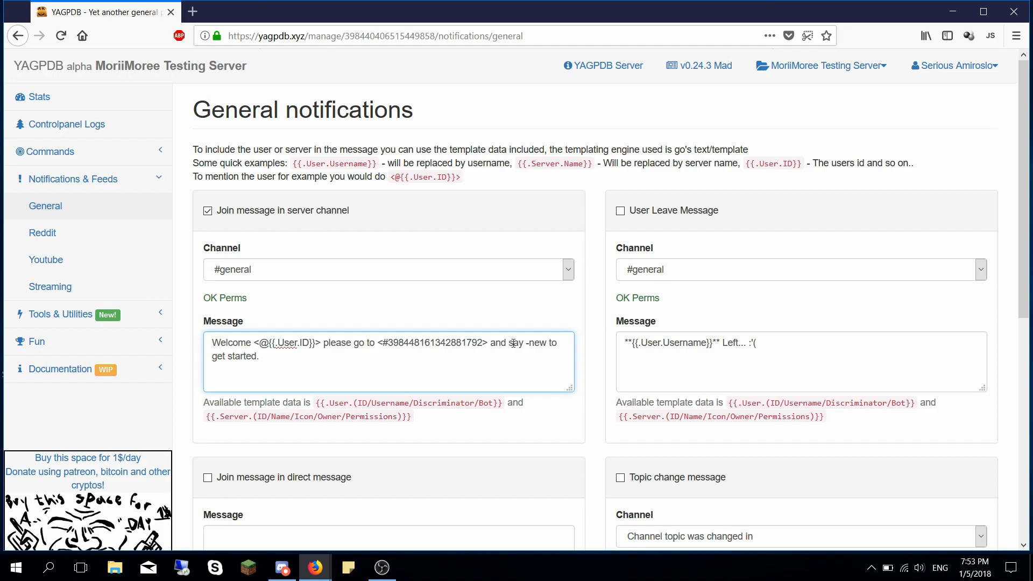
{"action": "left_click_drag", "start_coordinate": [513, 371], "coordinate": [199, 342]}
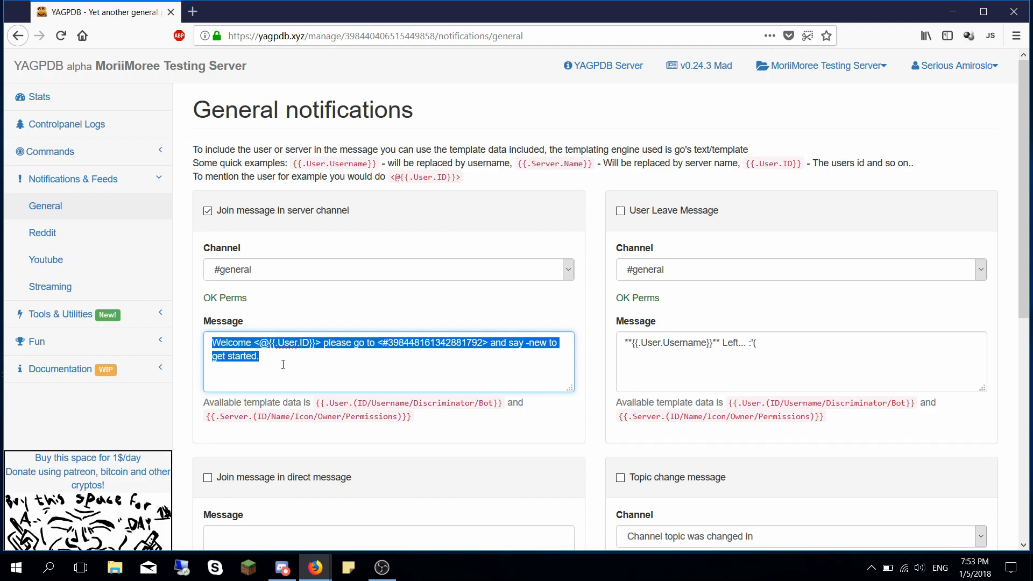
{"action": "left_click", "coordinate": [354, 372]}
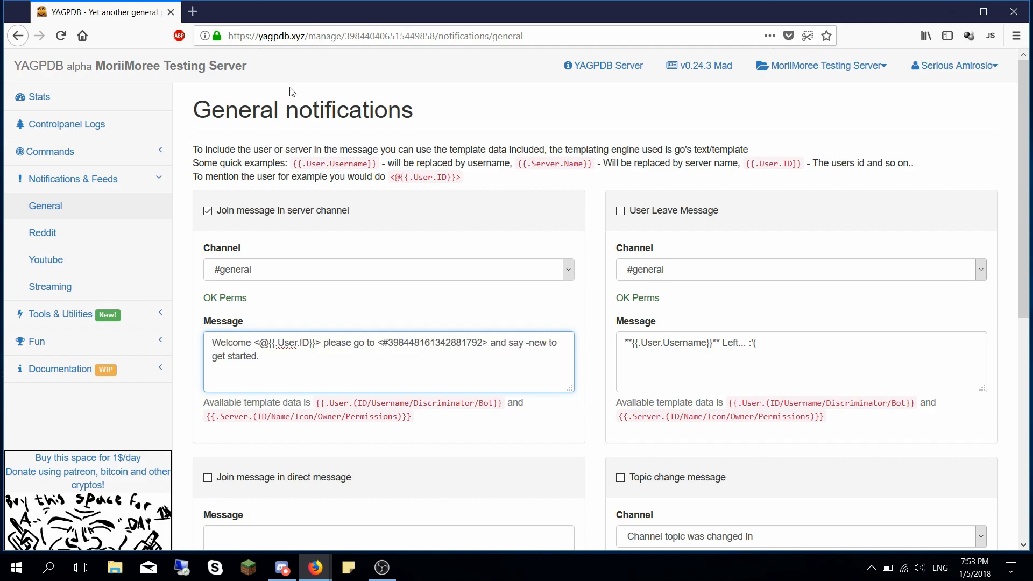
- Open the YAGPDB control panel in a second browser tab and select the PornLand server
{"action": "left_click", "coordinate": [192, 11]}
{"action": "type", "text": "yag"}
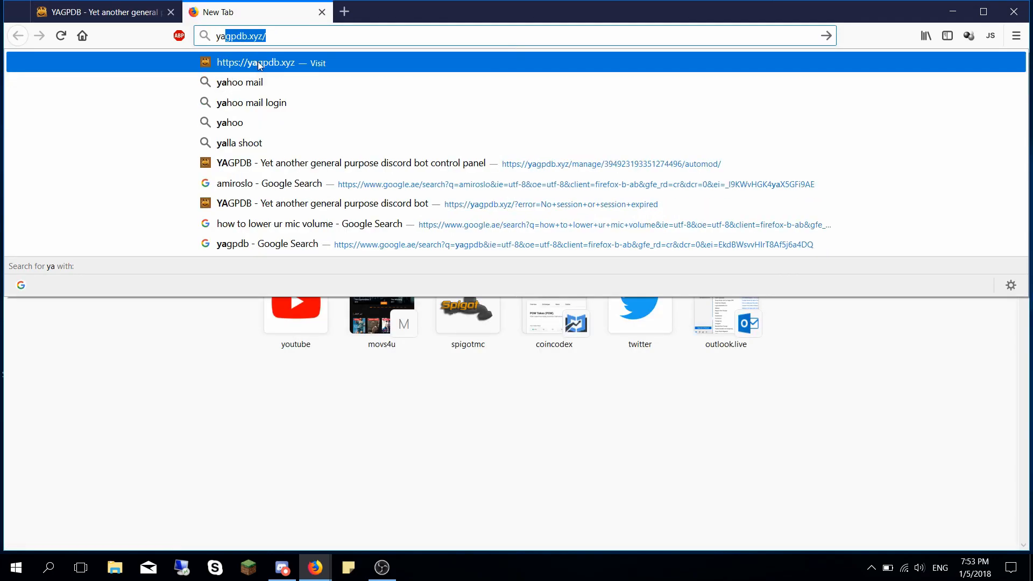
{"action": "key", "text": "Return"}
{"action": "left_click", "coordinate": [123, 17]}
{"action": "left_click_drag", "start_coordinate": [339, 362], "coordinate": [206, 326]}
{"action": "left_click", "coordinate": [351, 368]}
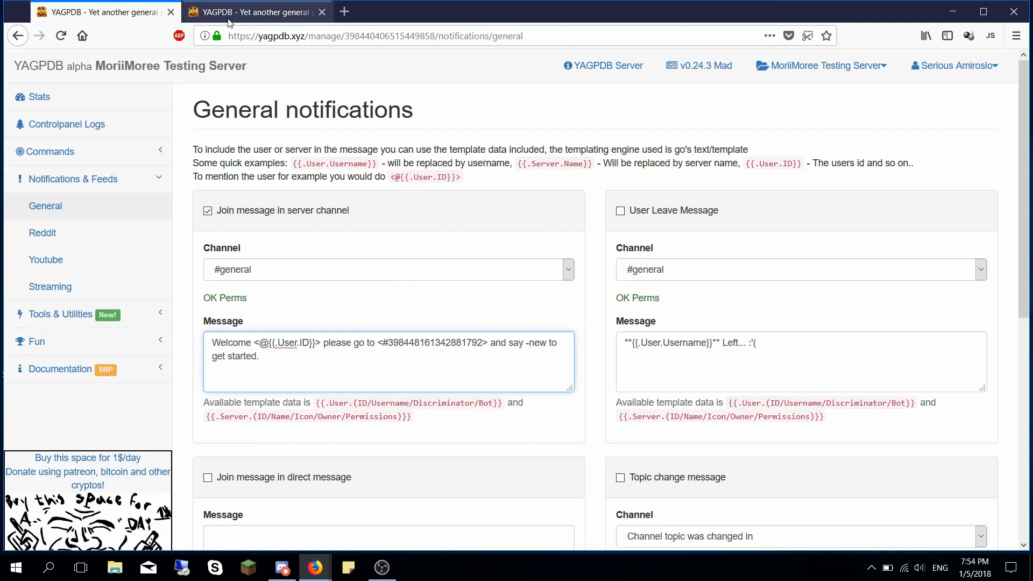
{"action": "left_click", "coordinate": [253, 12]}
{"action": "left_click", "coordinate": [860, 82]}
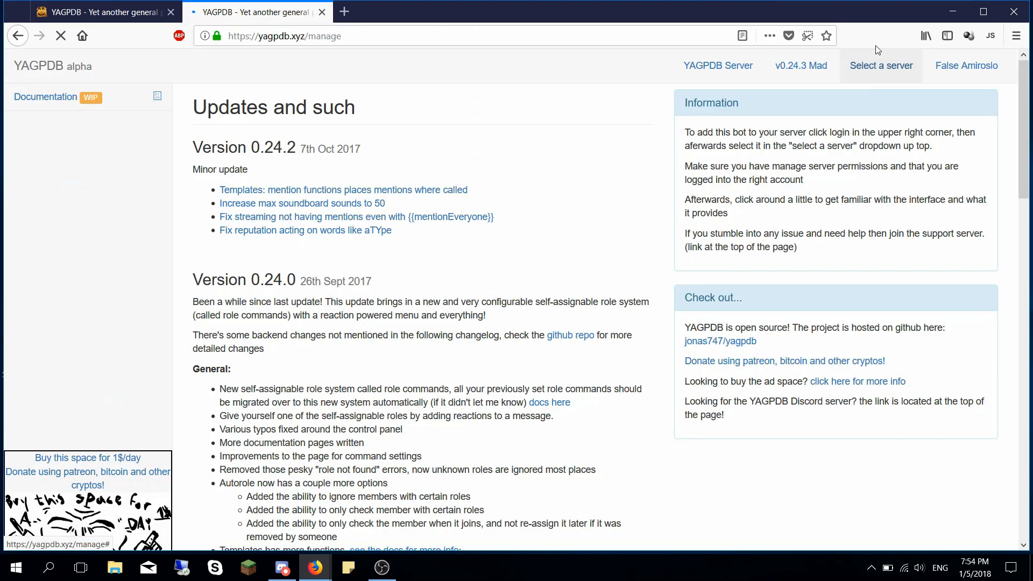
{"action": "left_click", "coordinate": [851, 65]}
{"action": "left_click", "coordinate": [774, 167]}
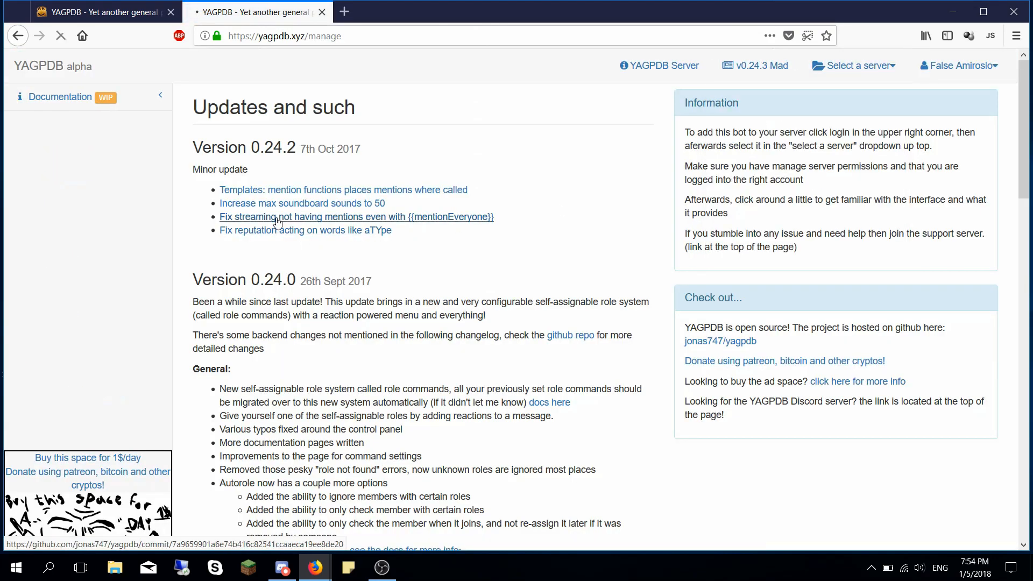
- In PornLand's General notifications, copy the "There are now {{.Guild.MemberCount}} members" line from the server channel join message
{"action": "left_click", "coordinate": [83, 180]}
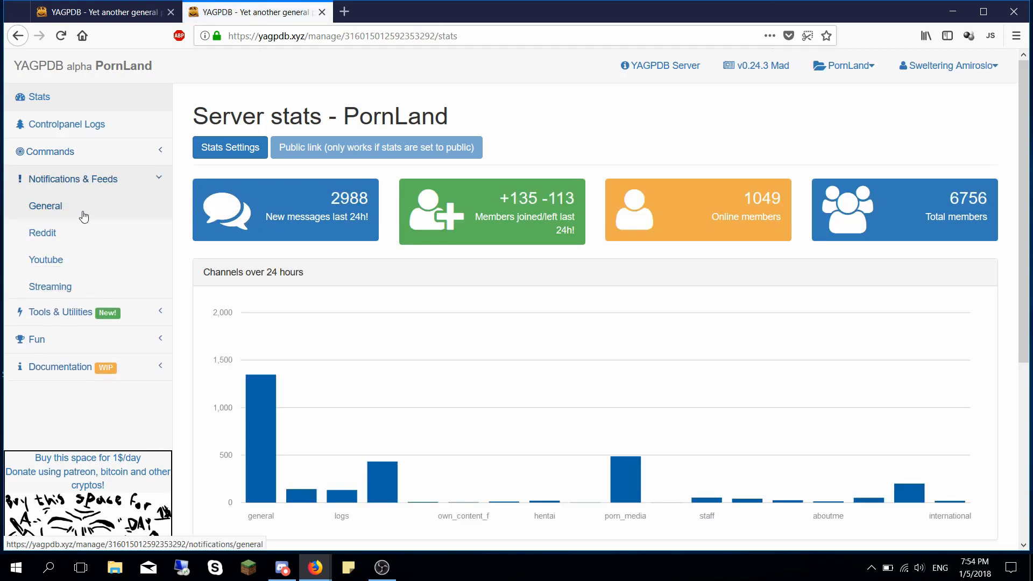
{"action": "left_click", "coordinate": [82, 215]}
{"action": "scroll", "coordinate": [319, 250], "scroll_direction": "down", "scroll_amount": 2}
{"action": "scroll", "coordinate": [269, 221], "scroll_direction": "down", "scroll_amount": 1}
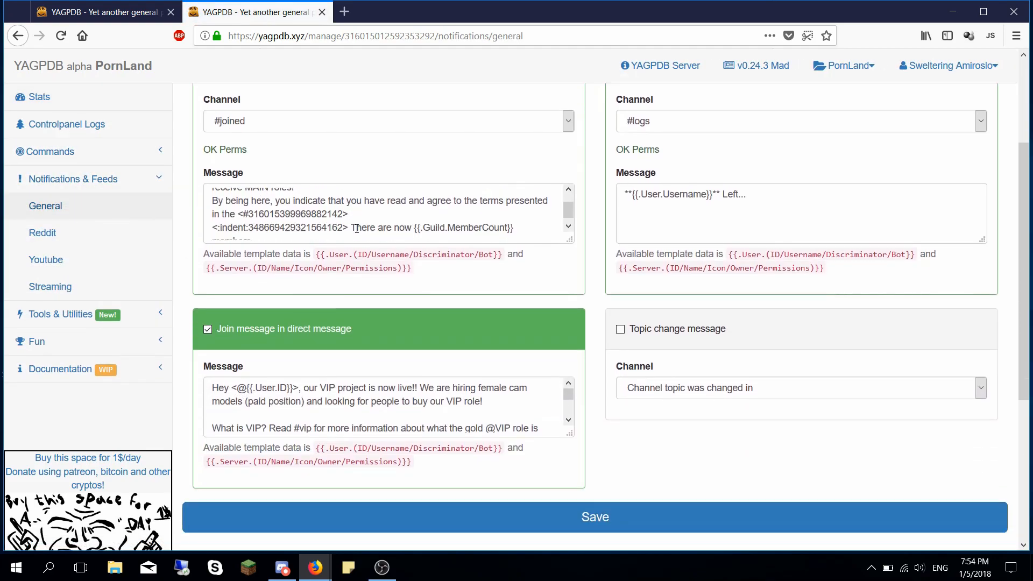
{"action": "left_click", "coordinate": [222, 225]}
{"action": "triple_click", "coordinate": [222, 225]}
{"action": "key", "text": "ctrl+c"}
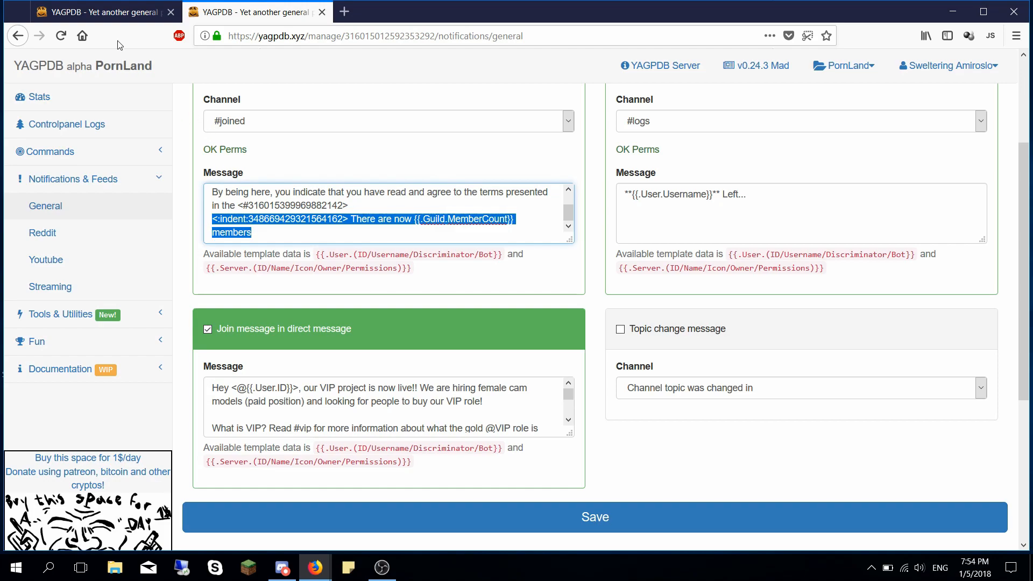
- Paste the member count line below the testing server's join message, after a blank line, and delete its leading indent emoji code
{"action": "left_click", "coordinate": [102, 12]}
{"action": "left_click", "coordinate": [305, 354]}
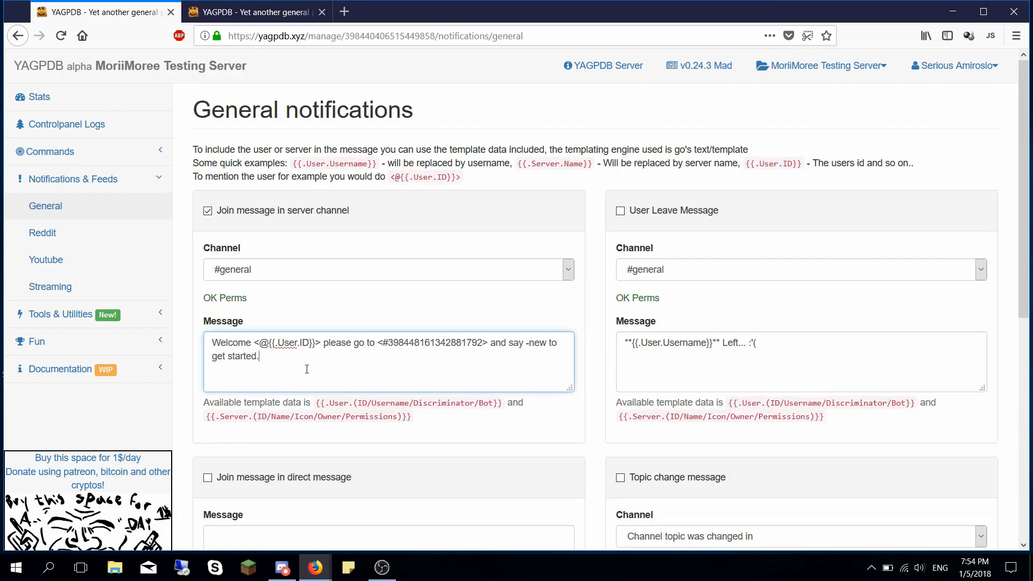
{"action": "key", "text": "Return"}
{"action": "key", "text": "Return"}
{"action": "key", "text": "ctrl+v"}
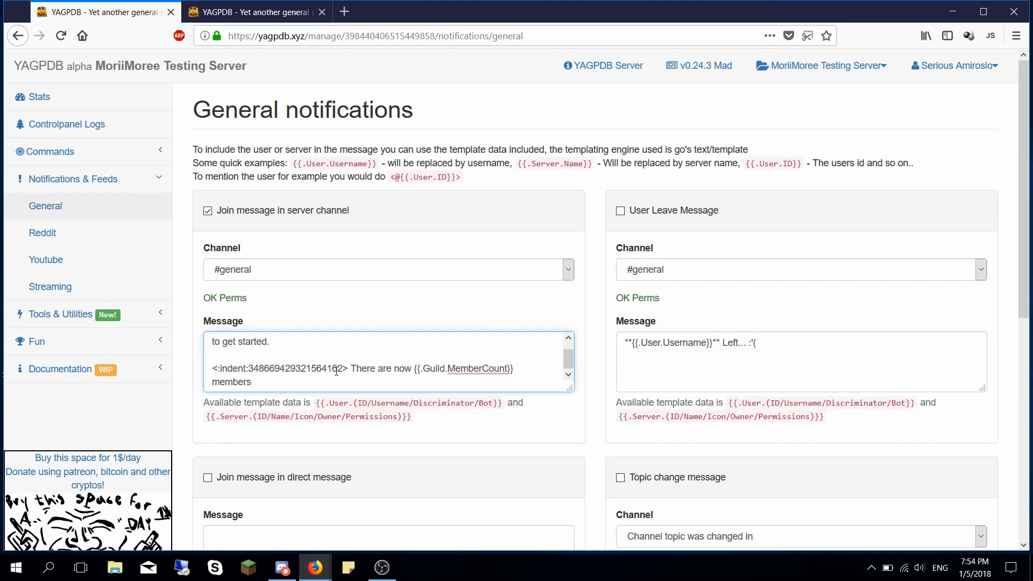
{"action": "left_click_drag", "start_coordinate": [352, 366], "coordinate": [212, 368]}
{"action": "key", "text": "BackSpace"}
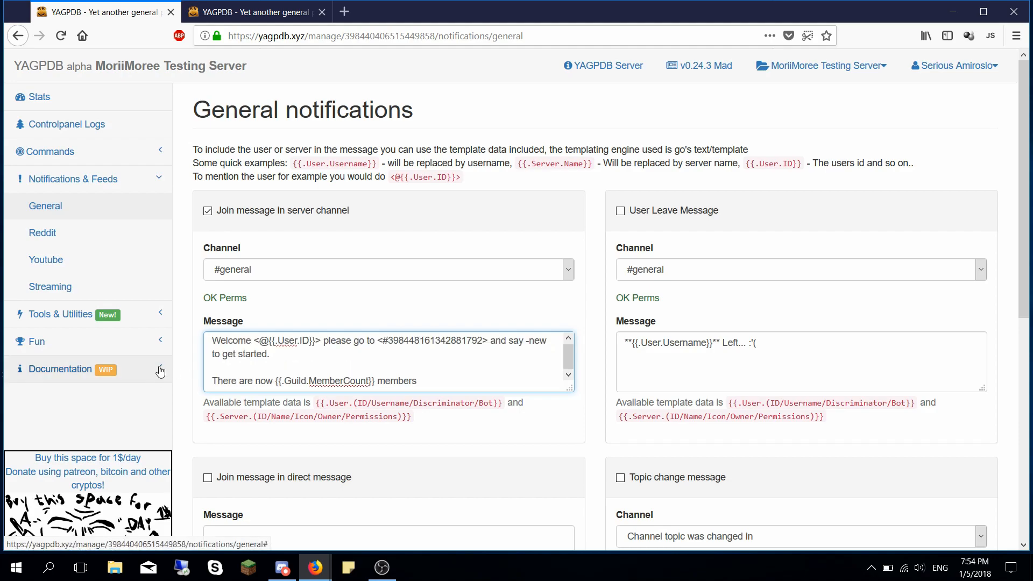
- Examine the member count placeholder, user mention and channel mention in the server channel join message
{"action": "left_click_drag", "start_coordinate": [375, 381], "coordinate": [275, 379]}
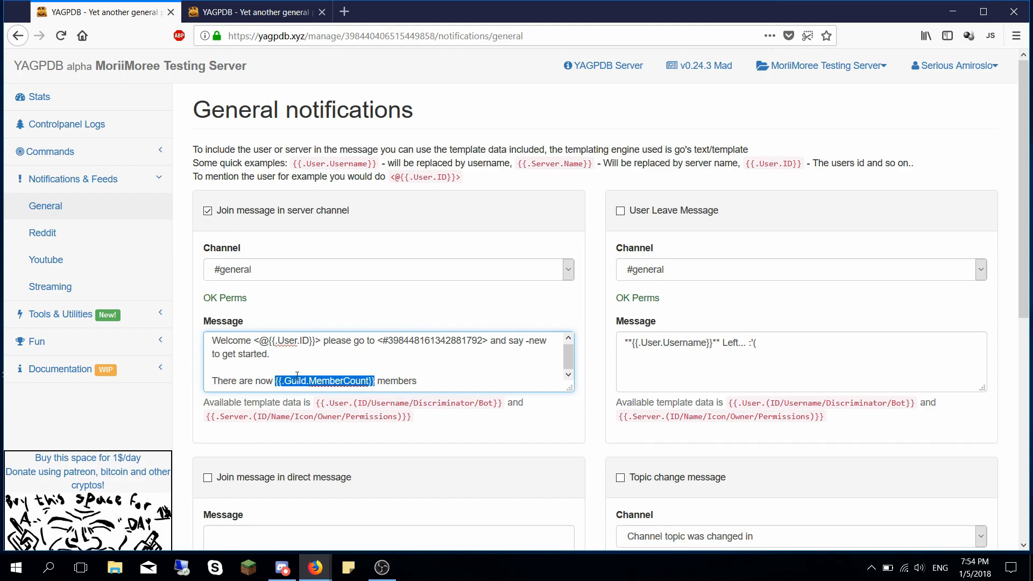
{"action": "left_click", "coordinate": [360, 383]}
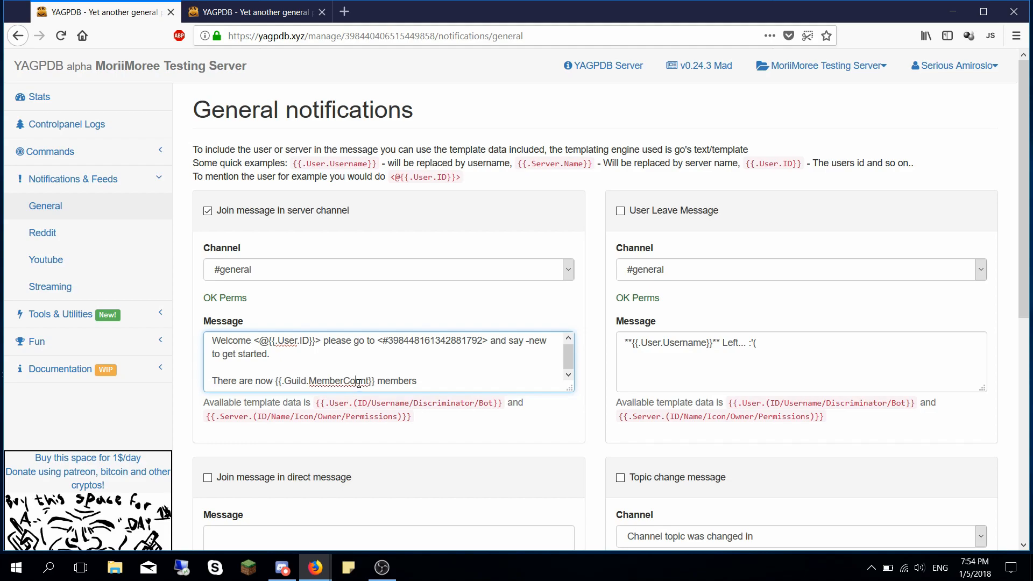
{"action": "right_click", "coordinate": [374, 381]}
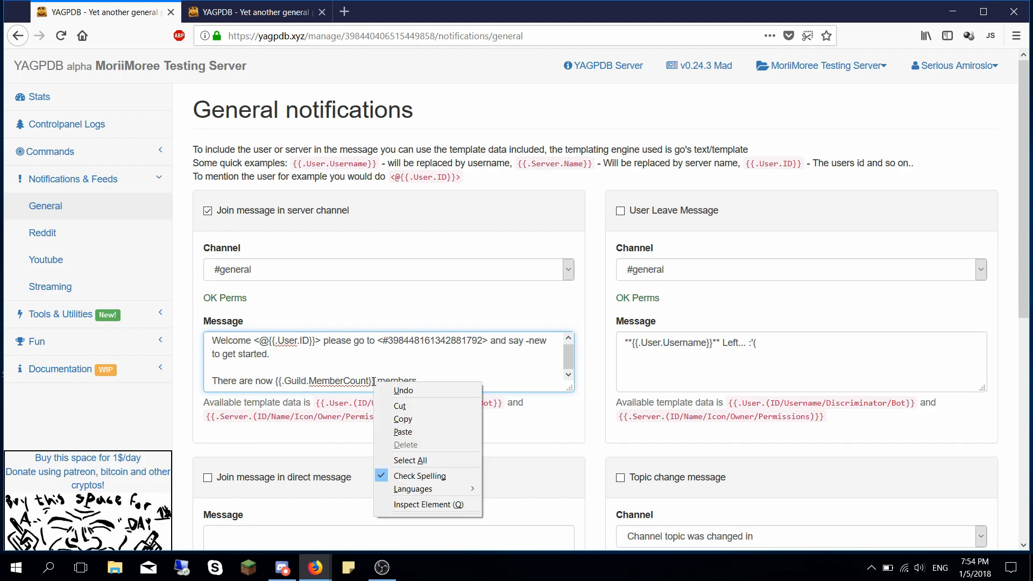
{"action": "left_click", "coordinate": [439, 369]}
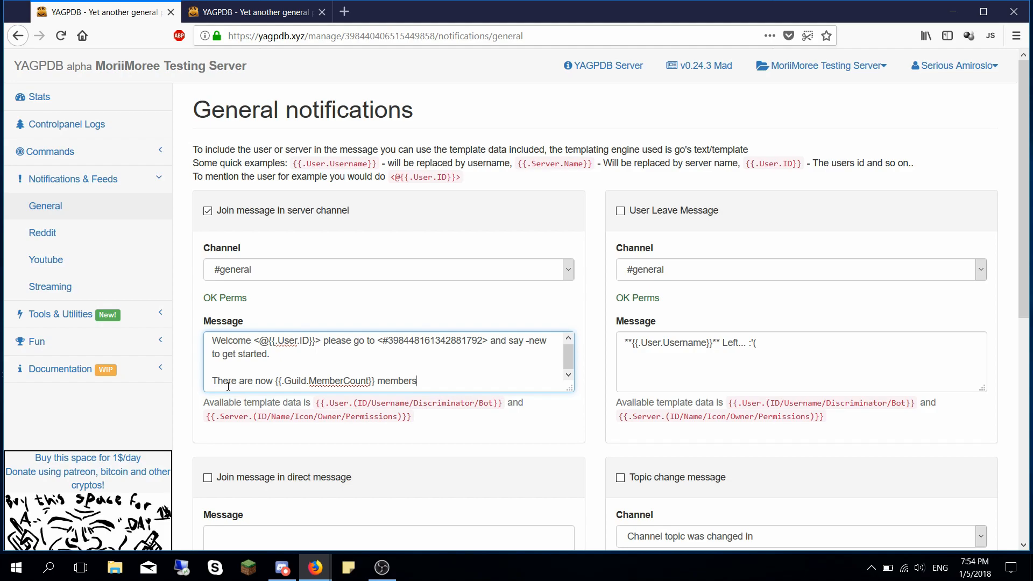
{"action": "mouse_move", "coordinate": [276, 378]}
{"action": "left_mouse_down"}
{"action": "mouse_move", "coordinate": [377, 380]}
{"action": "mouse_move", "coordinate": [272, 381]}
{"action": "left_mouse_up"}
{"action": "left_click", "coordinate": [424, 380]}
{"action": "left_click_drag", "start_coordinate": [322, 340], "coordinate": [259, 341]}
{"action": "left_click", "coordinate": [483, 336]}
{"action": "left_click_drag", "start_coordinate": [485, 340], "coordinate": [377, 340]}
{"action": "left_click", "coordinate": [442, 368]}
{"action": "scroll", "coordinate": [245, 223], "scroll_direction": "down", "scroll_amount": 1}
{"action": "scroll", "coordinate": [322, 226], "scroll_direction": "up", "scroll_amount": 1}
{"action": "double_click", "coordinate": [639, 211]}
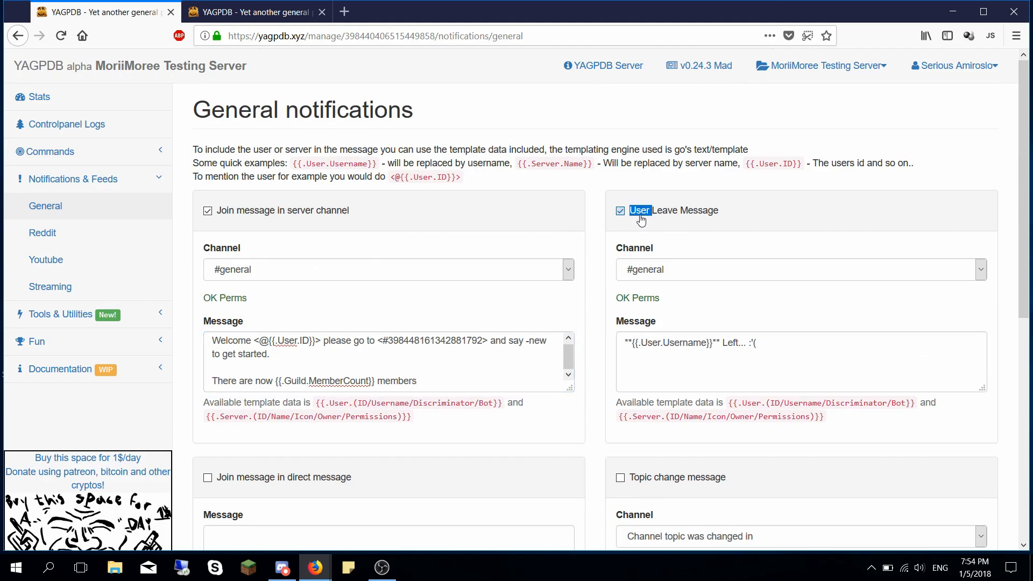
{"action": "left_click", "coordinate": [620, 211]}
{"action": "left_click", "coordinate": [670, 269]}
{"action": "left_click", "coordinate": [670, 268]}
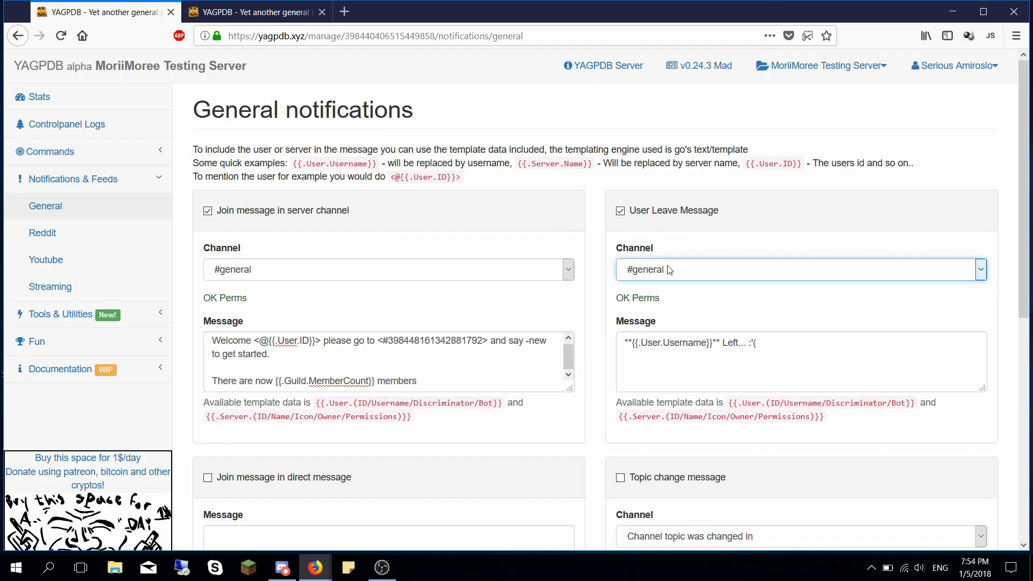
{"action": "left_click", "coordinate": [648, 215]}
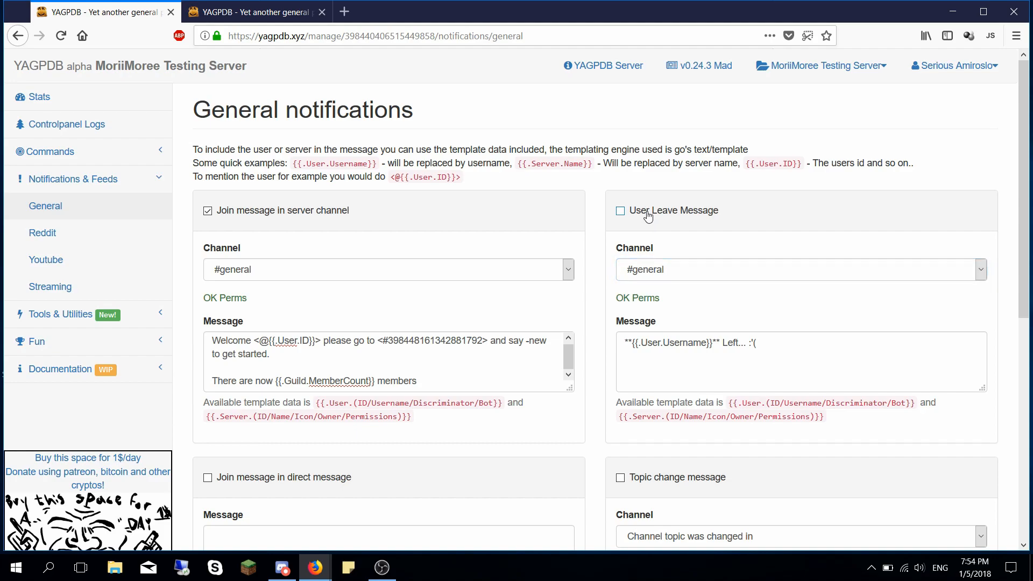
{"action": "left_click", "coordinate": [796, 341]}
{"action": "left_click", "coordinate": [524, 376]}
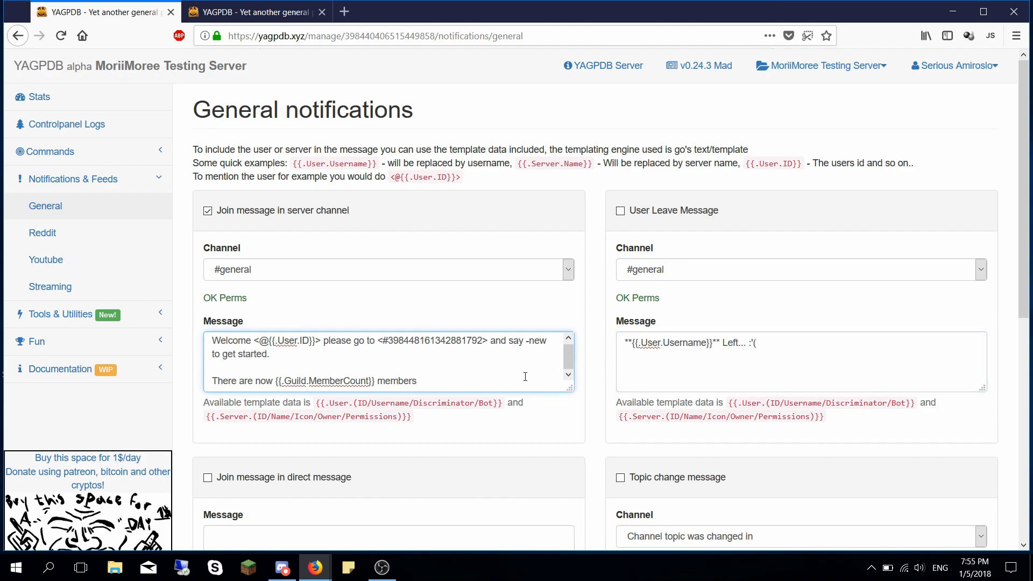
{"action": "scroll", "coordinate": [525, 376], "scroll_direction": "up", "scroll_amount": 1}
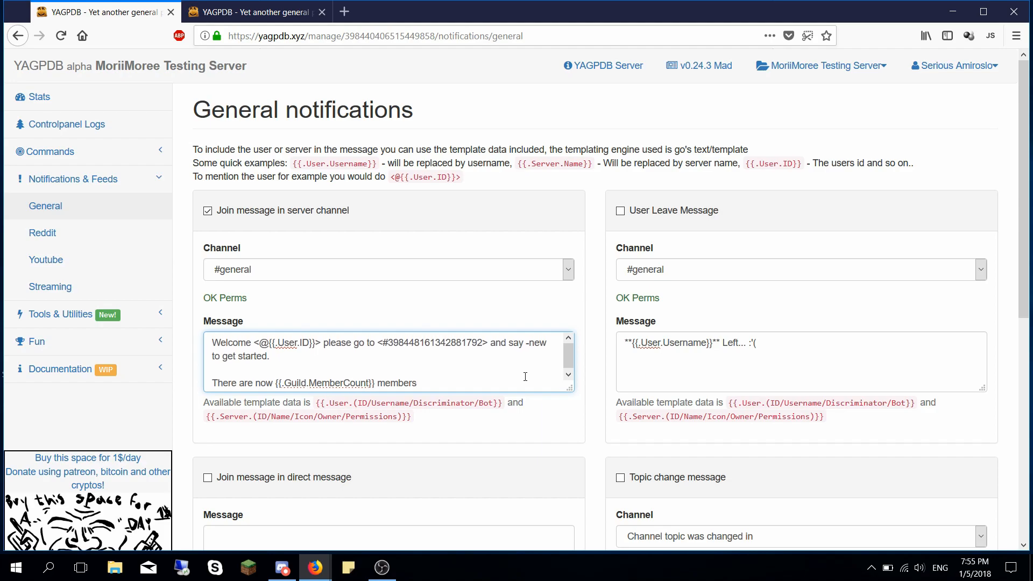
{"action": "scroll", "coordinate": [525, 377], "scroll_direction": "down", "scroll_amount": 1}
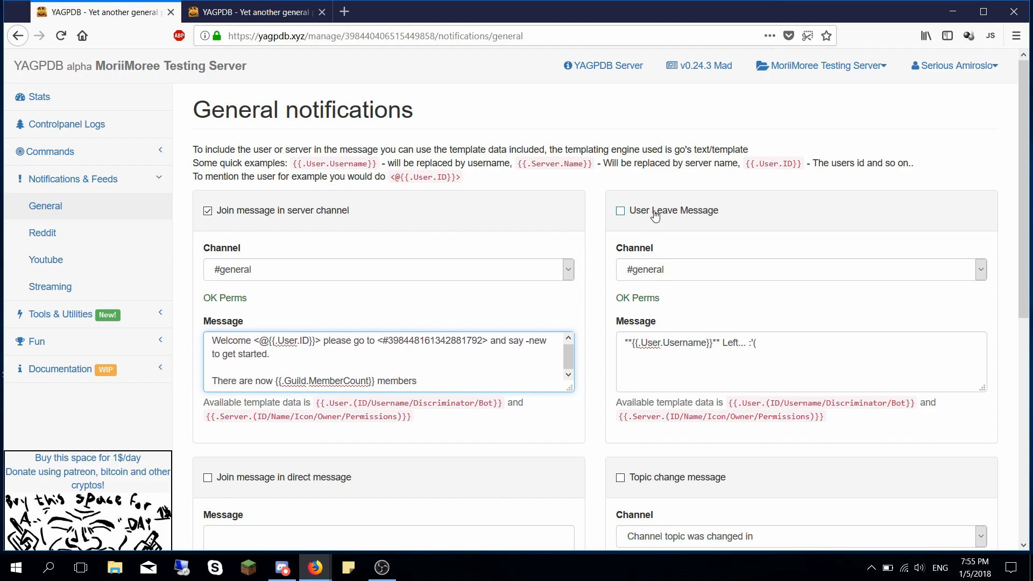
- Enable the user leave message and keep #general as its channel
{"action": "left_click", "coordinate": [697, 214]}
{"action": "left_click", "coordinate": [721, 270]}
{"action": "left_click", "coordinate": [721, 270]}
{"action": "left_click", "coordinate": [686, 275]}
{"action": "left_click", "coordinate": [671, 274]}
{"action": "left_click", "coordinate": [665, 278]}
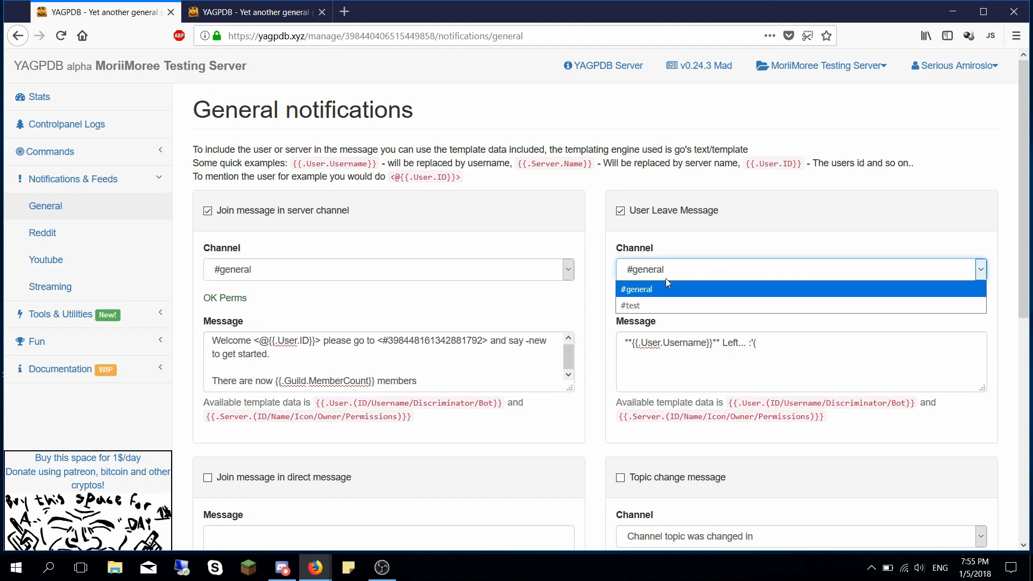
{"action": "left_click", "coordinate": [667, 273]}
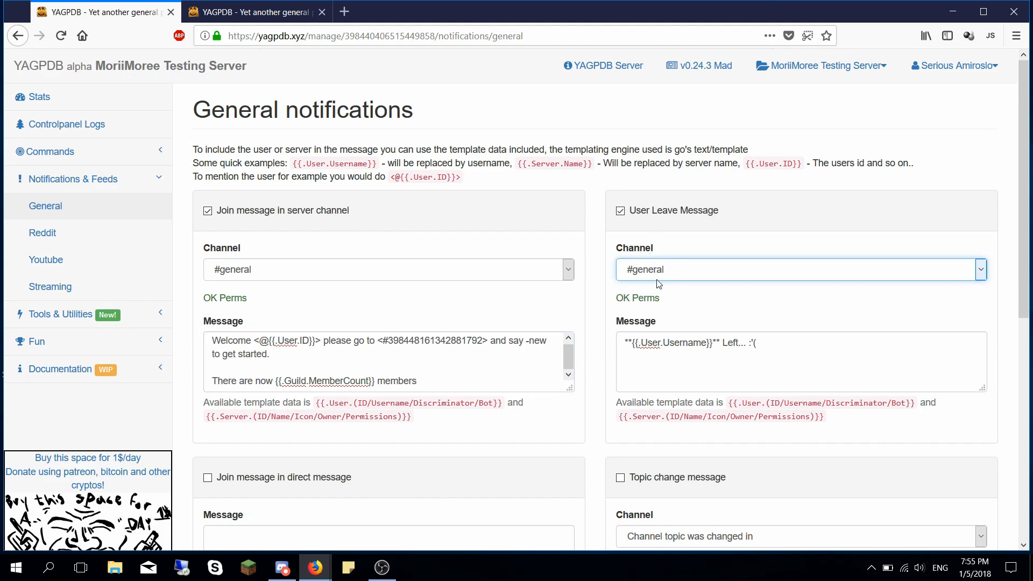
- Examine the user leave message's username template text and its channel setting
{"action": "left_click_drag", "start_coordinate": [786, 357], "coordinate": [622, 343]}
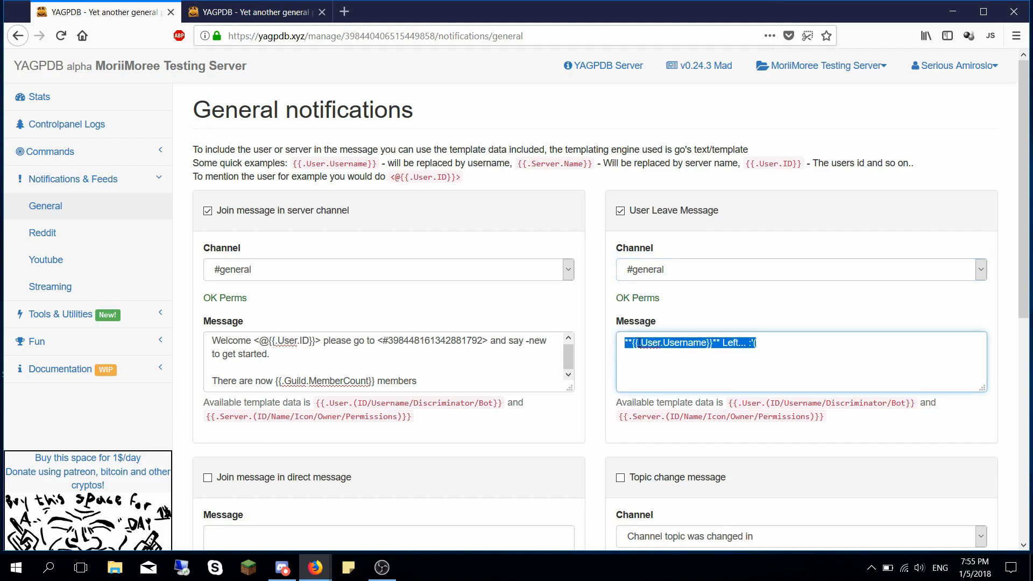
{"action": "left_click", "coordinate": [799, 349]}
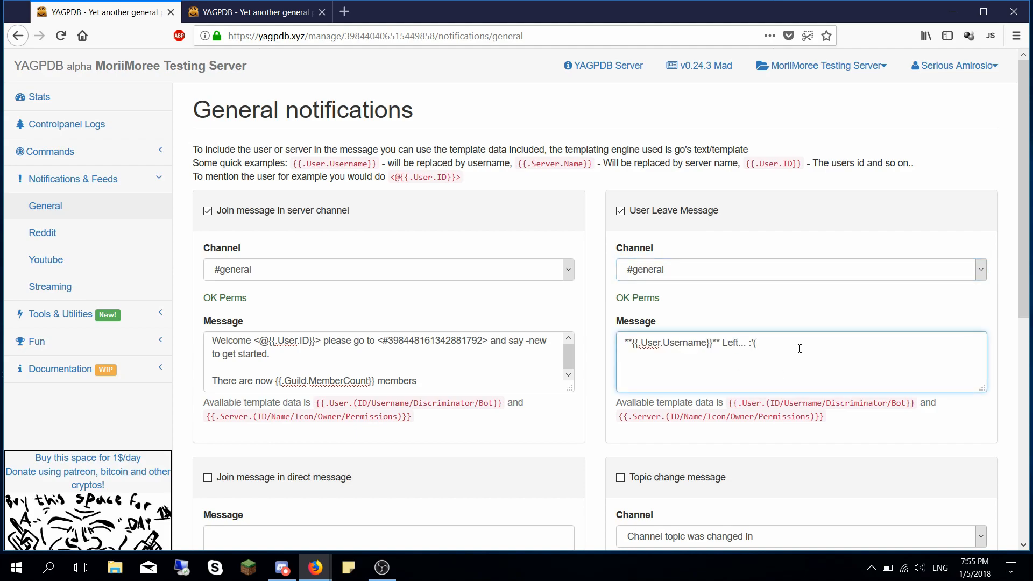
{"action": "key", "text": "shift+Left"}
{"action": "key", "text": "shift+Left"}
{"action": "left_click_drag", "start_coordinate": [793, 351], "coordinate": [621, 344]}
{"action": "left_click", "coordinate": [681, 356]}
{"action": "left_click", "coordinate": [677, 272]}
{"action": "left_click", "coordinate": [677, 272]}
- Switch the user leave message off and on again
{"action": "double_click", "coordinate": [663, 212]}
{"action": "triple_click", "coordinate": [661, 218]}
{"action": "left_click", "coordinate": [785, 220]}
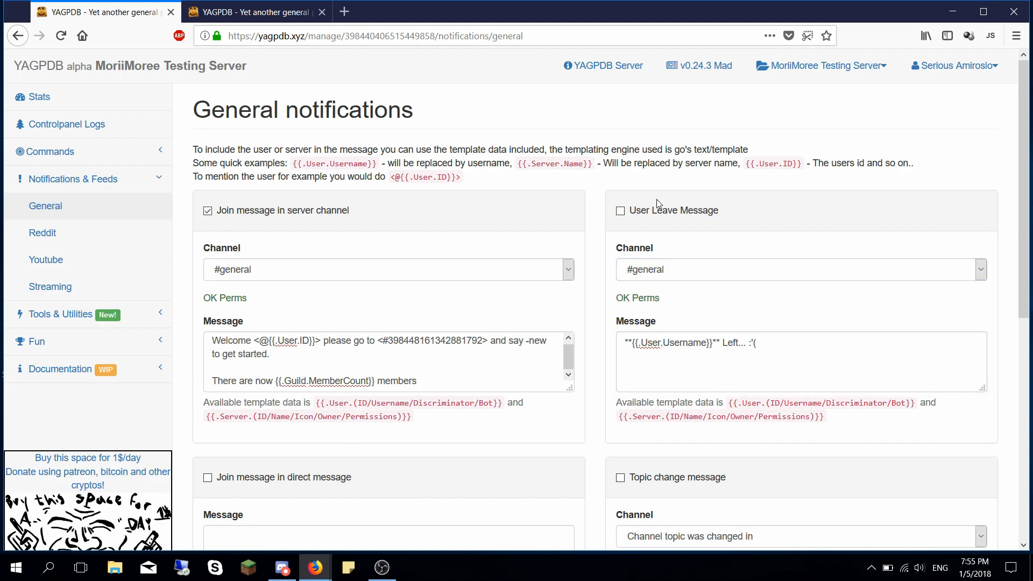
{"action": "scroll", "coordinate": [516, 236], "scroll_direction": "down", "scroll_amount": 1}
{"action": "left_click", "coordinate": [621, 137]}
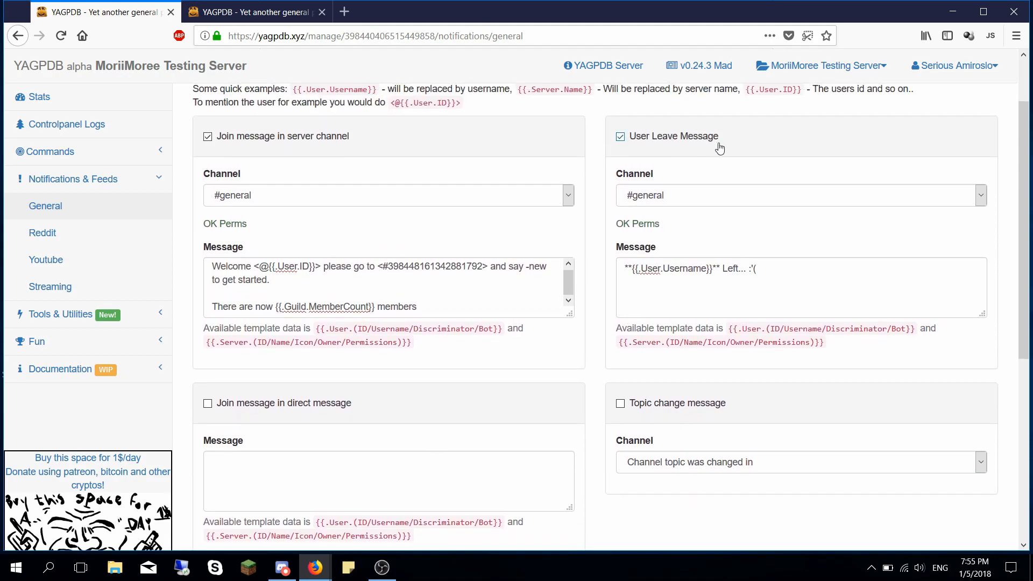
{"action": "left_click", "coordinate": [783, 274]}
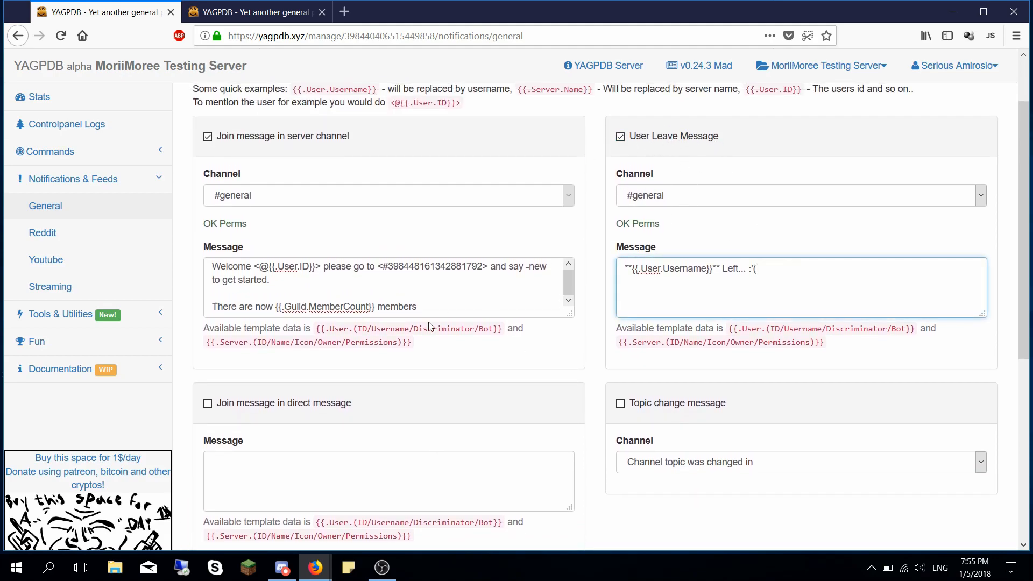
- Try enabling the join message in direct message and go into its message text
{"action": "scroll", "coordinate": [328, 341], "scroll_direction": "down", "scroll_amount": 1}
{"action": "left_click", "coordinate": [313, 334]}
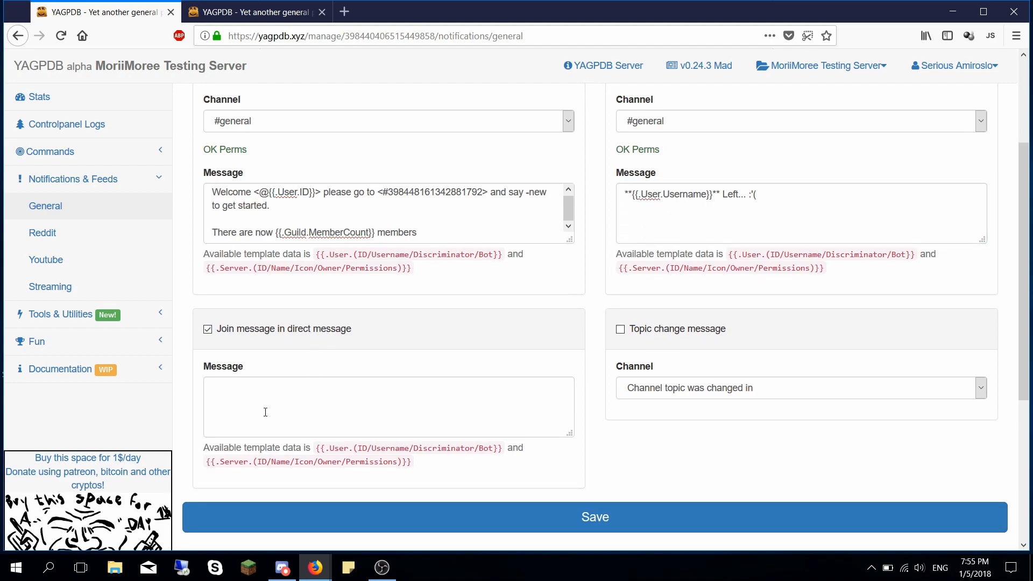
{"action": "left_click", "coordinate": [331, 410]}
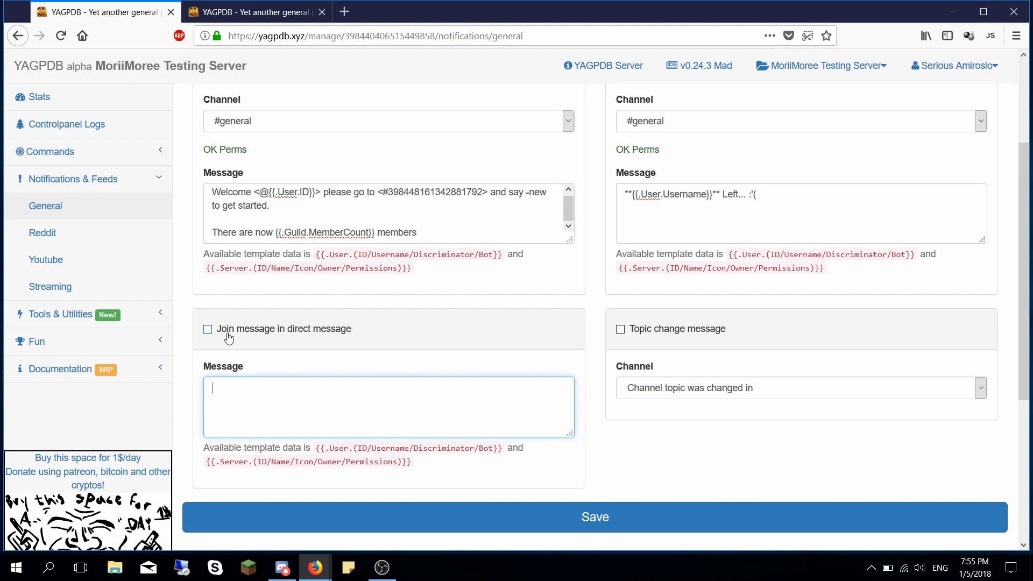
- Try enabling the topic change message and go through its channel choices, keeping "Channel topic was changed in"
{"action": "left_click", "coordinate": [679, 336]}
{"action": "double_click", "coordinate": [679, 336]}
{"action": "left_click", "coordinate": [680, 338]}
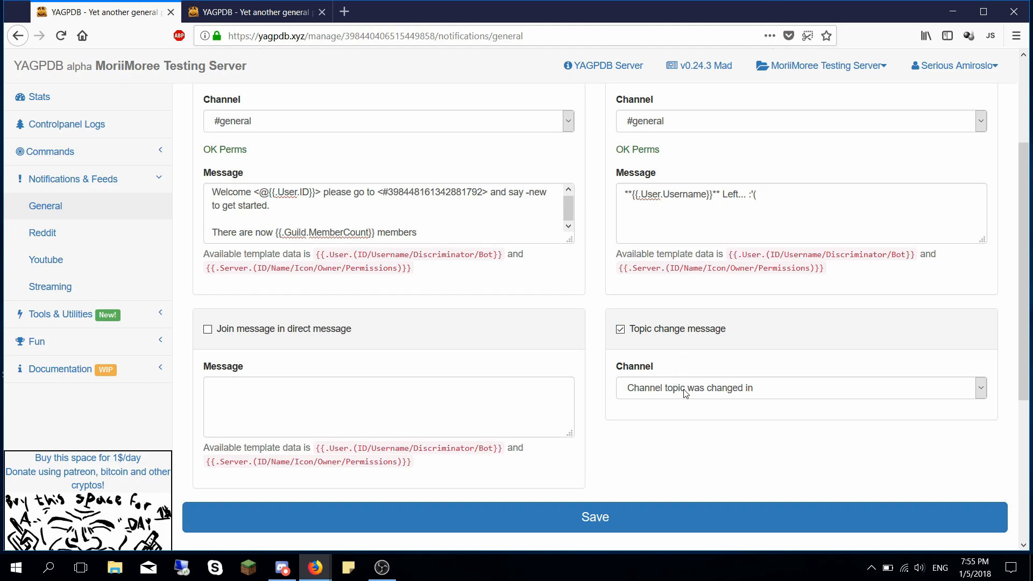
{"action": "left_click", "coordinate": [686, 390]}
{"action": "left_click", "coordinate": [686, 391]}
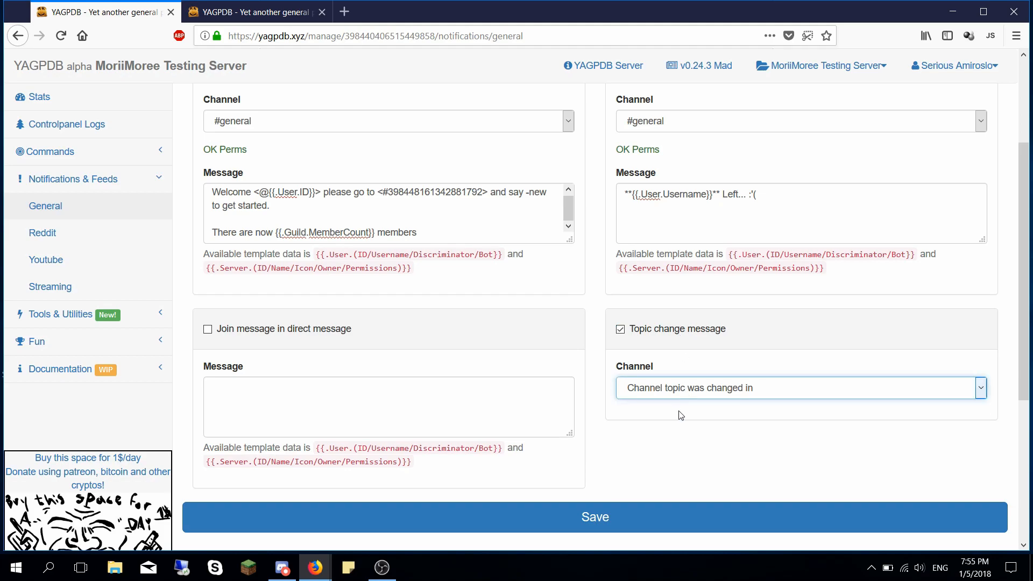
{"action": "scroll", "coordinate": [680, 415], "scroll_direction": "up", "scroll_amount": 3}
{"action": "scroll", "coordinate": [678, 415], "scroll_direction": "down", "scroll_amount": 3}
{"action": "left_click", "coordinate": [682, 397]}
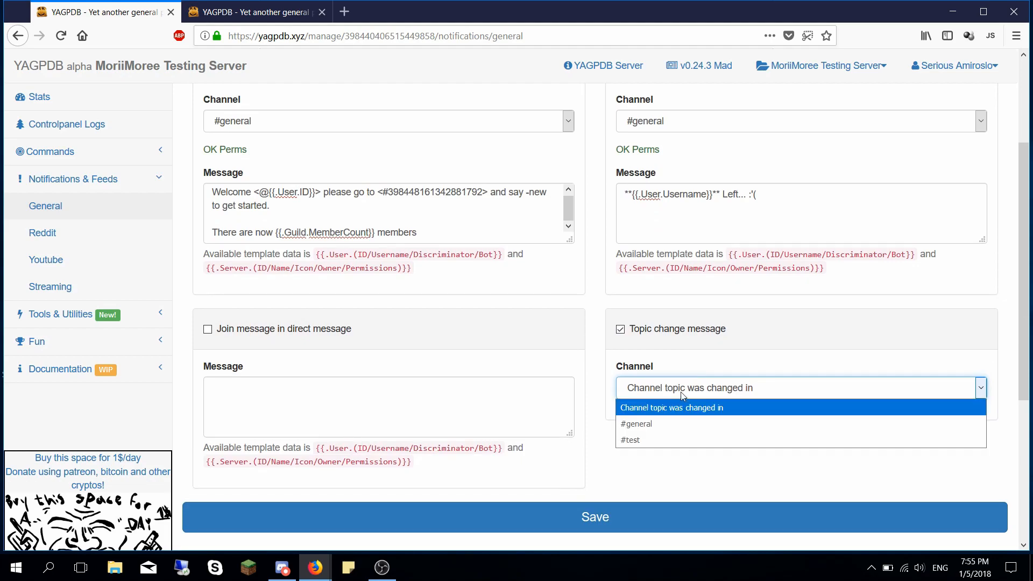
{"action": "left_click", "coordinate": [670, 382]}
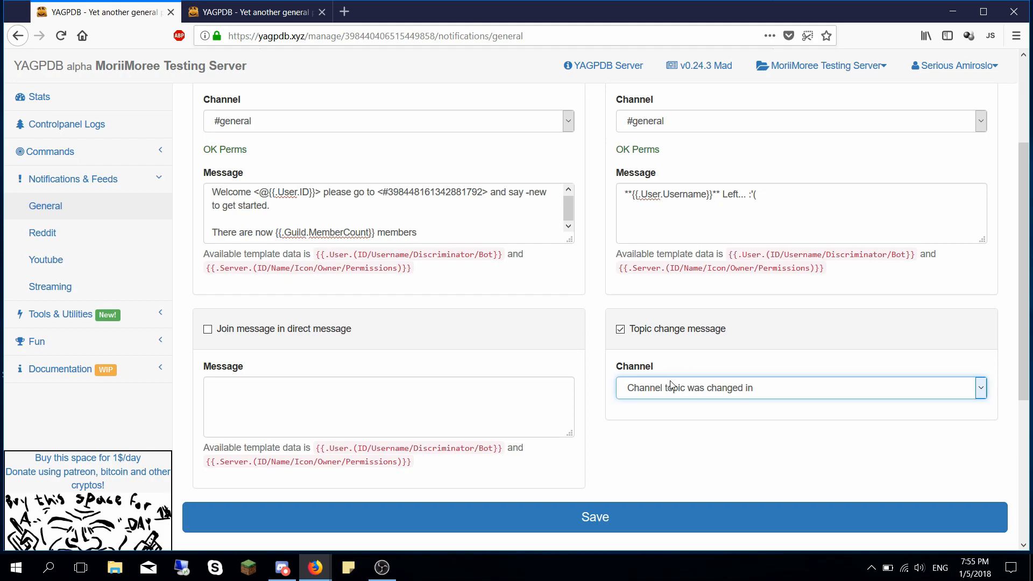
- Switch the topic change message back off
{"action": "left_click", "coordinate": [657, 336]}
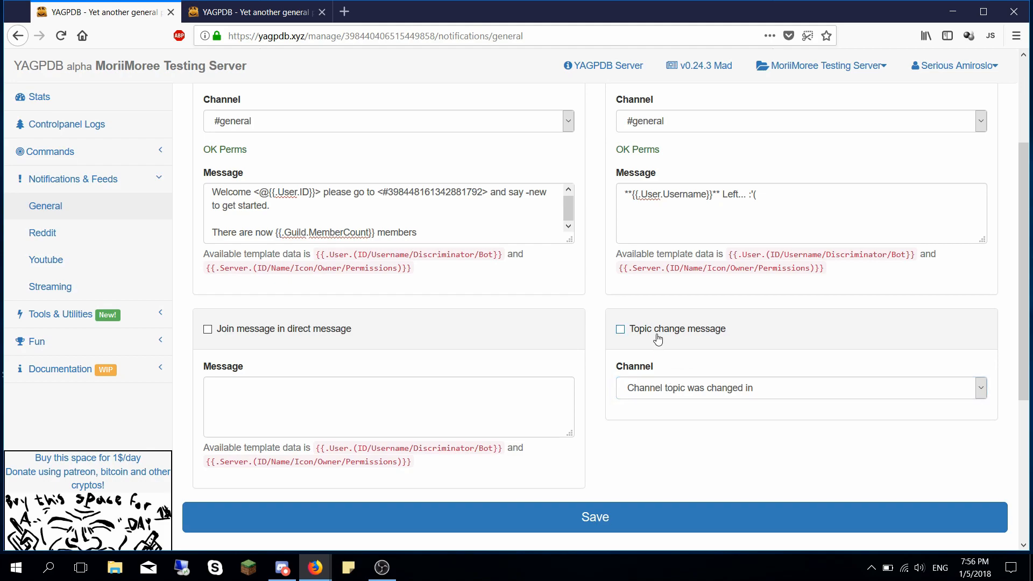
{"action": "triple_click", "coordinate": [658, 336]}
{"action": "double_click", "coordinate": [657, 336]}
- Save the general notification settings with the server channel join message and the user leave message enabled
{"action": "scroll", "coordinate": [377, 334], "scroll_direction": "up", "scroll_amount": 3}
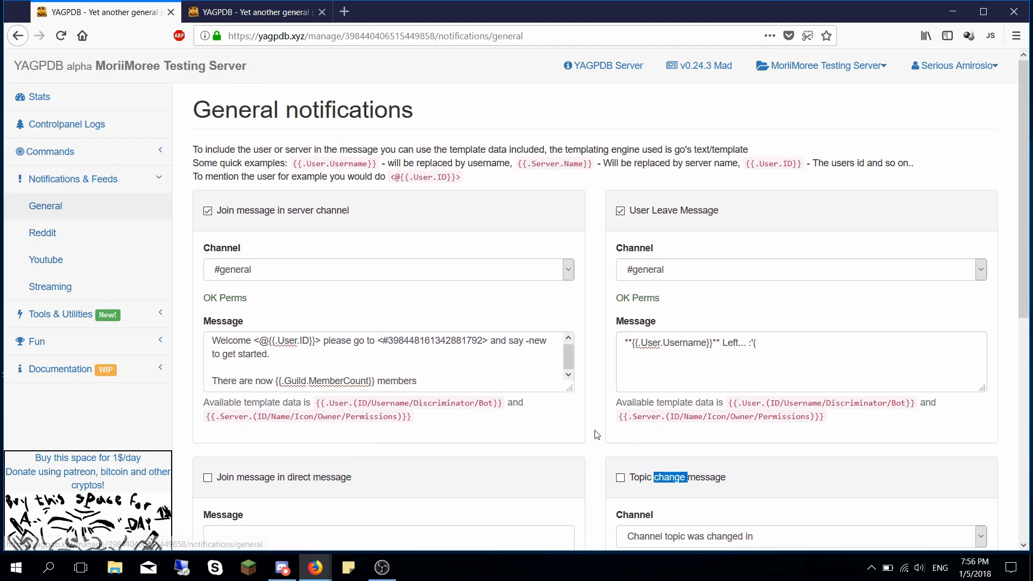
{"action": "scroll", "coordinate": [594, 431], "scroll_direction": "down", "scroll_amount": 3}
{"action": "scroll", "coordinate": [461, 230], "scroll_direction": "up", "scroll_amount": 3}
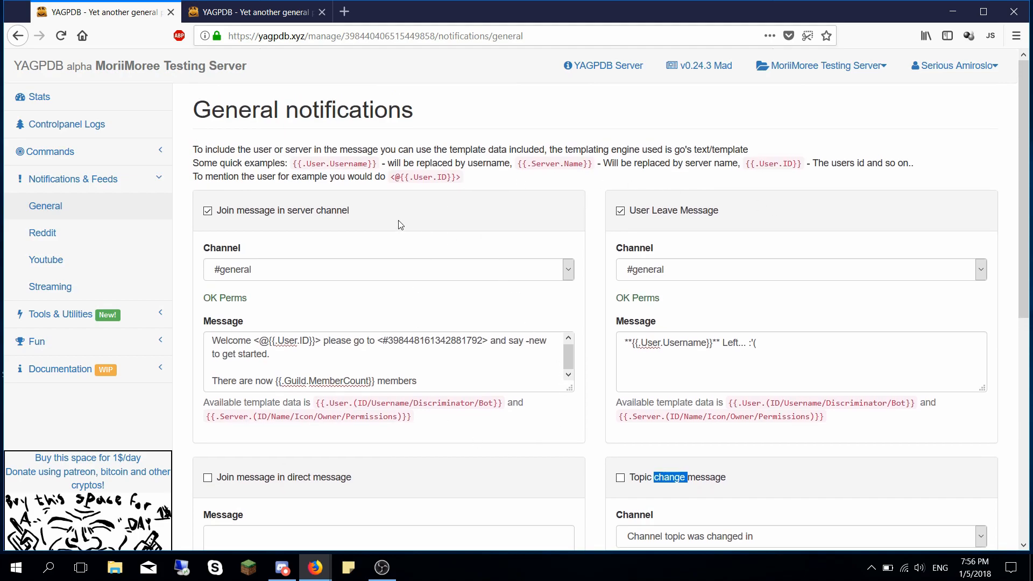
{"action": "scroll", "coordinate": [401, 225], "scroll_direction": "down", "scroll_amount": 6}
{"action": "left_click", "coordinate": [585, 366]}
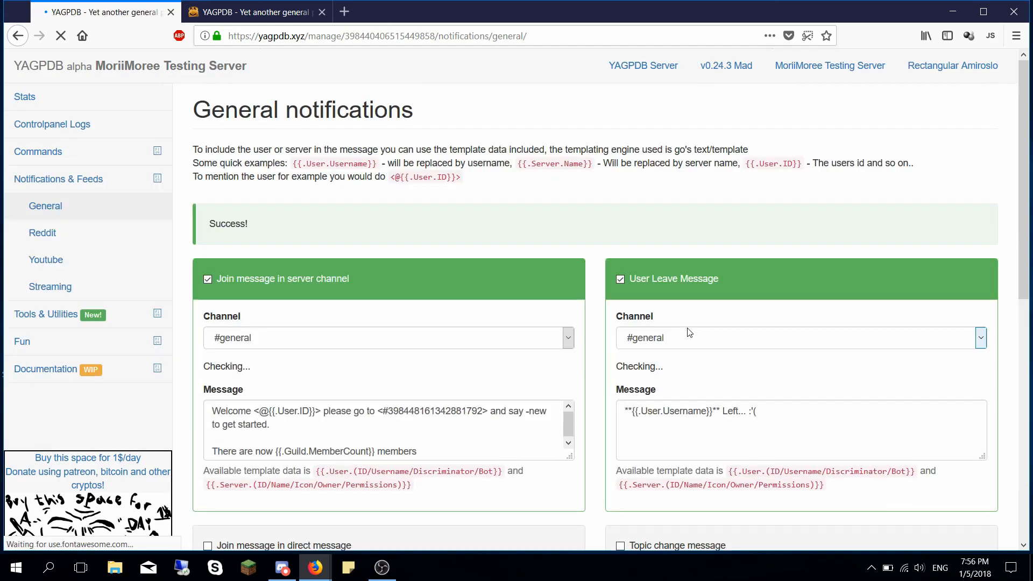
{"action": "left_click_drag", "start_coordinate": [288, 230], "coordinate": [210, 231]}
{"action": "left_click", "coordinate": [396, 222]}
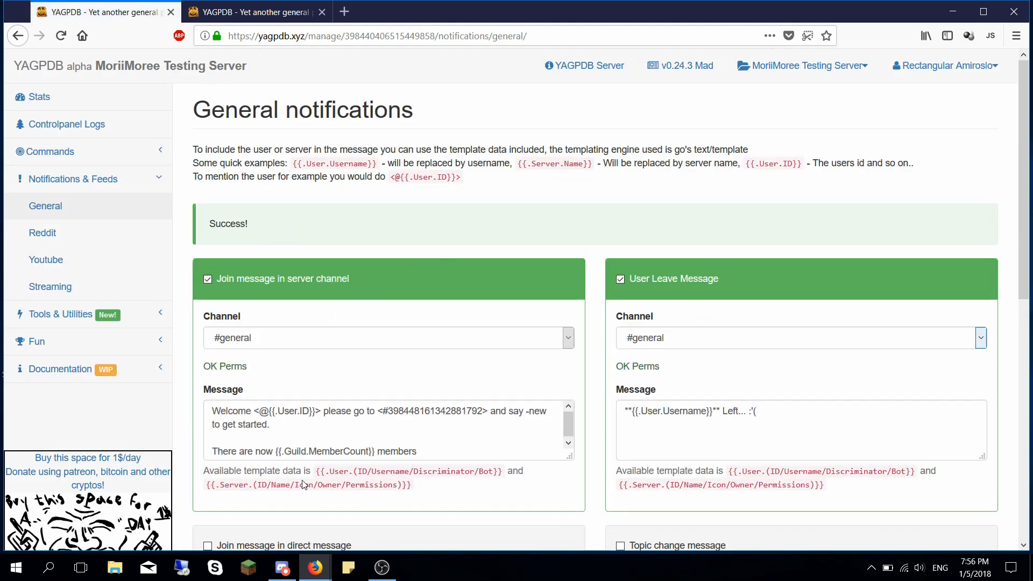
- Search the web for "discord bot" in a new browser tab and open the Discord Bots listing site
{"action": "left_click", "coordinate": [283, 568]}
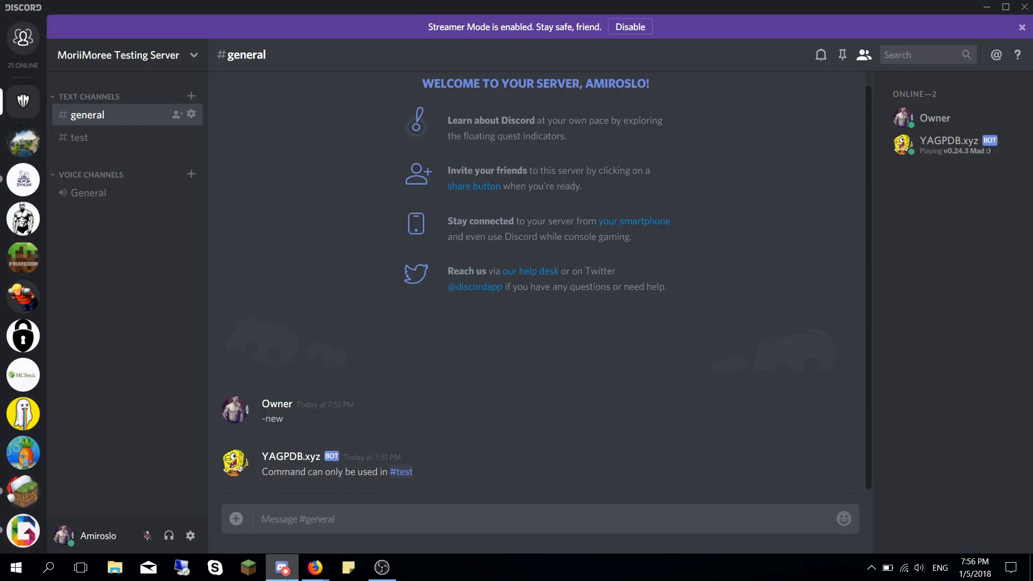
{"action": "left_click", "coordinate": [282, 567]}
{"action": "left_click", "coordinate": [345, 12]}
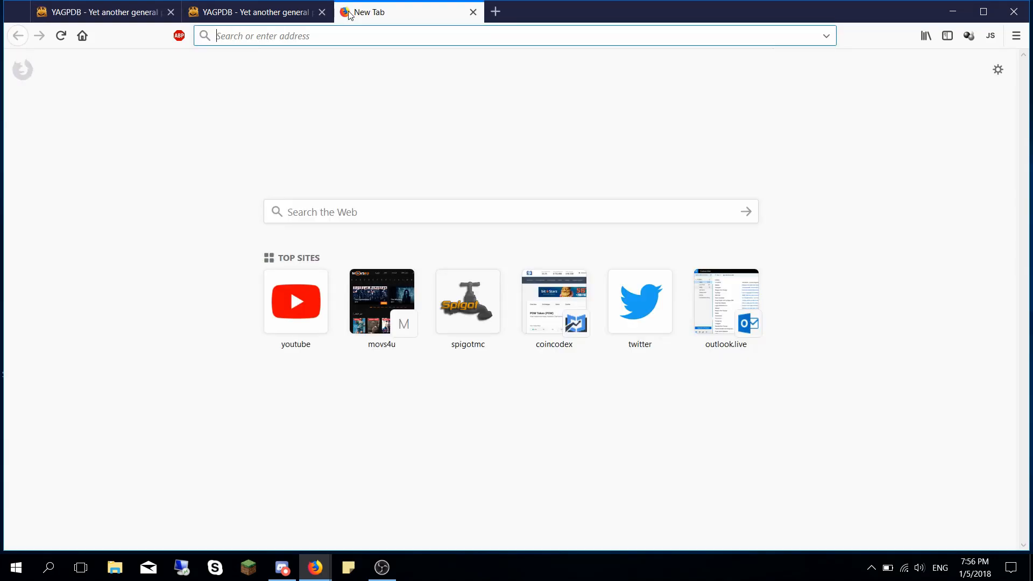
{"action": "type", "text": "discord bot"}
{"action": "key", "text": "Return"}
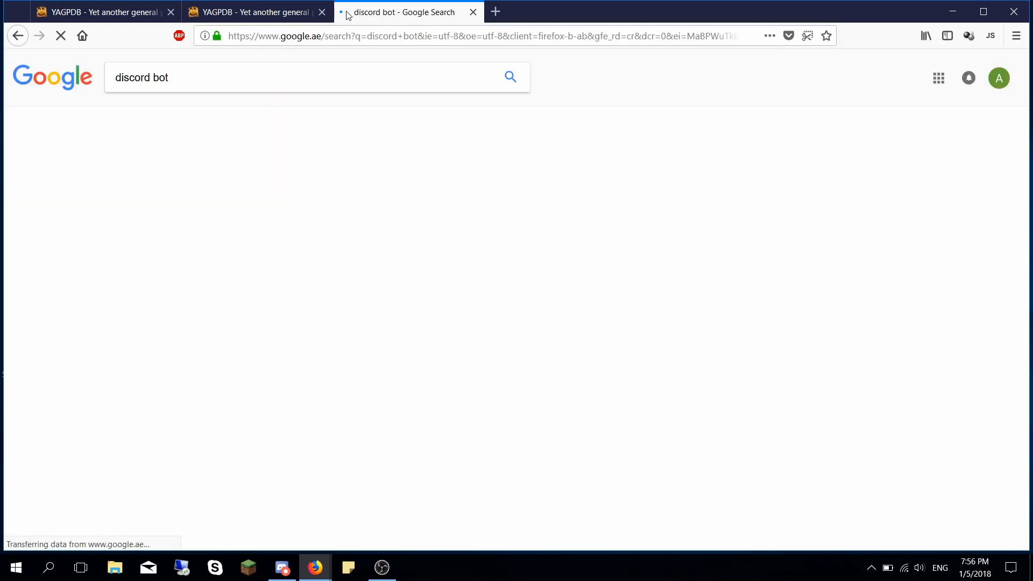
{"action": "left_click", "coordinate": [149, 263]}
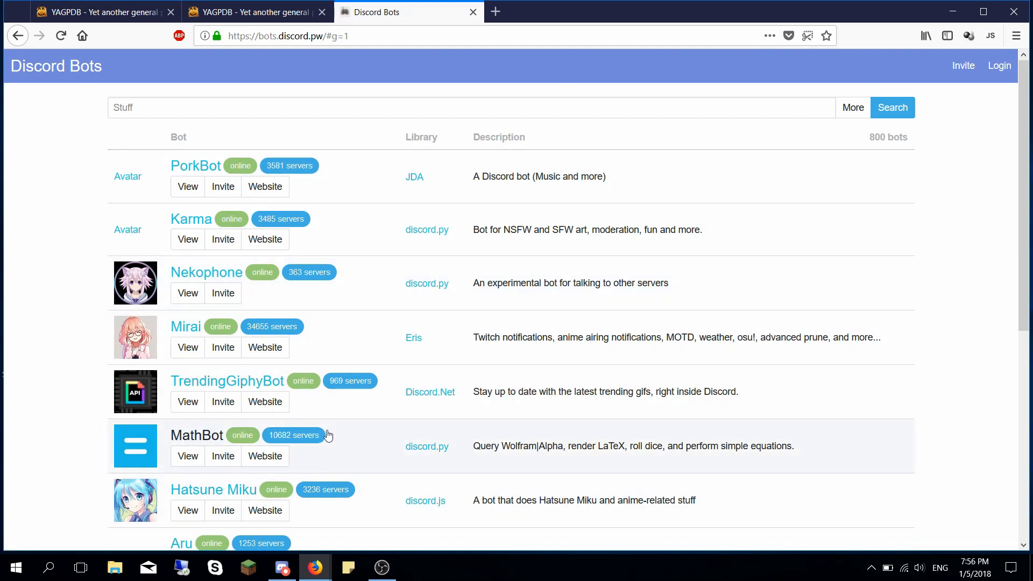
- Invite MathBot from the bot listing and authorize it for MoriiMoree Testing Server
{"action": "left_click", "coordinate": [240, 462]}
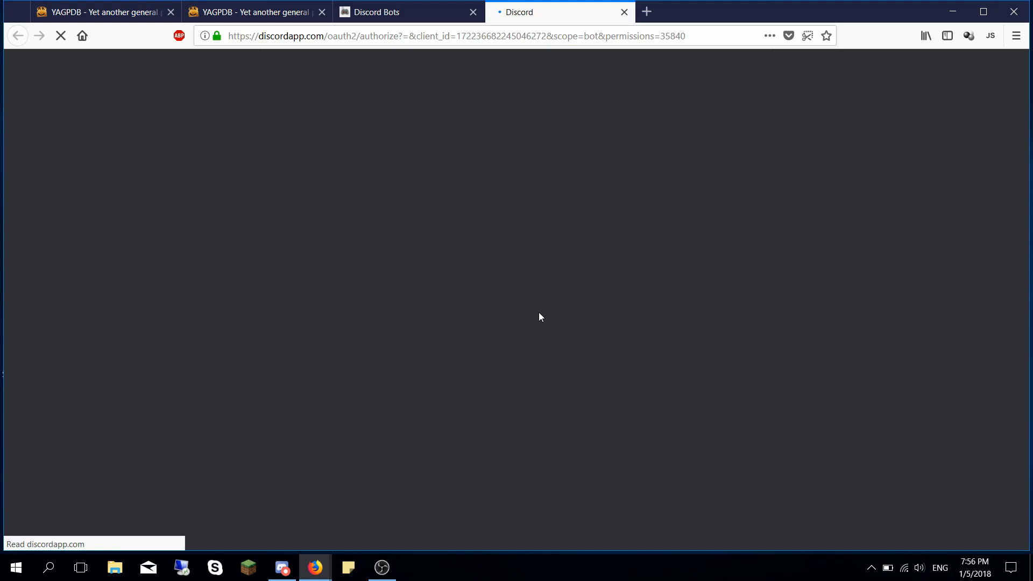
{"action": "left_click", "coordinate": [513, 319]}
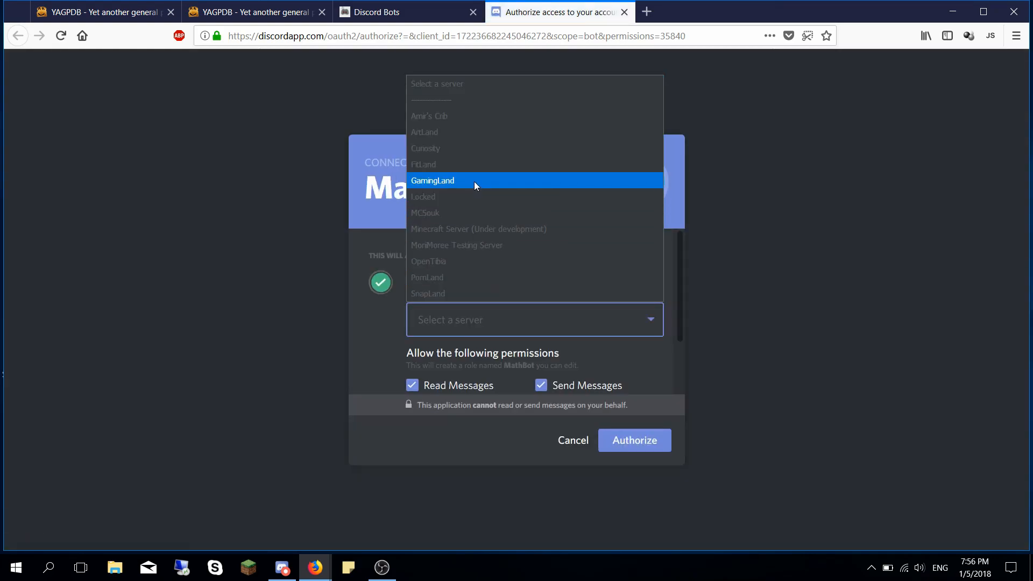
{"action": "left_click", "coordinate": [489, 242]}
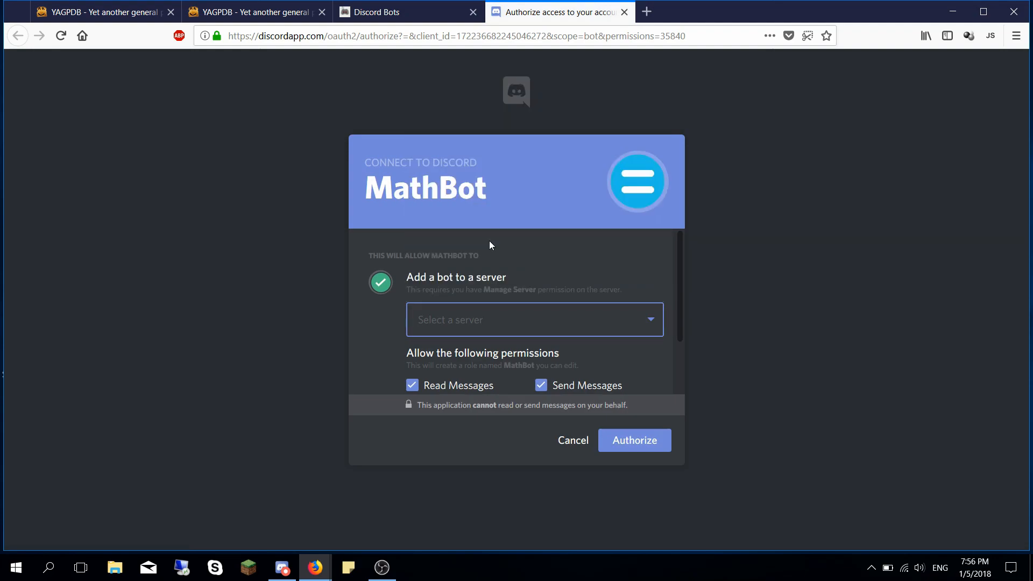
{"action": "left_click", "coordinate": [624, 450]}
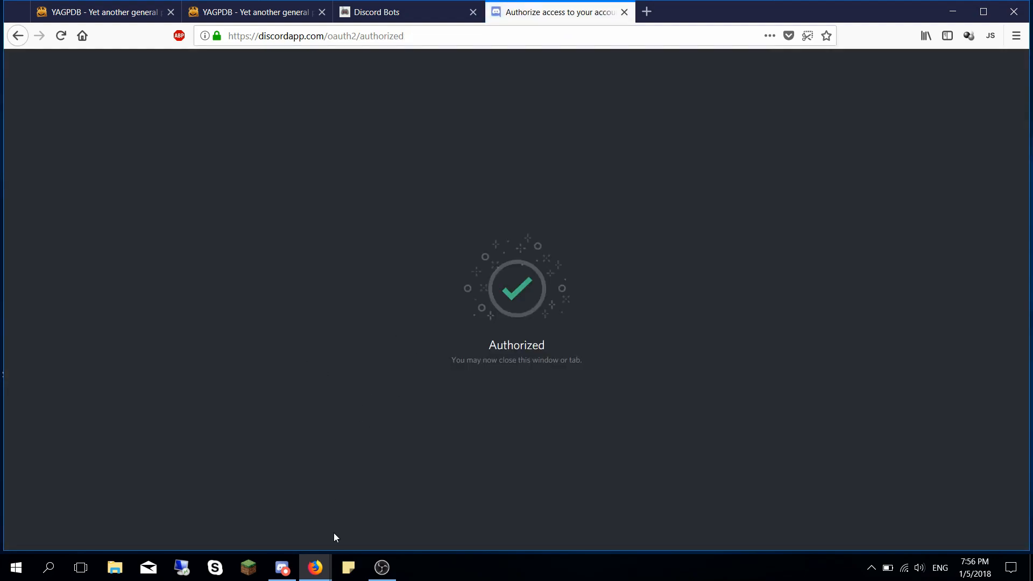
- Switch to Discord and examine the welcome message, its #test channel link, the member count line and Discord's own join notice in #general
{"action": "left_click", "coordinate": [286, 573]}
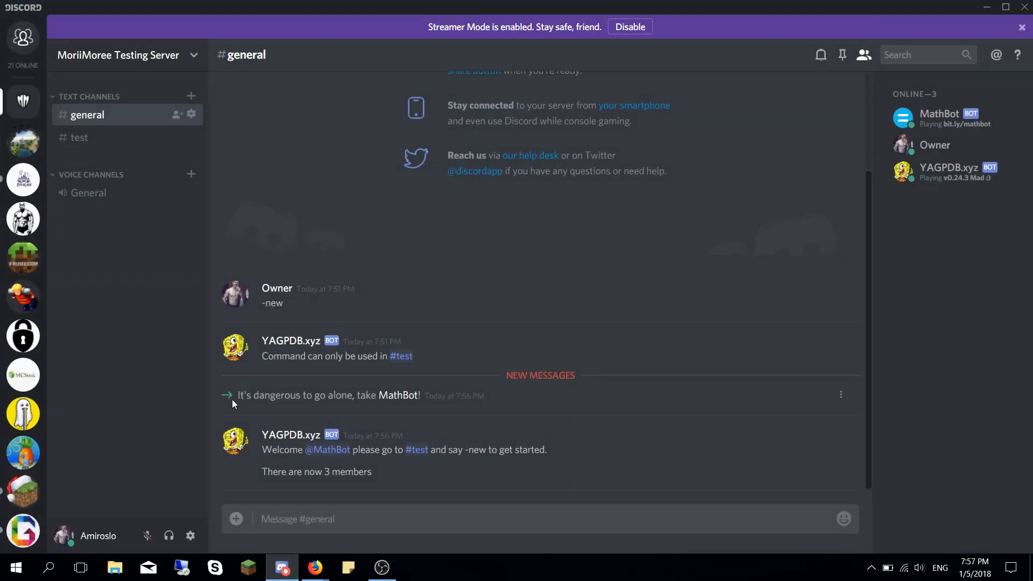
{"action": "left_click_drag", "start_coordinate": [257, 450], "coordinate": [302, 450]}
{"action": "left_click", "coordinate": [318, 462]}
{"action": "left_click", "coordinate": [414, 451]}
{"action": "left_click", "coordinate": [86, 114]}
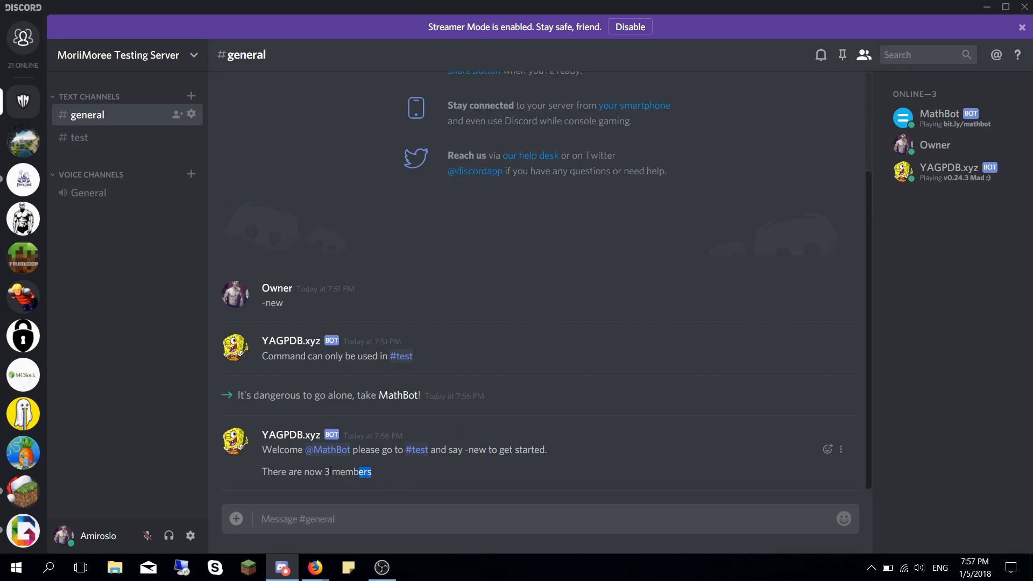
{"action": "left_click_drag", "start_coordinate": [372, 472], "coordinate": [268, 471]}
{"action": "left_click", "coordinate": [395, 476]}
{"action": "mouse_move", "coordinate": [218, 398]}
{"action": "left_mouse_down"}
{"action": "mouse_move", "coordinate": [430, 395]}
{"action": "mouse_move", "coordinate": [213, 393]}
{"action": "left_mouse_up"}
- Set the server's new member messages channel to No New Member Messages, save the changes and return to #general
{"action": "left_click", "coordinate": [105, 55]}
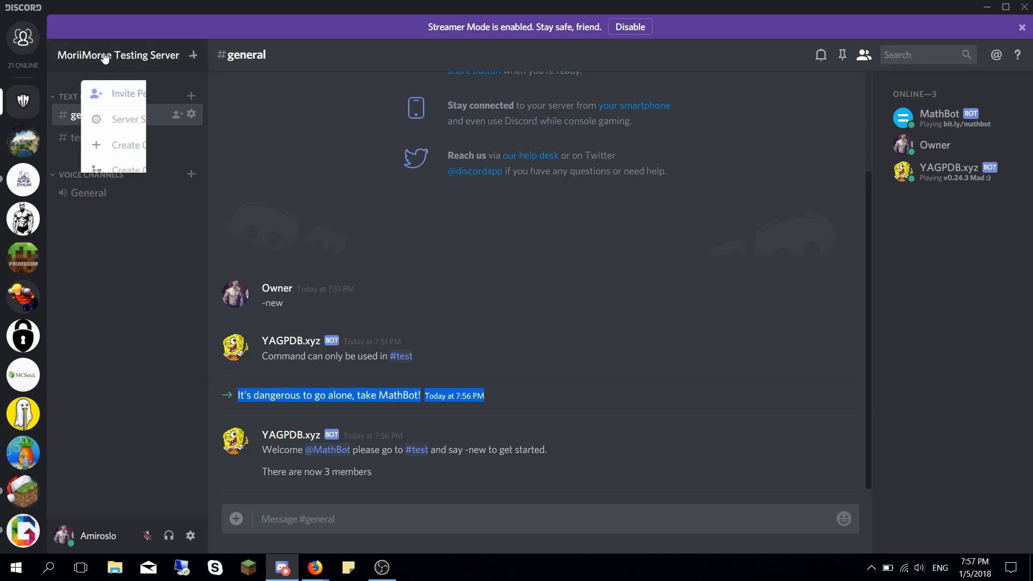
{"action": "left_click", "coordinate": [129, 119]}
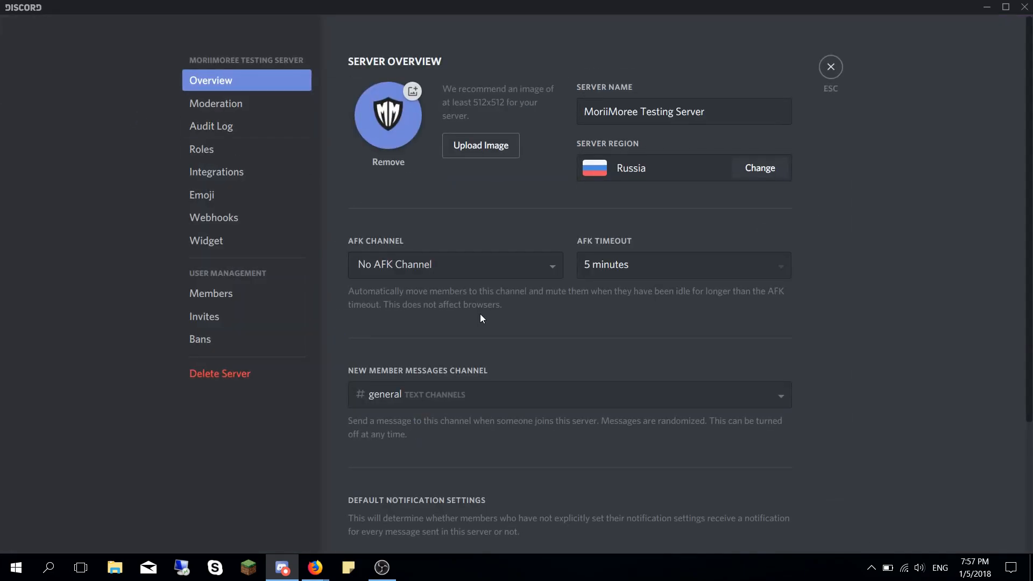
{"action": "scroll", "coordinate": [480, 316], "scroll_direction": "down", "scroll_amount": 2}
{"action": "left_click", "coordinate": [474, 334]}
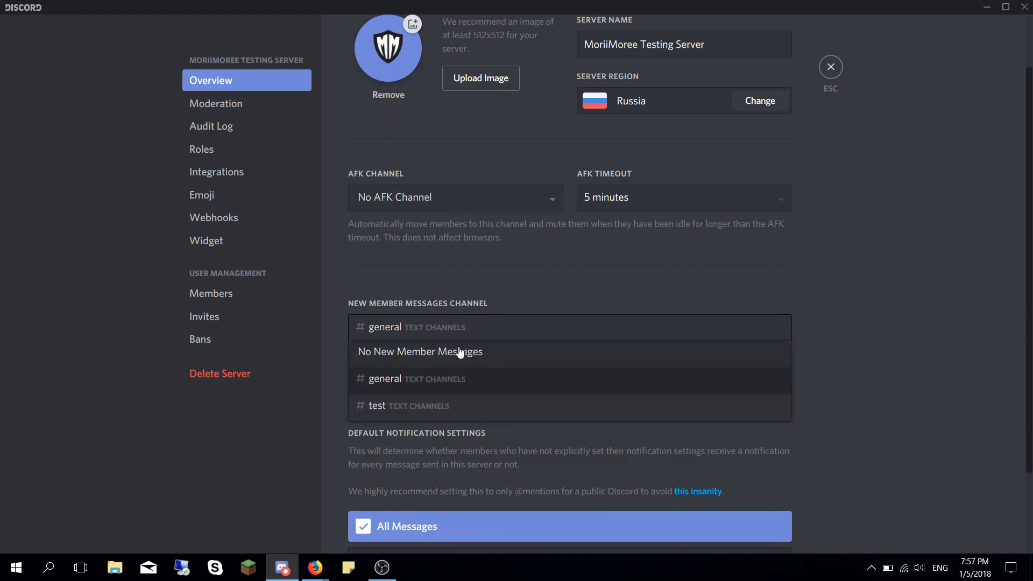
{"action": "left_click", "coordinate": [462, 351]}
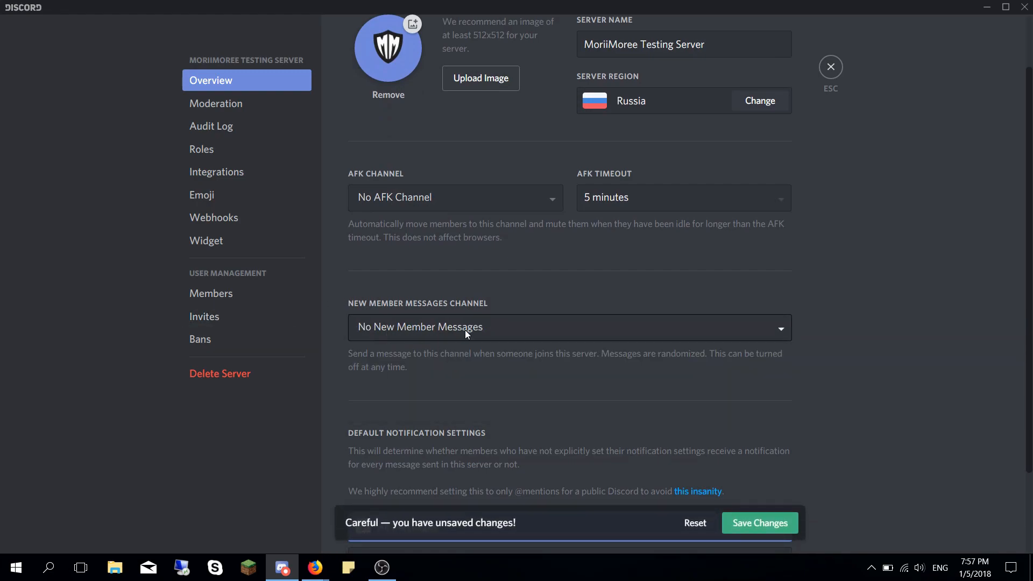
{"action": "left_click", "coordinate": [766, 527]}
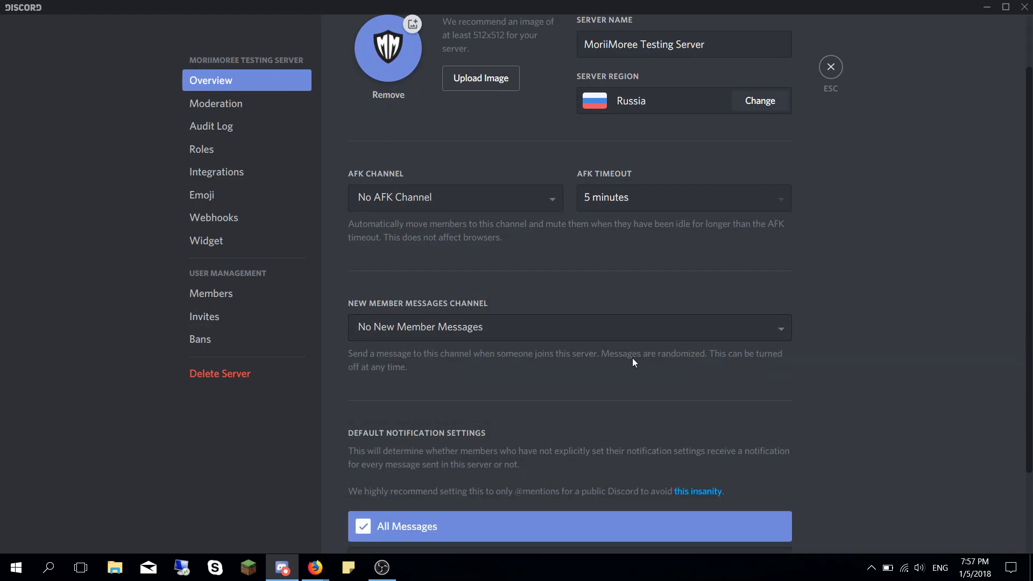
{"action": "key", "text": "Escape"}
{"action": "left_click", "coordinate": [492, 421]}
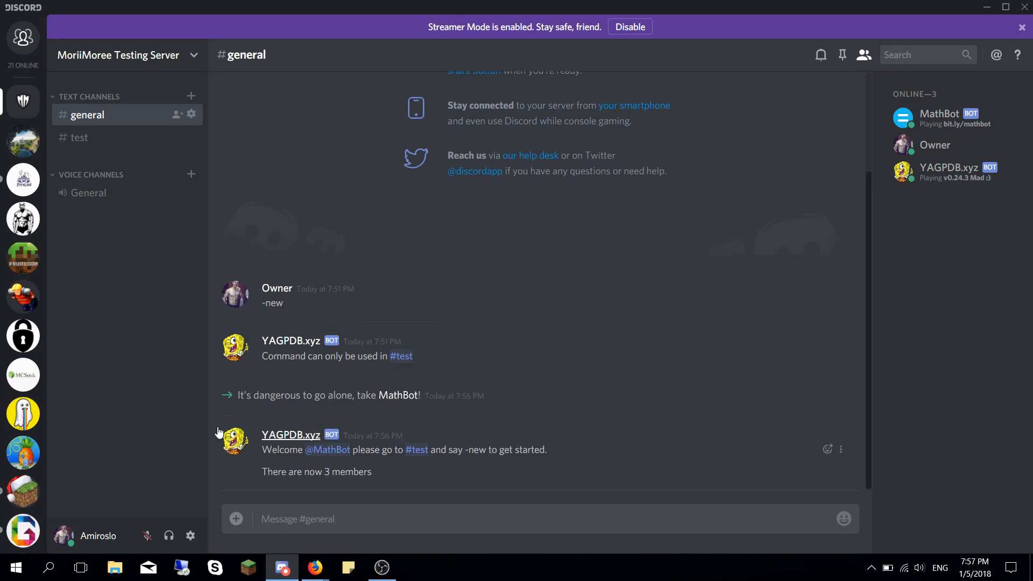
- Kick MathBot from the server without a reason and check the leave message in #general
{"action": "right_click", "coordinate": [933, 118]}
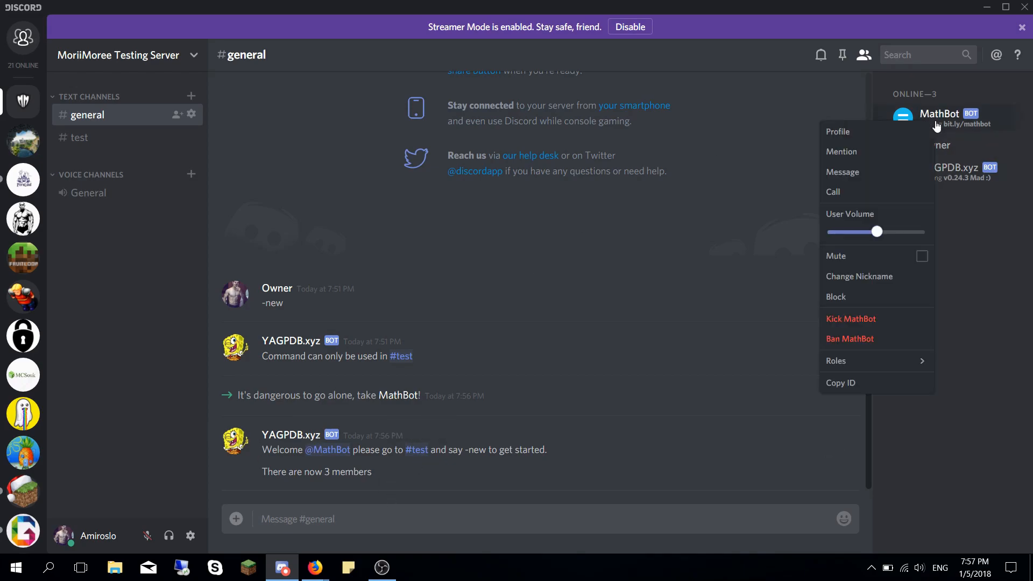
{"action": "left_click", "coordinate": [867, 320]}
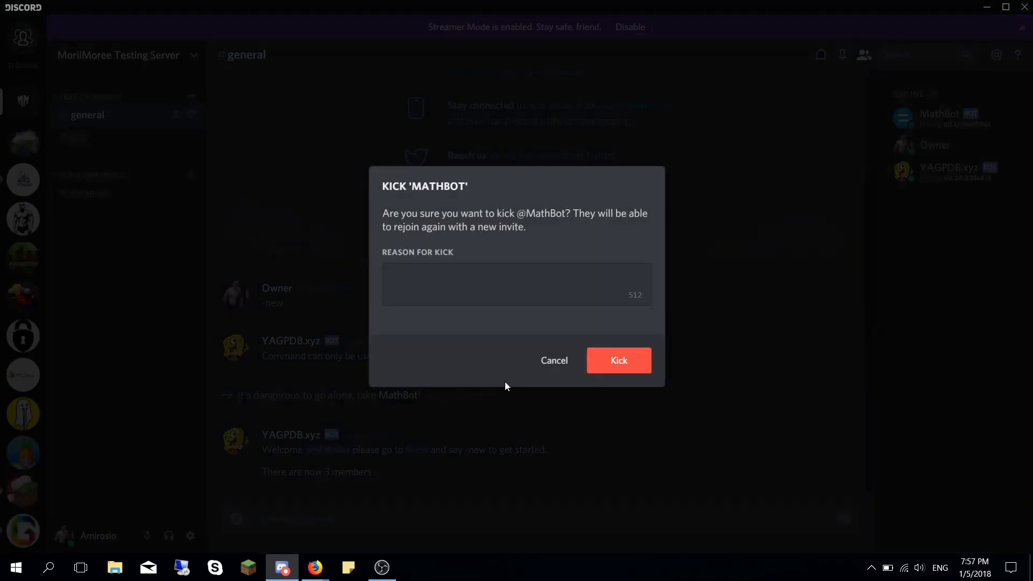
{"action": "left_click", "coordinate": [634, 371]}
{"action": "left_click_drag", "start_coordinate": [391, 466], "coordinate": [265, 474]}
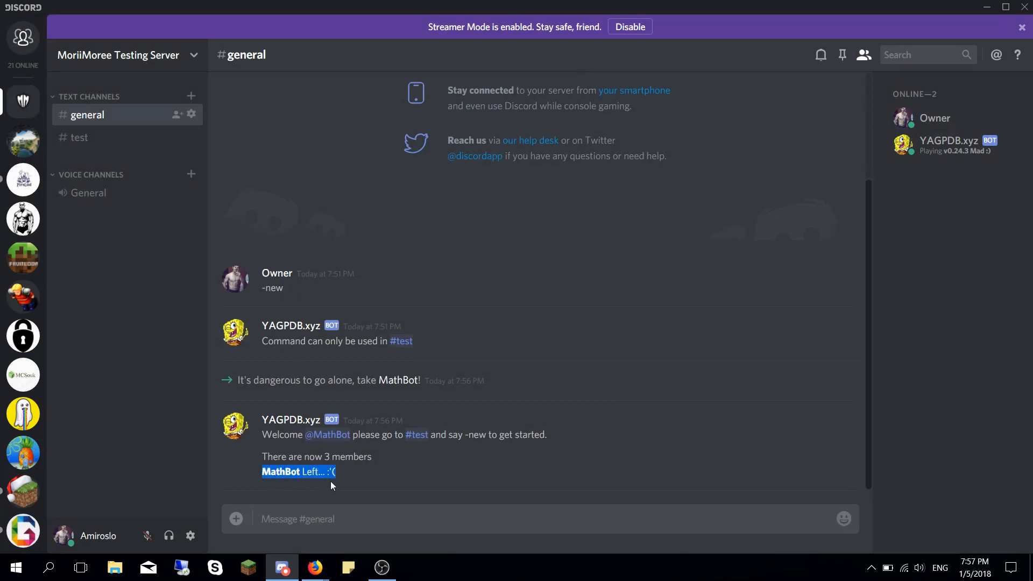
{"action": "left_click", "coordinate": [349, 476]}
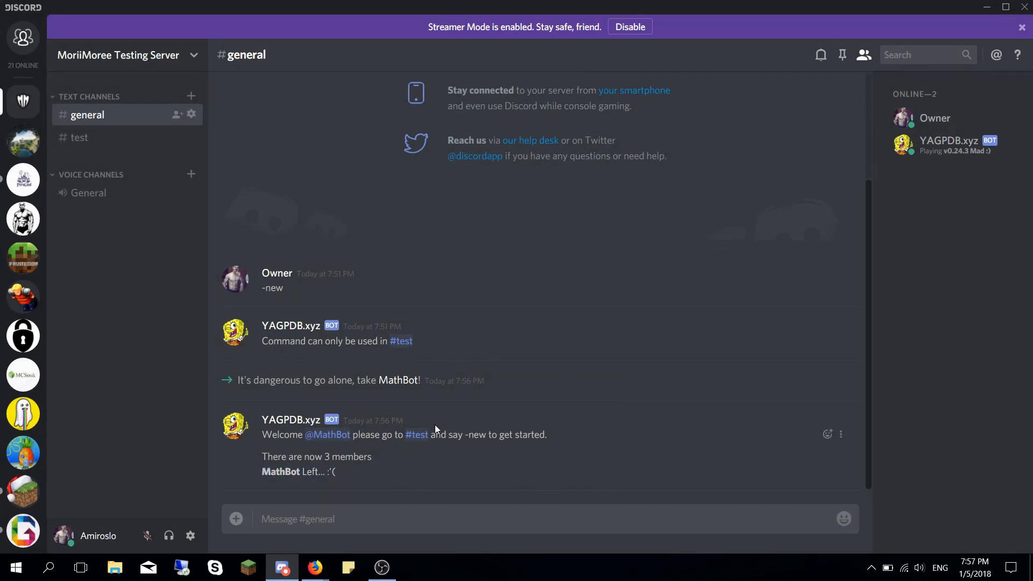
- Switch to the browser and open the Reddit feed settings in the second YAGPDB control panel
{"action": "left_click", "coordinate": [315, 567]}
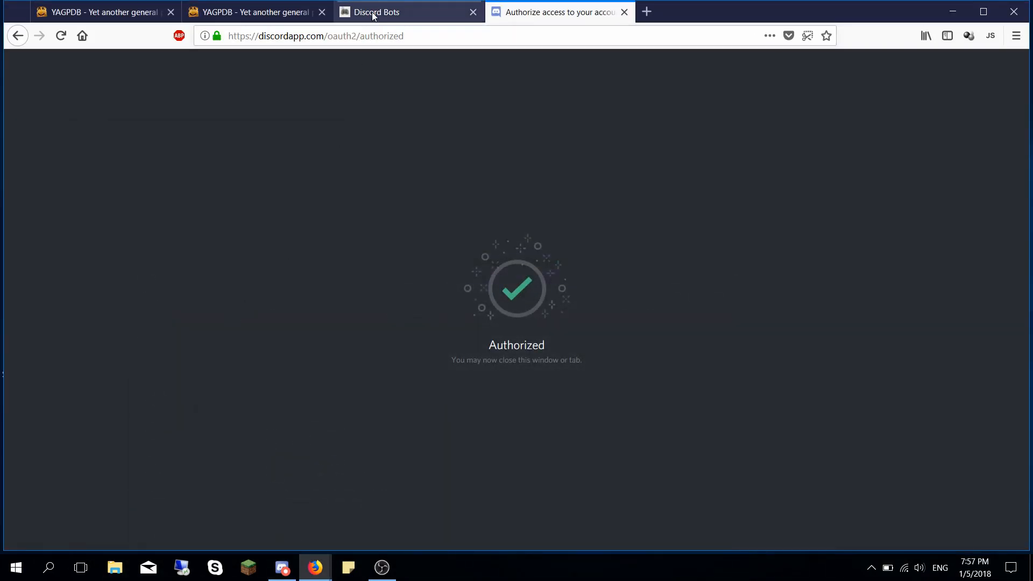
{"action": "left_click", "coordinate": [265, 13]}
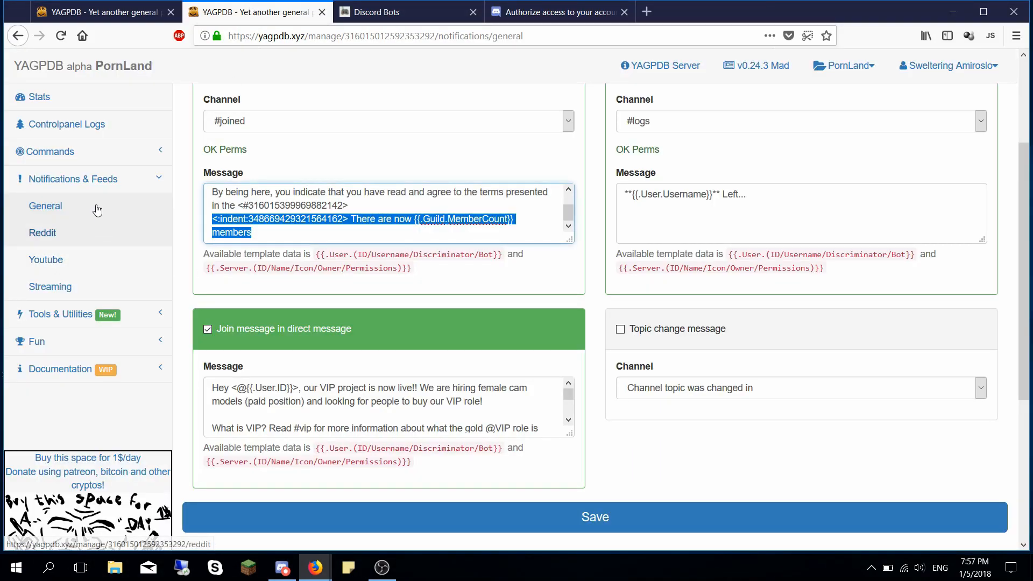
{"action": "left_click", "coordinate": [107, 232]}
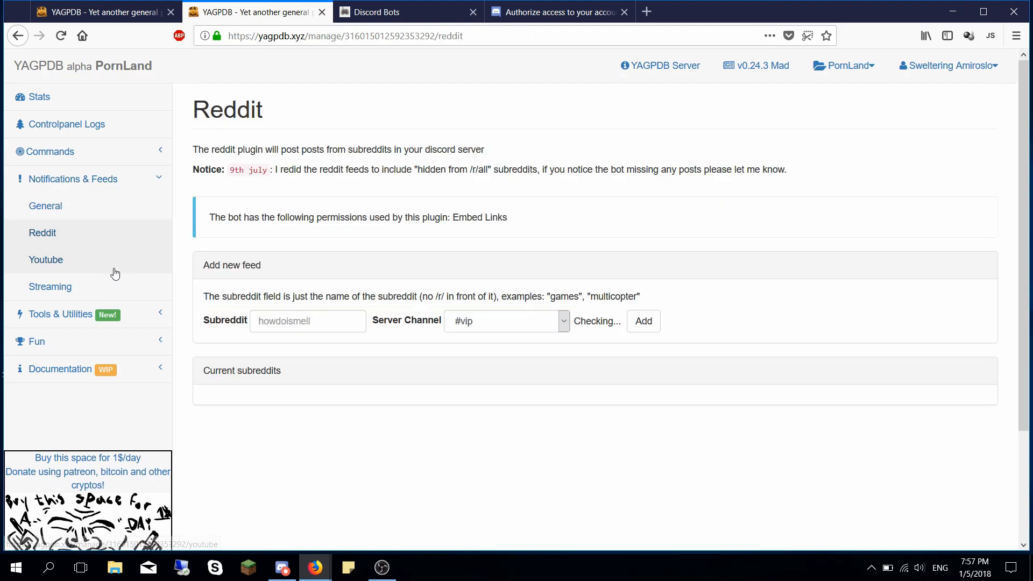
- Read the Reddit plugin's description, its notice and the bot permissions it uses
{"action": "left_click_drag", "start_coordinate": [189, 151], "coordinate": [382, 149]}
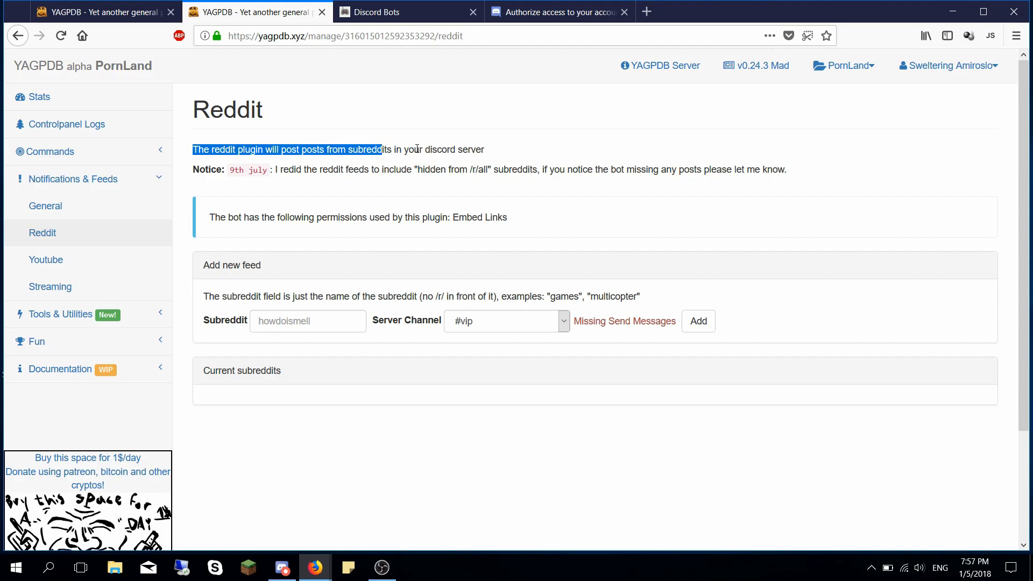
{"action": "left_click", "coordinate": [297, 149]}
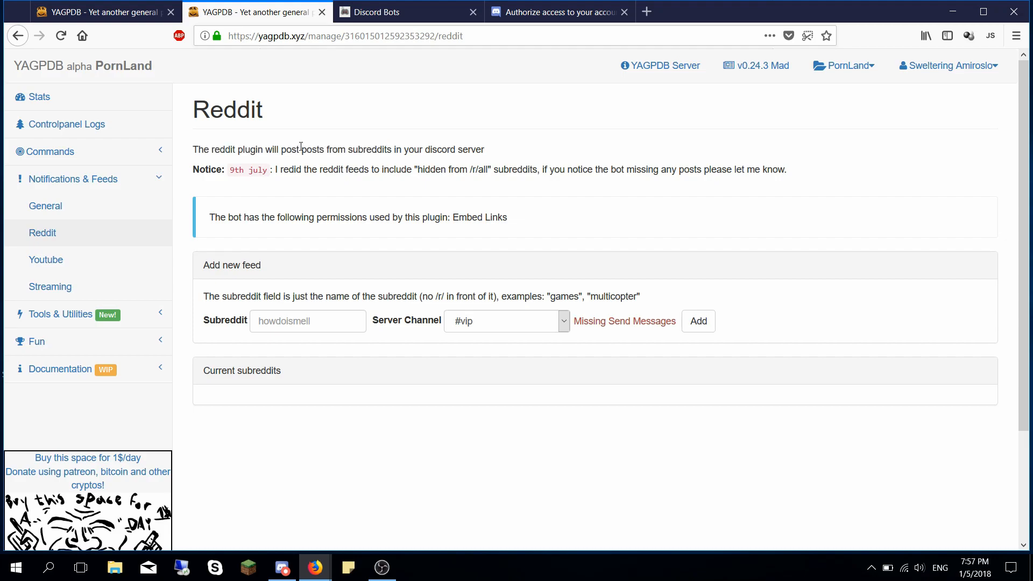
{"action": "left_click_drag", "start_coordinate": [319, 149], "coordinate": [334, 149]}
{"action": "left_click", "coordinate": [214, 171]}
{"action": "mouse_move", "coordinate": [207, 220]}
{"action": "left_mouse_down"}
{"action": "mouse_move", "coordinate": [430, 213]}
{"action": "mouse_move", "coordinate": [513, 223]}
{"action": "mouse_move", "coordinate": [209, 221]}
{"action": "left_mouse_up"}
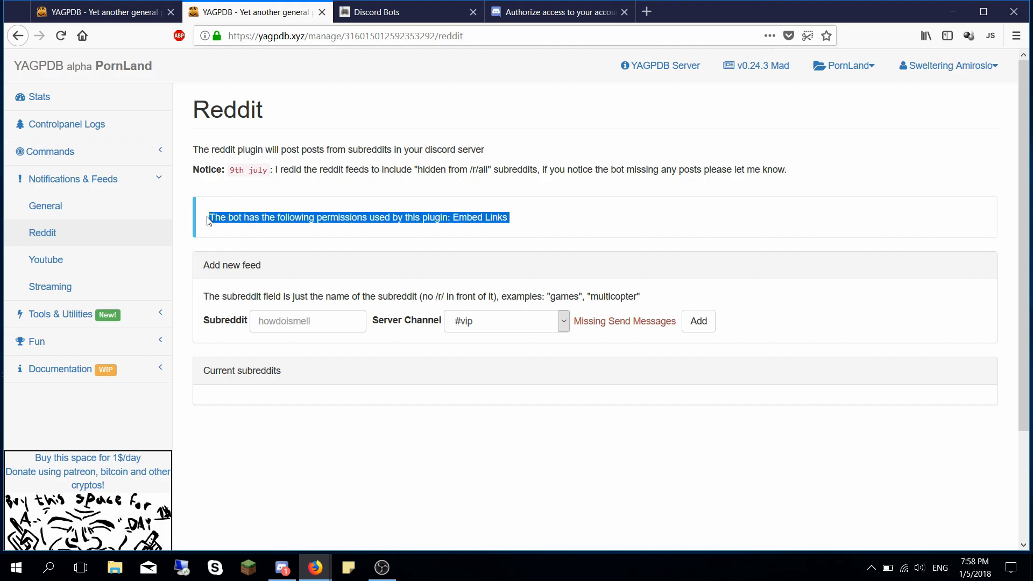
- Switch to Discord and open the YAGPDB.xyz role in the MoriiMoree Testing Server's role settings
{"action": "left_click_drag", "start_coordinate": [511, 224], "coordinate": [457, 228]}
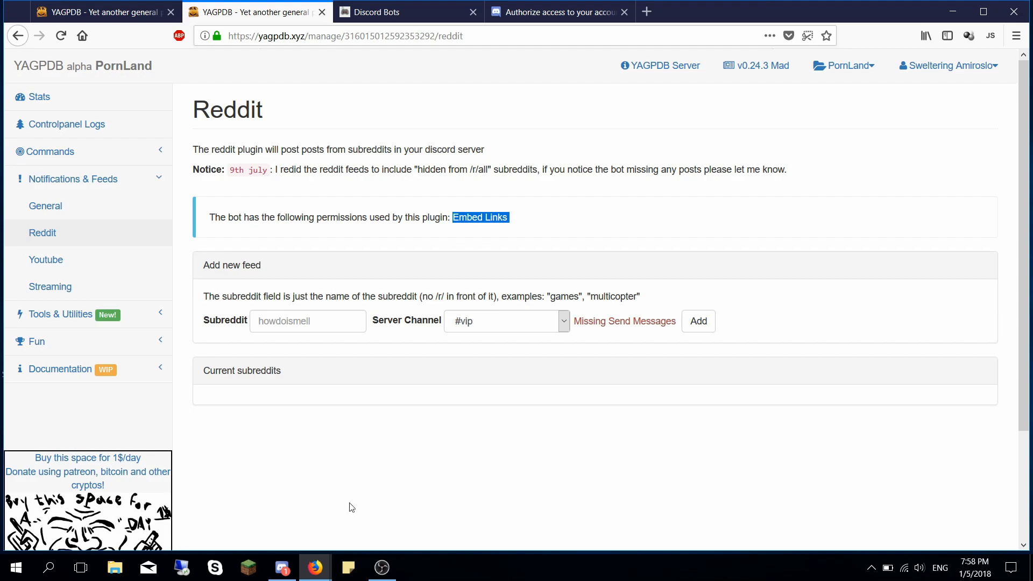
{"action": "left_click", "coordinate": [283, 567]}
{"action": "left_click", "coordinate": [128, 74]}
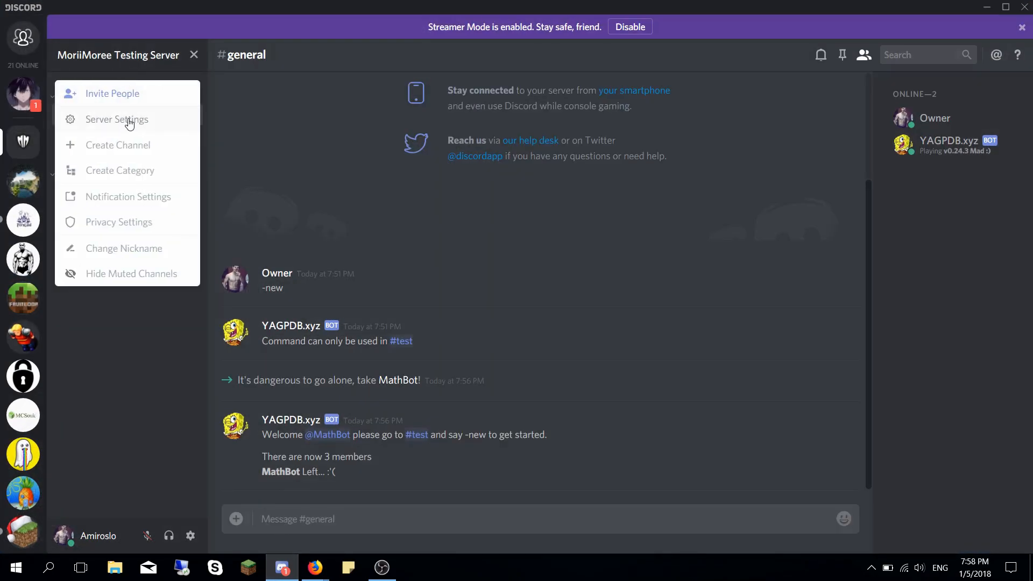
{"action": "left_click", "coordinate": [128, 120]}
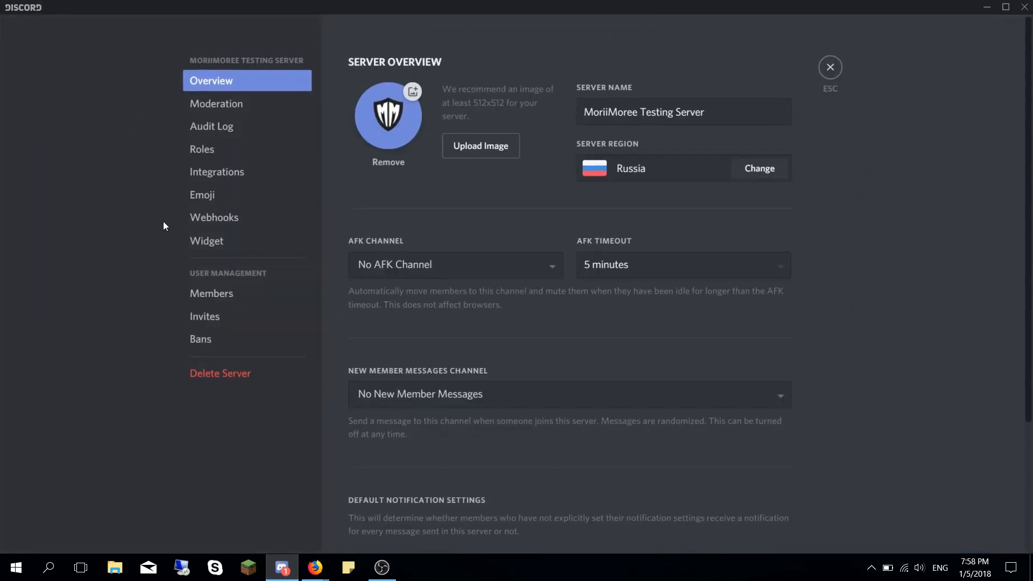
{"action": "left_click", "coordinate": [226, 150]}
{"action": "left_click", "coordinate": [370, 82]}
- Review the YAGPDB.xyz role's general, text and voice permissions, leaving every permission as it is
{"action": "scroll", "coordinate": [589, 312], "scroll_direction": "down", "scroll_amount": 10}
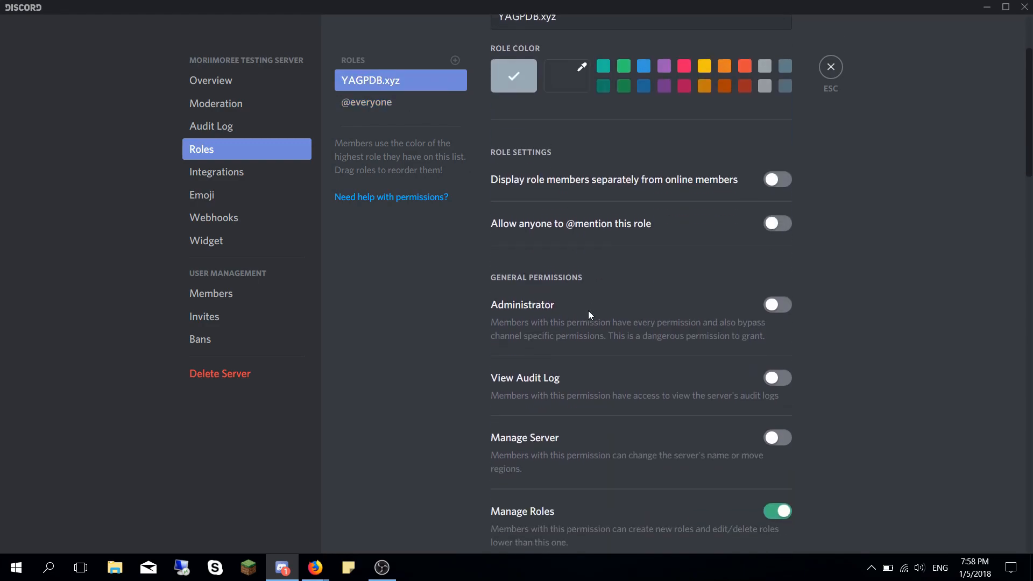
{"action": "scroll", "coordinate": [589, 315], "scroll_direction": "down", "scroll_amount": 3}
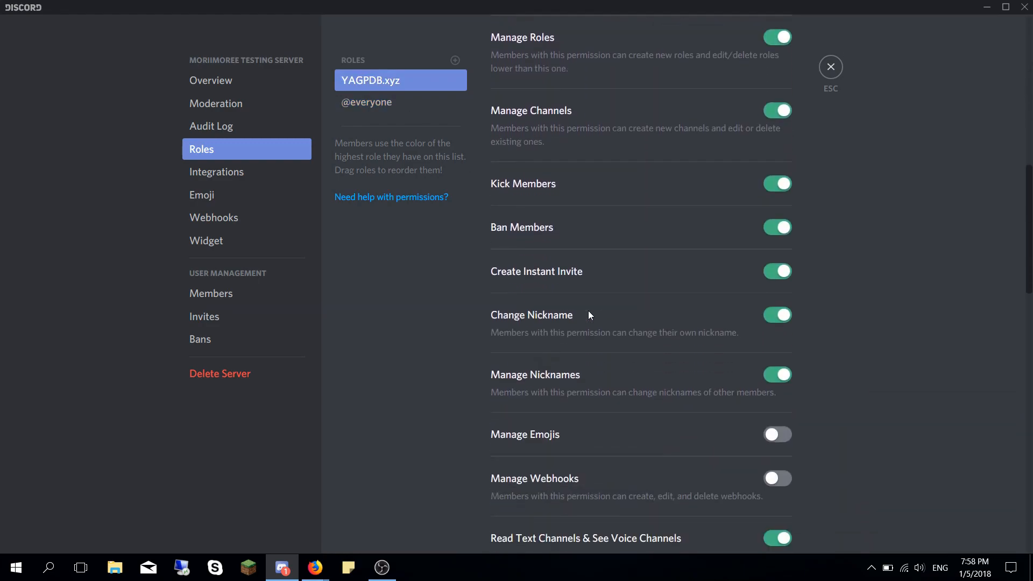
{"action": "scroll", "coordinate": [578, 358], "scroll_direction": "down", "scroll_amount": 1}
{"action": "scroll", "coordinate": [571, 378], "scroll_direction": "down", "scroll_amount": 6}
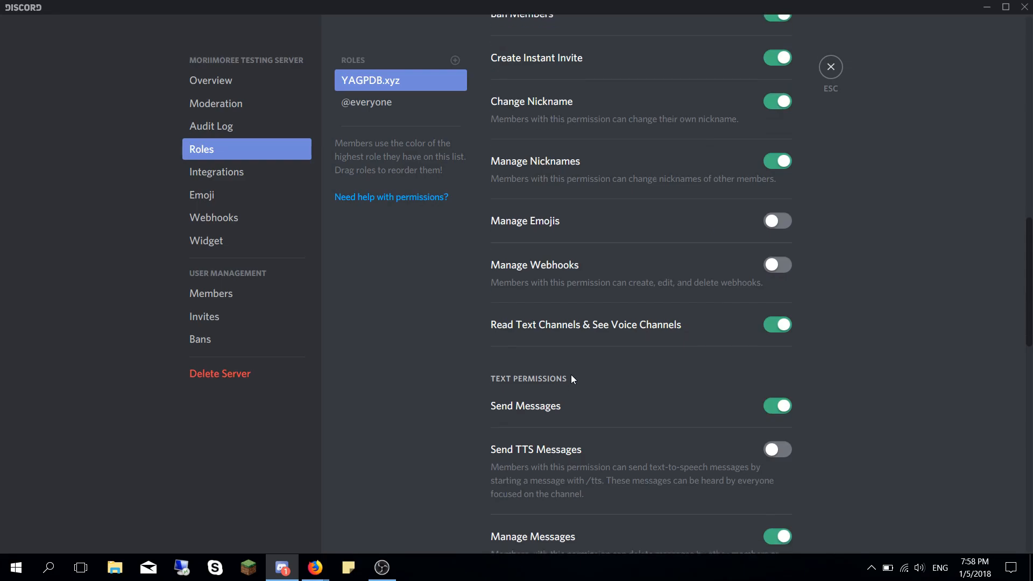
{"action": "left_click", "coordinate": [778, 359]}
{"action": "left_click", "coordinate": [777, 360]}
{"action": "scroll", "coordinate": [697, 420], "scroll_direction": "down", "scroll_amount": 2}
{"action": "scroll", "coordinate": [692, 427], "scroll_direction": "down", "scroll_amount": 6}
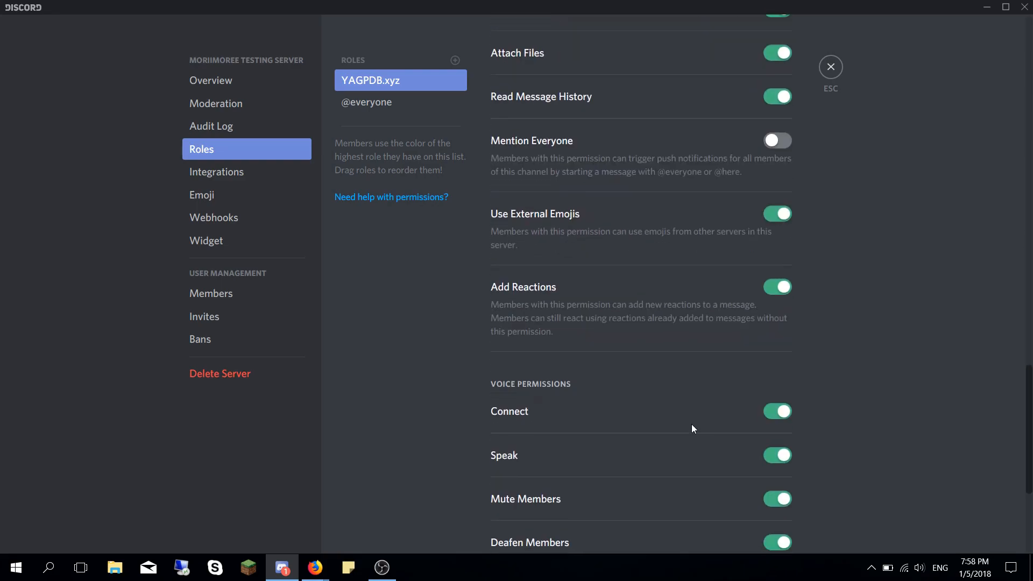
- Recheck the YAGPDB.xyz role's general permissions, such as Administrator, Manage Server and Manage Roles
{"action": "scroll", "coordinate": [693, 428], "scroll_direction": "up", "scroll_amount": 20}
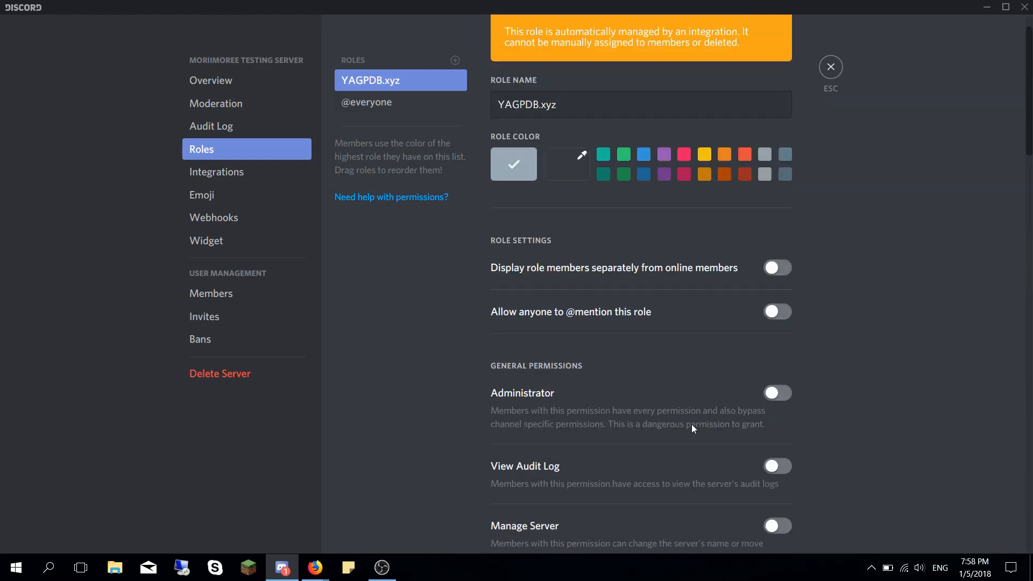
{"action": "scroll", "coordinate": [691, 424], "scroll_direction": "down", "scroll_amount": 5}
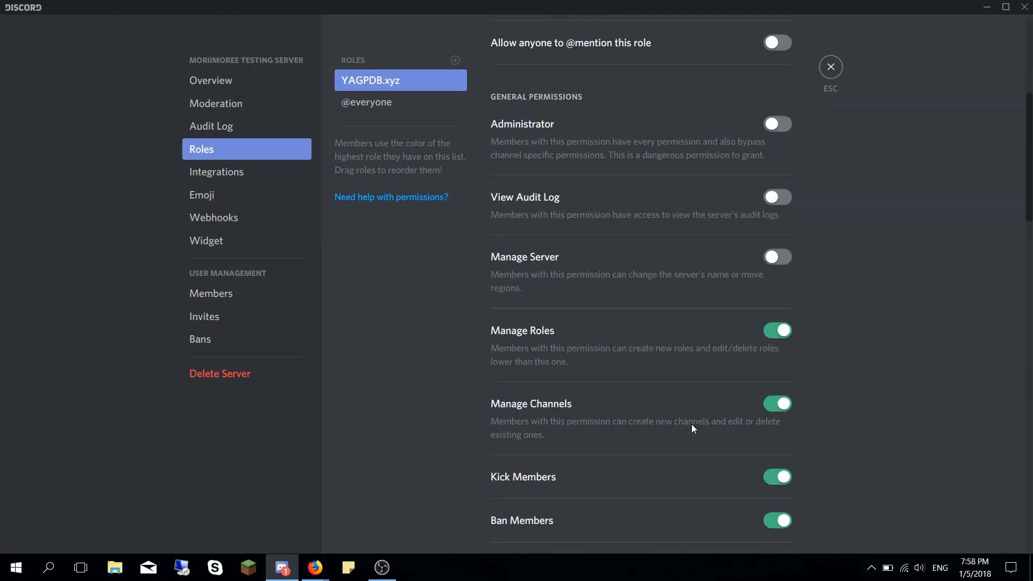
{"action": "scroll", "coordinate": [692, 424], "scroll_direction": "up", "scroll_amount": 6}
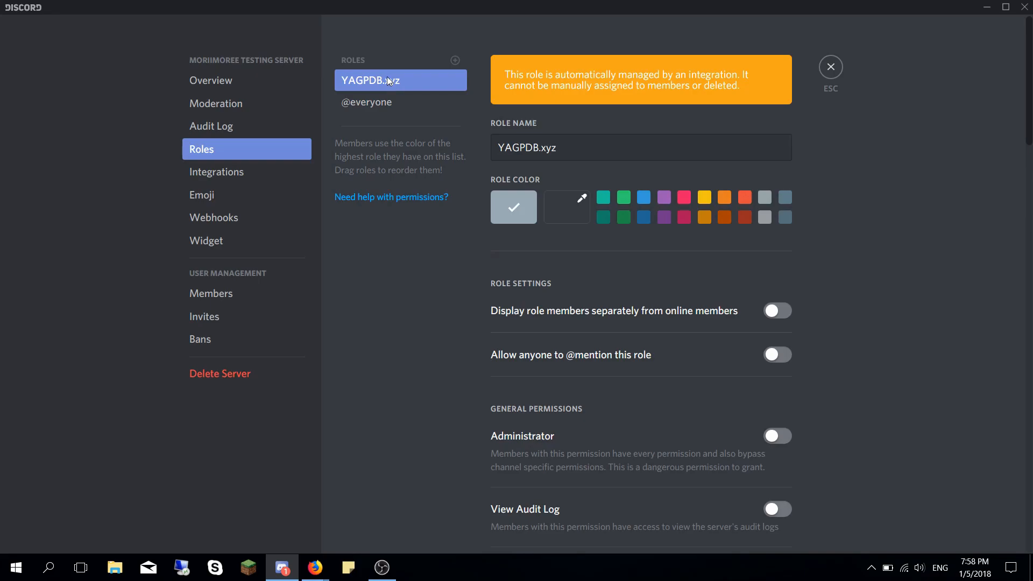
{"action": "scroll", "coordinate": [583, 228], "scroll_direction": "down", "scroll_amount": 12}
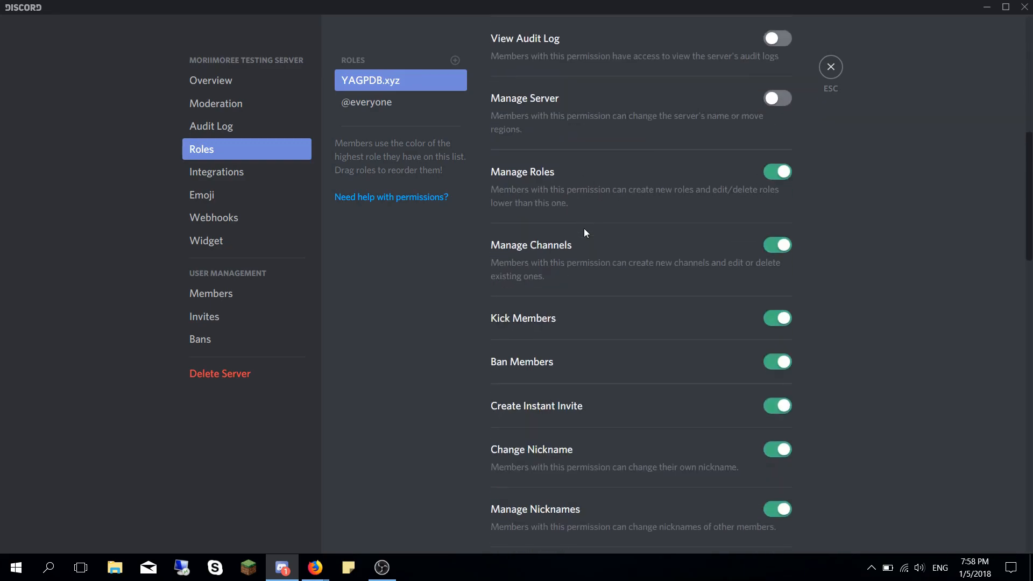
{"action": "scroll", "coordinate": [583, 232], "scroll_direction": "down", "scroll_amount": 6}
{"action": "scroll", "coordinate": [583, 233], "scroll_direction": "up", "scroll_amount": 18}
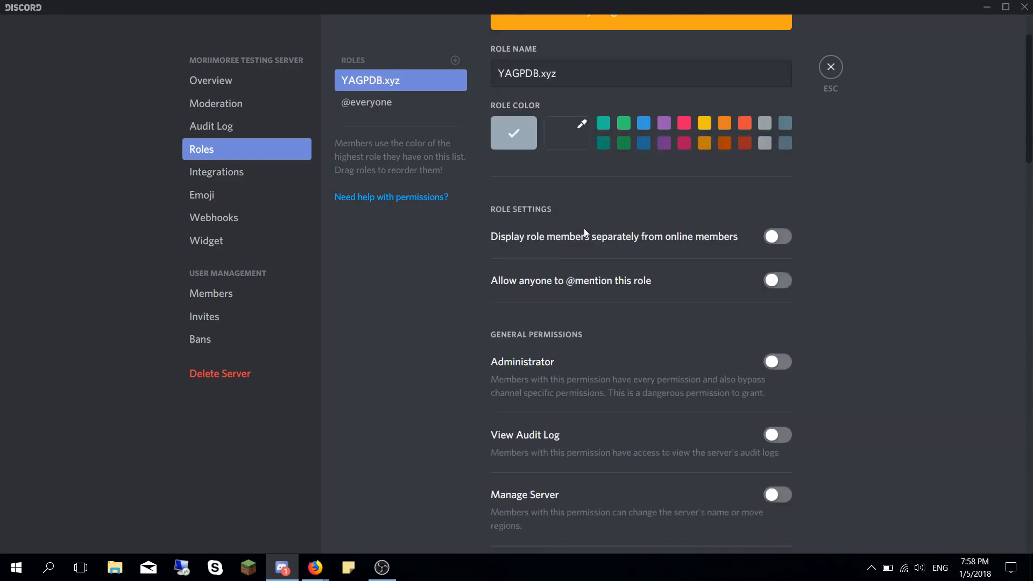
{"action": "scroll", "coordinate": [585, 231], "scroll_direction": "down", "scroll_amount": 3}
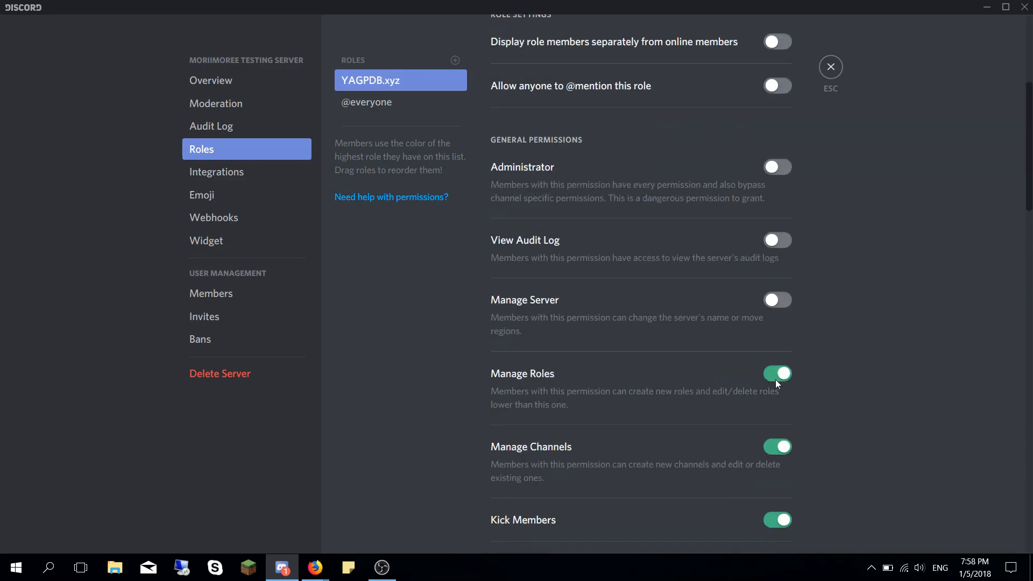
{"action": "scroll", "coordinate": [584, 388], "scroll_direction": "up", "scroll_amount": 4}
- Try to reorder the YAGPDB.xyz role, save the changes and leave the server settings
{"action": "mouse_move", "coordinate": [375, 80]}
{"action": "left_mouse_down"}
{"action": "mouse_move", "coordinate": [377, 107]}
{"action": "mouse_move", "coordinate": [372, 85]}
{"action": "left_mouse_up"}
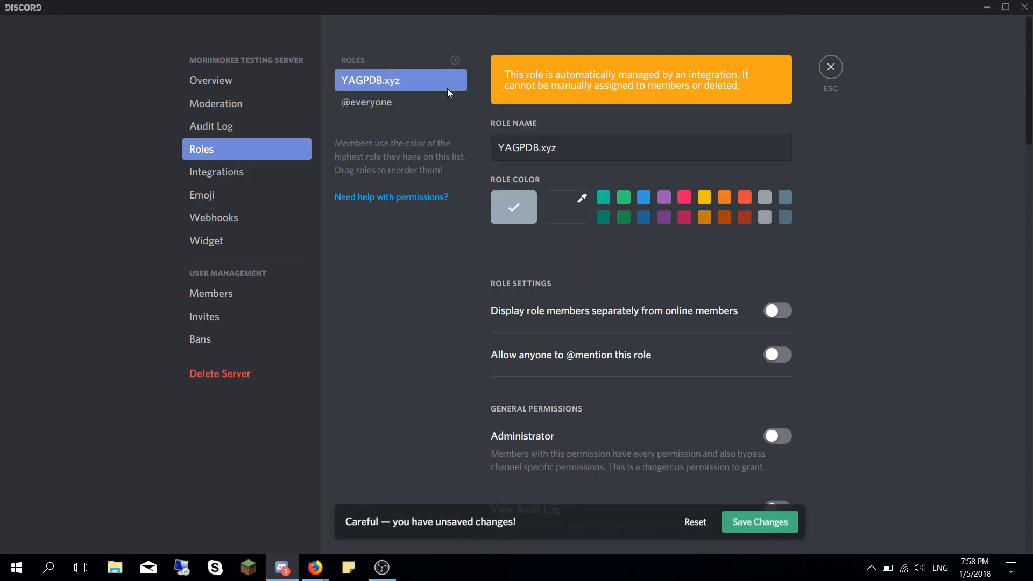
{"action": "left_click", "coordinate": [753, 530]}
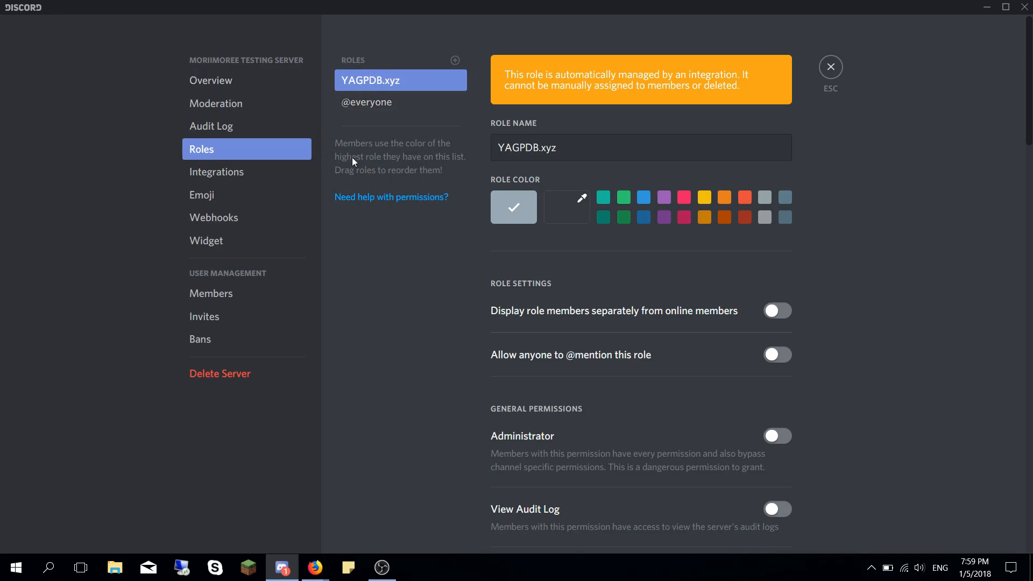
{"action": "key", "text": "Escape"}
- Switch back to the browser and examine the Reddit feed's subreddit naming hint, subreddit field and server channel choices
{"action": "mouse_move", "coordinate": [316, 567]}
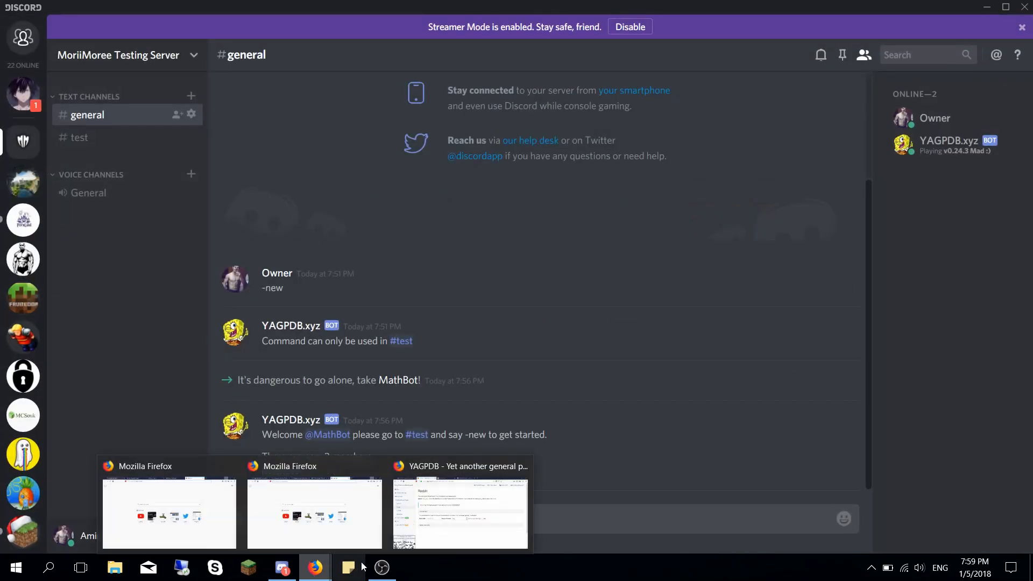
{"action": "left_click", "coordinate": [413, 517]}
{"action": "left_click", "coordinate": [418, 479]}
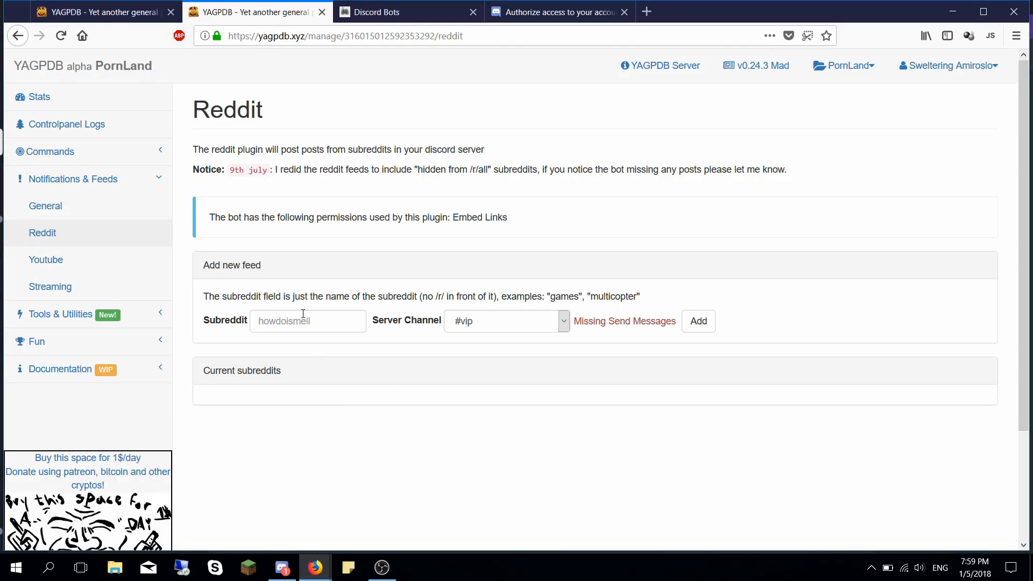
{"action": "left_click", "coordinate": [274, 316]}
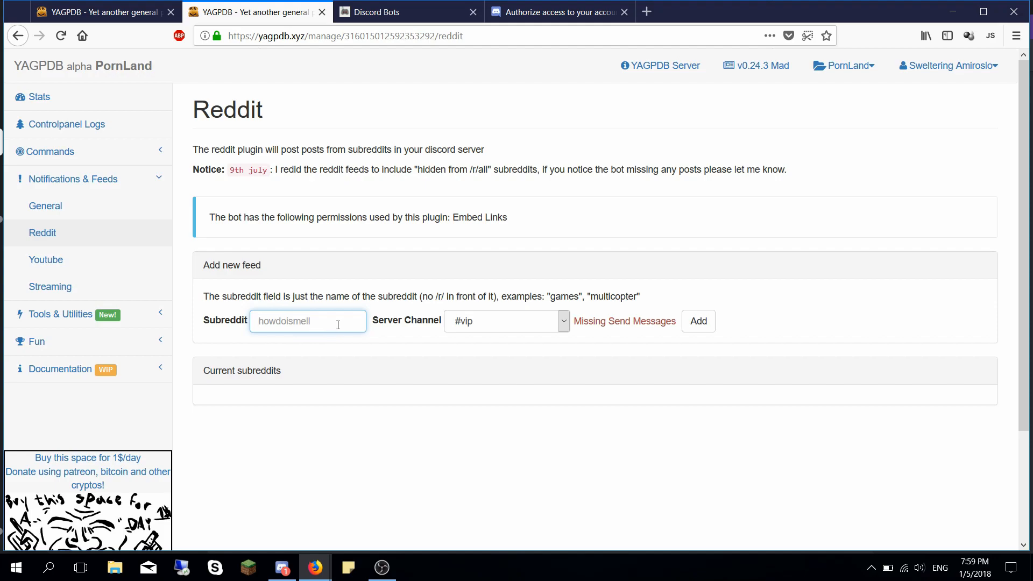
{"action": "left_click_drag", "start_coordinate": [447, 297], "coordinate": [433, 298]}
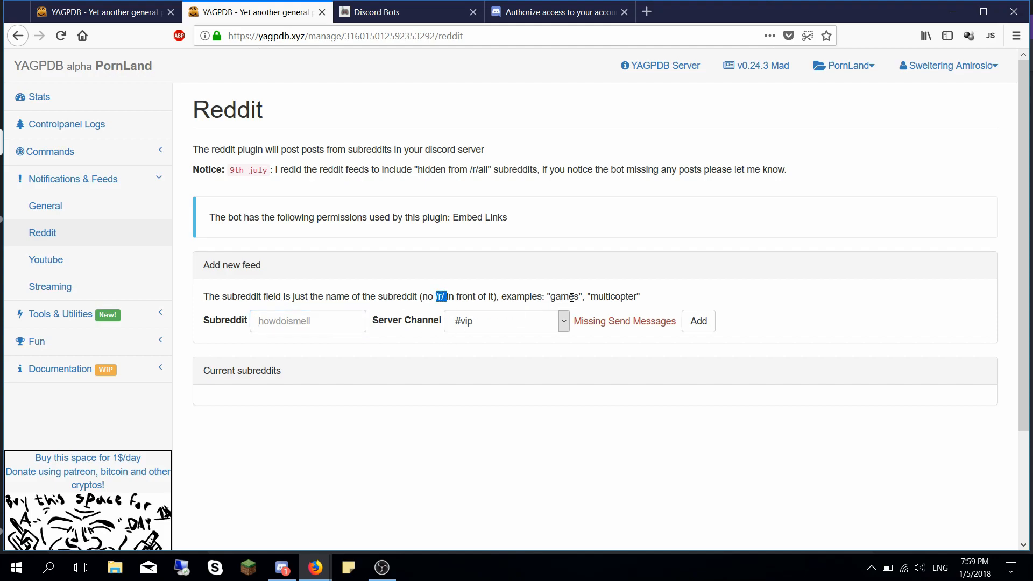
{"action": "left_click", "coordinate": [307, 318]}
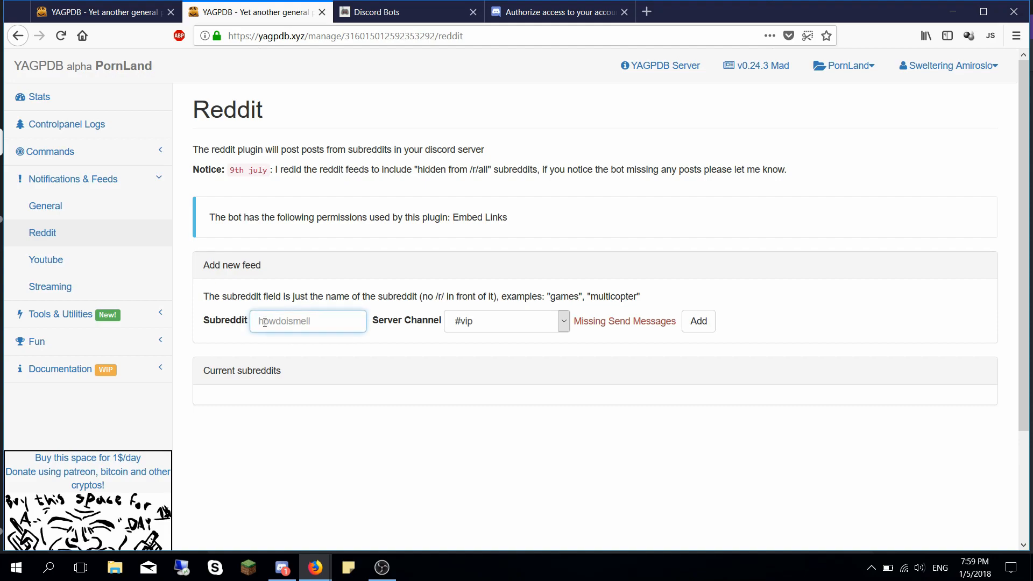
{"action": "left_click", "coordinate": [492, 326]}
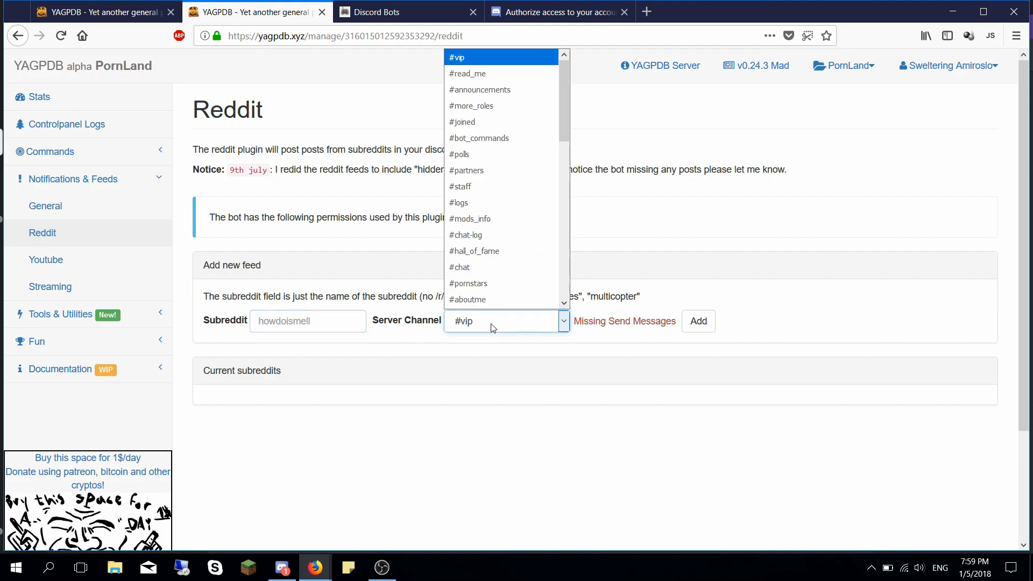
{"action": "left_click", "coordinate": [493, 327]}
- Open the MoriiMoree Testing Server's Reddit feed settings and choose #general as the server channel
{"action": "left_click", "coordinate": [93, 15]}
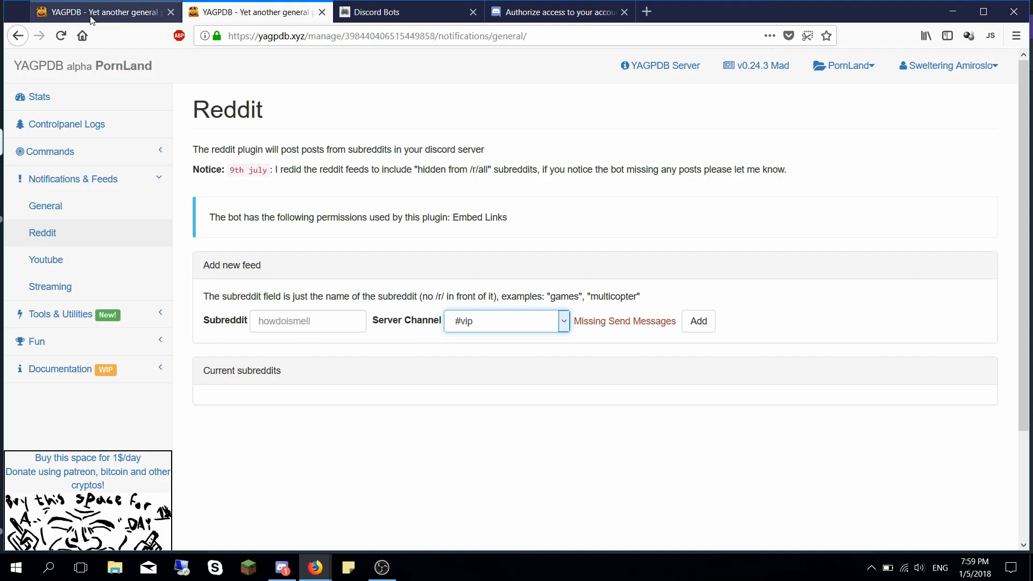
{"action": "left_click", "coordinate": [71, 235]}
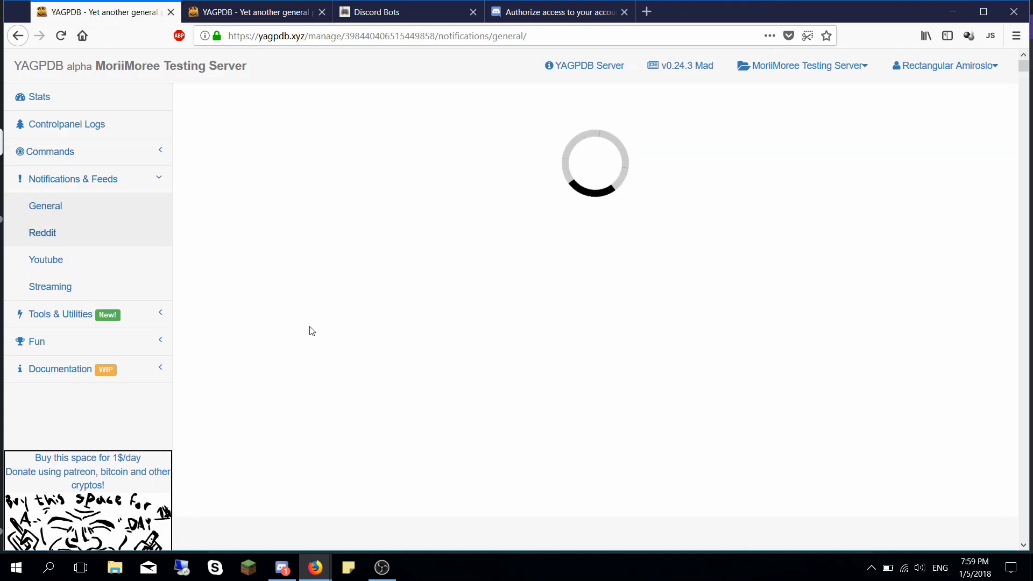
{"action": "left_click", "coordinate": [480, 322]}
{"action": "left_click", "coordinate": [468, 338]}
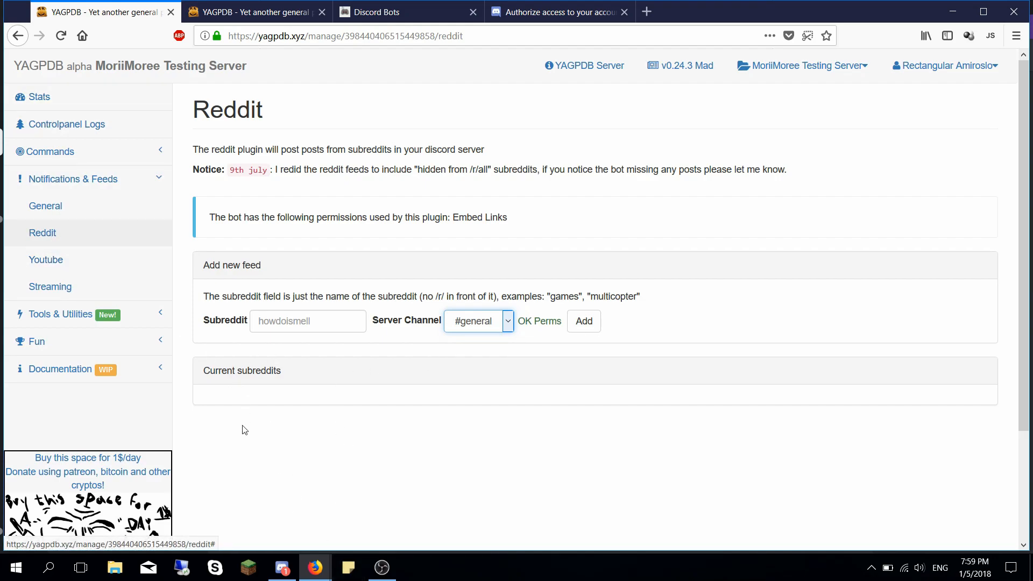
{"action": "left_click", "coordinate": [282, 568]}
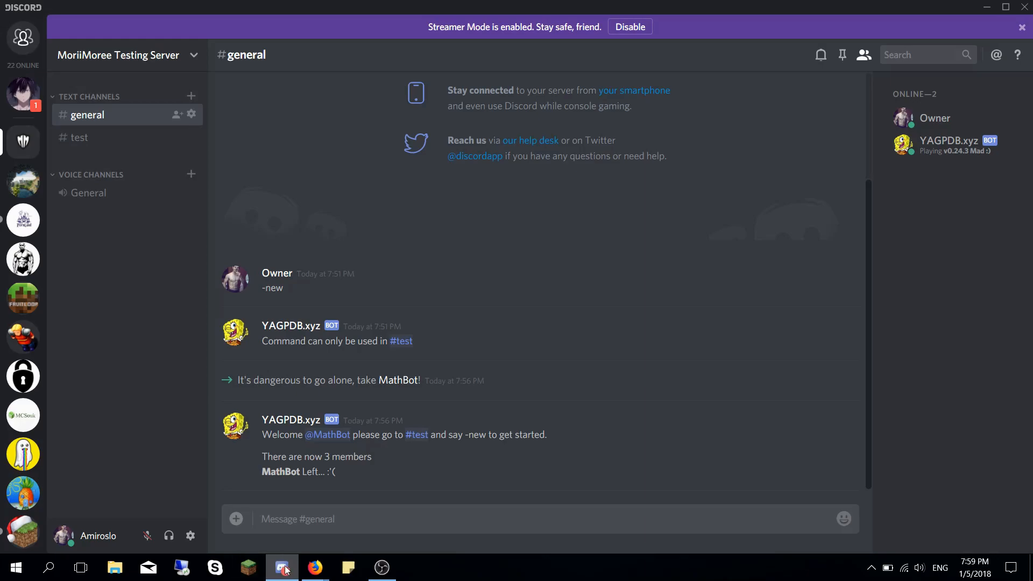
{"action": "left_click", "coordinate": [316, 568]}
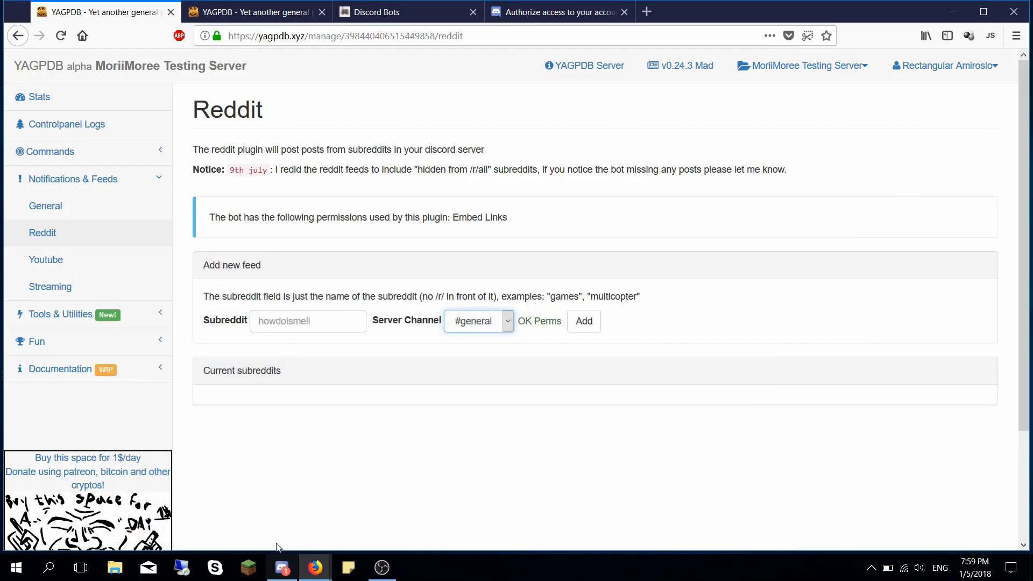
- Open the server's Youtube upload feeds settings and examine the Youtube Channel ID and Youtube Username fields
{"action": "left_click", "coordinate": [97, 259]}
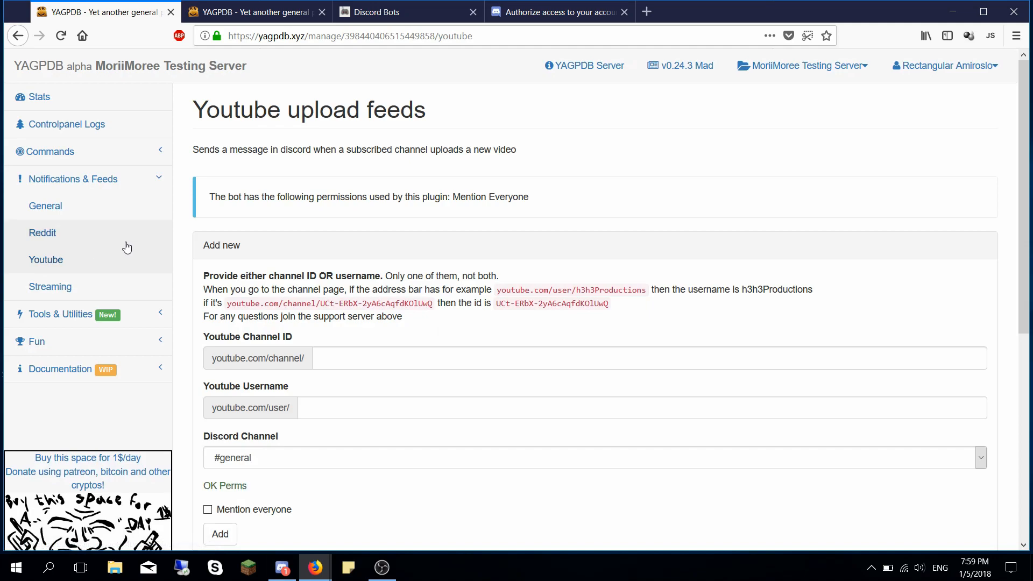
{"action": "scroll", "coordinate": [245, 194], "scroll_direction": "down", "scroll_amount": 3}
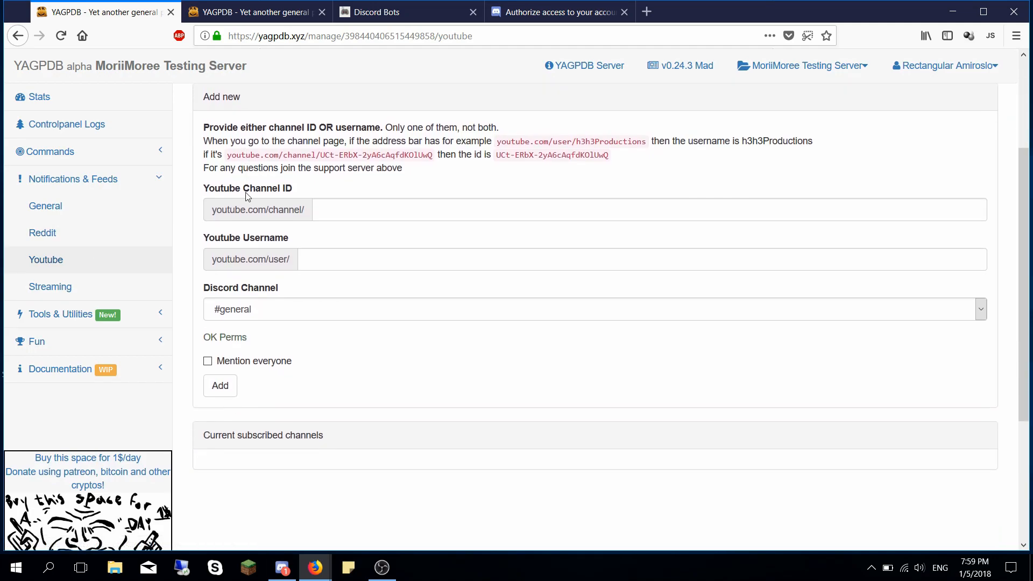
{"action": "scroll", "coordinate": [254, 224], "scroll_direction": "up", "scroll_amount": 1}
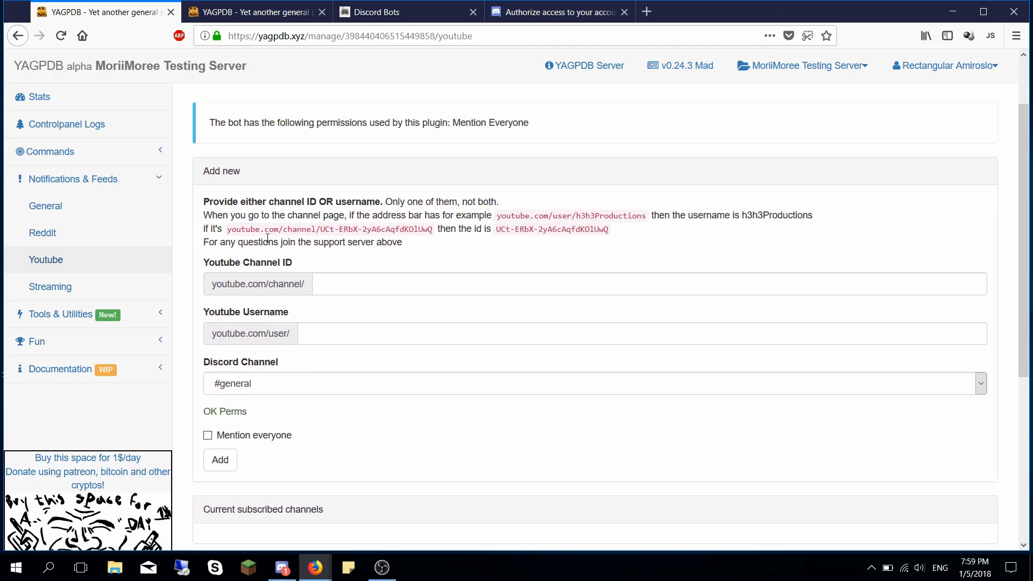
{"action": "left_click", "coordinate": [363, 335]}
{"action": "left_click", "coordinate": [349, 281]}
{"action": "left_click", "coordinate": [337, 353]}
{"action": "left_click", "coordinate": [337, 334]}
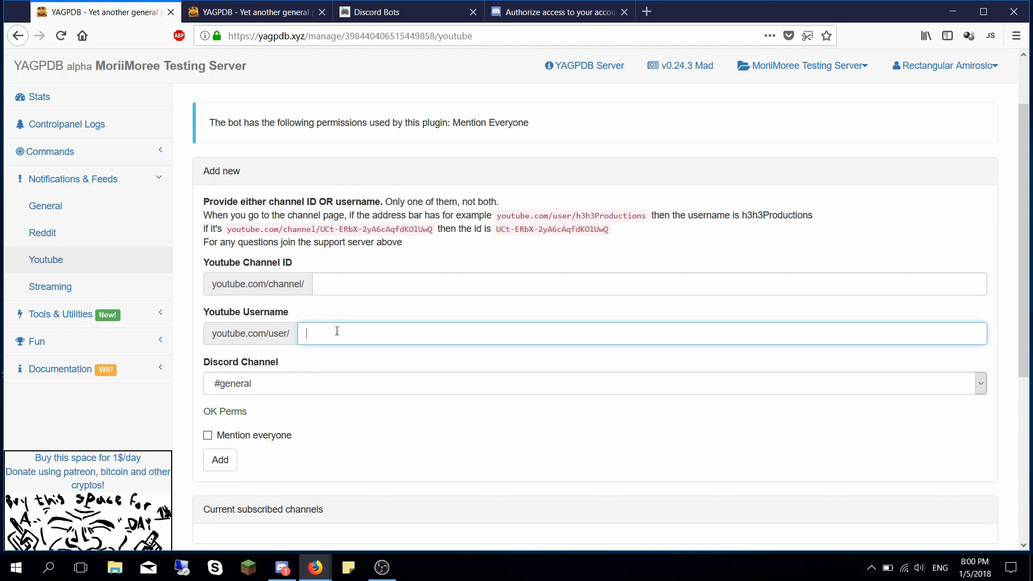
- Compare the youtube.com/channel/ and youtube.com/user/ field prefixes with the example addresses in the instructions
{"action": "left_click", "coordinate": [335, 289]}
{"action": "left_click", "coordinate": [330, 334]}
{"action": "mouse_move", "coordinate": [213, 339]}
{"action": "left_mouse_down"}
{"action": "mouse_move", "coordinate": [293, 333]}
{"action": "mouse_move", "coordinate": [209, 336]}
{"action": "left_mouse_up"}
{"action": "left_click", "coordinate": [292, 331]}
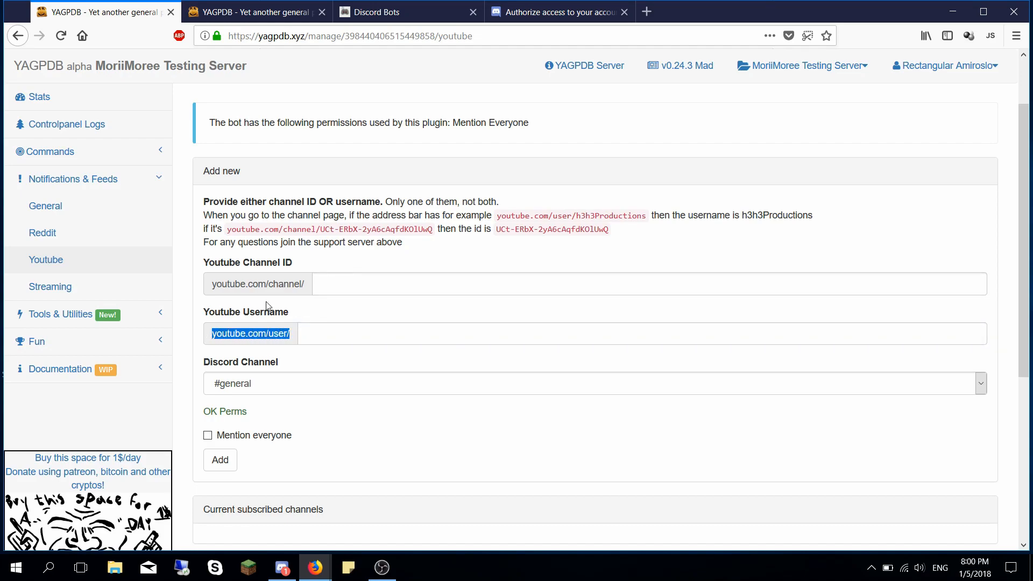
{"action": "left_click", "coordinate": [308, 293]}
{"action": "left_click_drag", "start_coordinate": [647, 217], "coordinate": [519, 232]}
{"action": "left_click", "coordinate": [592, 242]}
{"action": "left_click", "coordinate": [361, 300]}
{"action": "left_click", "coordinate": [343, 338]}
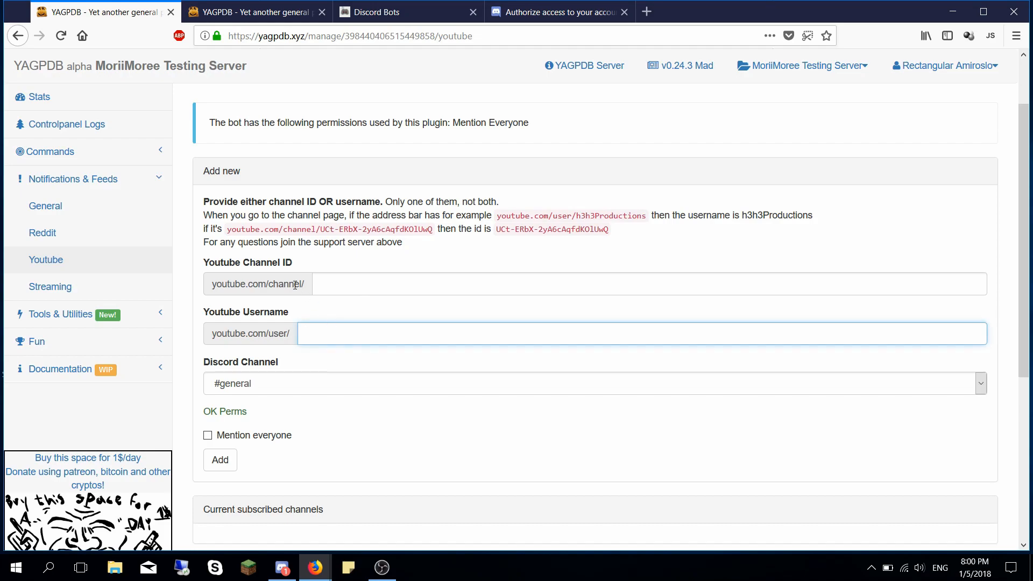
- Open the address youtube.com/user/moriimoree in a new browser tab
{"action": "left_click", "coordinate": [647, 11]}
{"action": "type", "text": "youtube.com/"}
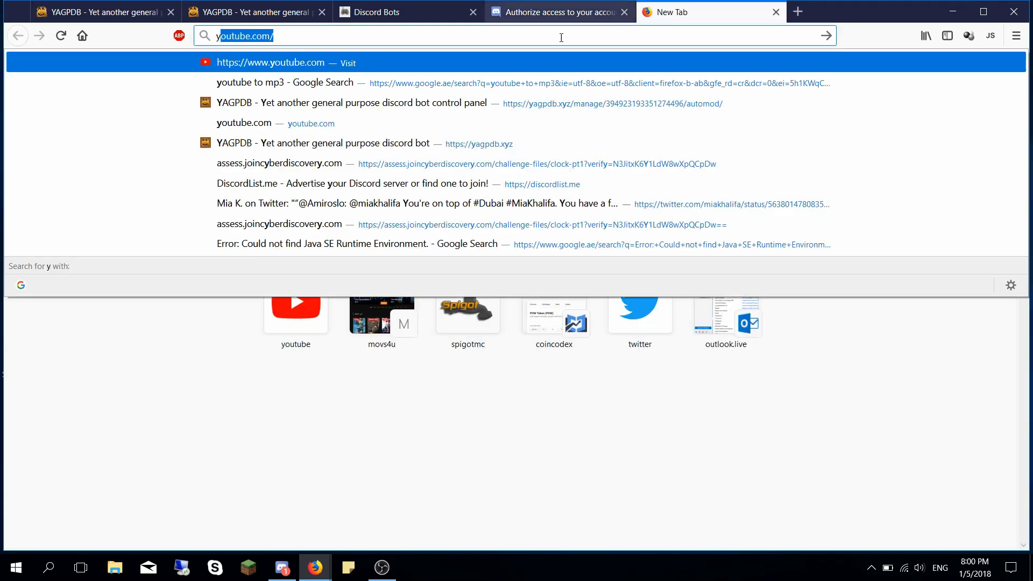
{"action": "left_click", "coordinate": [383, 32]}
{"action": "type", "text": "us"}
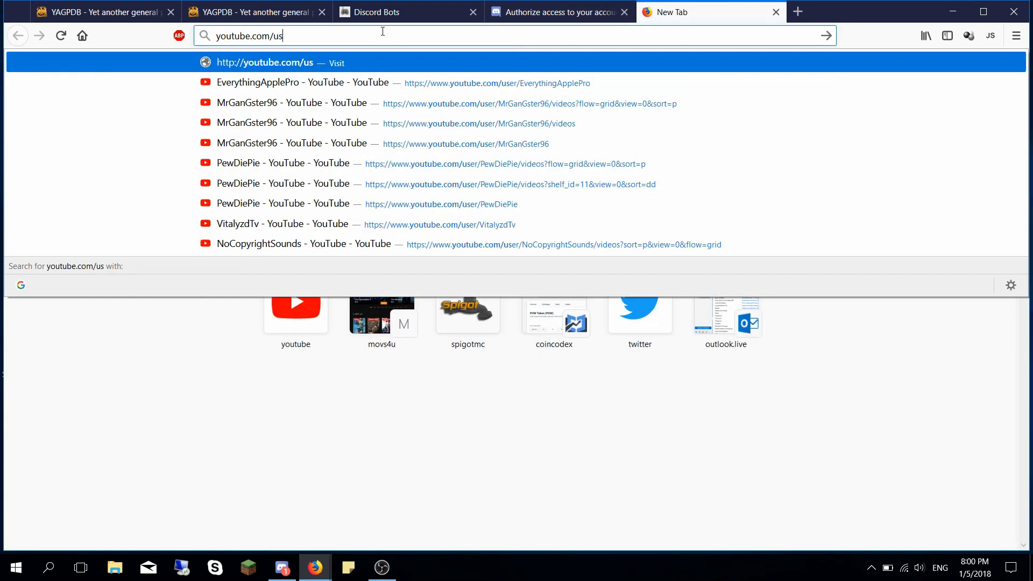
{"action": "type", "text": "er/moriimoree"}
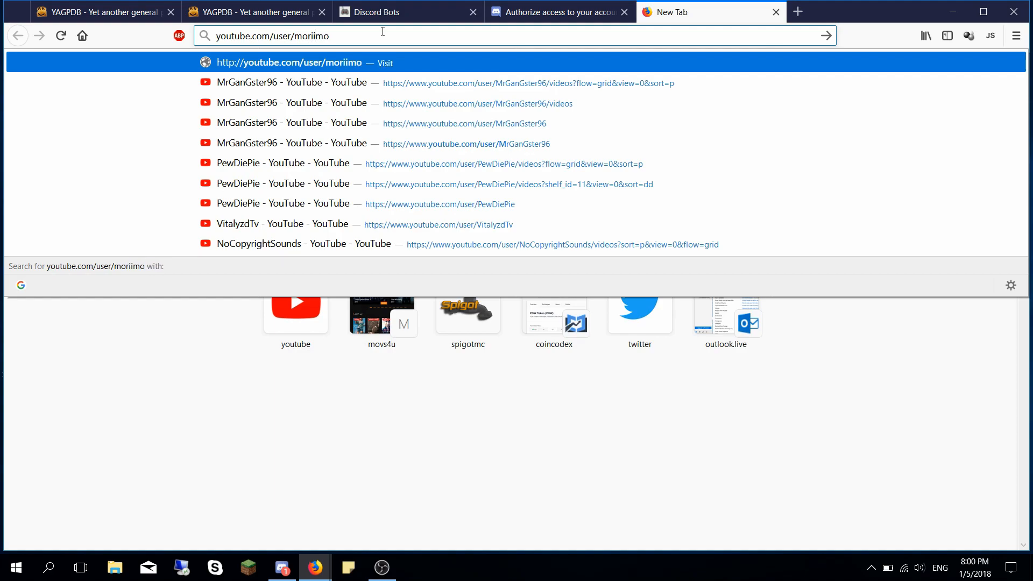
{"action": "key", "text": "Return"}
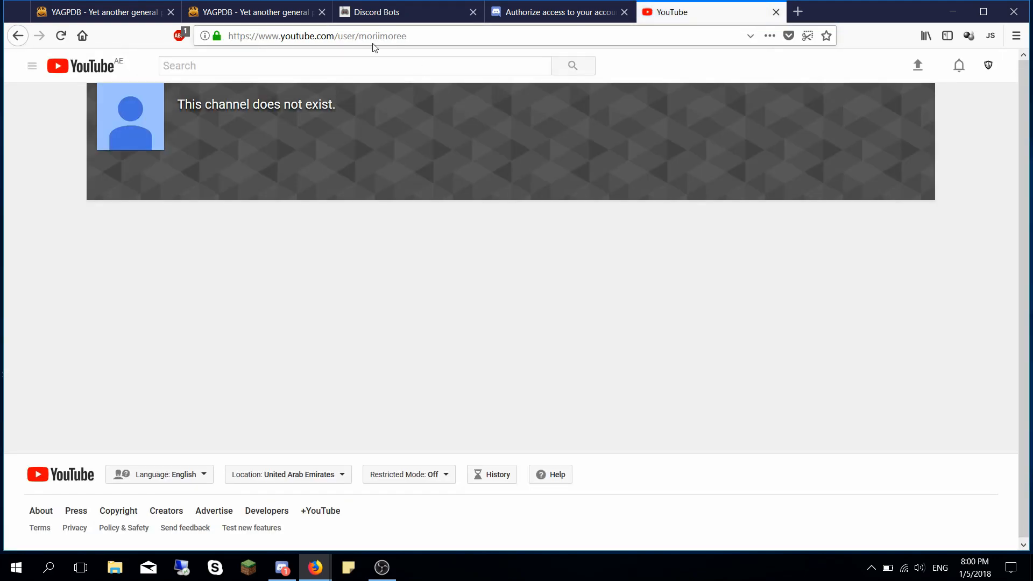
- Remove user/ from the address to load youtube.com/moriimoree, and pause the channel's featured video
{"action": "left_click_drag", "start_coordinate": [360, 33], "coordinate": [341, 33]}
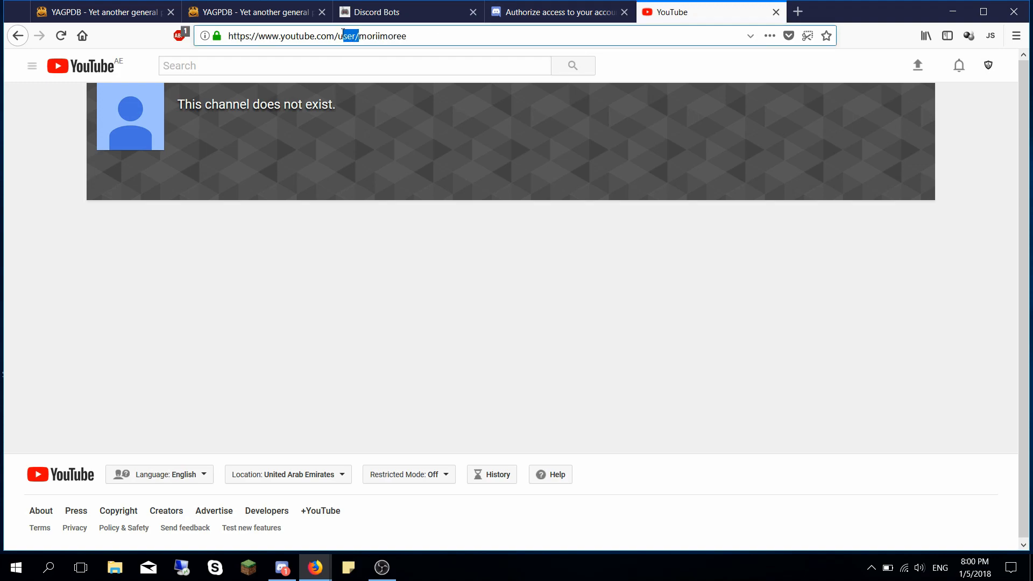
{"action": "key", "text": "BackSpace"}
{"action": "key", "text": "Return"}
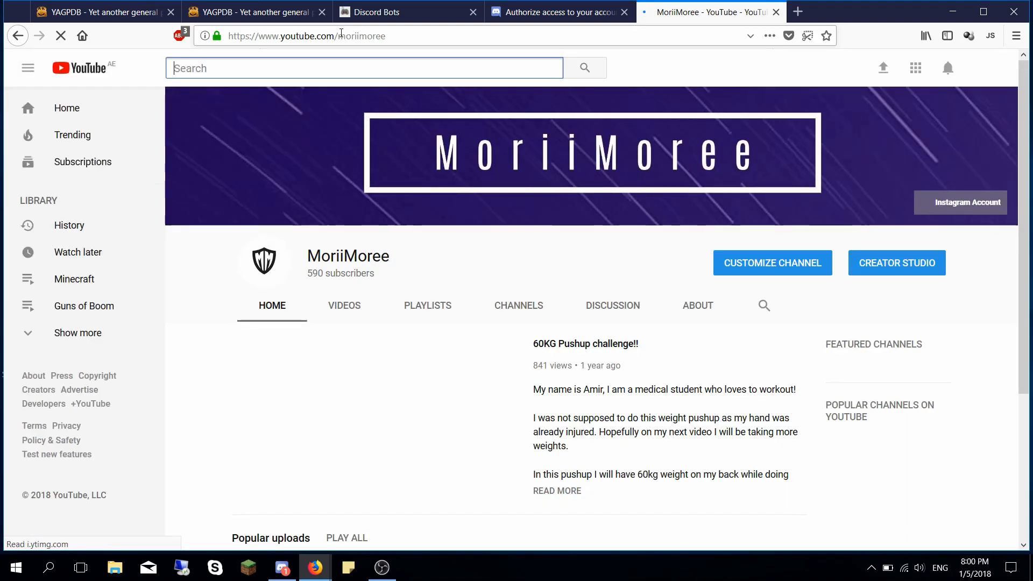
{"action": "left_click", "coordinate": [341, 35]}
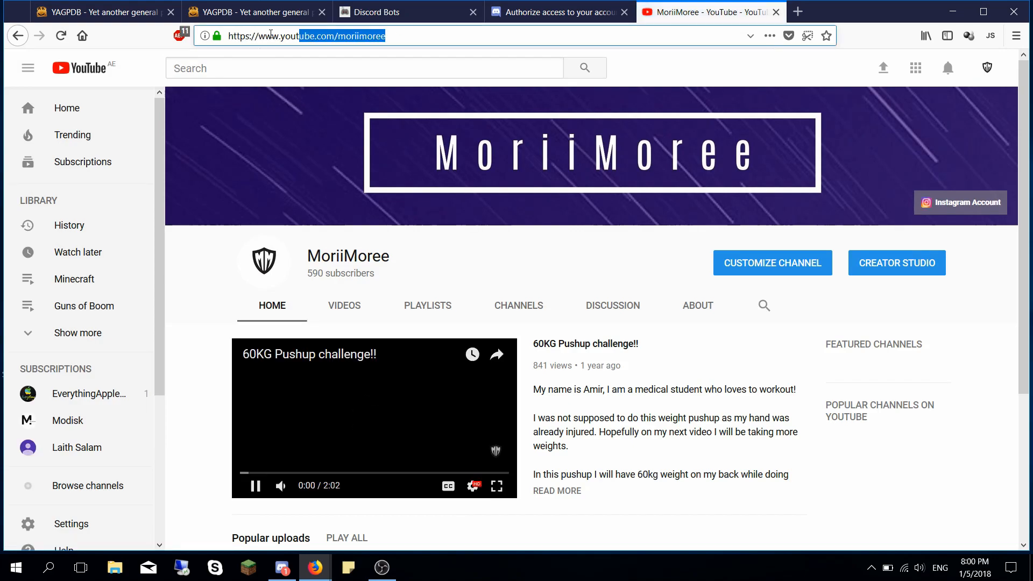
{"action": "left_click", "coordinate": [429, 35]}
{"action": "left_click", "coordinate": [422, 370]}
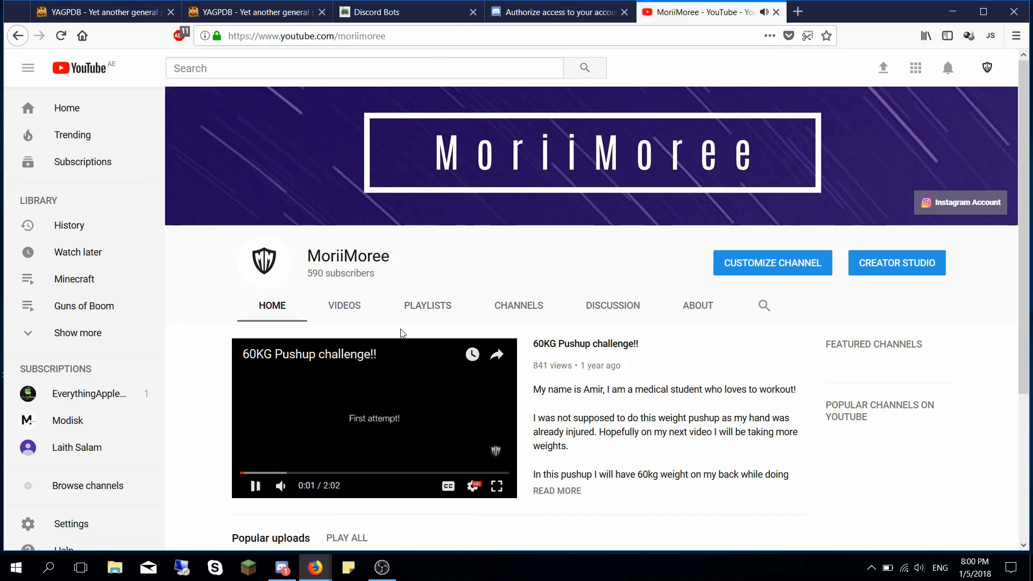
- Return to the MoriiMoree Testing Server's Youtube feed settings and examine the note about providing only a channel ID or username
{"action": "left_click", "coordinate": [563, 12]}
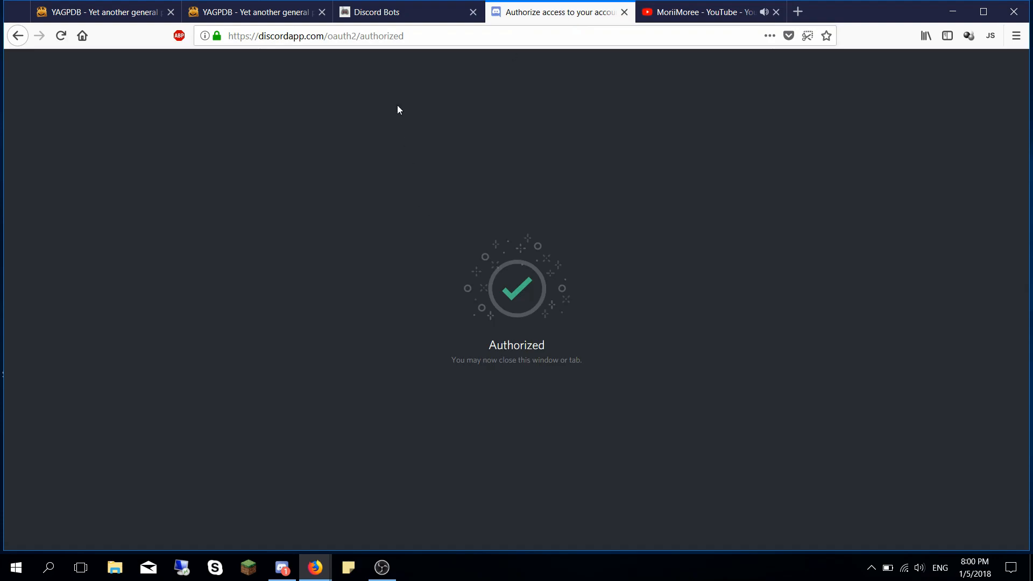
{"action": "left_click", "coordinate": [407, 14]}
{"action": "left_click", "coordinate": [271, 12]}
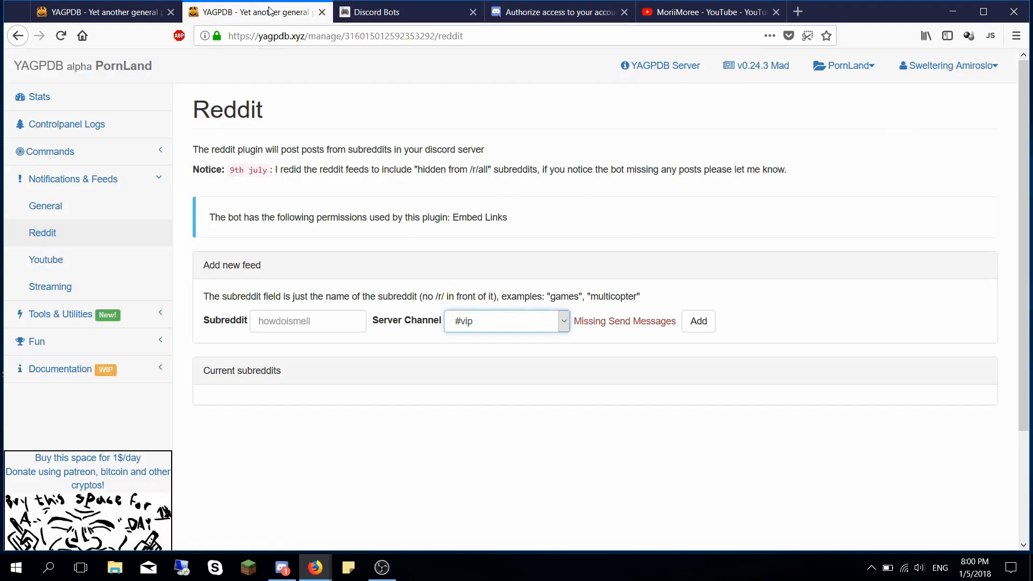
{"action": "left_click", "coordinate": [135, 15]}
{"action": "left_click", "coordinate": [287, 286]}
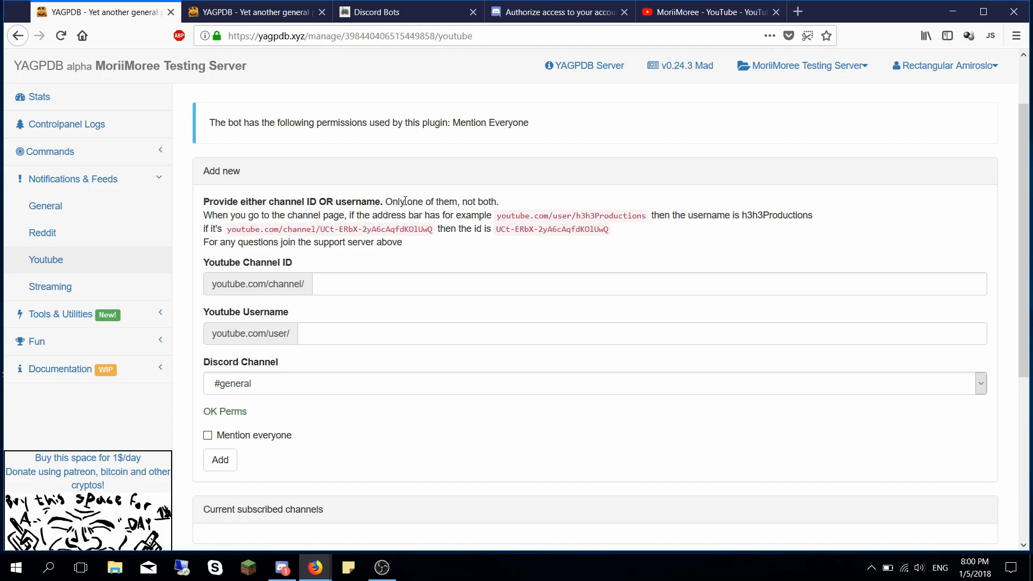
{"action": "left_click_drag", "start_coordinate": [384, 199], "coordinate": [507, 202]}
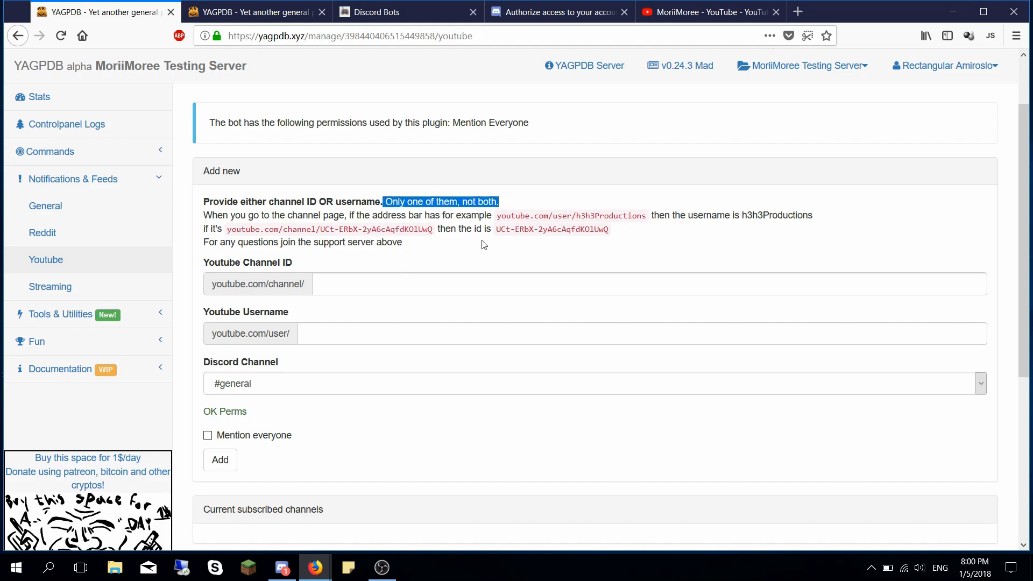
- Check the name in the YouTube channel's address and enter moriimoree as the new feed's Youtube Username
{"action": "left_click", "coordinate": [339, 326]}
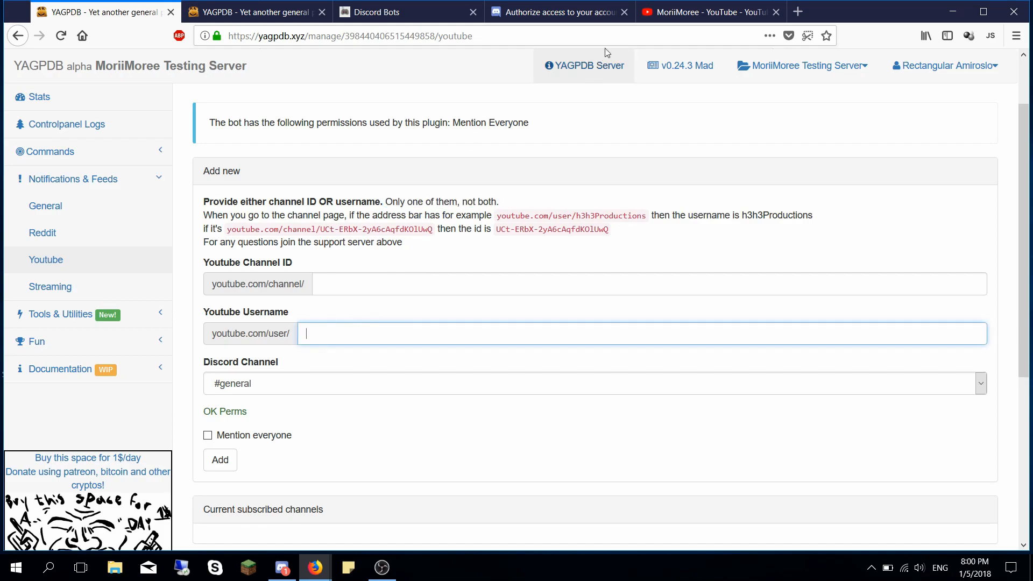
{"action": "left_click", "coordinate": [705, 12]}
{"action": "left_click_drag", "start_coordinate": [388, 35], "coordinate": [348, 36]}
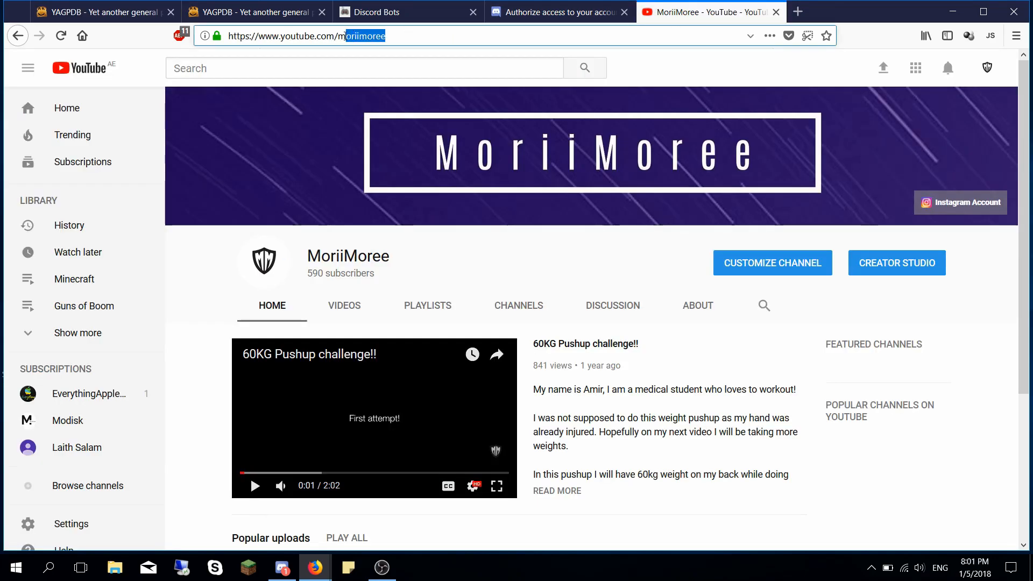
{"action": "left_click", "coordinate": [102, 12]}
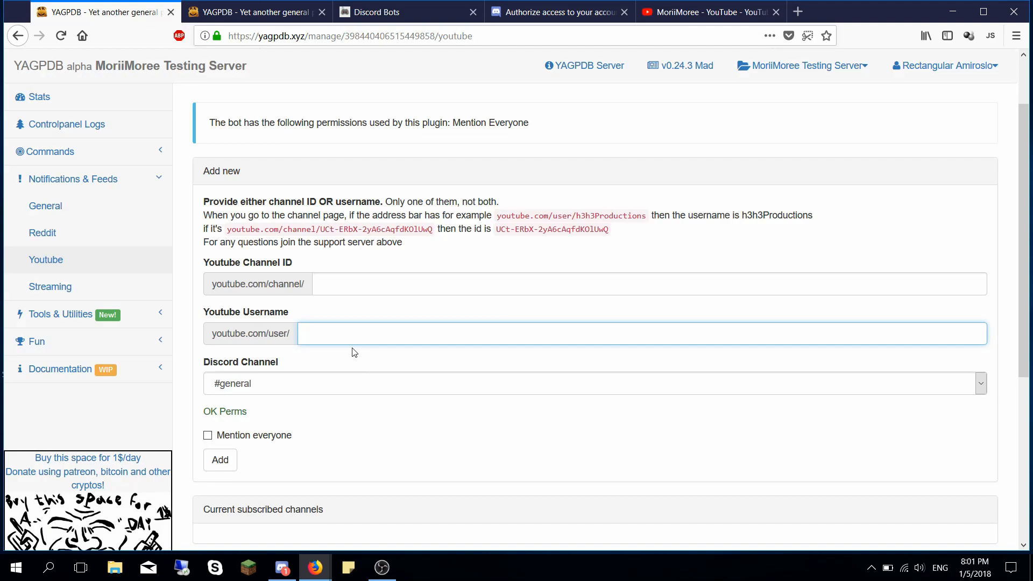
{"action": "type", "text": "moriimoree"}
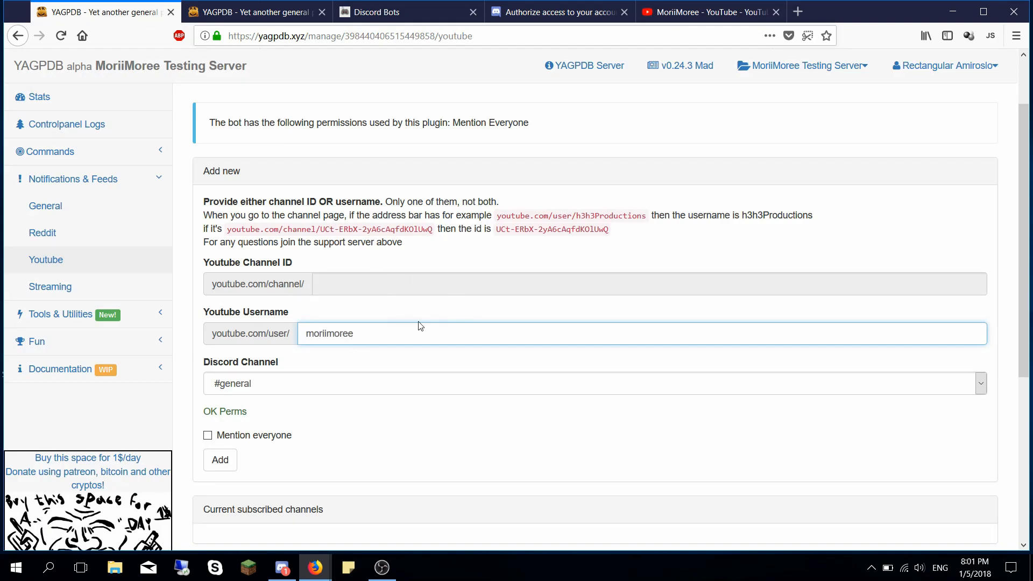
{"action": "scroll", "coordinate": [302, 417], "scroll_direction": "down", "scroll_amount": 2}
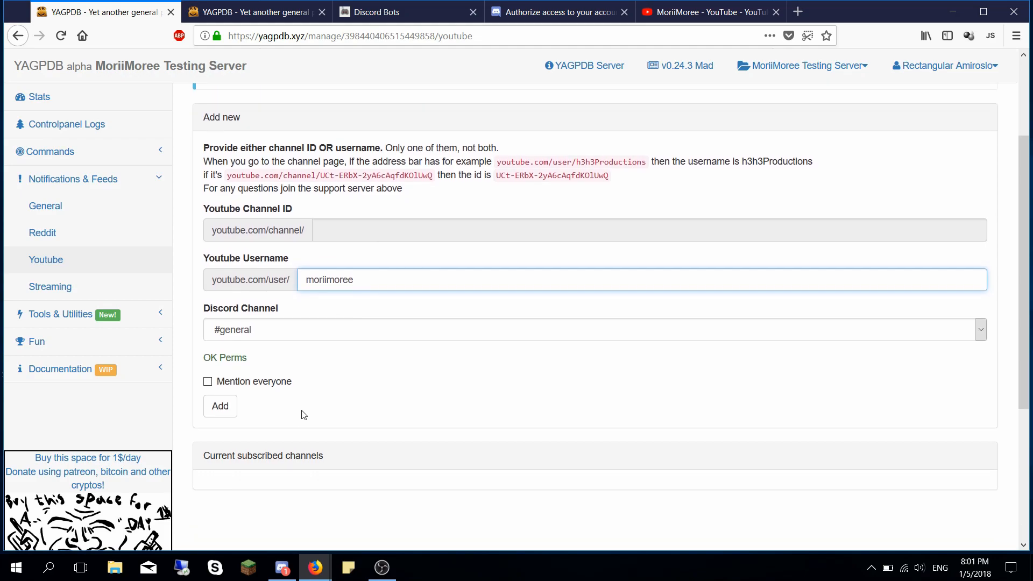
{"action": "scroll", "coordinate": [274, 369], "scroll_direction": "up", "scroll_amount": 2}
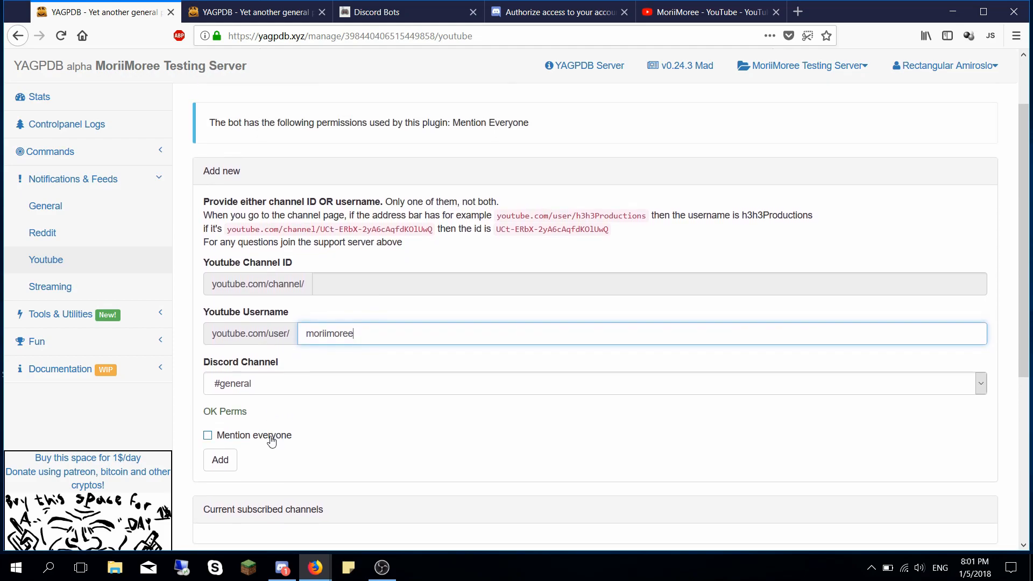
{"action": "left_click", "coordinate": [389, 385]}
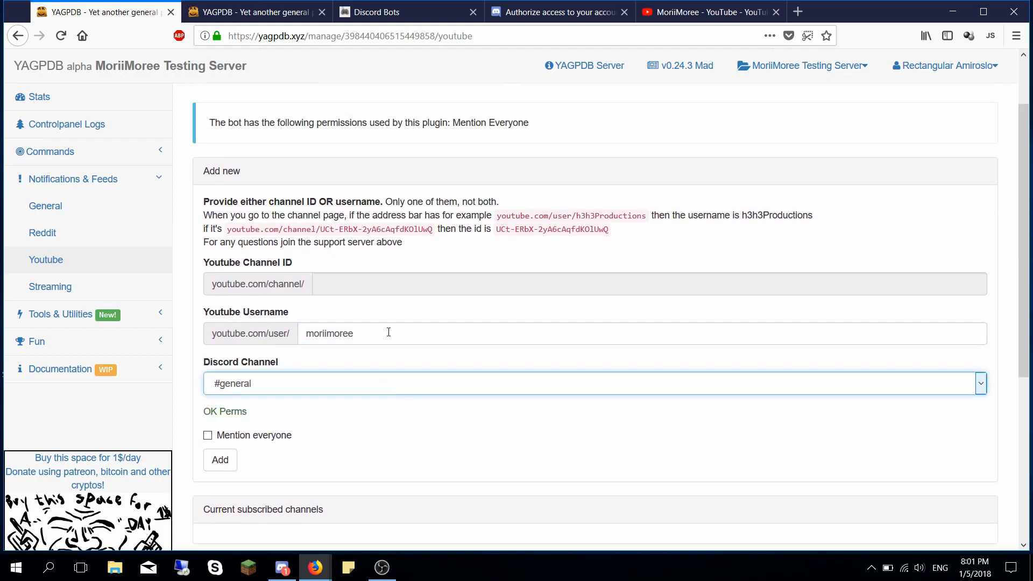
{"action": "left_click", "coordinate": [388, 332]}
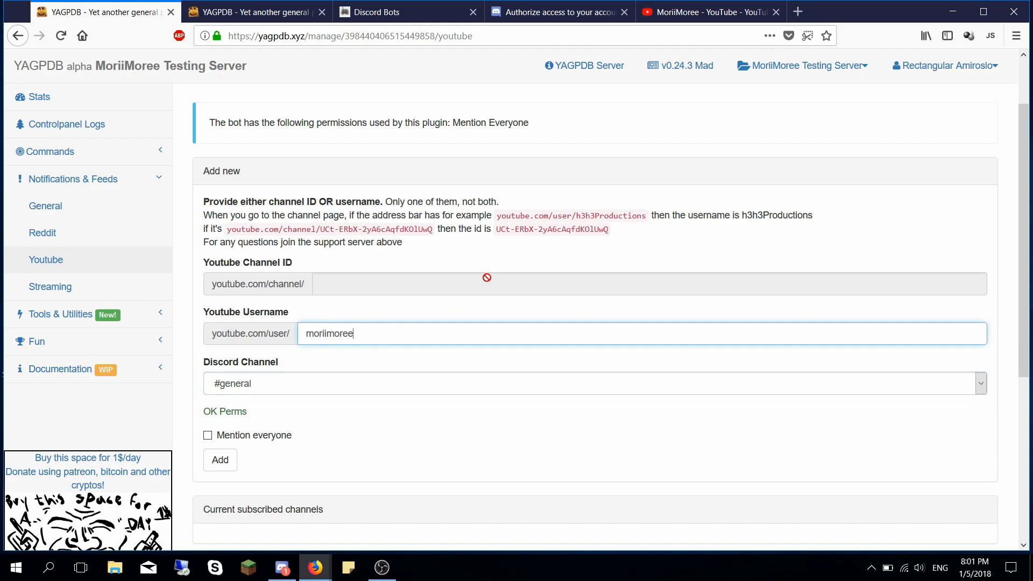
- Open the signed-in account's own YouTube channel page and copy the channel ID from its address
{"action": "left_click", "coordinate": [705, 12]}
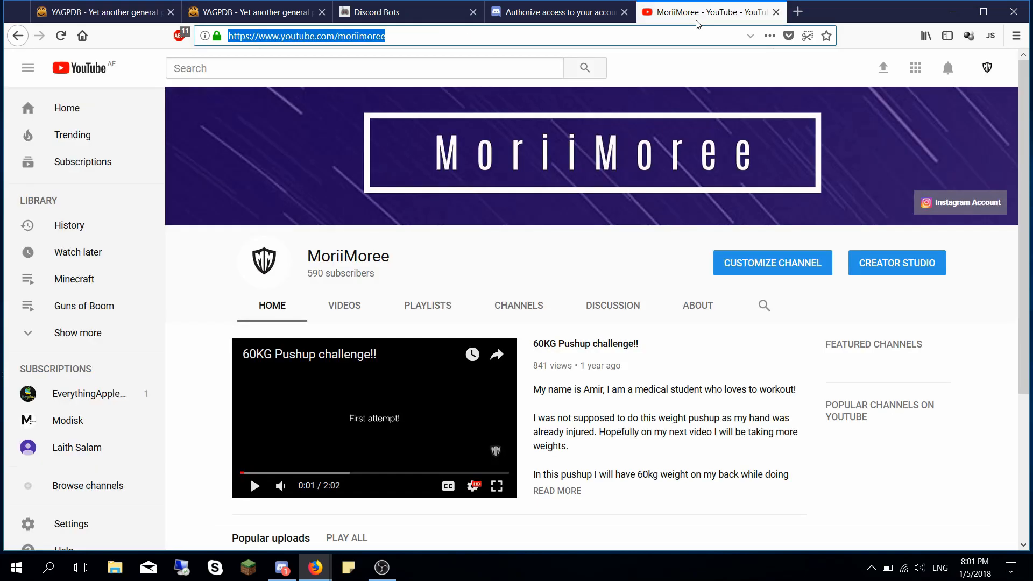
{"action": "left_click", "coordinate": [987, 76]}
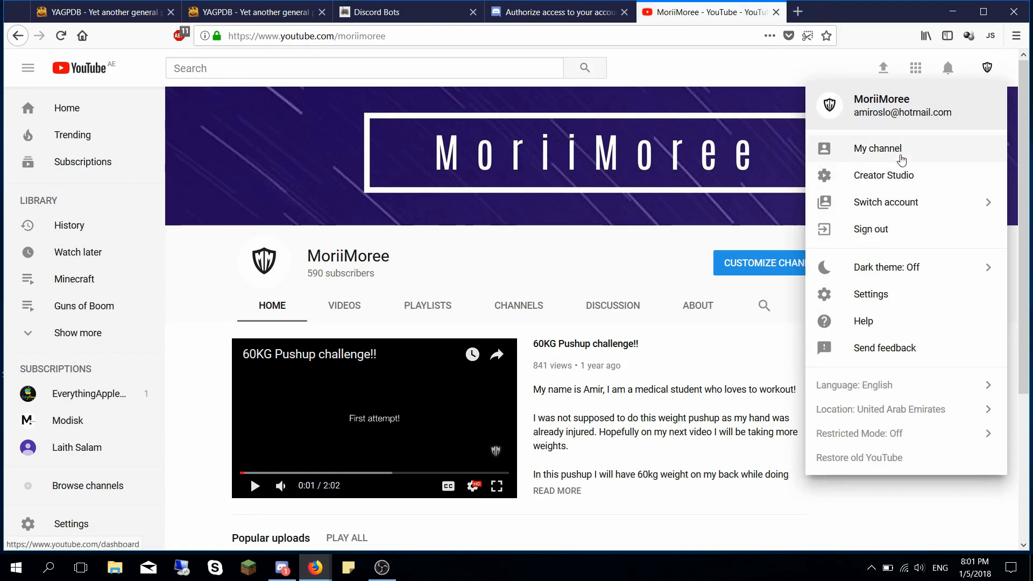
{"action": "left_click", "coordinate": [867, 153]}
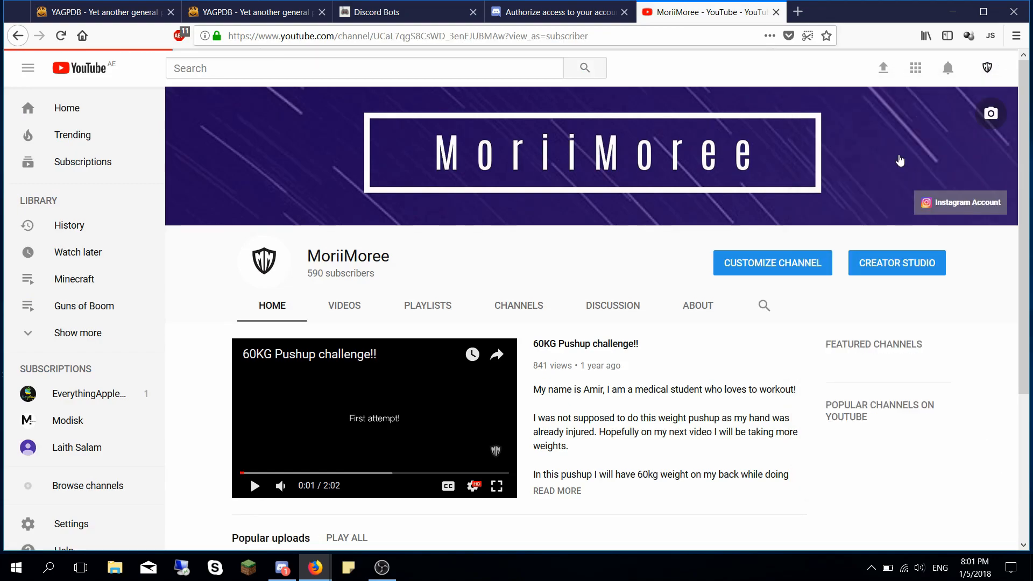
{"action": "left_click_drag", "start_coordinate": [589, 36], "coordinate": [362, 35]}
{"action": "key", "text": "ctrl+c"}
{"action": "key", "text": "BackSpace"}
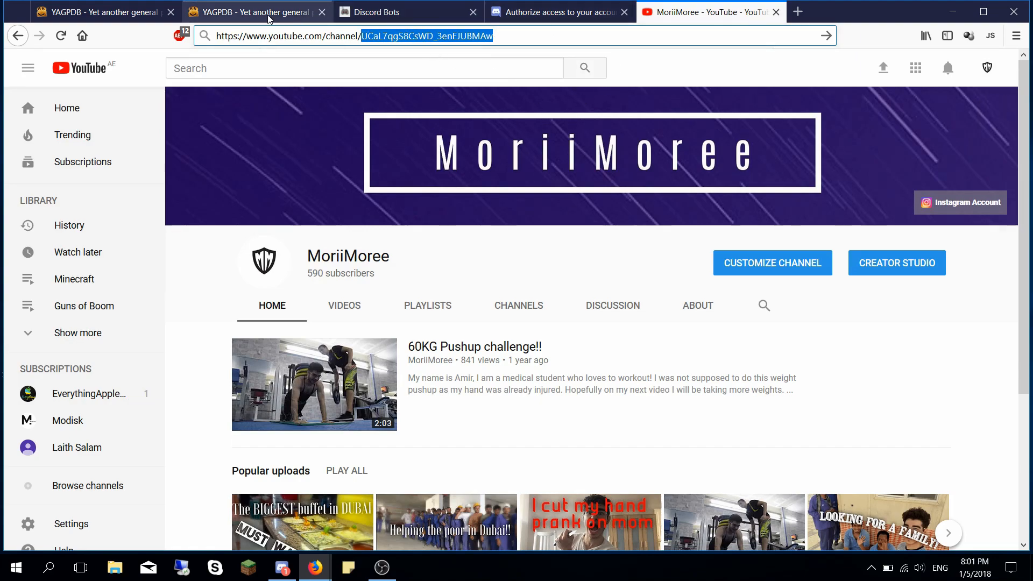
- Clear the feed's Youtube Username in YAGPDB and paste the copied ID as the Youtube Channel ID
{"action": "left_click", "coordinate": [226, 13]}
{"action": "left_click", "coordinate": [92, 4]}
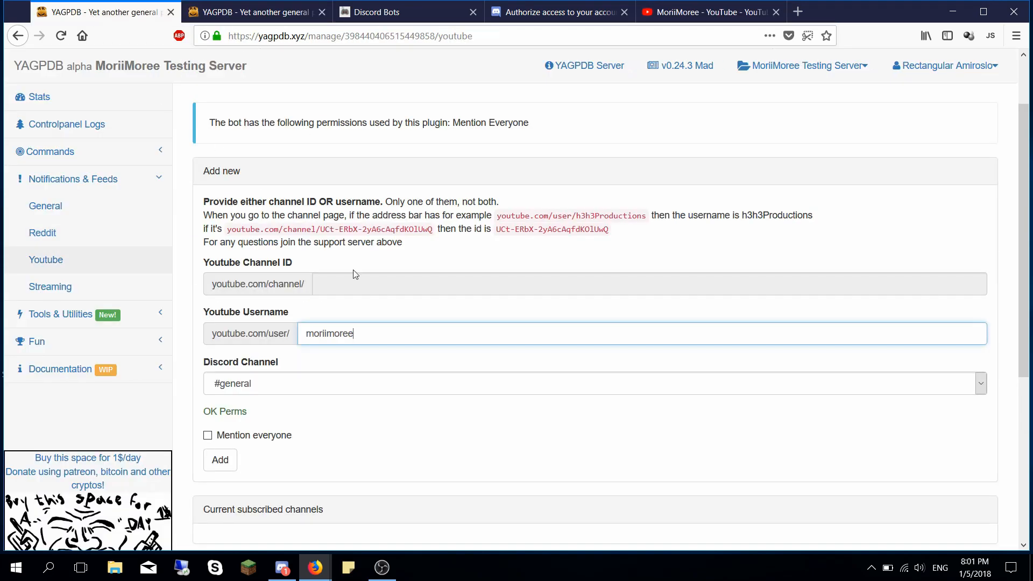
{"action": "left_click_drag", "start_coordinate": [380, 327], "coordinate": [238, 318]}
{"action": "key", "text": "BackSpace"}
{"action": "left_click", "coordinate": [386, 277]}
{"action": "key", "text": "ctrl+v"}
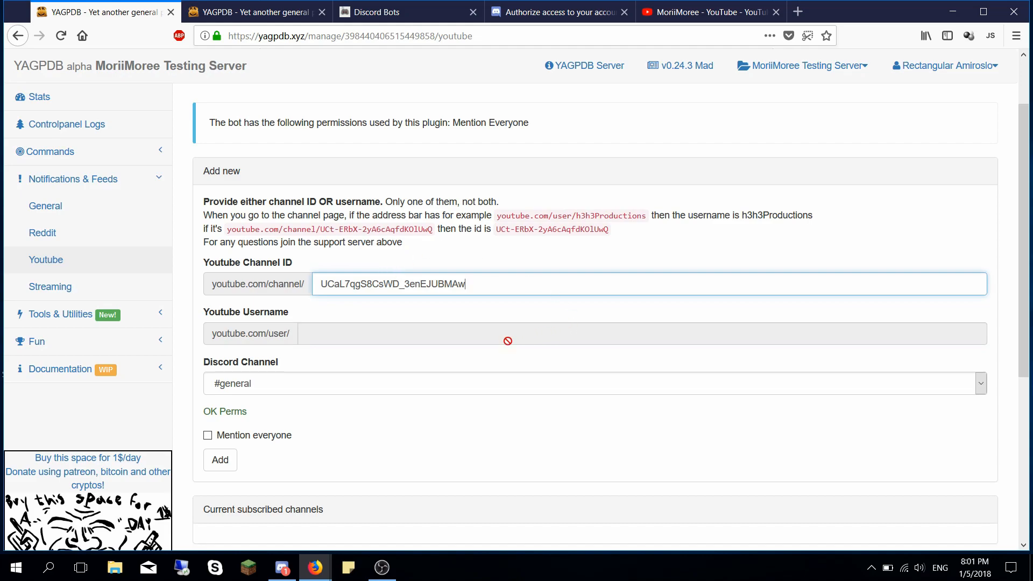
- Enable Mention everyone and add the YouTube feed for the #general Discord channel
{"action": "scroll", "coordinate": [231, 406], "scroll_direction": "down", "scroll_amount": 2}
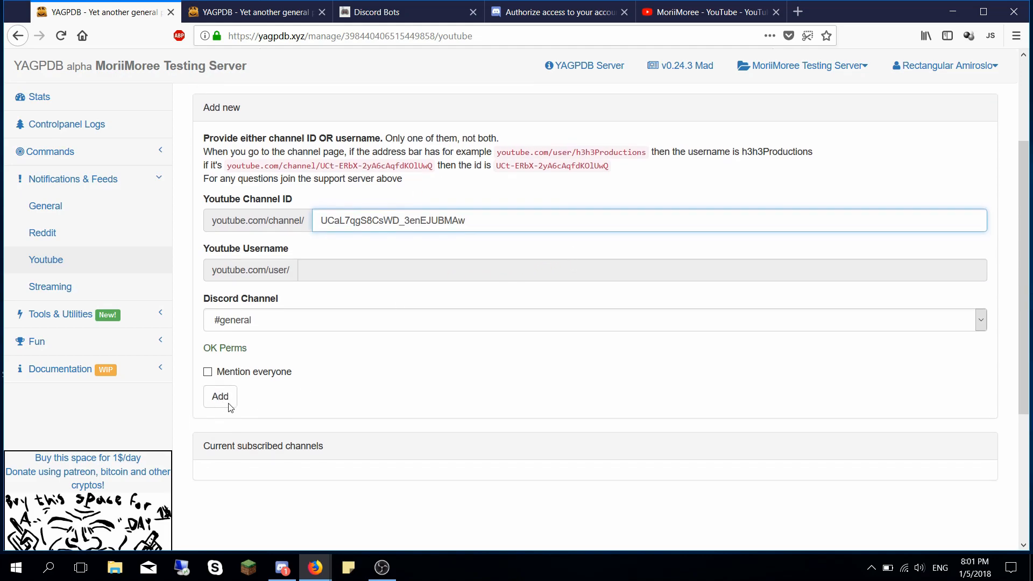
{"action": "left_click", "coordinate": [230, 368]}
{"action": "left_click", "coordinate": [219, 385]}
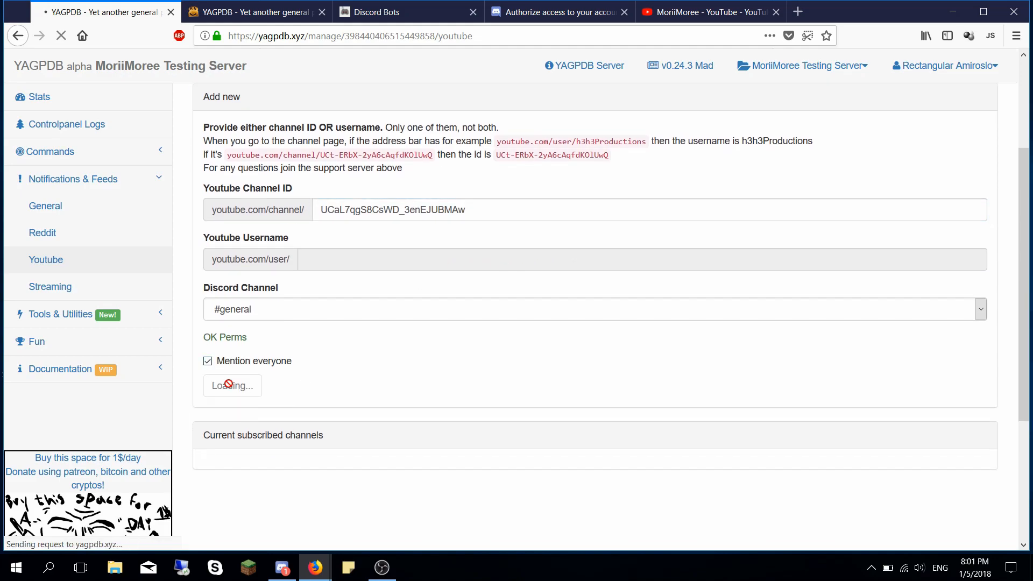
{"action": "scroll", "coordinate": [296, 473], "scroll_direction": "down", "scroll_amount": 7}
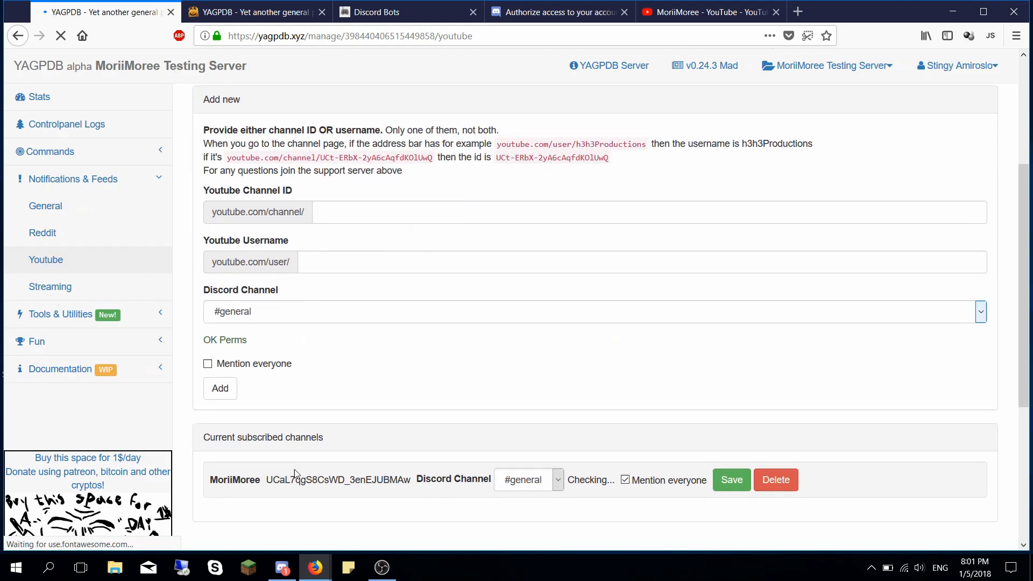
{"action": "scroll", "coordinate": [463, 450], "scroll_direction": "down", "scroll_amount": 1}
{"action": "scroll", "coordinate": [463, 451], "scroll_direction": "down", "scroll_amount": 1}
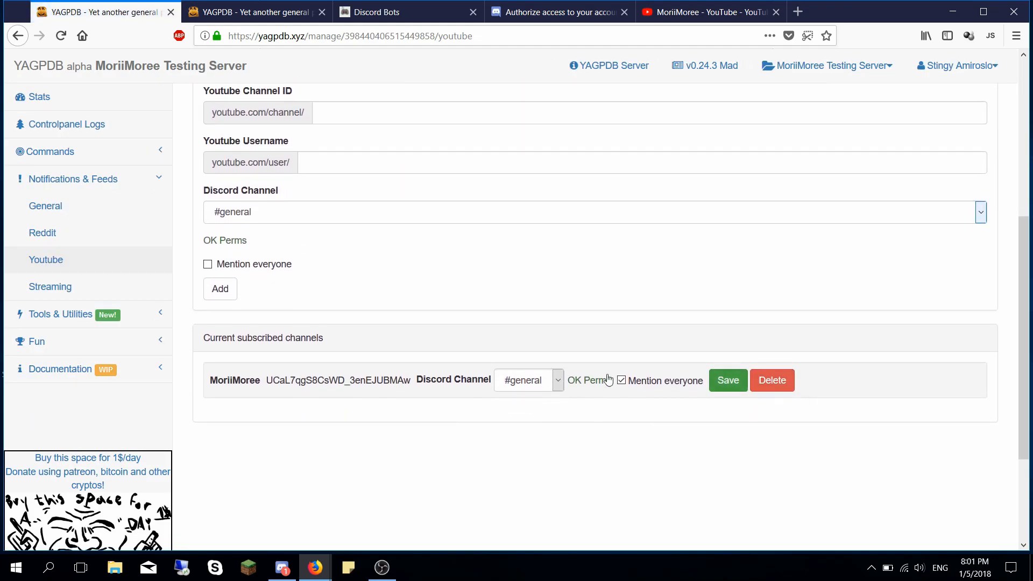
- Save the MoriiMoree entry under the current subscribed channels and review its name, channel ID and Discord channel
{"action": "left_click", "coordinate": [728, 380]}
{"action": "scroll", "coordinate": [498, 419], "scroll_direction": "down", "scroll_amount": 8}
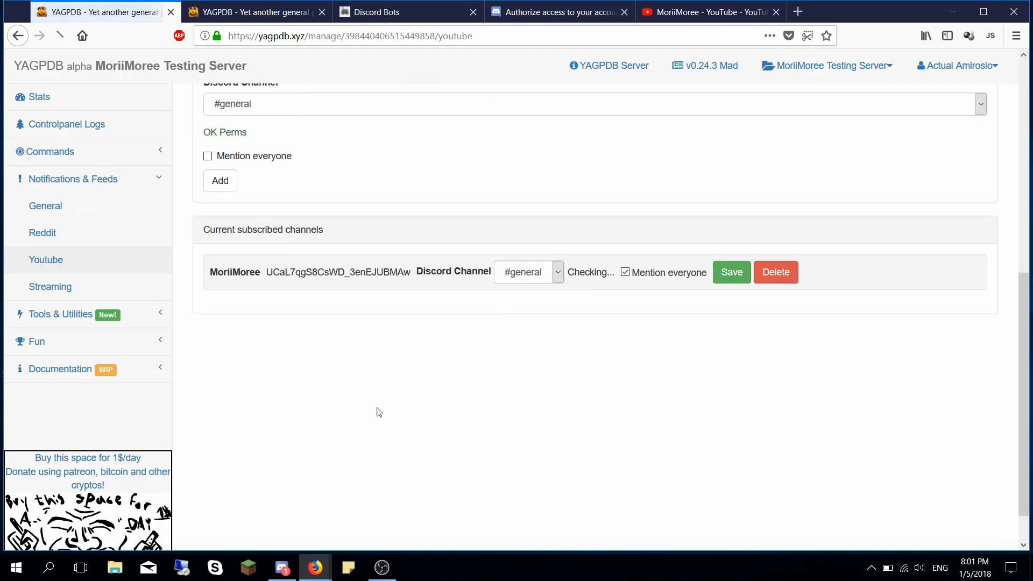
{"action": "left_click_drag", "start_coordinate": [260, 224], "coordinate": [212, 225]}
{"action": "left_click_drag", "start_coordinate": [412, 229], "coordinate": [267, 228]}
{"action": "left_click", "coordinate": [535, 233]}
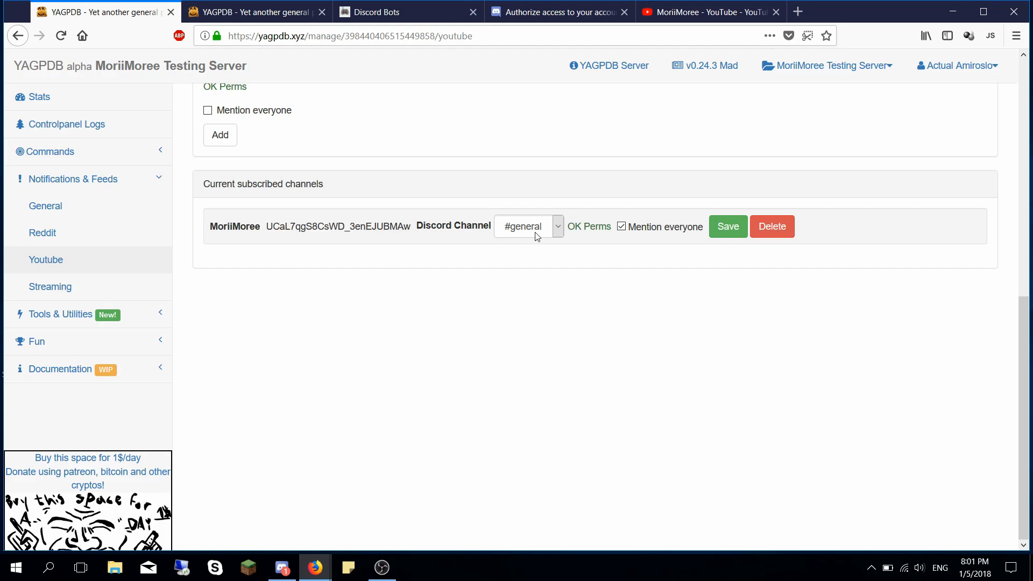
{"action": "scroll", "coordinate": [469, 249], "scroll_direction": "up", "scroll_amount": 7}
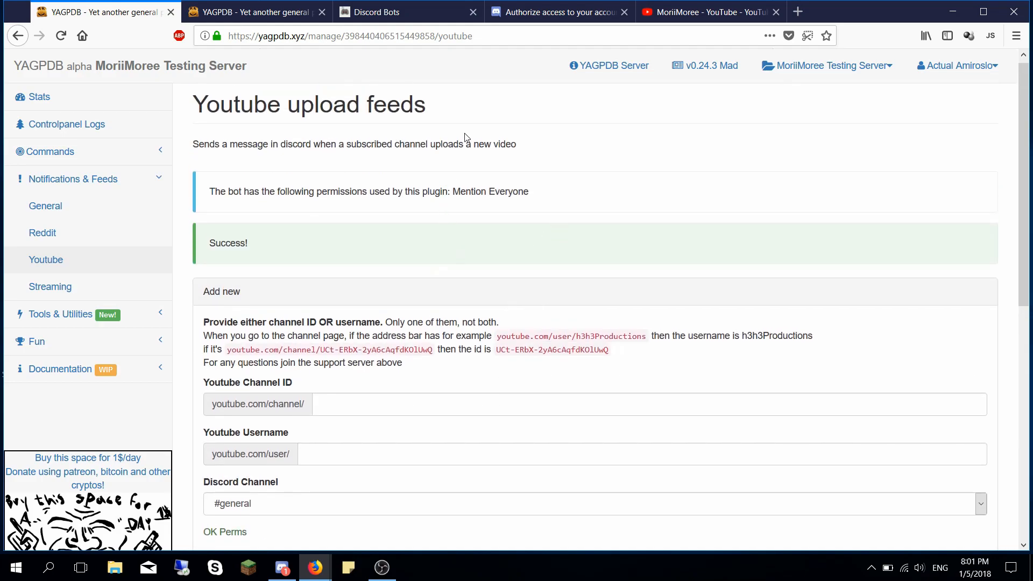
- Switch to the YouTube channel page and open the video upload page
{"action": "left_click", "coordinate": [728, 15]}
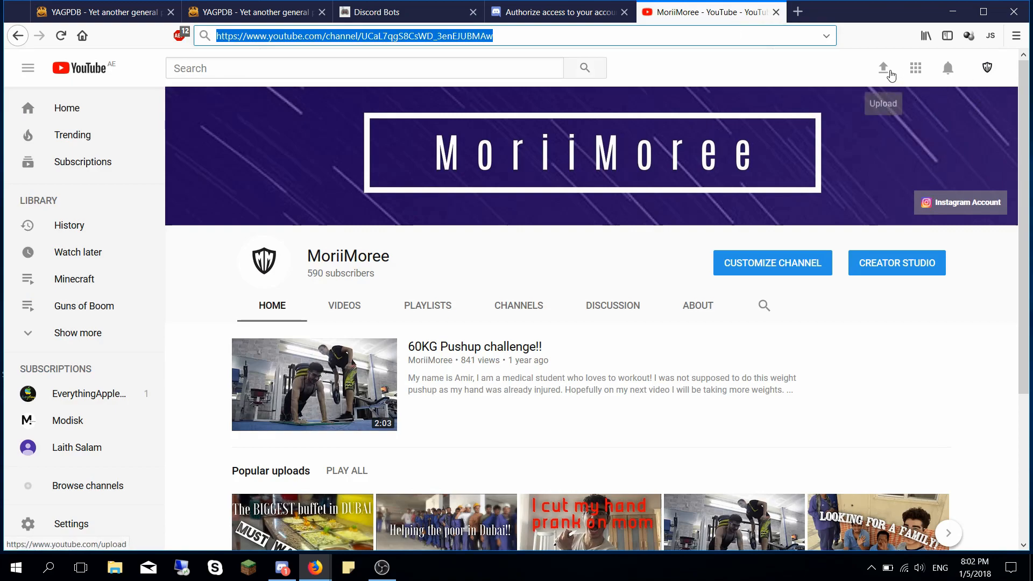
{"action": "left_click", "coordinate": [890, 76]}
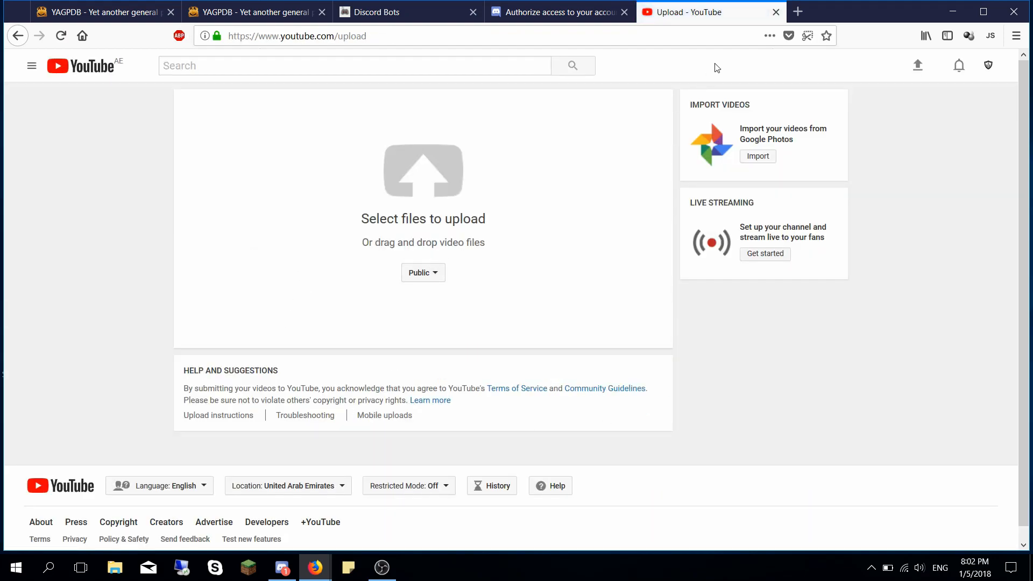
- Return to the YAGPDB control panel and delete the MoriiMoree entry from the subscribed YouTube channels
{"action": "left_click", "coordinate": [565, 12]}
{"action": "left_click", "coordinate": [387, 12]}
{"action": "left_click", "coordinate": [103, 11]}
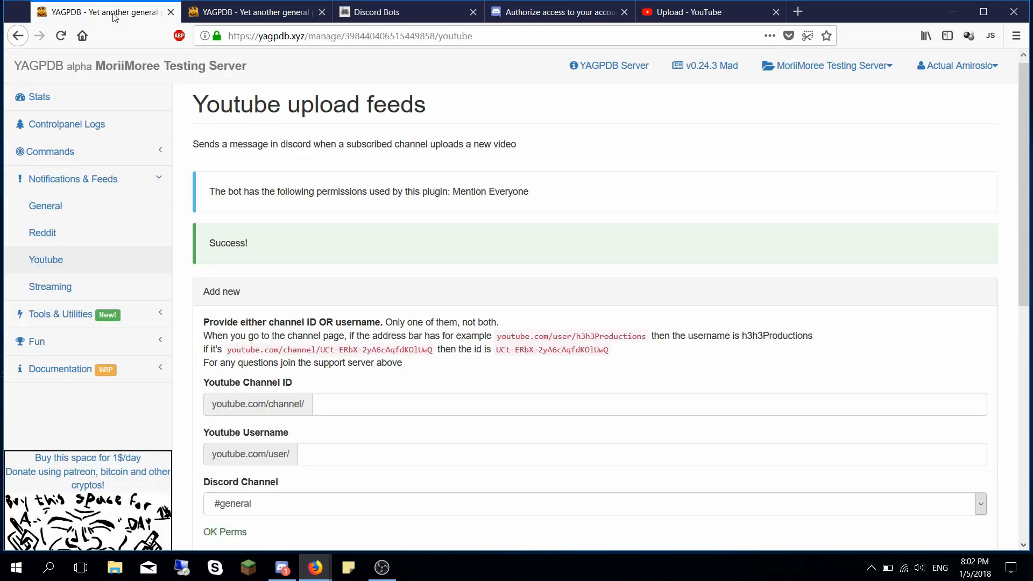
{"action": "scroll", "coordinate": [289, 352], "scroll_direction": "down", "scroll_amount": 8}
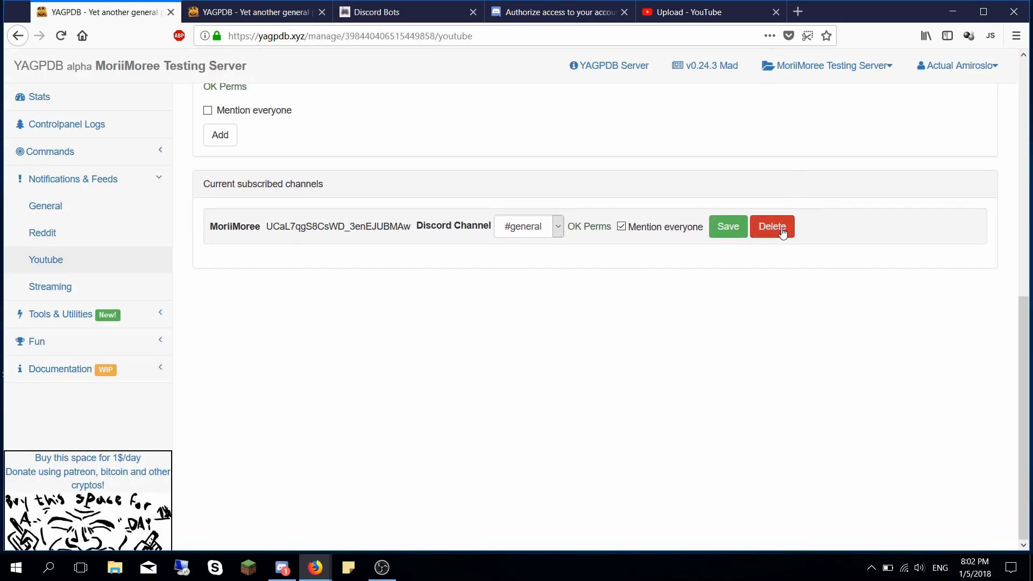
{"action": "left_click", "coordinate": [781, 231]}
{"action": "left_click", "coordinate": [511, 263]}
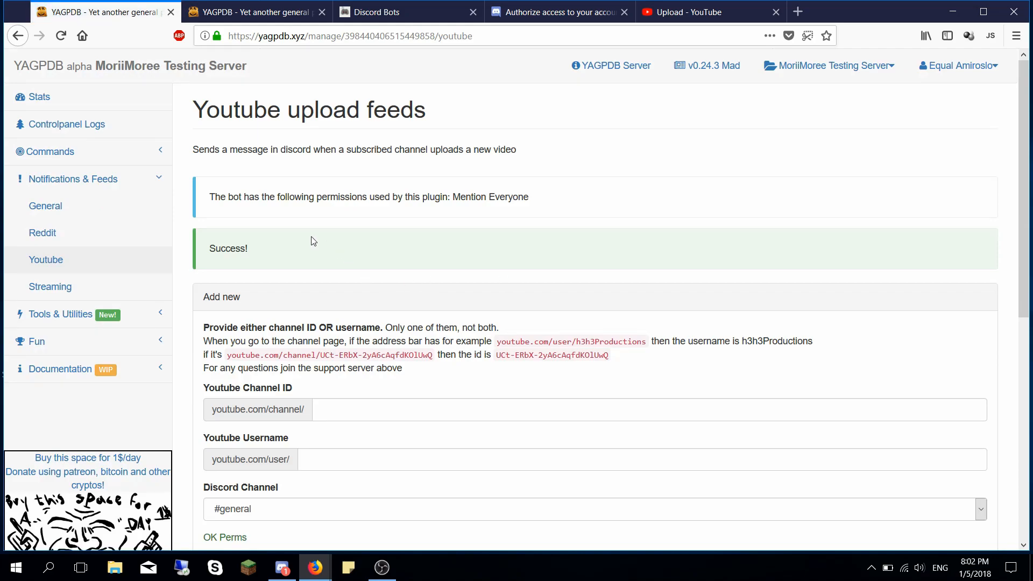
- Open YAGPDB's Streaming notification settings and look over the available options
{"action": "left_click", "coordinate": [82, 289]}
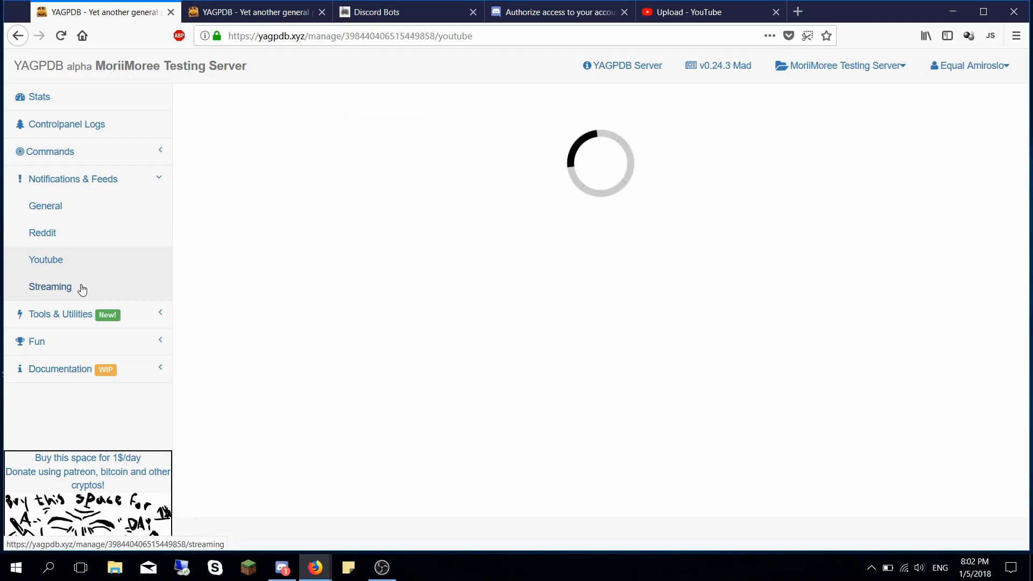
{"action": "scroll", "coordinate": [242, 258], "scroll_direction": "down", "scroll_amount": 3}
{"action": "scroll", "coordinate": [250, 258], "scroll_direction": "up", "scroll_amount": 3}
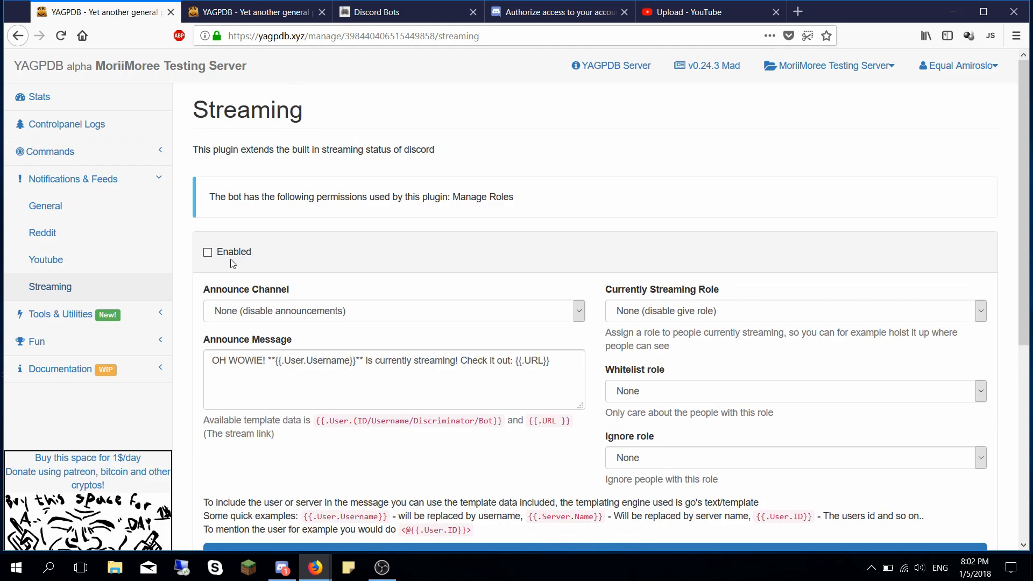
- Enable the Streaming plugin, set its Announce Channel to #general and check the bot's channel permissions
{"action": "left_click", "coordinate": [232, 255]}
{"action": "left_click", "coordinate": [271, 316]}
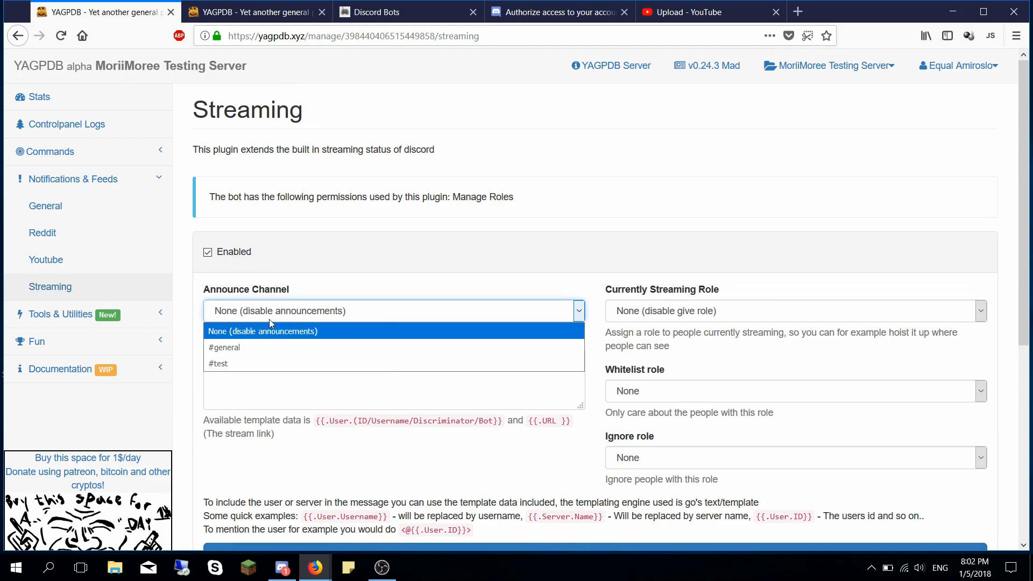
{"action": "left_click", "coordinate": [269, 347]}
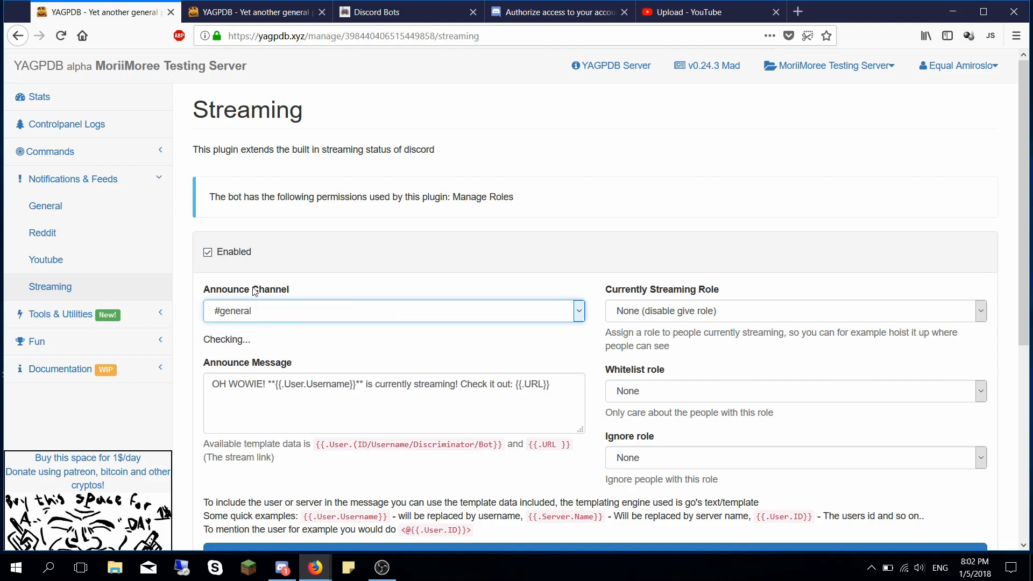
{"action": "left_click_drag", "start_coordinate": [253, 340], "coordinate": [203, 342]}
{"action": "left_click", "coordinate": [301, 341]}
{"action": "left_click", "coordinate": [277, 410]}
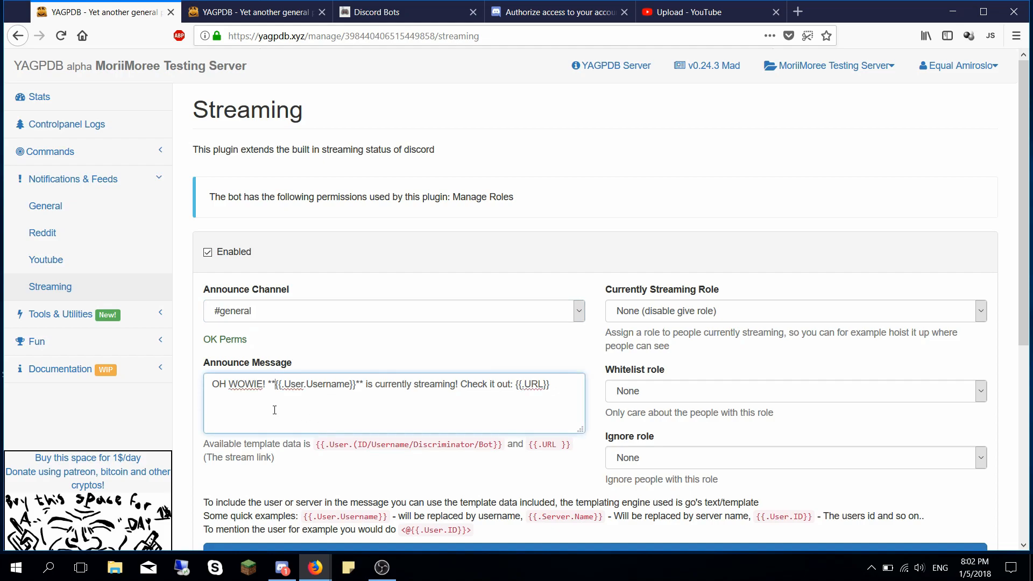
- Examine the Announce Message template and the Currently Streaming Role options, and check the server's member list in Discord
{"action": "left_click_drag", "start_coordinate": [212, 384], "coordinate": [264, 385]}
{"action": "left_click", "coordinate": [286, 391]}
{"action": "left_click", "coordinate": [693, 310]}
{"action": "left_click", "coordinate": [693, 311]}
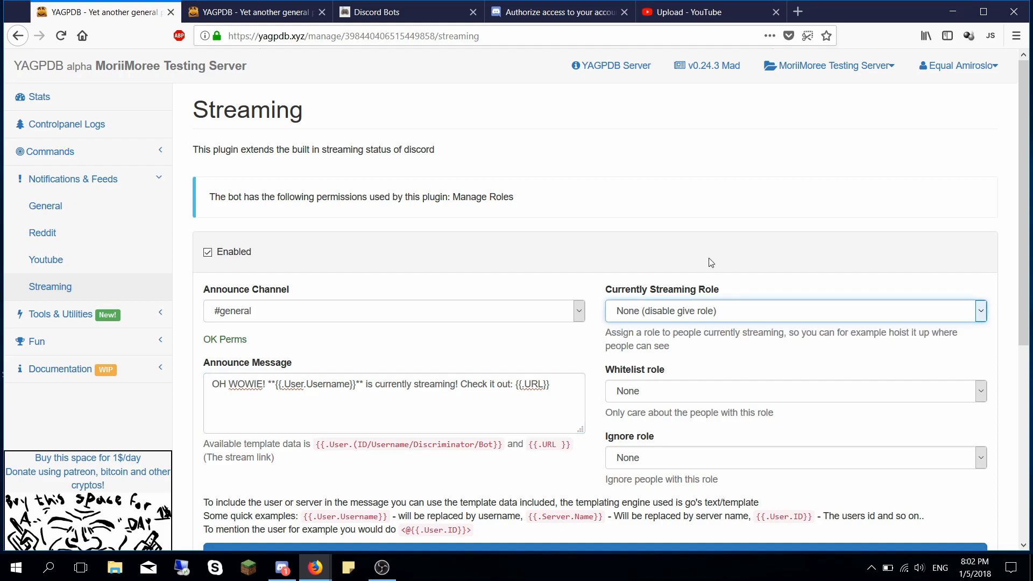
{"action": "left_click", "coordinate": [288, 566]}
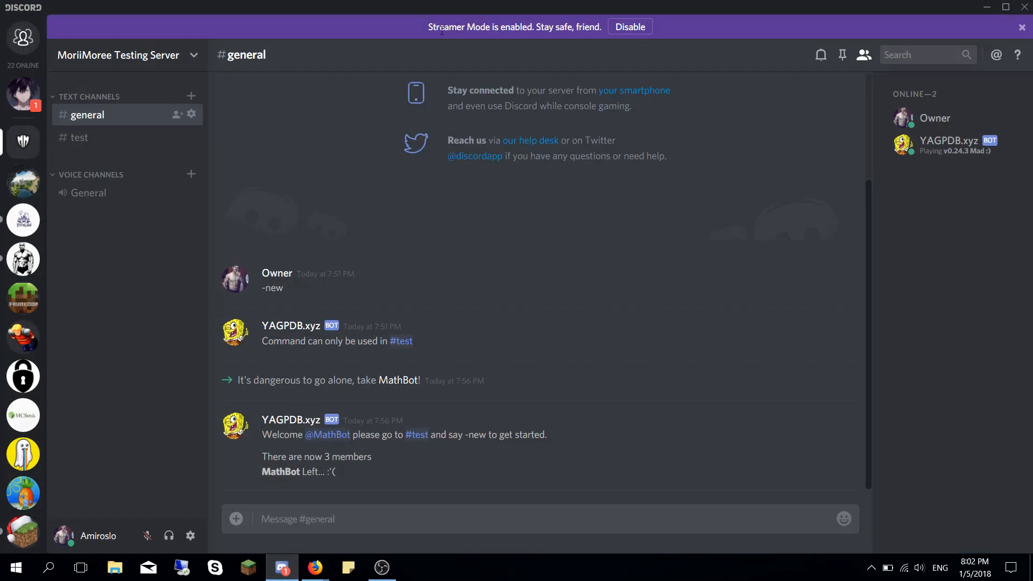
{"action": "left_click", "coordinate": [284, 568]}
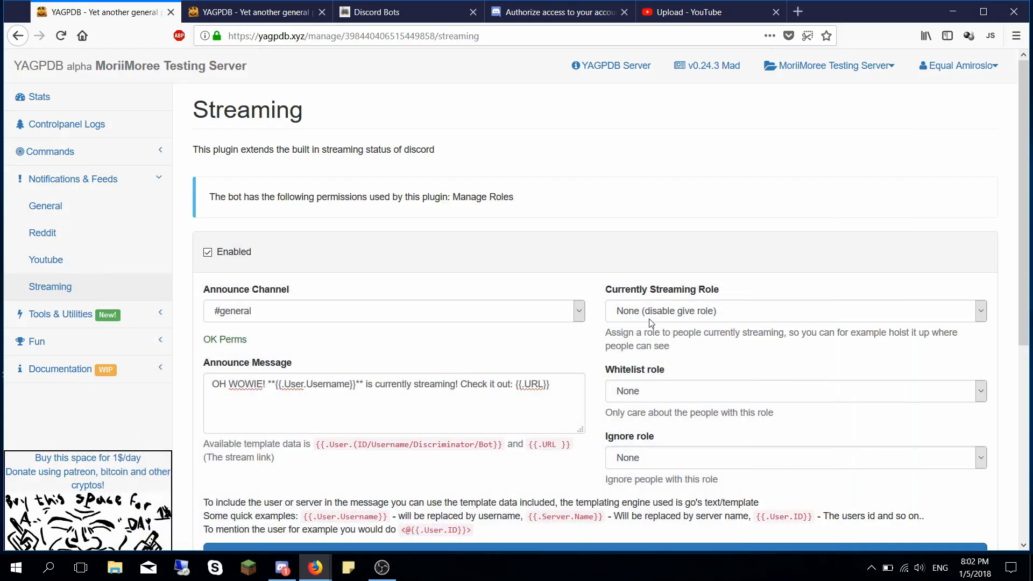
{"action": "left_click", "coordinate": [552, 389]}
{"action": "scroll", "coordinate": [626, 334], "scroll_direction": "down", "scroll_amount": 2}
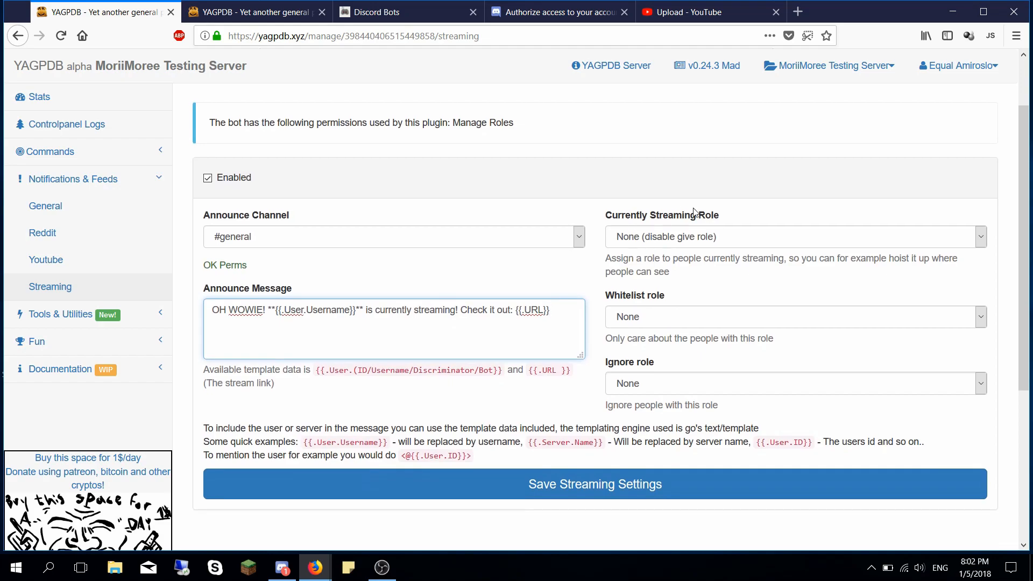
- Switch to Discord and create a role named Streamer in the MoriiMoree Testing Server's settings
{"action": "left_click", "coordinate": [281, 567]}
{"action": "left_click", "coordinate": [169, 55]}
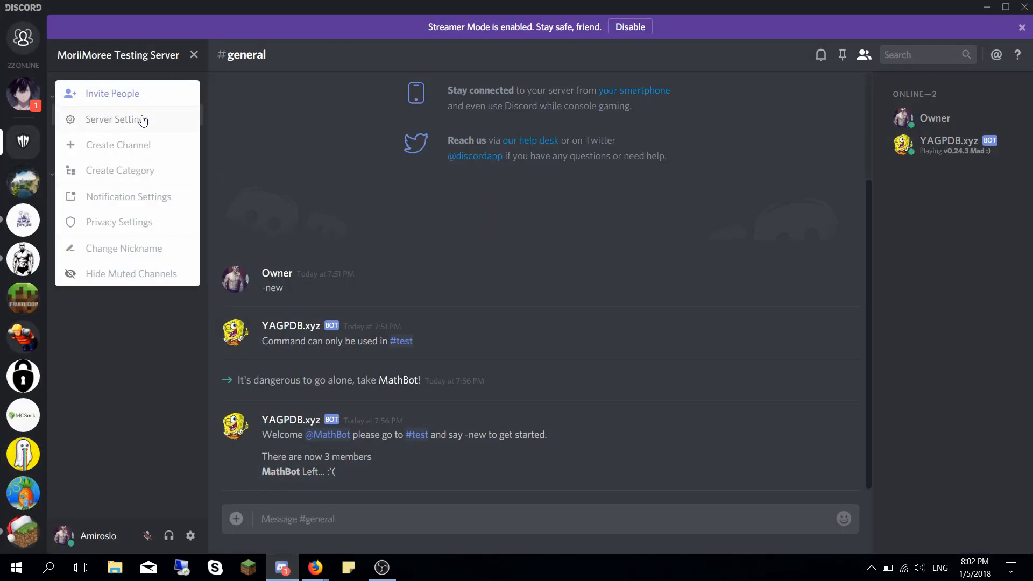
{"action": "left_click", "coordinate": [143, 119]}
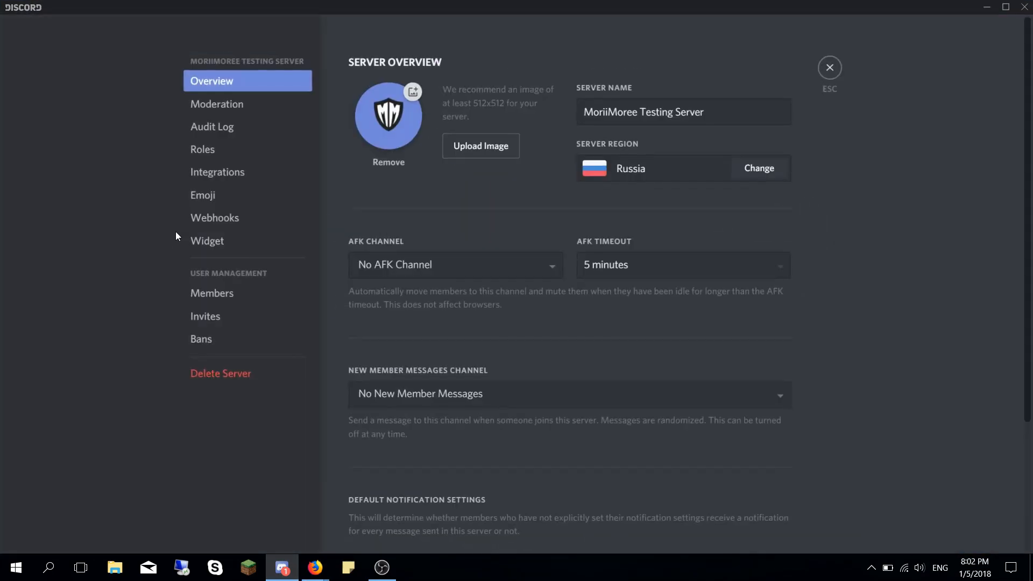
{"action": "left_click", "coordinate": [237, 154]}
{"action": "left_click", "coordinate": [455, 60]}
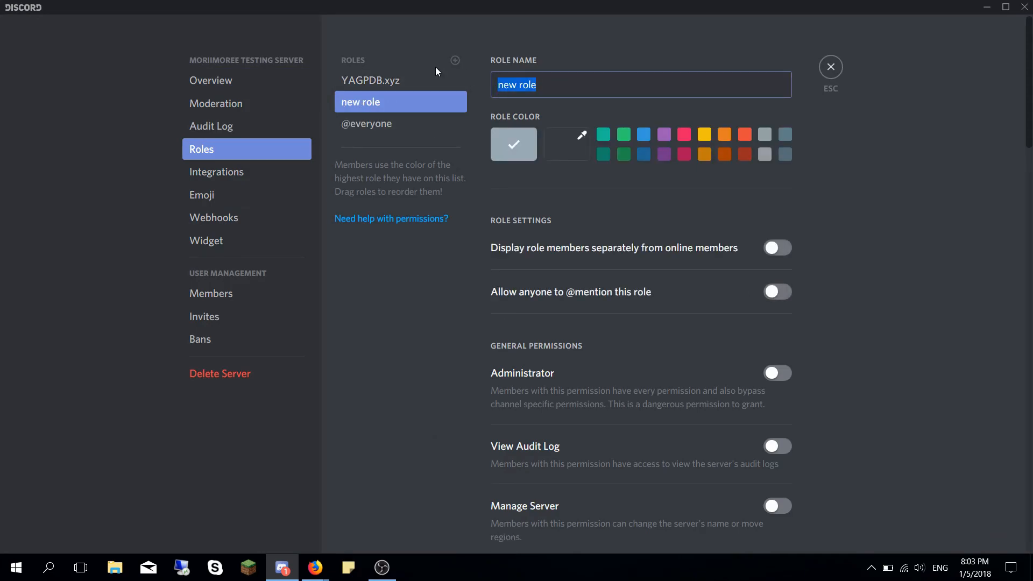
{"action": "type", "text": "Streamer"}
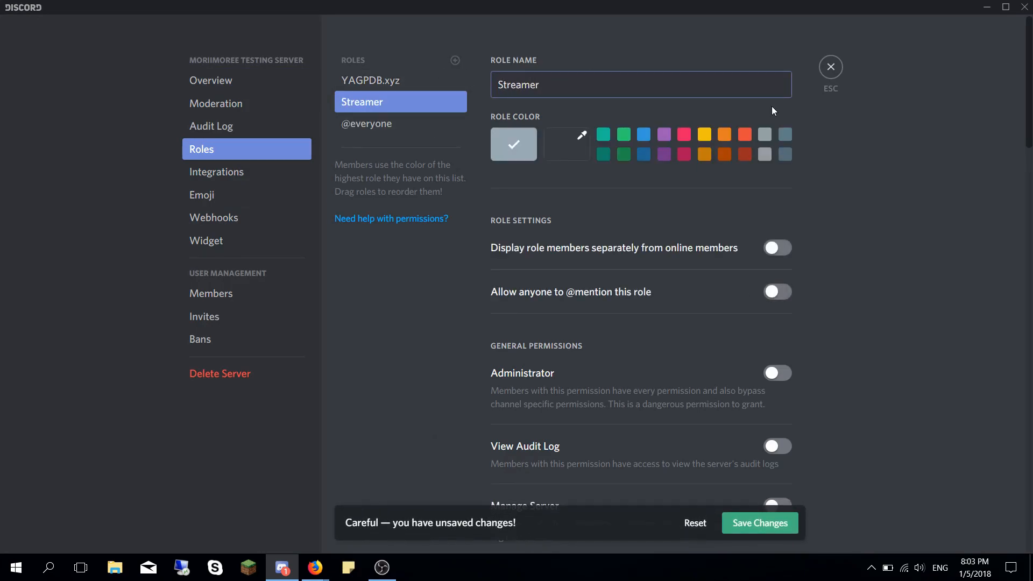
- Give the Streamer role the dark purple colour, display its members separately from online members, and save the changes
{"action": "left_click", "coordinate": [669, 156]}
{"action": "left_click", "coordinate": [773, 254]}
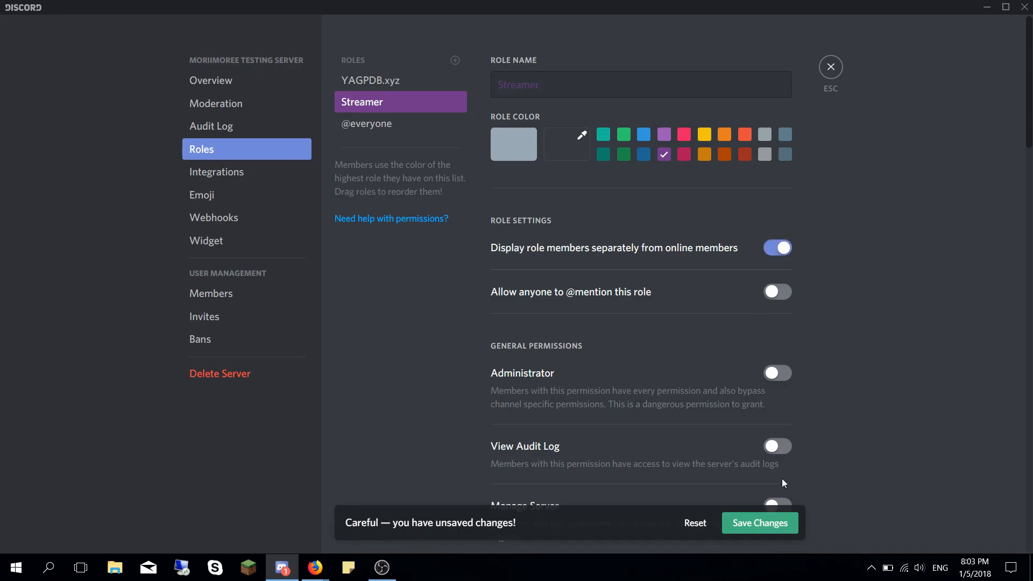
{"action": "left_click", "coordinate": [760, 523]}
{"action": "key", "text": "Escape"}
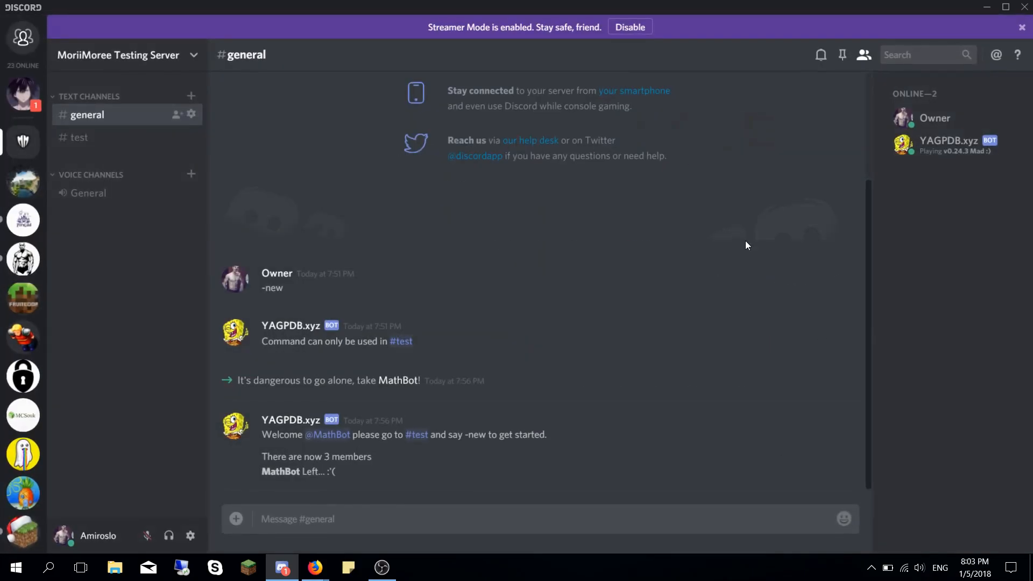
- Assign the Streamer role to the Owner member in the server's member list
{"action": "left_click", "coordinate": [928, 118]}
{"action": "left_click", "coordinate": [728, 259]}
{"action": "left_click", "coordinate": [693, 293]}
{"action": "left_click", "coordinate": [582, 241]}
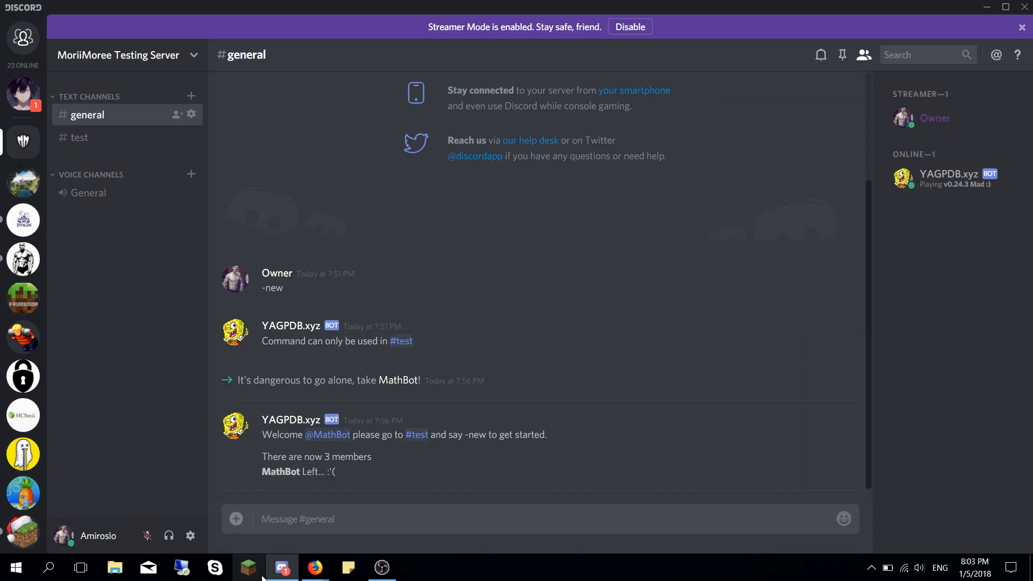
- Reload YAGPDB's Streaming page, then set the Announce Channel to #general and the Currently Streaming Role to Streamer
{"action": "left_click", "coordinate": [315, 567]}
{"action": "key", "text": "F5"}
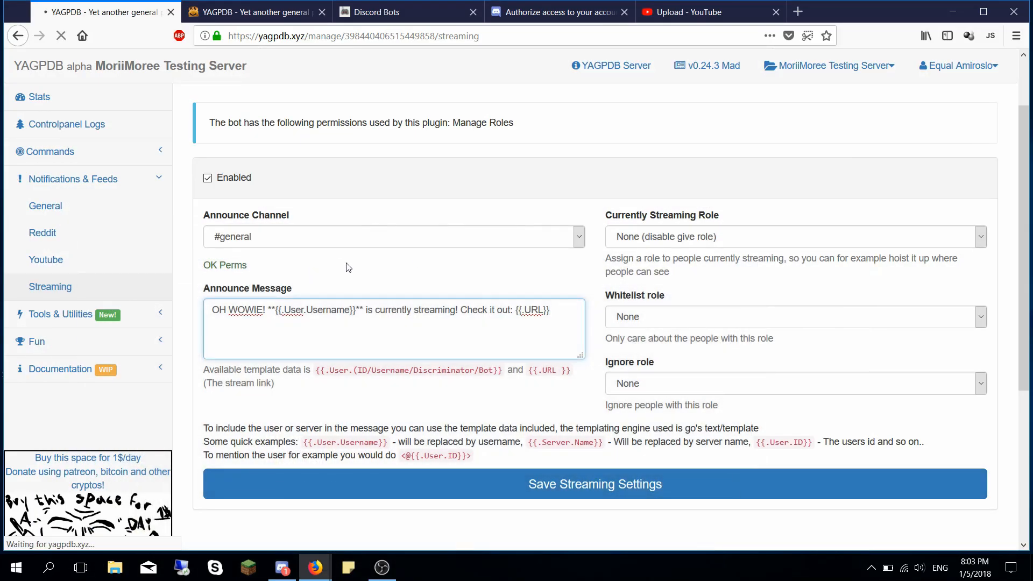
{"action": "left_click", "coordinate": [362, 233]}
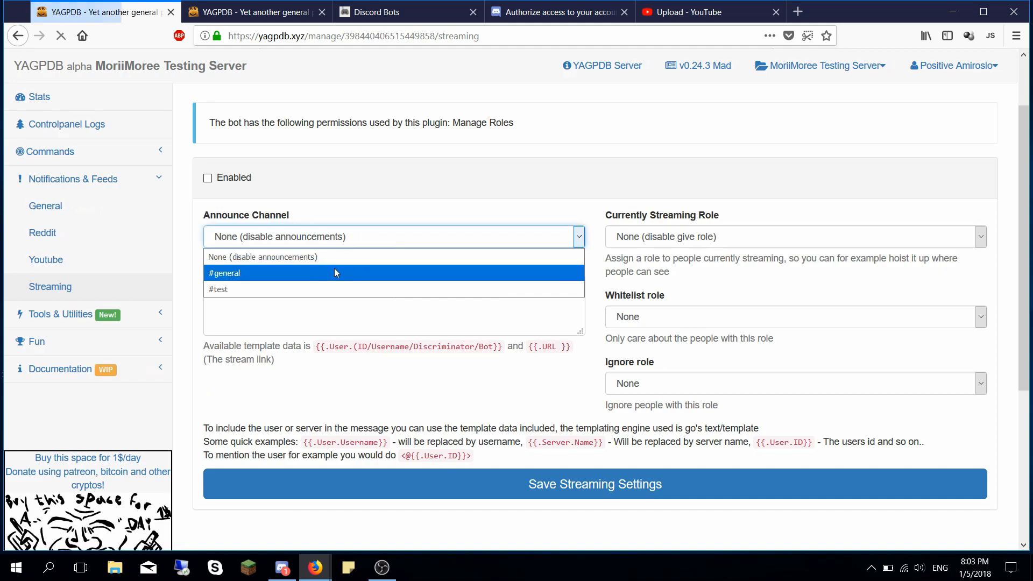
{"action": "left_click", "coordinate": [334, 269]}
{"action": "left_click", "coordinate": [610, 237]}
{"action": "left_click", "coordinate": [641, 260]}
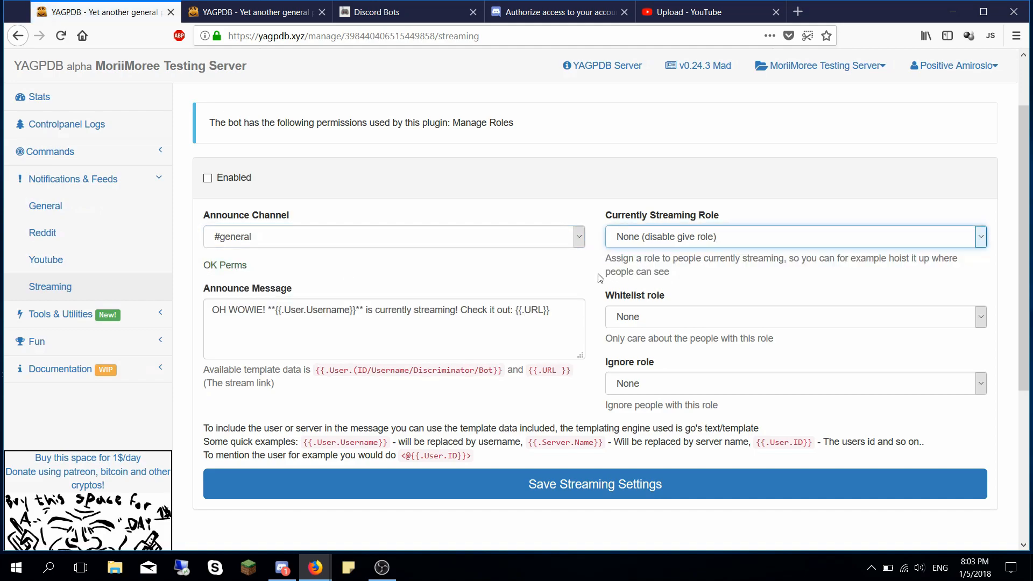
{"action": "left_click", "coordinate": [657, 231]}
{"action": "left_click", "coordinate": [661, 274]}
- Examine the Ignore role choices, the Announce Message text and the template variables available for it
{"action": "left_click", "coordinate": [657, 387]}
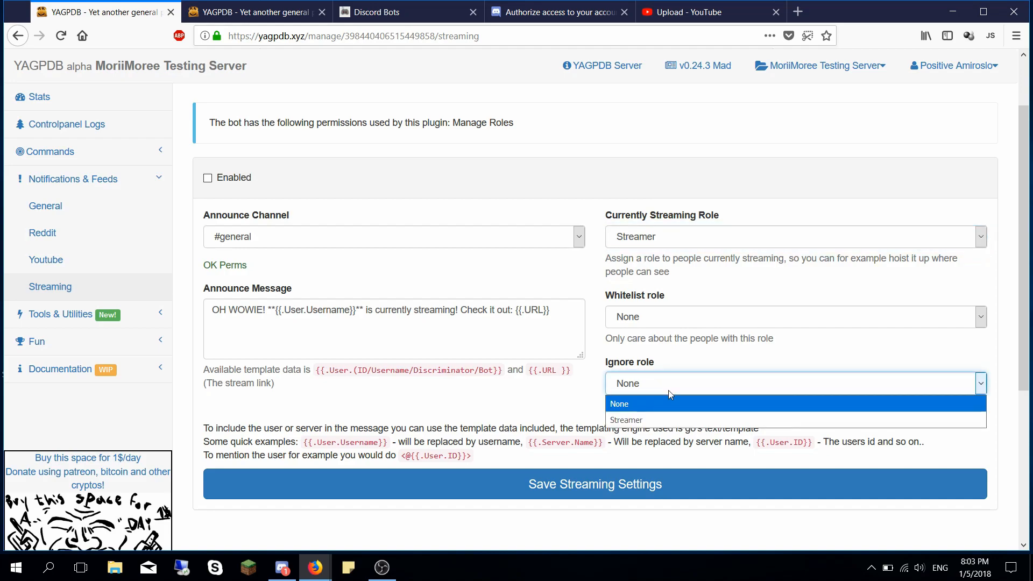
{"action": "left_click", "coordinate": [668, 388]}
{"action": "left_click", "coordinate": [668, 387]}
{"action": "left_click", "coordinate": [575, 350]}
{"action": "left_click", "coordinate": [600, 383]}
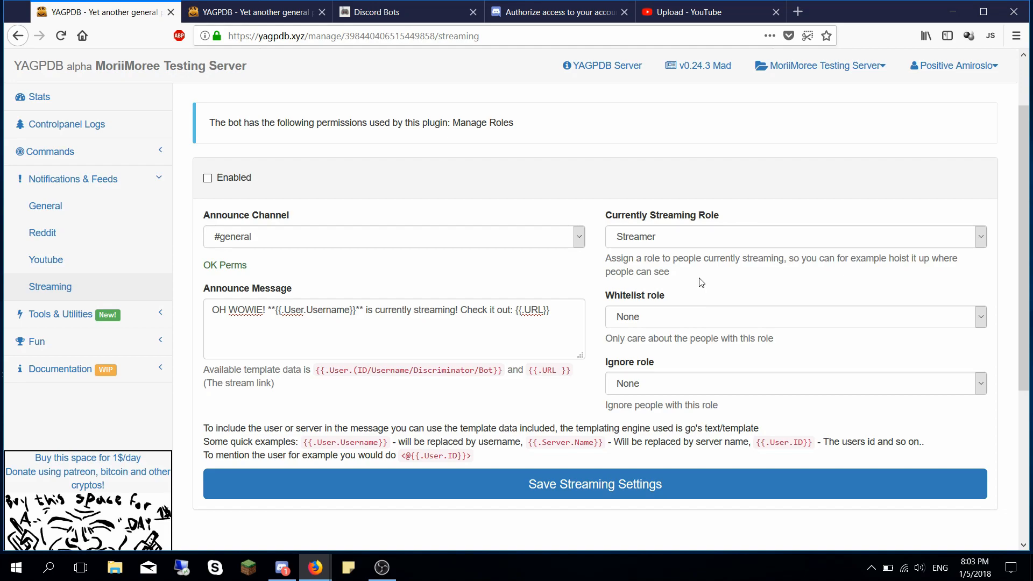
{"action": "scroll", "coordinate": [701, 282], "scroll_direction": "down", "scroll_amount": 2}
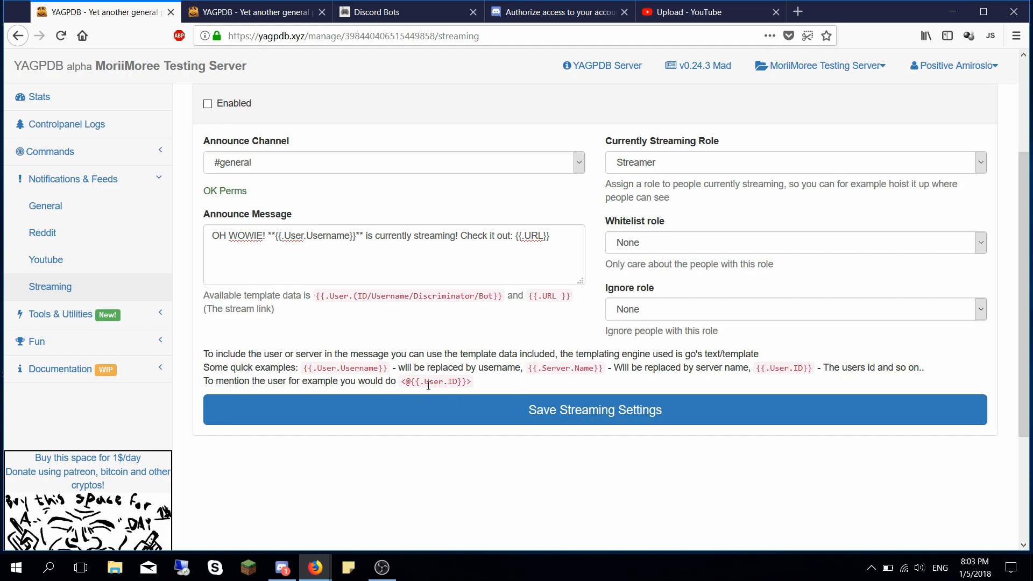
{"action": "left_click", "coordinate": [360, 265]}
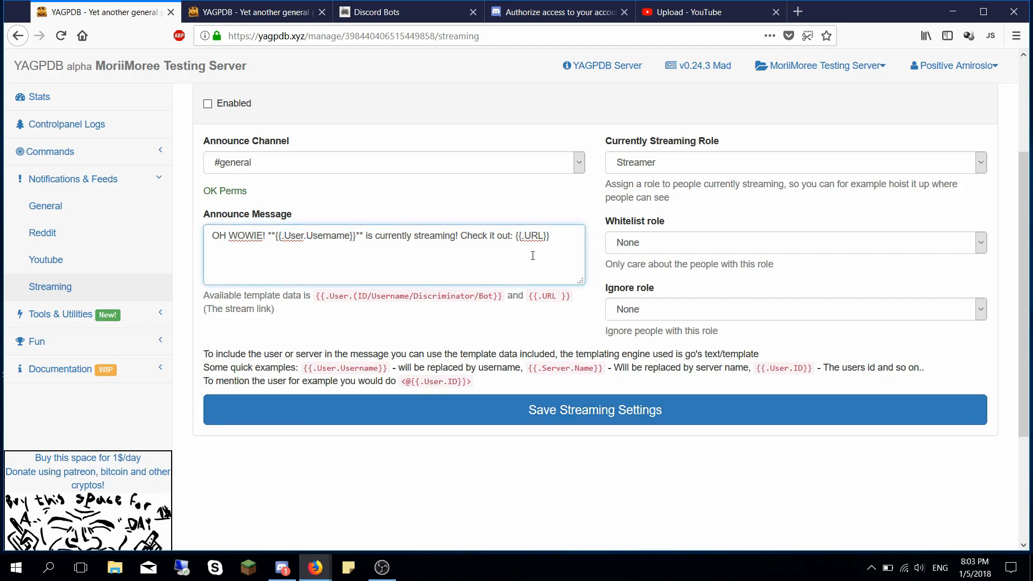
{"action": "left_click_drag", "start_coordinate": [563, 238], "coordinate": [228, 237]}
- Save the streaming settings, enable the Streaming plugin and save the settings again
{"action": "left_click", "coordinate": [510, 408]}
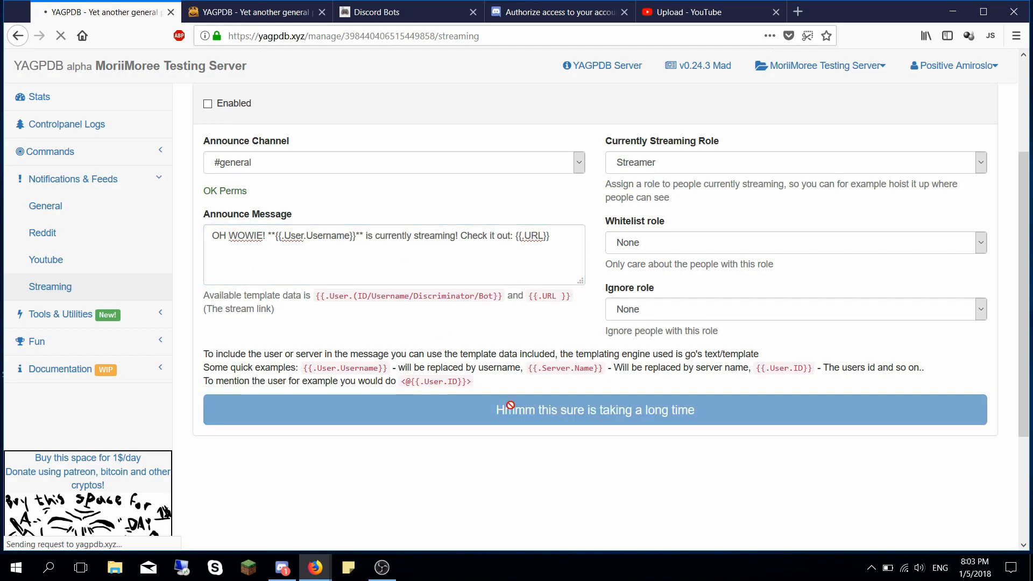
{"action": "left_click", "coordinate": [240, 303]}
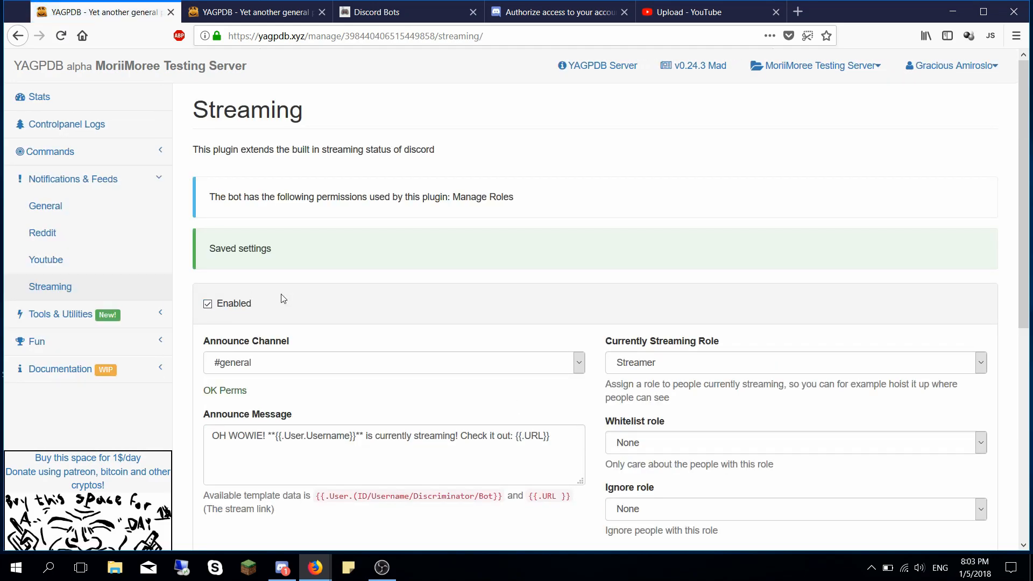
{"action": "scroll", "coordinate": [396, 364], "scroll_direction": "down", "scroll_amount": 5}
{"action": "left_click", "coordinate": [404, 322]}
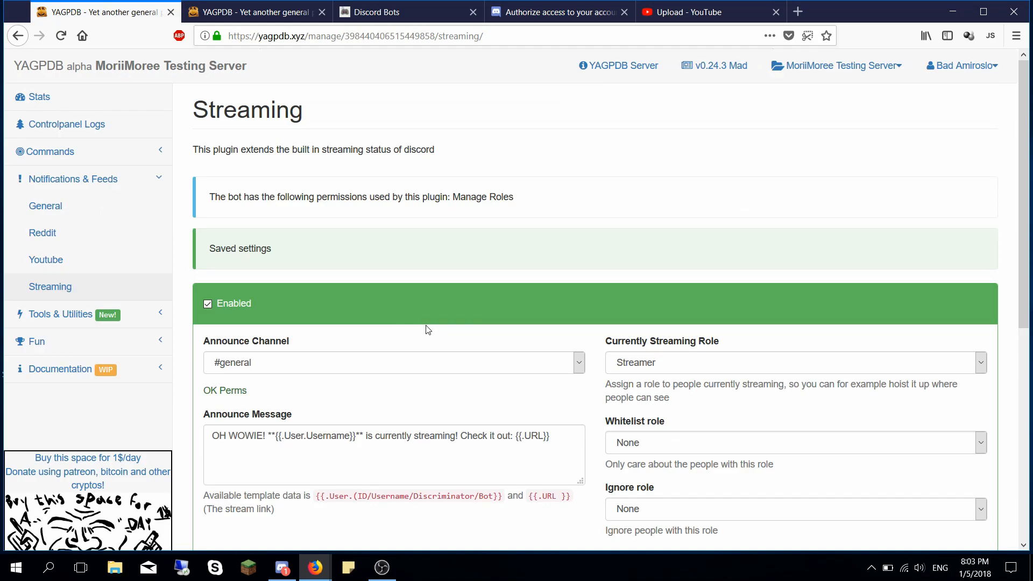
{"action": "scroll", "coordinate": [428, 329], "scroll_direction": "down", "scroll_amount": 4}
- Switch to Discord, disable Streamer Mode and view the Owner member's profile card and assigned role
{"action": "left_click", "coordinate": [291, 571]}
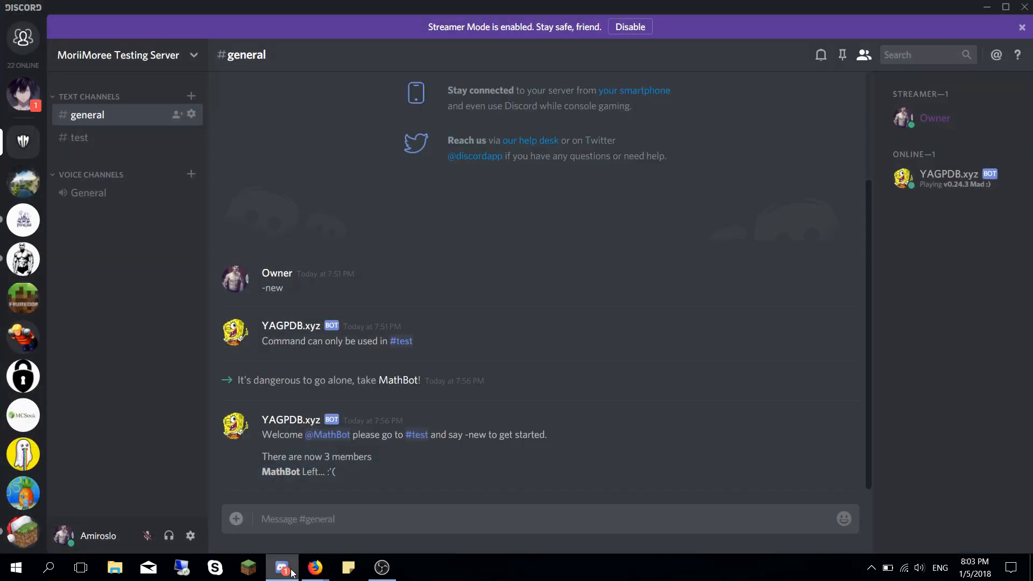
{"action": "left_click", "coordinate": [631, 27]}
{"action": "left_click", "coordinate": [950, 97]}
{"action": "left_click", "coordinate": [952, 100]}
{"action": "left_click", "coordinate": [954, 101]}
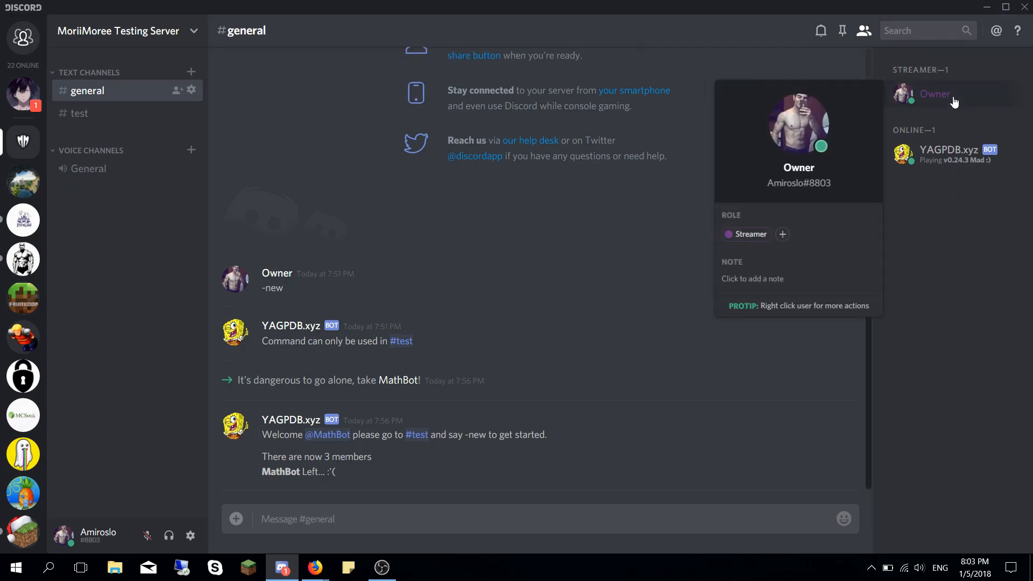
{"action": "right_click", "coordinate": [953, 102]}
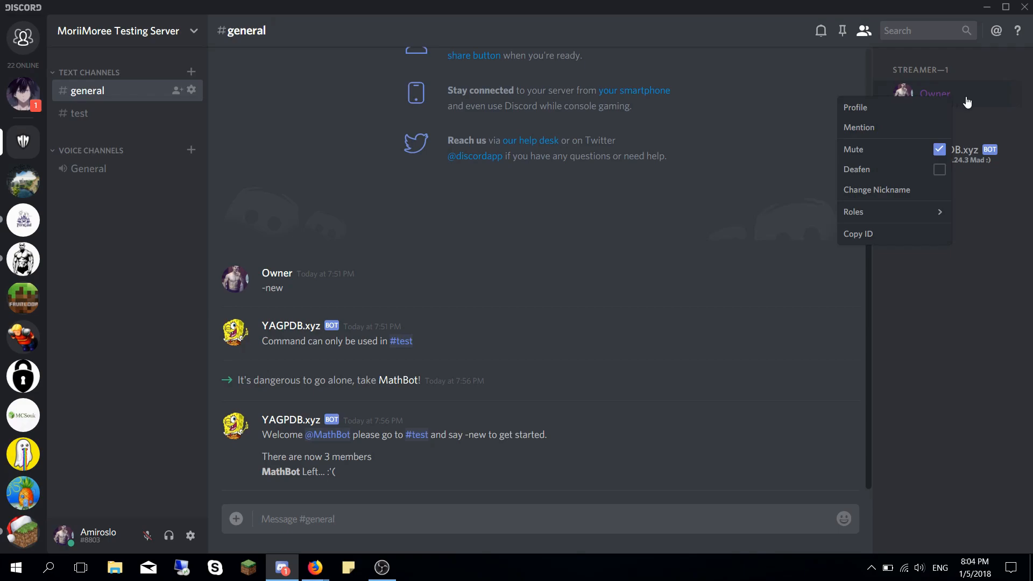
{"action": "left_click", "coordinate": [963, 106]}
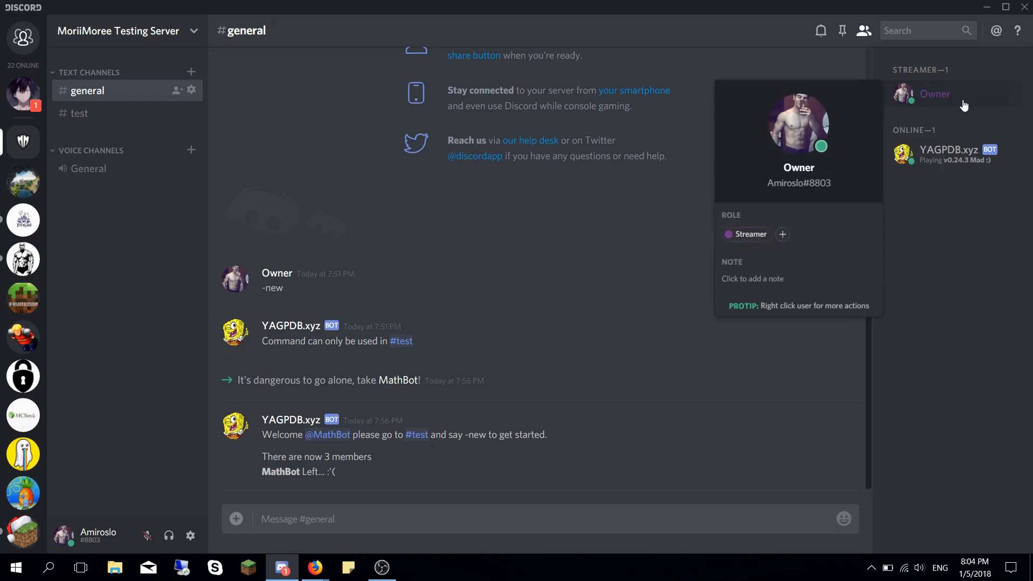
- Enable Streamer Mode in the Discord user settings and close the settings
{"action": "left_click", "coordinate": [23, 36]}
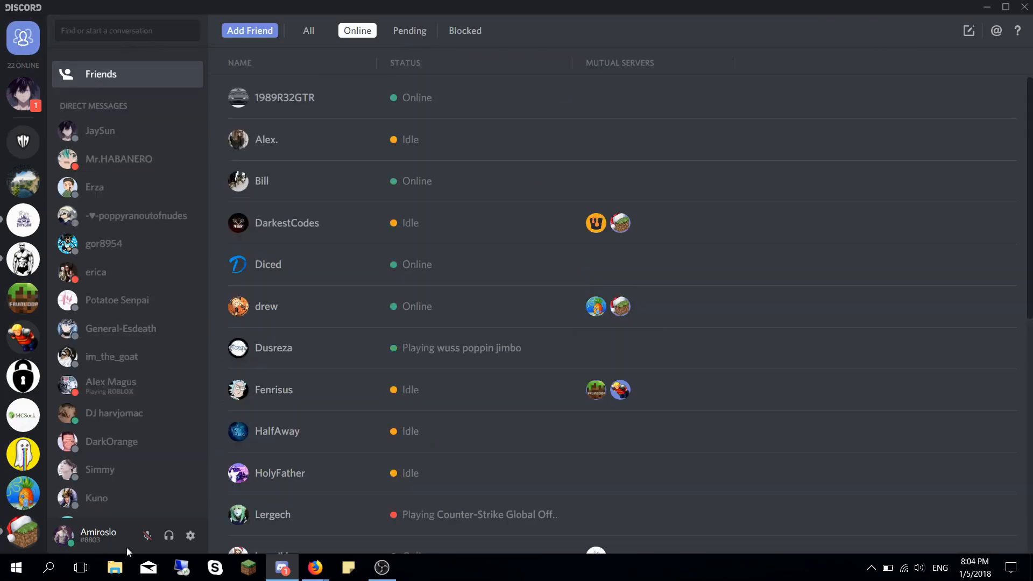
{"action": "left_click", "coordinate": [191, 535]}
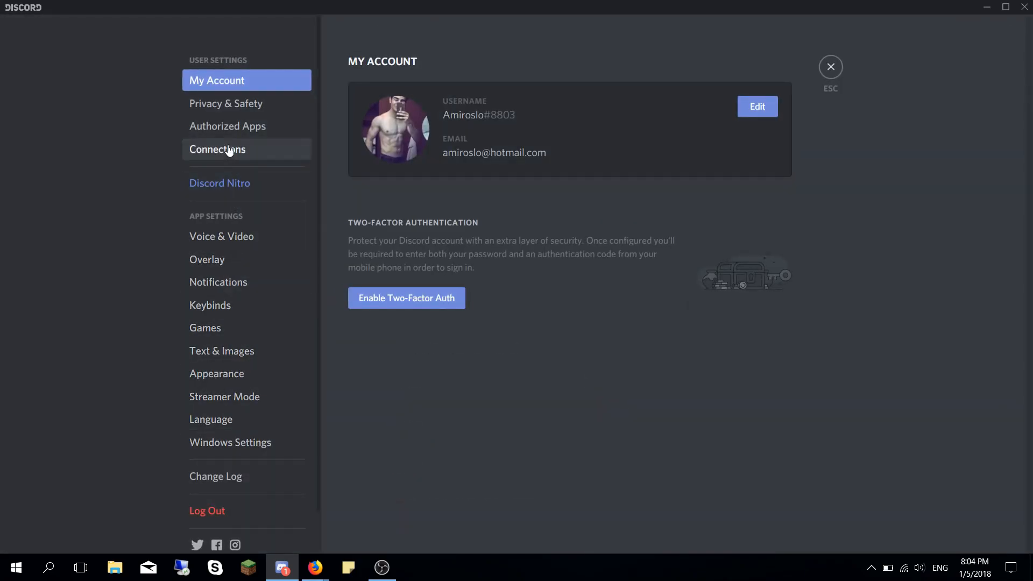
{"action": "left_click", "coordinate": [253, 393]}
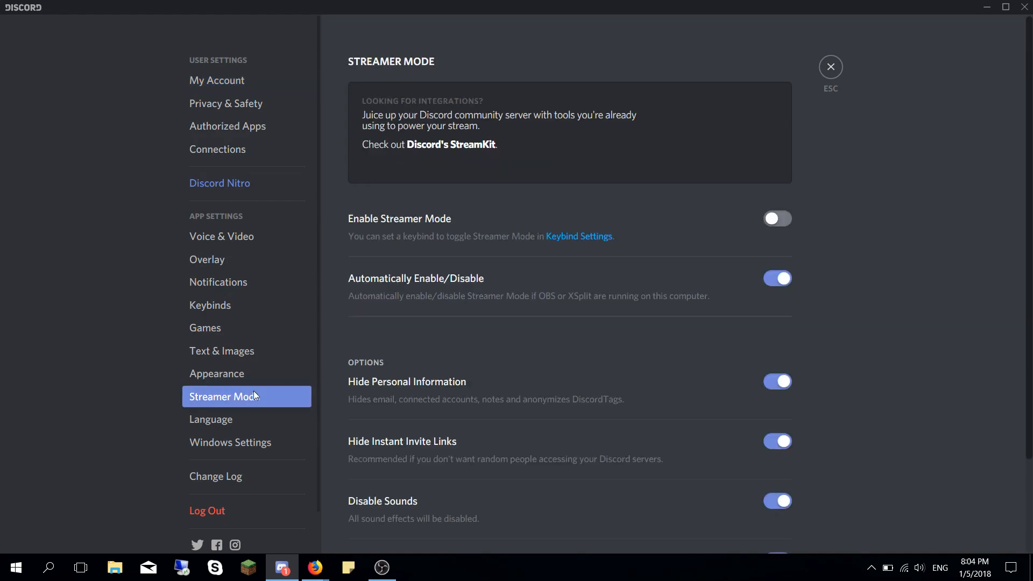
{"action": "left_click", "coordinate": [773, 224]}
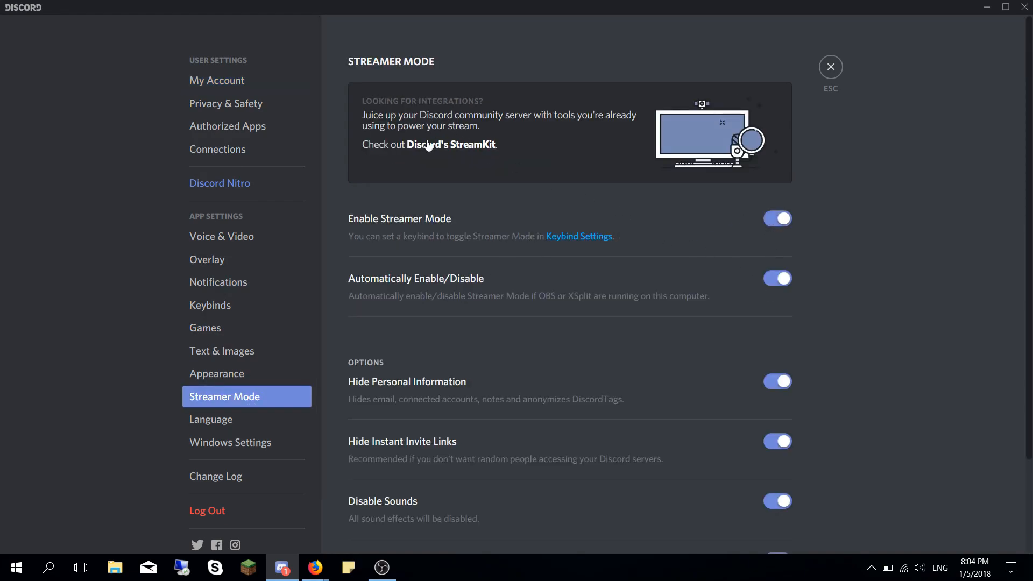
{"action": "scroll", "coordinate": [457, 212], "scroll_direction": "down", "scroll_amount": 2}
{"action": "scroll", "coordinate": [543, 289], "scroll_direction": "up", "scroll_amount": 2}
{"action": "left_click", "coordinate": [825, 74]}
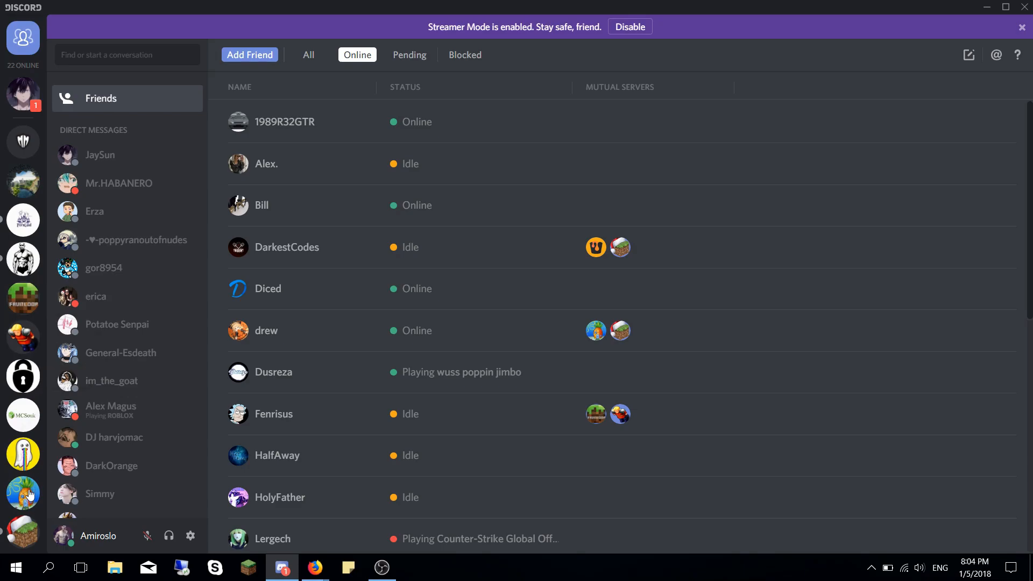
- Return to the MoriiMoree Testing Server and check the Owner member's profile card with Streamer Mode on
{"action": "left_click", "coordinate": [17, 145]}
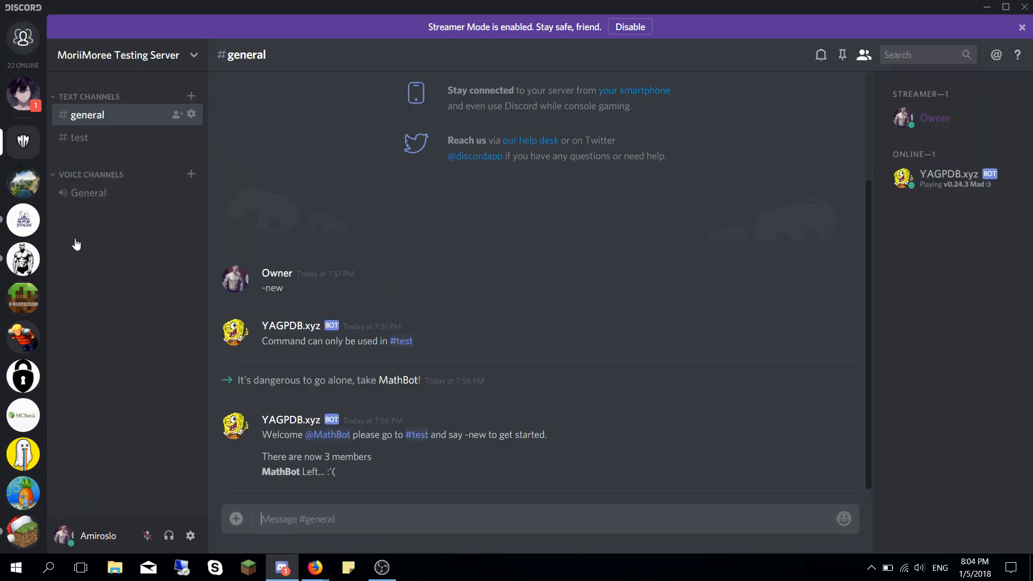
{"action": "left_click", "coordinate": [925, 118]}
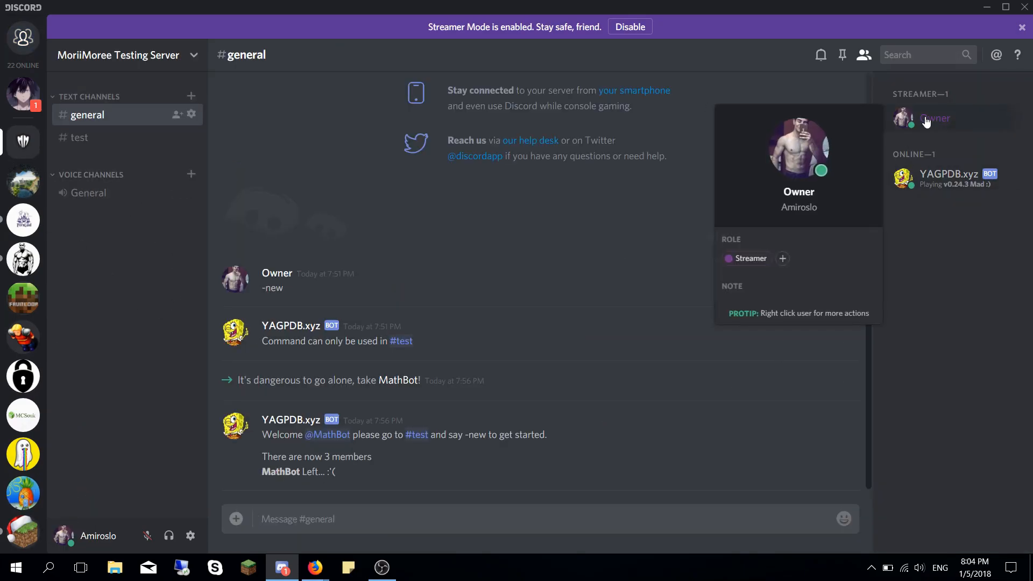
{"action": "left_click", "coordinate": [776, 268]}
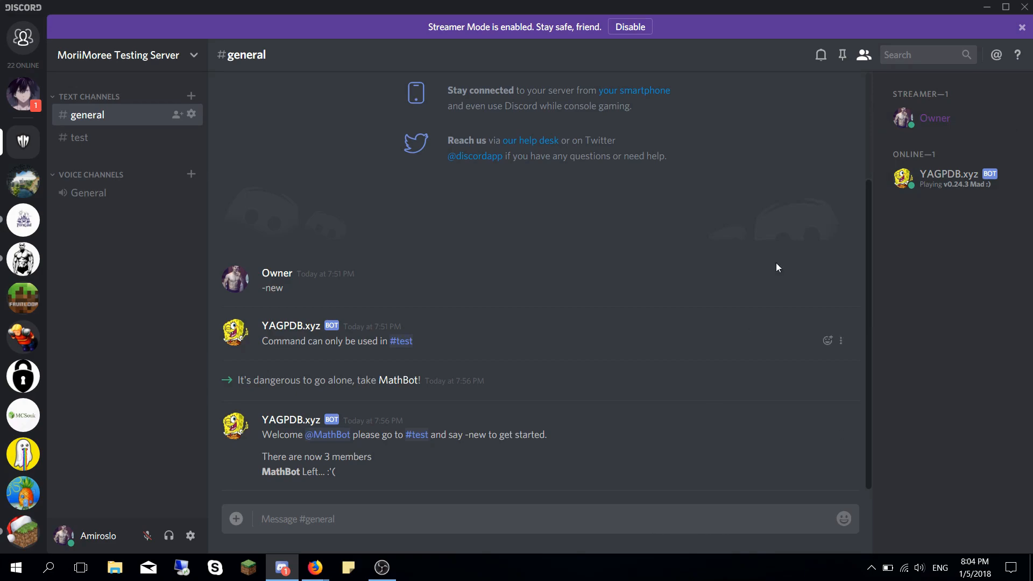
- Switch back to YAGPDB's Streaming page, review its configured options and briefly check the OBS window
{"action": "left_click", "coordinate": [987, 6]}
{"action": "scroll", "coordinate": [344, 226], "scroll_direction": "up", "scroll_amount": 3}
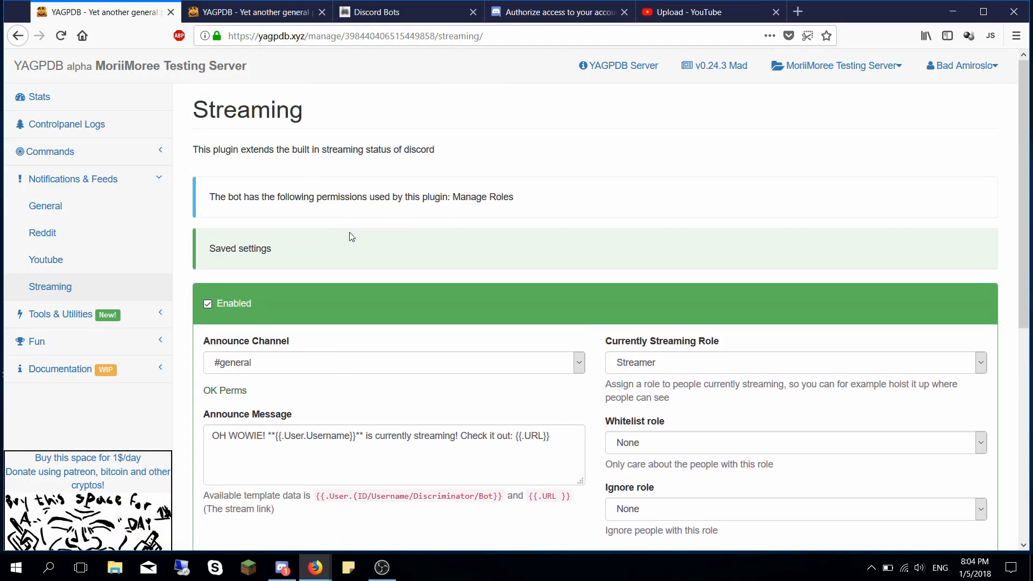
{"action": "left_click_drag", "start_coordinate": [264, 151], "coordinate": [298, 153]}
{"action": "left_click", "coordinate": [362, 164]}
{"action": "scroll", "coordinate": [437, 232], "scroll_direction": "down", "scroll_amount": 1}
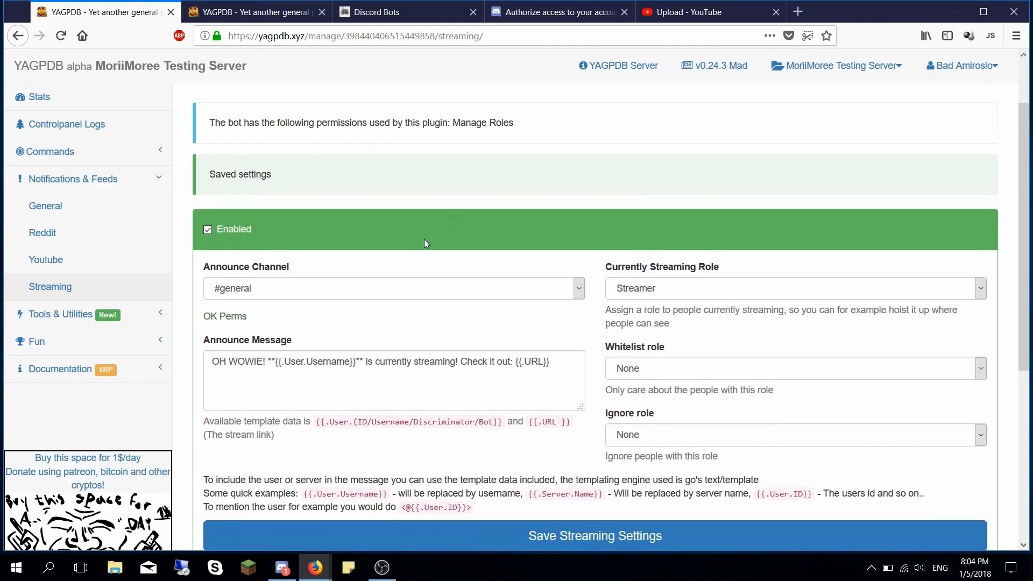
{"action": "scroll", "coordinate": [326, 229], "scroll_direction": "down", "scroll_amount": 2}
{"action": "left_click", "coordinate": [450, 414]}
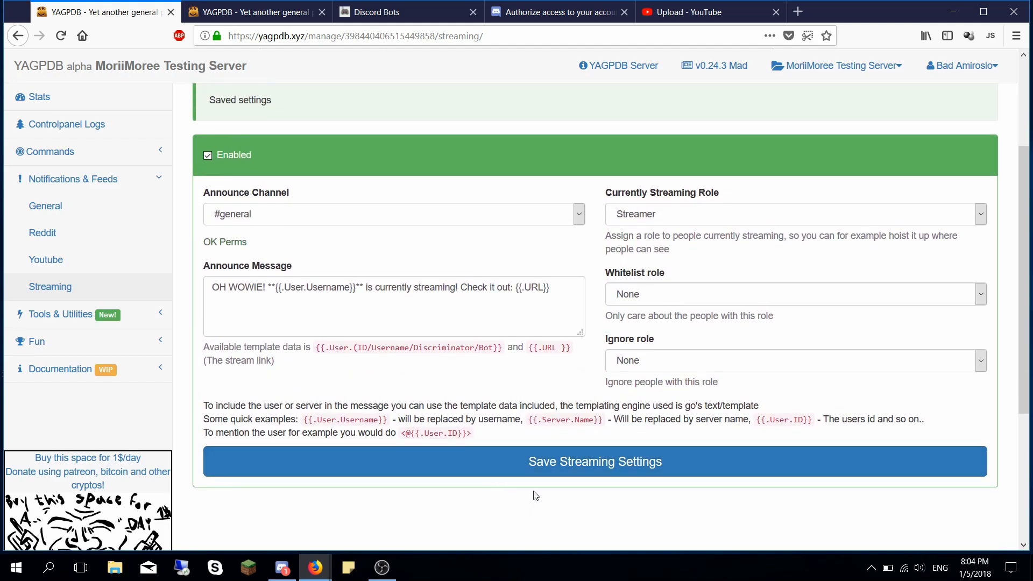
{"action": "left_click", "coordinate": [393, 575]}
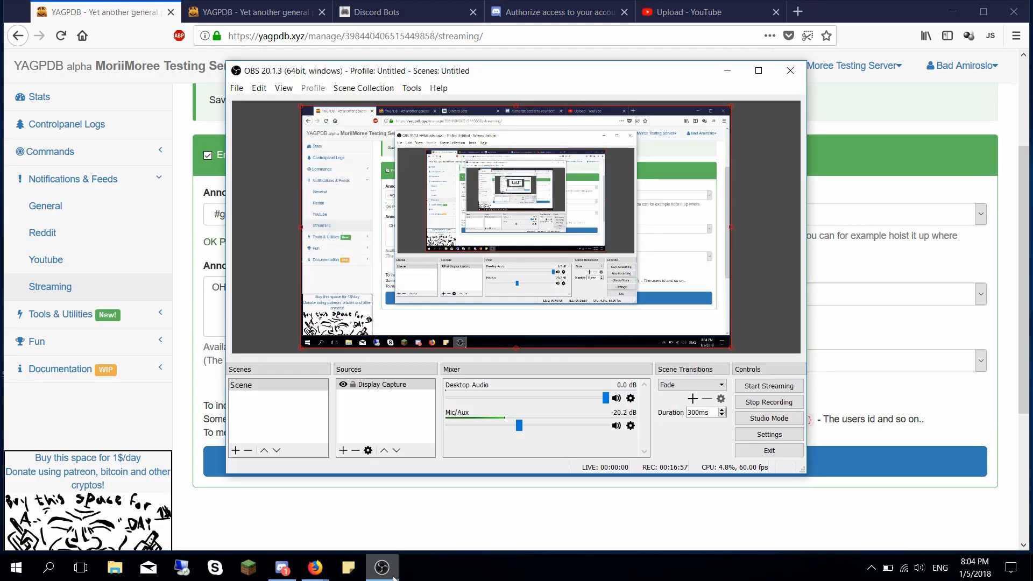
{"action": "left_click", "coordinate": [382, 567]}
- Disable the Streaming plugin and save the streaming settings
{"action": "scroll", "coordinate": [260, 212], "scroll_direction": "up", "scroll_amount": 3}
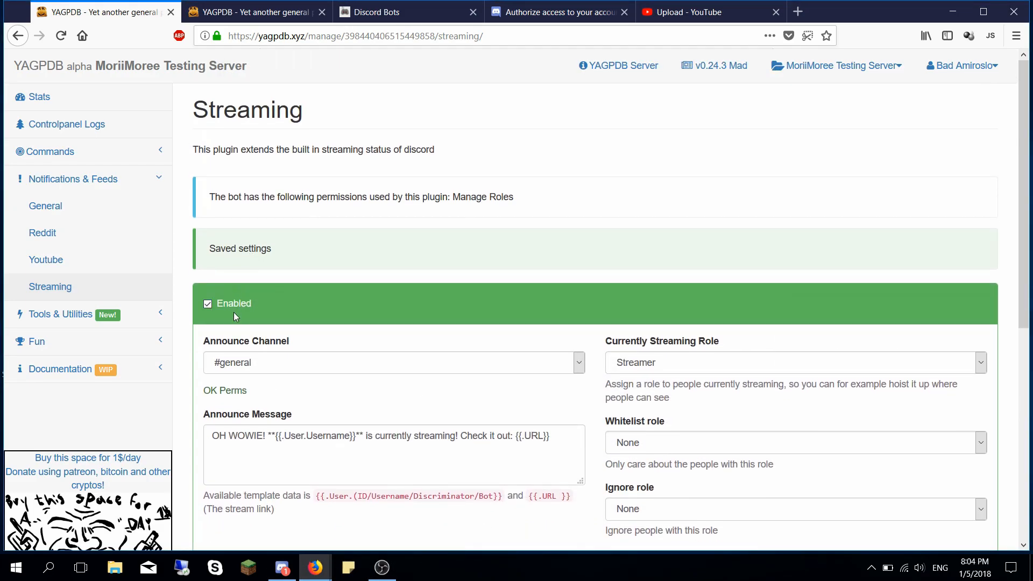
{"action": "scroll", "coordinate": [235, 314], "scroll_direction": "down", "scroll_amount": 6}
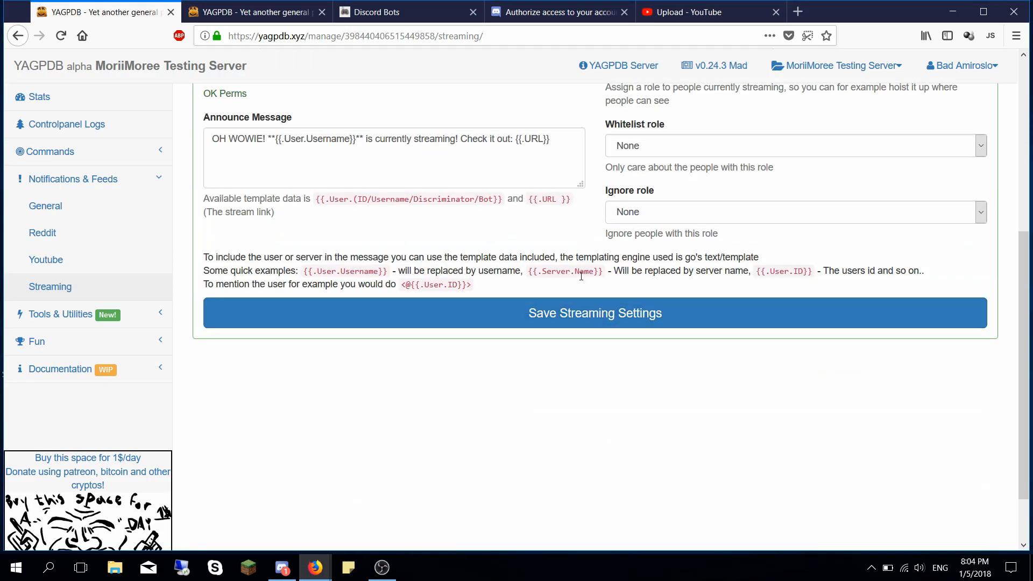
{"action": "left_click", "coordinate": [562, 332]}
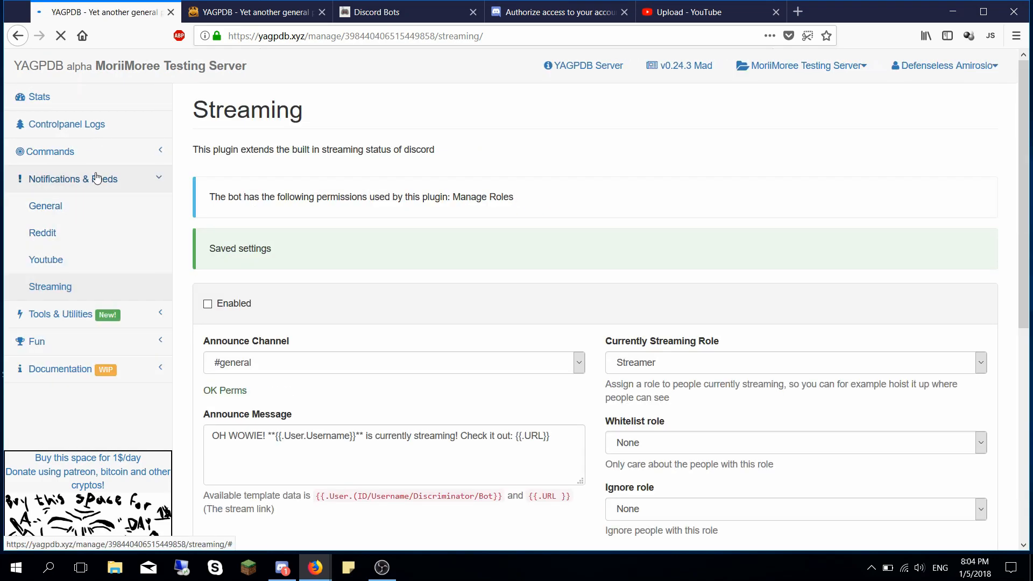
- Open the Moderation page of Tools & Utilities and look through its Misc, mute, kick, ban and warn sections
{"action": "left_click", "coordinate": [93, 318]}
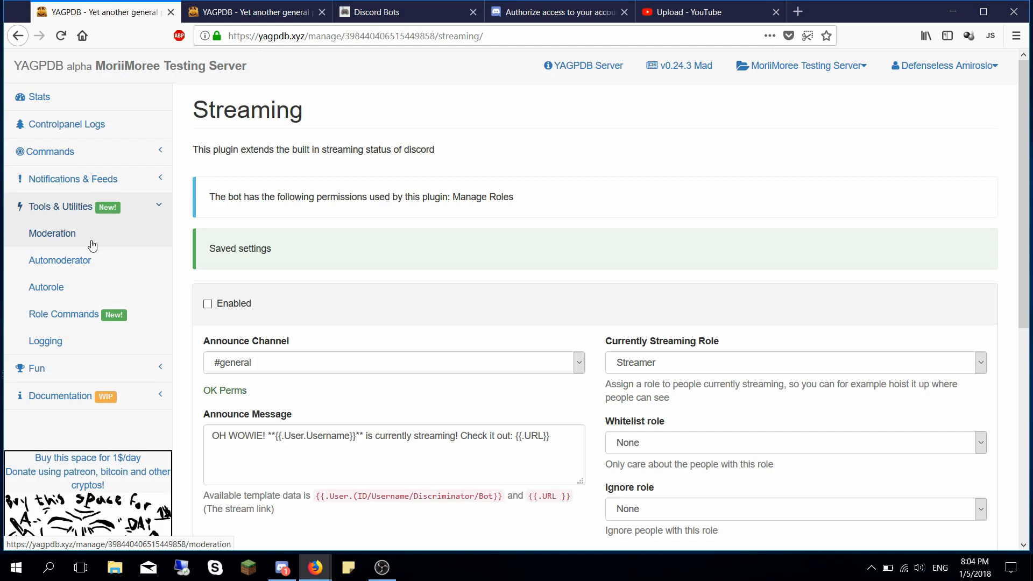
{"action": "left_click", "coordinate": [93, 245]}
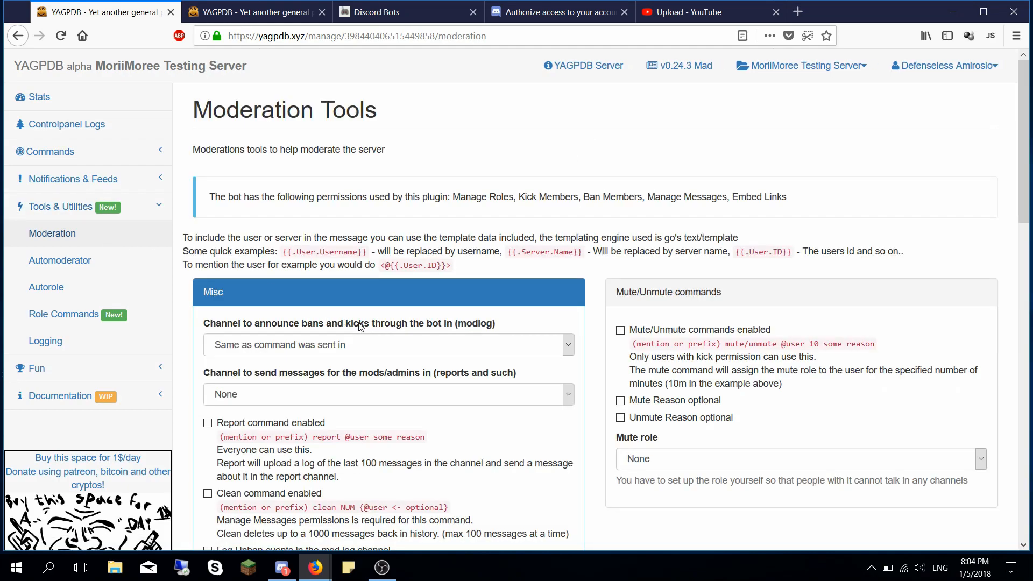
{"action": "scroll", "coordinate": [359, 328], "scroll_direction": "down", "scroll_amount": 3}
{"action": "scroll", "coordinate": [342, 320], "scroll_direction": "up", "scroll_amount": 3}
{"action": "scroll", "coordinate": [342, 320], "scroll_direction": "down", "scroll_amount": 20}
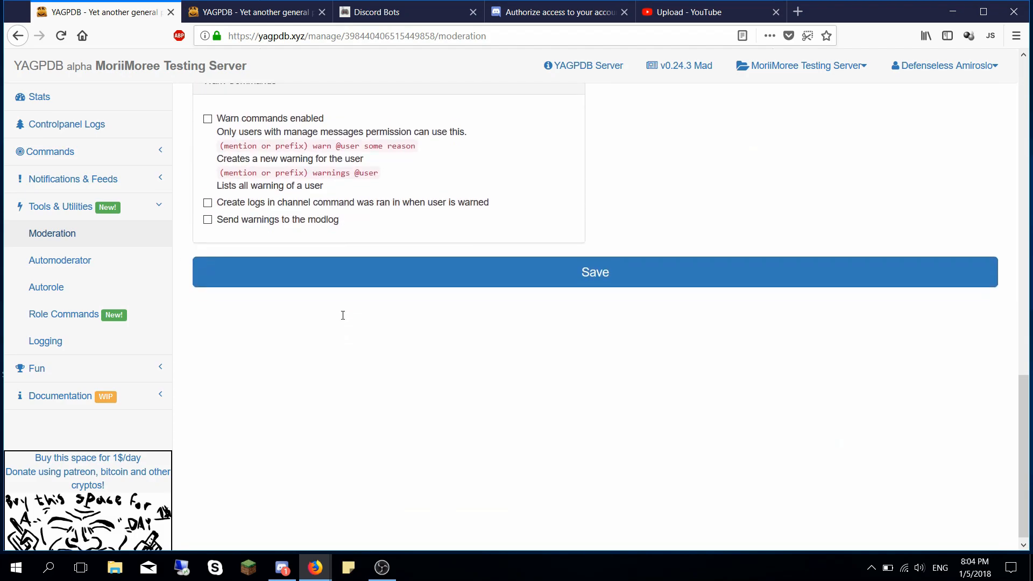
{"action": "scroll", "coordinate": [342, 319], "scroll_direction": "up", "scroll_amount": 20}
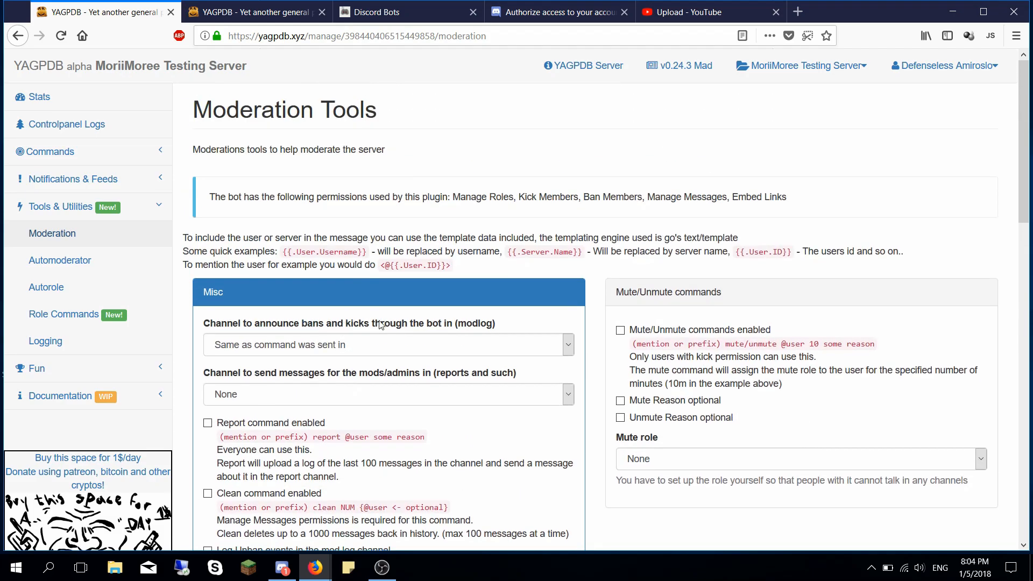
{"action": "scroll", "coordinate": [331, 256], "scroll_direction": "down", "scroll_amount": 5}
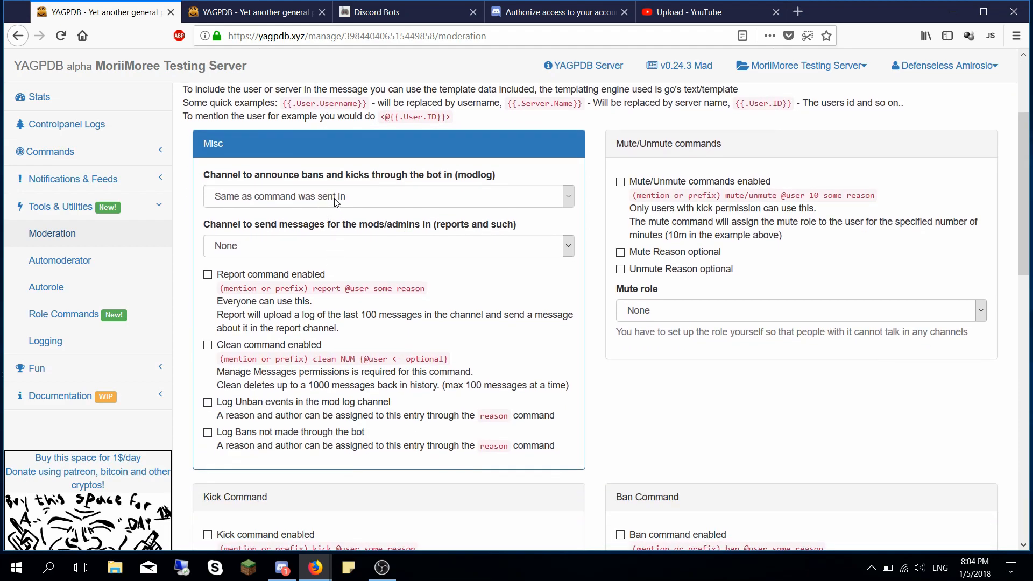
- Switch to Discord and create a text channel named logs in the testing server
{"action": "left_click", "coordinate": [283, 567]}
{"action": "left_click", "coordinate": [149, 67]}
{"action": "left_click", "coordinate": [149, 67]}
{"action": "left_click", "coordinate": [191, 95]}
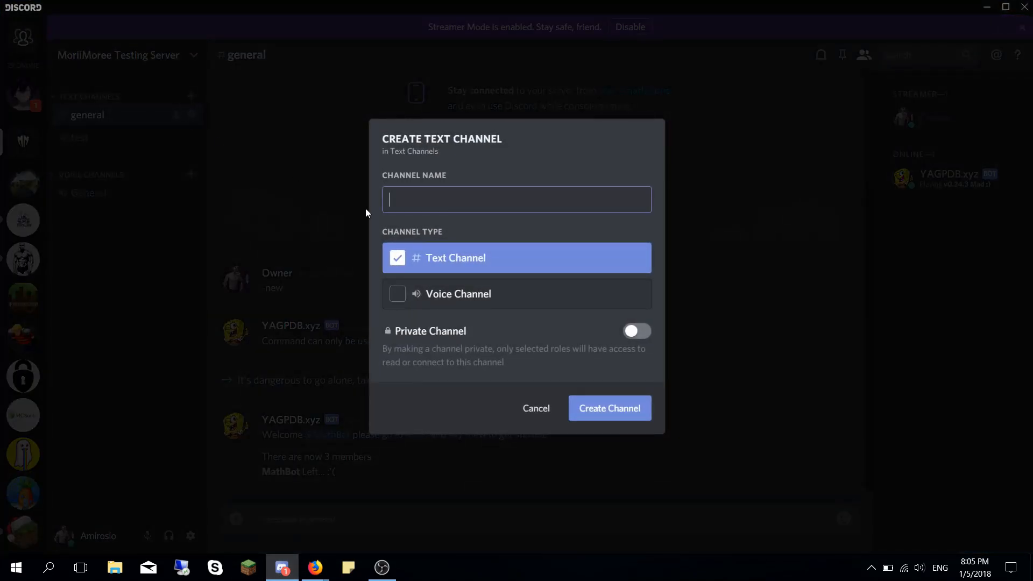
{"action": "type", "text": "logs"}
{"action": "left_click", "coordinate": [590, 409]}
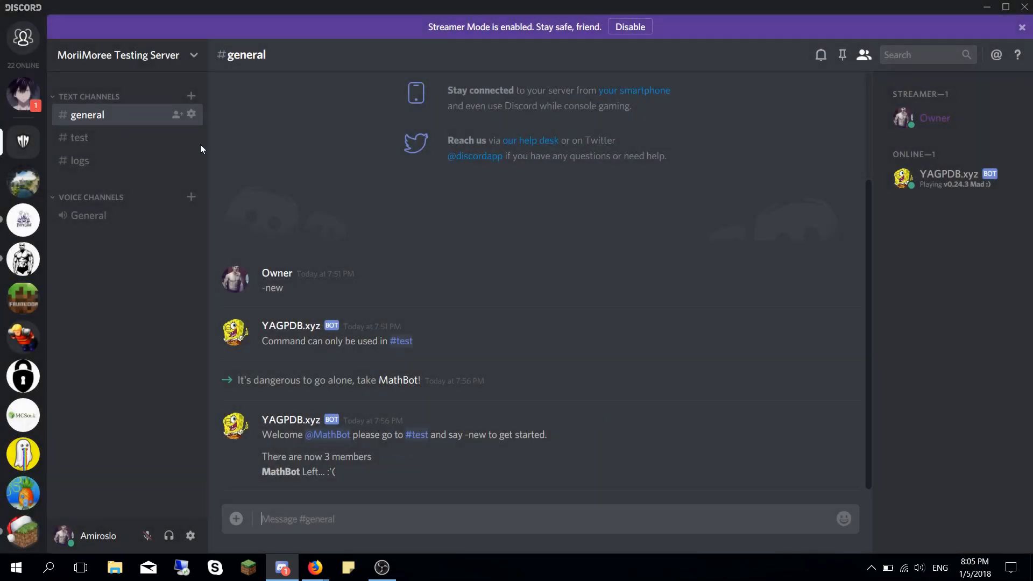
{"action": "left_click", "coordinate": [143, 162]}
{"action": "left_click", "coordinate": [194, 160]}
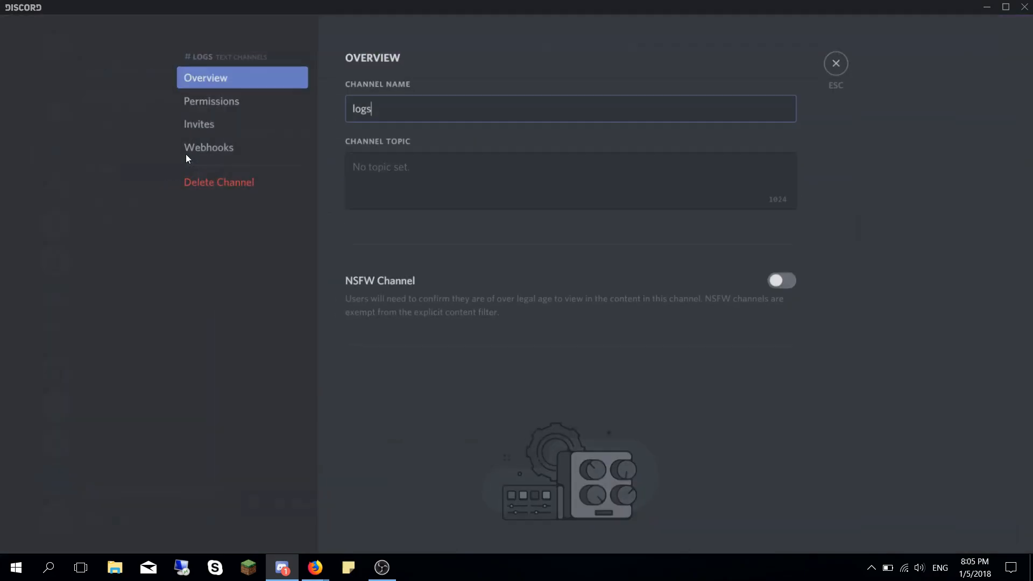
{"action": "left_click", "coordinate": [211, 103]}
{"action": "left_click", "coordinate": [720, 375]}
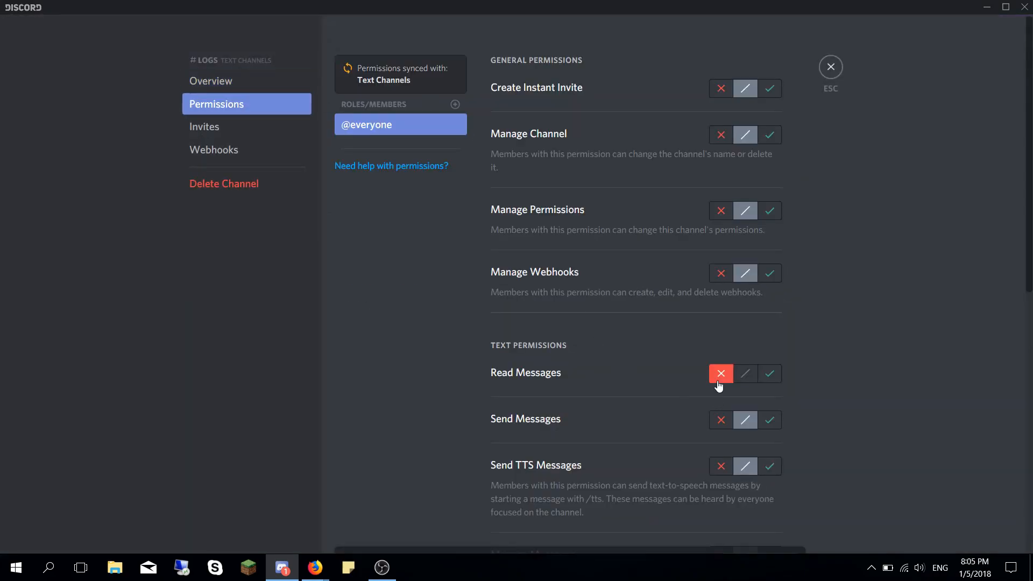
{"action": "left_click", "coordinate": [759, 523]}
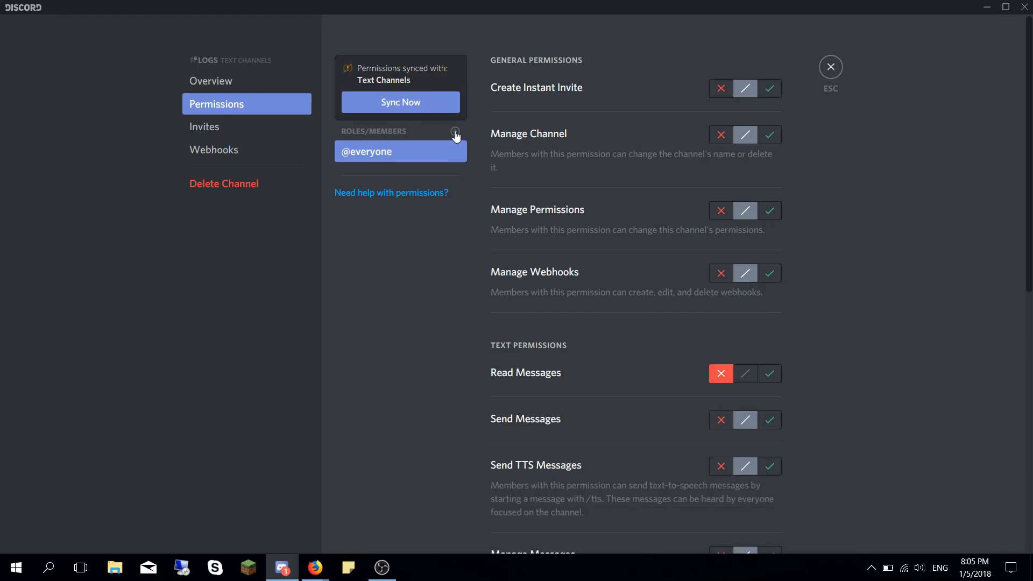
- Add the YAGPDB.xyz bot to the logs channel's permissions, allow it Send Messages and Read Messages, save, and close the channel settings
{"action": "left_click", "coordinate": [455, 132]}
{"action": "left_click", "coordinate": [409, 349]}
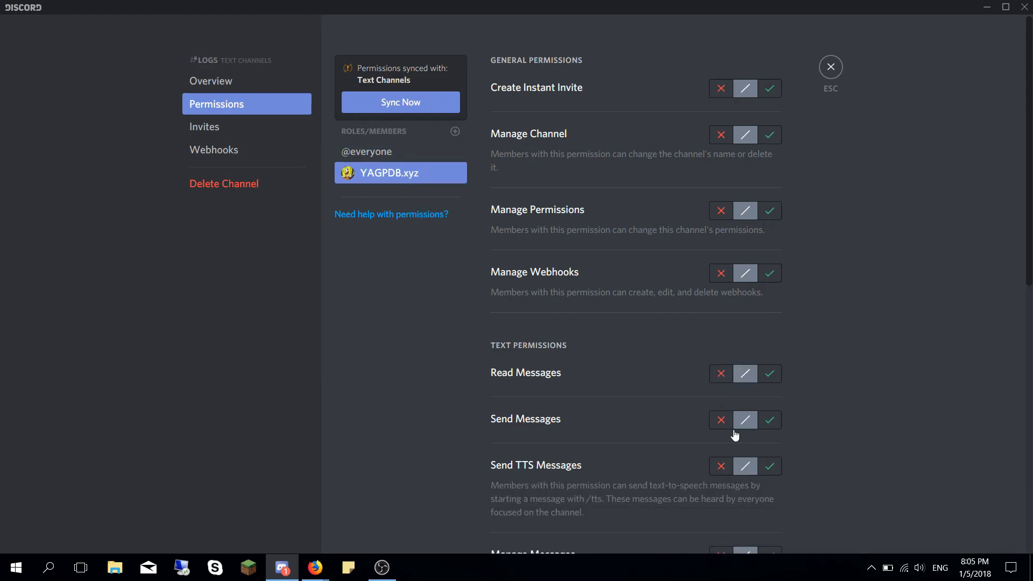
{"action": "left_click", "coordinate": [770, 421]}
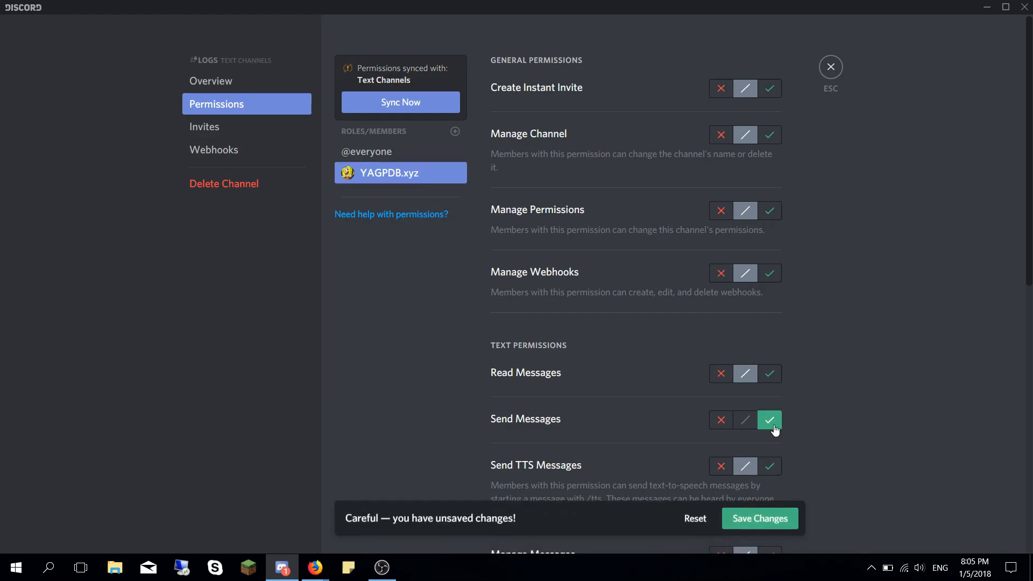
{"action": "left_click", "coordinate": [759, 523]}
{"action": "scroll", "coordinate": [721, 422], "scroll_direction": "down", "scroll_amount": 3}
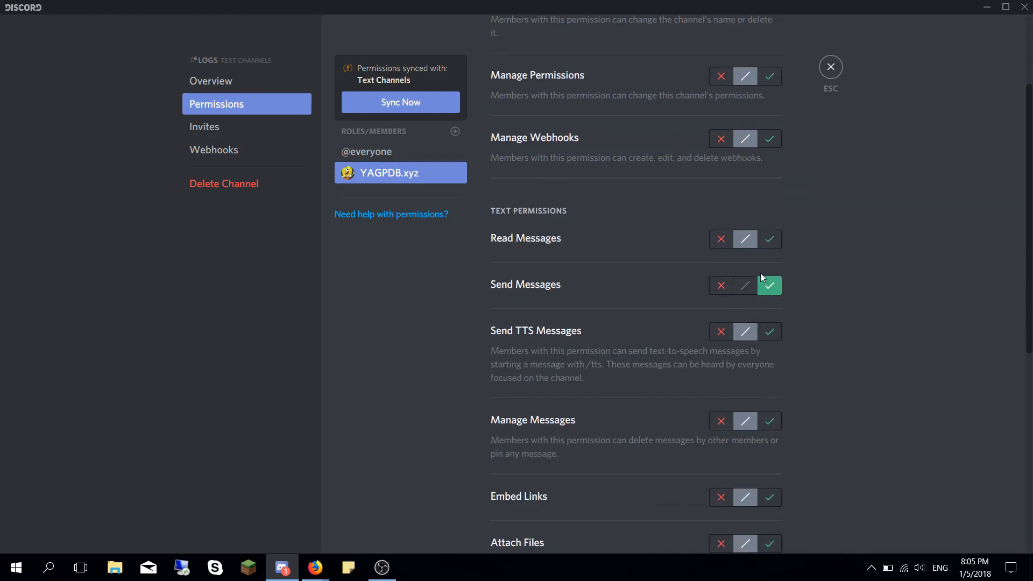
{"action": "left_click", "coordinate": [769, 239]}
{"action": "left_click", "coordinate": [756, 523]}
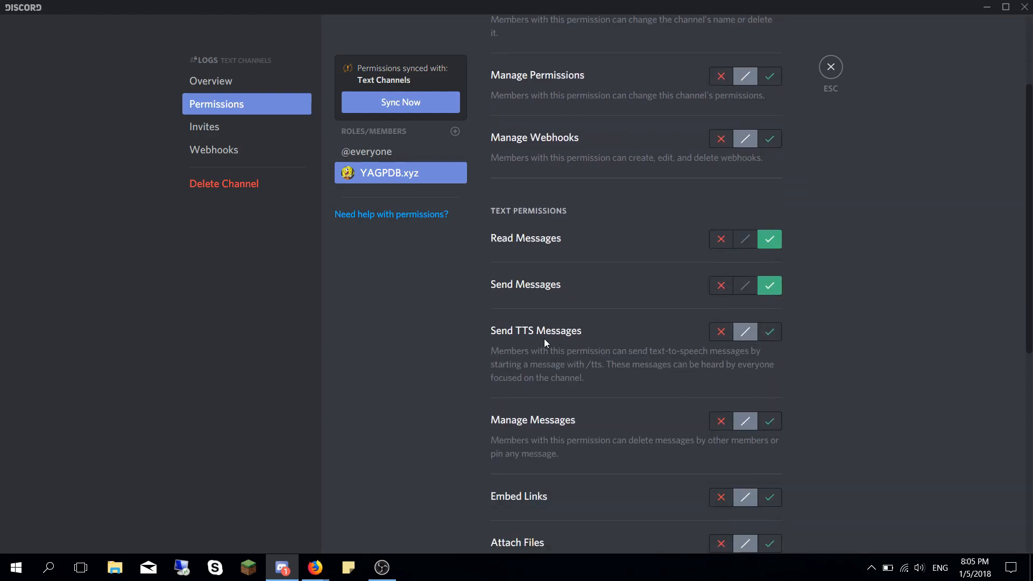
{"action": "scroll", "coordinate": [635, 403], "scroll_direction": "down", "scroll_amount": 7}
{"action": "key", "text": "Escape"}
{"action": "left_click", "coordinate": [958, 182]}
{"action": "left_click", "coordinate": [986, 283]}
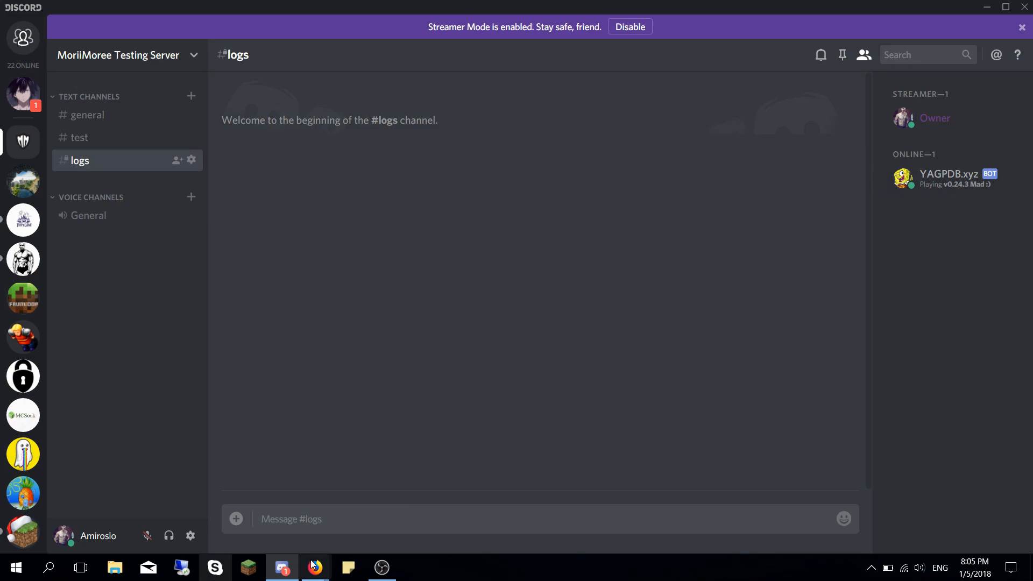
- Switch to YAGPDB's Moderation page in the browser, reload it and set the modlog channel for bans and kicks to #logs
{"action": "left_click", "coordinate": [289, 573]}
{"action": "left_click", "coordinate": [309, 195]}
{"action": "left_click", "coordinate": [309, 195]}
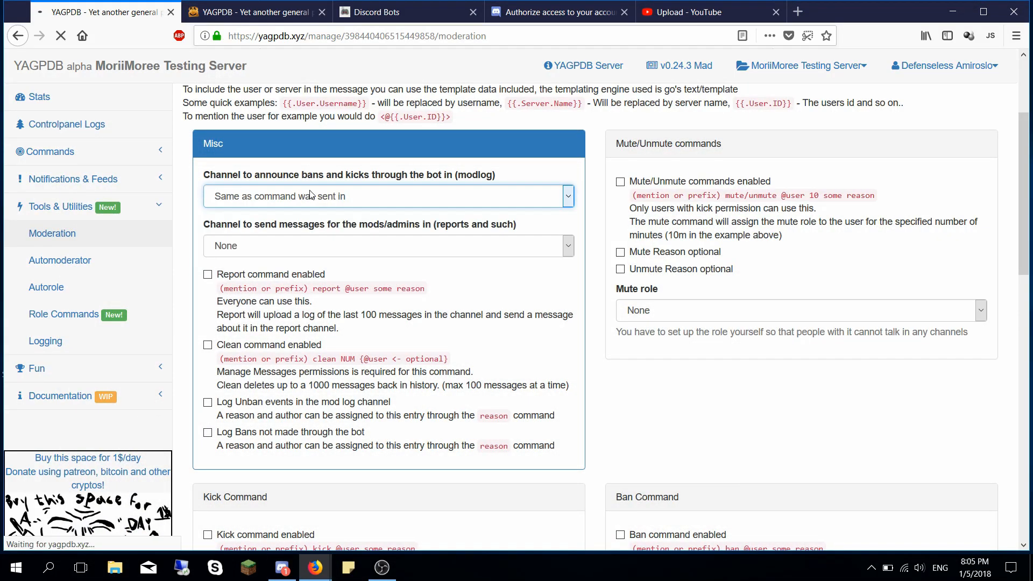
{"action": "left_click", "coordinate": [324, 198]}
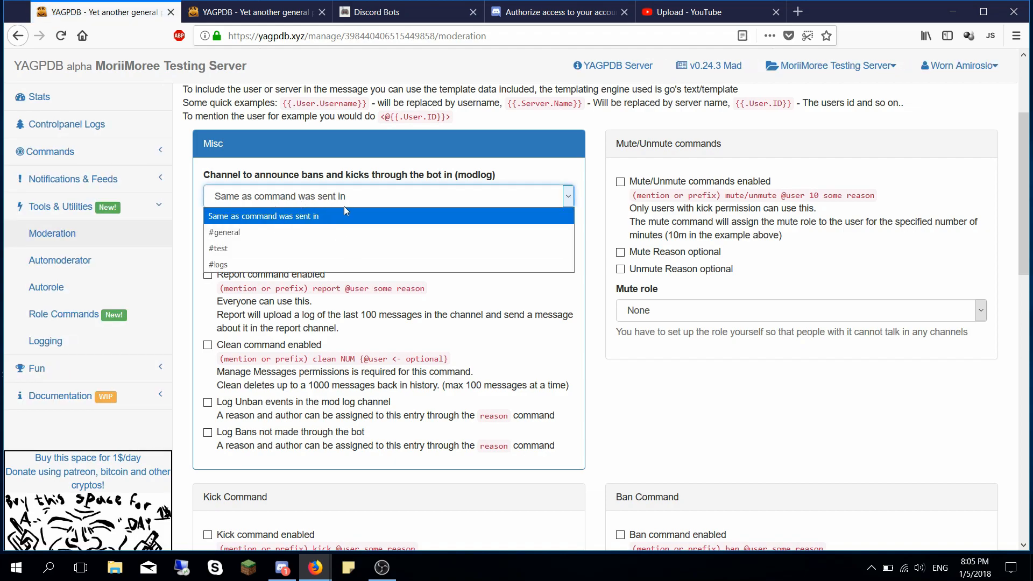
{"action": "left_click", "coordinate": [246, 265]}
{"action": "left_click", "coordinate": [195, 215]}
{"action": "scroll", "coordinate": [196, 217], "scroll_direction": "up", "scroll_amount": 2}
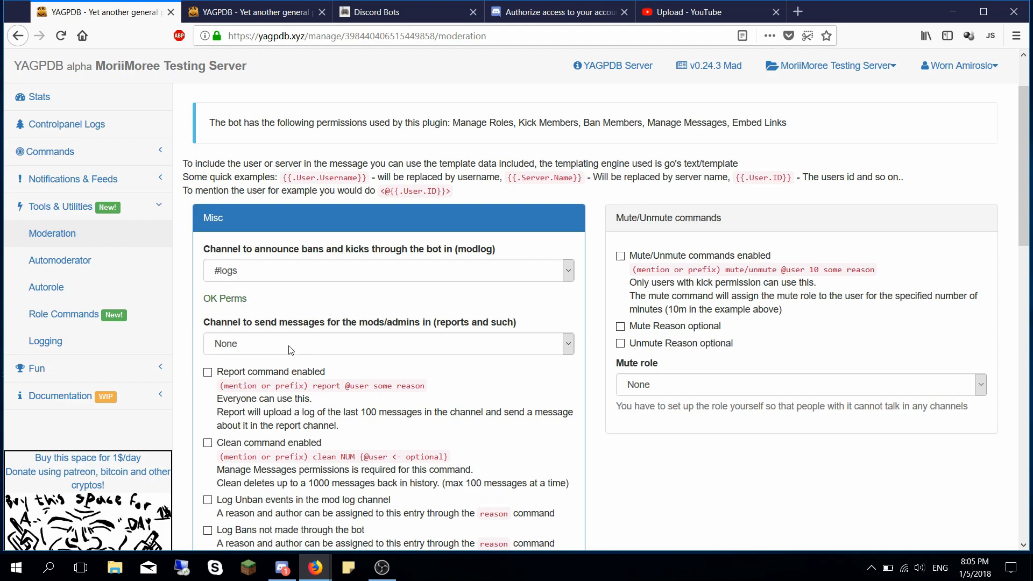
- Set the mods/admins report channel to #logs and enable the Report and Clean commands
{"action": "scroll", "coordinate": [398, 291], "scroll_direction": "down", "scroll_amount": 2}
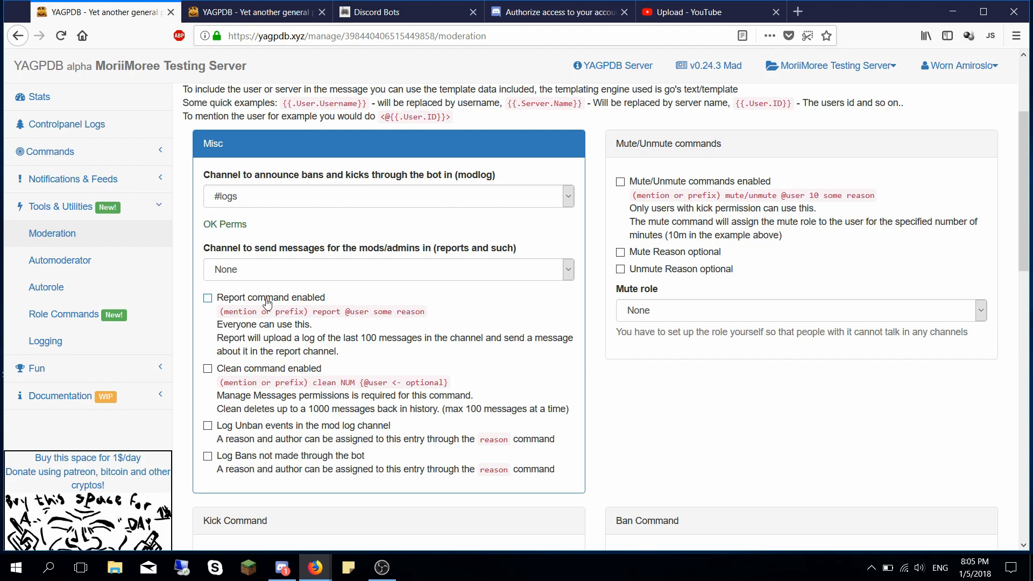
{"action": "left_click", "coordinate": [266, 271]}
{"action": "left_click", "coordinate": [255, 334]}
{"action": "left_click_drag", "start_coordinate": [262, 391], "coordinate": [292, 419]}
{"action": "left_click", "coordinate": [371, 310]}
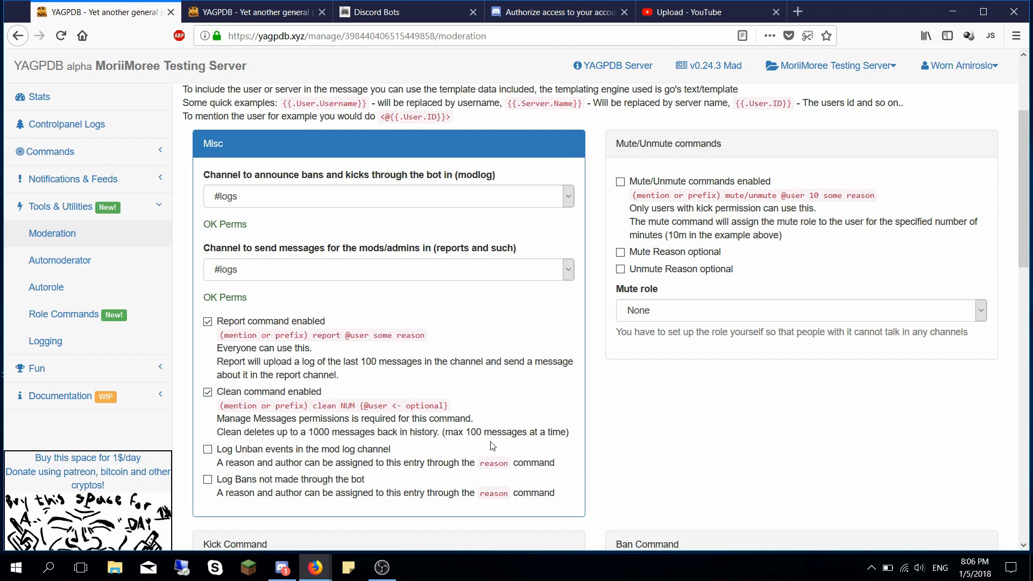
- Enable logging of unbans and bans made outside the bot, and enable the Mute/Unmute commands with optional mute and unmute reasons
{"action": "scroll", "coordinate": [290, 470], "scroll_direction": "down", "scroll_amount": 2}
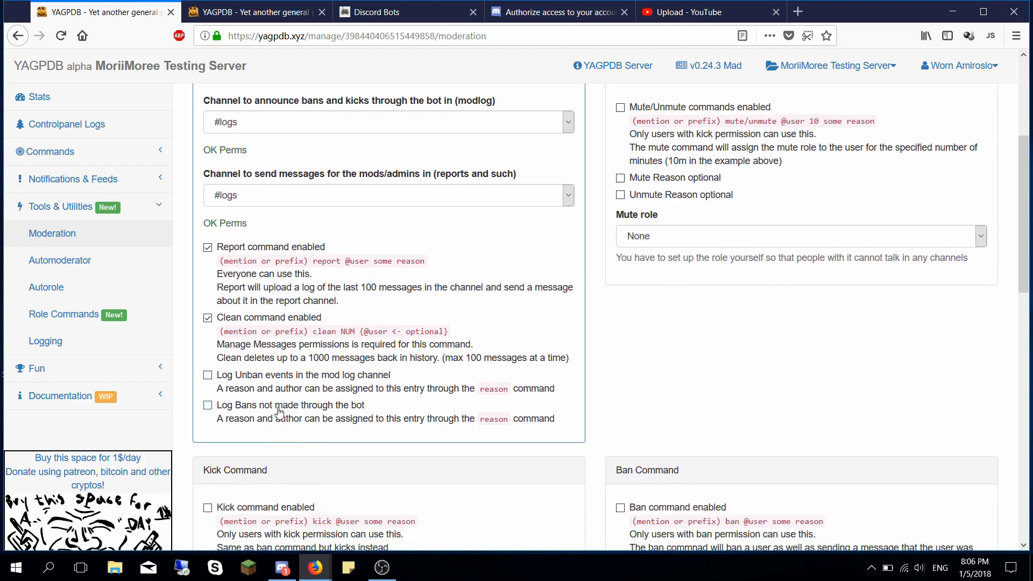
{"action": "left_click", "coordinate": [284, 383]}
{"action": "scroll", "coordinate": [647, 436], "scroll_direction": "up", "scroll_amount": 3}
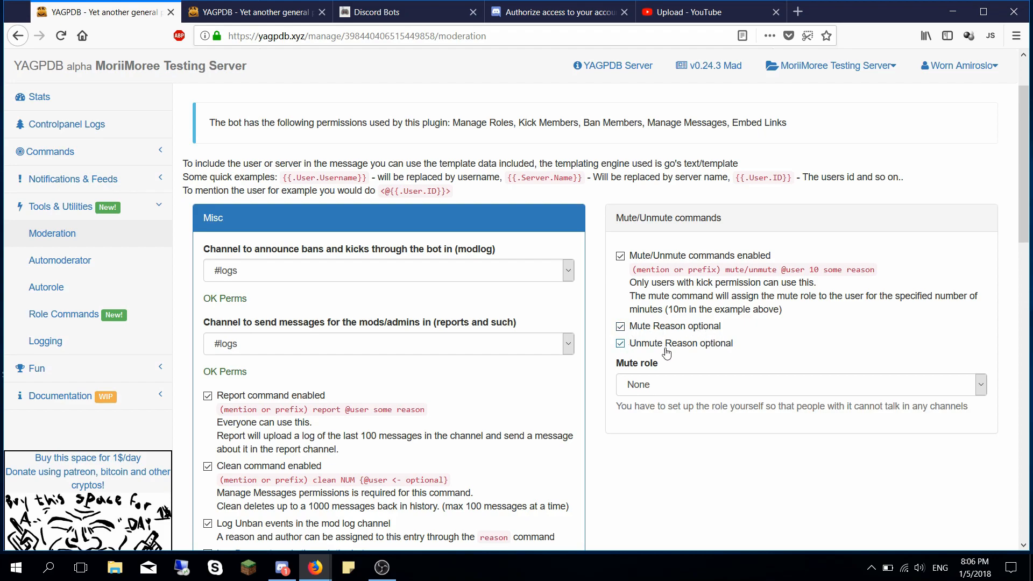
{"action": "left_click", "coordinate": [674, 383]}
{"action": "left_click", "coordinate": [675, 385]}
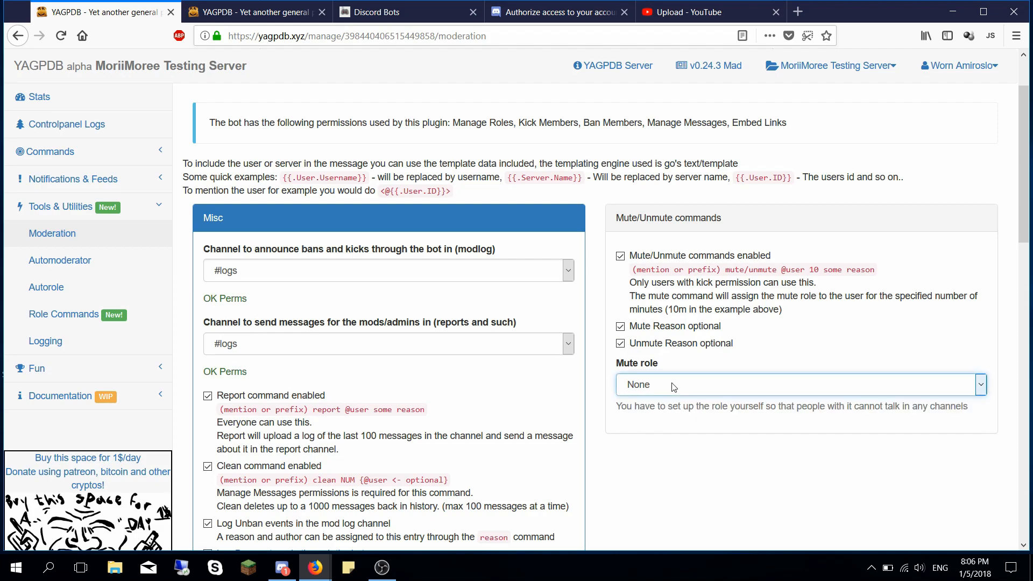
- Switch to Discord, open the testing server's role settings and add a new role
{"action": "left_click", "coordinate": [283, 568]}
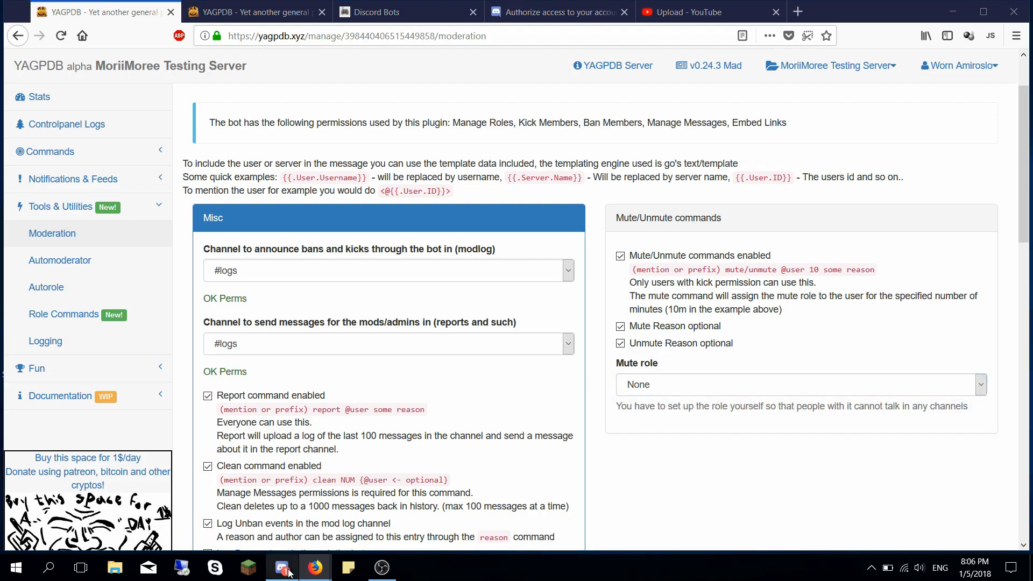
{"action": "left_click", "coordinate": [152, 56]}
{"action": "left_click", "coordinate": [157, 115]}
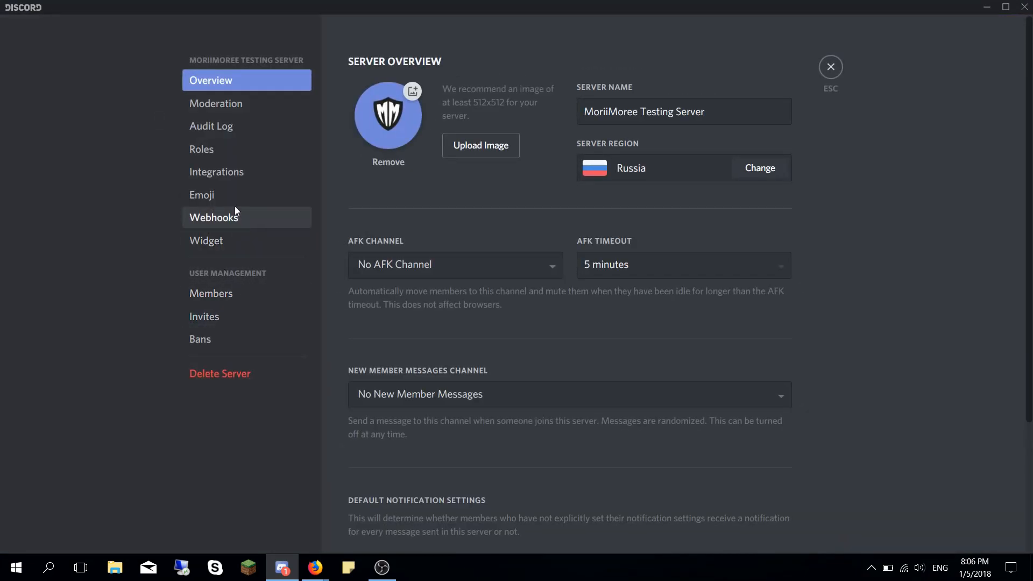
{"action": "left_click", "coordinate": [230, 155]}
{"action": "left_click", "coordinate": [455, 60]}
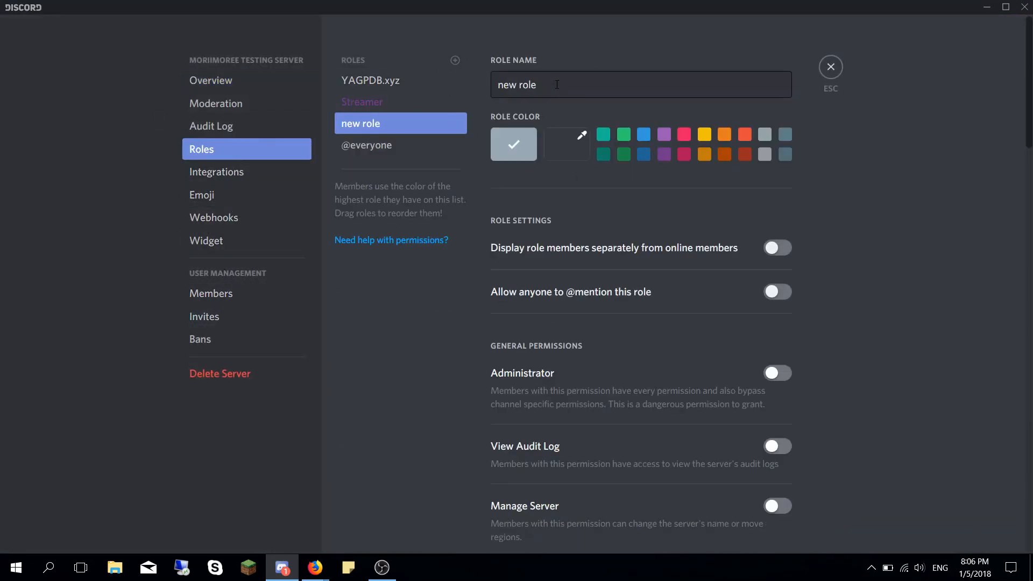
- Name the new role Muted, give it the dark blue-grey colour and save the changes
{"action": "type", "text": "Mute"}
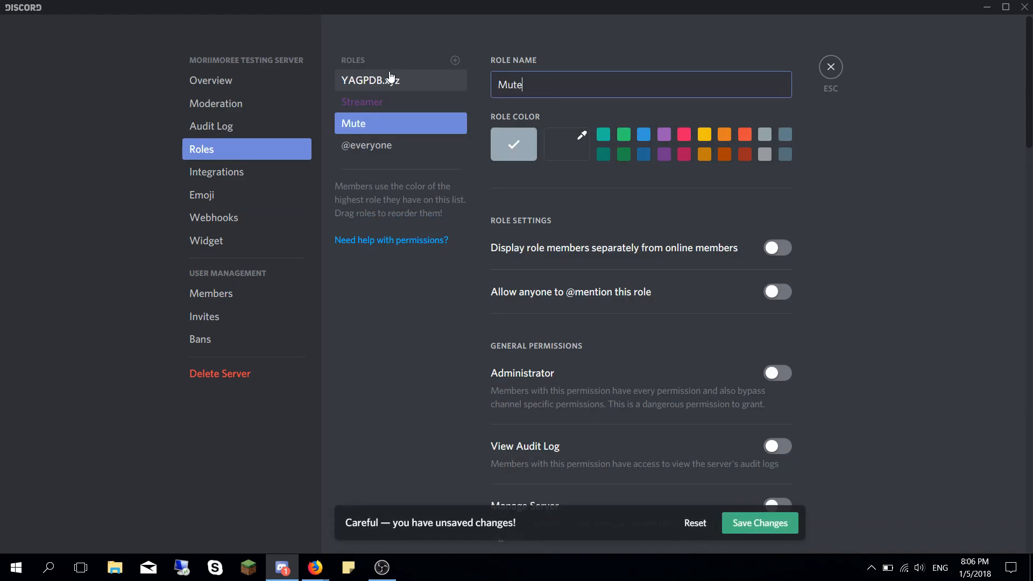
{"action": "type", "text": "d"}
{"action": "left_click", "coordinate": [759, 522]}
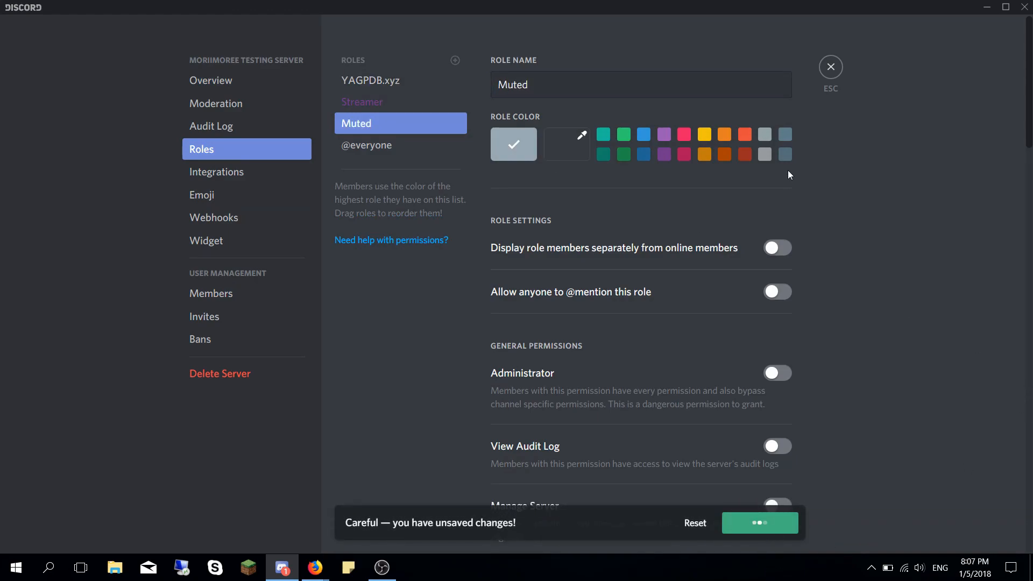
{"action": "left_click", "coordinate": [787, 156]}
{"action": "left_click", "coordinate": [758, 523]}
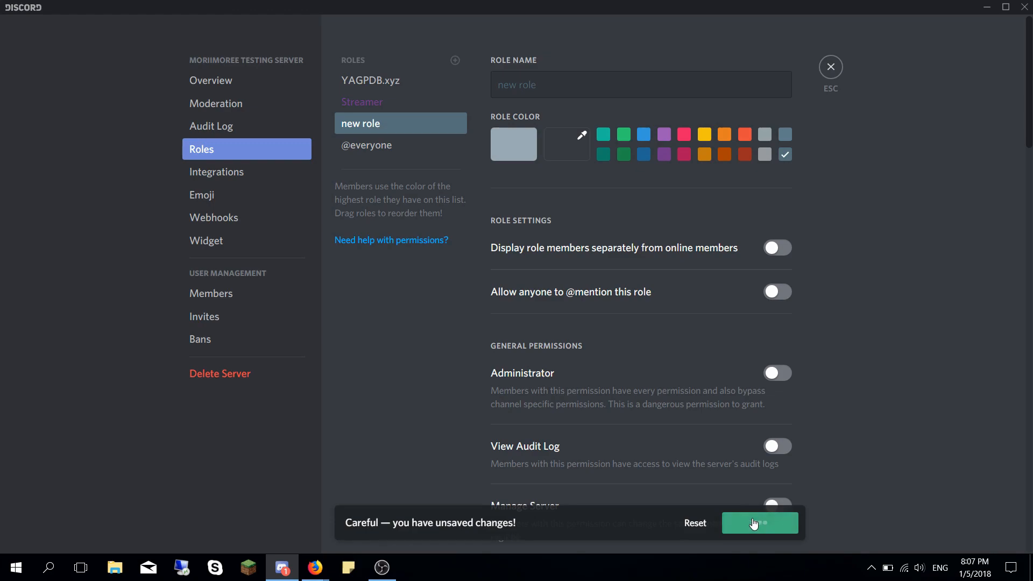
- Re-enter Muted as the new role's name, save the changes and close the server settings
{"action": "triple_click", "coordinate": [571, 92]}
{"action": "type", "text": "Mu"}
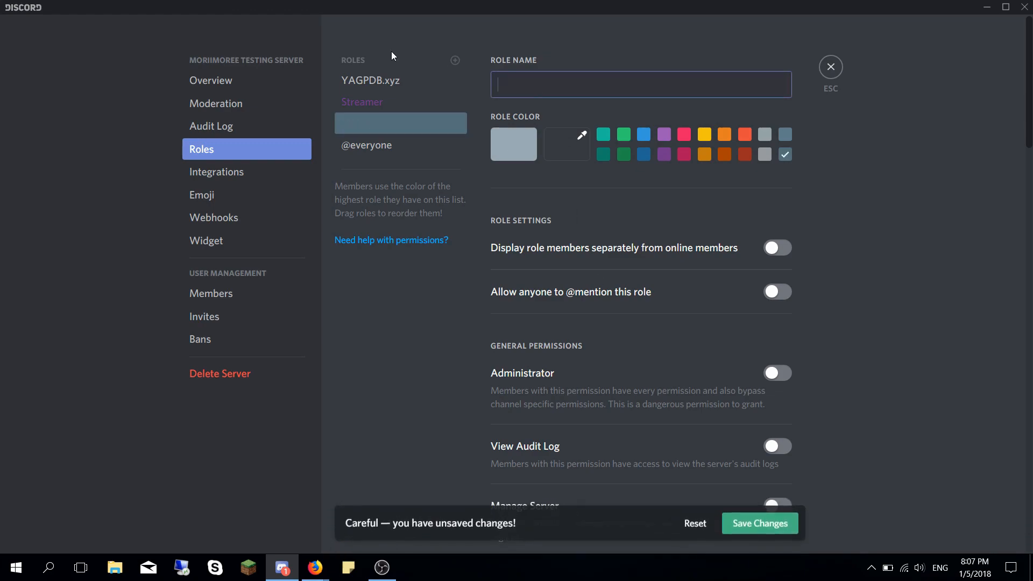
{"action": "type", "text": "ted"}
{"action": "left_click", "coordinate": [746, 521]}
{"action": "mouse_move", "coordinate": [357, 121]}
{"action": "left_mouse_down"}
{"action": "mouse_move", "coordinate": [353, 80]}
{"action": "mouse_move", "coordinate": [360, 123]}
{"action": "left_mouse_up"}
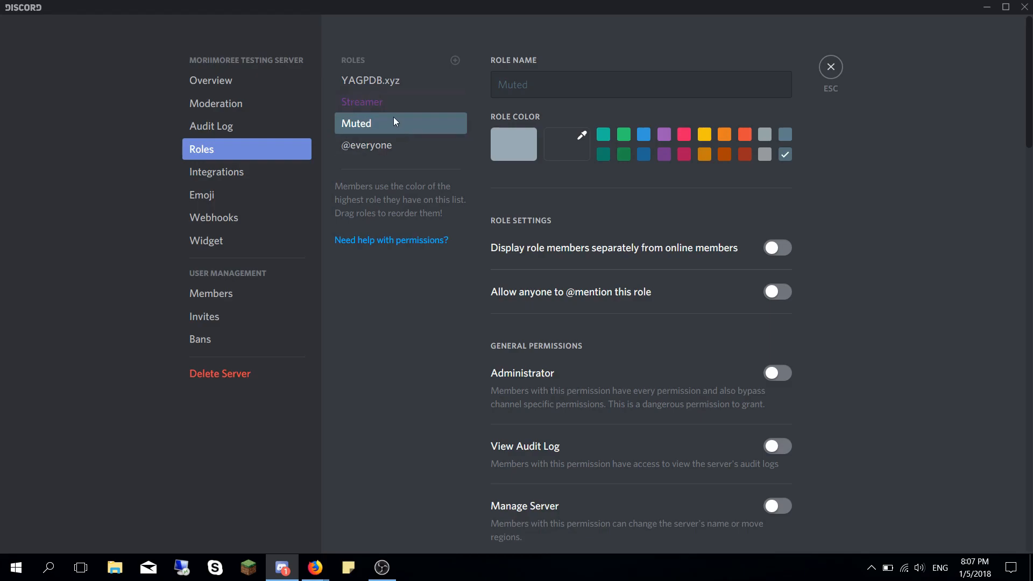
{"action": "left_click", "coordinate": [385, 87]}
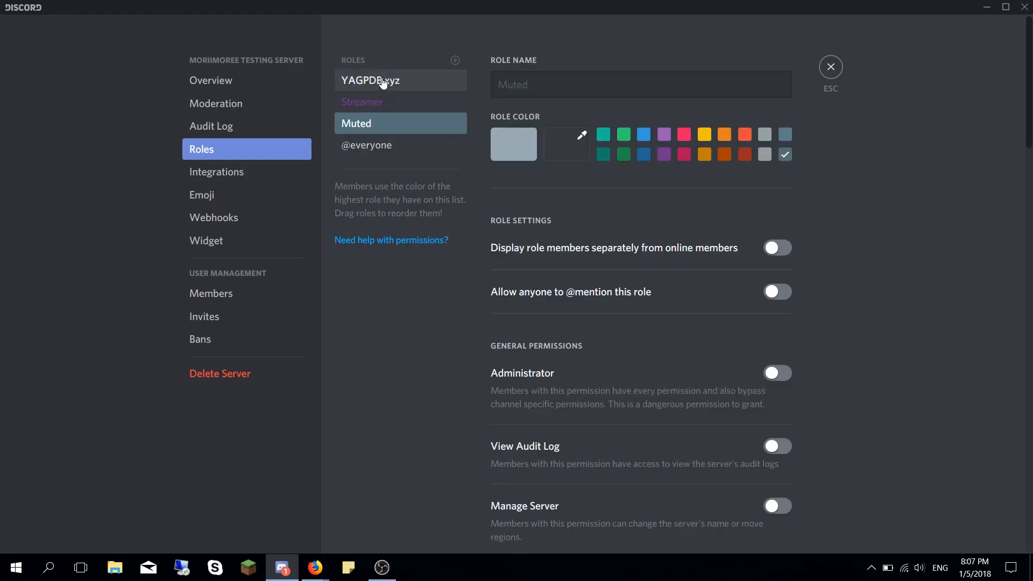
{"action": "key", "text": "Escape"}
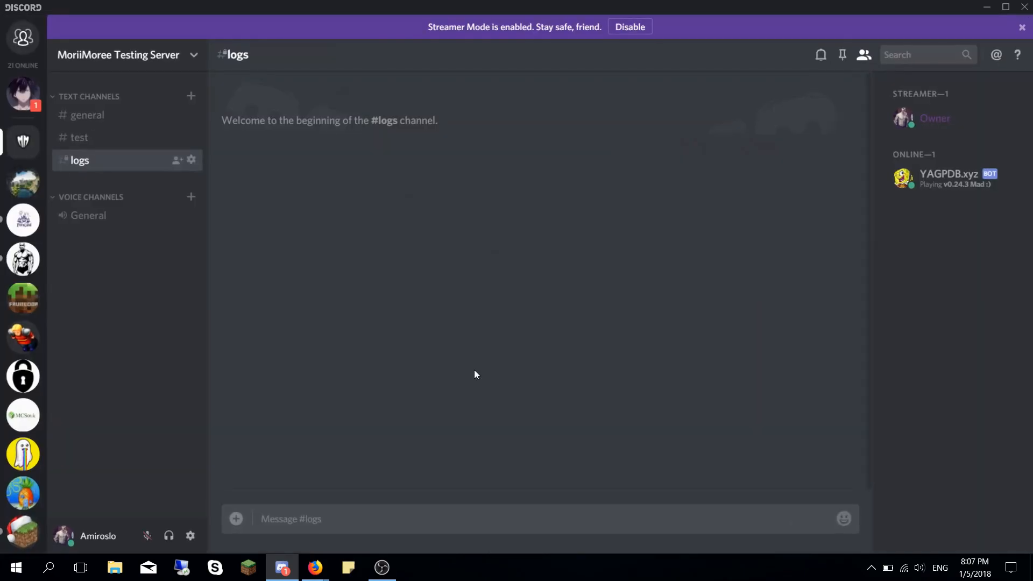
- Switch back to YAGPDB's Moderation page, save the settings and set the mute role to Muted
{"action": "left_click", "coordinate": [277, 563]}
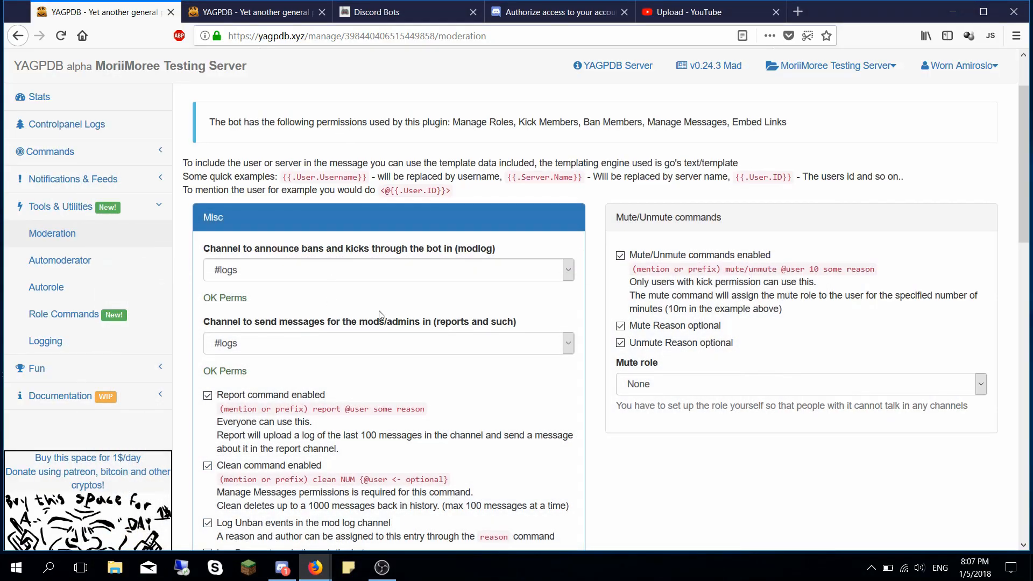
{"action": "scroll", "coordinate": [450, 318], "scroll_direction": "down", "scroll_amount": 15}
{"action": "left_click", "coordinate": [453, 276]}
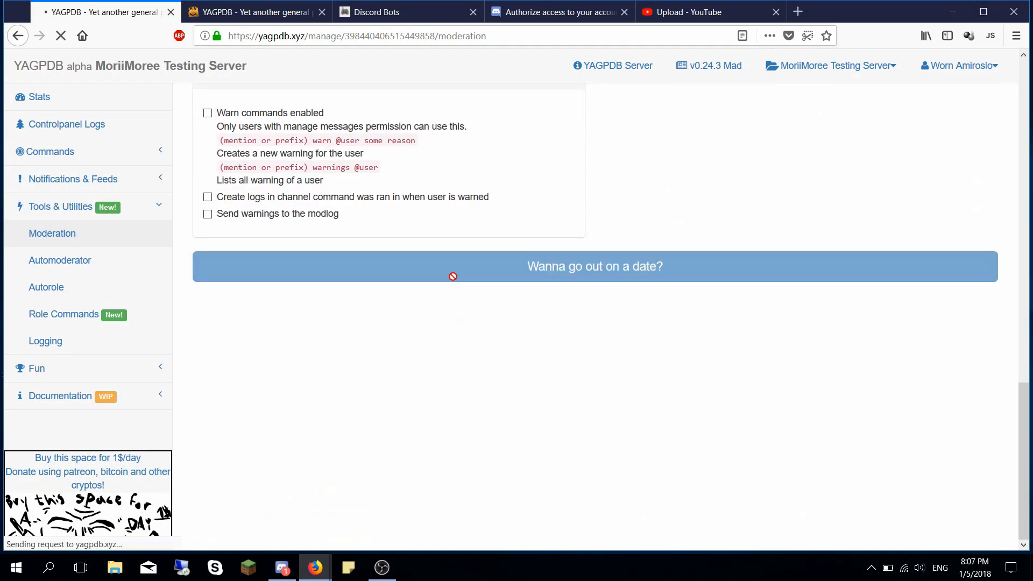
{"action": "scroll", "coordinate": [592, 323], "scroll_direction": "down", "scroll_amount": 3}
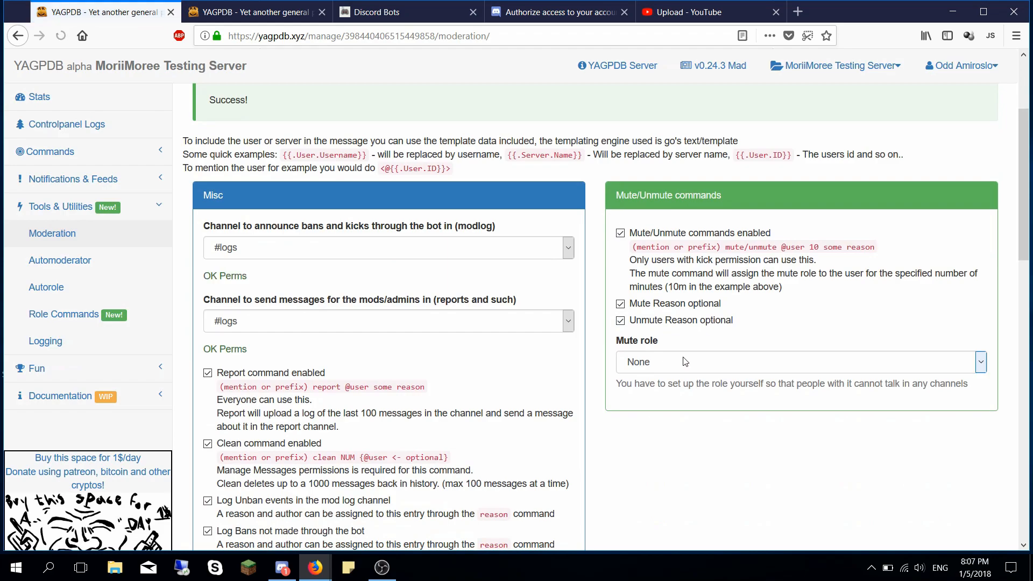
{"action": "left_click", "coordinate": [687, 361]}
{"action": "left_click", "coordinate": [686, 414]}
- Enable the Kick and Ban commands and make the reason optional for both
{"action": "scroll", "coordinate": [498, 383], "scroll_direction": "down", "scroll_amount": 2}
{"action": "scroll", "coordinate": [498, 383], "scroll_direction": "down", "scroll_amount": 2}
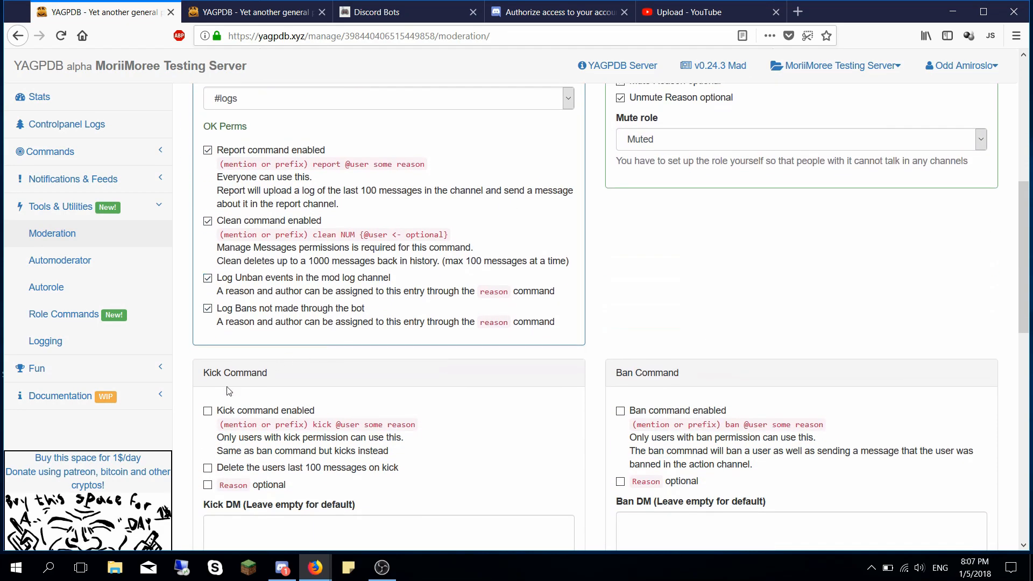
{"action": "scroll", "coordinate": [230, 391], "scroll_direction": "down", "scroll_amount": 1}
{"action": "left_click", "coordinate": [208, 337]}
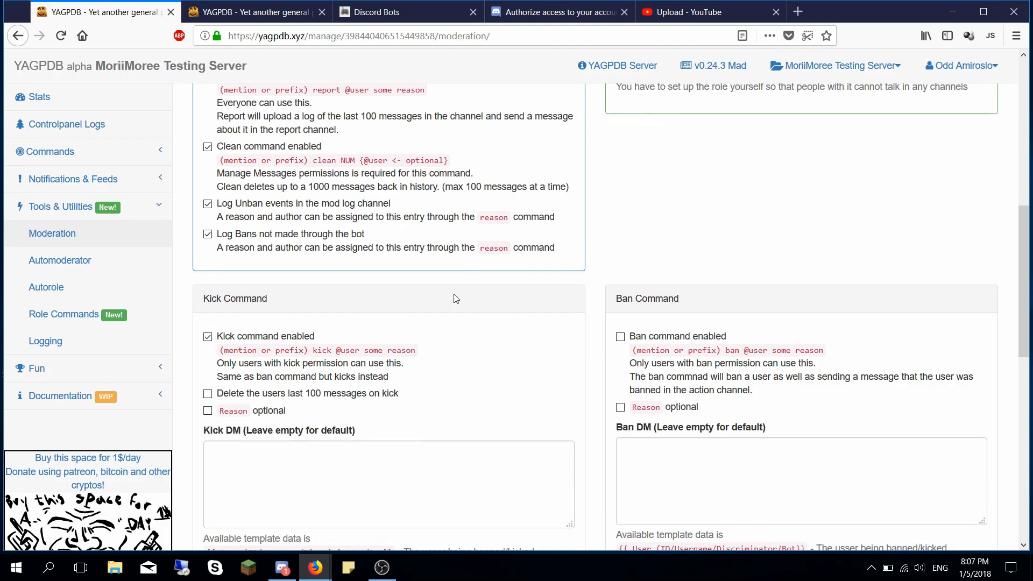
{"action": "scroll", "coordinate": [454, 295], "scroll_direction": "down", "scroll_amount": 1}
{"action": "left_click", "coordinate": [634, 266]}
{"action": "scroll", "coordinate": [618, 228], "scroll_direction": "down", "scroll_amount": 2}
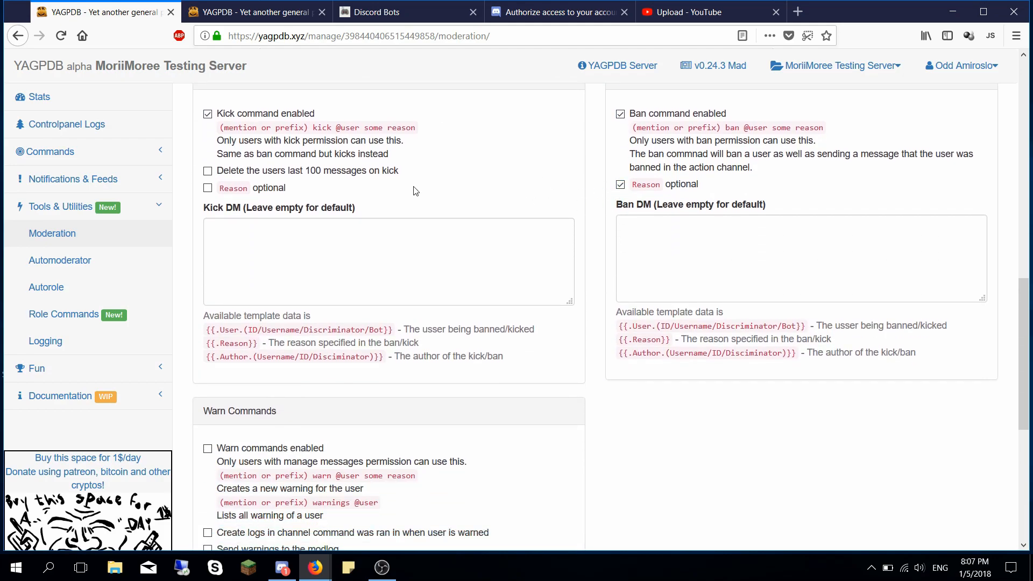
{"action": "left_click", "coordinate": [219, 188]}
{"action": "right_click", "coordinate": [219, 188]}
{"action": "left_click", "coordinate": [434, 188]}
{"action": "scroll", "coordinate": [431, 206], "scroll_direction": "up", "scroll_amount": 1}
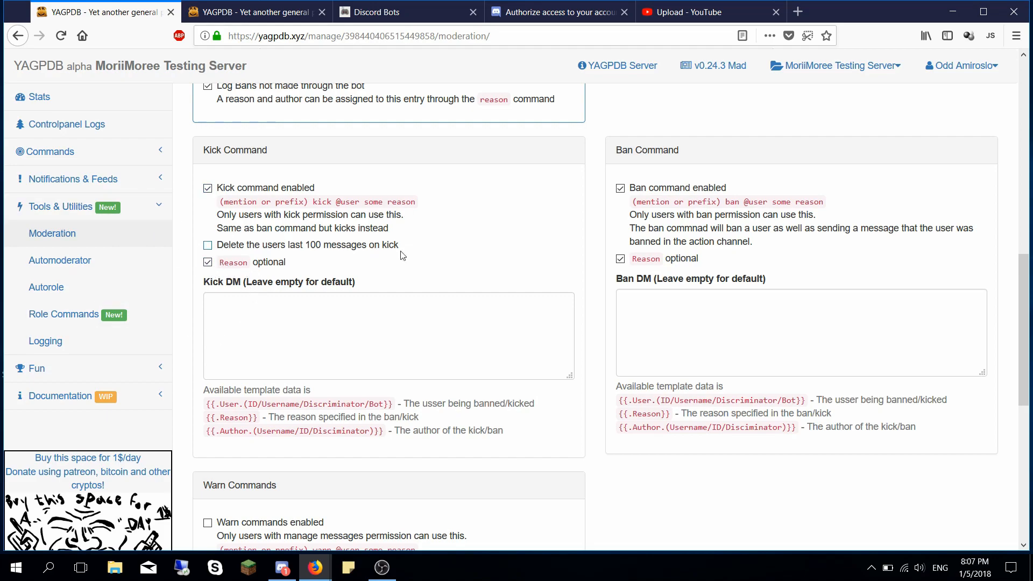
- Write the Kick DM as "You have been kicked for this reason: {{.Reason}}", copying the reason placeholder from the available template data
{"action": "left_click", "coordinate": [417, 309]}
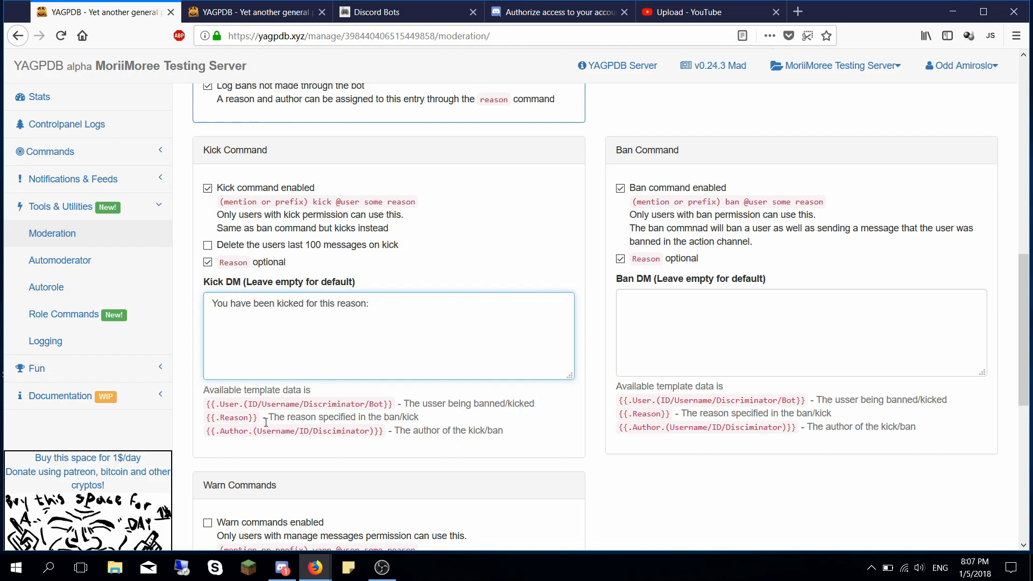
{"action": "left_click_drag", "start_coordinate": [261, 420], "coordinate": [208, 418]}
{"action": "key", "text": "ctrl+c"}
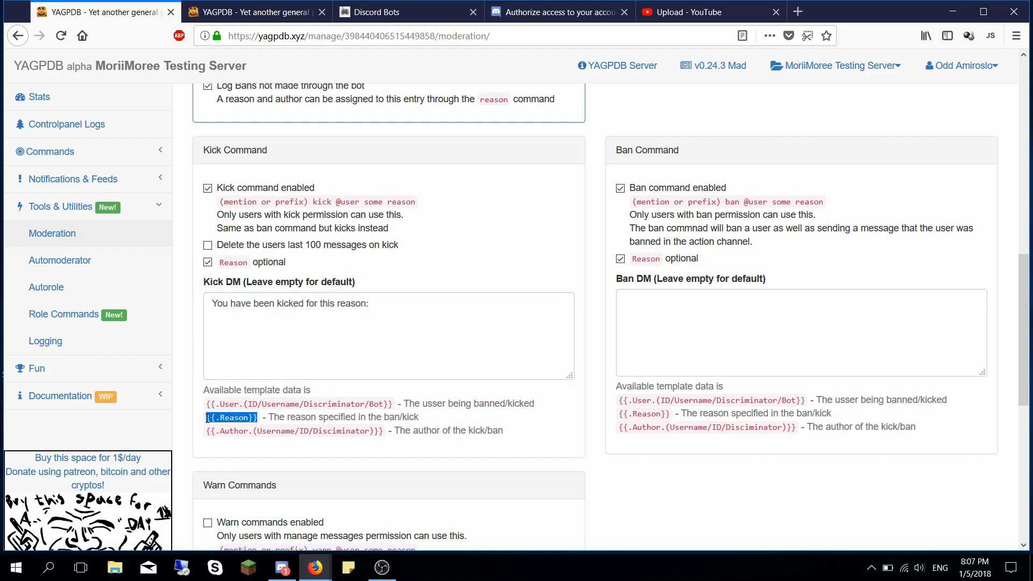
{"action": "left_click", "coordinate": [416, 303]}
{"action": "key", "text": "ctrl+v"}
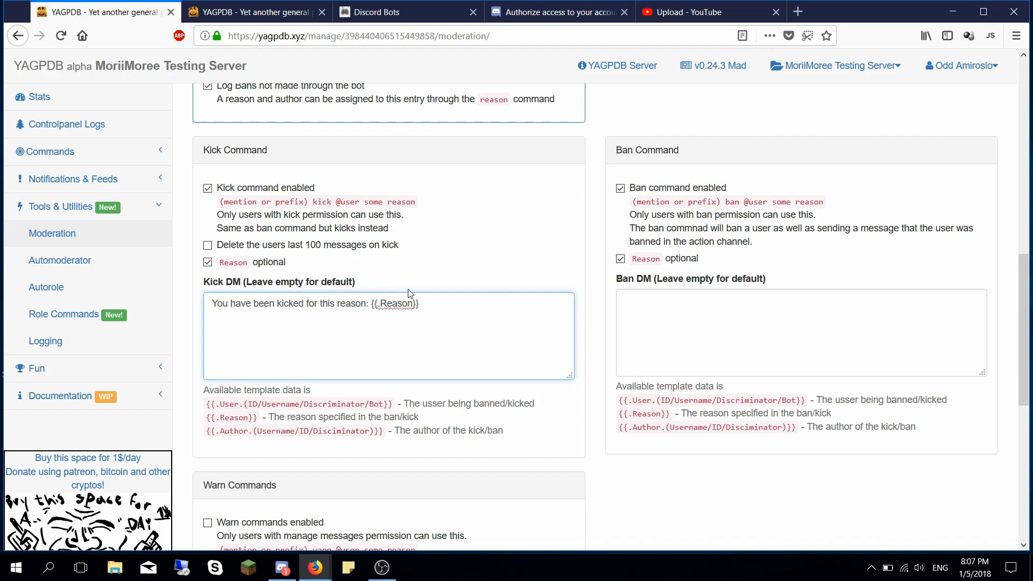
- Copy the Kick DM text into the Ban DM and change its wording to "You have been banned for this reason: {{.Reason}}"
{"action": "key", "text": "ctrl+a"}
{"action": "key", "text": "ctrl+c"}
{"action": "left_click", "coordinate": [664, 340]}
{"action": "key", "text": "ctrl+v"}
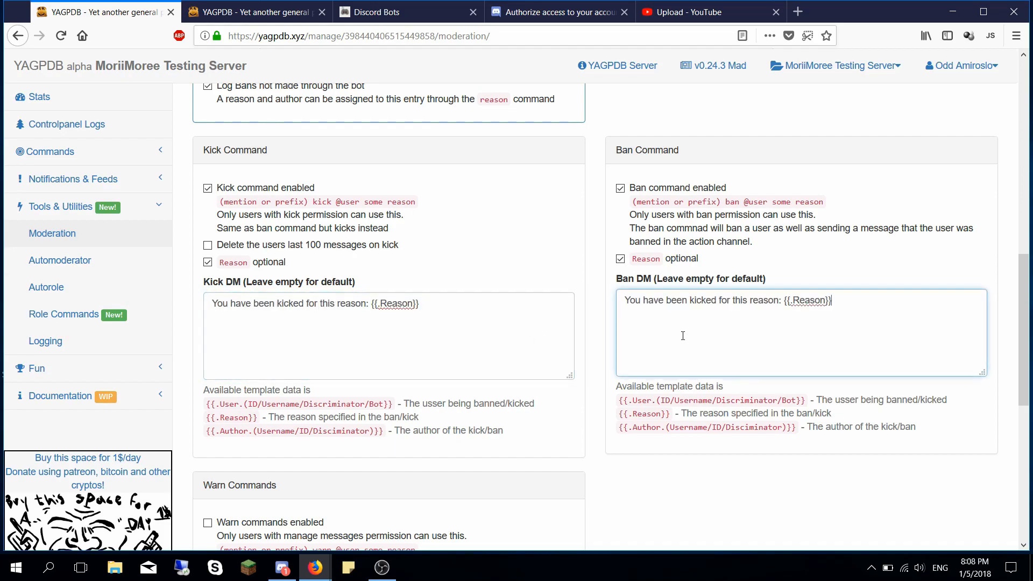
{"action": "double_click", "coordinate": [701, 299]}
{"action": "type", "text": "banned"}
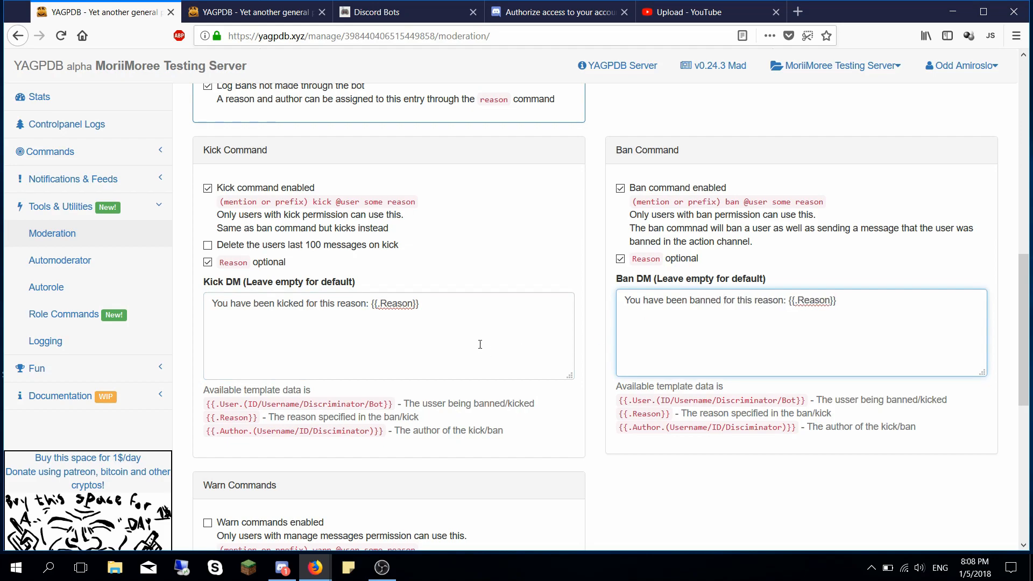
{"action": "left_click", "coordinate": [752, 340]}
- Enable the Warn commands with warnings sent to the modlog, and review which channel is set as the modlog
{"action": "scroll", "coordinate": [737, 349], "scroll_direction": "down", "scroll_amount": 5}
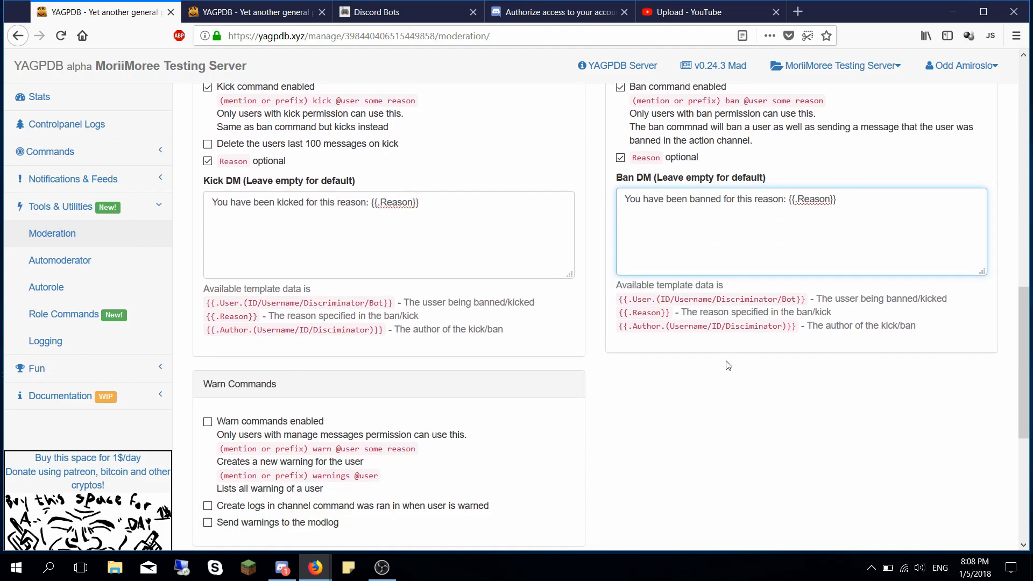
{"action": "left_click", "coordinate": [294, 378]}
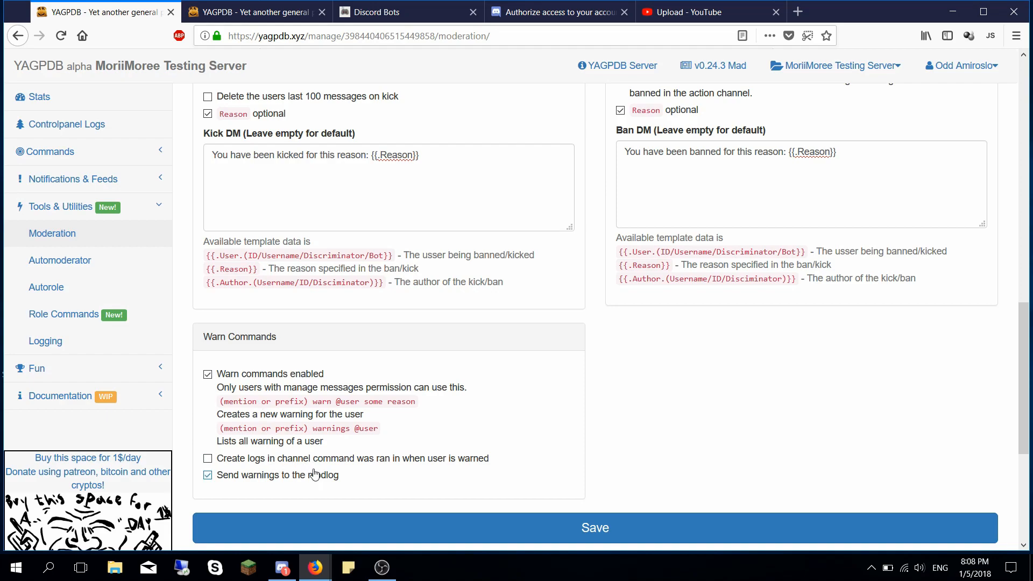
{"action": "scroll", "coordinate": [312, 473], "scroll_direction": "up", "scroll_amount": 12}
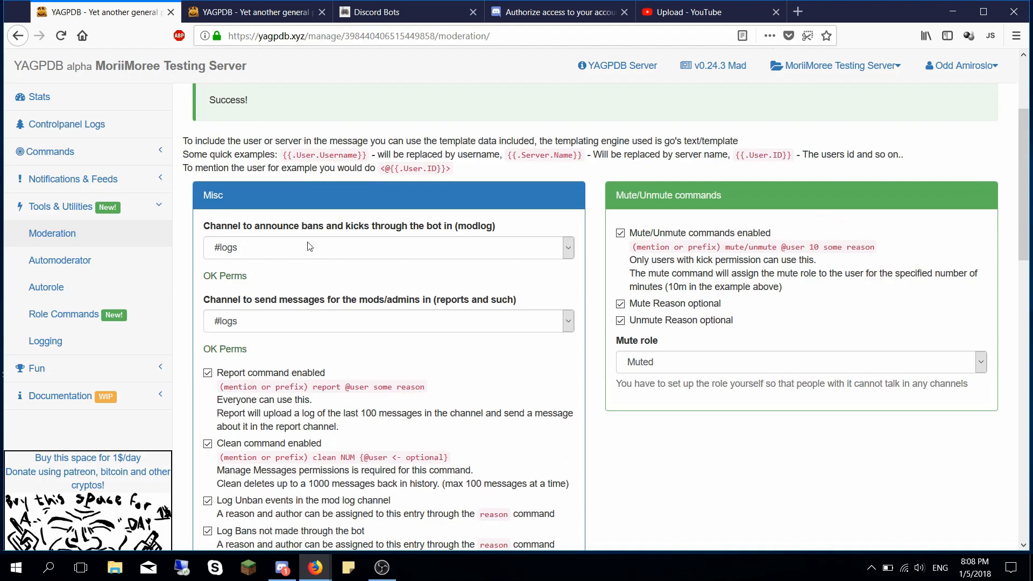
{"action": "triple_click", "coordinate": [355, 227]}
{"action": "left_click", "coordinate": [285, 282]}
- Toggle the option to create logs in the channel where the warn command was run, and save the Moderation settings
{"action": "scroll", "coordinate": [286, 285], "scroll_direction": "down", "scroll_amount": 12}
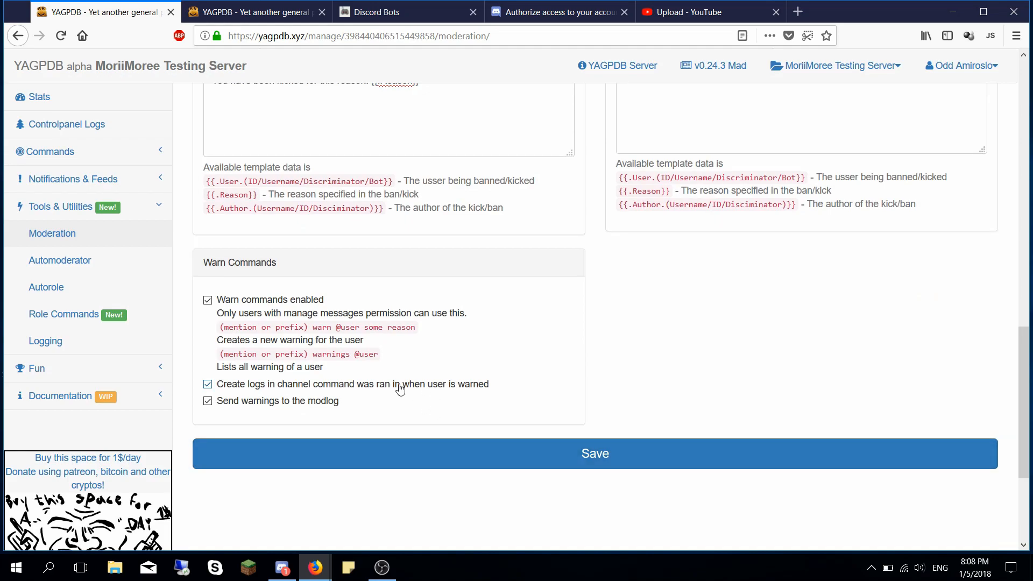
{"action": "left_click", "coordinate": [242, 388]}
{"action": "left_click", "coordinate": [624, 459]}
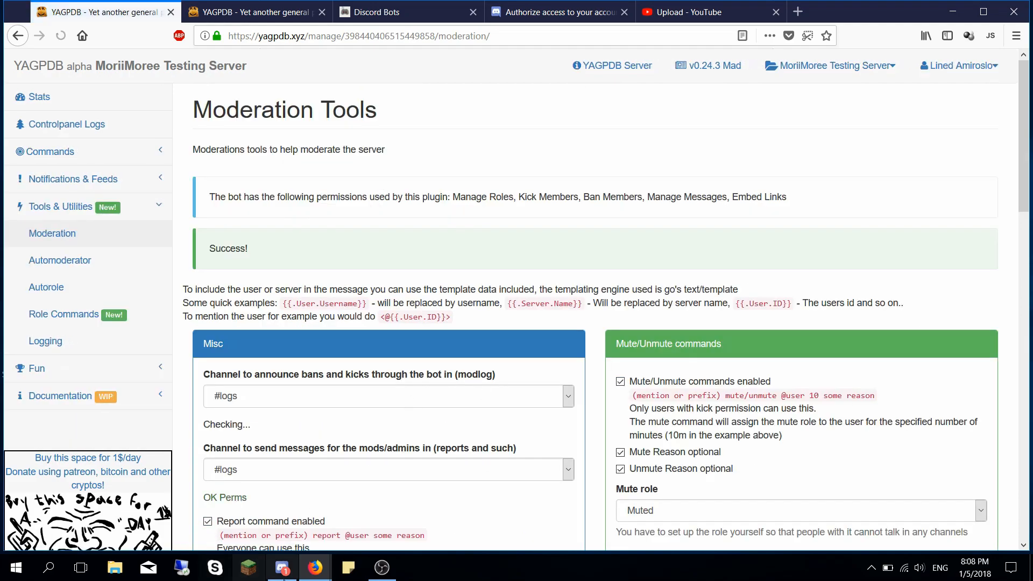
{"action": "scroll", "coordinate": [527, 521], "scroll_direction": "down", "scroll_amount": 4}
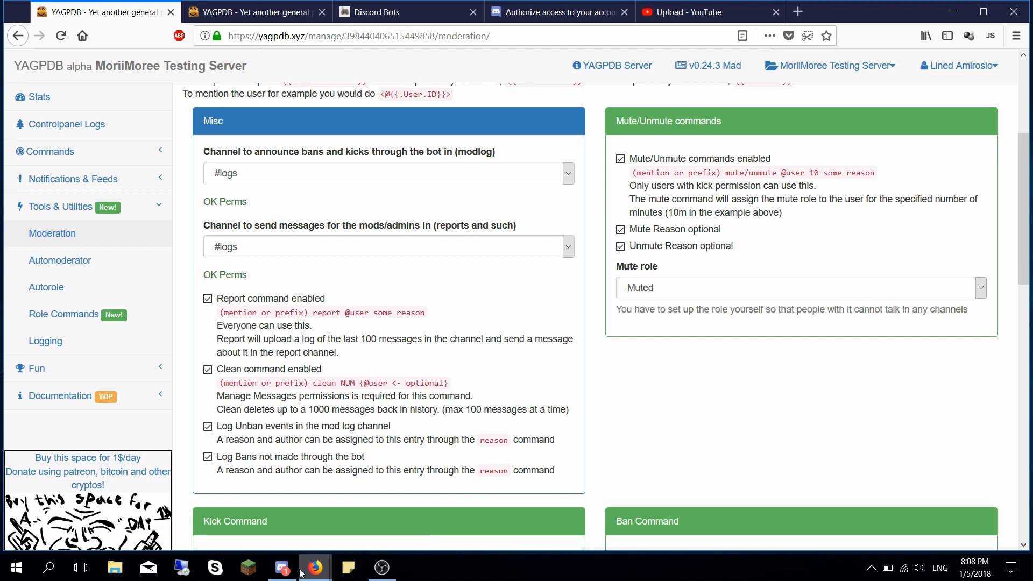
{"action": "left_click", "coordinate": [282, 568]}
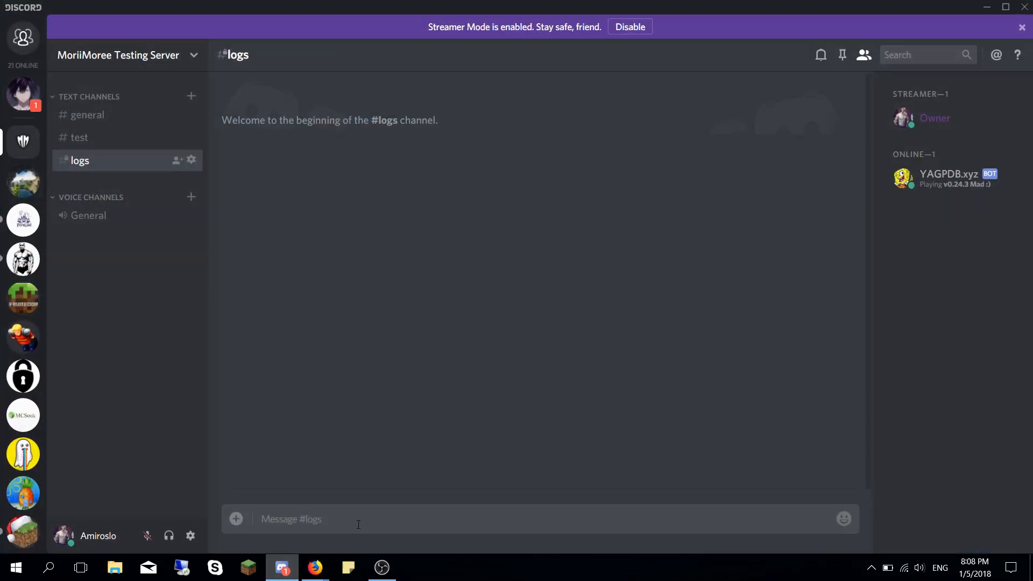
{"action": "left_click", "coordinate": [92, 114]}
{"action": "type", "text": "!m"}
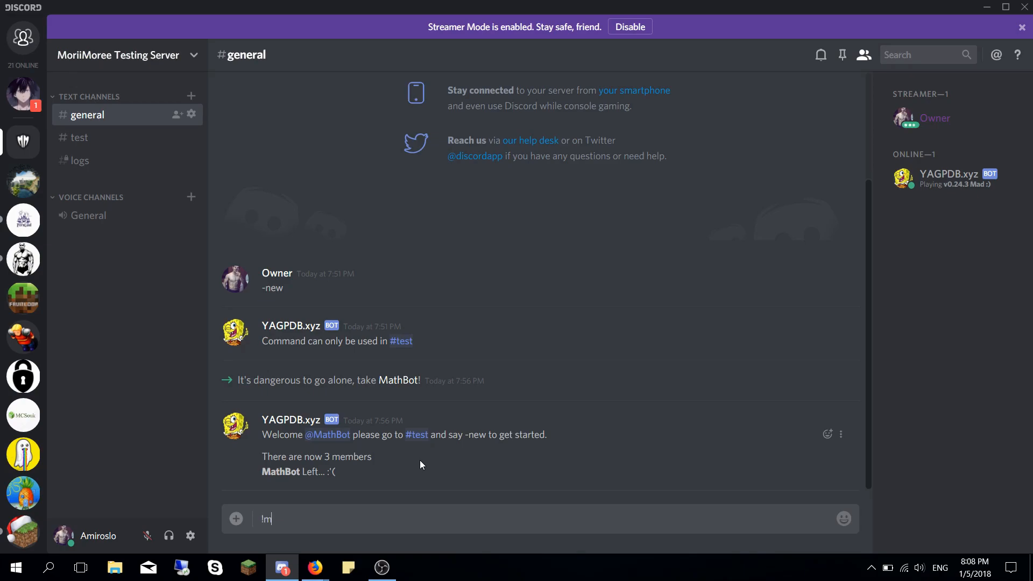
{"action": "type", "text": "ute @"}
{"action": "left_click", "coordinate": [350, 433]}
{"action": "key", "text": "Return"}
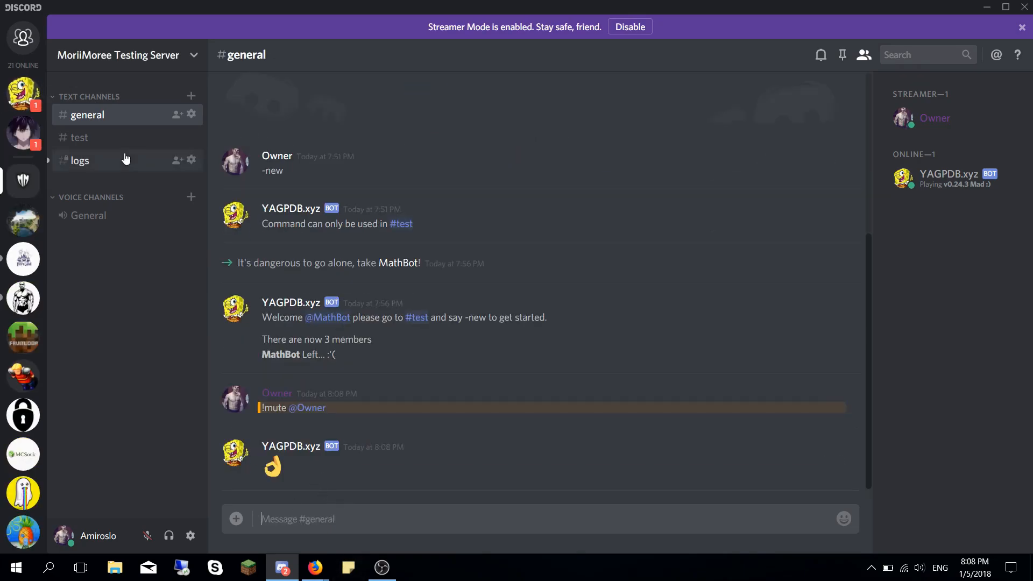
{"action": "left_click", "coordinate": [118, 157]}
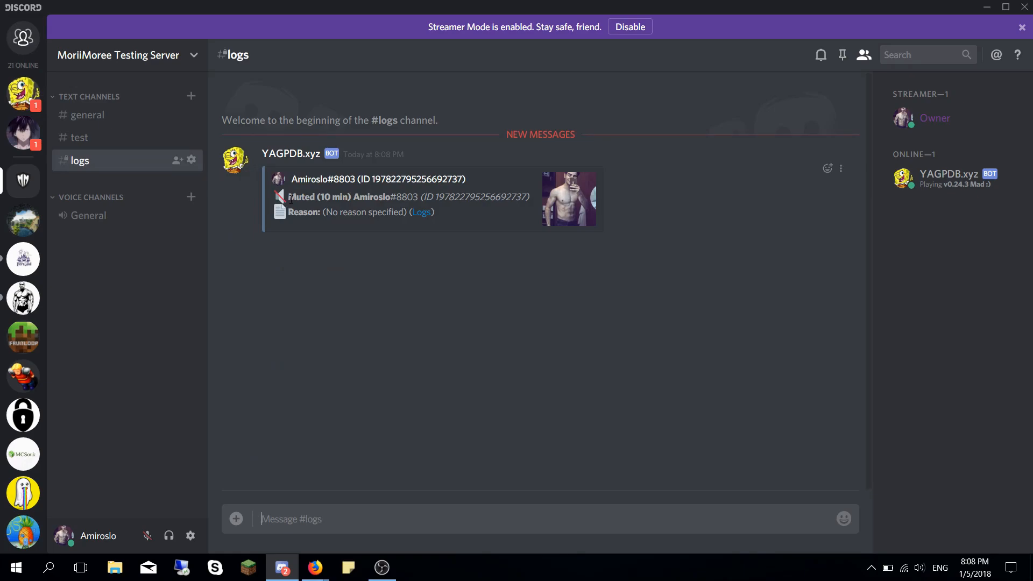
{"action": "left_click_drag", "start_coordinate": [344, 199], "coordinate": [325, 198]}
{"action": "left_click", "coordinate": [344, 199]}
{"action": "left_click", "coordinate": [122, 121]}
{"action": "type", "text": "!unmute"}
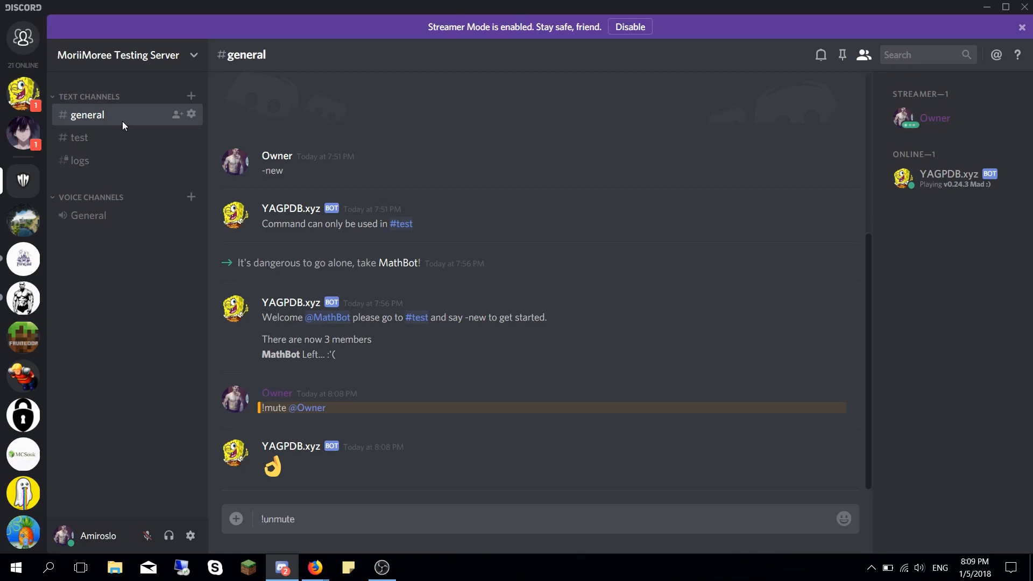
{"action": "type", "text": " @"}
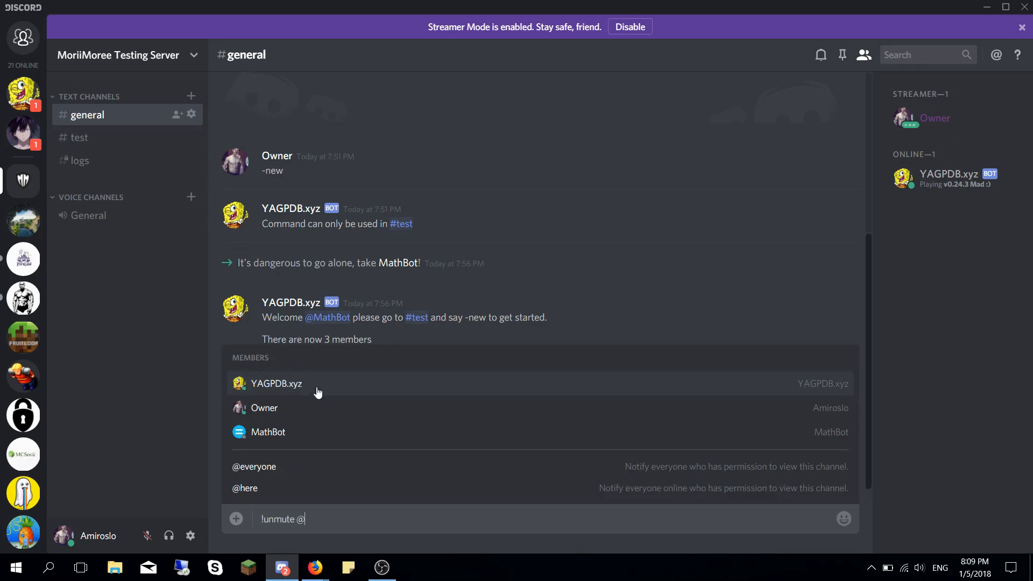
{"action": "left_click", "coordinate": [318, 407]}
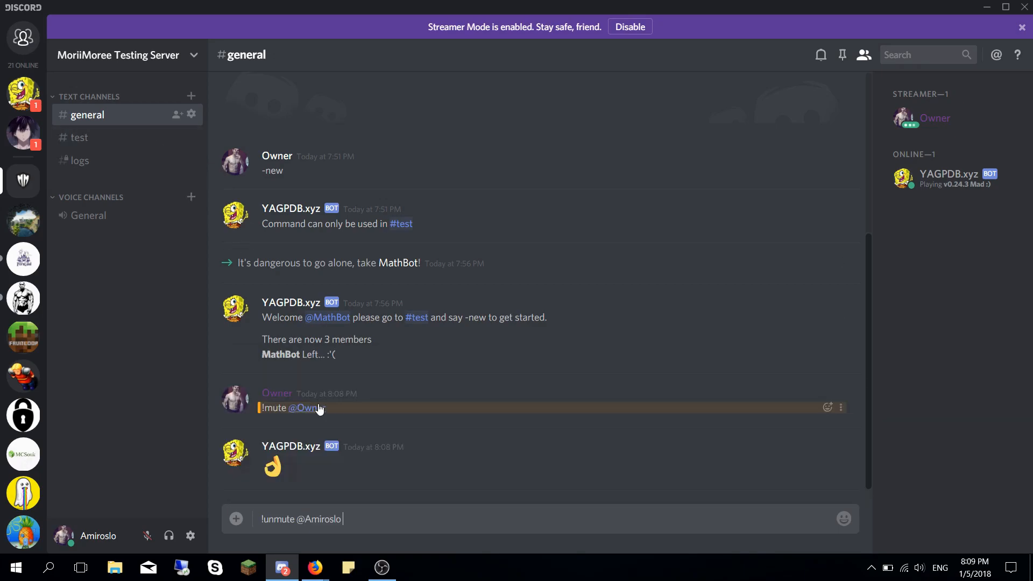
{"action": "key", "text": "Return"}
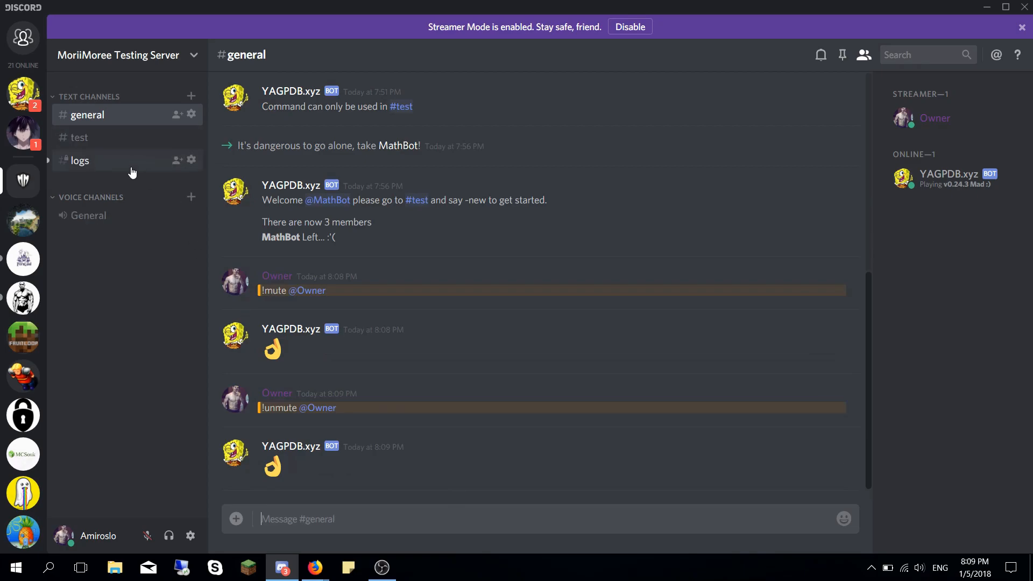
{"action": "left_click", "coordinate": [80, 161]}
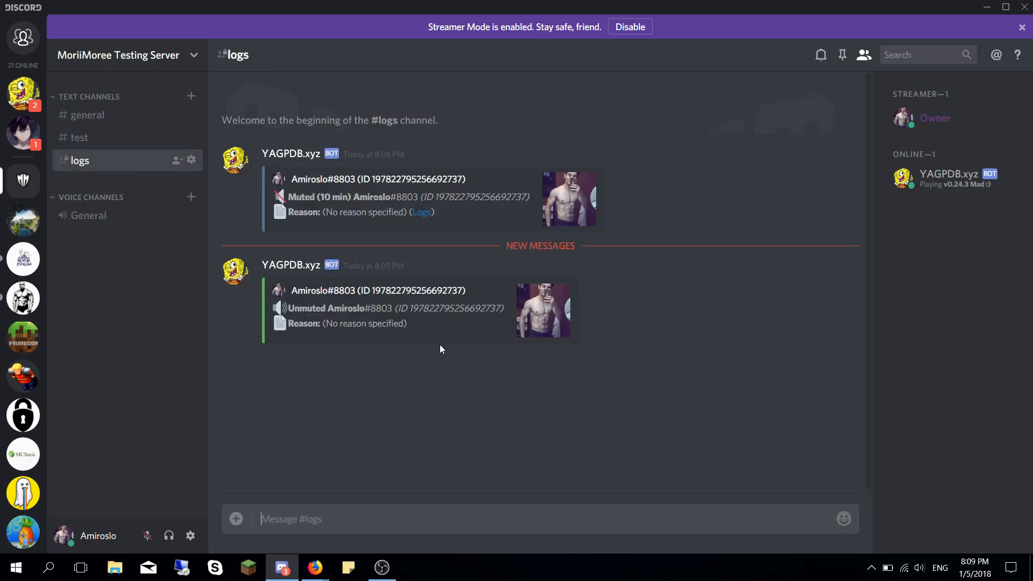
{"action": "left_click", "coordinate": [92, 117]}
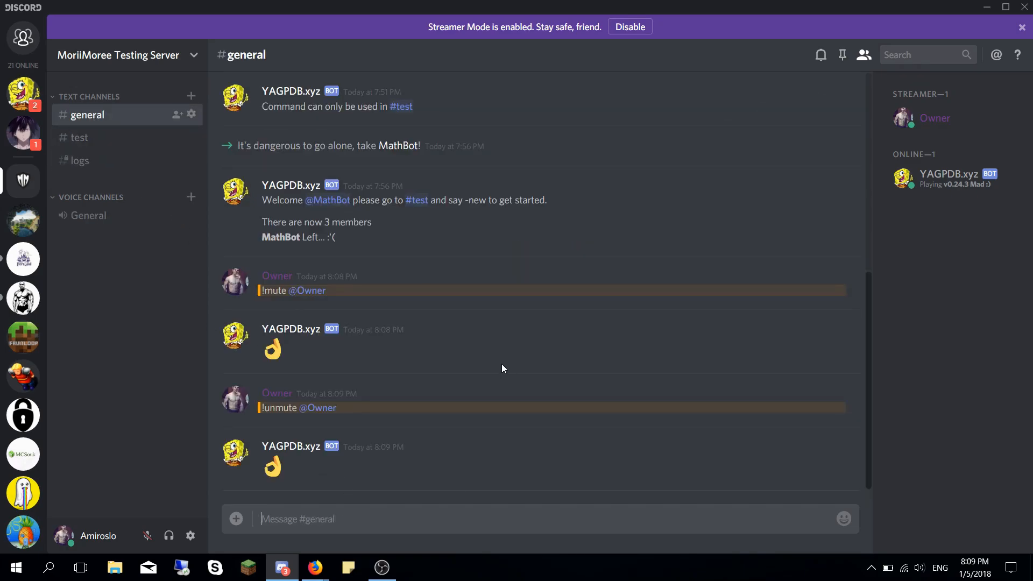
{"action": "type", "text": "!warn @"}
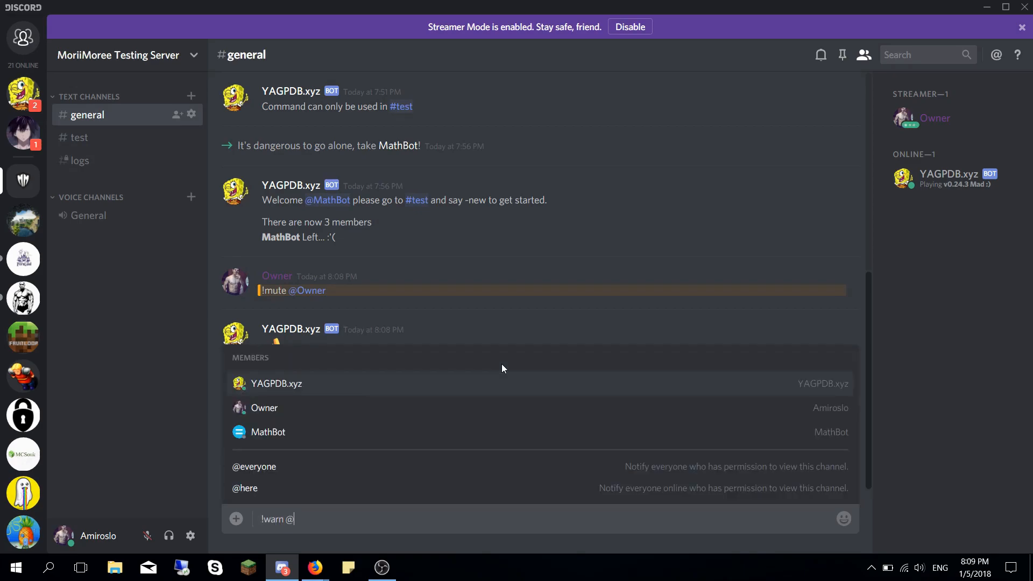
{"action": "left_click", "coordinate": [447, 408]}
{"action": "type", "text": "troll"}
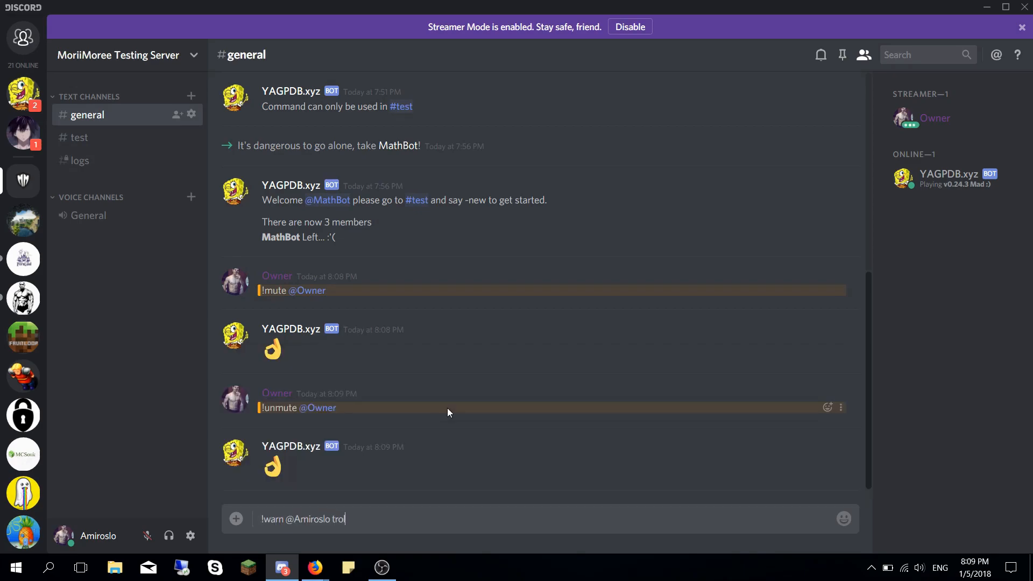
{"action": "key", "text": "Return"}
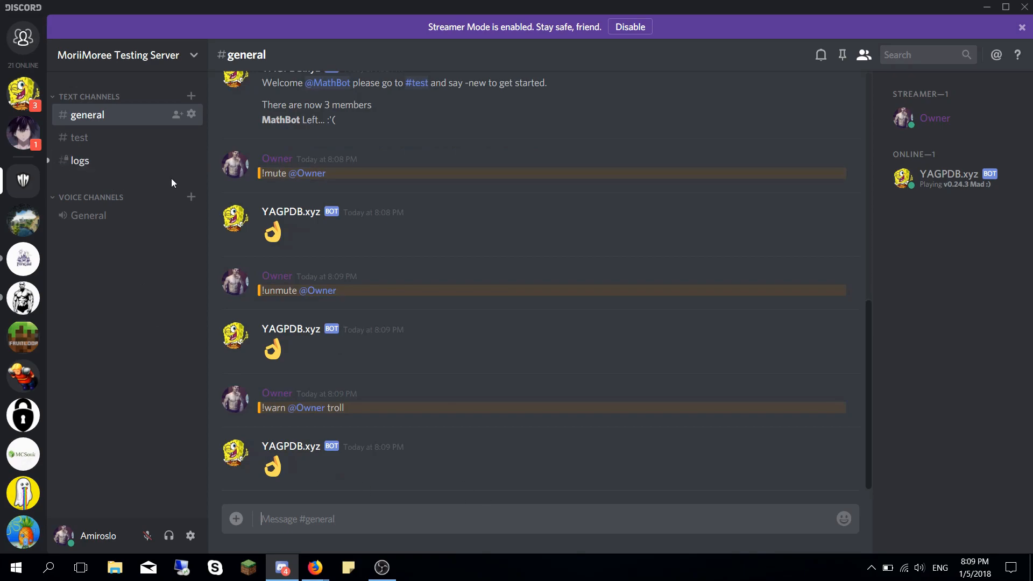
{"action": "left_click", "coordinate": [102, 168]}
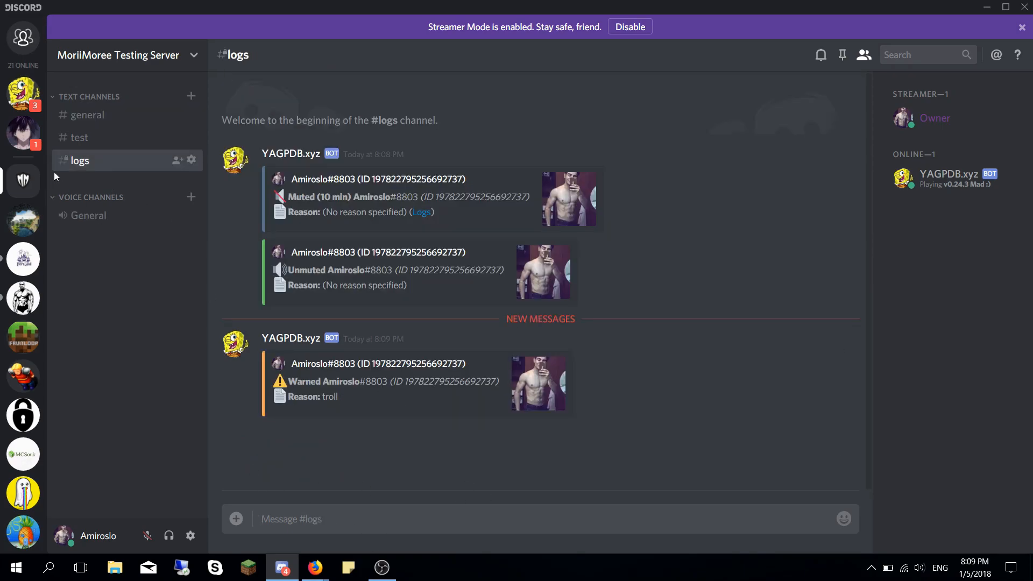
- Open the direct messages from YAGPDB.xyz and examine the mute, unmute and warn notices
{"action": "left_click", "coordinate": [23, 93]}
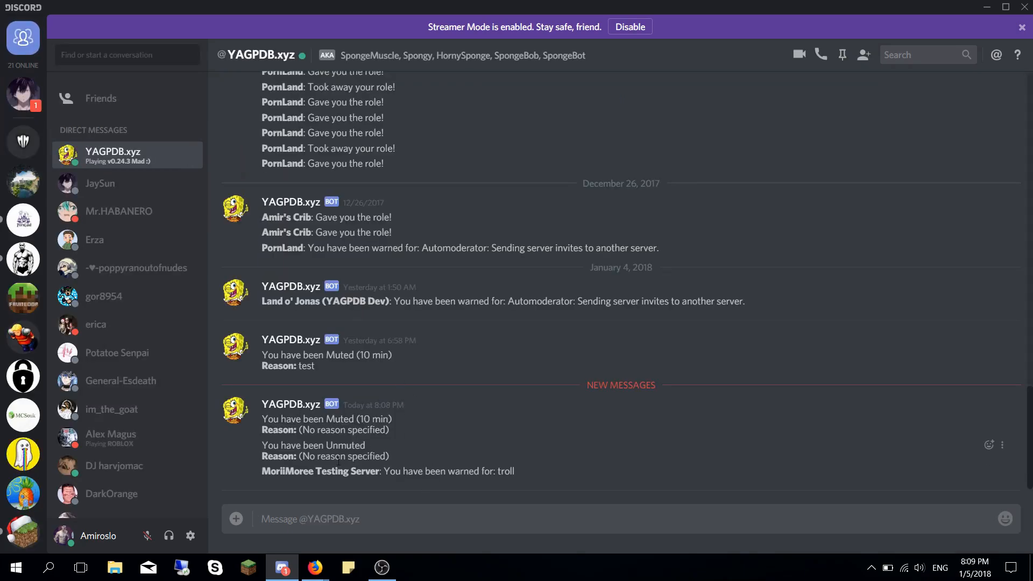
{"action": "left_click_drag", "start_coordinate": [262, 419], "coordinate": [401, 421]}
{"action": "left_click", "coordinate": [490, 462]}
{"action": "left_click_drag", "start_coordinate": [262, 449], "coordinate": [409, 450]}
{"action": "left_click", "coordinate": [420, 449]}
{"action": "left_click_drag", "start_coordinate": [262, 471], "coordinate": [316, 471]}
{"action": "left_click", "coordinate": [446, 471]}
{"action": "left_click_drag", "start_coordinate": [445, 471], "coordinate": [369, 471]}
{"action": "left_click", "coordinate": [369, 471]}
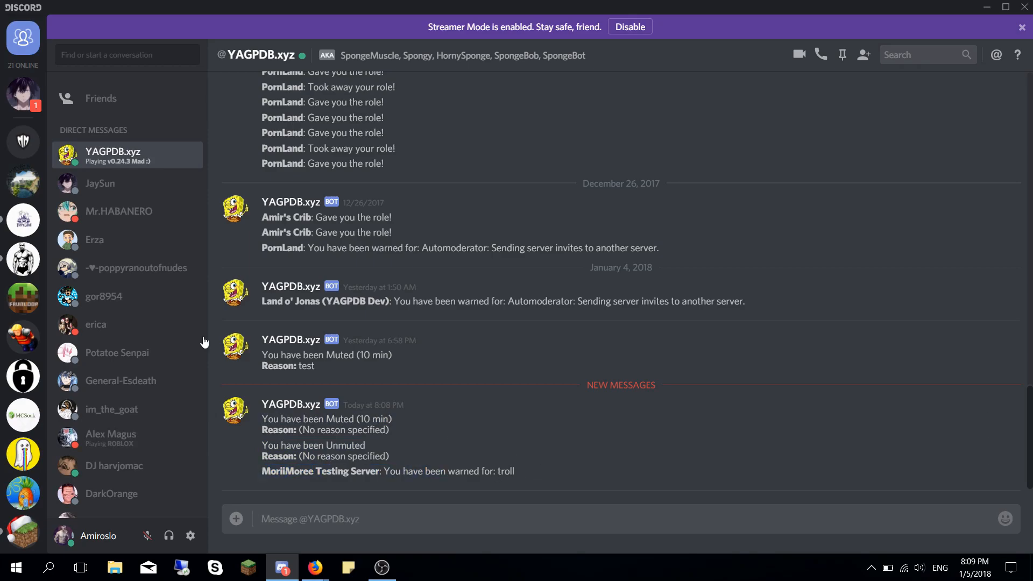
{"action": "left_click", "coordinate": [23, 143]}
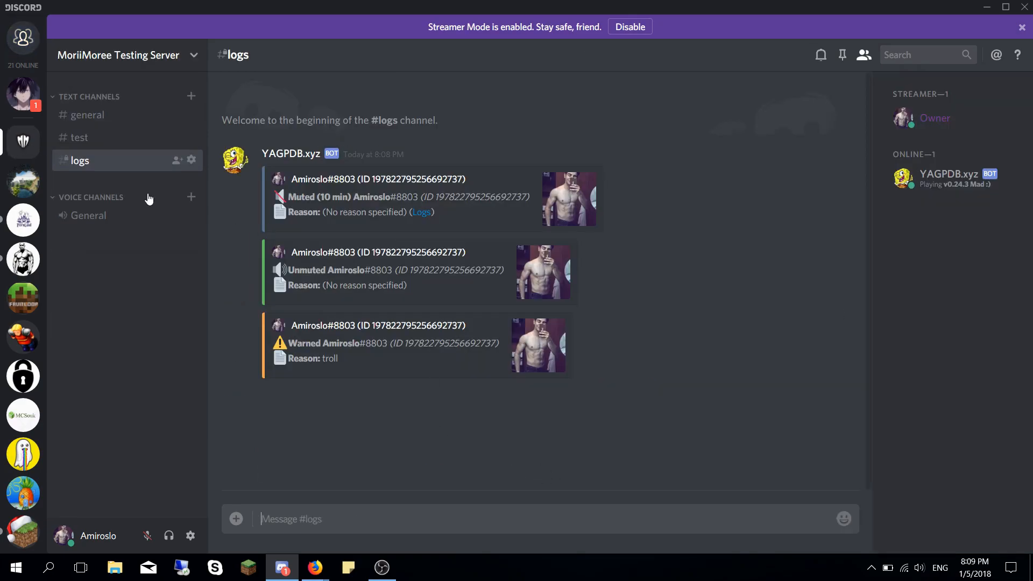
{"action": "left_click", "coordinate": [125, 119]}
{"action": "type", "text": "!kick @"}
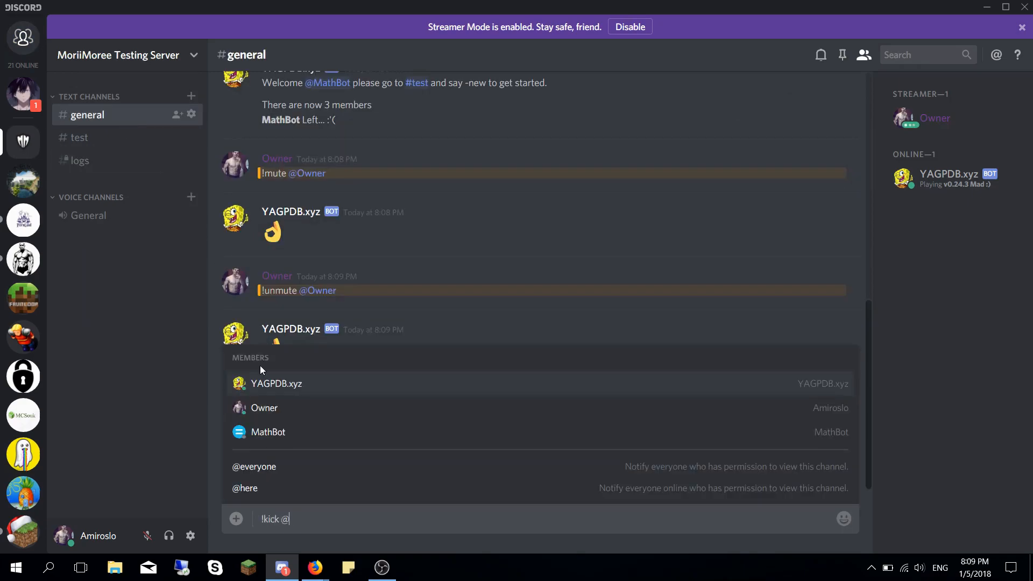
{"action": "left_click", "coordinate": [269, 407]}
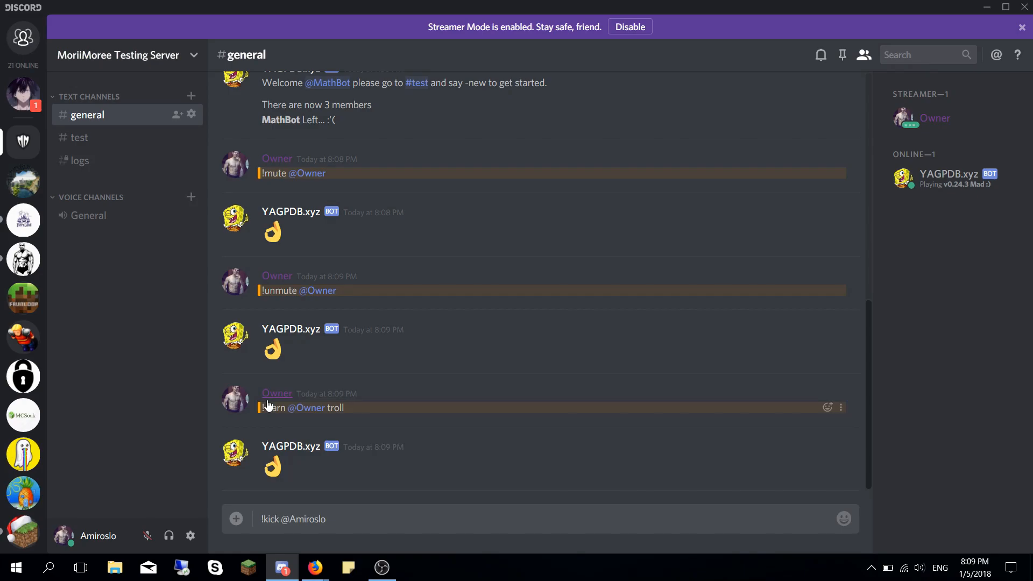
{"action": "type", "text": "troll"}
{"action": "key", "text": "Return"}
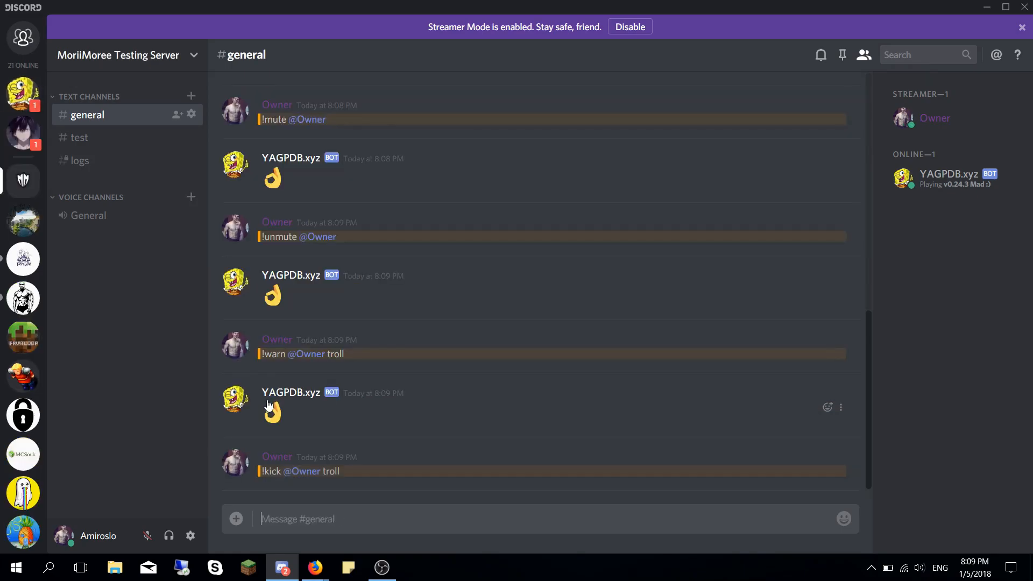
{"action": "left_click_drag", "start_coordinate": [354, 472], "coordinate": [260, 474]}
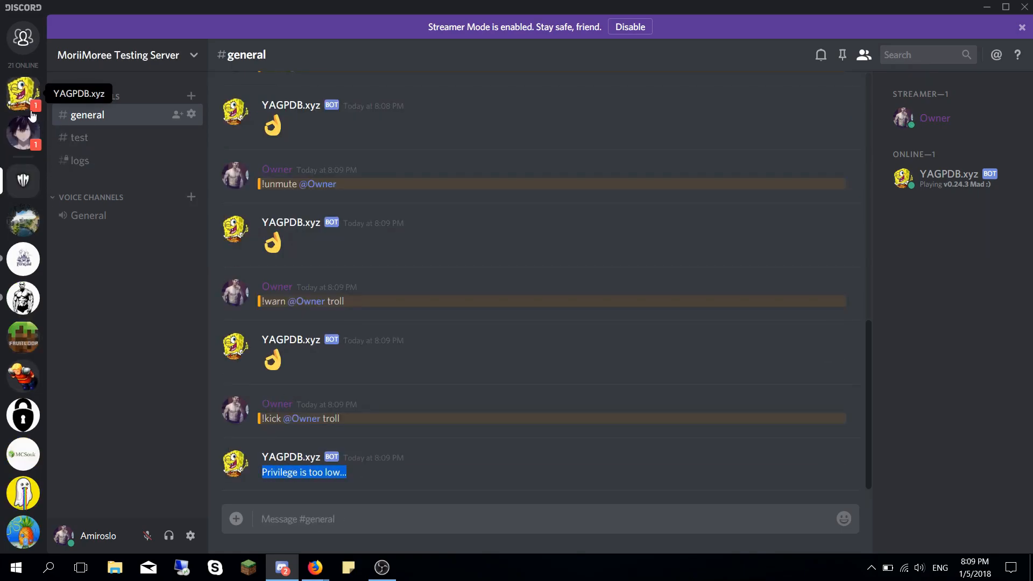
- Open the direct messages from YAGPDB.xyz and examine the wording of the kick notice
{"action": "left_click", "coordinate": [23, 93]}
{"action": "left_click_drag", "start_coordinate": [559, 472], "coordinate": [380, 472]}
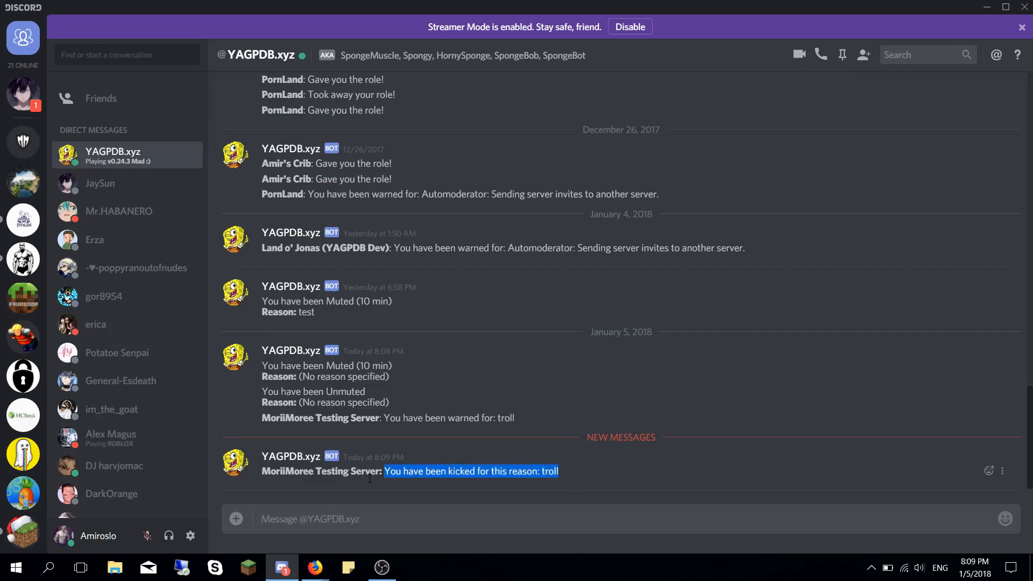
{"action": "left_click", "coordinate": [581, 482]}
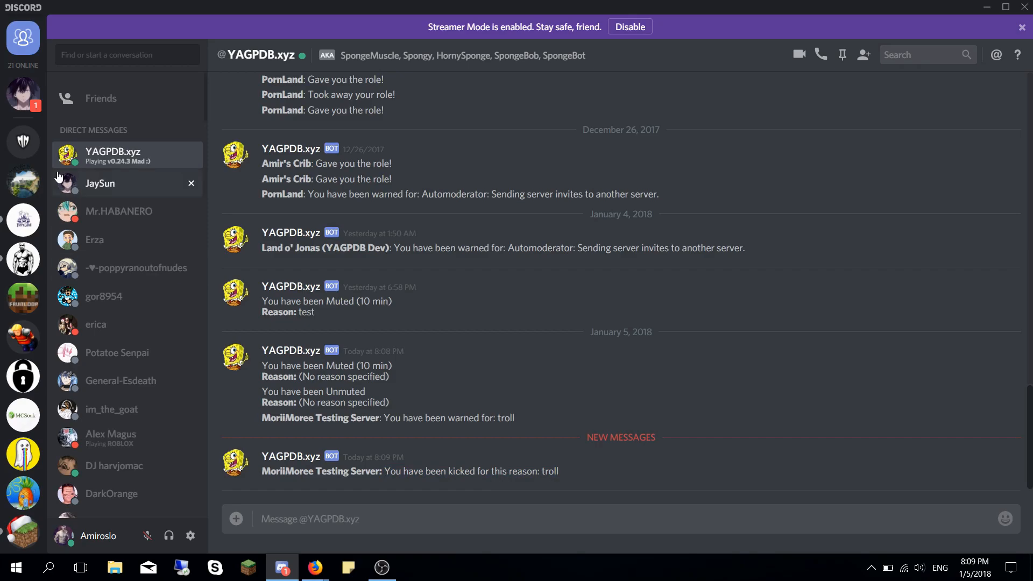
{"action": "left_click", "coordinate": [22, 141]}
{"action": "type", "text": "!kick @"}
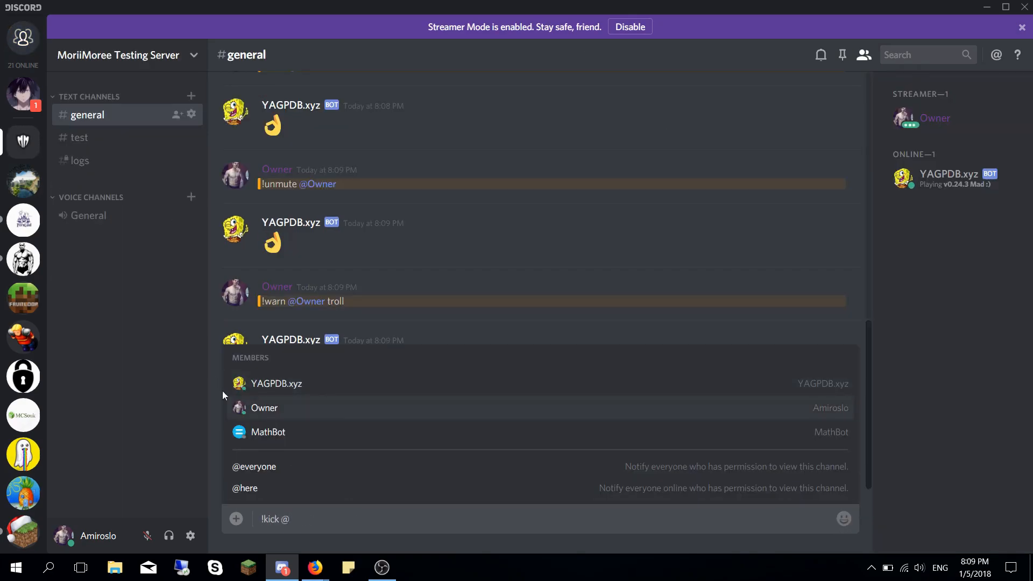
{"action": "left_click", "coordinate": [260, 430]}
{"action": "type", "text": "bye"}
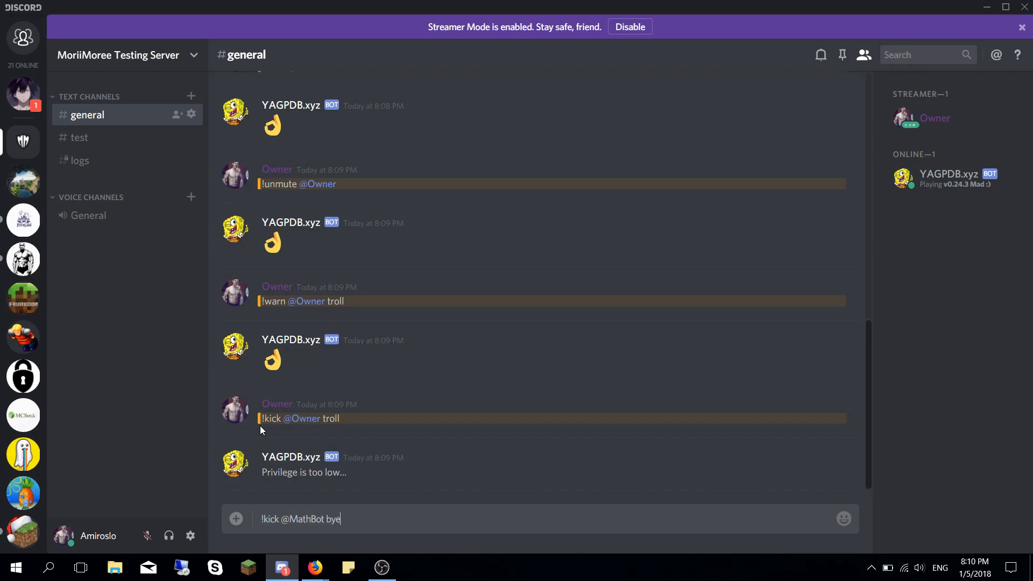
{"action": "key", "text": "Return"}
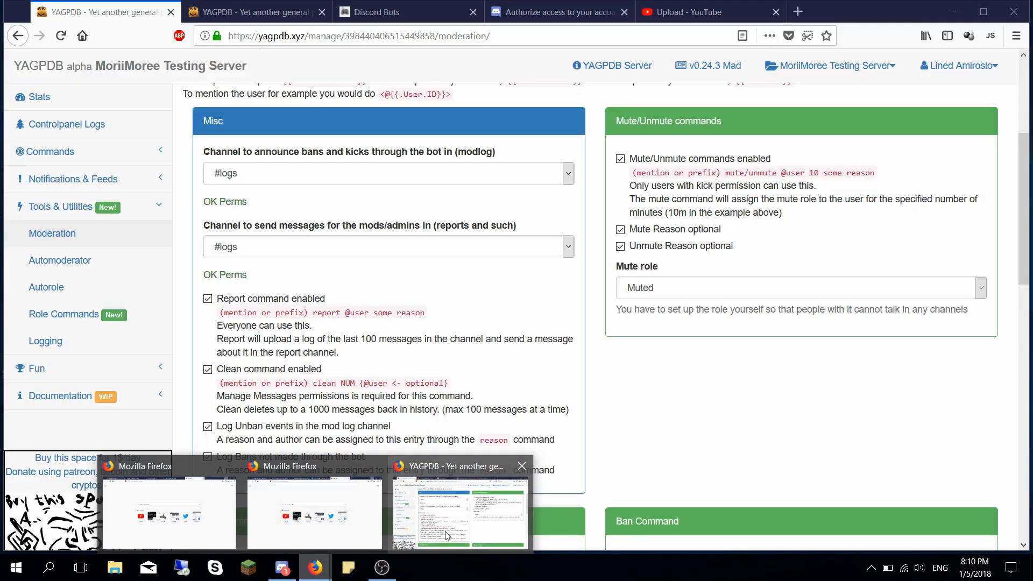
- Switch to Firefox, invite MathBot from the Discord Bots list and authorize it for MoriiMoree Testing Server
{"action": "left_click", "coordinate": [457, 503]}
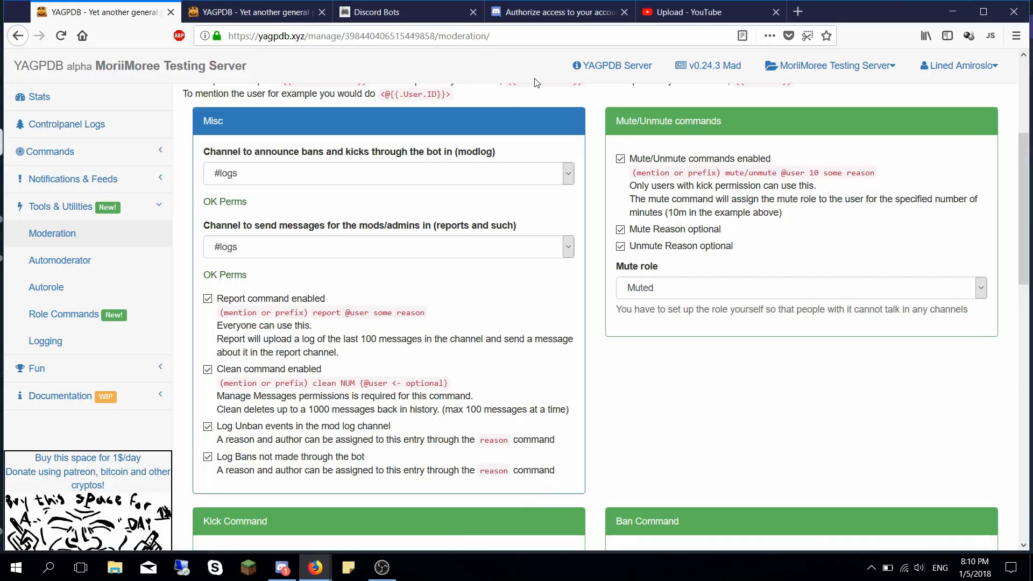
{"action": "left_click", "coordinate": [409, 12]}
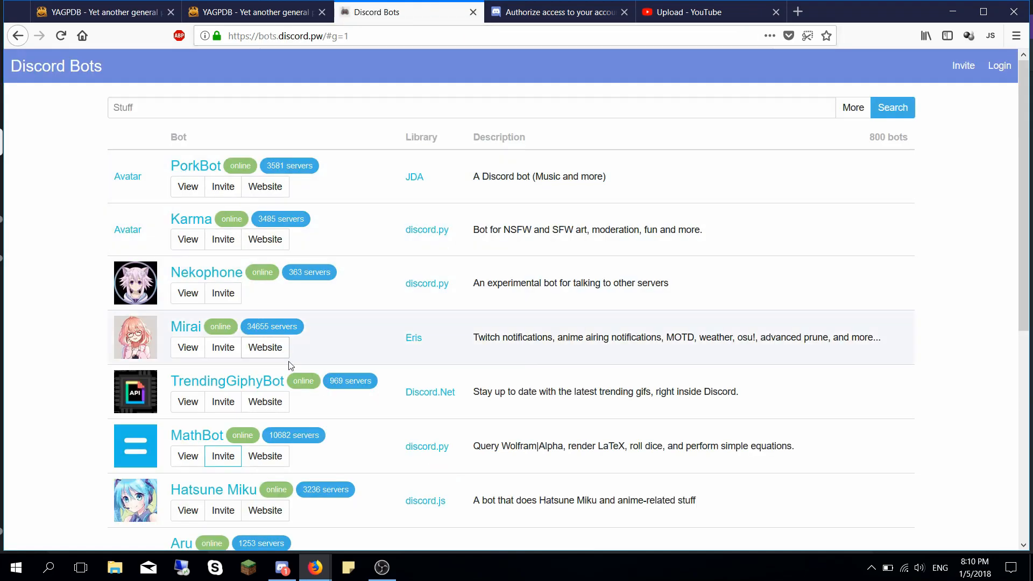
{"action": "left_click", "coordinate": [223, 455]}
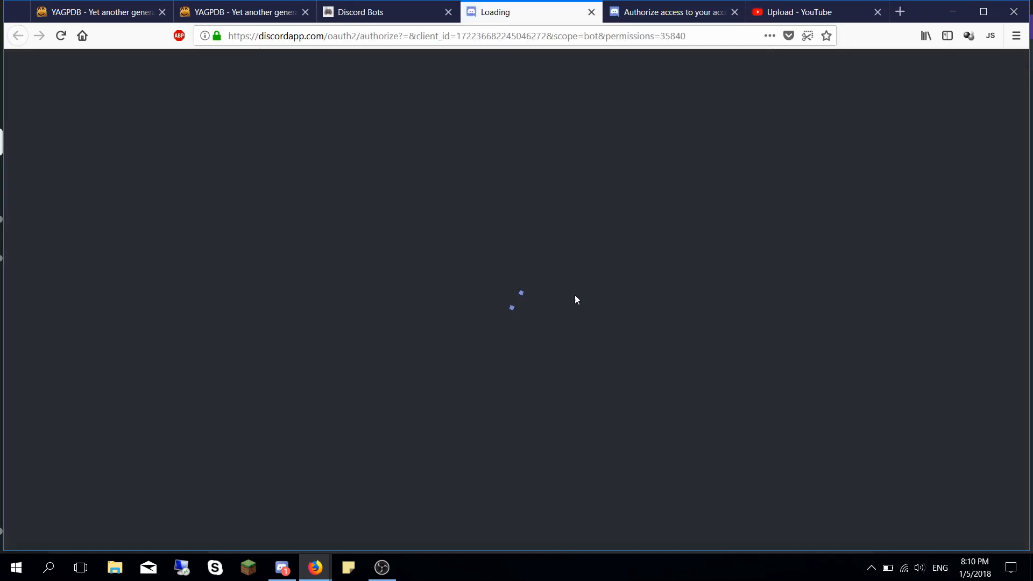
{"action": "left_click", "coordinate": [509, 320]}
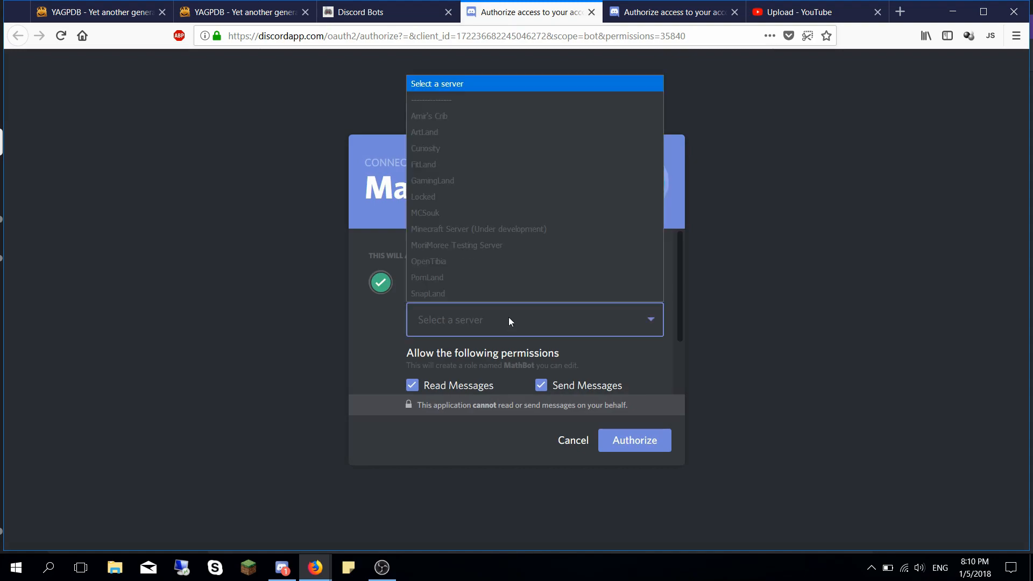
{"action": "left_click", "coordinate": [480, 245]}
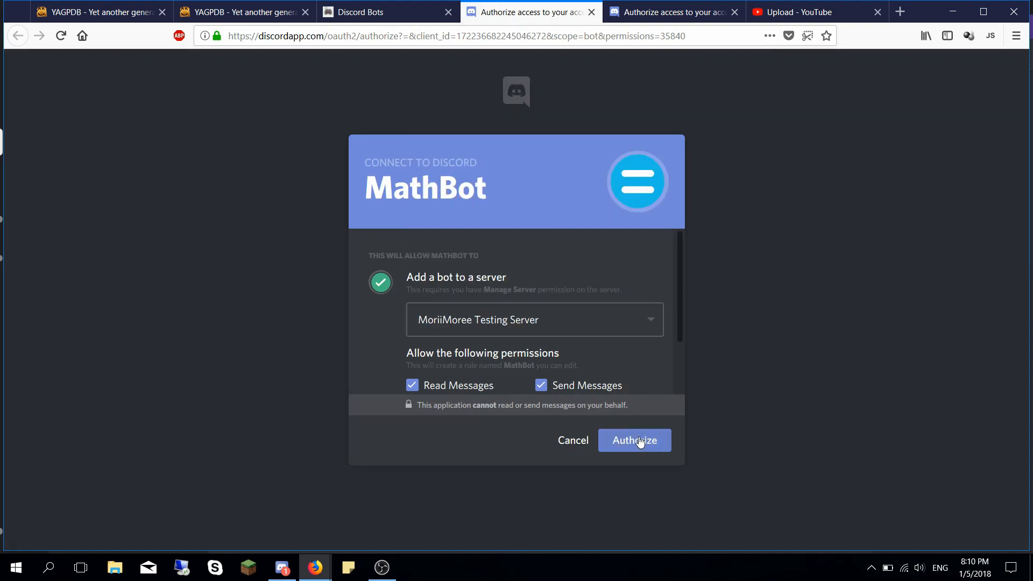
{"action": "left_click", "coordinate": [639, 440]}
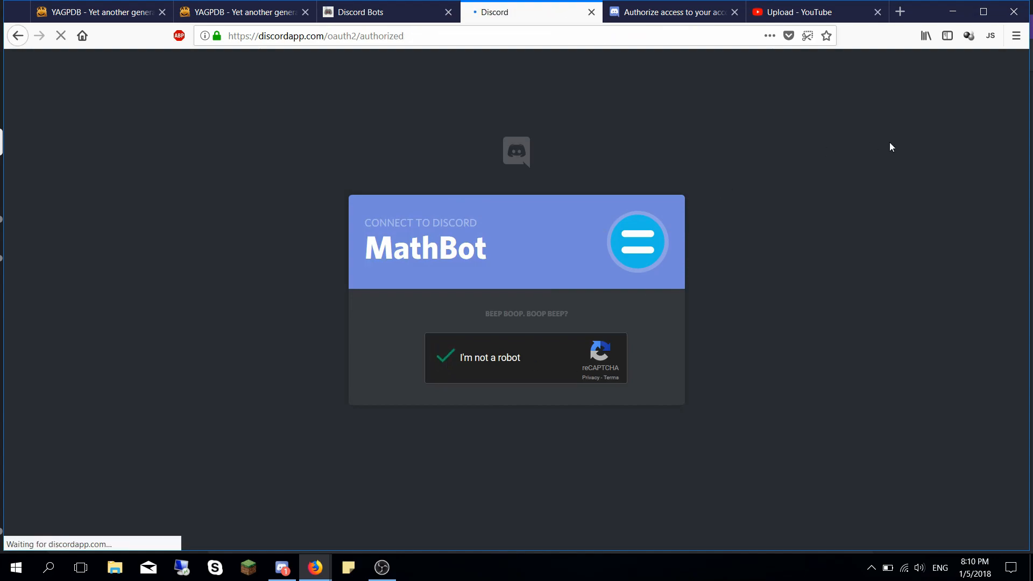
{"action": "left_click", "coordinate": [951, 12]}
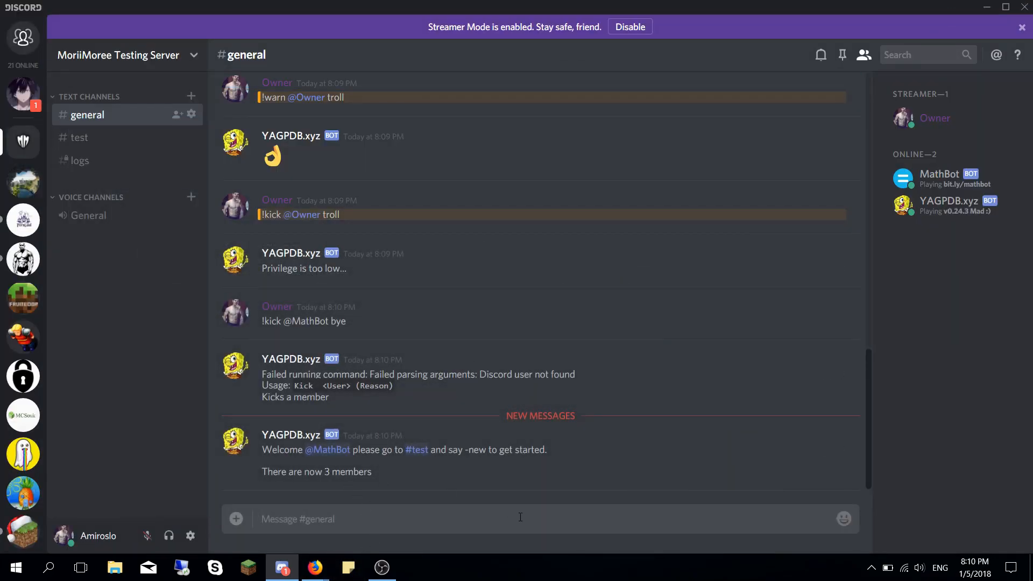
{"action": "type", "text": "!kick @"}
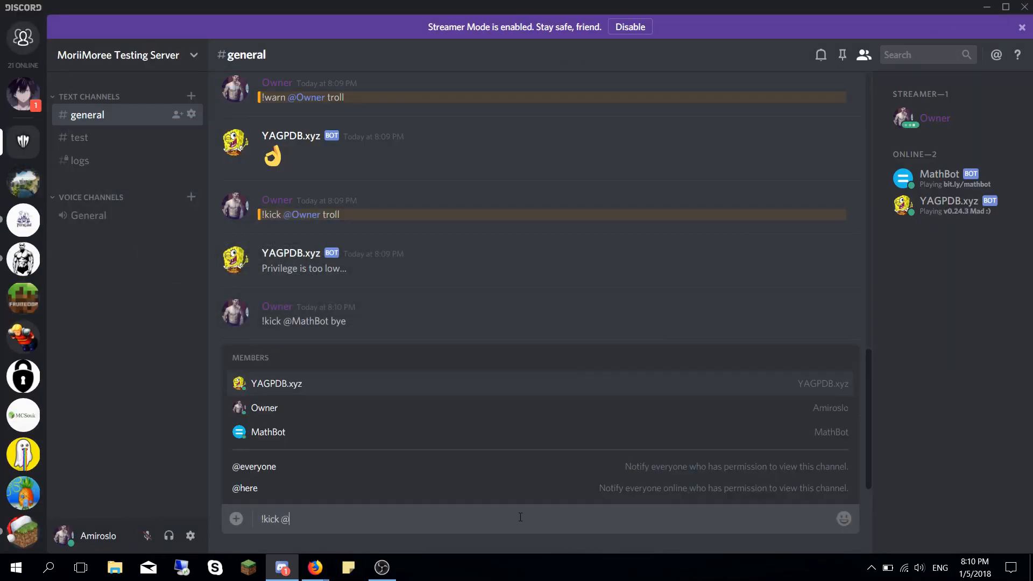
{"action": "left_click", "coordinate": [362, 430]}
{"action": "type", "text": "test"}
{"action": "key", "text": "Return"}
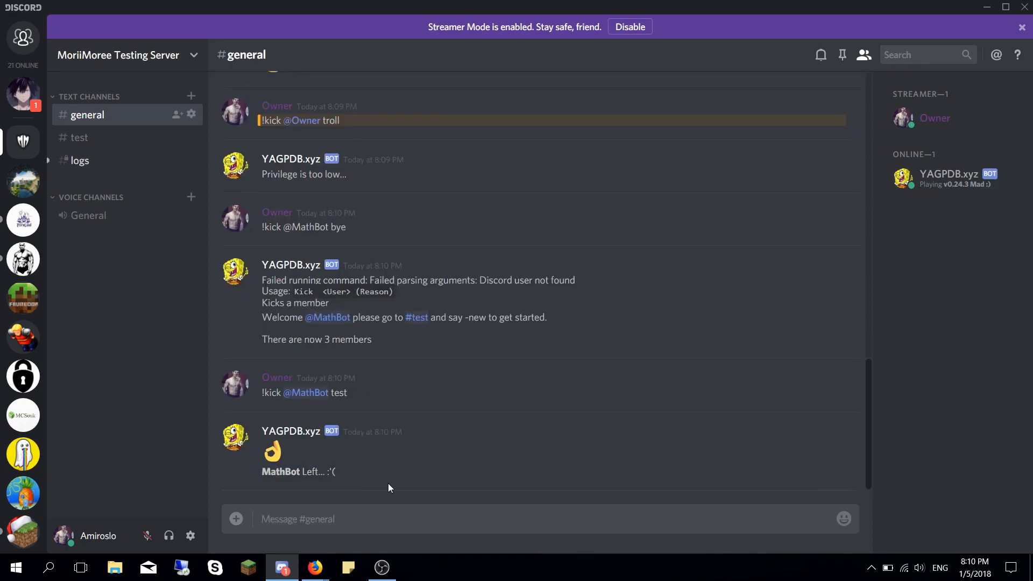
{"action": "left_click", "coordinate": [113, 161]}
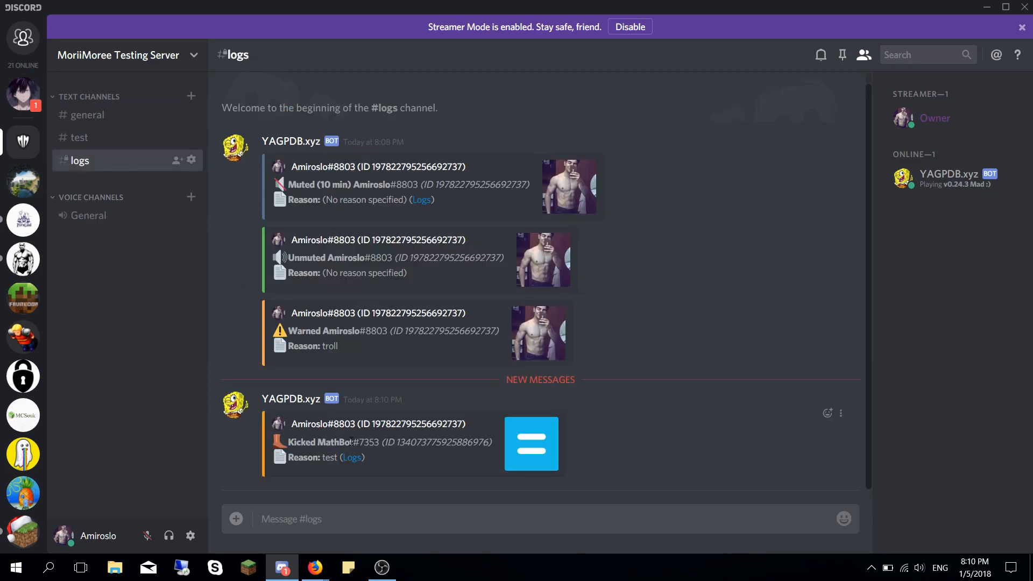
{"action": "left_click", "coordinate": [106, 118]}
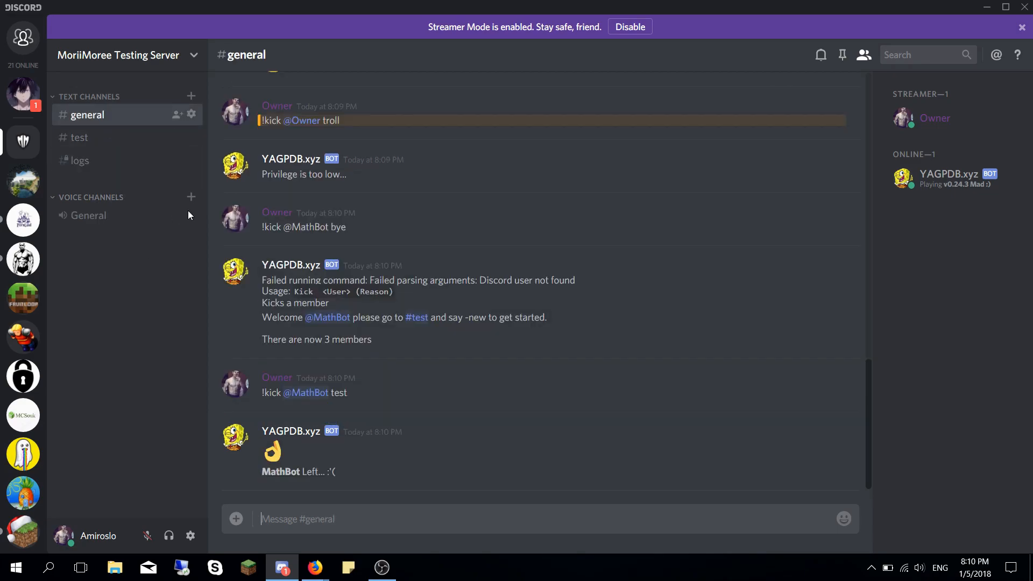
{"action": "type", "text": "!ban"}
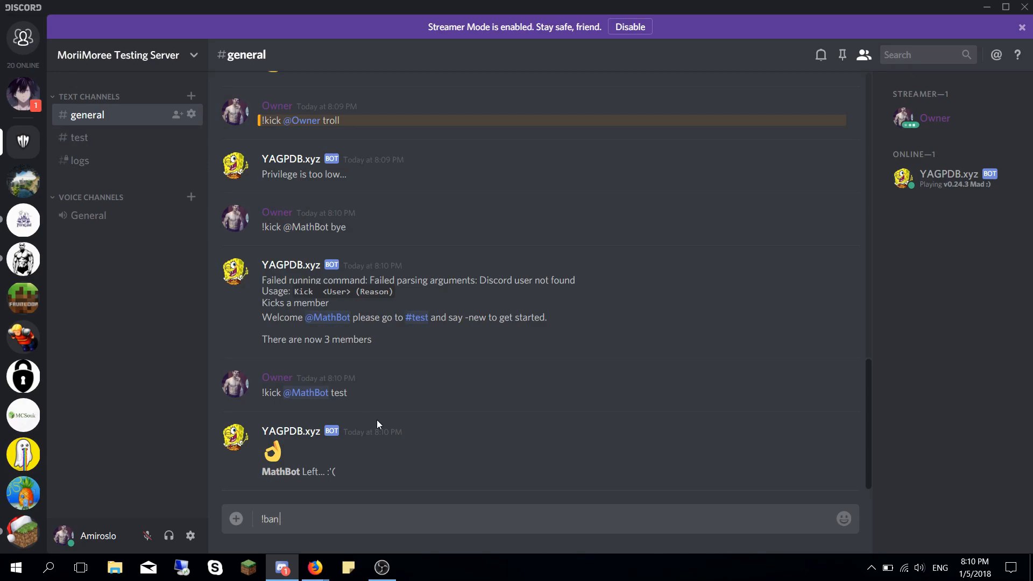
{"action": "type", "text": " @"}
{"action": "left_click", "coordinate": [338, 414]}
{"action": "type", "text": "troll"}
{"action": "key", "text": "Return"}
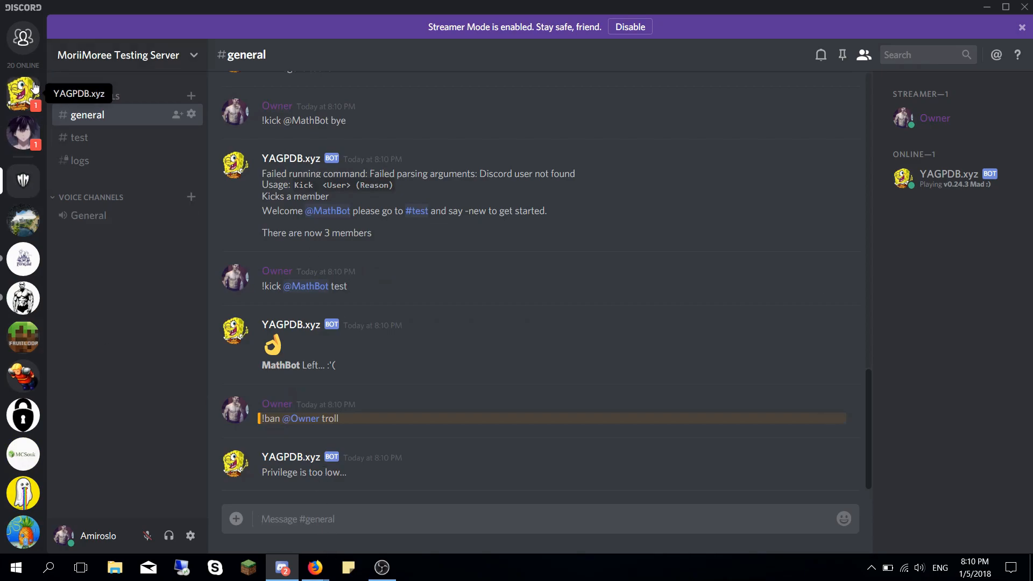
- Check the newest ban notice in the YAGPDB.xyz direct messages and return to the testing server's general channel
{"action": "left_click", "coordinate": [24, 102]}
{"action": "left_click_drag", "start_coordinate": [601, 476], "coordinate": [441, 474]}
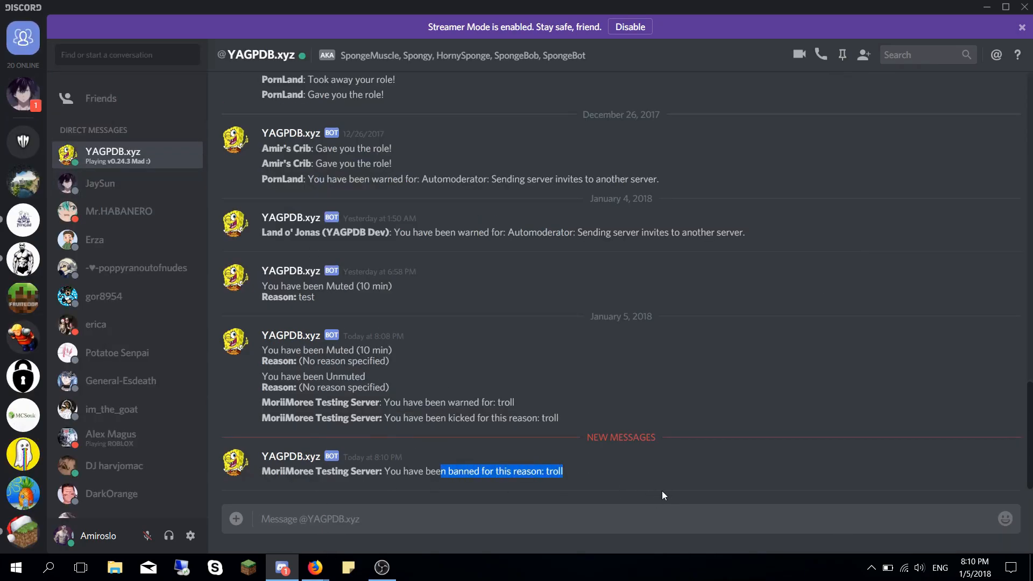
{"action": "left_click", "coordinate": [663, 493]}
{"action": "left_click", "coordinate": [23, 141]}
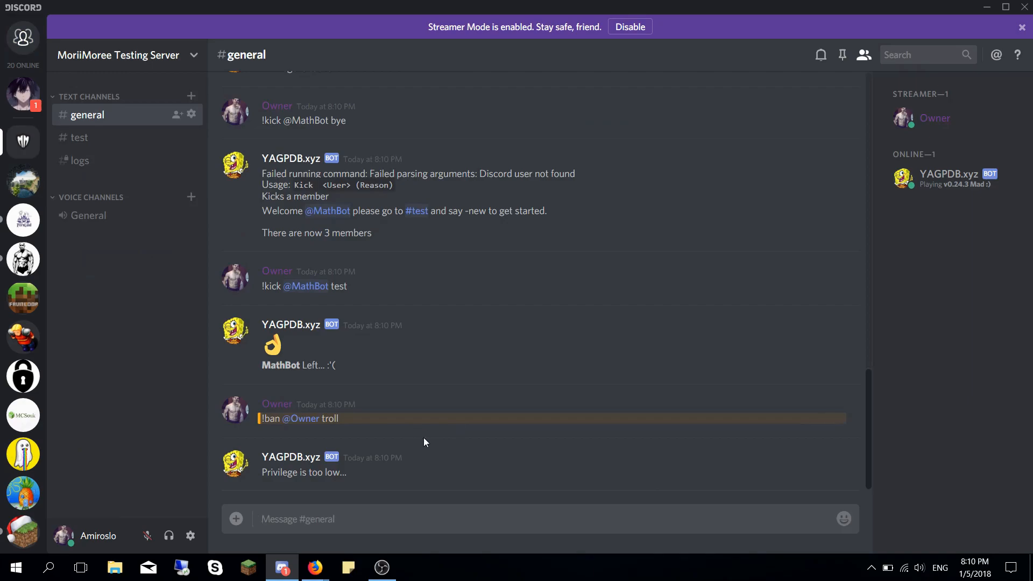
- Switch to Firefox and review the Misc and Mute/Unmute settings on YAGPDB's Moderation page
{"action": "left_click", "coordinate": [290, 569]}
{"action": "left_click", "coordinate": [290, 569]}
{"action": "mouse_move", "coordinate": [315, 568]}
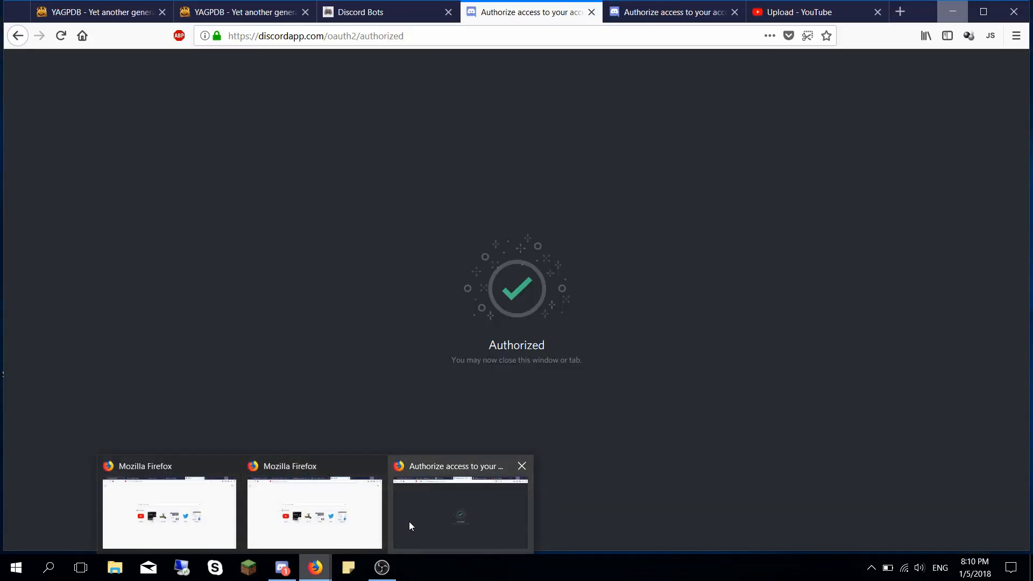
{"action": "left_click", "coordinate": [409, 522]}
{"action": "left_click", "coordinate": [94, 12]}
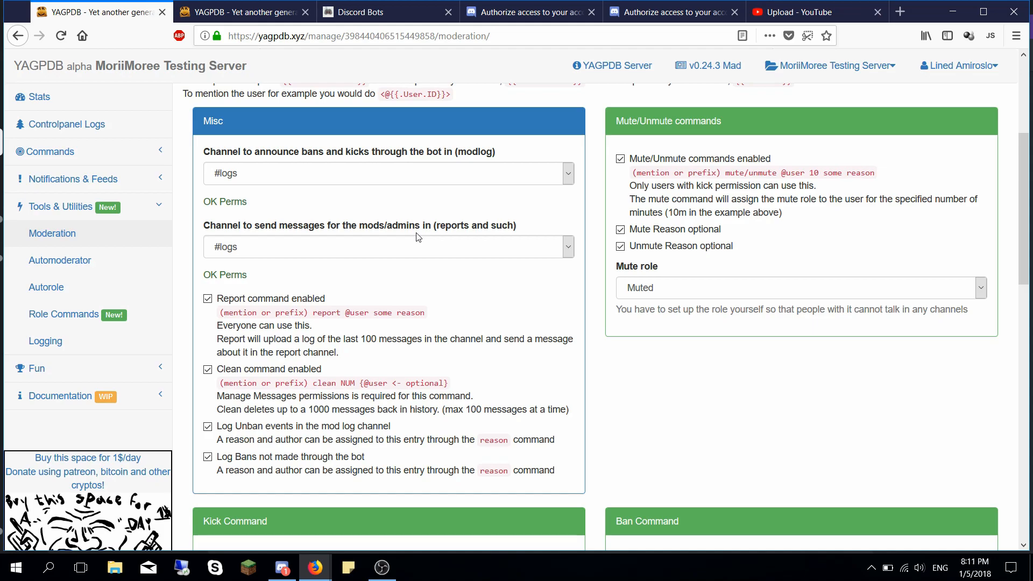
{"action": "left_click", "coordinate": [281, 567]}
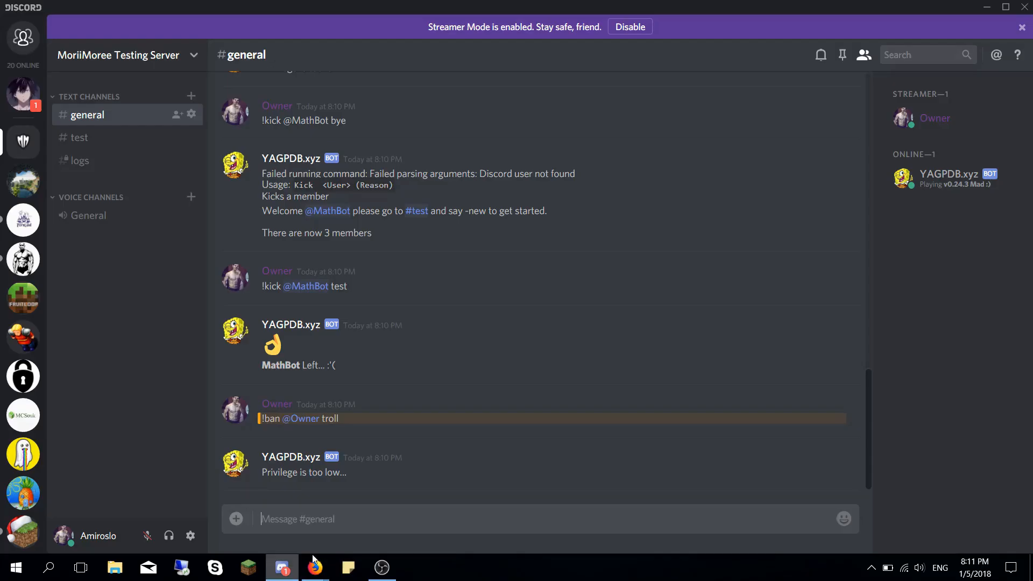
{"action": "type", "text": "!m"}
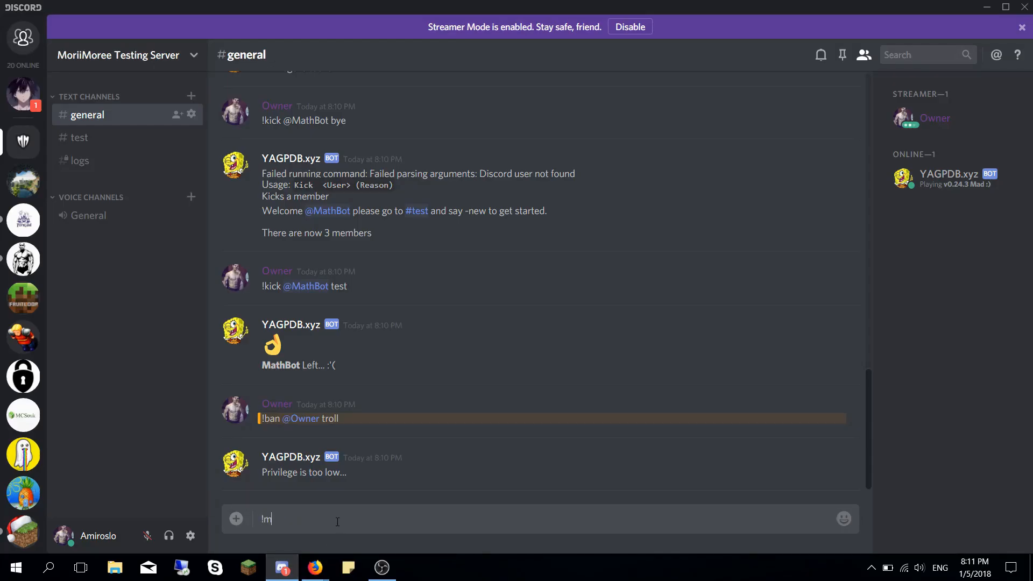
{"action": "type", "text": "ute @"}
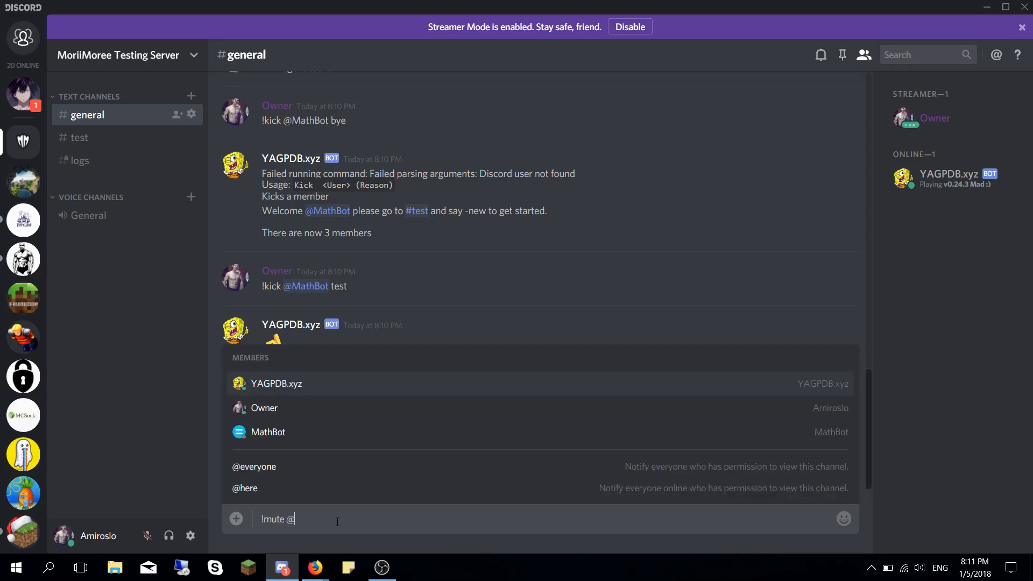
{"action": "left_click", "coordinate": [334, 388]}
{"action": "type", "text": "troll"}
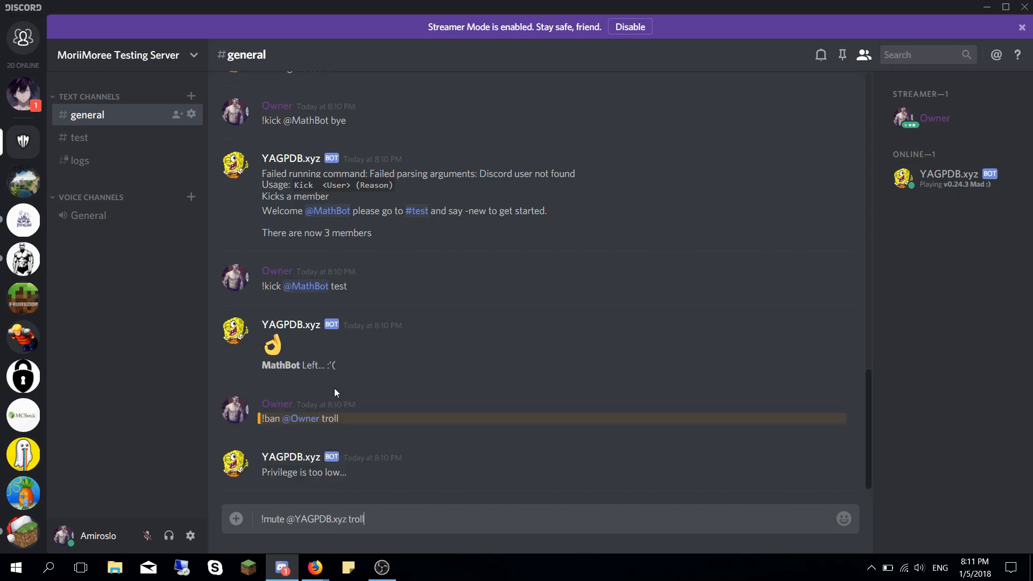
{"action": "key", "text": "Return"}
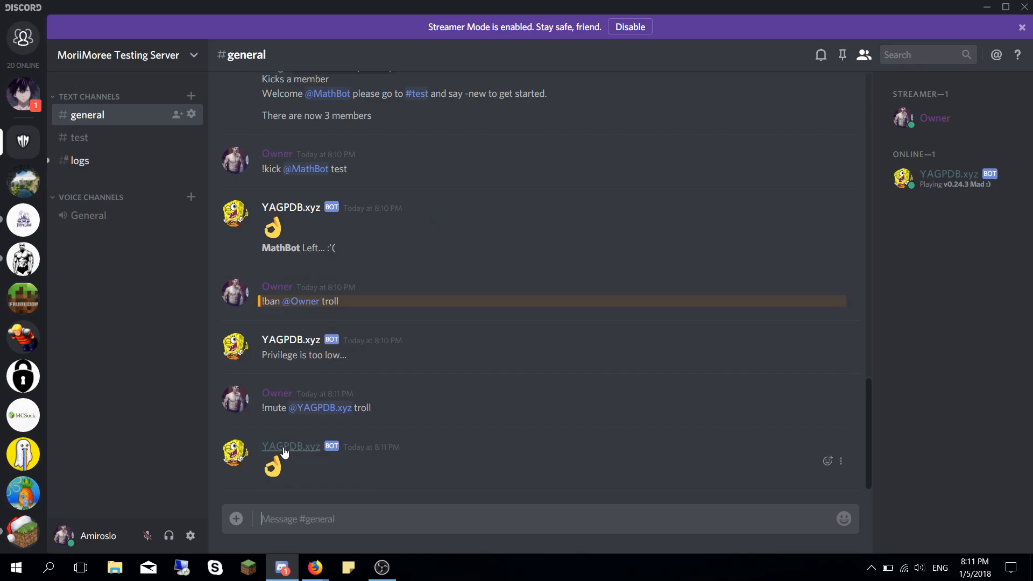
{"action": "left_click", "coordinate": [290, 446]}
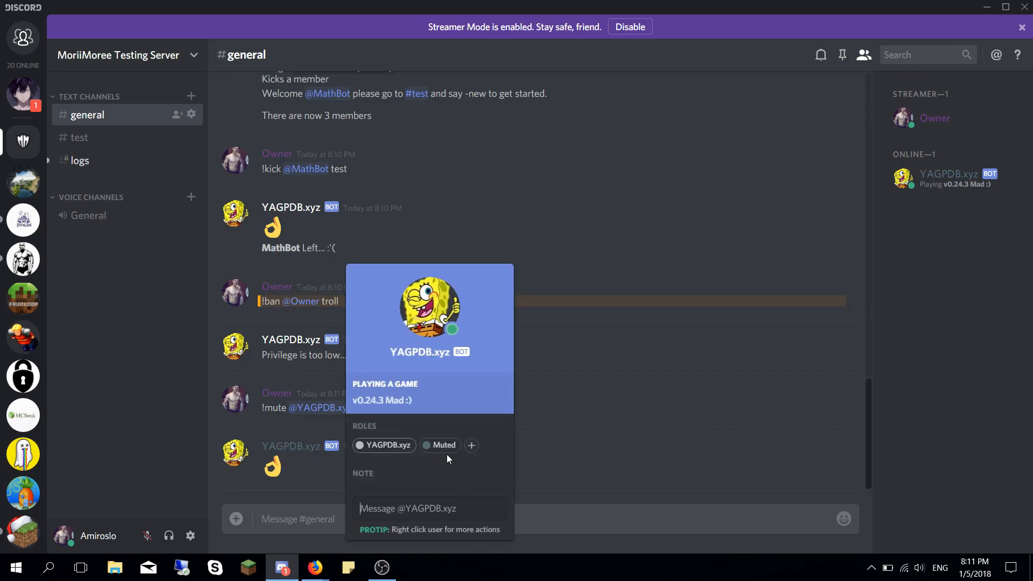
{"action": "left_click", "coordinate": [710, 454]}
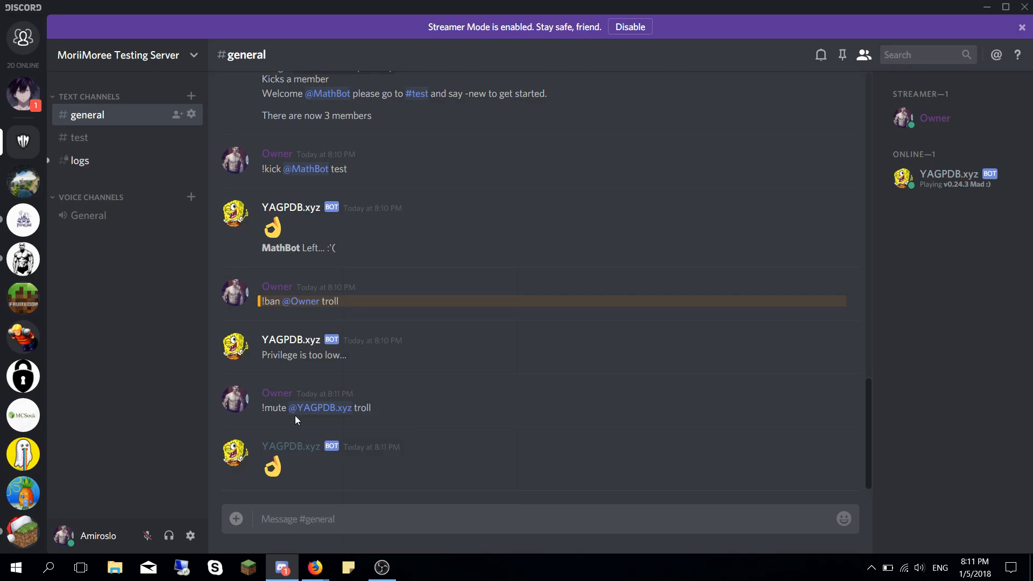
{"action": "left_click", "coordinate": [322, 409]}
{"action": "left_click", "coordinate": [592, 472]}
- Check the #logs channel for the mute record, go back to #general and return to the browser
{"action": "left_click", "coordinate": [100, 159]}
{"action": "left_click", "coordinate": [99, 120]}
{"action": "left_click", "coordinate": [987, 8]}
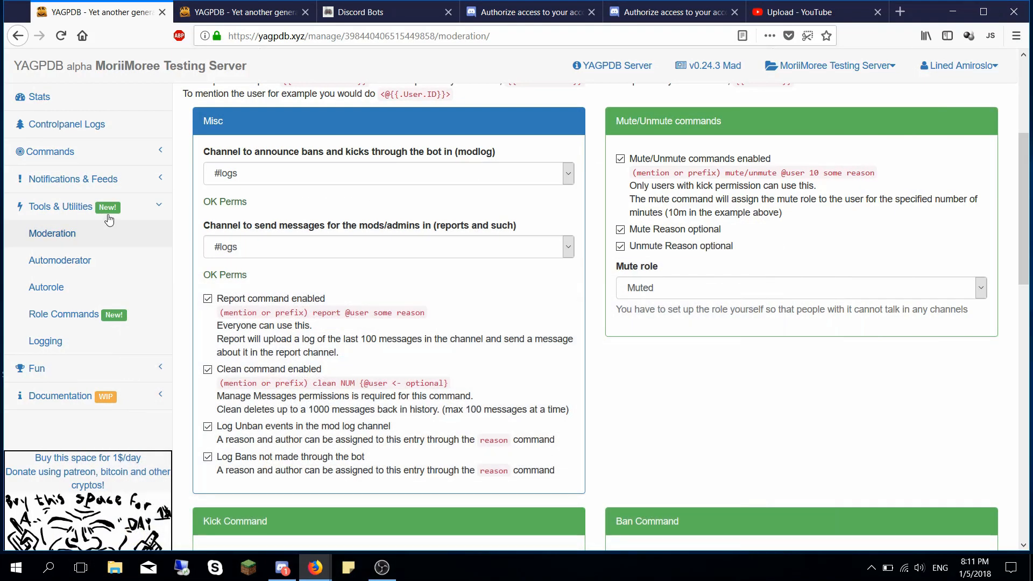
- Enable the Automoderator in the YAGPDB Tools & Utilities settings and review the descriptions of its rule types
{"action": "left_click", "coordinate": [98, 275]}
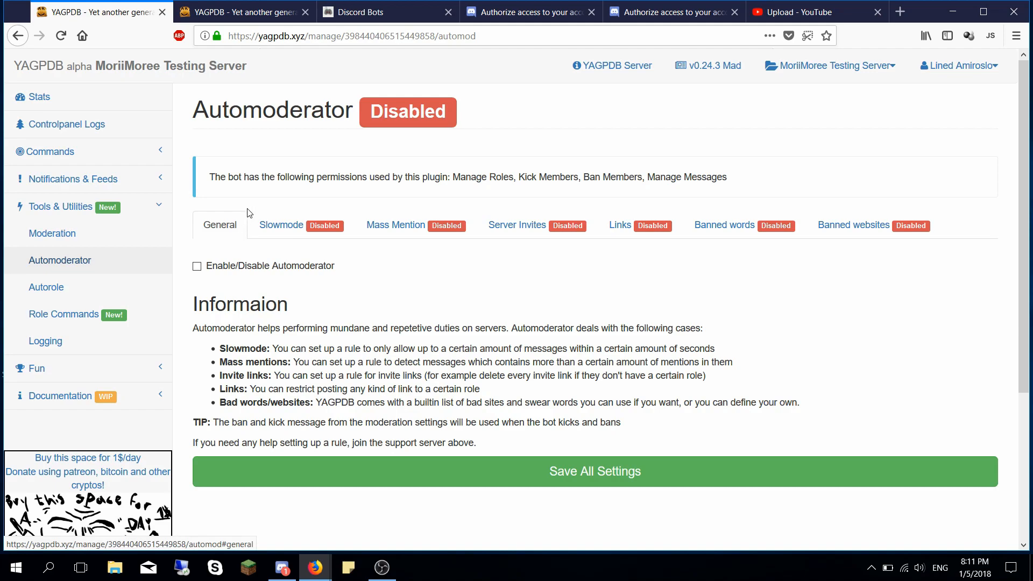
{"action": "left_click", "coordinate": [283, 269]}
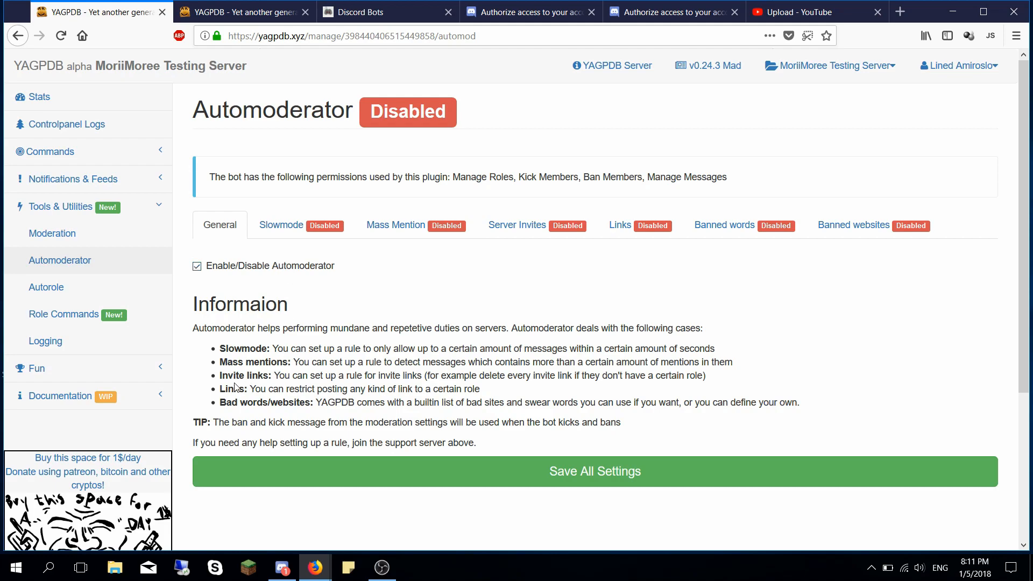
{"action": "scroll", "coordinate": [245, 284], "scroll_direction": "down", "scroll_amount": 2}
{"action": "scroll", "coordinate": [245, 284], "scroll_direction": "up", "scroll_amount": 2}
{"action": "left_click_drag", "start_coordinate": [219, 362], "coordinate": [288, 361]}
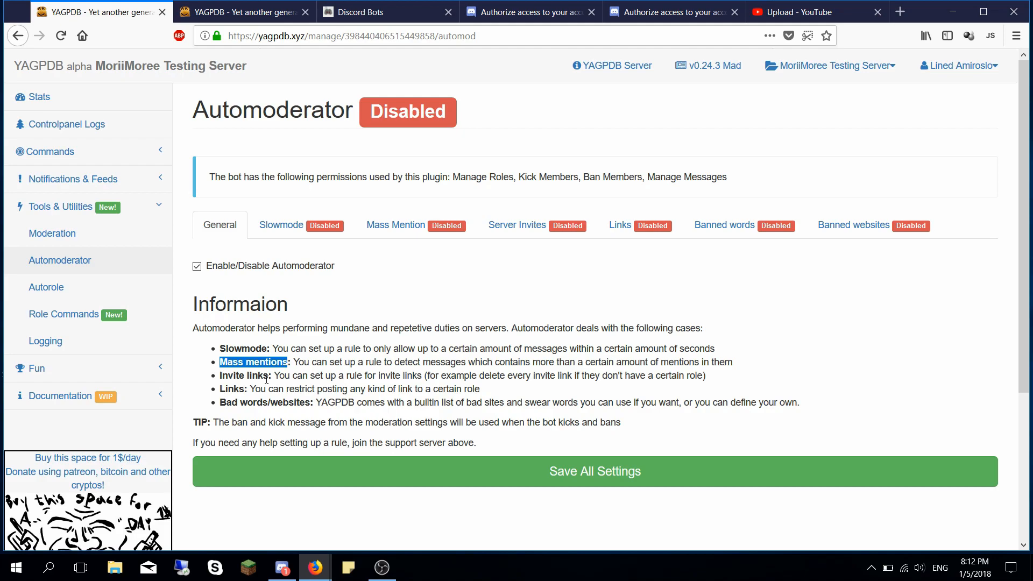
{"action": "left_click_drag", "start_coordinate": [274, 375], "coordinate": [222, 385]}
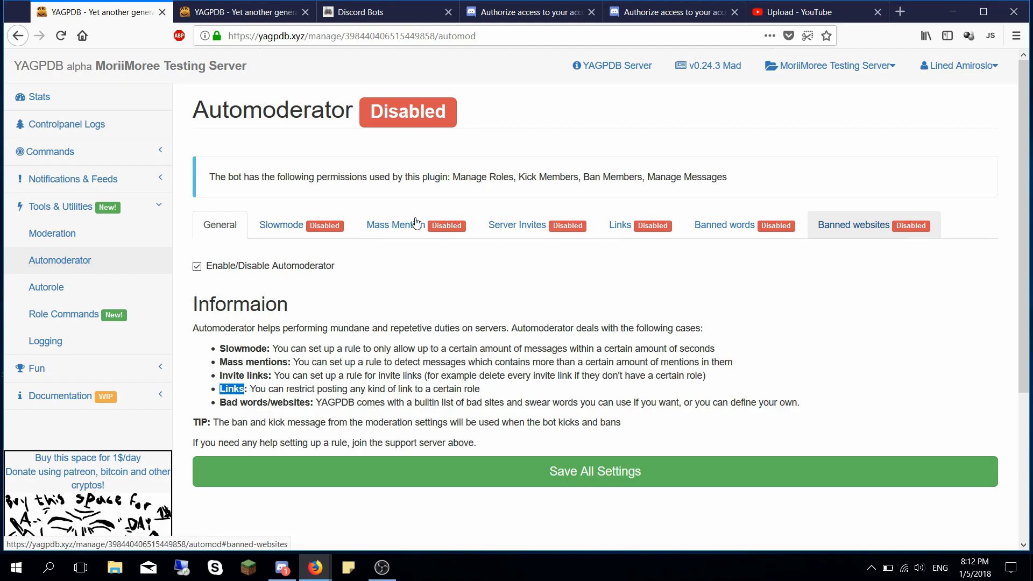
- Enable the Slowmode rule in the Automoderator settings and look over its violation options
{"action": "right_click", "coordinate": [289, 224]}
{"action": "left_click", "coordinate": [289, 225]}
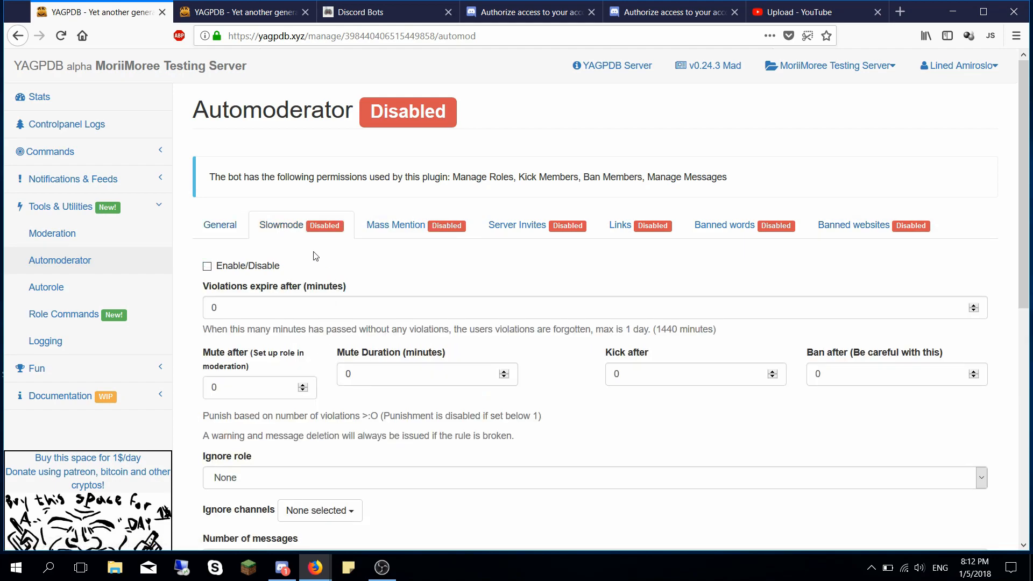
{"action": "left_click", "coordinate": [252, 268]}
{"action": "left_click", "coordinate": [289, 306]}
{"action": "left_click", "coordinate": [189, 315]}
{"action": "scroll", "coordinate": [192, 314], "scroll_direction": "down", "scroll_amount": 3}
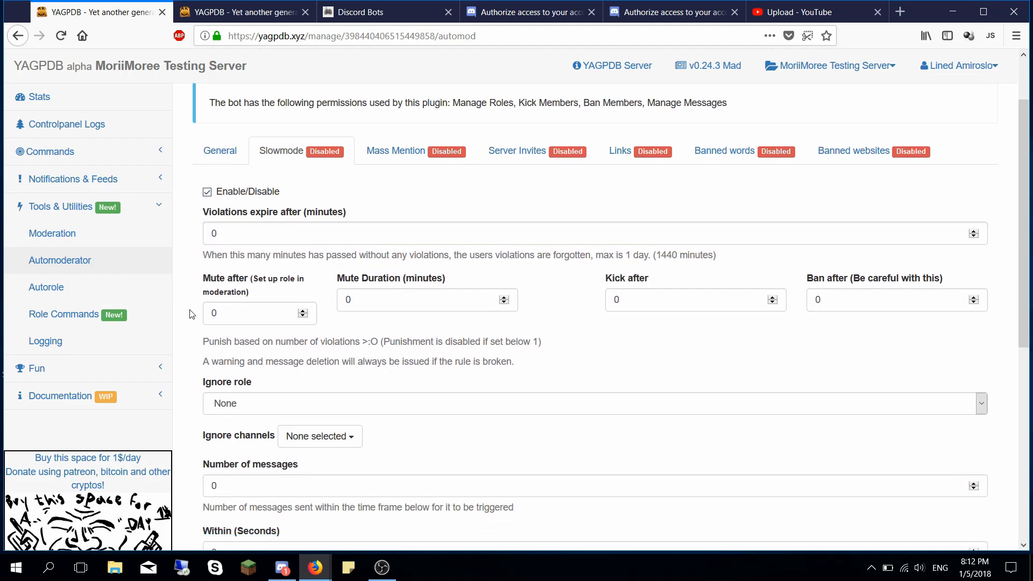
- Set Slowmode to mute after 3 violations for 4 minutes and kick after 4, and check the Ignore role choices
{"action": "left_click_drag", "start_coordinate": [244, 314], "coordinate": [185, 314]}
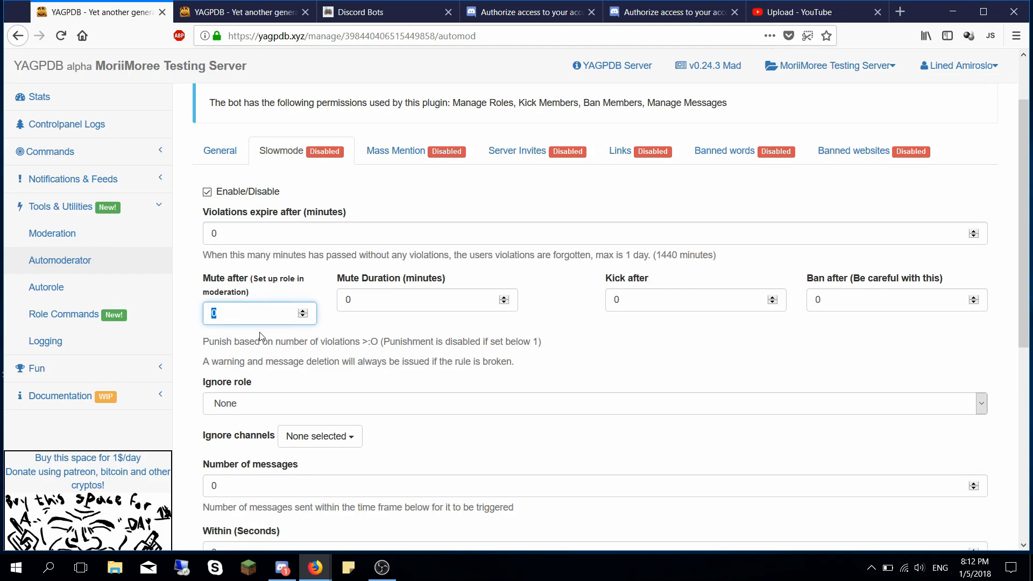
{"action": "type", "text": "3"}
{"action": "key", "text": "Tab"}
{"action": "left_click", "coordinate": [241, 323]}
{"action": "key", "text": "Tab"}
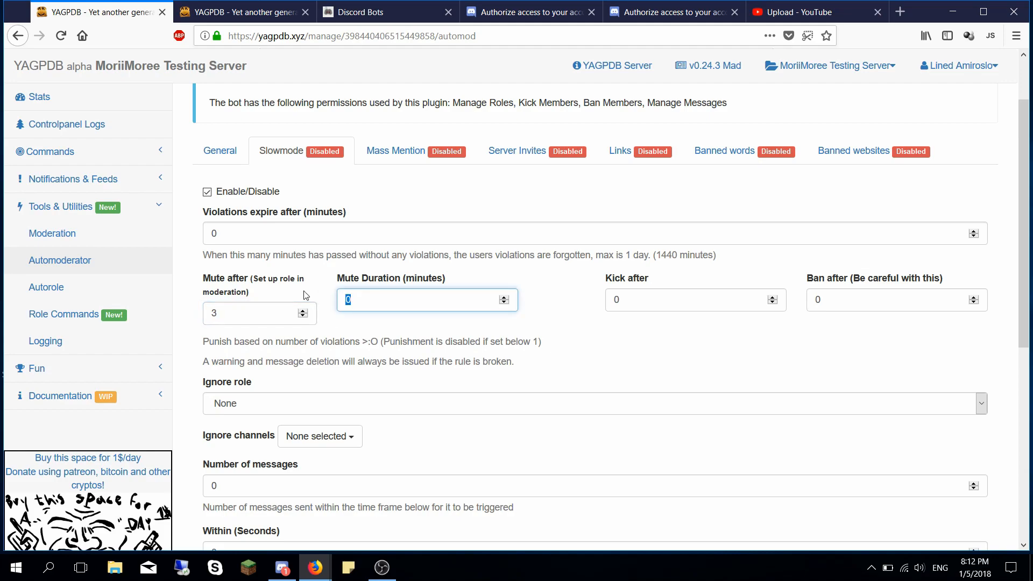
{"action": "type", "text": "4"}
{"action": "left_click", "coordinate": [659, 307]}
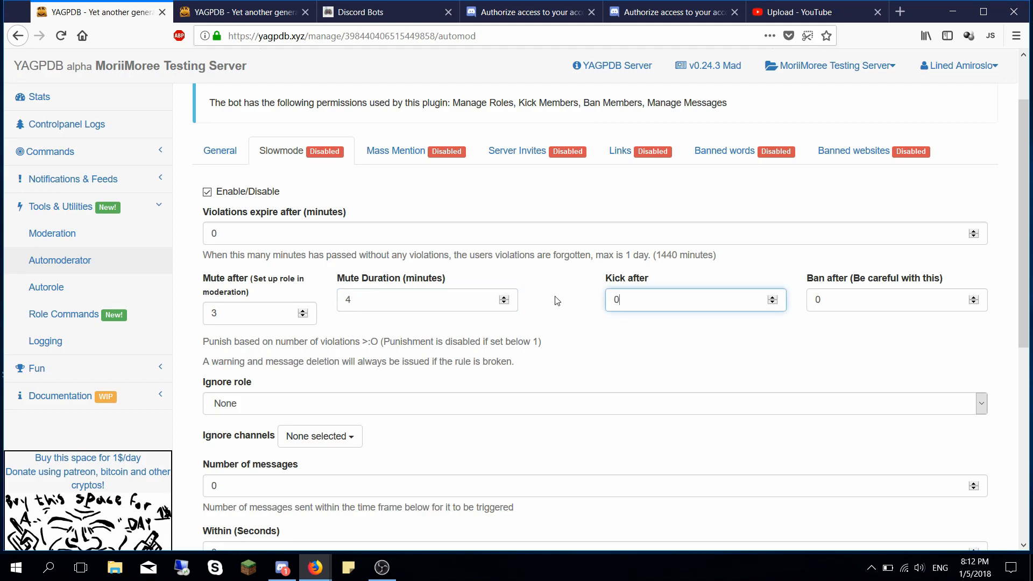
{"action": "left_click_drag", "start_coordinate": [634, 300], "coordinate": [603, 295]}
{"action": "type", "text": "4"}
{"action": "left_click", "coordinate": [279, 405]}
{"action": "left_click", "coordinate": [279, 405]}
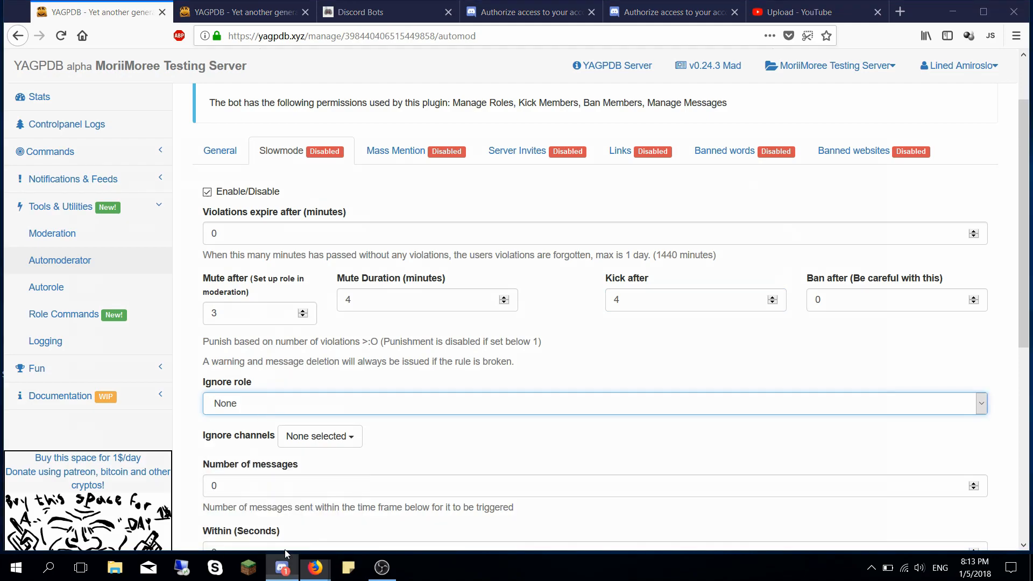
- Switch to Discord, create a role named "ignore" in the server settings, and save the changes
{"action": "left_click", "coordinate": [282, 567]}
{"action": "left_click", "coordinate": [134, 65]}
{"action": "left_click", "coordinate": [152, 117]}
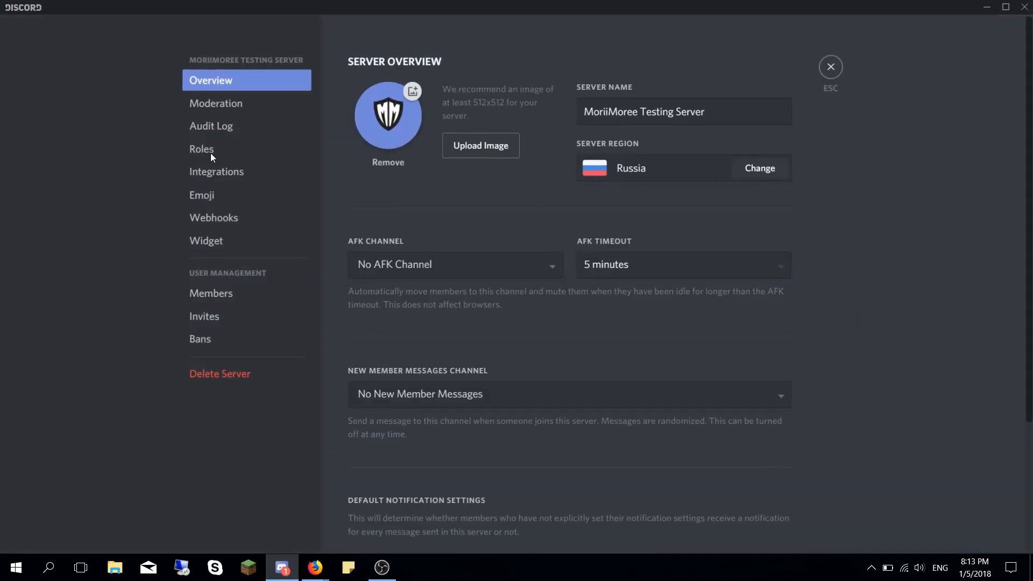
{"action": "left_click", "coordinate": [221, 295]}
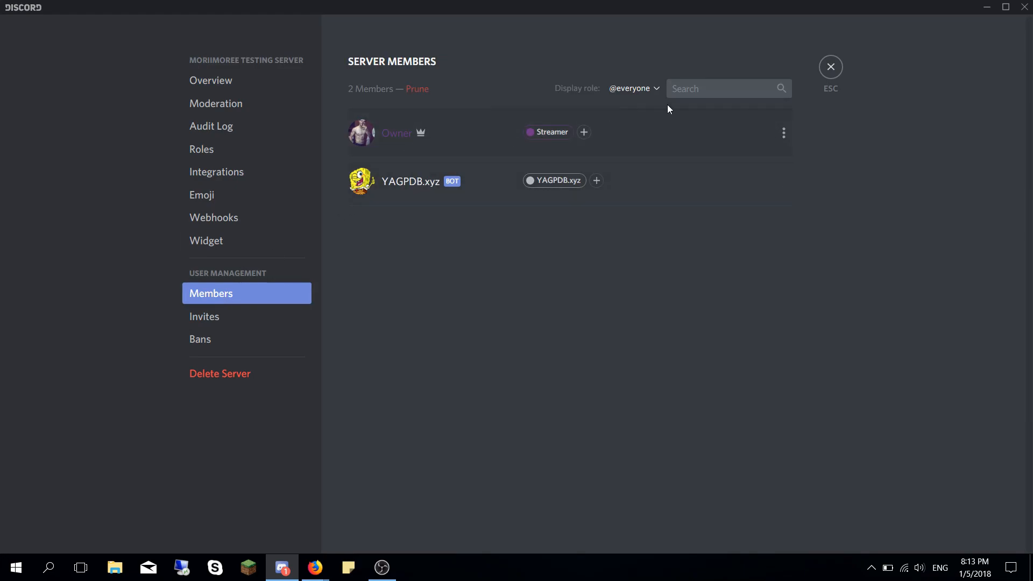
{"action": "left_click", "coordinate": [221, 149]}
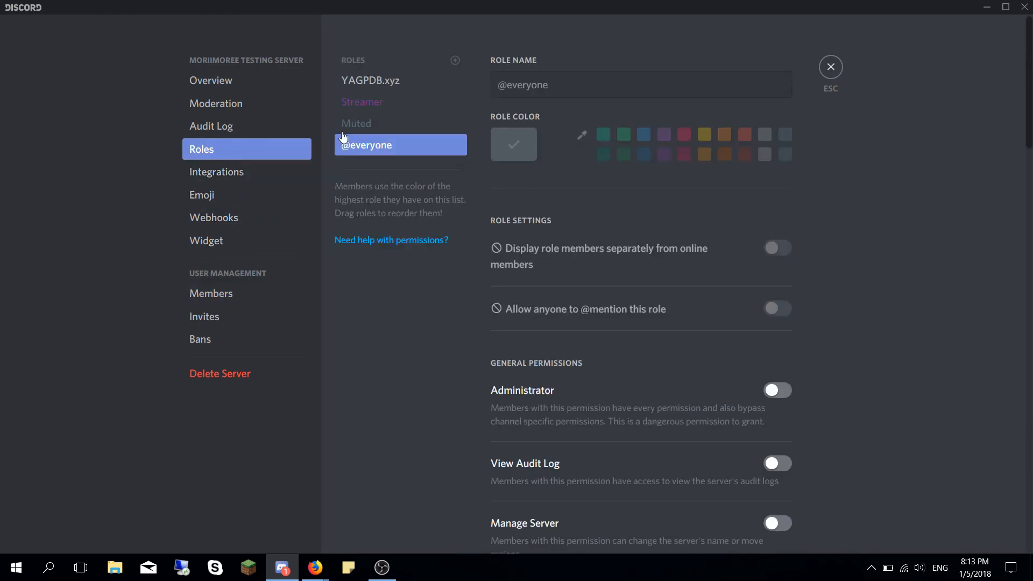
{"action": "left_click", "coordinate": [455, 61]}
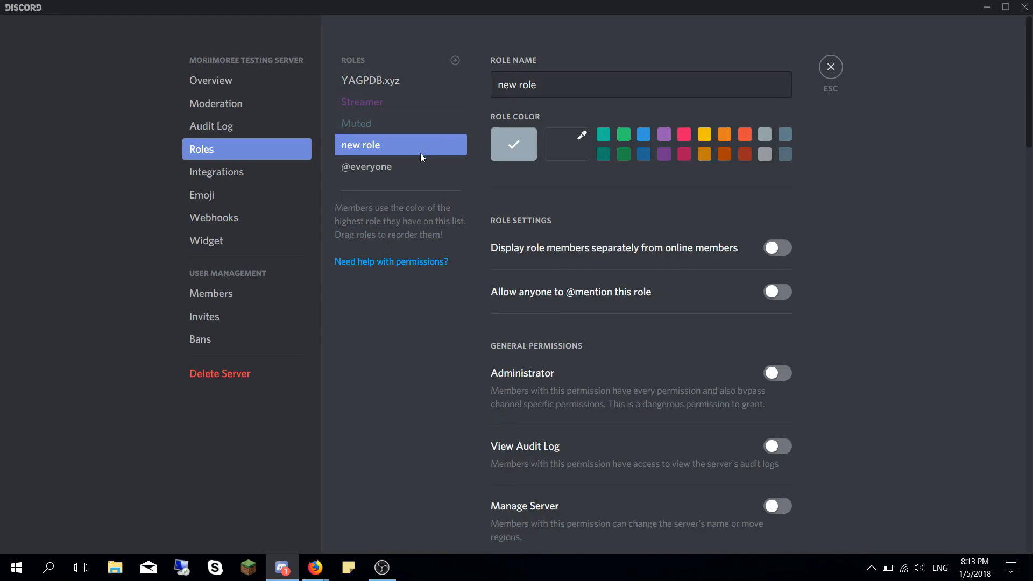
{"action": "type", "text": "ignore"}
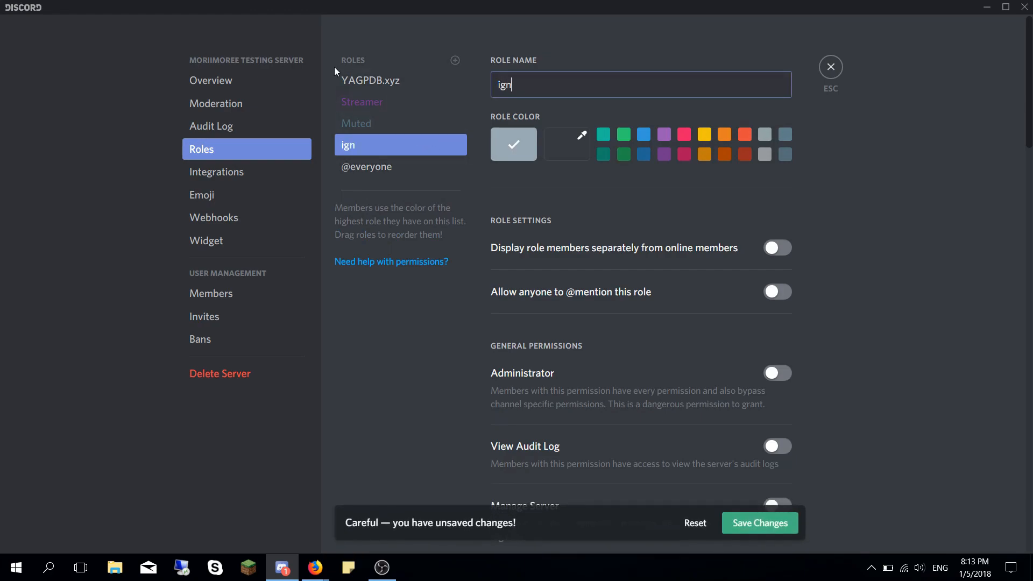
{"action": "left_click", "coordinate": [758, 528]}
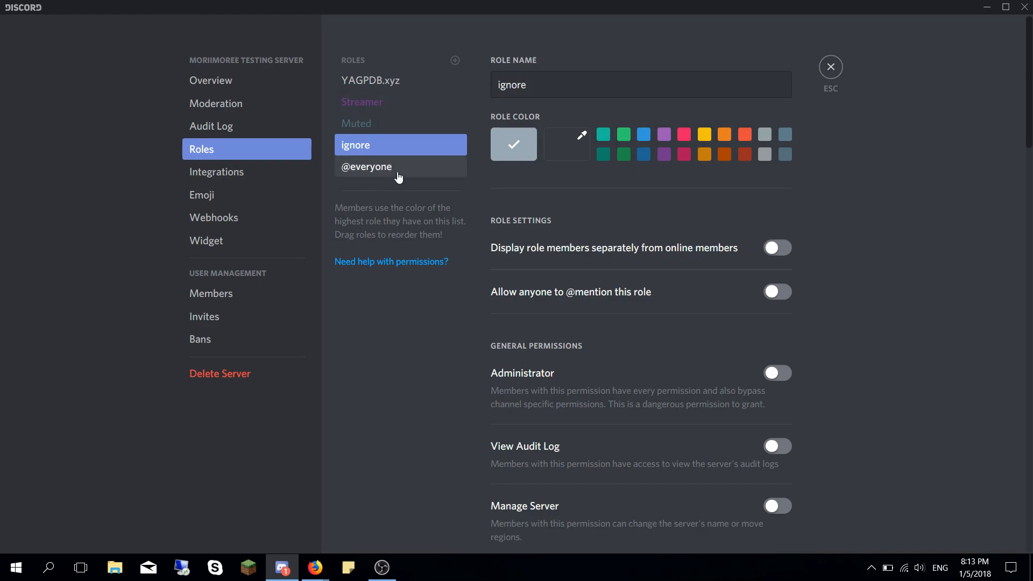
{"action": "key", "text": "Escape"}
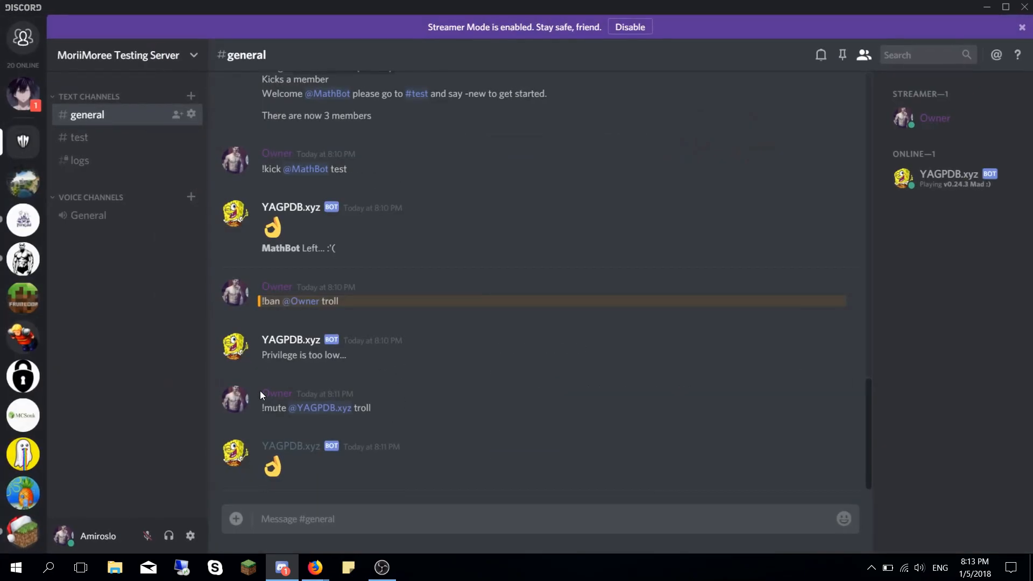
- Reload the Automoderator page in the browser and set Slowmode's Mute after to 3, Mute Duration to 4 minutes and Kick after to 4
{"action": "left_click", "coordinate": [440, 533]}
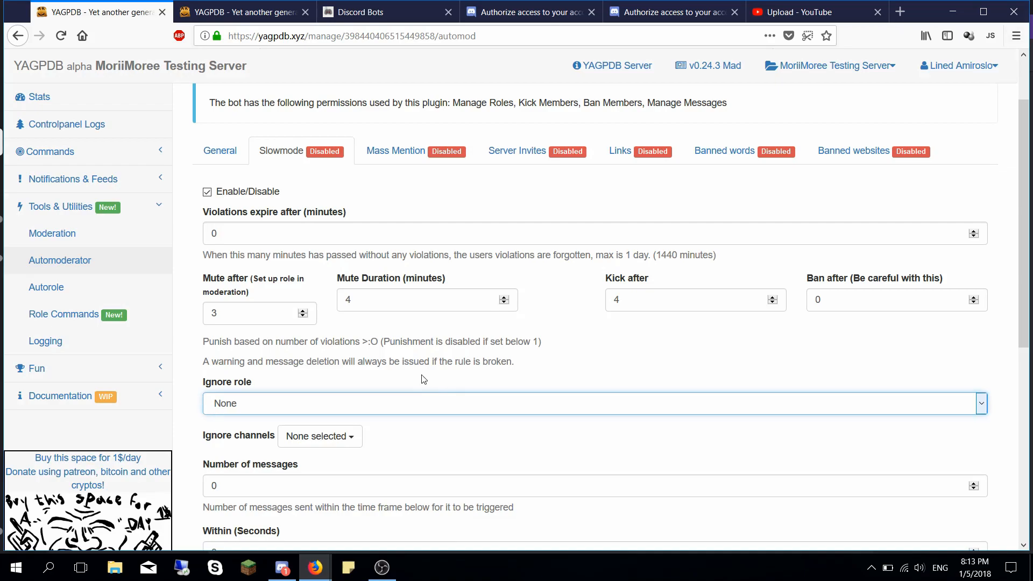
{"action": "key", "text": "F5"}
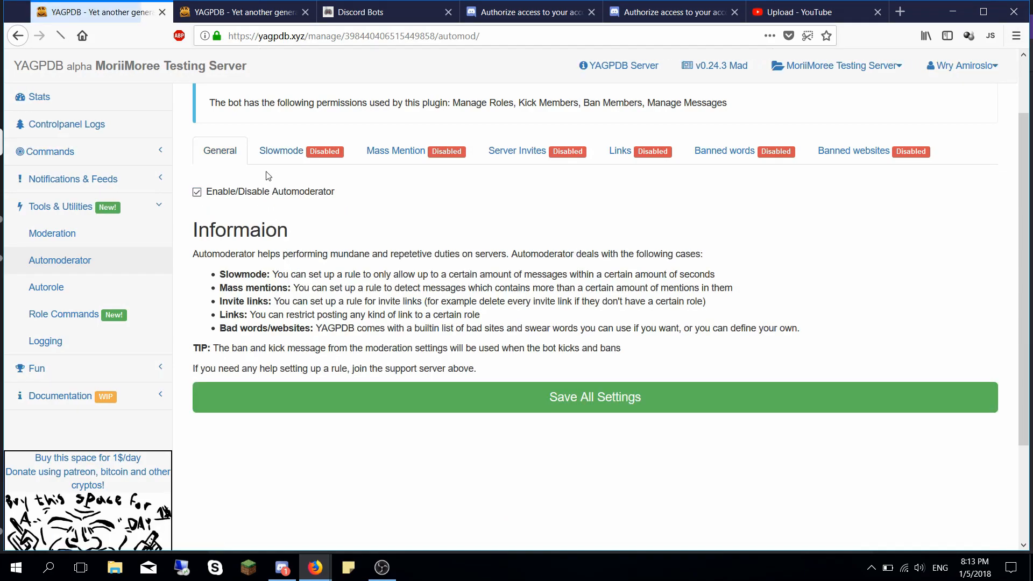
{"action": "double_click", "coordinate": [260, 314]}
{"action": "type", "text": "3"}
{"action": "key", "text": "Tab"}
{"action": "type", "text": "4"}
{"action": "key", "text": "Tab"}
{"action": "type", "text": "4"}
- Choose the "ignore" role as the role that Slowmode ignores
{"action": "scroll", "coordinate": [353, 390], "scroll_direction": "down", "scroll_amount": 5}
{"action": "left_click", "coordinate": [285, 257]}
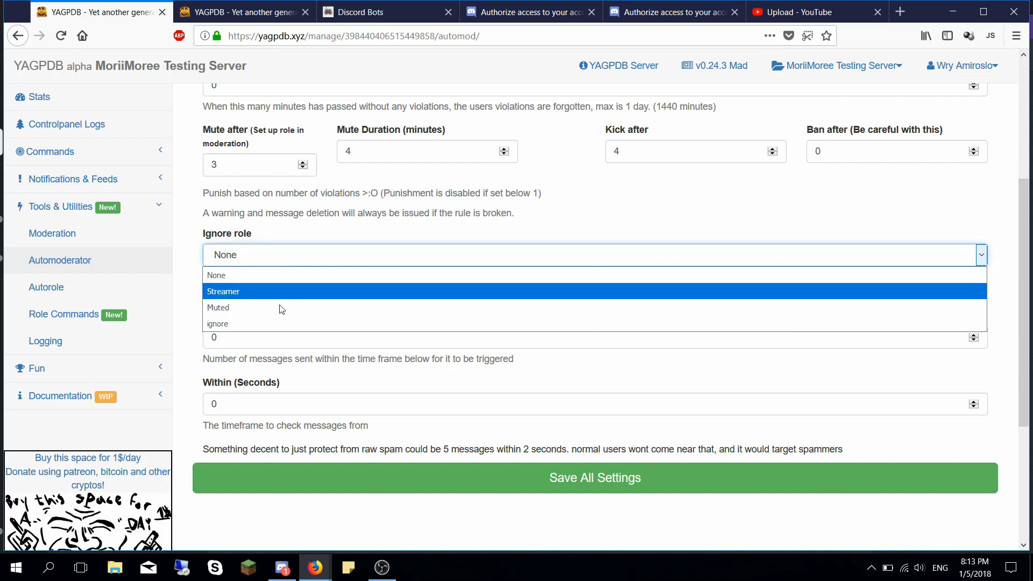
{"action": "left_click", "coordinate": [270, 324]}
{"action": "left_click", "coordinate": [326, 285]}
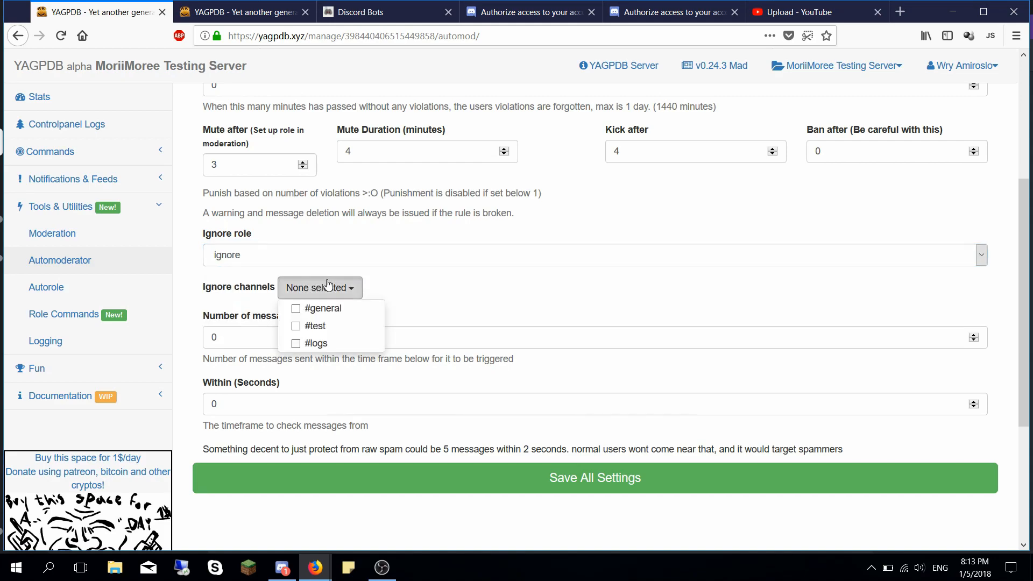
{"action": "left_click", "coordinate": [328, 285]}
{"action": "left_click", "coordinate": [327, 285]}
{"action": "left_click", "coordinate": [323, 308]}
{"action": "left_click", "coordinate": [320, 323]}
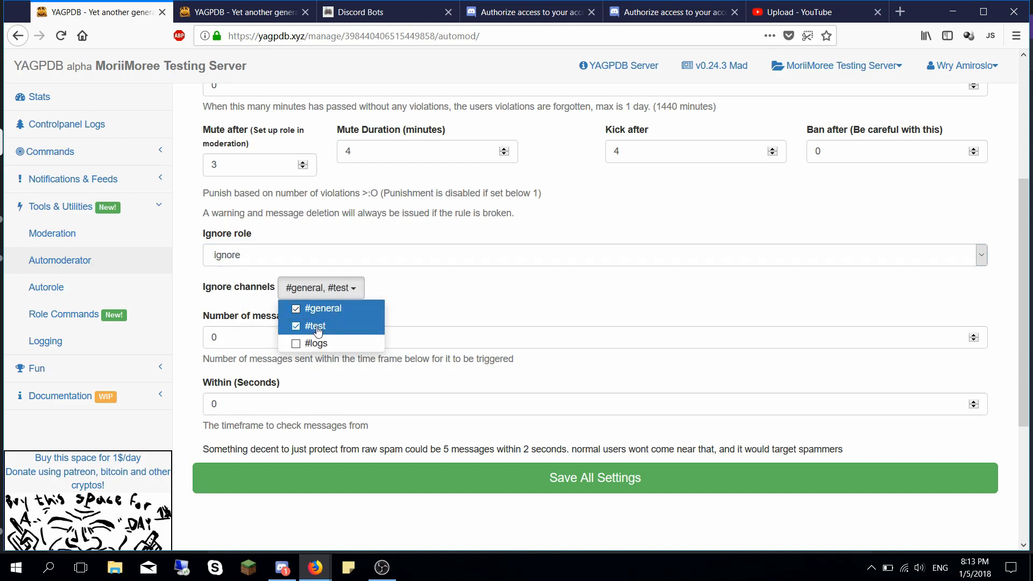
{"action": "left_click", "coordinate": [319, 323]}
{"action": "left_click", "coordinate": [323, 308]}
{"action": "left_click", "coordinate": [415, 291]}
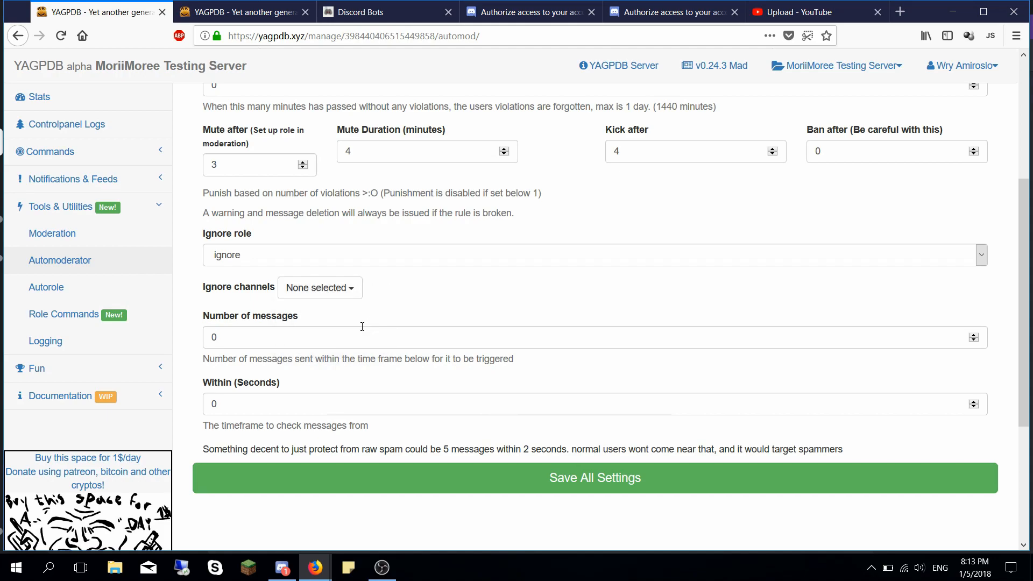
- Set the Slowmode trigger to 4 messages within 5 seconds and save all Automoderator settings
{"action": "scroll", "coordinate": [280, 279], "scroll_direction": "down", "scroll_amount": 1}
{"action": "left_click_drag", "start_coordinate": [281, 266], "coordinate": [163, 248]}
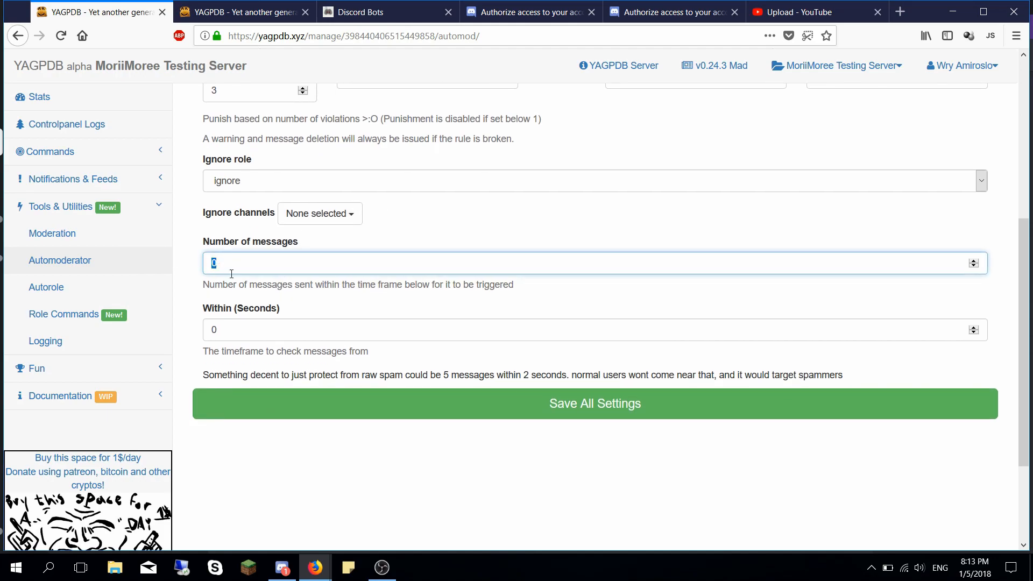
{"action": "type", "text": "4"}
{"action": "key", "text": "Tab"}
{"action": "type", "text": "5"}
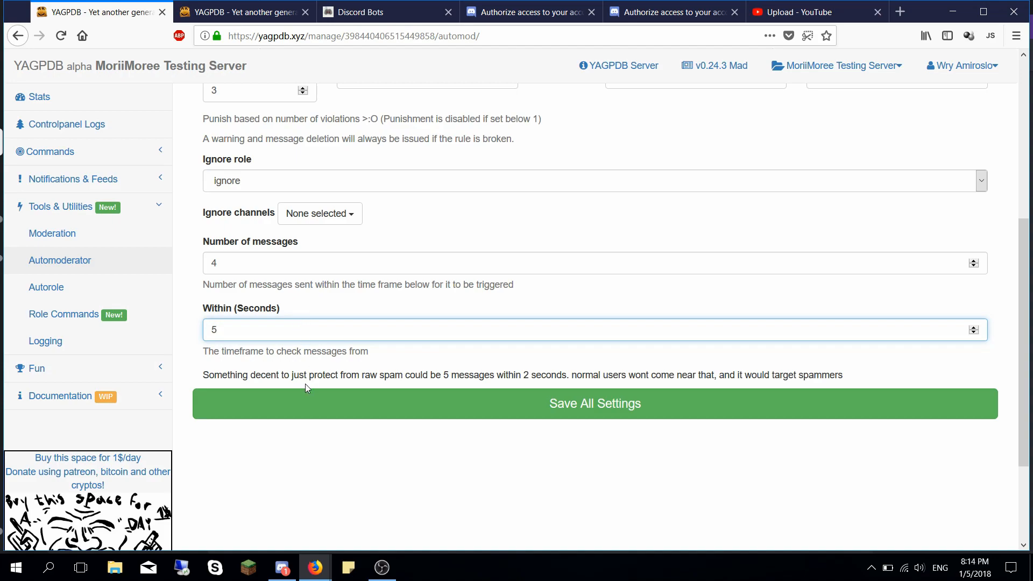
{"action": "left_click", "coordinate": [308, 402]}
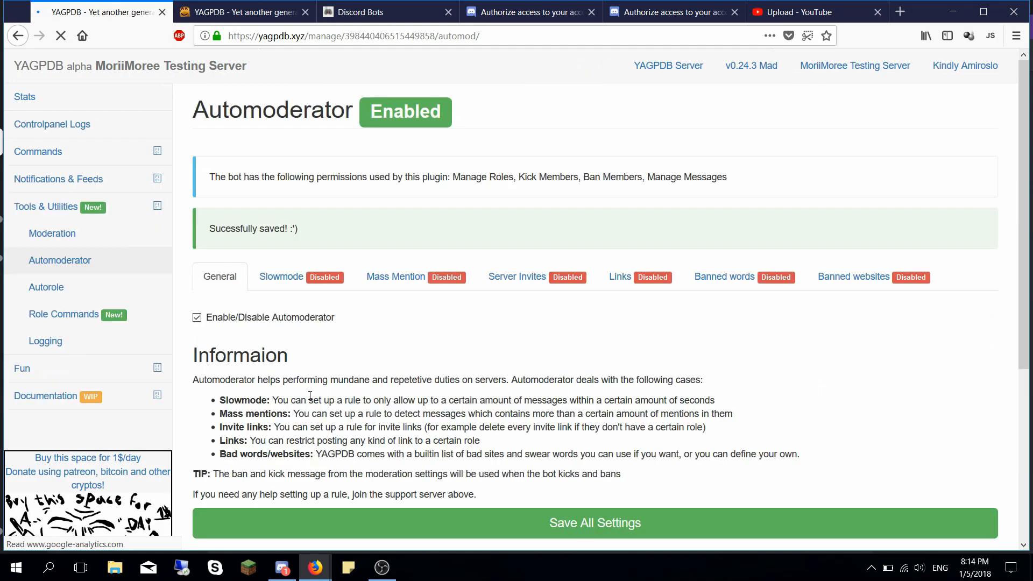
- Enable the Slowmode rule and save all settings again
{"action": "left_click", "coordinate": [278, 276]}
{"action": "scroll", "coordinate": [276, 256], "scroll_direction": "down", "scroll_amount": 2}
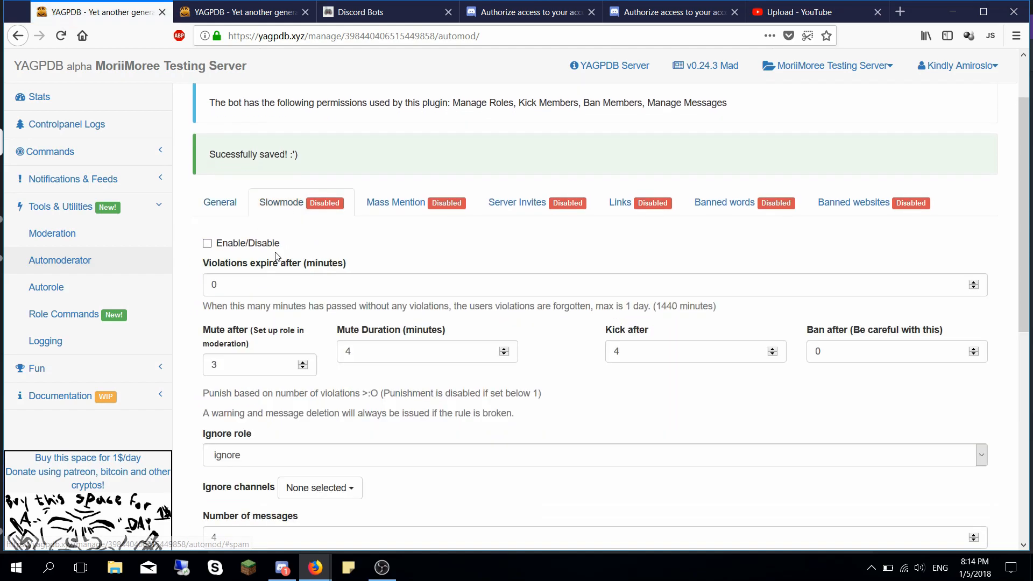
{"action": "scroll", "coordinate": [275, 257], "scroll_direction": "down", "scroll_amount": 5}
{"action": "left_click", "coordinate": [307, 379]}
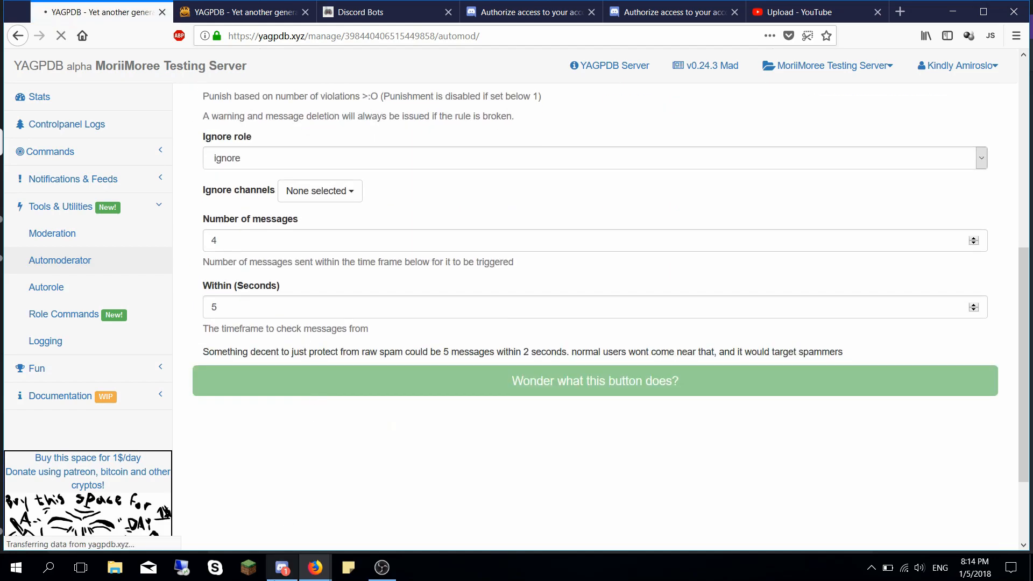
- Test Slowmode by sending a rapid series of short number messages in Discord's #general, and open the direct messages from YAGPDB.xyz
{"action": "left_click", "coordinate": [320, 520]}
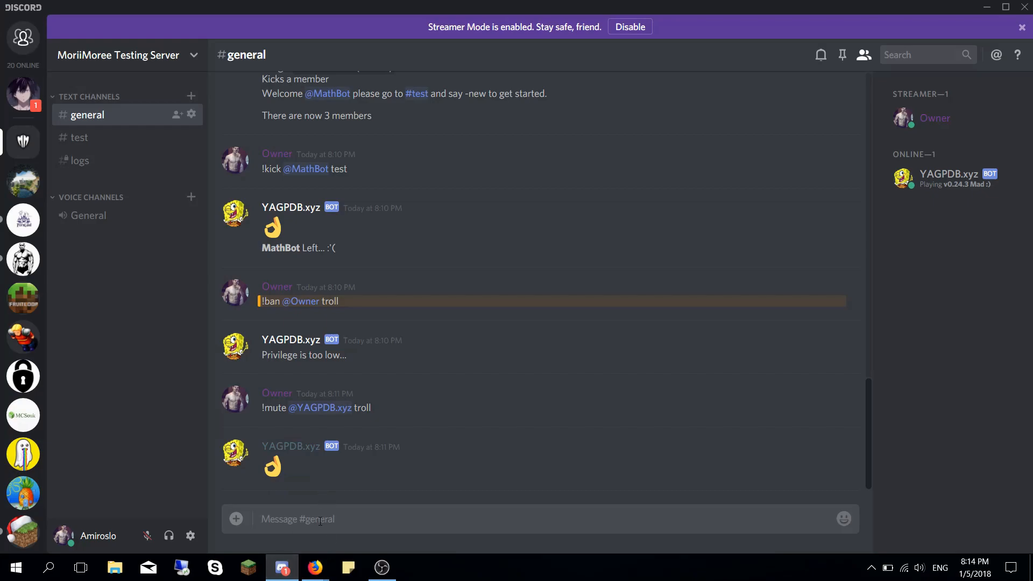
{"action": "type", "text": "312 3 34 213 132 142 123 213 134 14"}
{"action": "key", "text": "Return"}
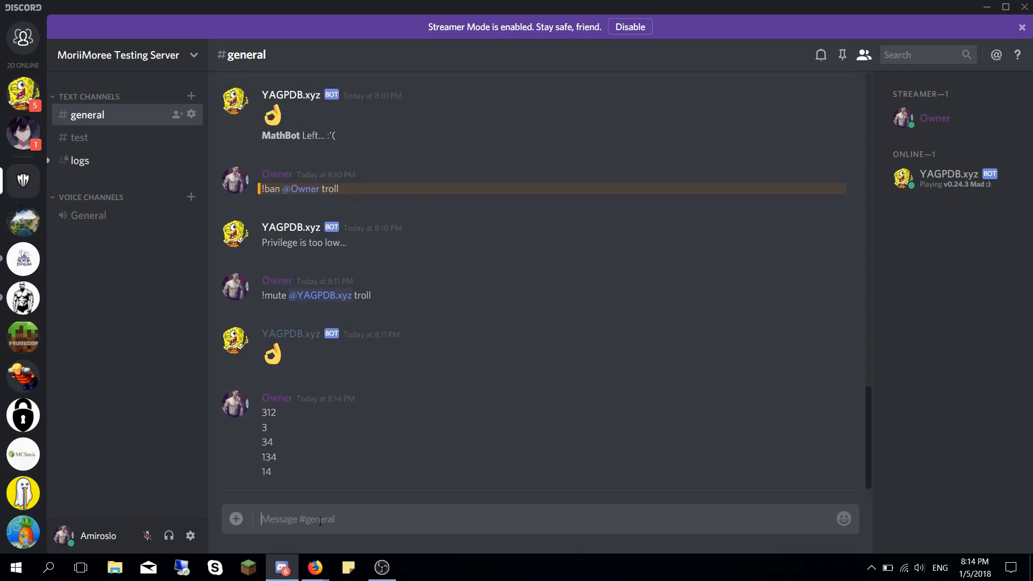
{"action": "left_click", "coordinate": [23, 92]}
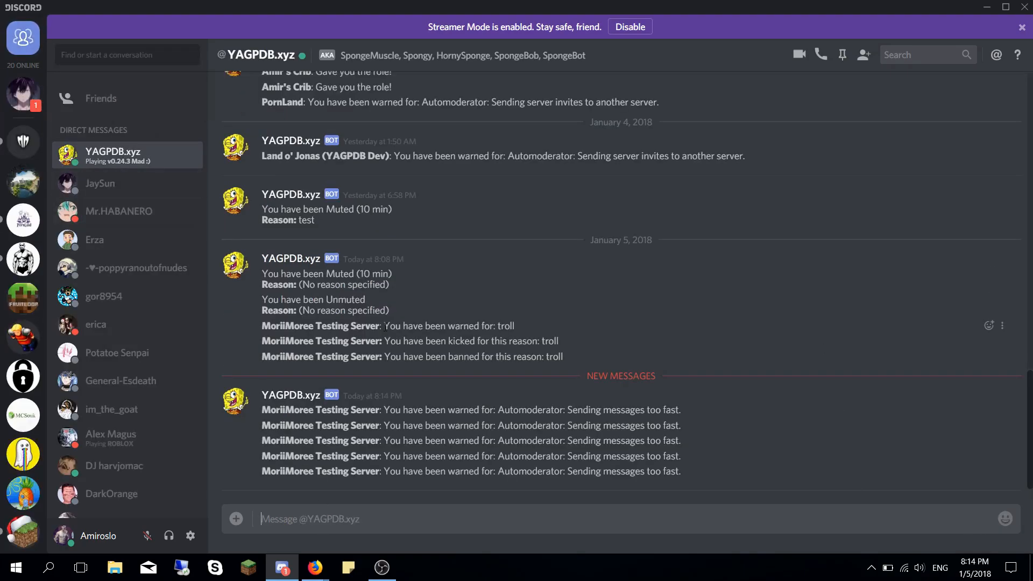
- Review the Slowmode warnings in the YAGPDB.xyz direct messages and in the testing server's #logs channel
{"action": "left_click_drag", "start_coordinate": [395, 408], "coordinate": [480, 457]}
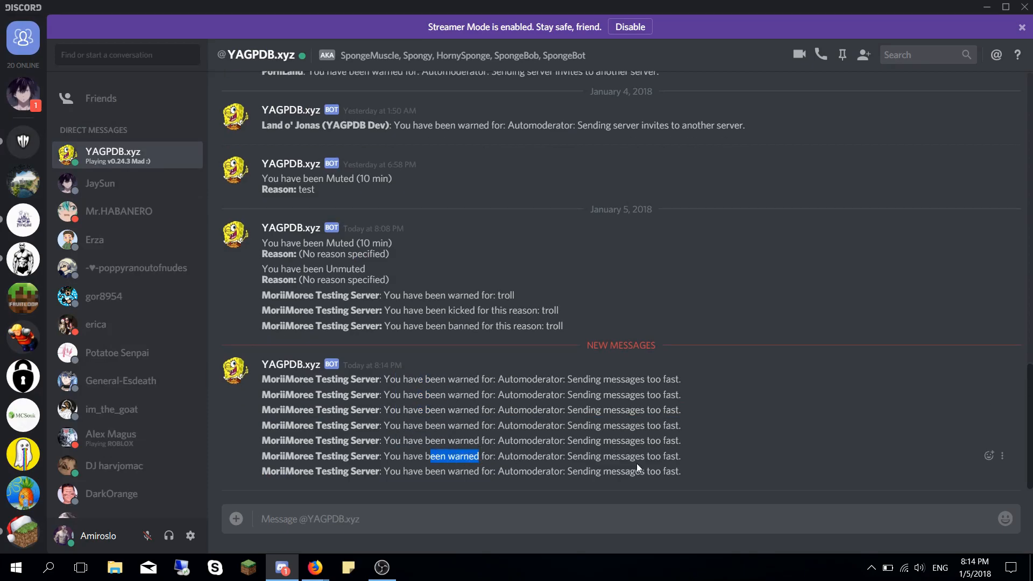
{"action": "left_click", "coordinate": [695, 479]}
{"action": "left_click_drag", "start_coordinate": [694, 472], "coordinate": [276, 381]}
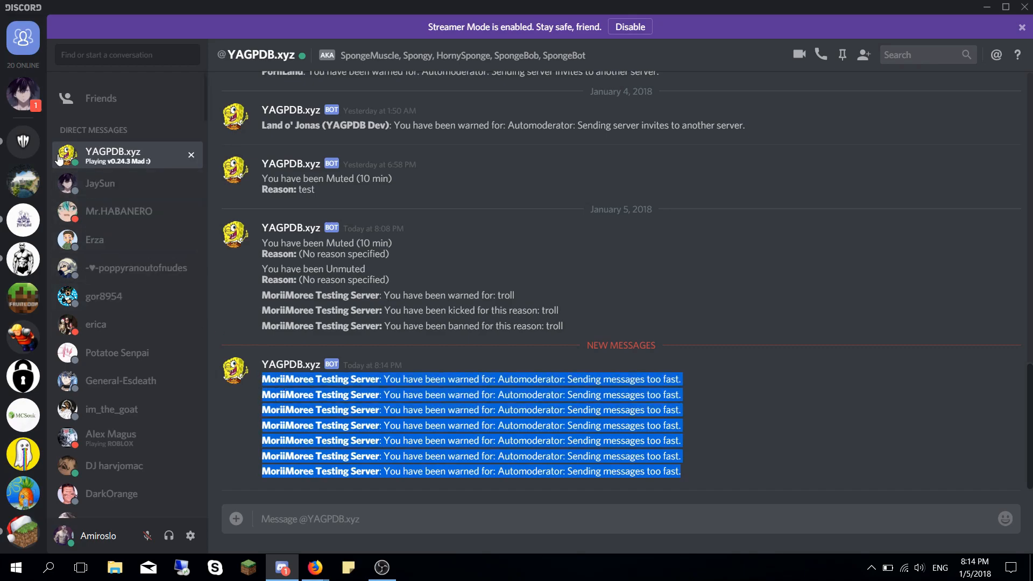
{"action": "left_click", "coordinate": [478, 395]}
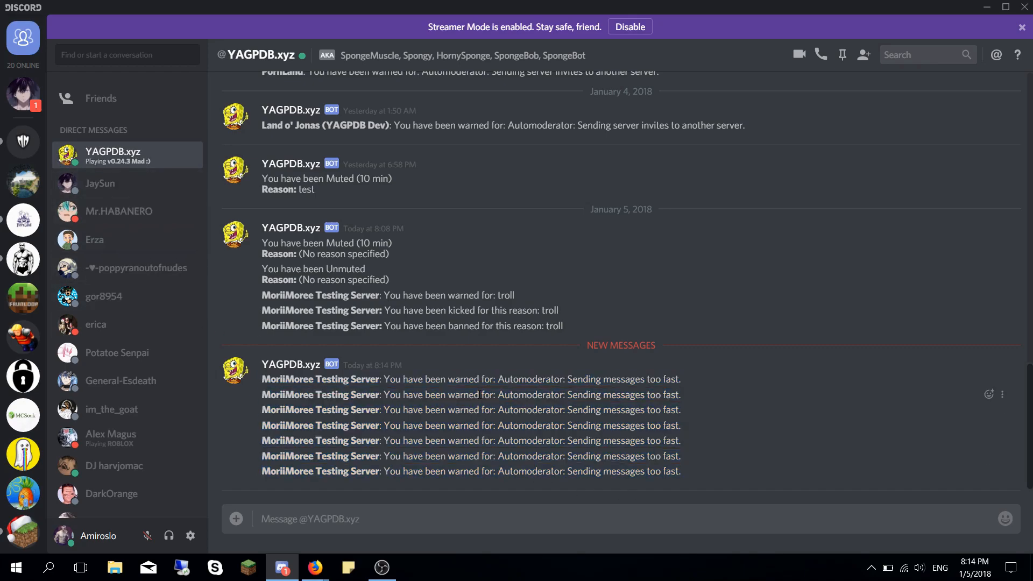
{"action": "left_click", "coordinate": [22, 141]}
{"action": "left_click", "coordinate": [124, 167]}
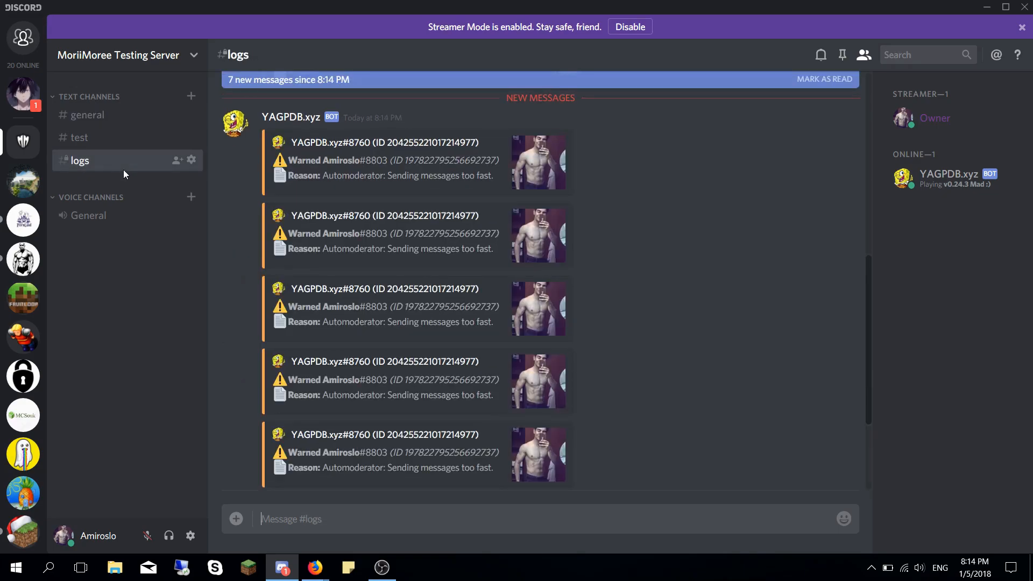
{"action": "scroll", "coordinate": [496, 286], "scroll_direction": "down", "scroll_amount": 2}
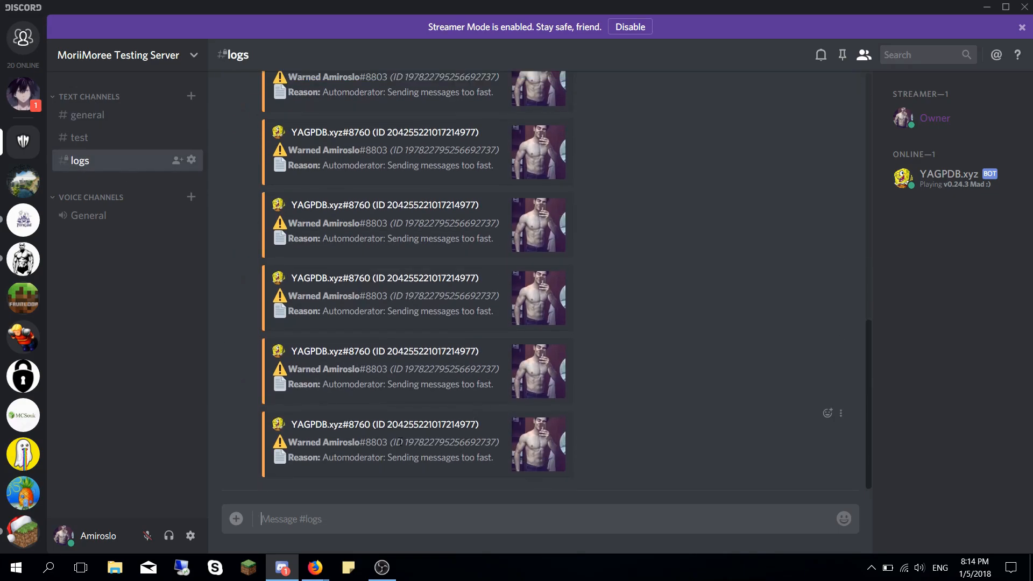
{"action": "scroll", "coordinate": [317, 372], "scroll_direction": "up", "scroll_amount": 5}
{"action": "scroll", "coordinate": [326, 388], "scroll_direction": "down", "scroll_amount": 5}
- Switch to the Automoderator page in Firefox, review the Slowmode violation and mute values, and save all settings
{"action": "mouse_move", "coordinate": [315, 567]}
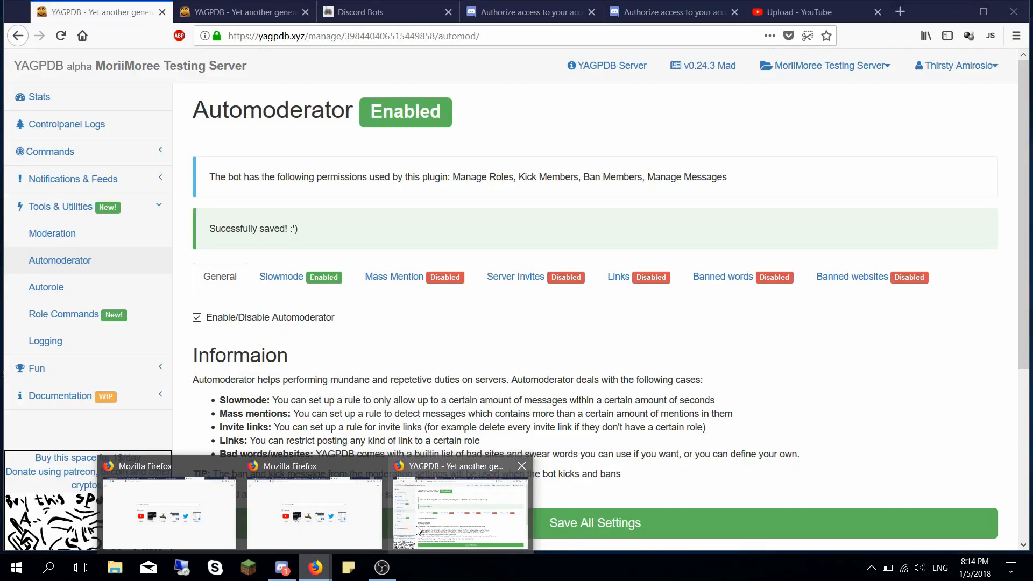
{"action": "left_click", "coordinate": [417, 530]}
{"action": "left_click", "coordinate": [317, 277]}
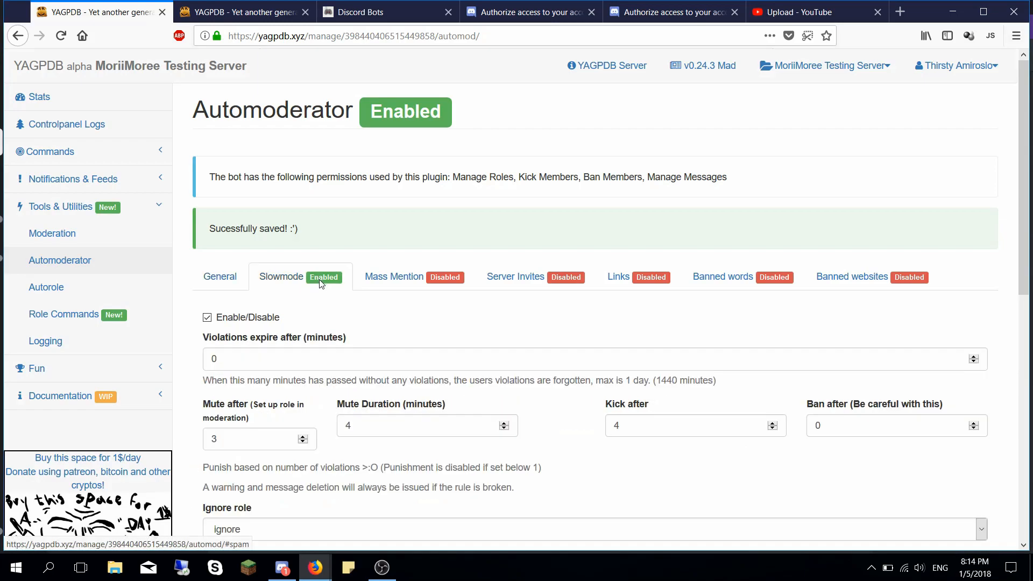
{"action": "scroll", "coordinate": [321, 288], "scroll_direction": "down", "scroll_amount": 2}
{"action": "scroll", "coordinate": [643, 379], "scroll_direction": "down", "scroll_amount": 2}
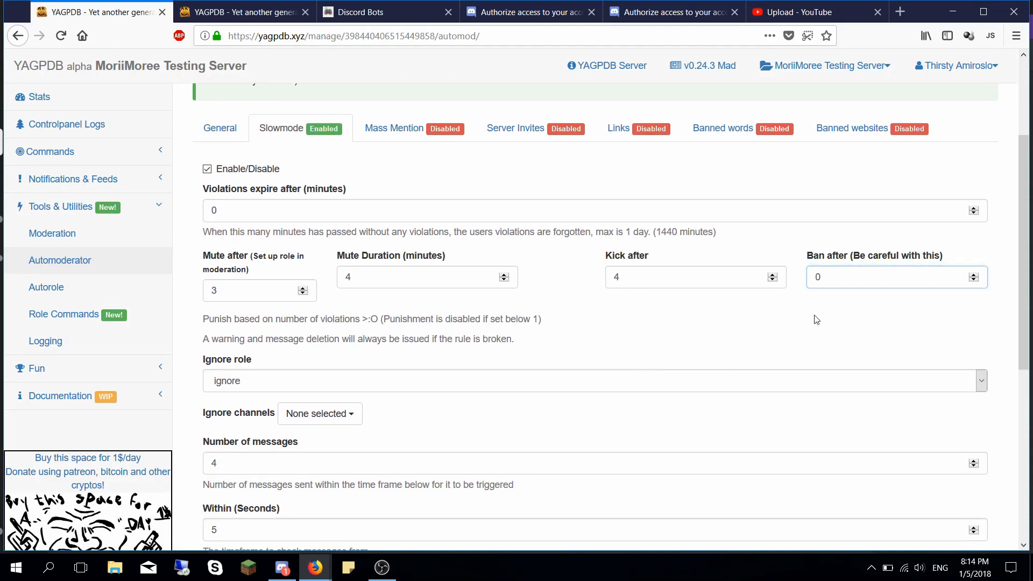
{"action": "left_click_drag", "start_coordinate": [274, 210], "coordinate": [210, 205]}
{"action": "left_click", "coordinate": [247, 215]}
{"action": "left_click_drag", "start_coordinate": [248, 291], "coordinate": [204, 282]}
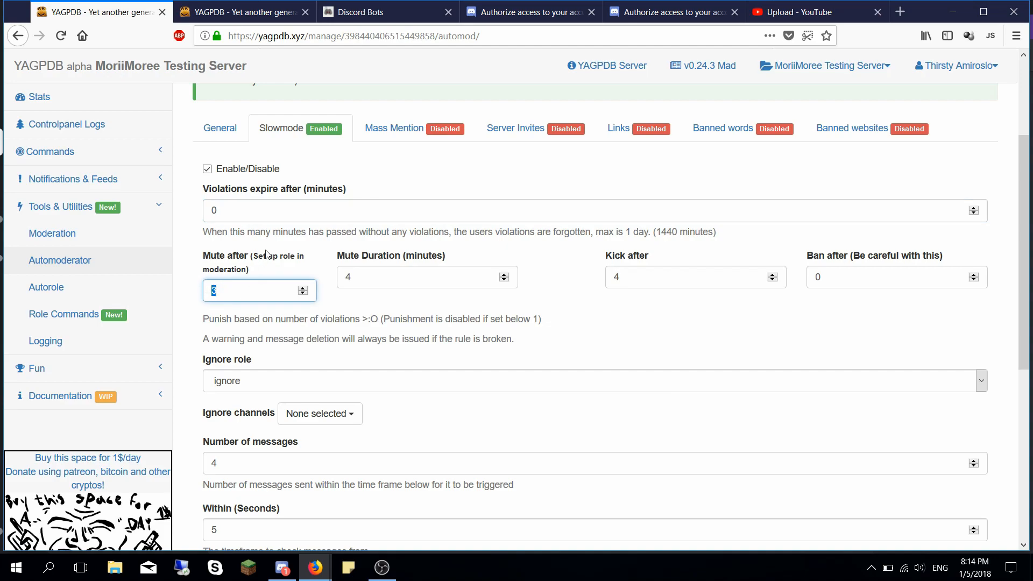
{"action": "scroll", "coordinate": [322, 372], "scroll_direction": "down", "scroll_amount": 5}
{"action": "left_click", "coordinate": [341, 383]}
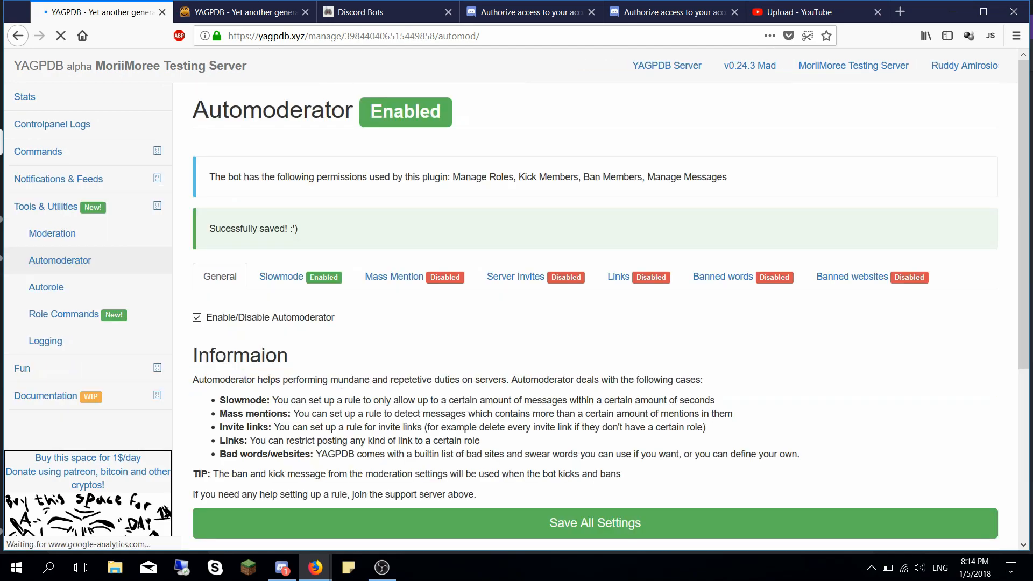
- Set the Slowmode trigger to 5 messages within 4 seconds and save all settings
{"action": "scroll", "coordinate": [350, 394], "scroll_direction": "down", "scroll_amount": 5}
{"action": "scroll", "coordinate": [350, 394], "scroll_direction": "up", "scroll_amount": 5}
{"action": "left_click", "coordinate": [303, 283]}
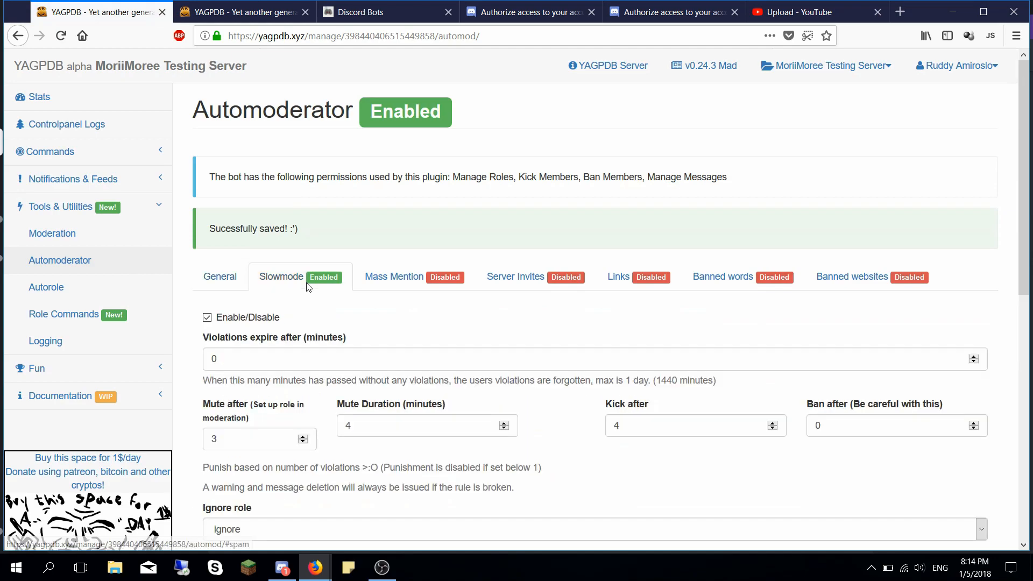
{"action": "scroll", "coordinate": [302, 349], "scroll_direction": "down", "scroll_amount": 4}
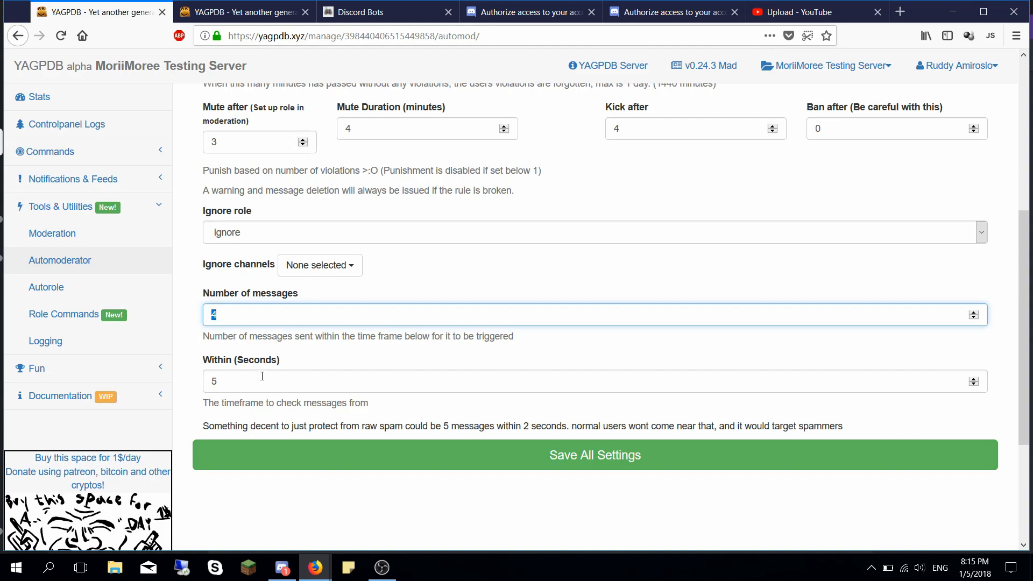
{"action": "left_click", "coordinate": [251, 314]}
{"action": "double_click", "coordinate": [225, 310]}
{"action": "type", "text": "5"}
{"action": "key", "text": "Tab"}
{"action": "type", "text": "4"}
{"action": "left_click", "coordinate": [289, 448]}
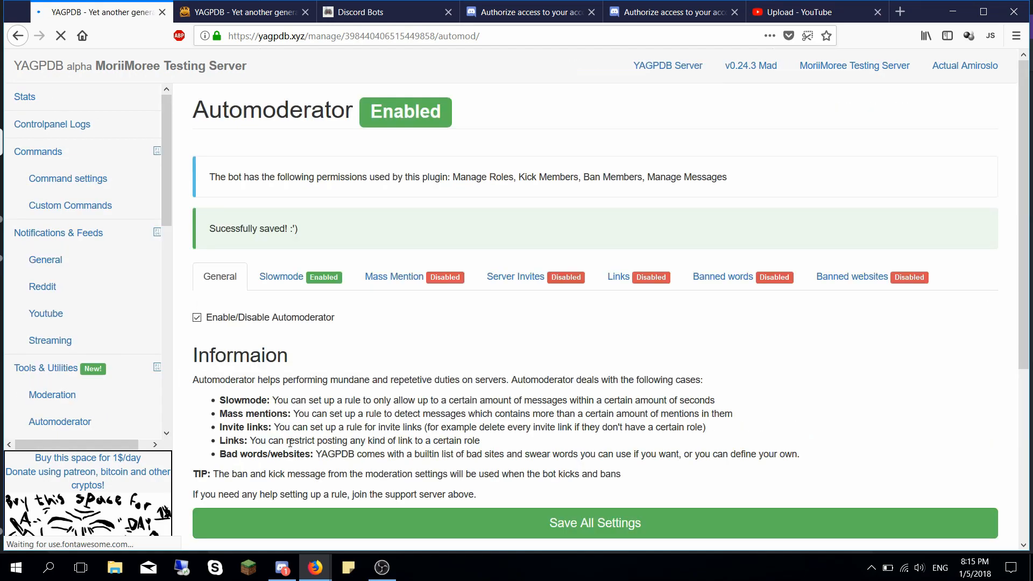
- Enable the Mass Mention rule in Automoderator
{"action": "scroll", "coordinate": [321, 425], "scroll_direction": "down", "scroll_amount": 6}
{"action": "scroll", "coordinate": [293, 306], "scroll_direction": "up", "scroll_amount": 6}
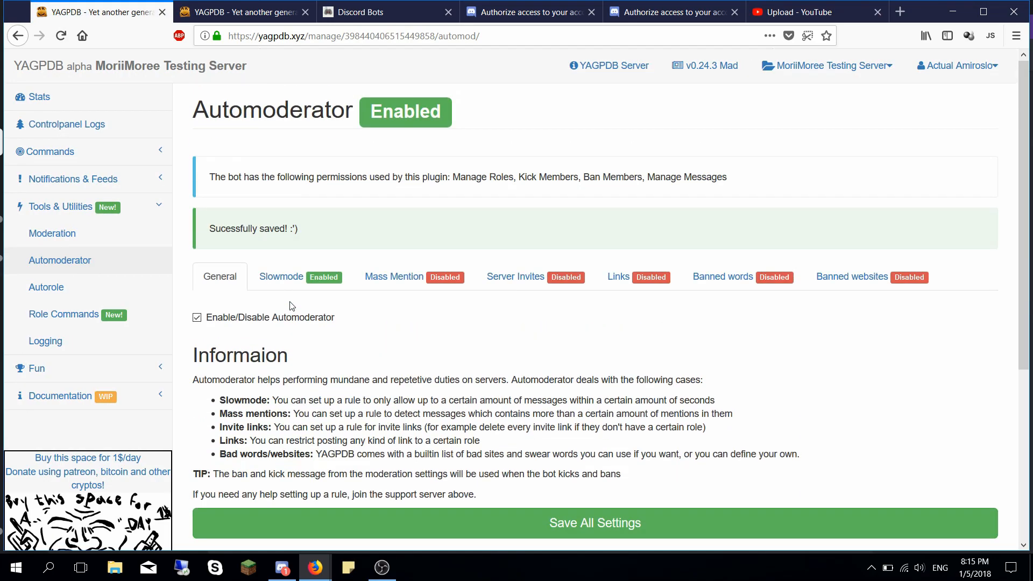
{"action": "left_click", "coordinate": [396, 277]}
{"action": "scroll", "coordinate": [398, 285], "scroll_direction": "down", "scroll_amount": 1}
{"action": "scroll", "coordinate": [399, 285], "scroll_direction": "down", "scroll_amount": 2}
{"action": "left_click", "coordinate": [254, 171]}
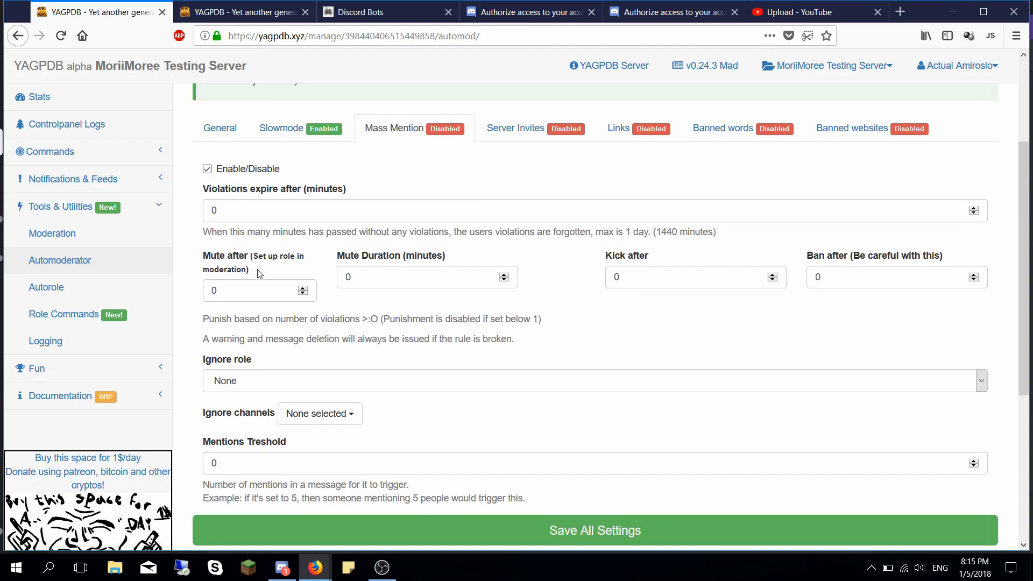
- Set Mass Mention to mute after 2 violations with a mute duration of 3 minutes
{"action": "scroll", "coordinate": [260, 274], "scroll_direction": "down", "scroll_amount": 2}
{"action": "double_click", "coordinate": [252, 216]}
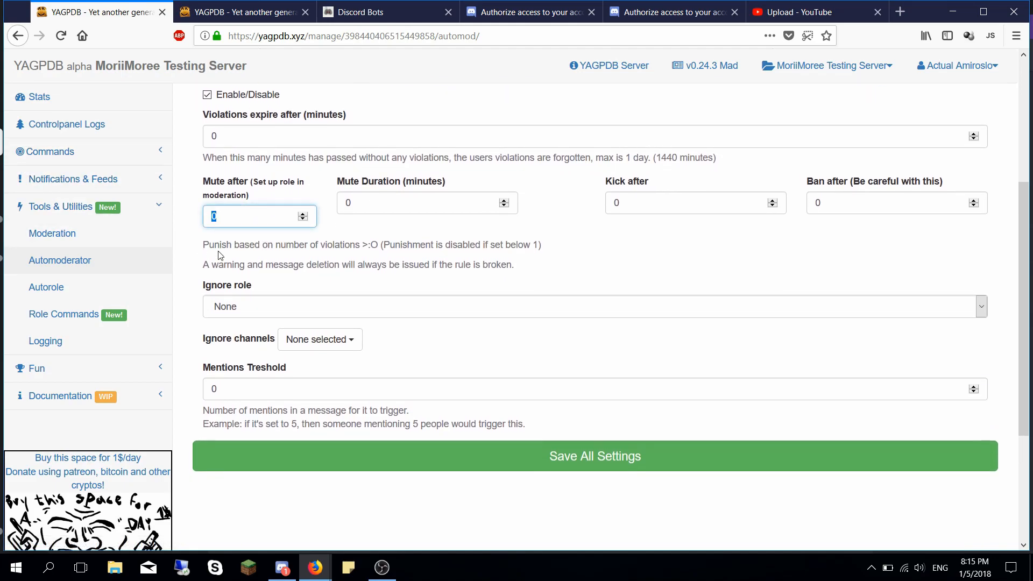
{"action": "type", "text": "2"}
{"action": "left_click", "coordinate": [427, 229]}
{"action": "double_click", "coordinate": [410, 204]}
{"action": "type", "text": "3"}
{"action": "left_click", "coordinate": [404, 234]}
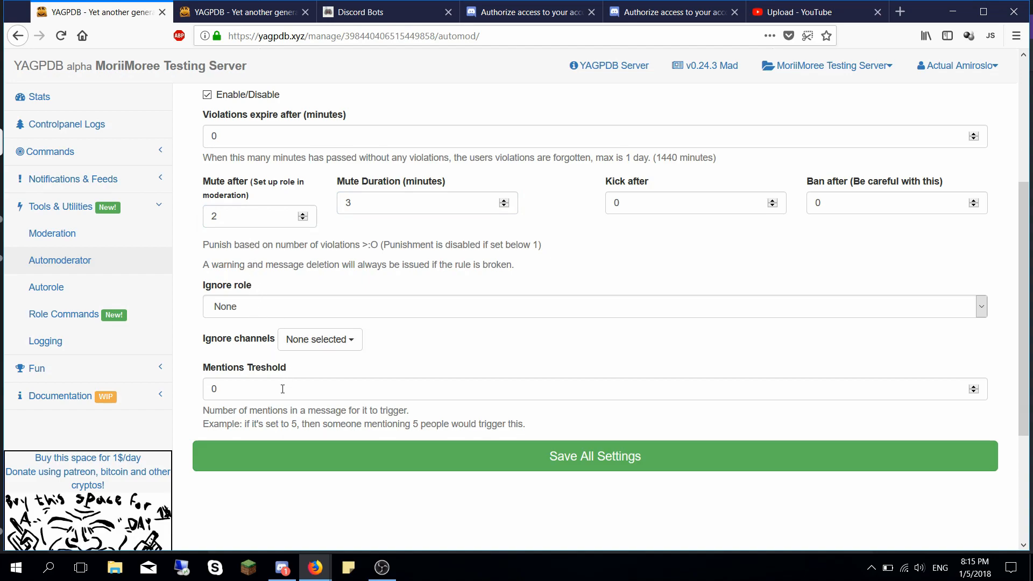
- Set the Mass Mention threshold to 6 mentions and save all settings
{"action": "left_click_drag", "start_coordinate": [283, 389], "coordinate": [193, 378]}
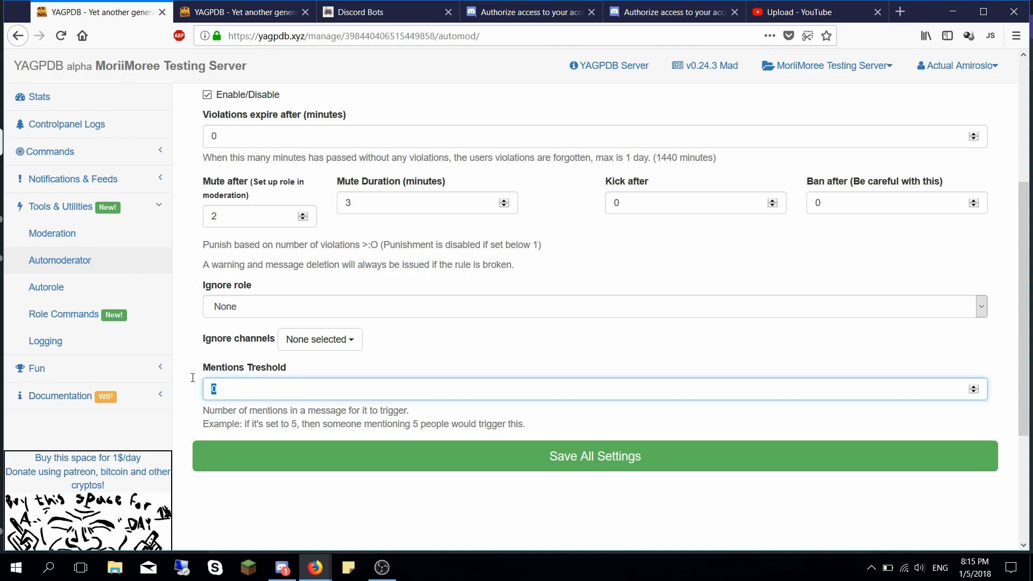
{"action": "type", "text": "6"}
{"action": "left_click", "coordinate": [264, 457]}
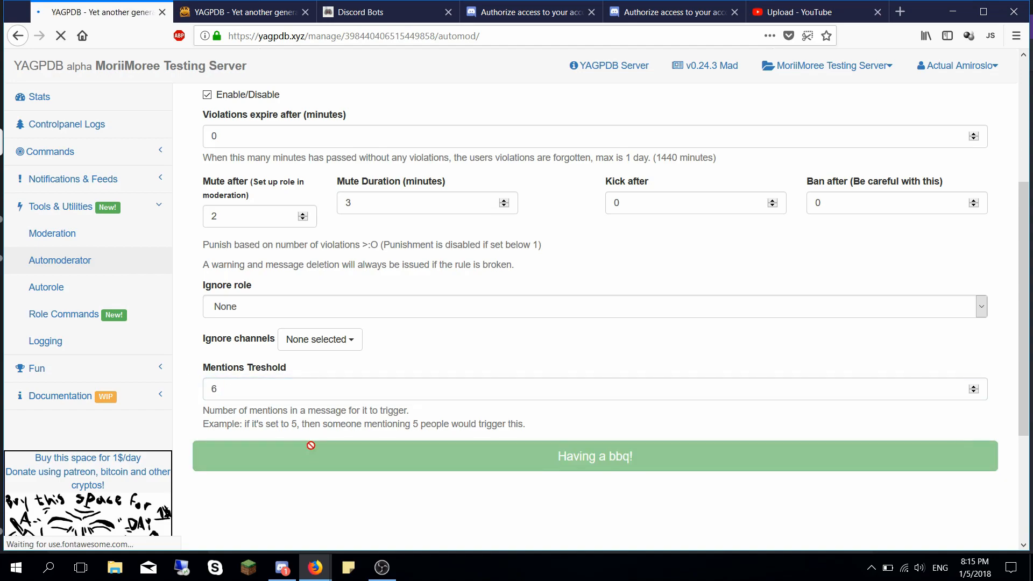
- Enable the Server Invites rule in Automoderator
{"action": "scroll", "coordinate": [281, 409], "scroll_direction": "down", "scroll_amount": 3}
{"action": "scroll", "coordinate": [281, 411], "scroll_direction": "up", "scroll_amount": 2}
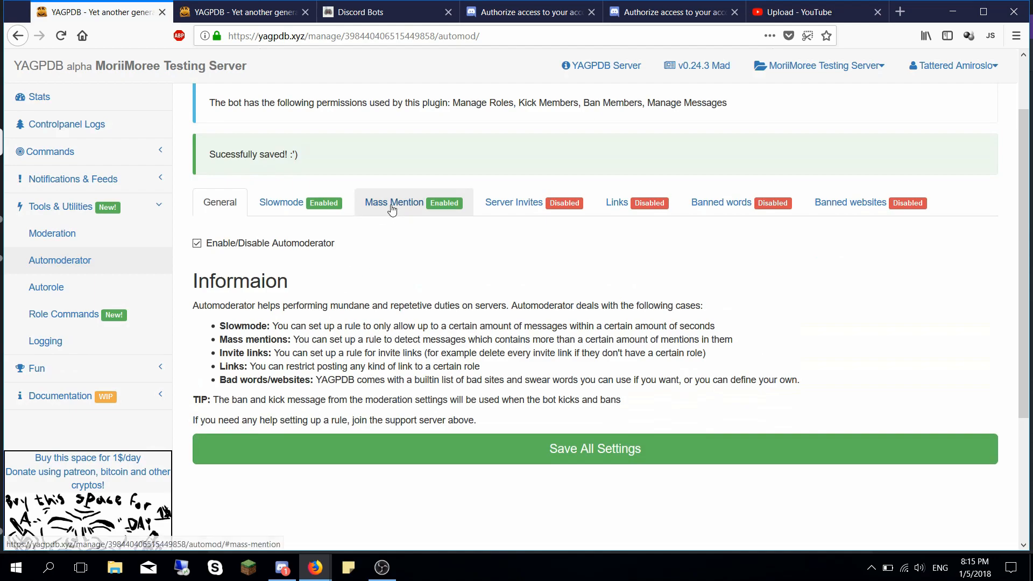
{"action": "left_click", "coordinate": [495, 210]}
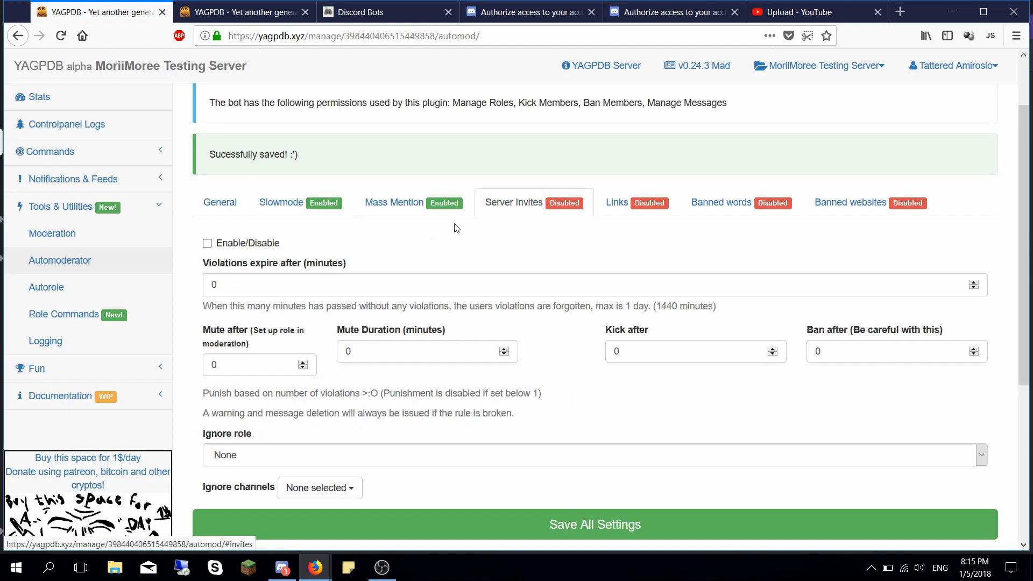
{"action": "left_click", "coordinate": [211, 246]}
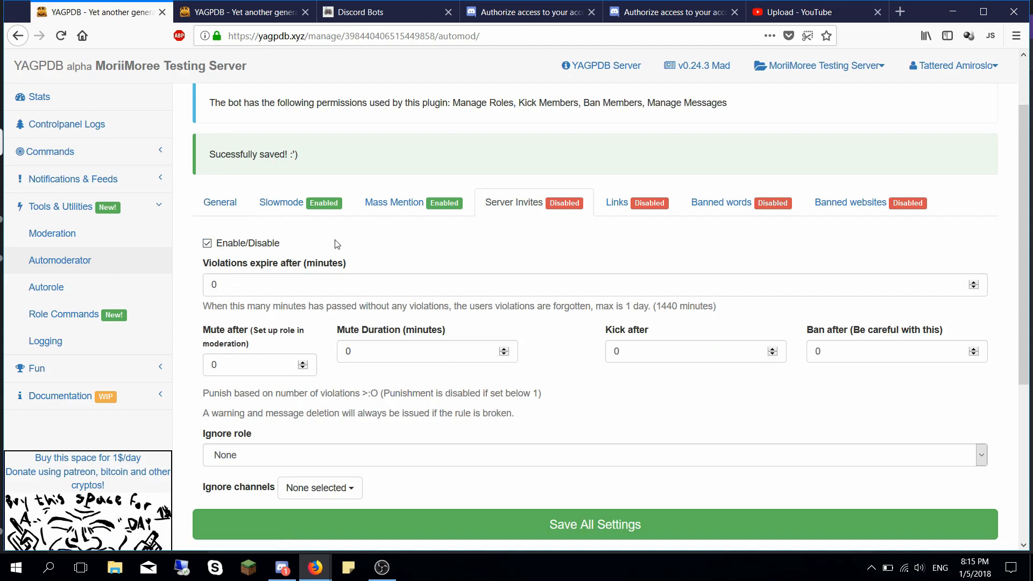
- Set Server Invites to mute after 1 violation for 8 minutes and kick after 2 violations
{"action": "scroll", "coordinate": [346, 286], "scroll_direction": "down", "scroll_amount": 2}
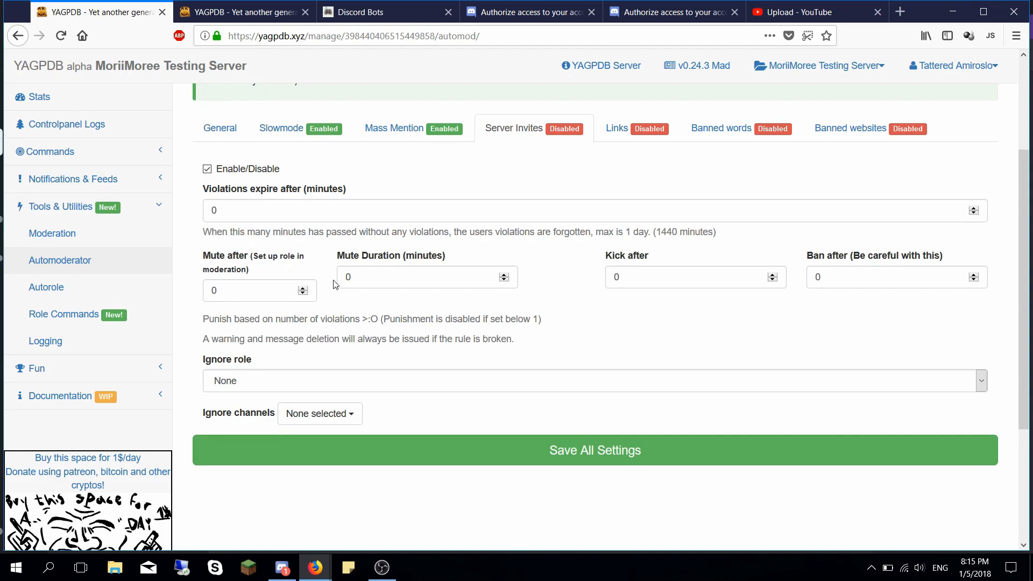
{"action": "double_click", "coordinate": [236, 297]}
{"action": "type", "text": "1"}
{"action": "key", "text": "Tab"}
{"action": "type", "text": "8"}
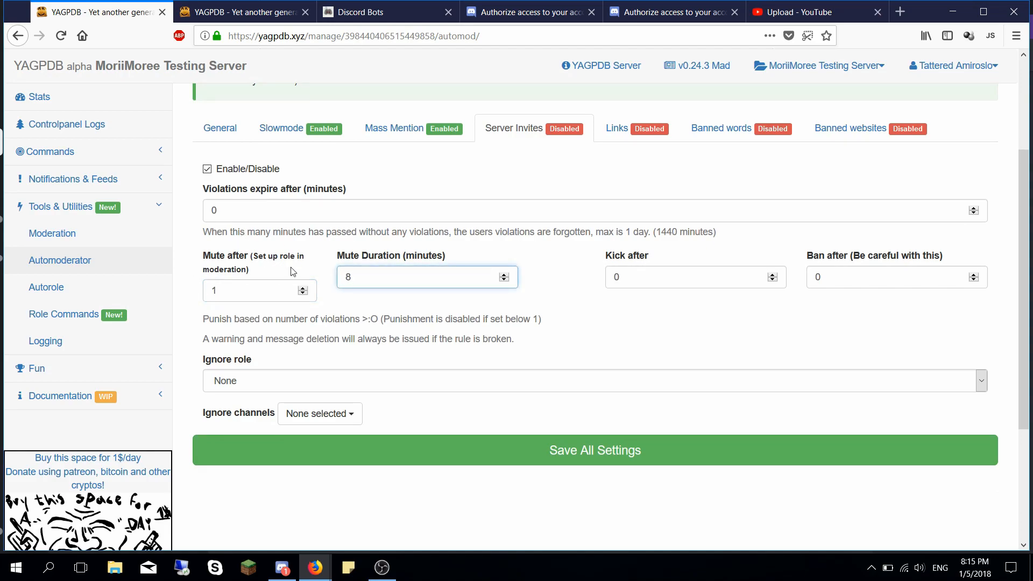
{"action": "key", "text": "Tab"}
{"action": "type", "text": "2"}
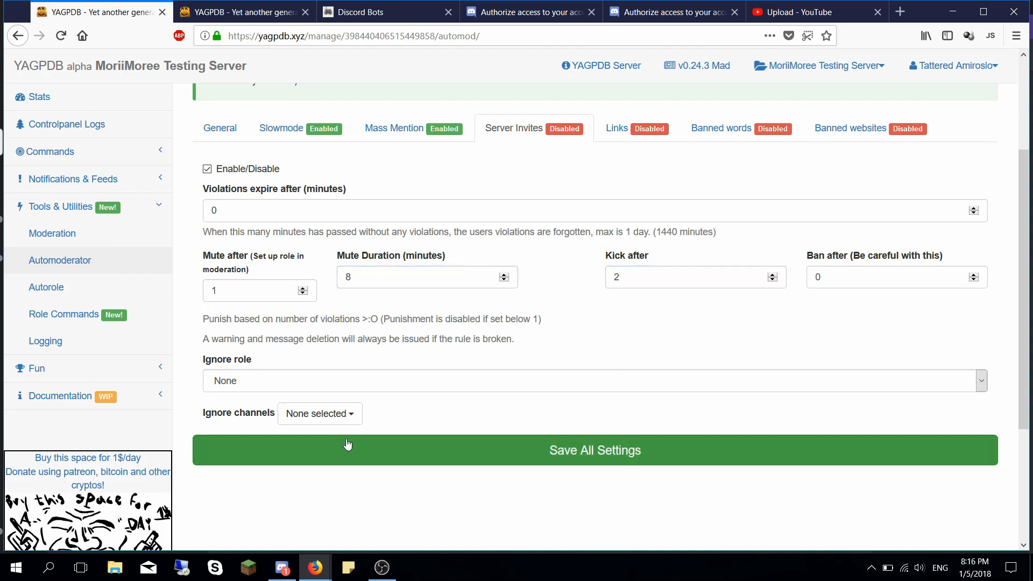
- Choose "ignore" as the role that Server Invites ignores and save all settings
{"action": "left_click", "coordinate": [347, 385]}
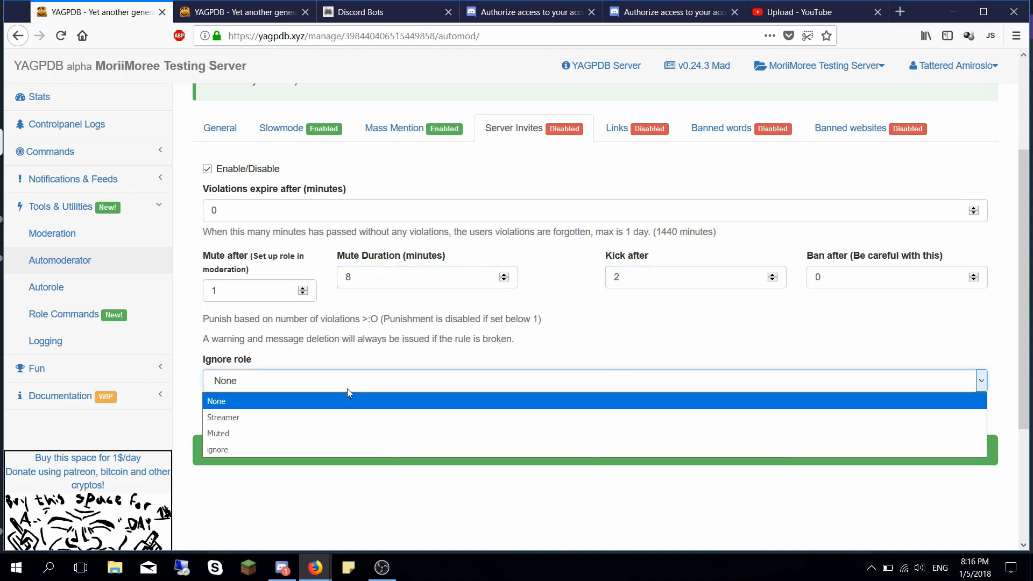
{"action": "left_click", "coordinate": [263, 450]}
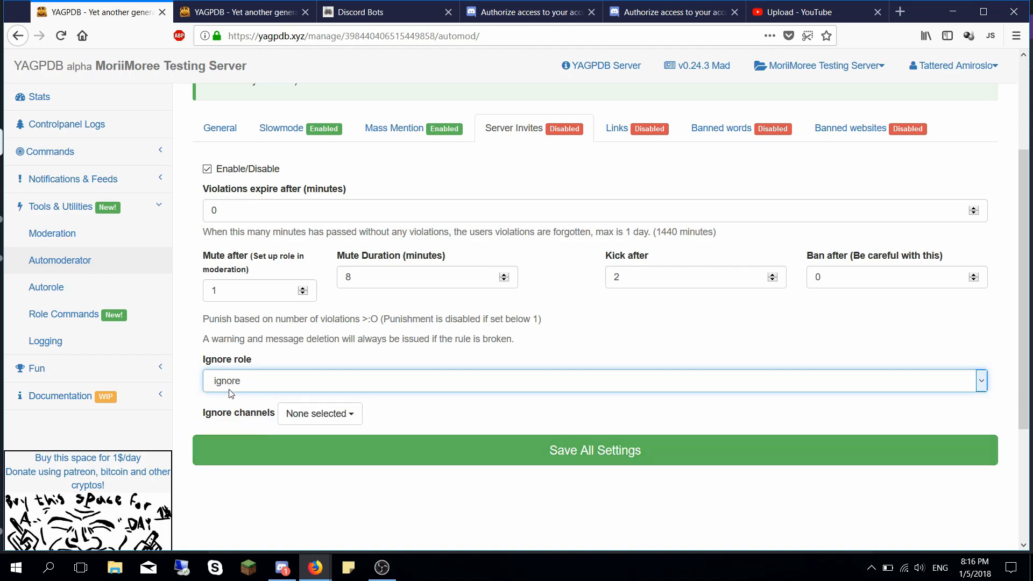
{"action": "left_click", "coordinate": [299, 458]}
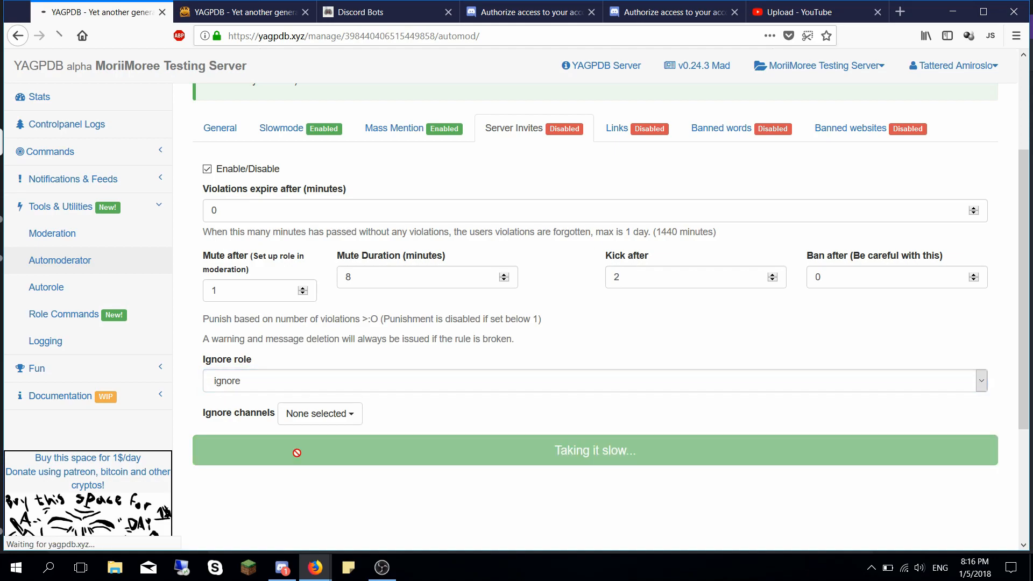
- Review the saved punishment values and ignored role of the Server Invites rule
{"action": "scroll", "coordinate": [266, 410], "scroll_direction": "down", "scroll_amount": 2}
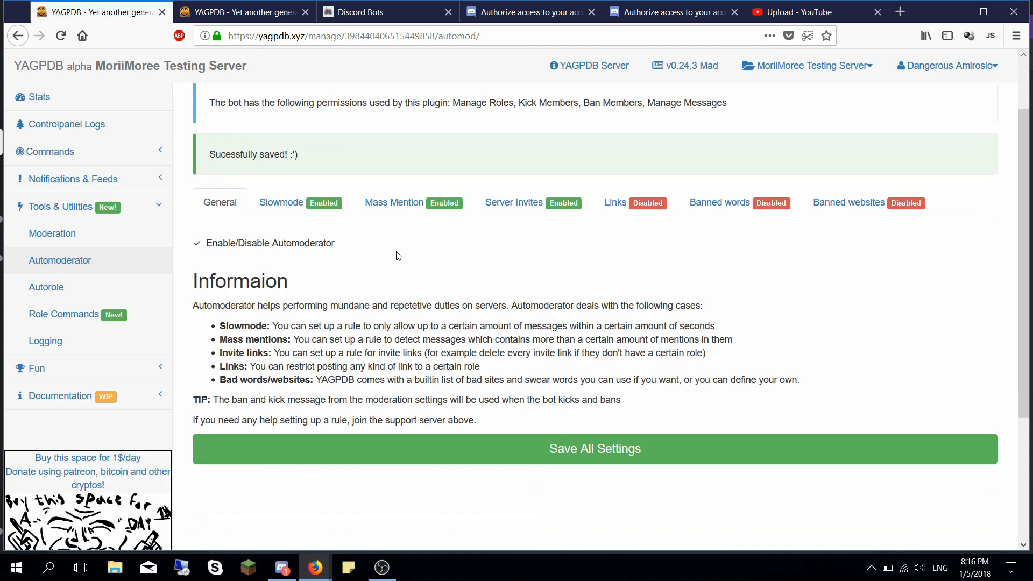
{"action": "left_click", "coordinate": [485, 213]}
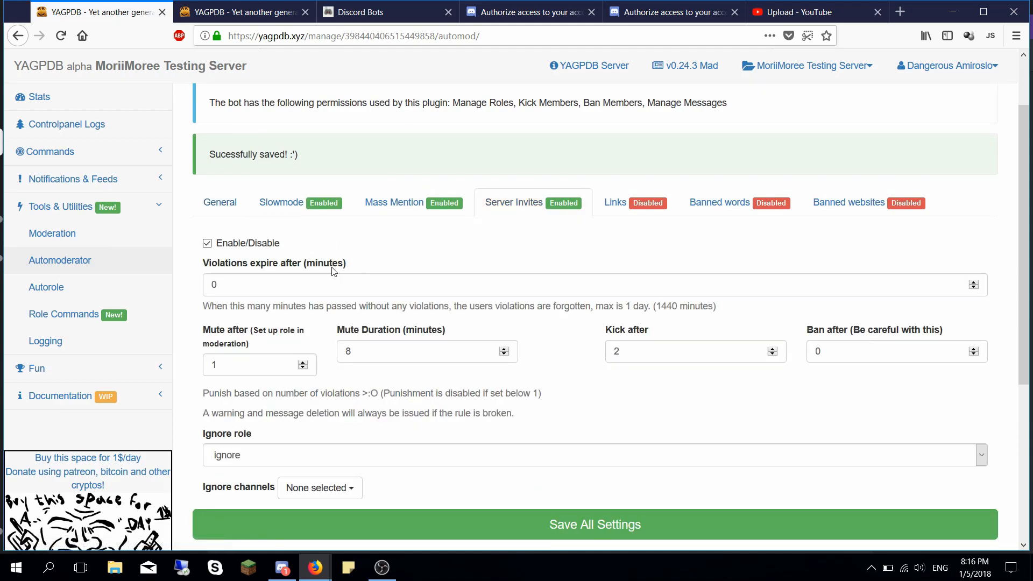
{"action": "scroll", "coordinate": [269, 399], "scroll_direction": "down", "scroll_amount": 2}
{"action": "scroll", "coordinate": [248, 381], "scroll_direction": "up", "scroll_amount": 2}
{"action": "scroll", "coordinate": [247, 359], "scroll_direction": "down", "scroll_amount": 2}
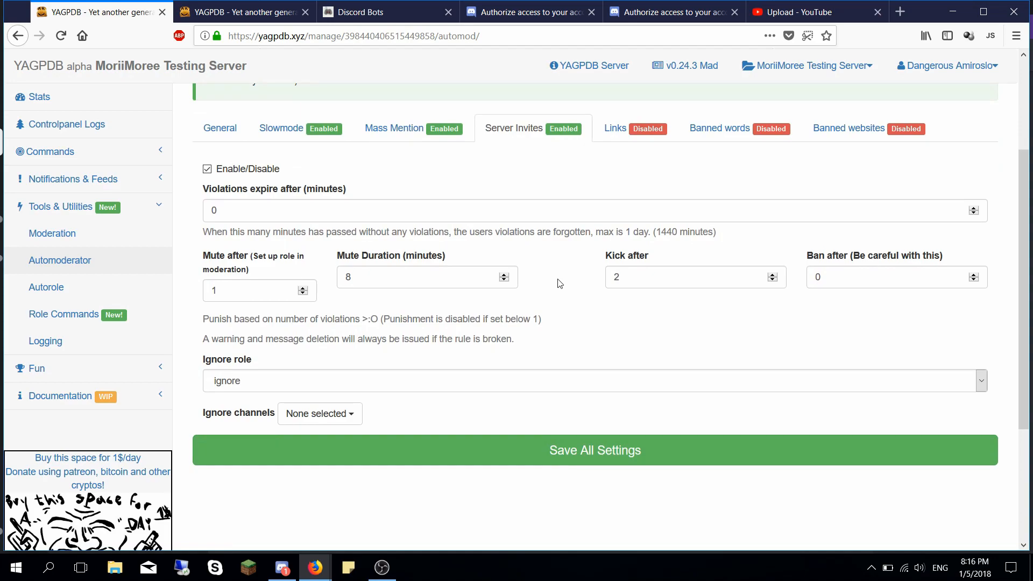
{"action": "scroll", "coordinate": [619, 232], "scroll_direction": "up", "scroll_amount": 2}
- Look through the Links, Banned words and Banned websites rules, including the built-in swear word option
{"action": "left_click", "coordinate": [636, 204]}
{"action": "left_click", "coordinate": [715, 207]}
{"action": "left_click", "coordinate": [848, 204]}
{"action": "left_click", "coordinate": [617, 212]}
{"action": "left_click", "coordinate": [715, 209]}
{"action": "left_click", "coordinate": [648, 206]}
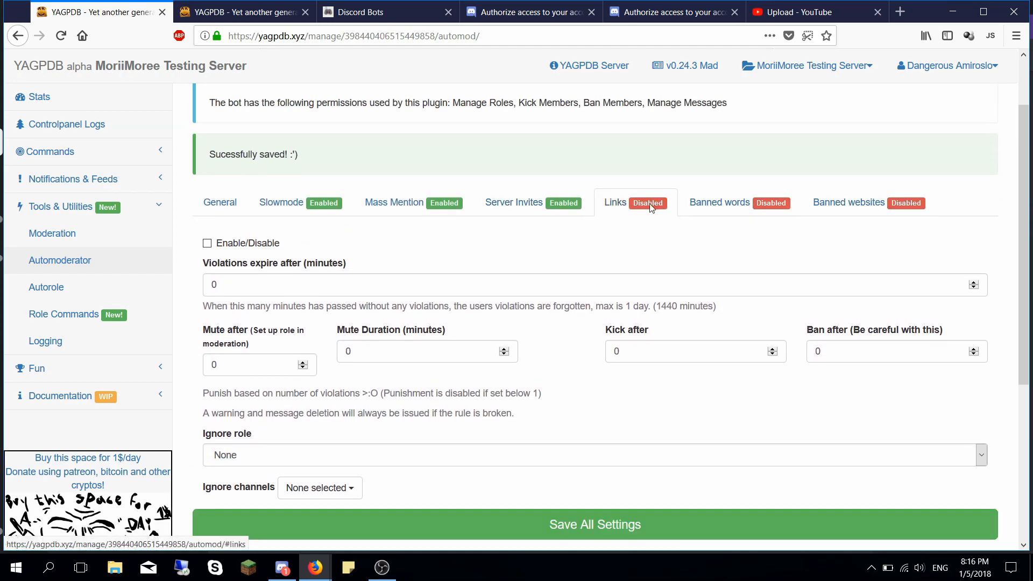
{"action": "scroll", "coordinate": [346, 278], "scroll_direction": "down", "scroll_amount": 2}
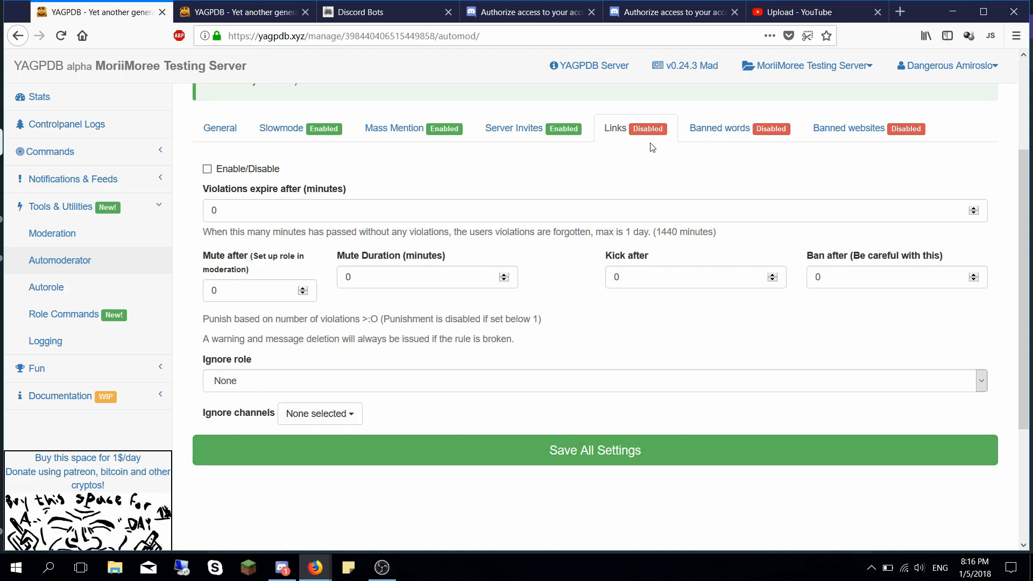
{"action": "left_click", "coordinate": [707, 139]}
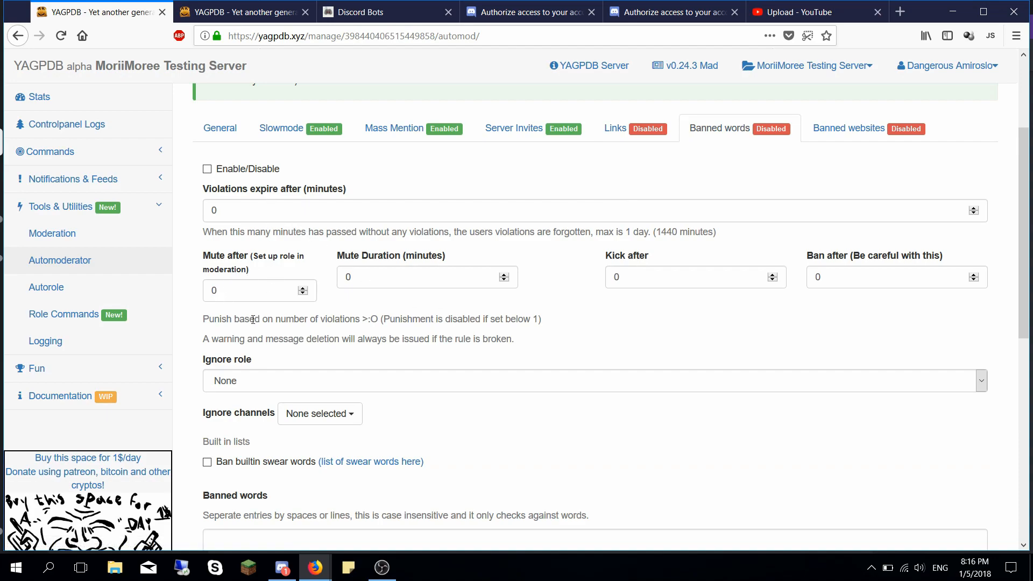
{"action": "scroll", "coordinate": [301, 337], "scroll_direction": "down", "scroll_amount": 3}
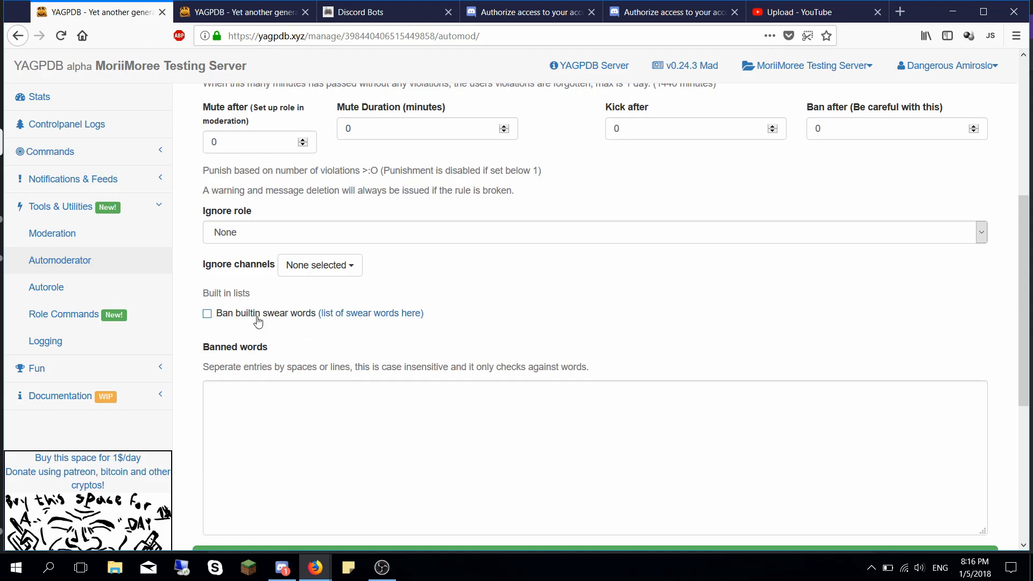
- Review the Banned words entry area and the punishment and user-defined site options of the Banned websites rule
{"action": "scroll", "coordinate": [259, 321], "scroll_direction": "down", "scroll_amount": 2}
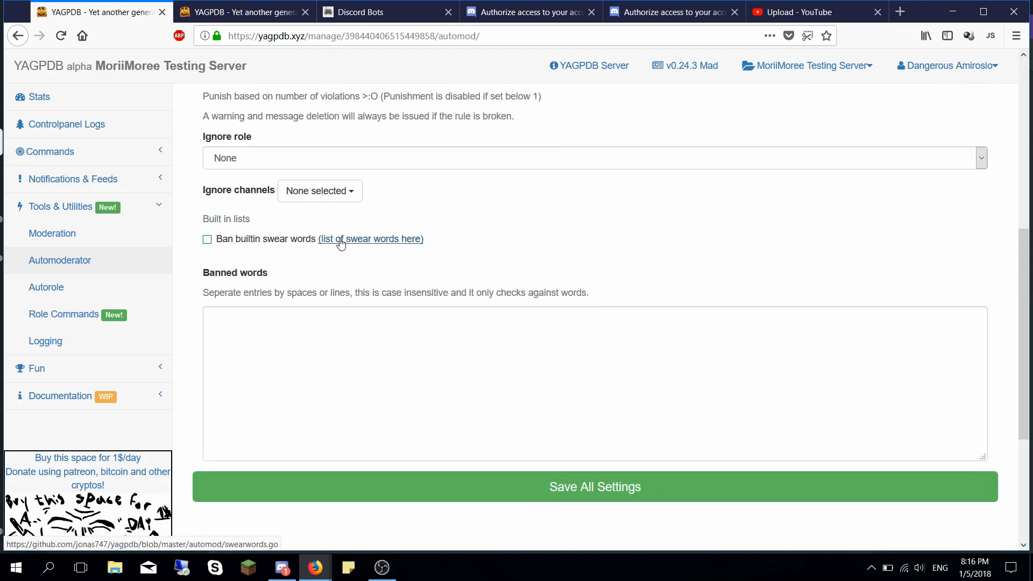
{"action": "left_click", "coordinate": [246, 338]}
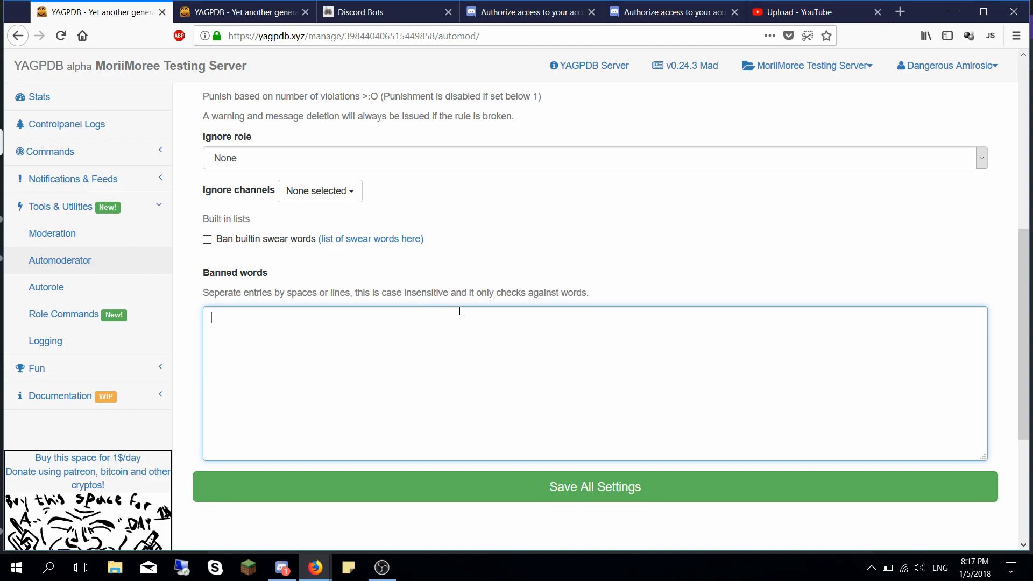
{"action": "scroll", "coordinate": [558, 319], "scroll_direction": "up", "scroll_amount": 7}
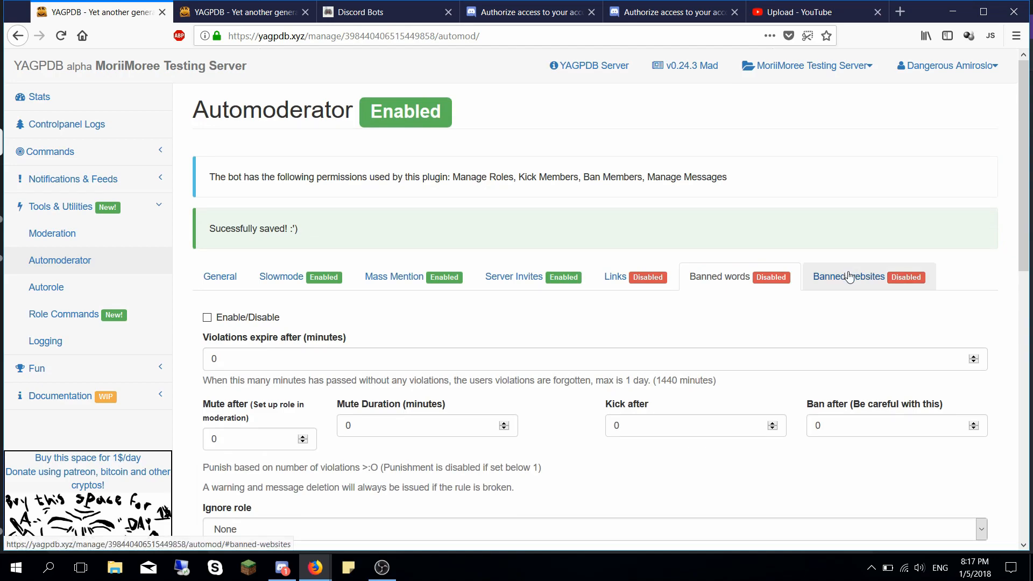
{"action": "left_click", "coordinate": [849, 277]}
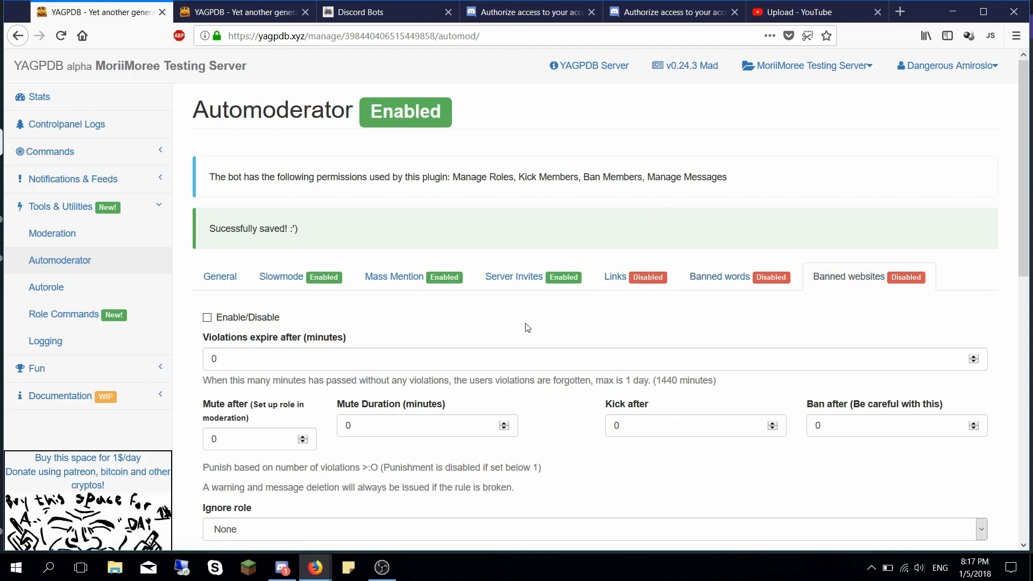
{"action": "scroll", "coordinate": [775, 300], "scroll_direction": "down", "scroll_amount": 5}
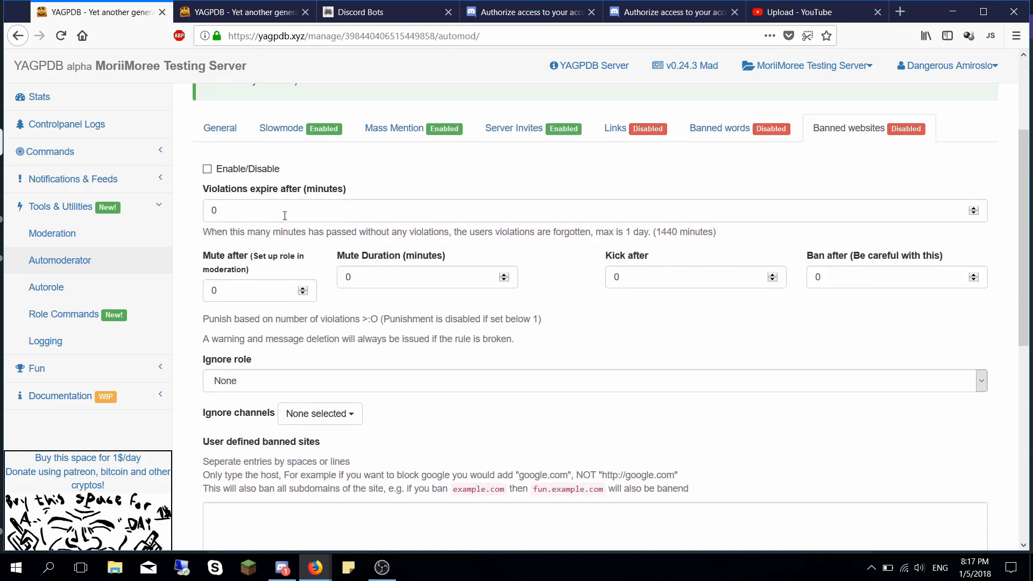
{"action": "scroll", "coordinate": [286, 216], "scroll_direction": "down", "scroll_amount": 3}
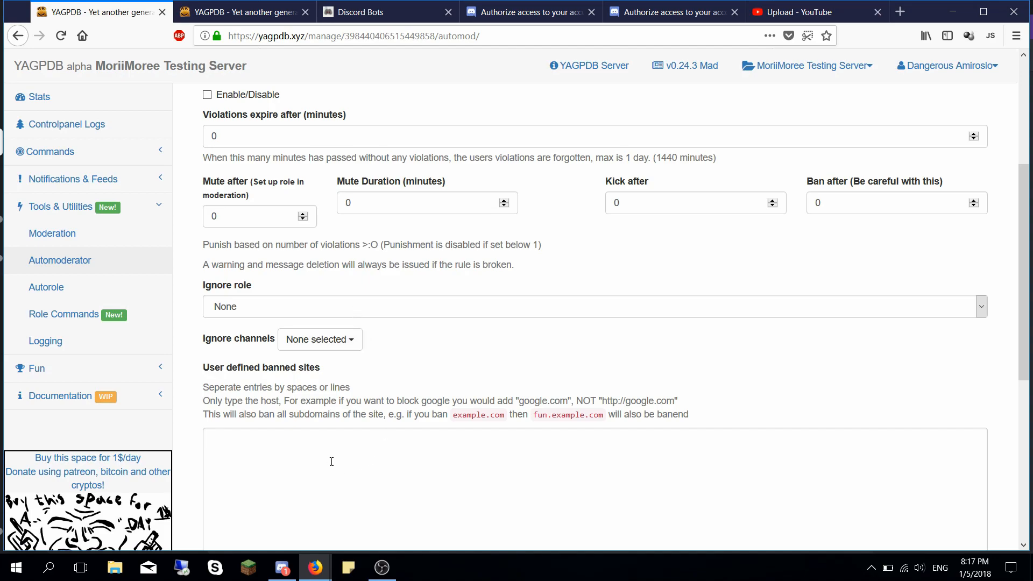
{"action": "scroll", "coordinate": [393, 246], "scroll_direction": "up", "scroll_amount": 3}
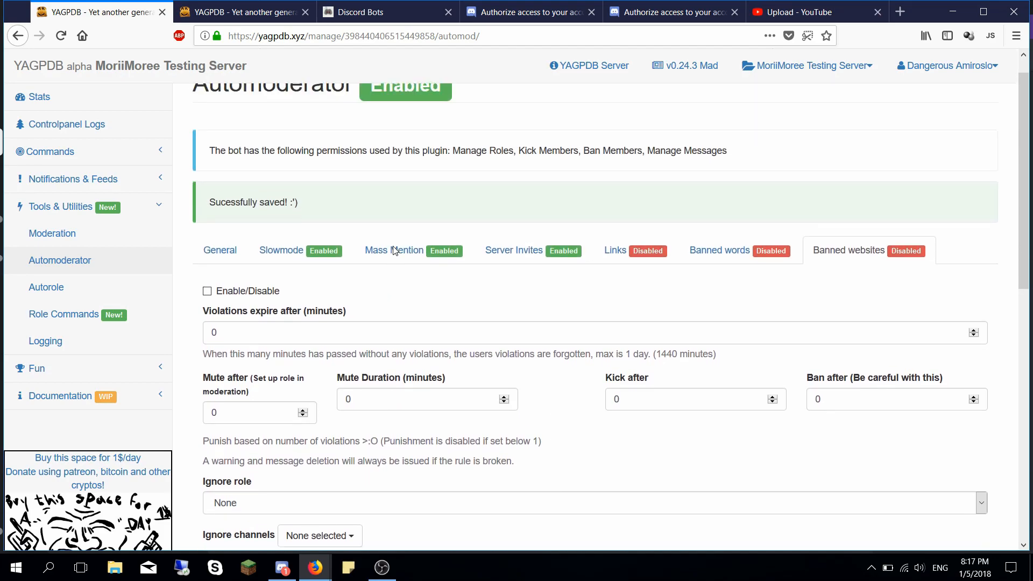
- Return to Automoderator's General section and review its overview of the rule types
{"action": "left_click", "coordinate": [220, 277]}
{"action": "left_click", "coordinate": [277, 277]}
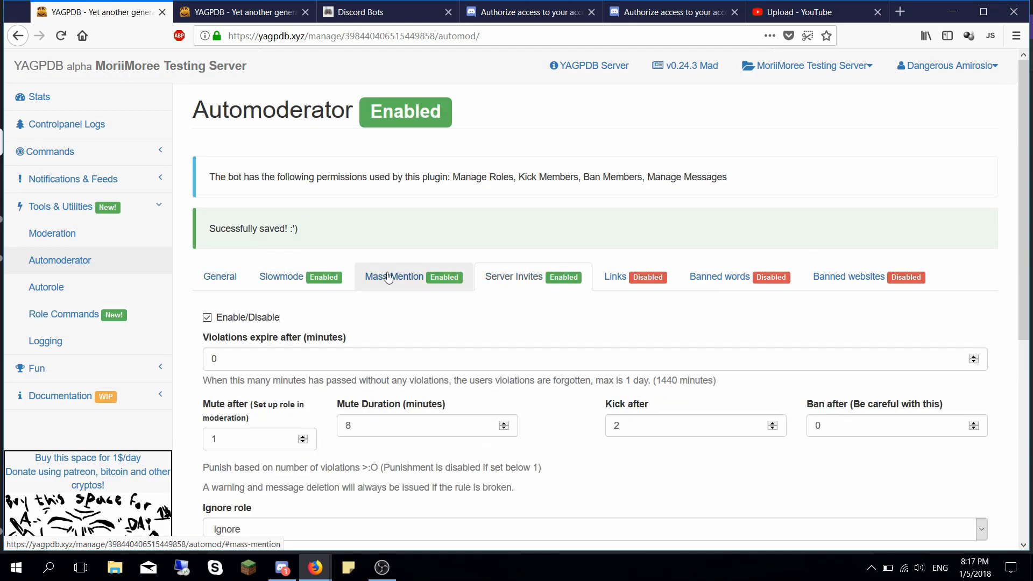
{"action": "left_click", "coordinate": [219, 281]}
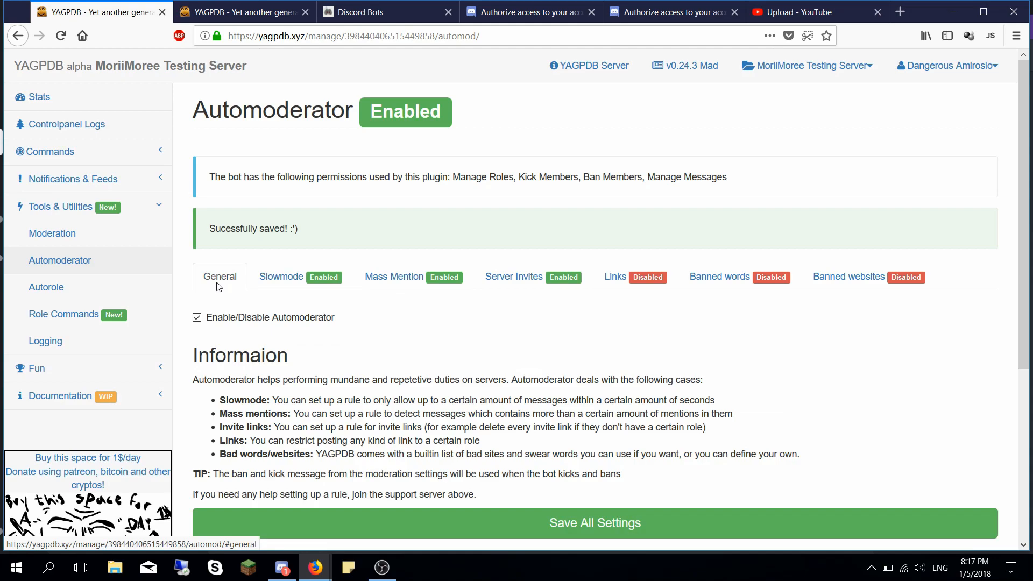
{"action": "scroll", "coordinate": [219, 286], "scroll_direction": "down", "scroll_amount": 1}
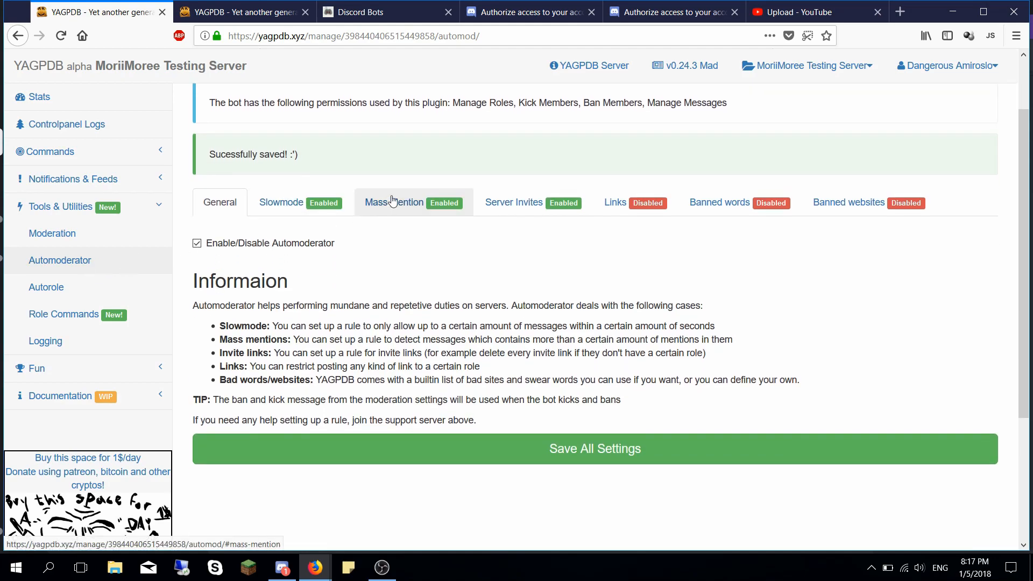
- Open the Autorole settings and check which roles can be automatically assigned to members
{"action": "left_click", "coordinate": [61, 285]}
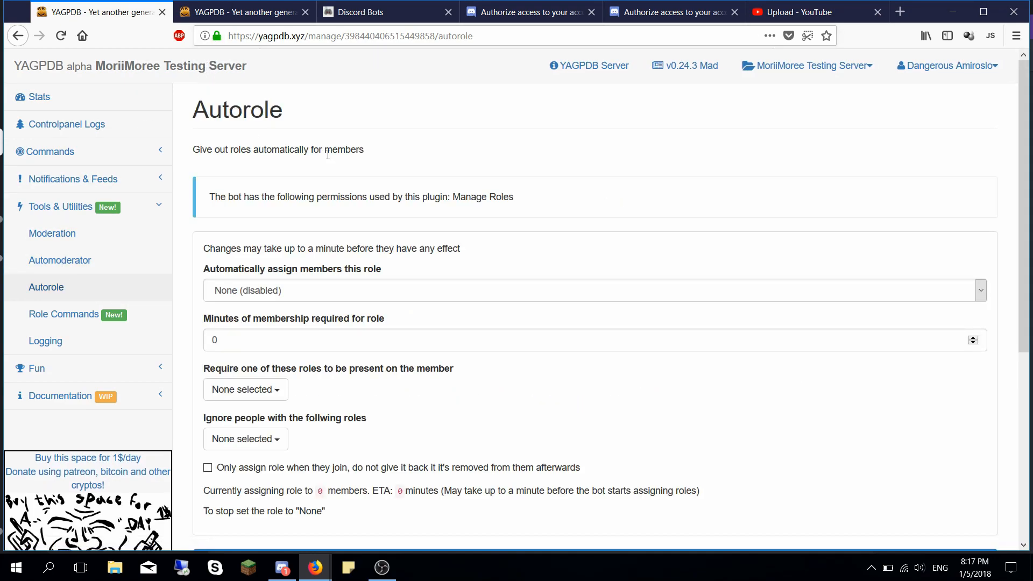
{"action": "scroll", "coordinate": [327, 155], "scroll_direction": "down", "scroll_amount": 3}
{"action": "scroll", "coordinate": [325, 156], "scroll_direction": "up", "scroll_amount": 2}
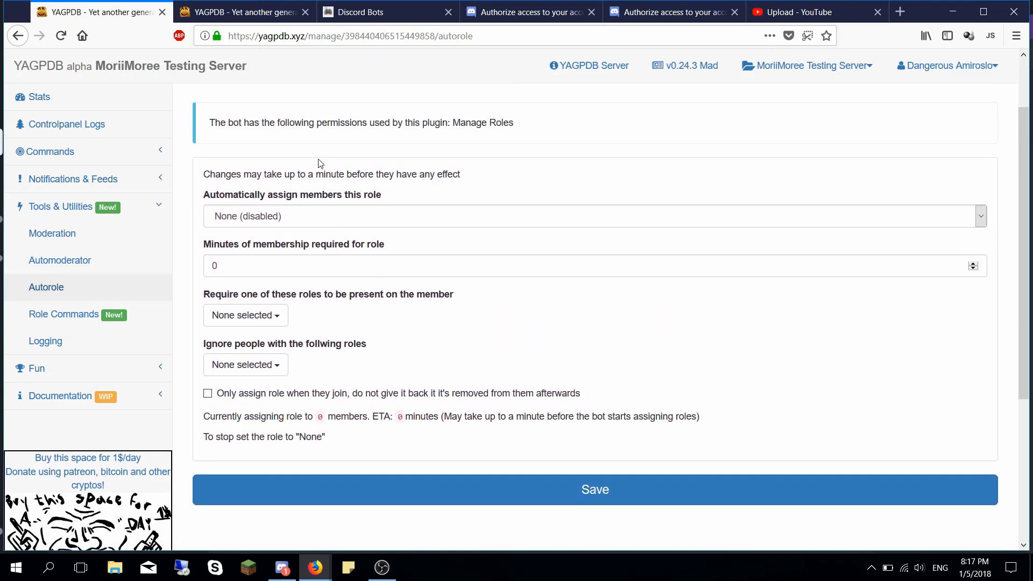
{"action": "left_click", "coordinate": [297, 220]}
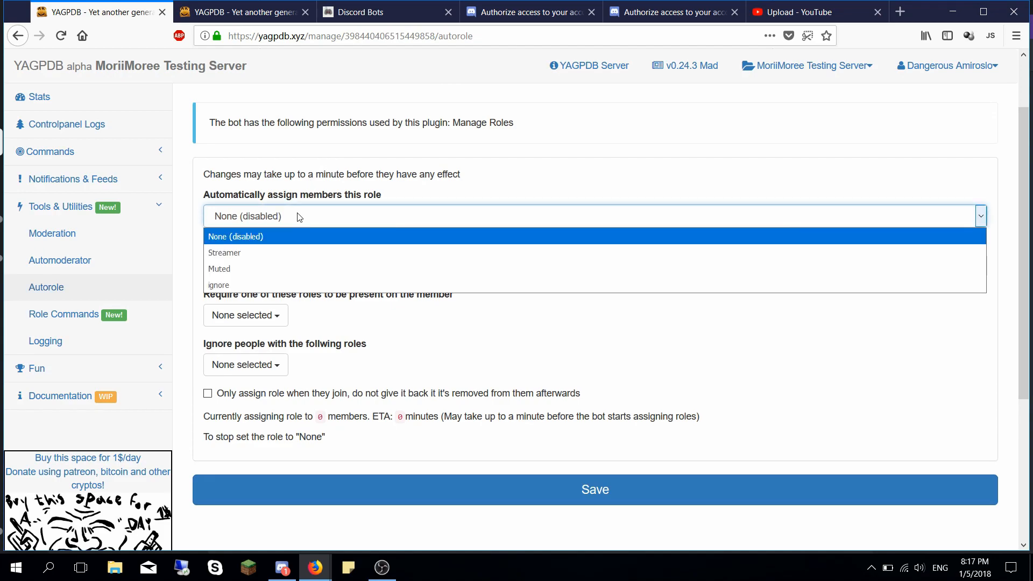
{"action": "left_click", "coordinate": [298, 218]}
- Switch to Discord and create a server role named "New Member" in the MoriiMoree Testing Server settings
{"action": "left_click", "coordinate": [282, 567]}
{"action": "left_click", "coordinate": [152, 60]}
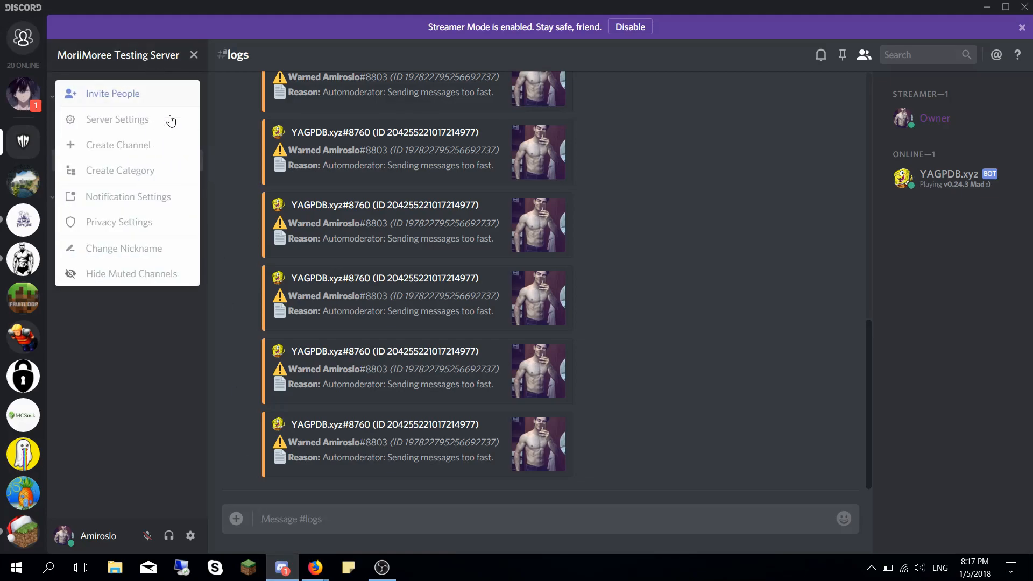
{"action": "left_click", "coordinate": [171, 121]}
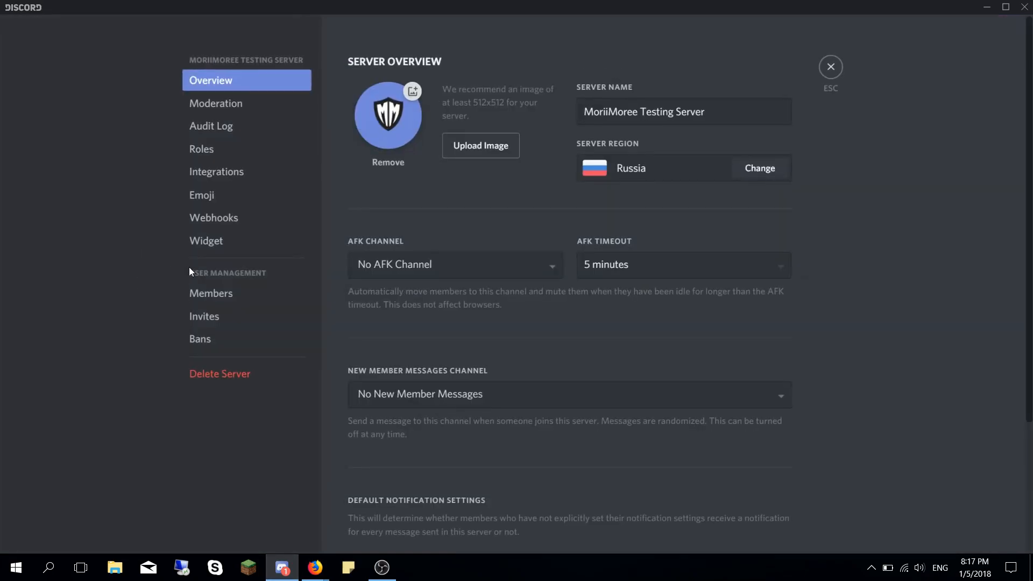
{"action": "left_click", "coordinate": [239, 152]}
{"action": "left_click", "coordinate": [454, 60]}
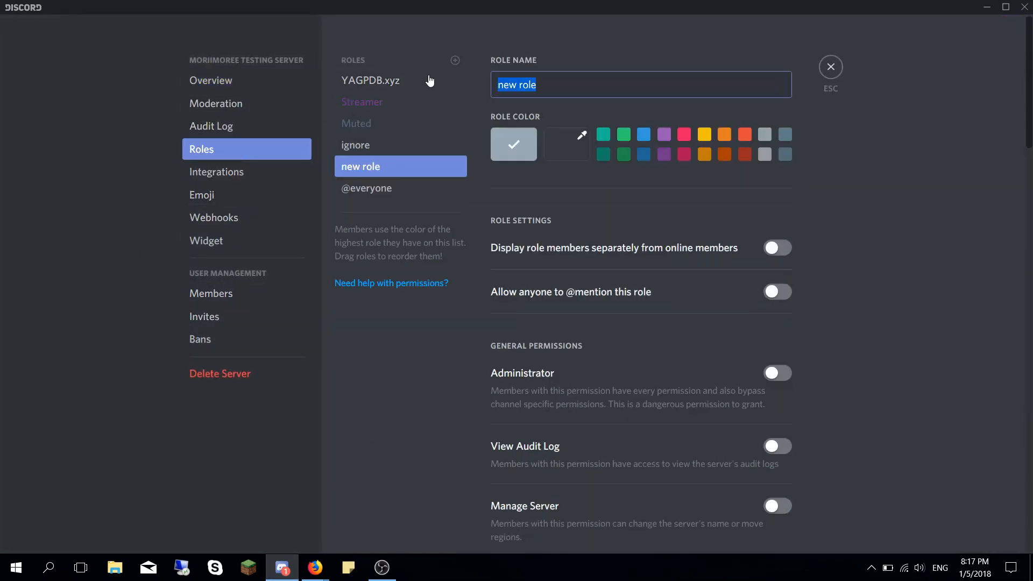
{"action": "type", "text": "New"}
{"action": "type", "text": "Member"}
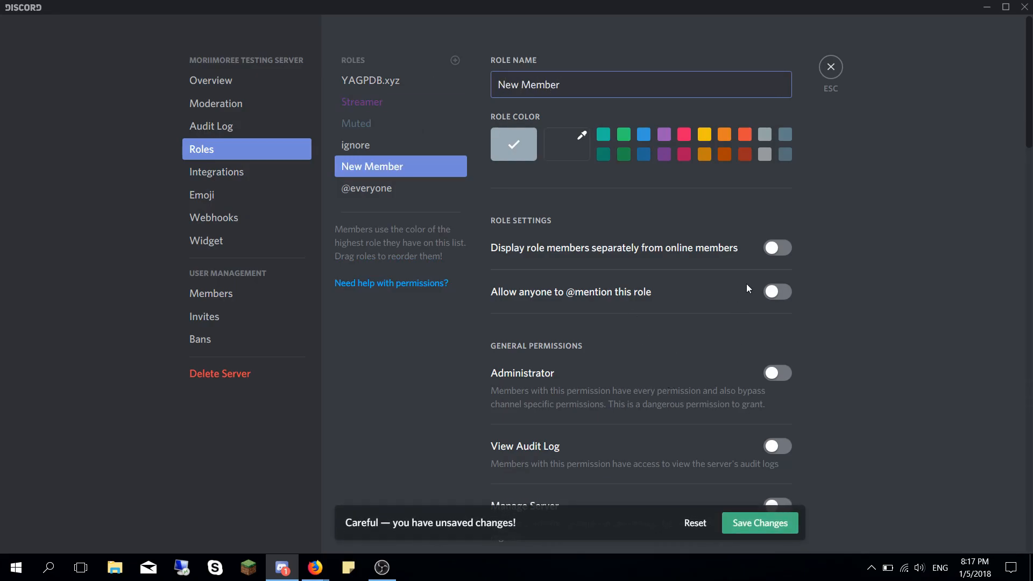
- Display New Member role holders separately from online members, give the role an orange-red color, and save the changes
{"action": "left_click", "coordinate": [776, 248]}
{"action": "left_click", "coordinate": [750, 522]}
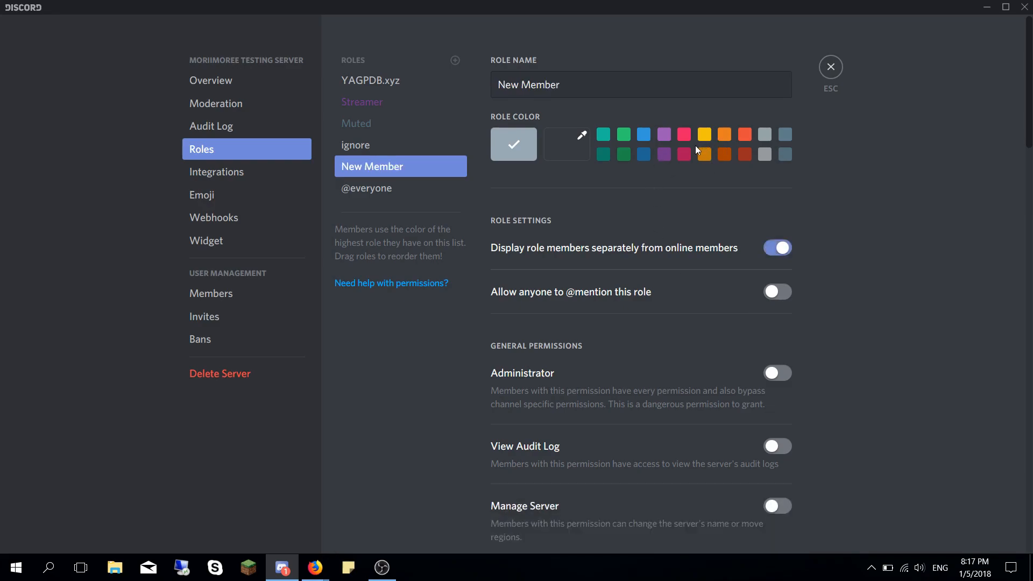
{"action": "left_click", "coordinate": [745, 134]}
{"action": "left_click", "coordinate": [766, 524]}
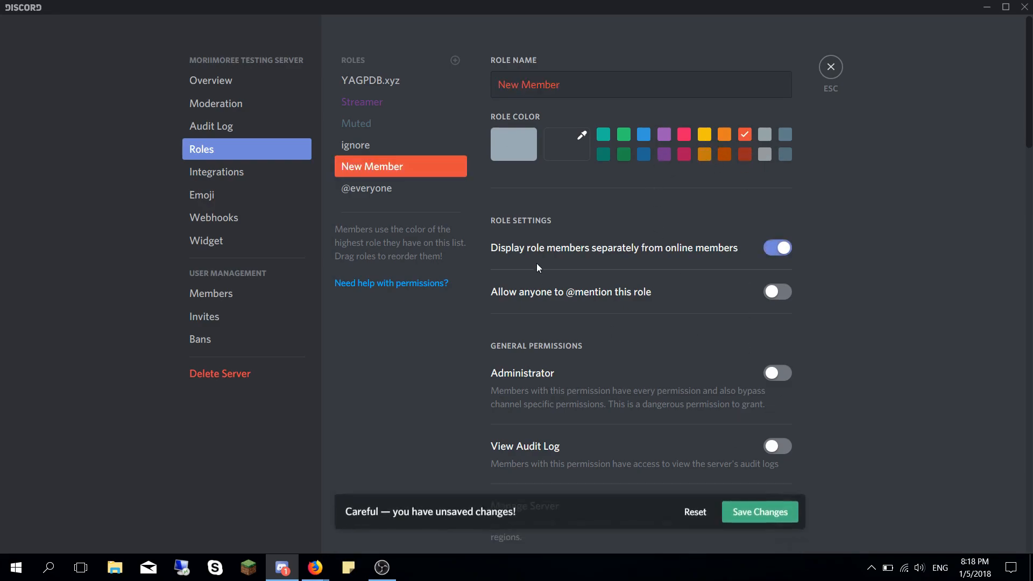
- Disable the Send Messages and Send TTS Messages permissions for the Muted role and save the changes
{"action": "left_click", "coordinate": [405, 125]}
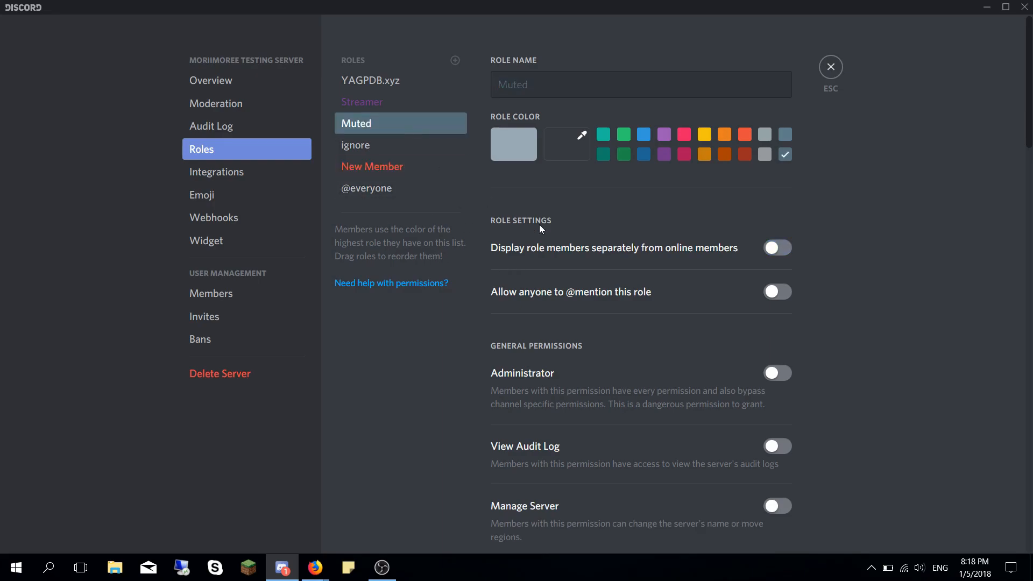
{"action": "scroll", "coordinate": [611, 263], "scroll_direction": "down", "scroll_amount": 10}
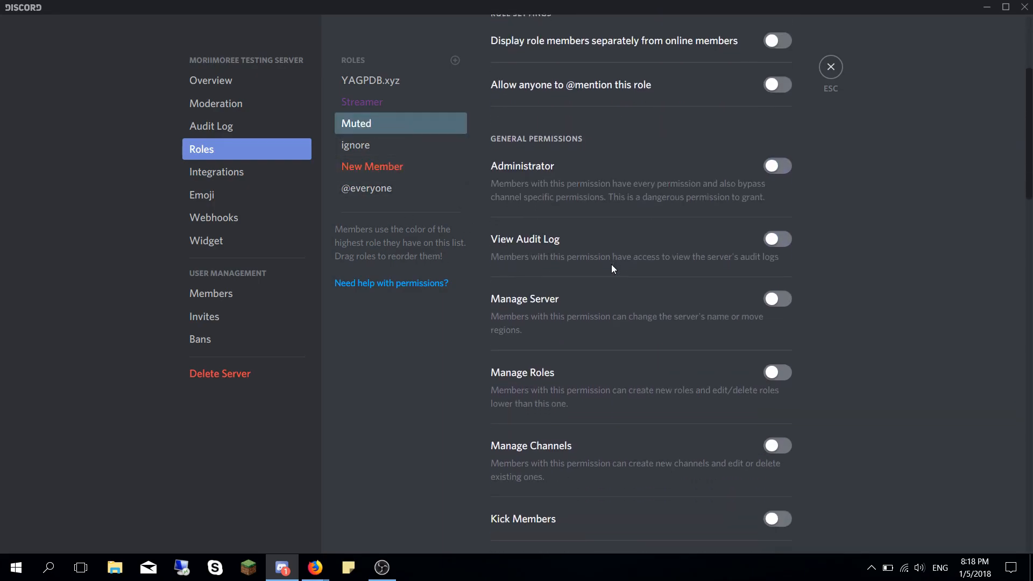
{"action": "scroll", "coordinate": [611, 265], "scroll_direction": "down", "scroll_amount": 5}
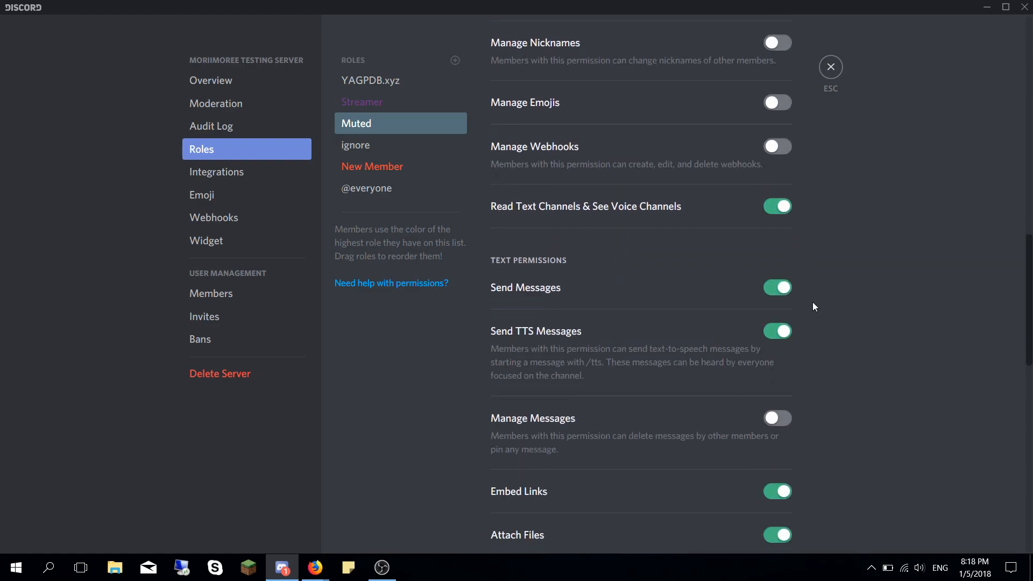
{"action": "left_click", "coordinate": [778, 287]}
{"action": "left_click", "coordinate": [764, 518]}
{"action": "left_click", "coordinate": [777, 330]}
{"action": "left_click", "coordinate": [764, 524]}
{"action": "scroll", "coordinate": [681, 425], "scroll_direction": "down", "scroll_amount": 10}
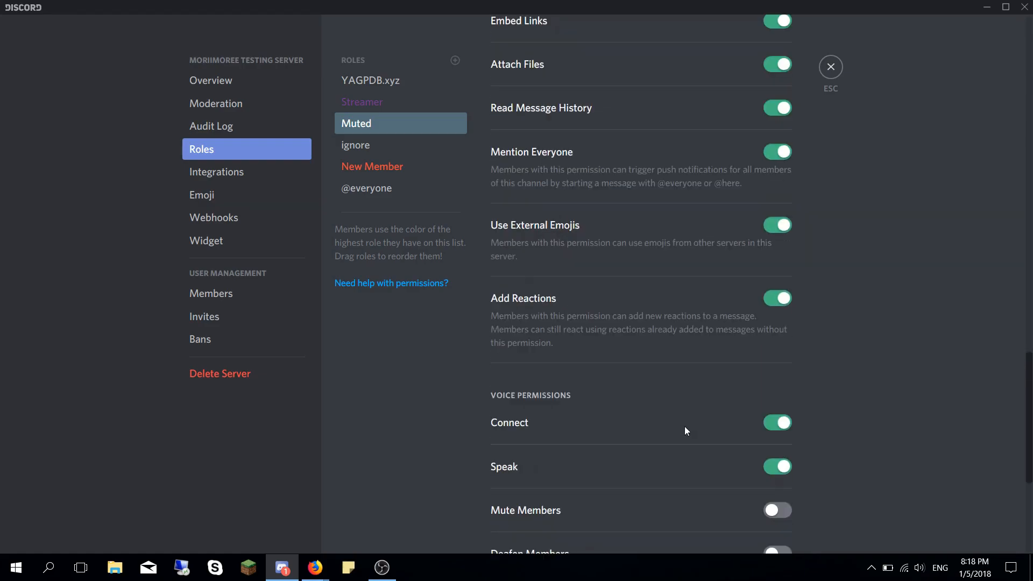
{"action": "left_click", "coordinate": [780, 193]}
{"action": "left_click", "coordinate": [745, 523]}
- Reorder the roles so Muted sits above Streamer and New Member sits above ignore, saving the changes
{"action": "scroll", "coordinate": [648, 325], "scroll_direction": "up", "scroll_amount": 15}
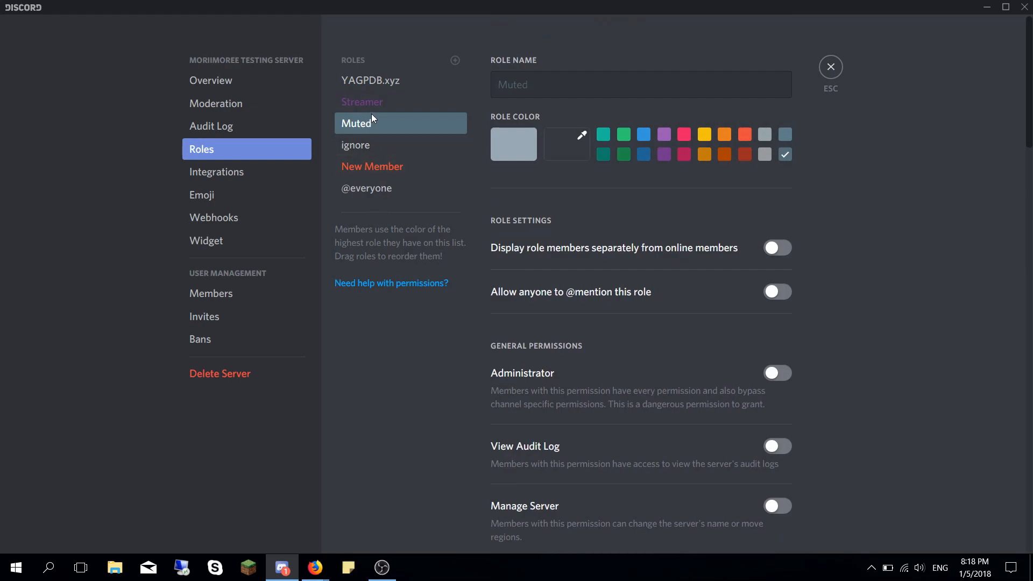
{"action": "left_click_drag", "start_coordinate": [376, 121], "coordinate": [373, 108]}
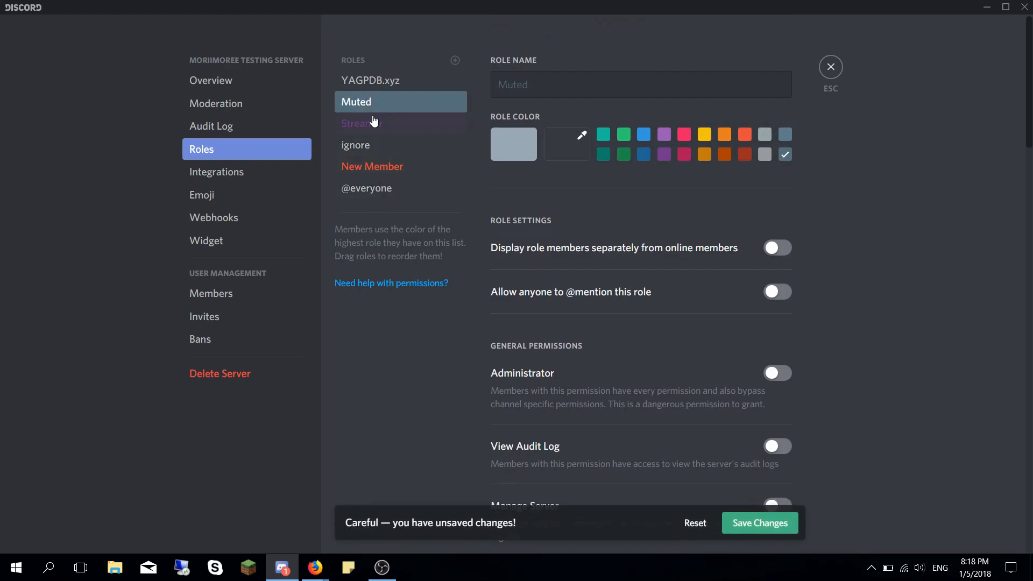
{"action": "left_click", "coordinate": [742, 525]}
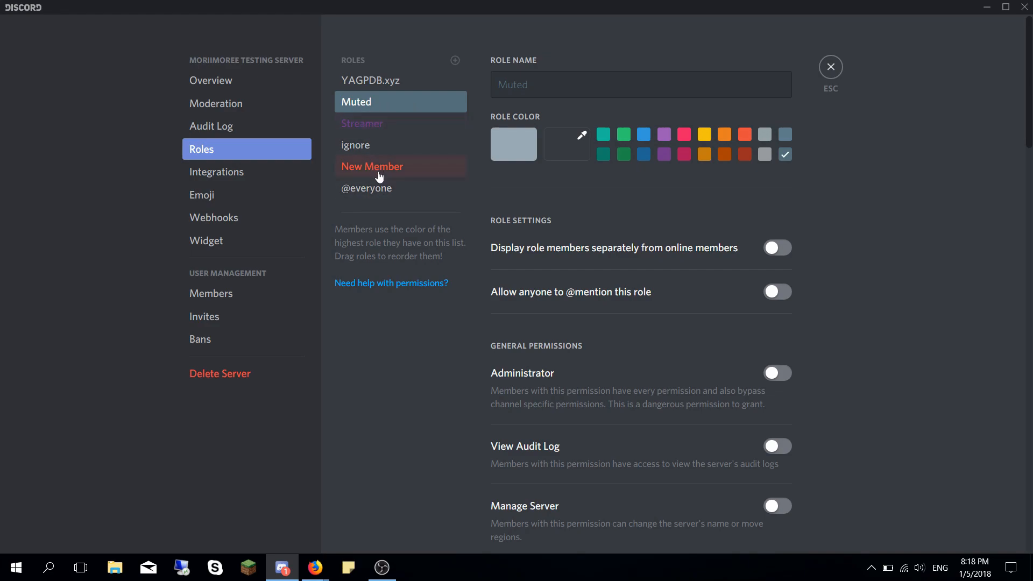
{"action": "left_click_drag", "start_coordinate": [371, 168], "coordinate": [371, 144]}
{"action": "left_click", "coordinate": [741, 522]}
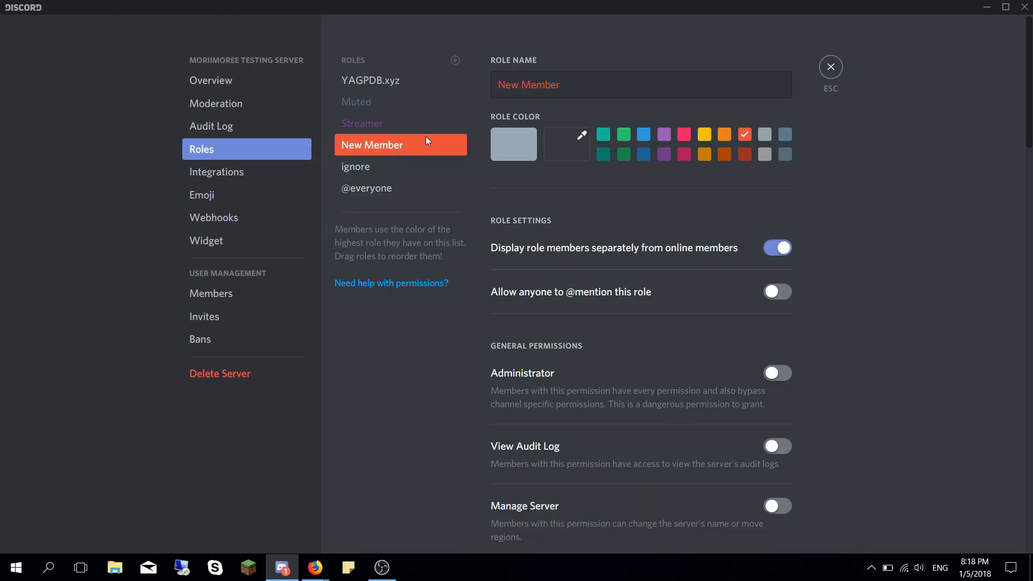
- Leave the server settings, switch to the YAGPDB Autorole page in Firefox, and reload it
{"action": "key", "text": "Escape"}
{"action": "mouse_move", "coordinate": [315, 567]}
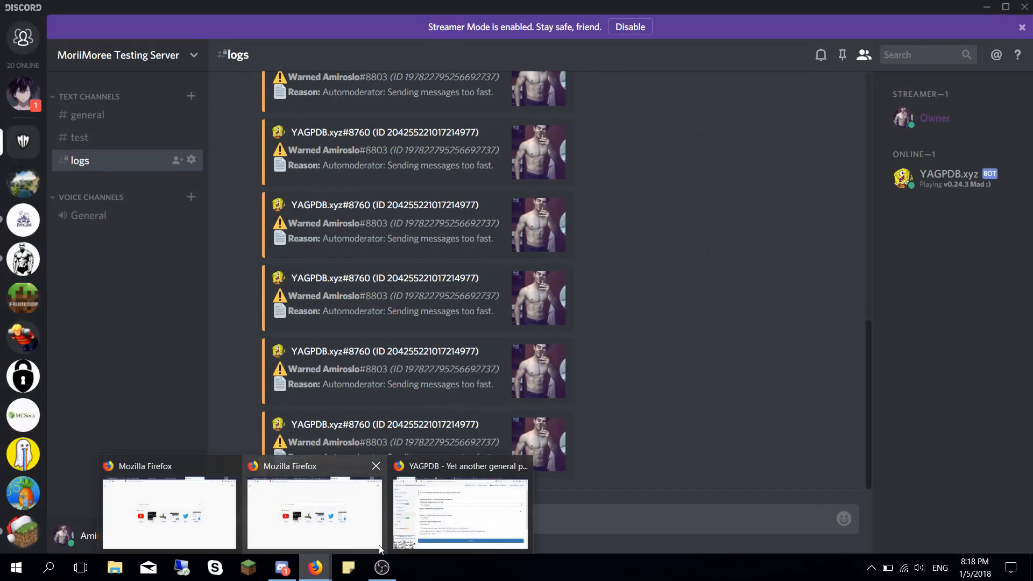
{"action": "left_click", "coordinate": [393, 520]}
{"action": "key", "text": "F5"}
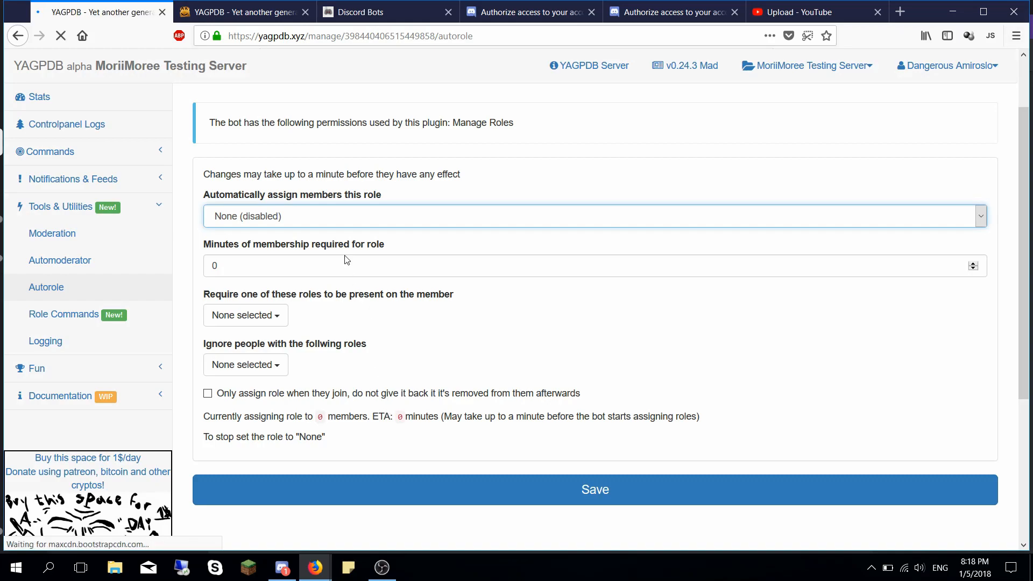
- Switch to Discord and open the Moderation section of the MoriiMoree Testing Server settings
{"action": "left_click", "coordinate": [282, 567]}
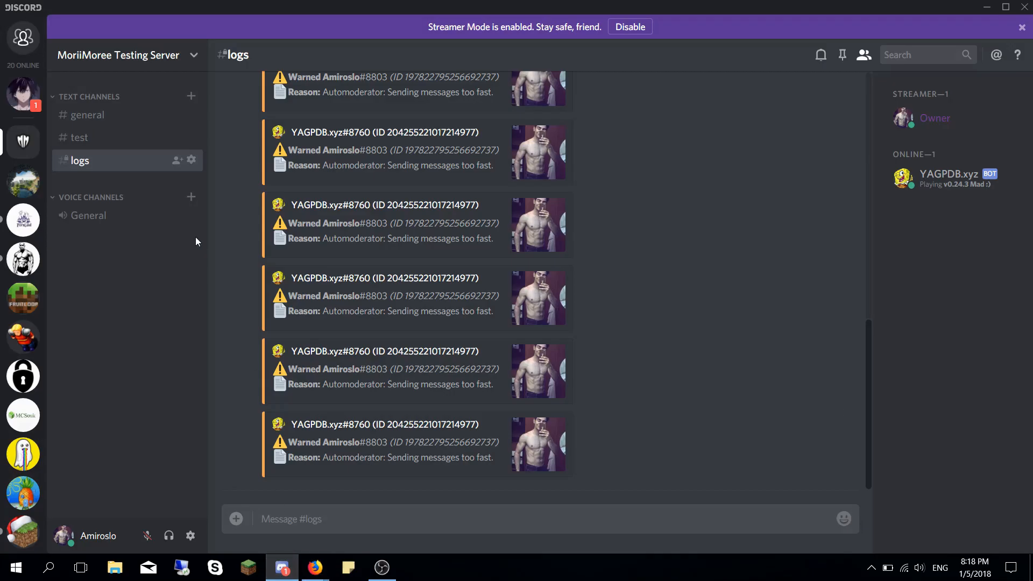
{"action": "left_click", "coordinate": [104, 59]}
{"action": "left_click", "coordinate": [140, 119]}
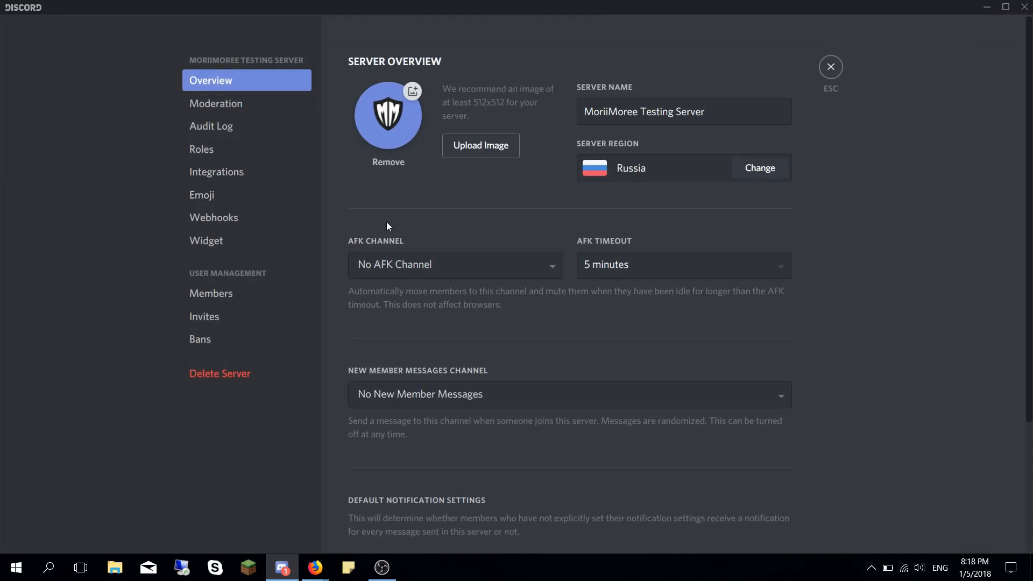
{"action": "scroll", "coordinate": [388, 225], "scroll_direction": "down", "scroll_amount": 3}
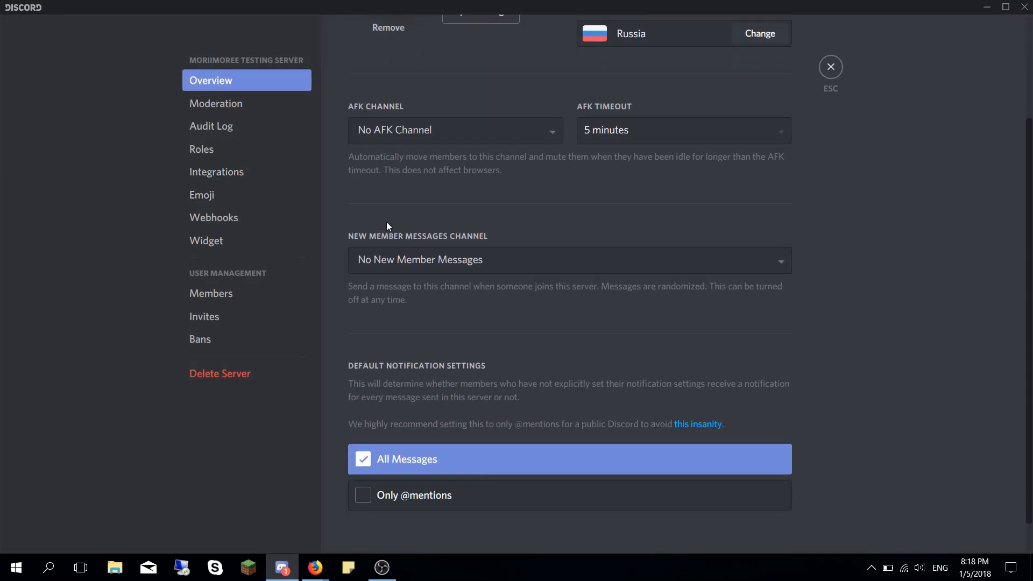
{"action": "scroll", "coordinate": [364, 321], "scroll_direction": "up", "scroll_amount": 4}
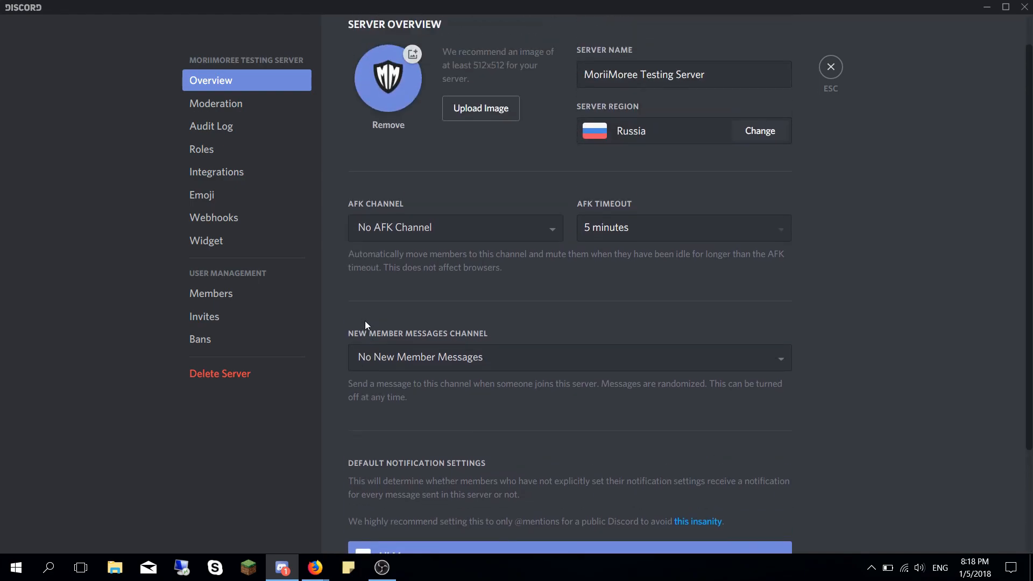
{"action": "left_click", "coordinate": [266, 107]}
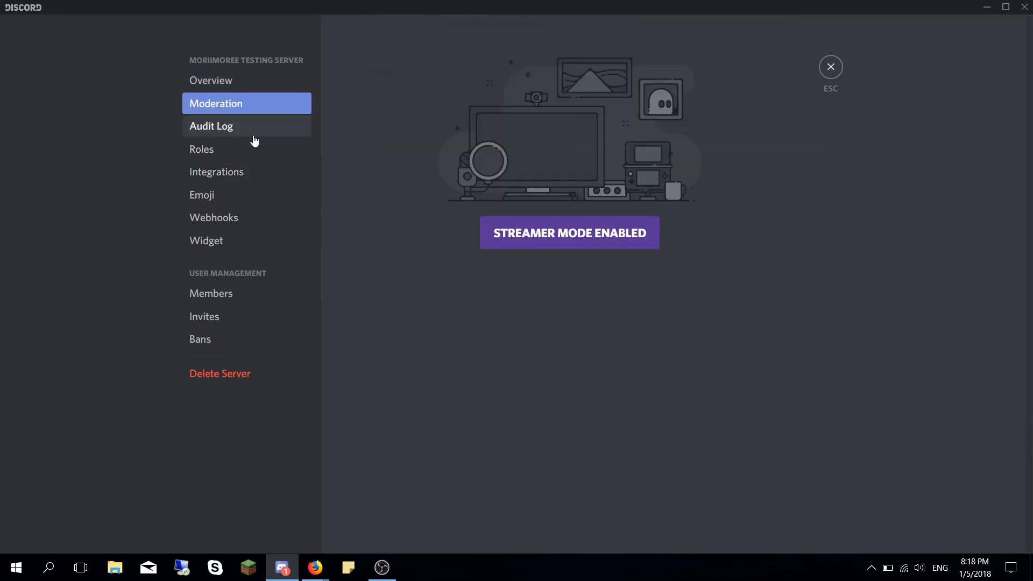
- Turn off Streamer Mode and return to the server's Moderation settings
{"action": "left_click", "coordinate": [569, 235]}
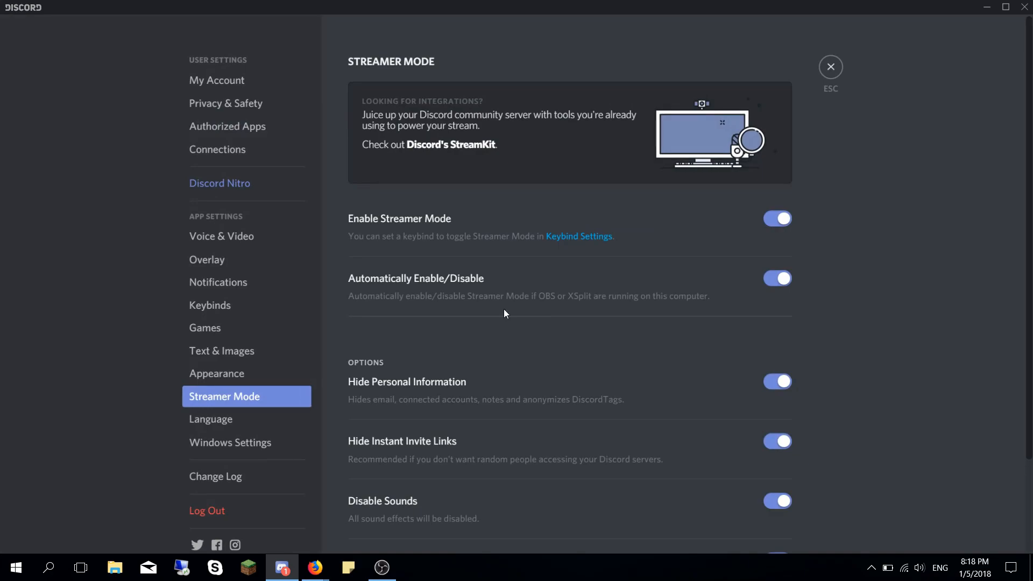
{"action": "left_click", "coordinate": [777, 218]}
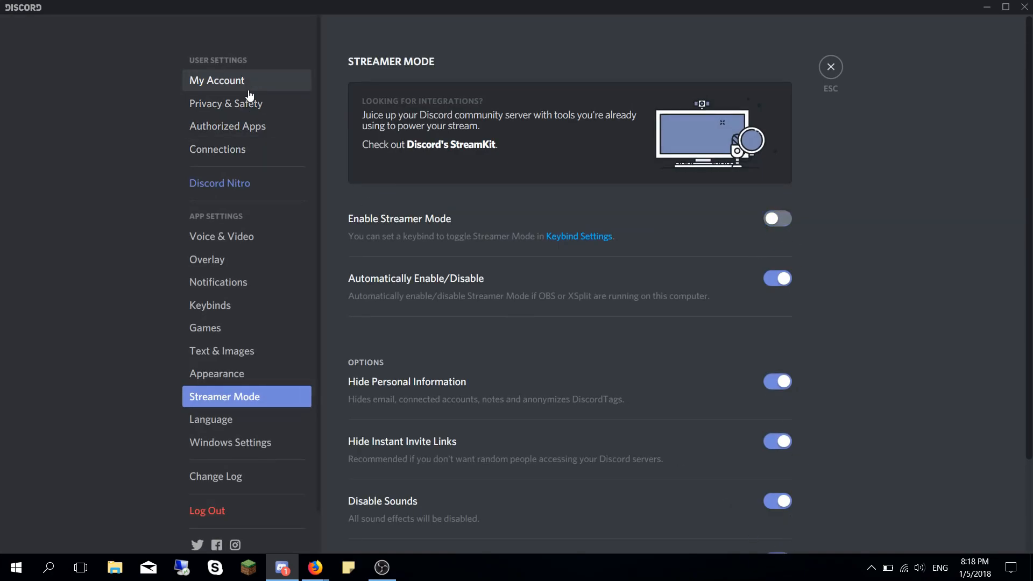
{"action": "key", "text": "Escape"}
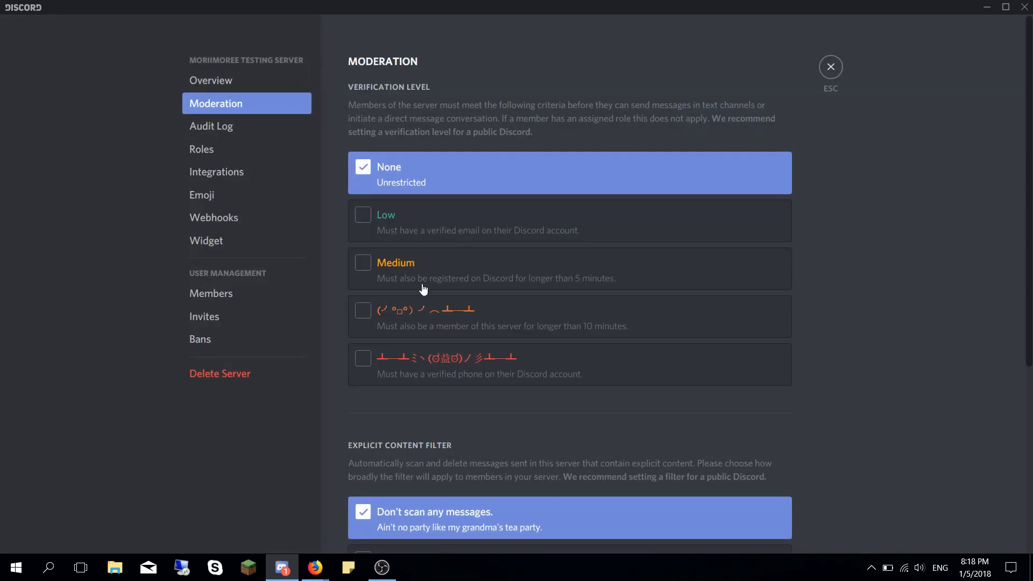
- Set the verification level to Medium, scan messages from members without a role, and save the changes
{"action": "left_click", "coordinate": [556, 274]}
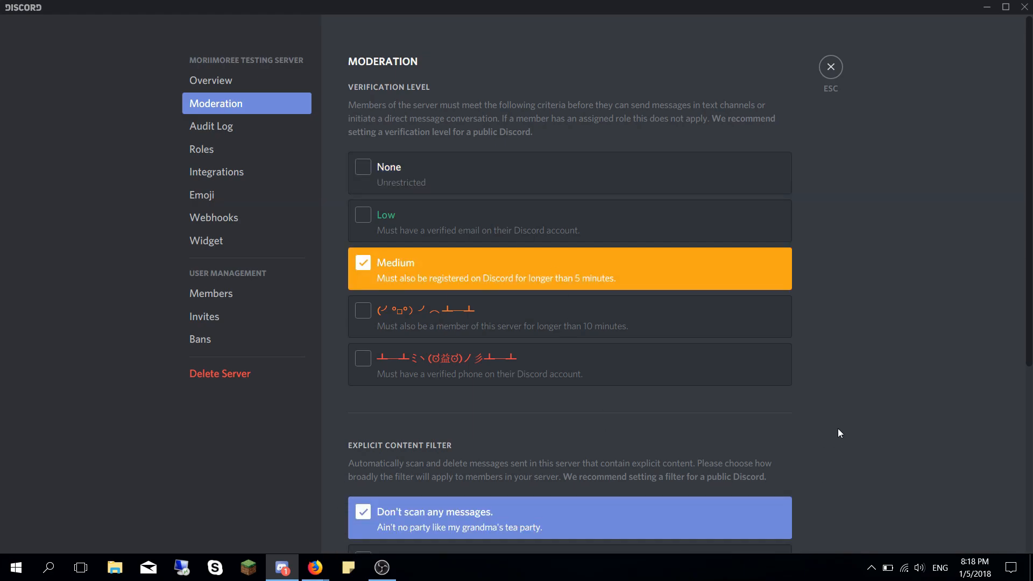
{"action": "scroll", "coordinate": [837, 430], "scroll_direction": "down", "scroll_amount": 3}
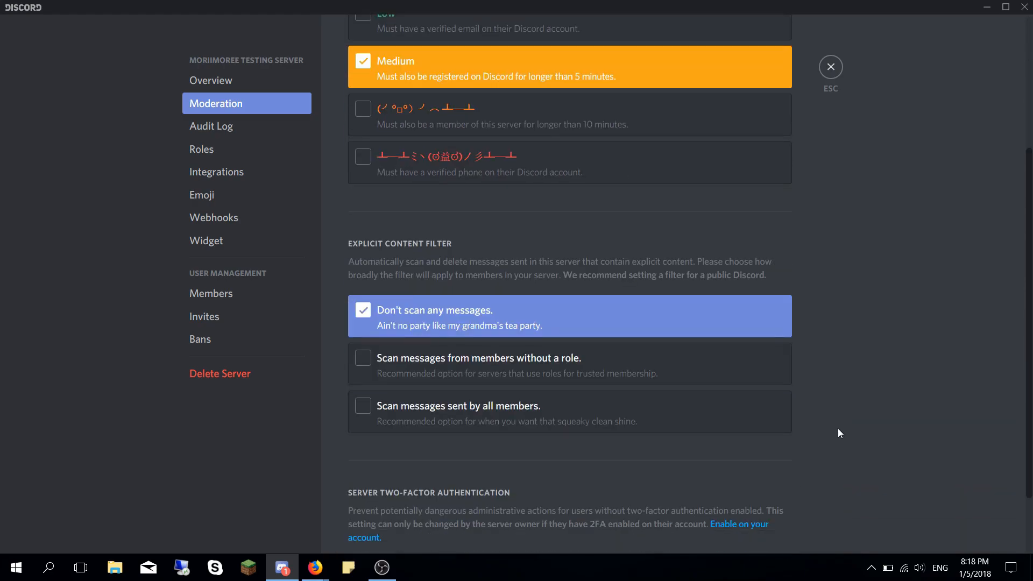
{"action": "left_click", "coordinate": [440, 373]}
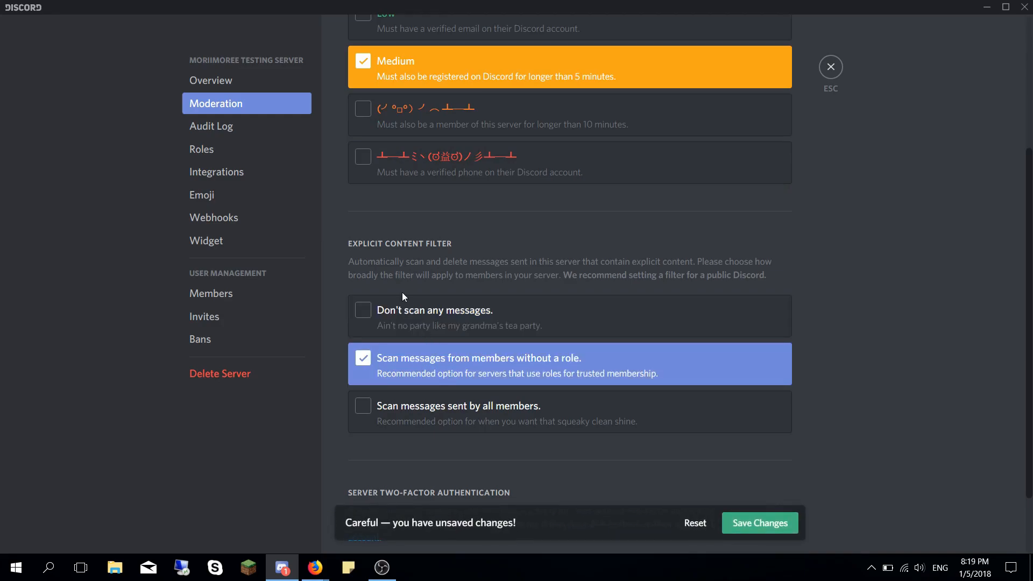
{"action": "left_click", "coordinate": [753, 525]}
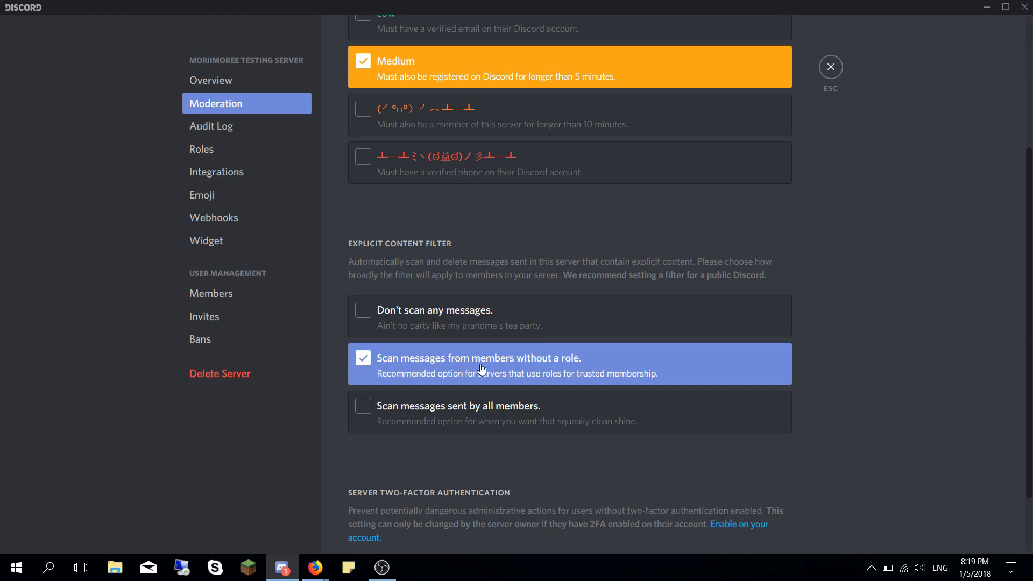
- On the Autorole page in Firefox, set the required membership to 5 minutes and the automatically assigned role to New Member
{"action": "left_click", "coordinate": [282, 568]}
{"action": "left_click_drag", "start_coordinate": [232, 265], "coordinate": [174, 254]}
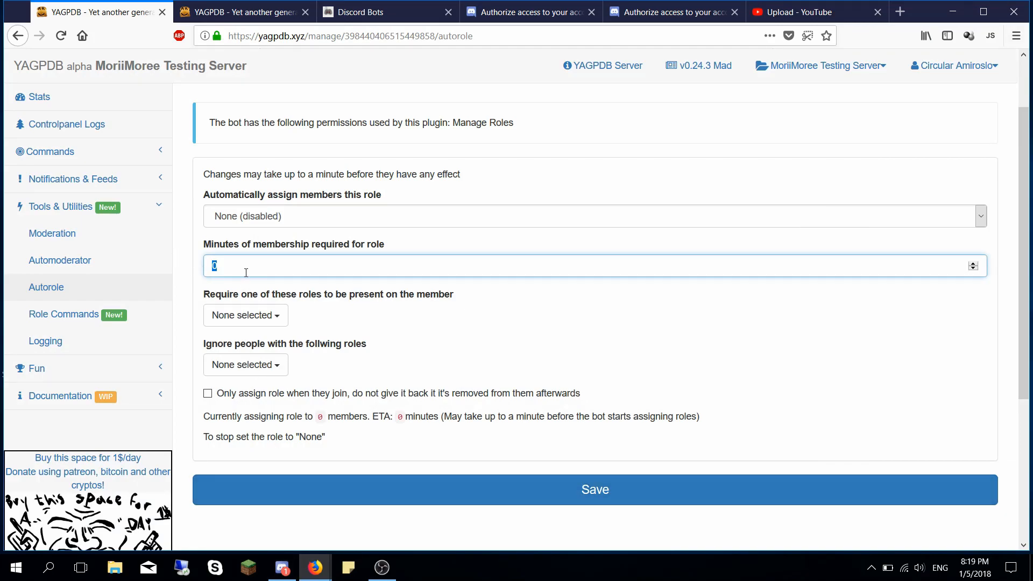
{"action": "type", "text": "5"}
{"action": "left_click", "coordinate": [254, 220]}
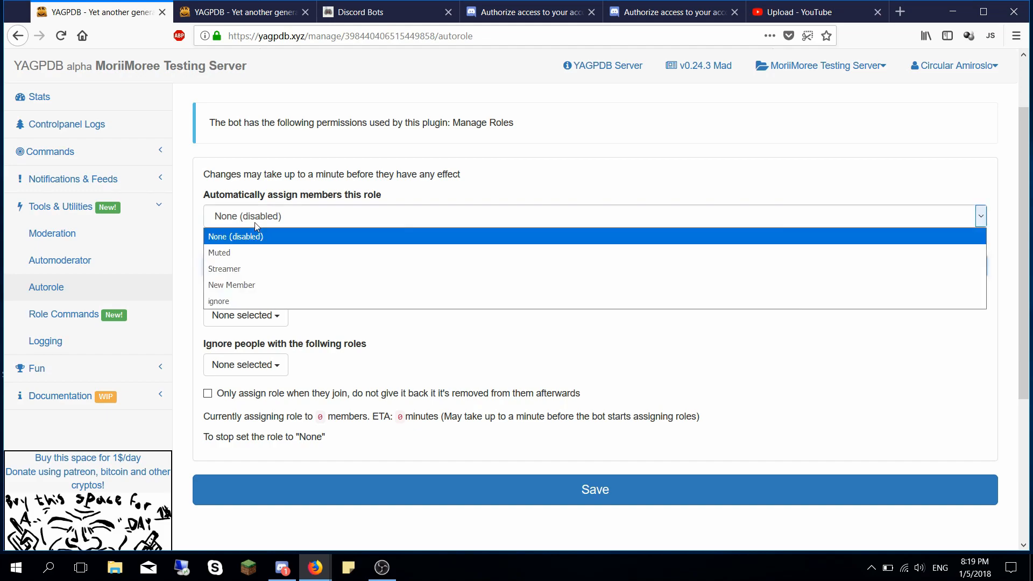
{"action": "left_click", "coordinate": [294, 288]}
{"action": "left_click", "coordinate": [301, 292]}
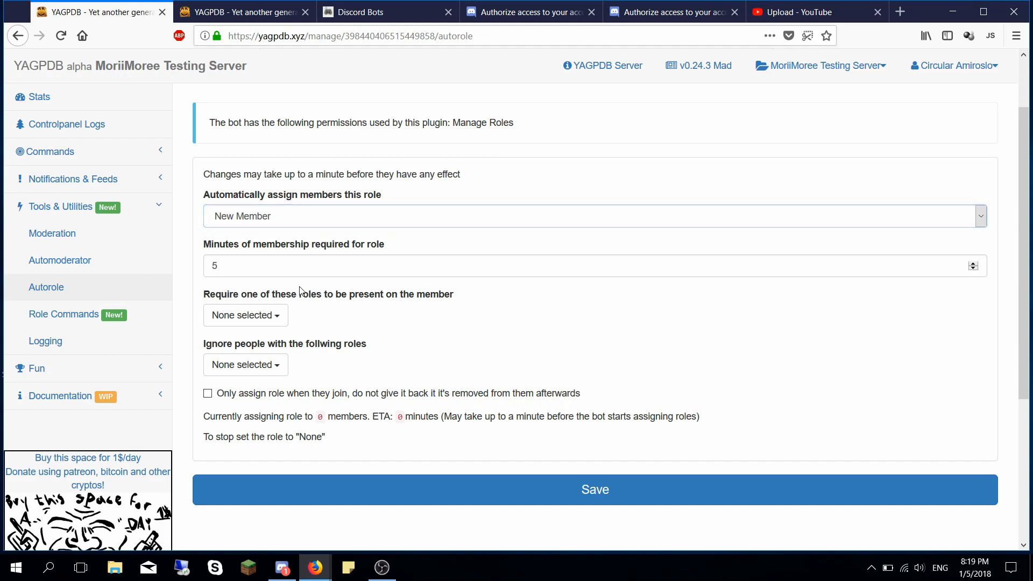
{"action": "left_click", "coordinate": [227, 264]}
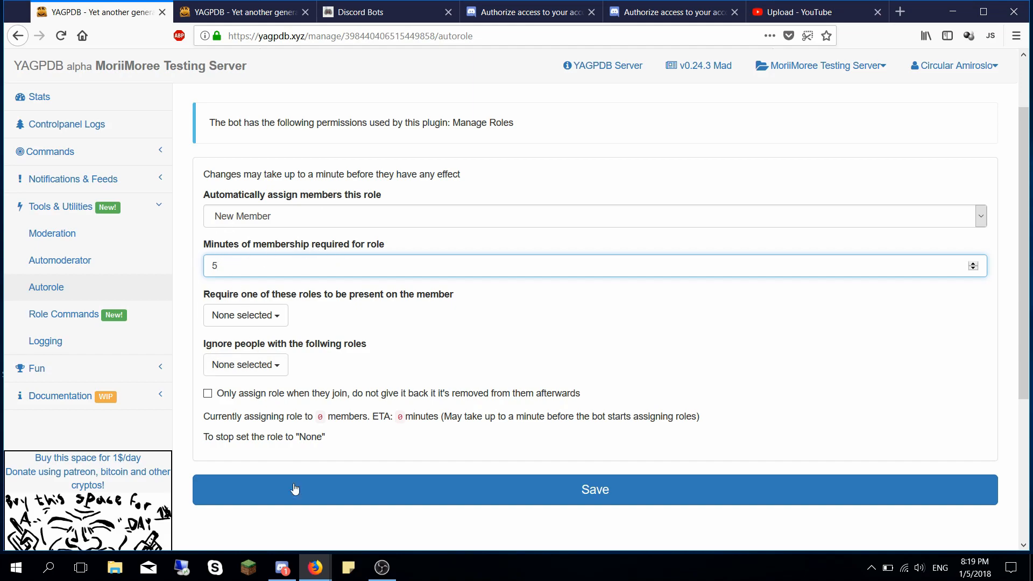
- Check the moderation settings in Discord, return to Firefox, and save the Autorole configuration
{"action": "left_click", "coordinate": [282, 567]}
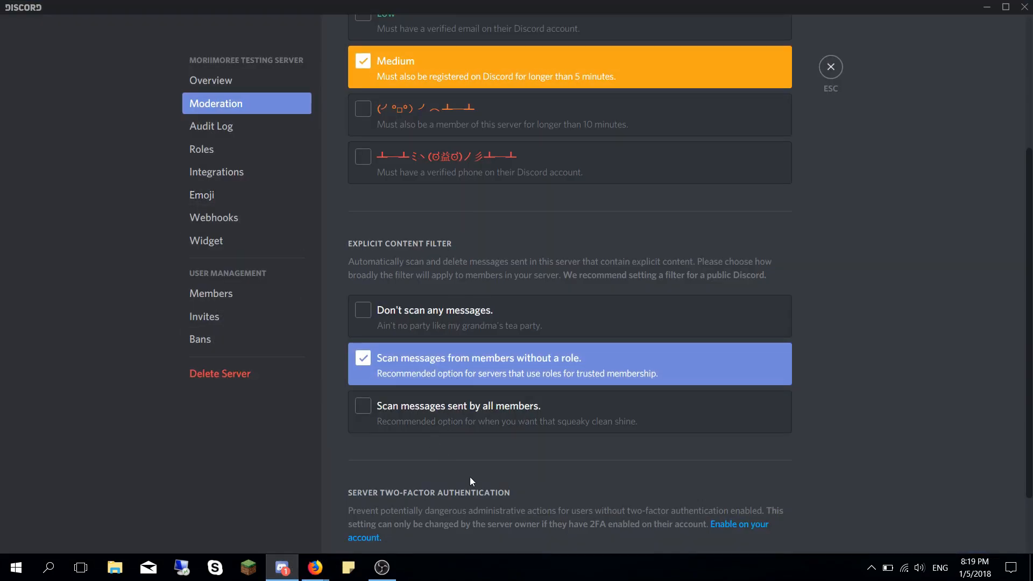
{"action": "left_click", "coordinate": [316, 567]}
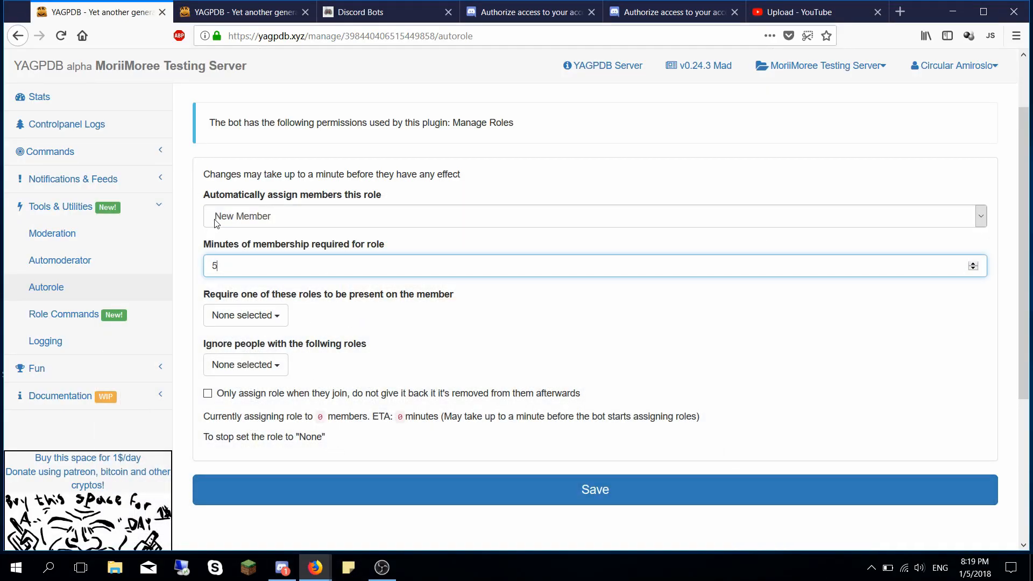
{"action": "left_click", "coordinate": [437, 495]}
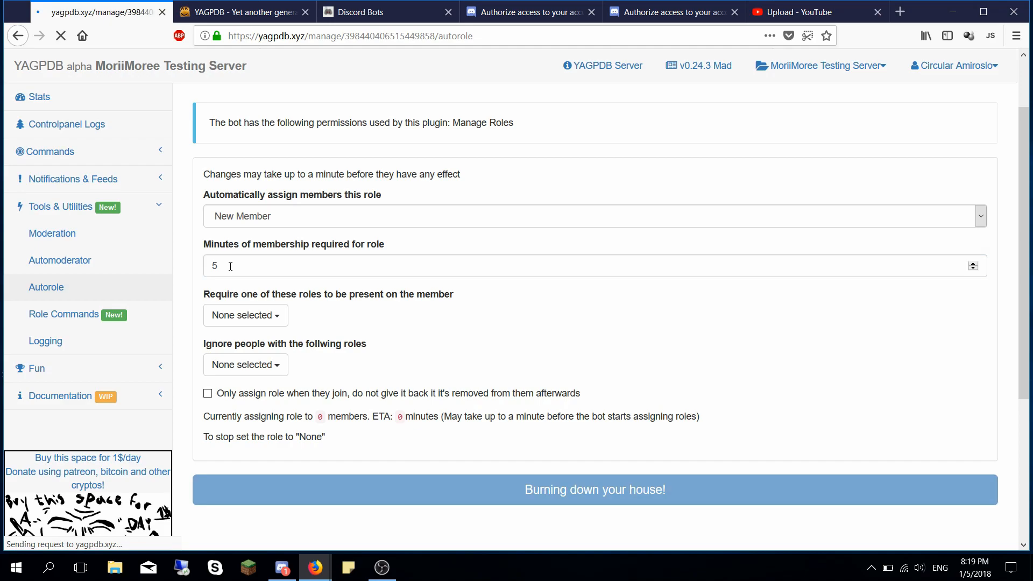
{"action": "scroll", "coordinate": [235, 270], "scroll_direction": "down", "scroll_amount": 2}
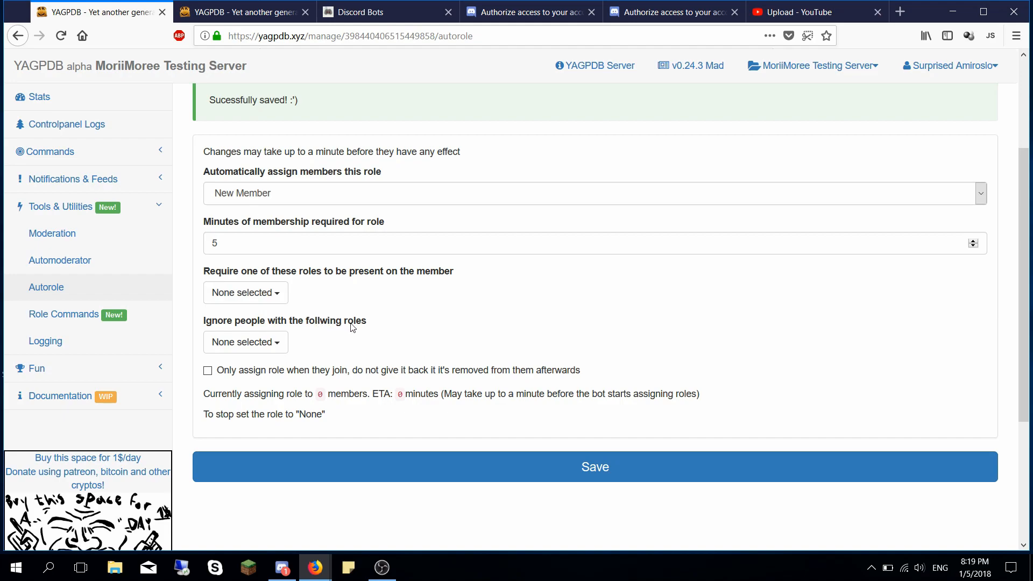
{"action": "scroll", "coordinate": [353, 327], "scroll_direction": "up", "scroll_amount": 2}
{"action": "scroll", "coordinate": [351, 323], "scroll_direction": "down", "scroll_amount": 2}
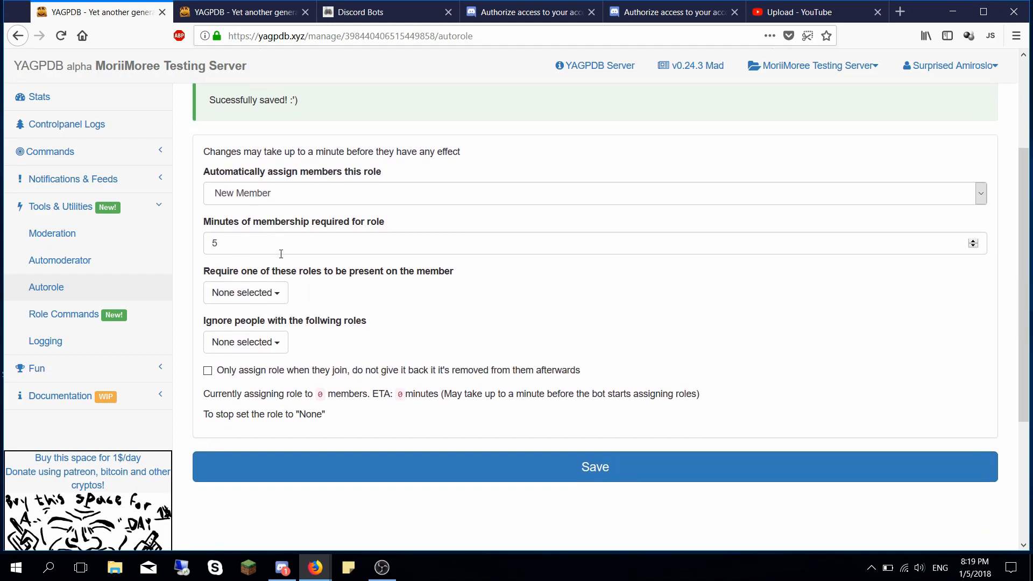
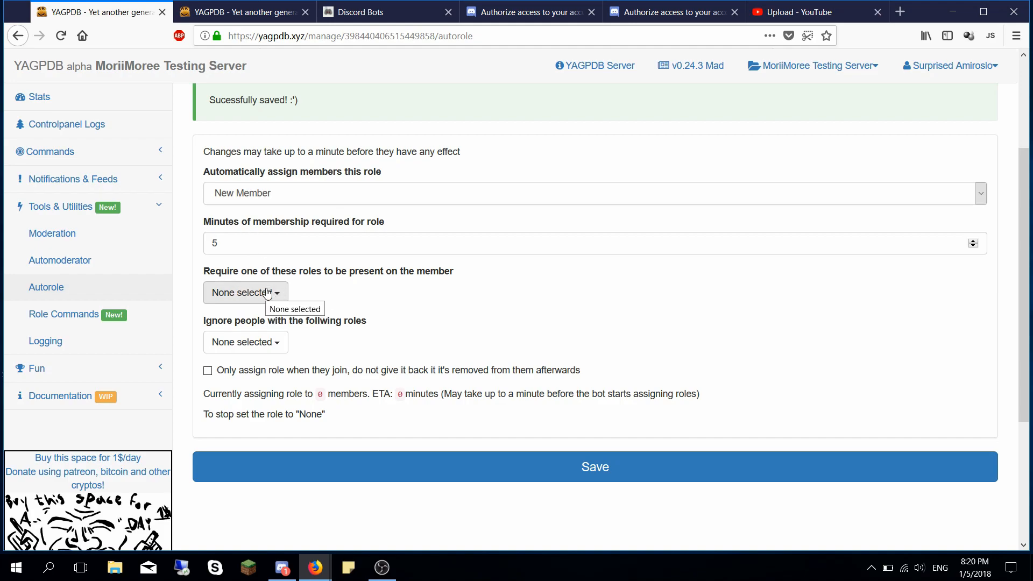
- Try setting Streamer as the automatically assigned role, with New Member as the role members must already have
{"action": "left_click", "coordinate": [264, 293]}
{"action": "left_click", "coordinate": [265, 294]}
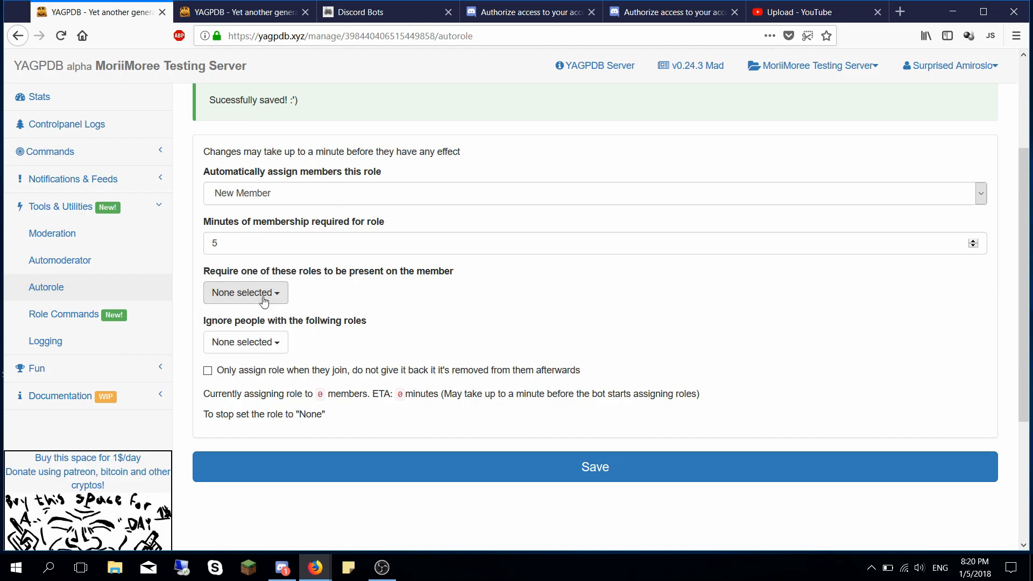
{"action": "left_click", "coordinate": [259, 199]}
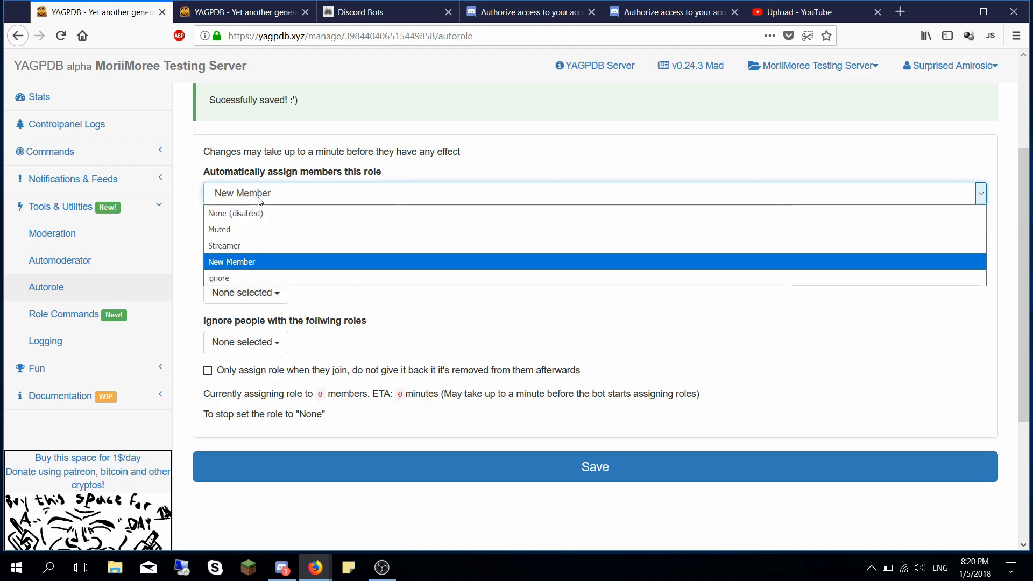
{"action": "left_click", "coordinate": [261, 237]}
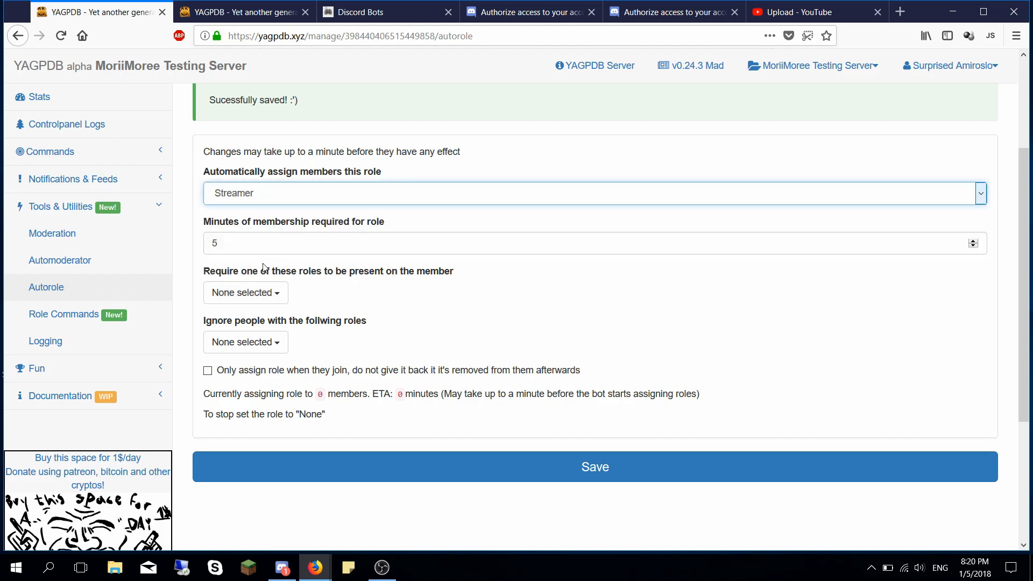
{"action": "left_click", "coordinate": [273, 294]}
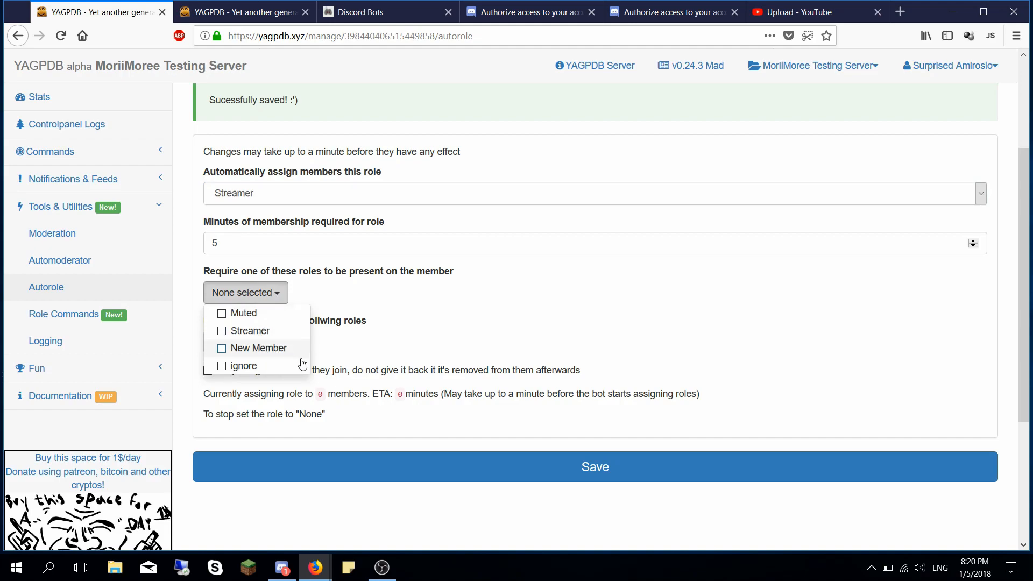
{"action": "left_click", "coordinate": [259, 349]}
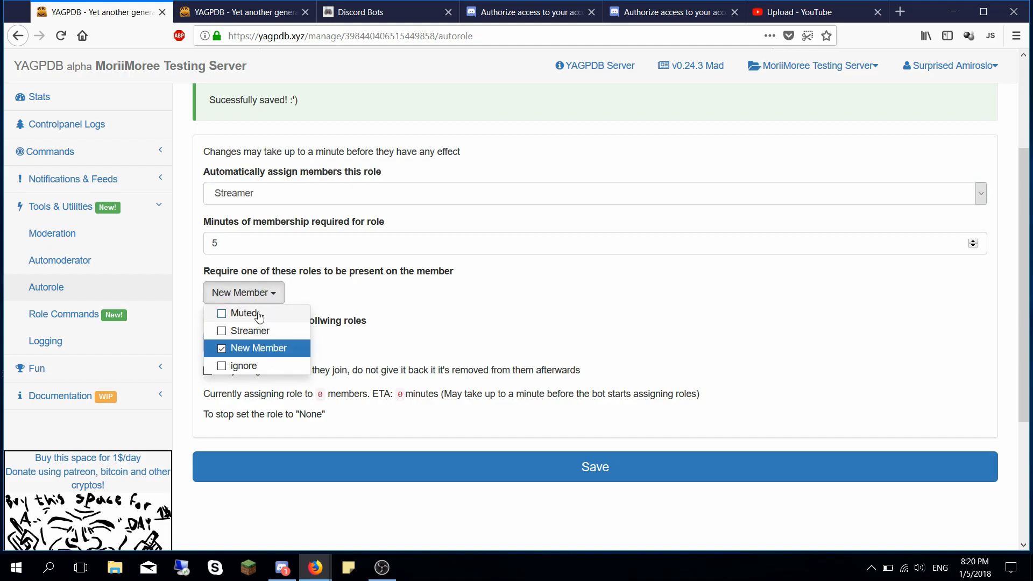
{"action": "left_click", "coordinate": [345, 306]}
- Switch to Discord, examine the general channel and its member list, and return to the Autorole page in Firefox
{"action": "left_click", "coordinate": [284, 568]}
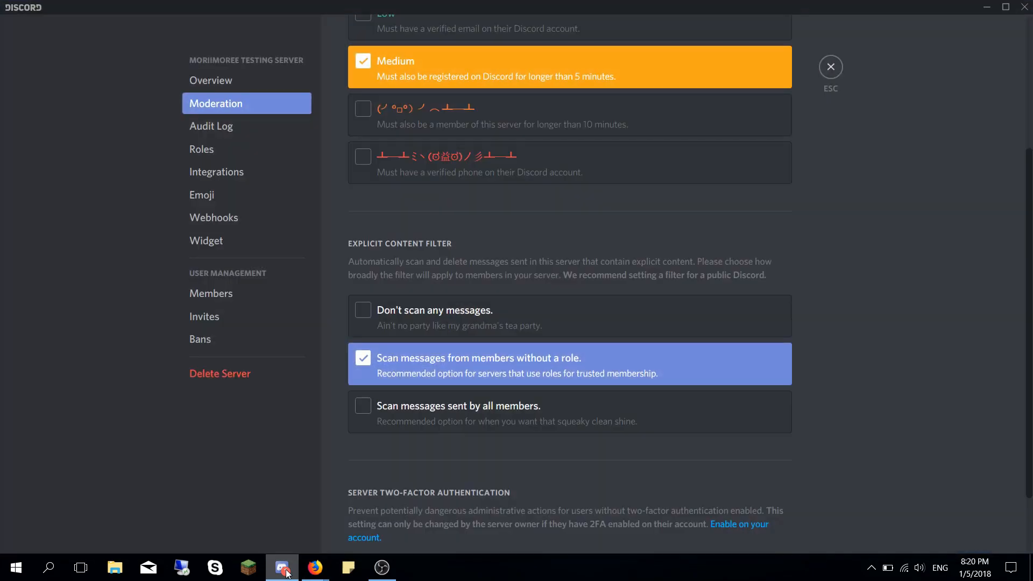
{"action": "key", "text": "Escape"}
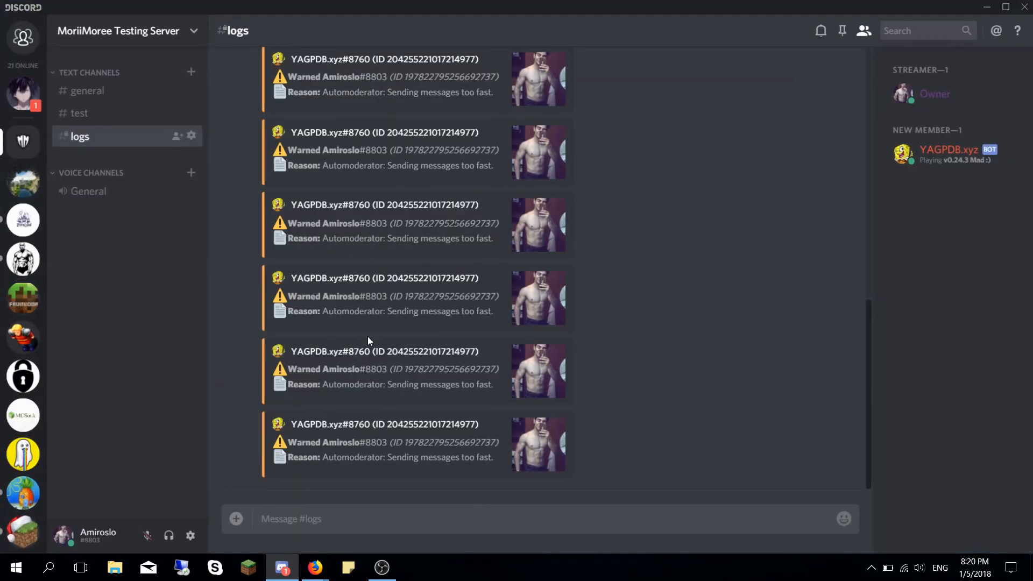
{"action": "left_click", "coordinate": [80, 112]}
{"action": "left_click", "coordinate": [85, 92]}
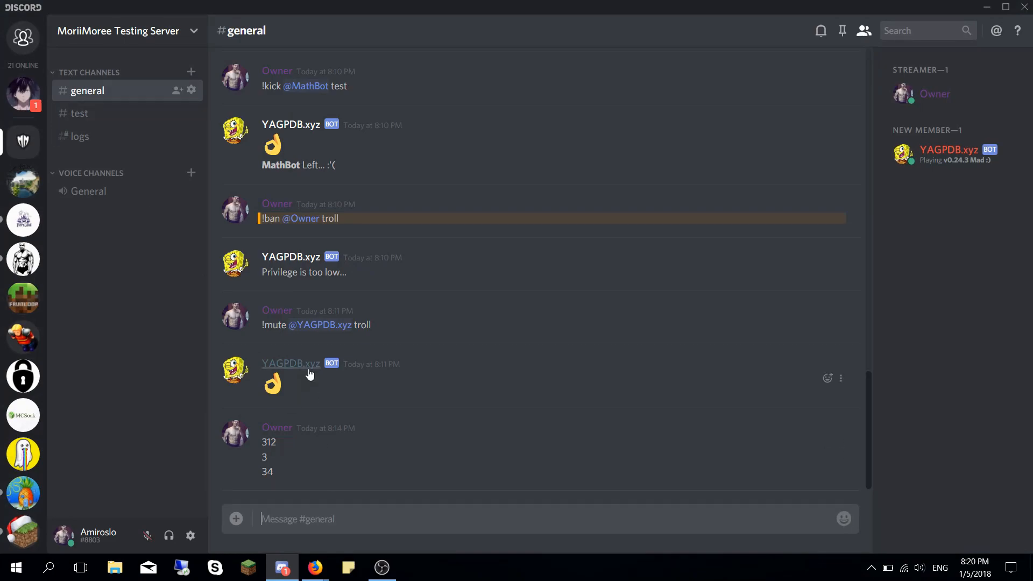
{"action": "left_click", "coordinate": [282, 568]}
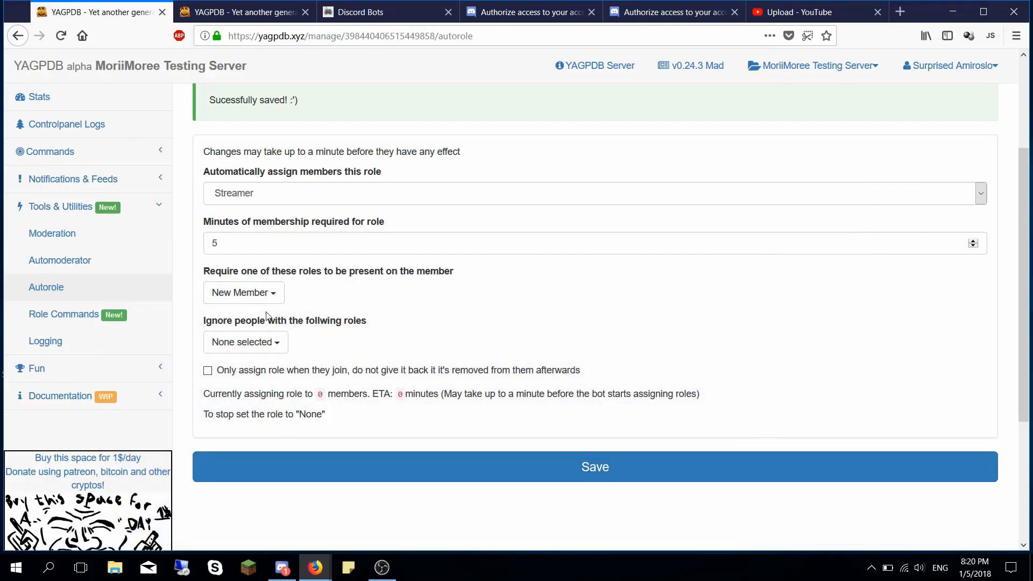
- Set the automatically assigned role back to New Member and remove New Member from the required roles
{"action": "left_click", "coordinate": [261, 200]}
{"action": "left_click", "coordinate": [259, 202]}
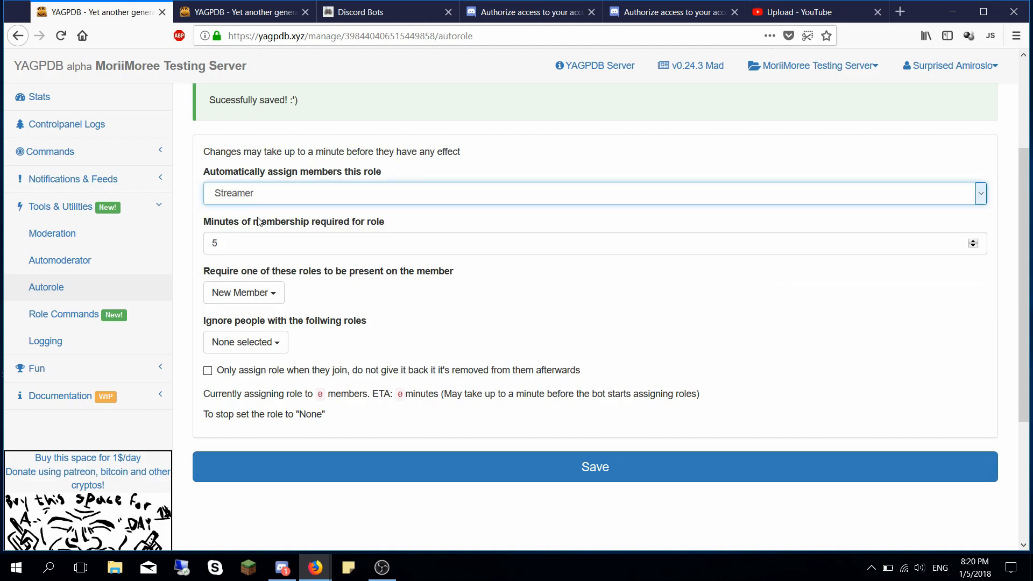
{"action": "left_click", "coordinate": [271, 196]}
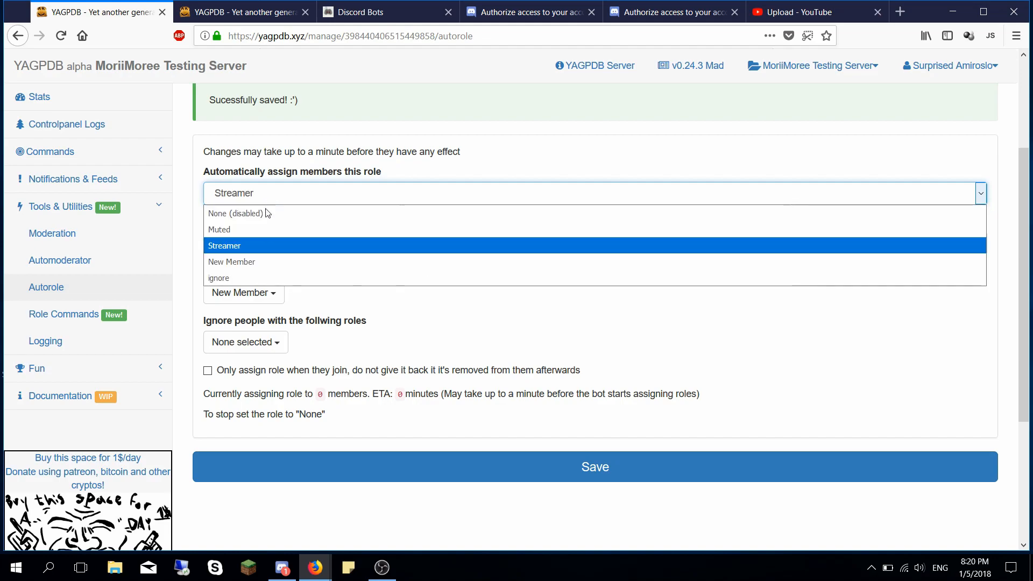
{"action": "left_click", "coordinate": [258, 262]}
{"action": "left_click", "coordinate": [266, 293]}
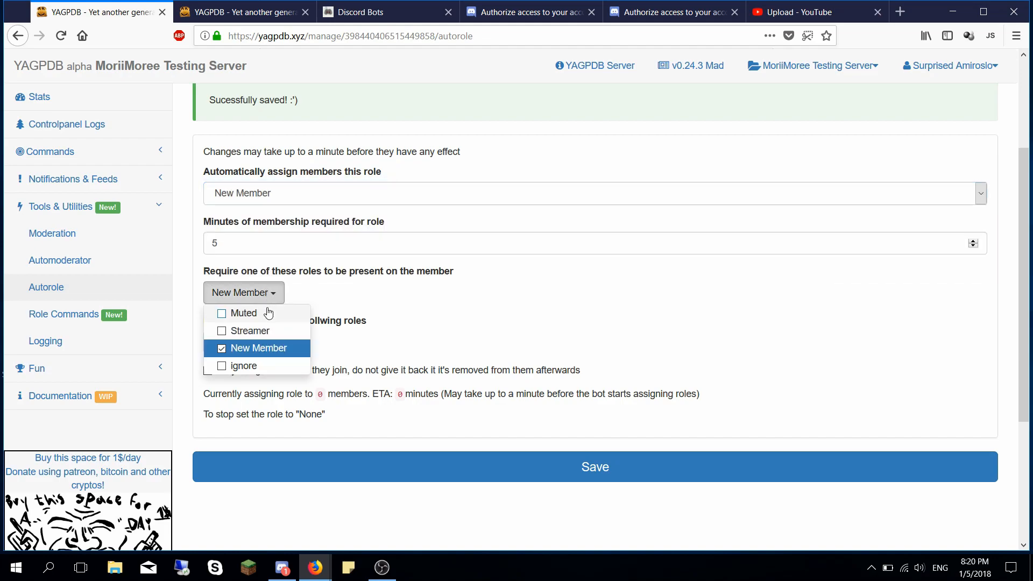
{"action": "left_click", "coordinate": [266, 347]}
{"action": "left_click", "coordinate": [357, 301]}
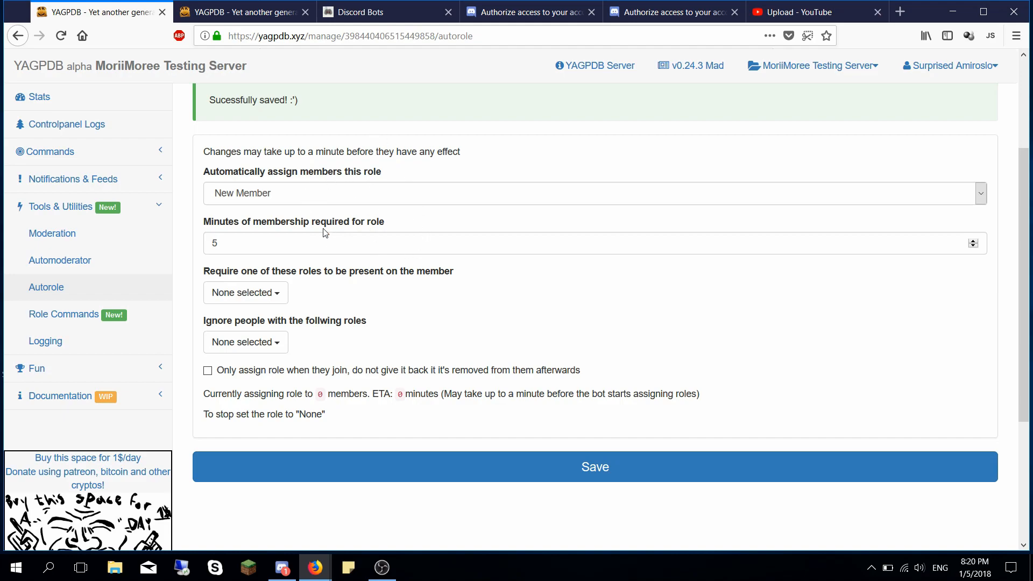
- Review the roles that can be ignored by Autorole, leave none selected, and save the Autorole configuration
{"action": "left_click", "coordinate": [279, 347]}
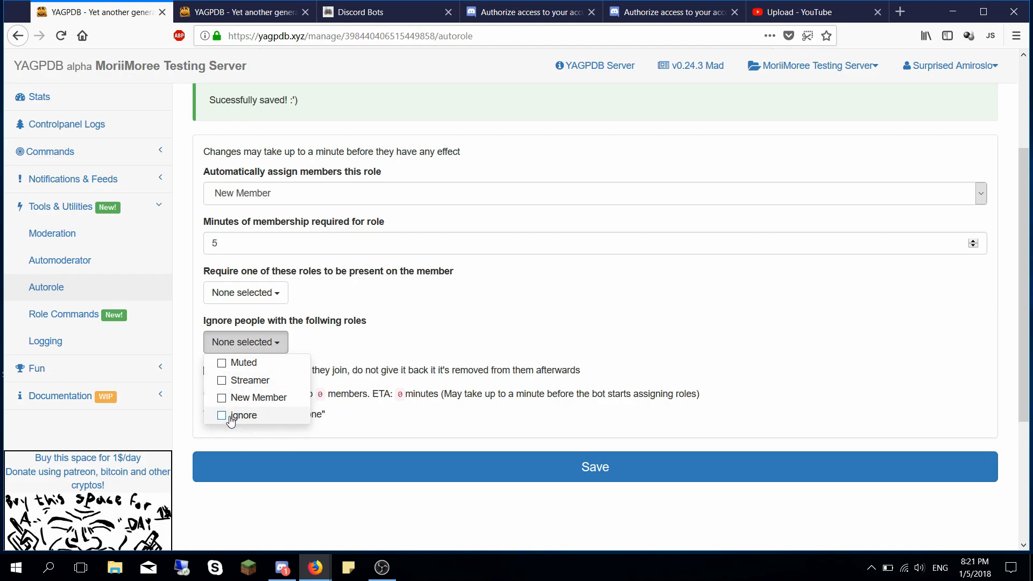
{"action": "left_click", "coordinate": [238, 344]}
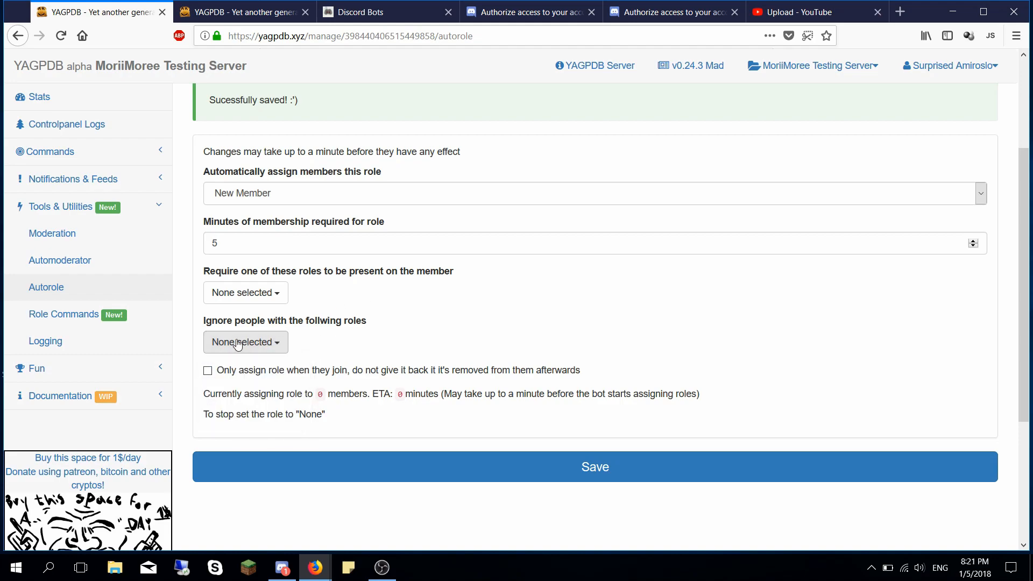
{"action": "left_click", "coordinate": [424, 478]}
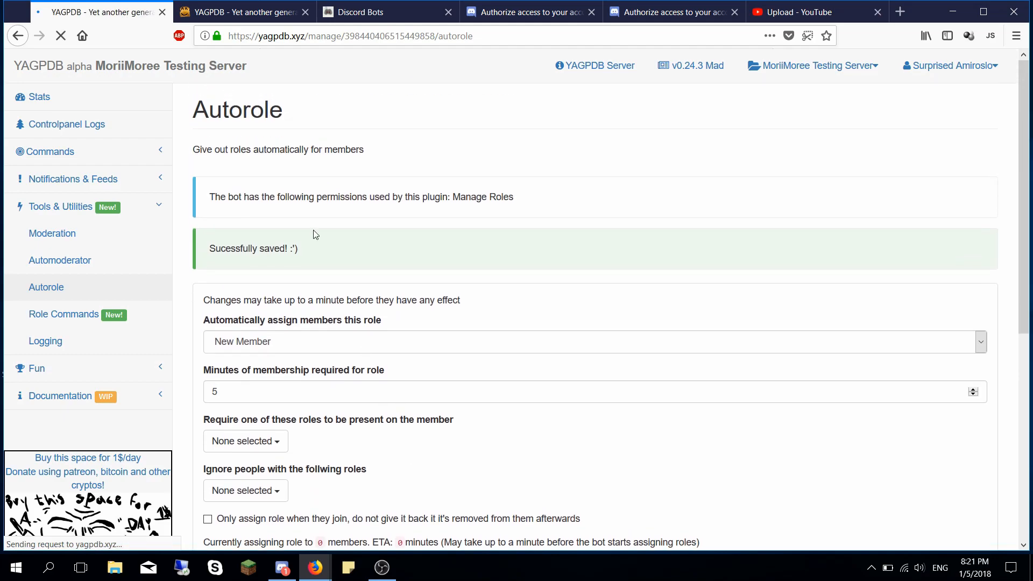
{"action": "scroll", "coordinate": [442, 194], "scroll_direction": "down", "scroll_amount": 3}
{"action": "scroll", "coordinate": [269, 204], "scroll_direction": "up", "scroll_amount": 3}
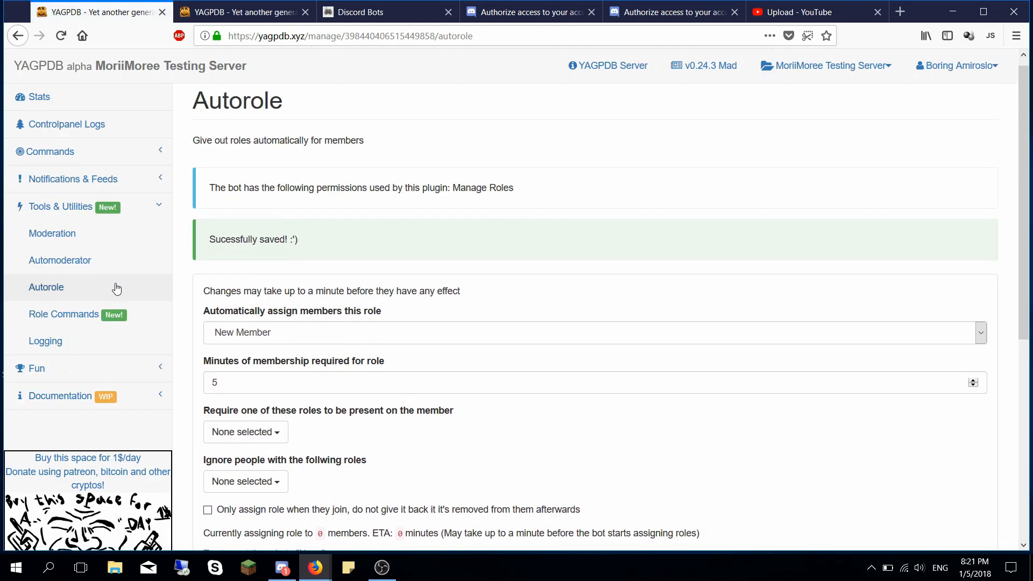
{"action": "scroll", "coordinate": [107, 307], "scroll_direction": "up", "scroll_amount": 1}
- Open the Role Commands page and delete the existing test2 role command, confirming the deletion
{"action": "left_click", "coordinate": [88, 326]}
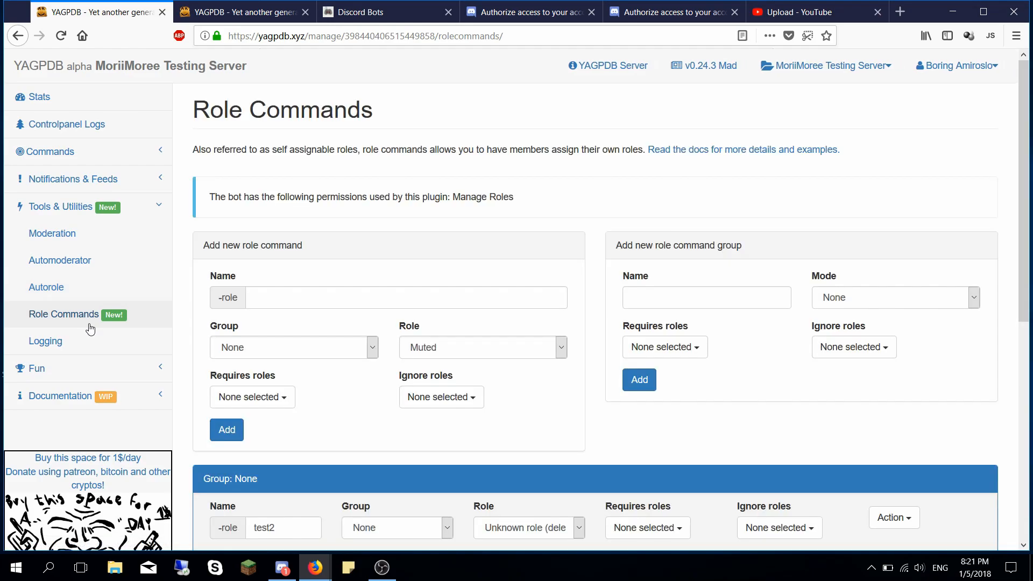
{"action": "scroll", "coordinate": [407, 189], "scroll_direction": "down", "scroll_amount": 5}
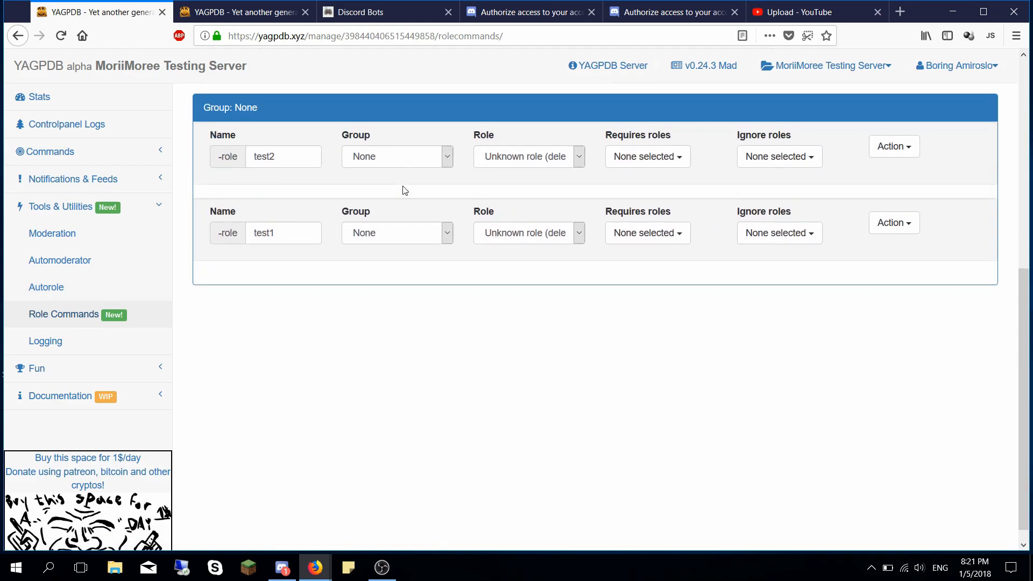
{"action": "scroll", "coordinate": [405, 190], "scroll_direction": "up", "scroll_amount": 4}
{"action": "left_click", "coordinate": [888, 443]}
{"action": "scroll", "coordinate": [890, 515], "scroll_direction": "down", "scroll_amount": 2}
{"action": "left_click", "coordinate": [886, 420]}
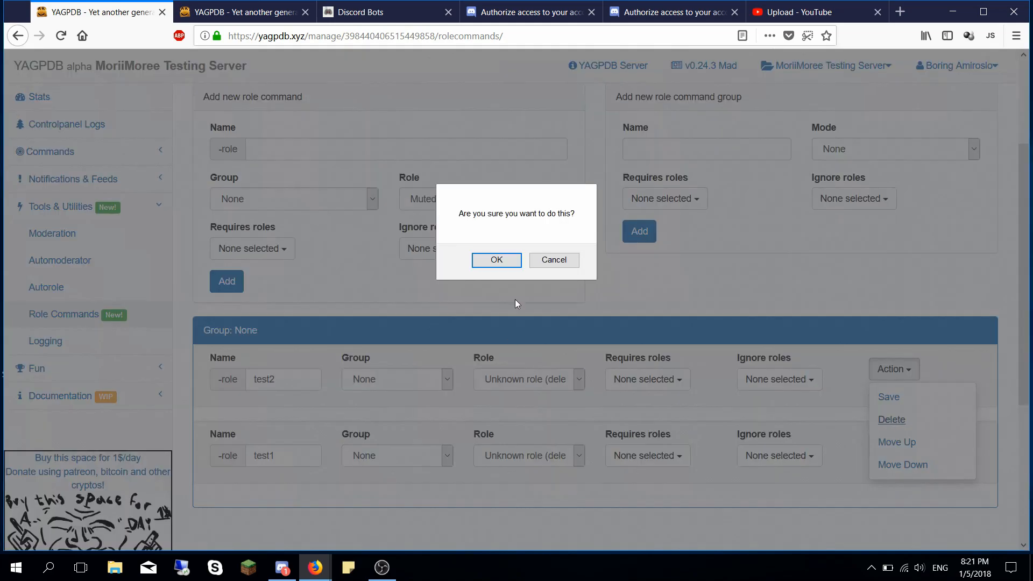
{"action": "left_click", "coordinate": [496, 260]}
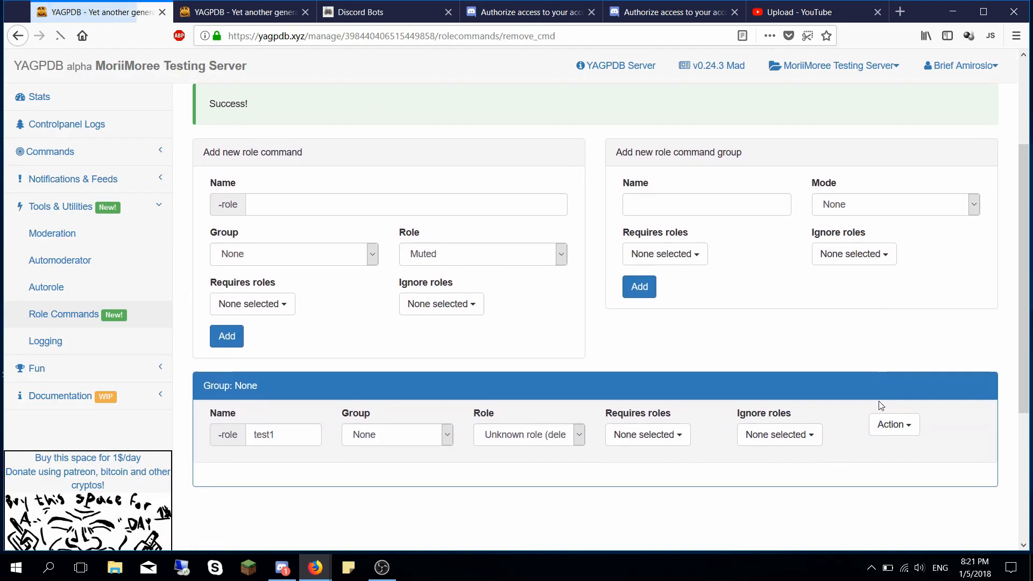
- Delete the remaining test1 role command and confirm the deletion
{"action": "left_click", "coordinate": [892, 421]}
{"action": "left_click", "coordinate": [891, 471]}
{"action": "left_click", "coordinate": [496, 261]}
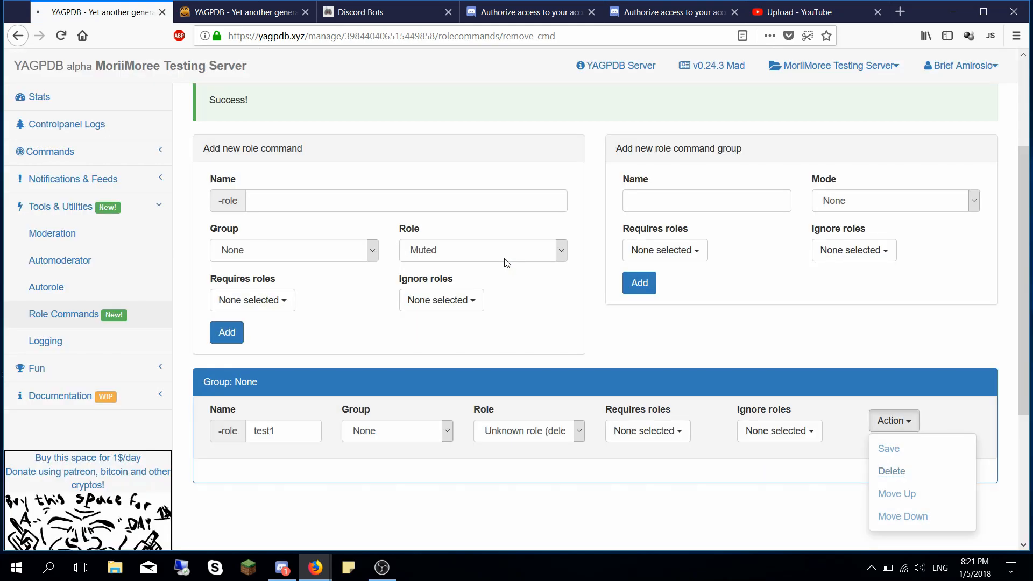
{"action": "scroll", "coordinate": [496, 371], "scroll_direction": "down", "scroll_amount": 3}
- Switch to Discord and create a server role named male in the MoriiMoree Testing Server's role settings, saving the change
{"action": "left_click", "coordinate": [282, 566]}
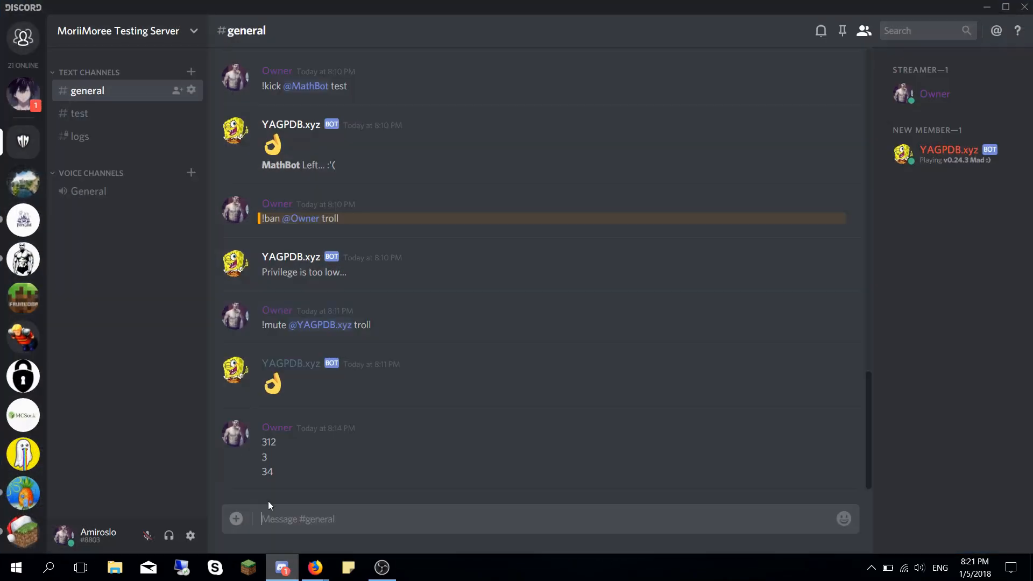
{"action": "left_click", "coordinate": [133, 34]}
{"action": "left_click", "coordinate": [131, 100]}
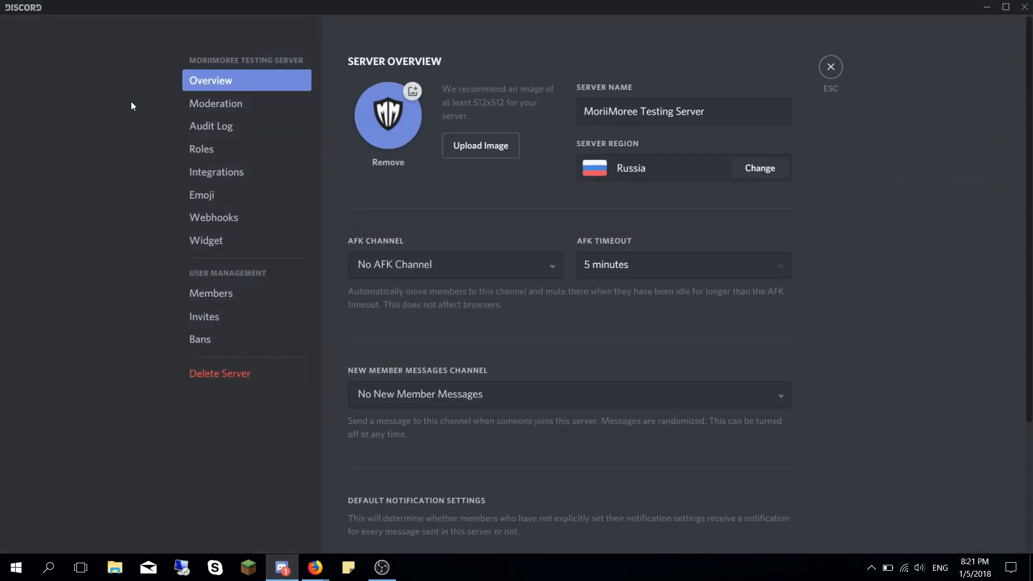
{"action": "left_click", "coordinate": [231, 149]}
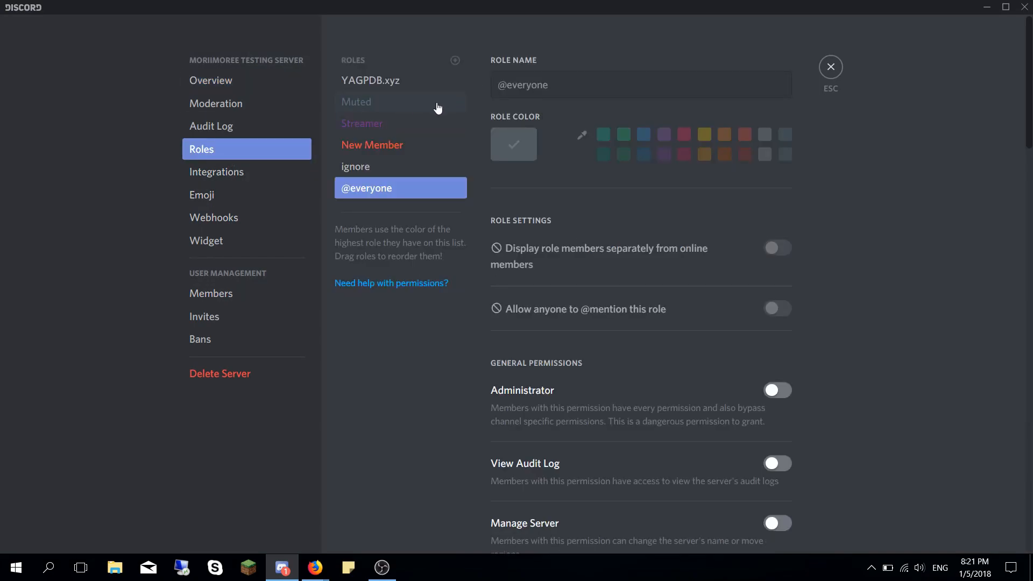
{"action": "left_click", "coordinate": [455, 61]}
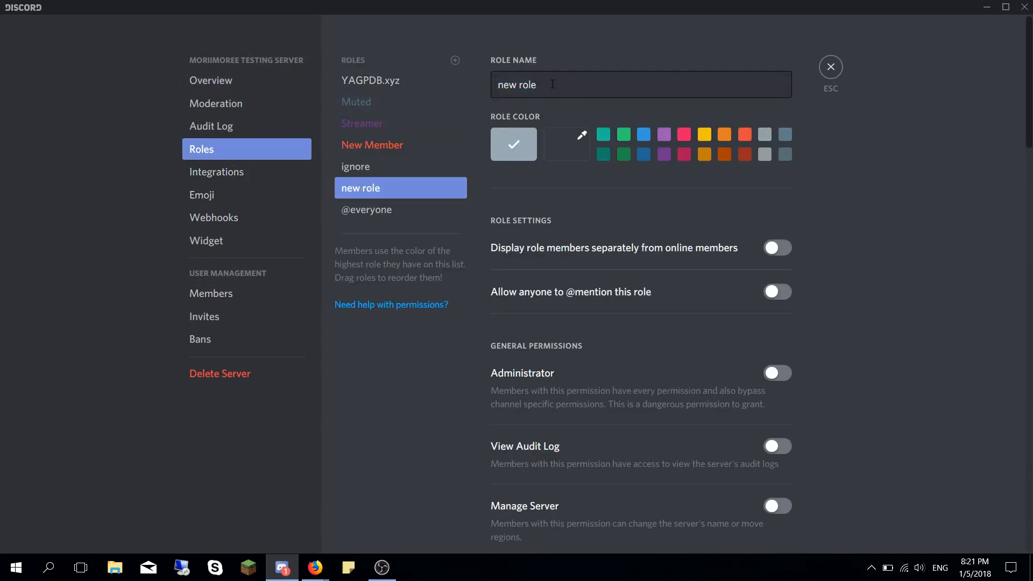
{"action": "type", "text": "male"}
{"action": "left_click", "coordinate": [775, 525]}
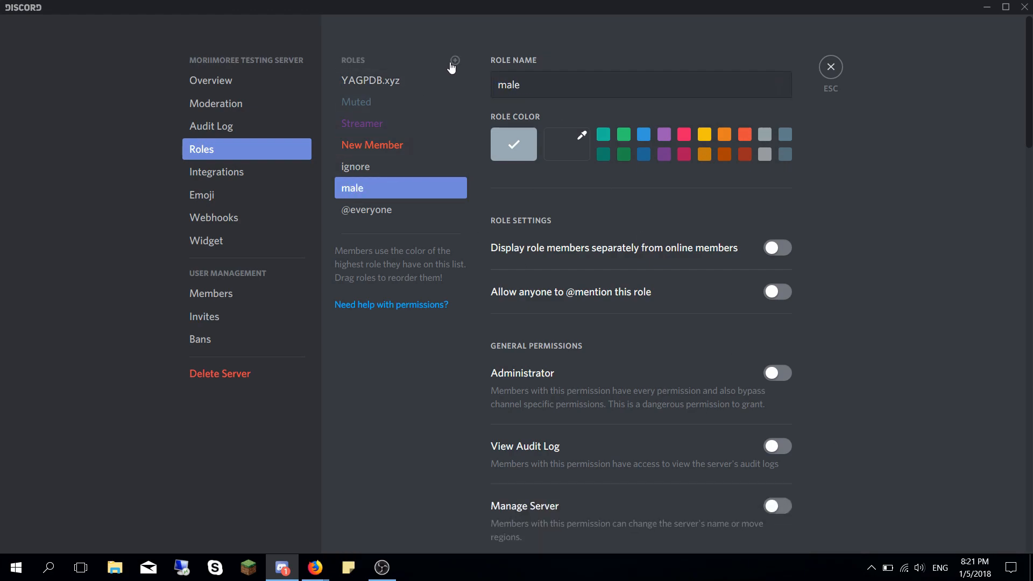
- Create another server role named female and save the change
{"action": "left_click", "coordinate": [454, 60]}
{"action": "type", "text": "female"}
{"action": "left_click", "coordinate": [753, 522]}
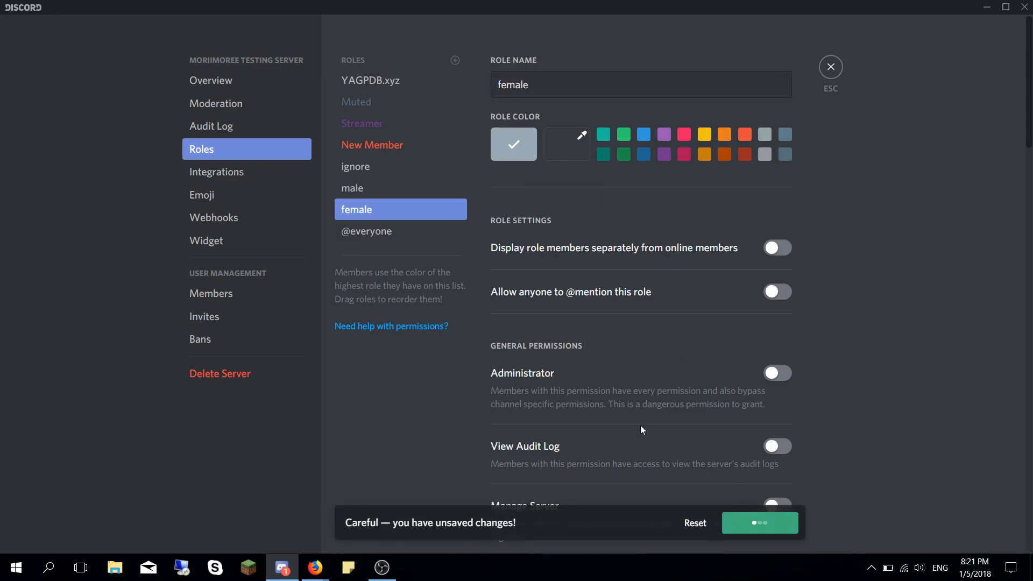
- Color the male role light blue and the female role light purple, saving each change
{"action": "left_click", "coordinate": [404, 194]}
{"action": "left_click", "coordinate": [643, 134]}
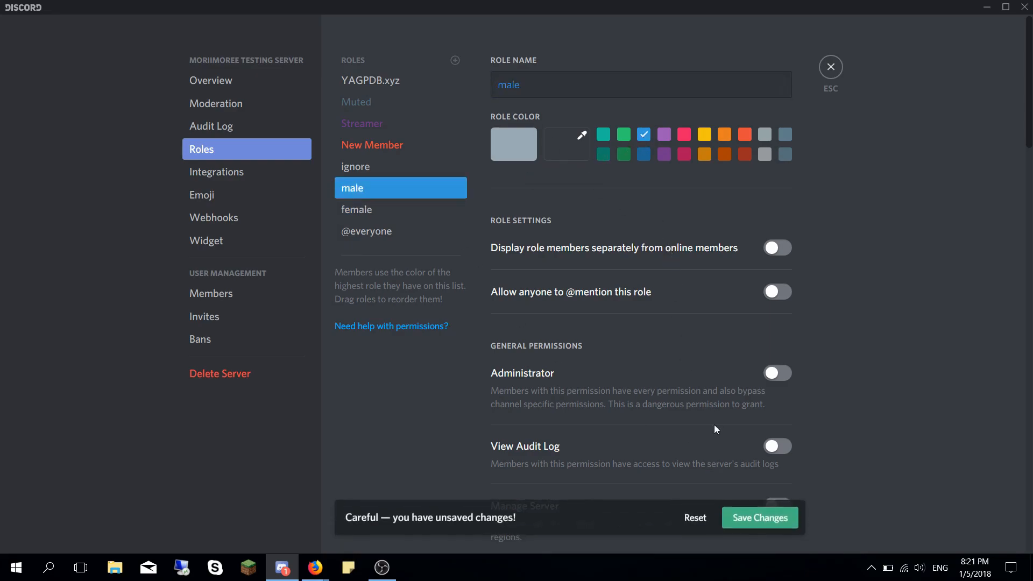
{"action": "left_click", "coordinate": [757, 522]}
{"action": "left_click", "coordinate": [432, 210]}
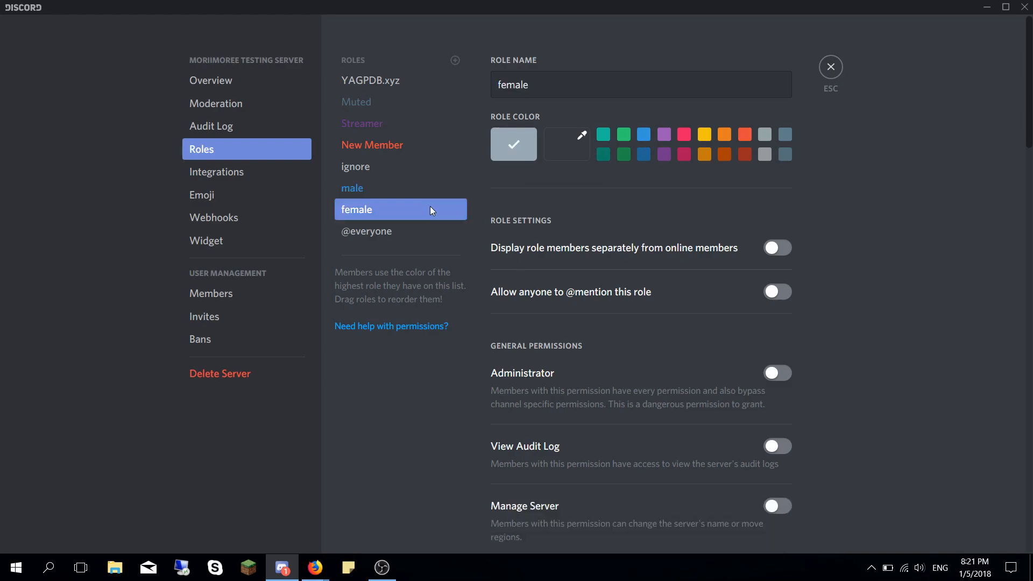
{"action": "left_click", "coordinate": [659, 138]}
{"action": "left_click", "coordinate": [751, 523]}
- Change the Streamer role's color to bright green and save it
{"action": "left_click", "coordinate": [410, 119]}
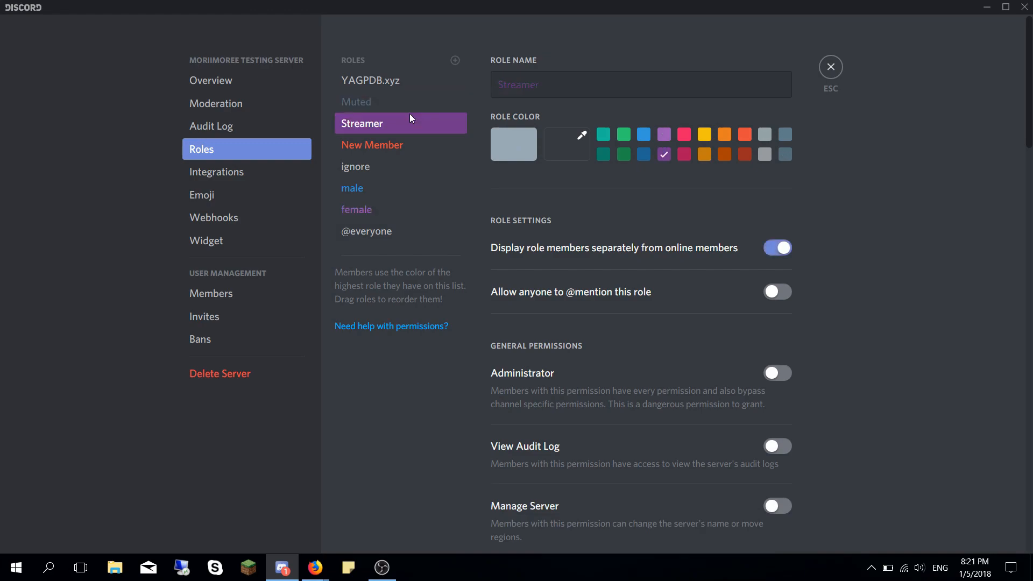
{"action": "left_click", "coordinate": [687, 141]}
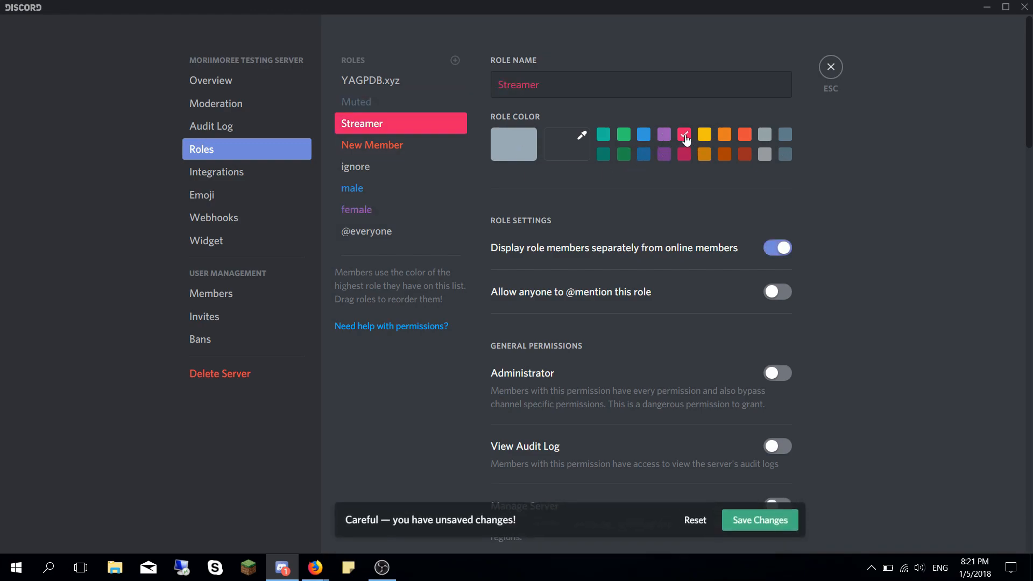
{"action": "left_click", "coordinate": [624, 135]}
{"action": "left_click", "coordinate": [753, 523]}
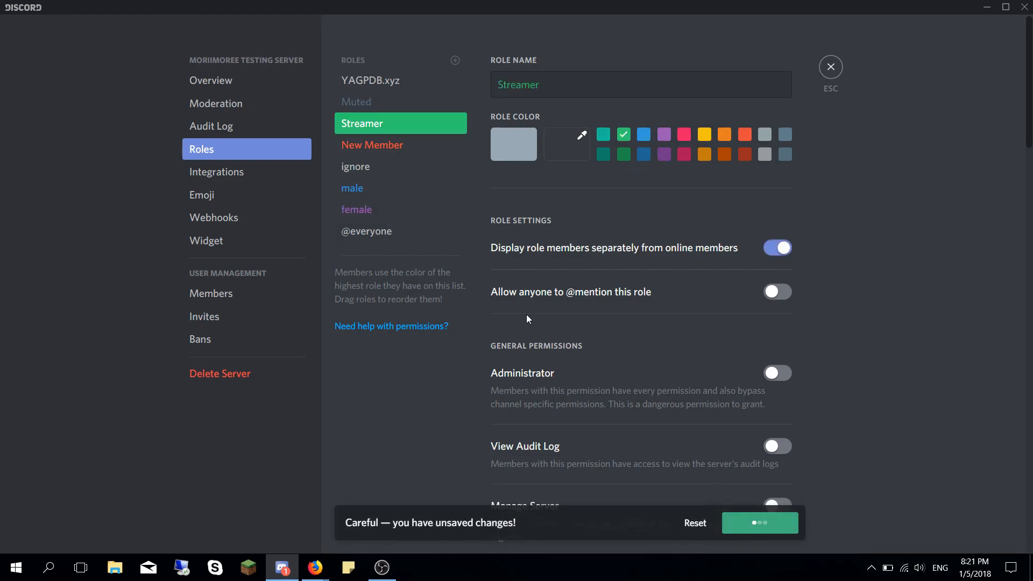
- Check the female and male roles, close the server settings, and return to the Role Commands page in Firefox
{"action": "left_click", "coordinate": [384, 193]}
{"action": "left_click", "coordinate": [387, 205]}
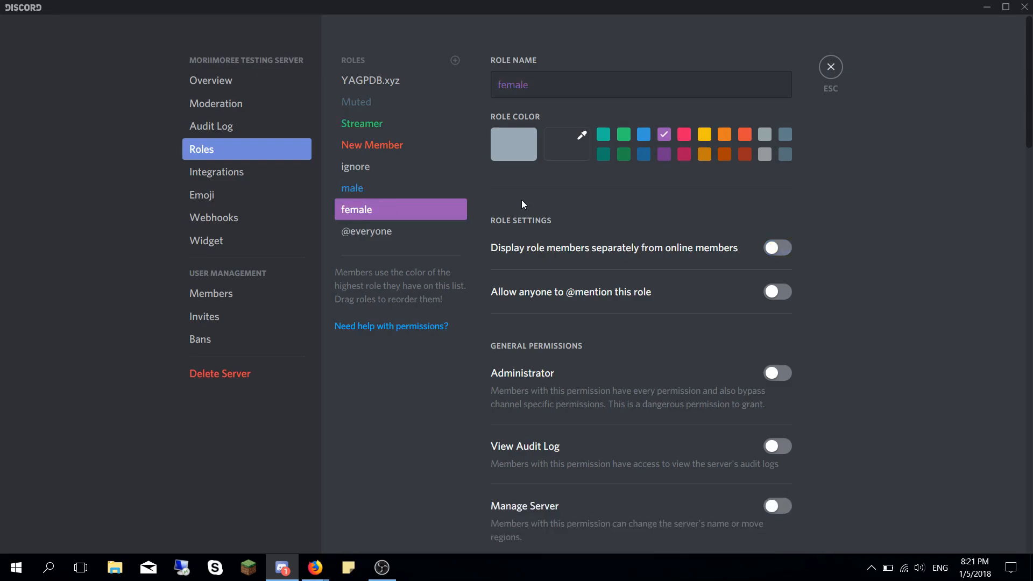
{"action": "left_click", "coordinate": [401, 184]}
{"action": "key", "text": "Escape"}
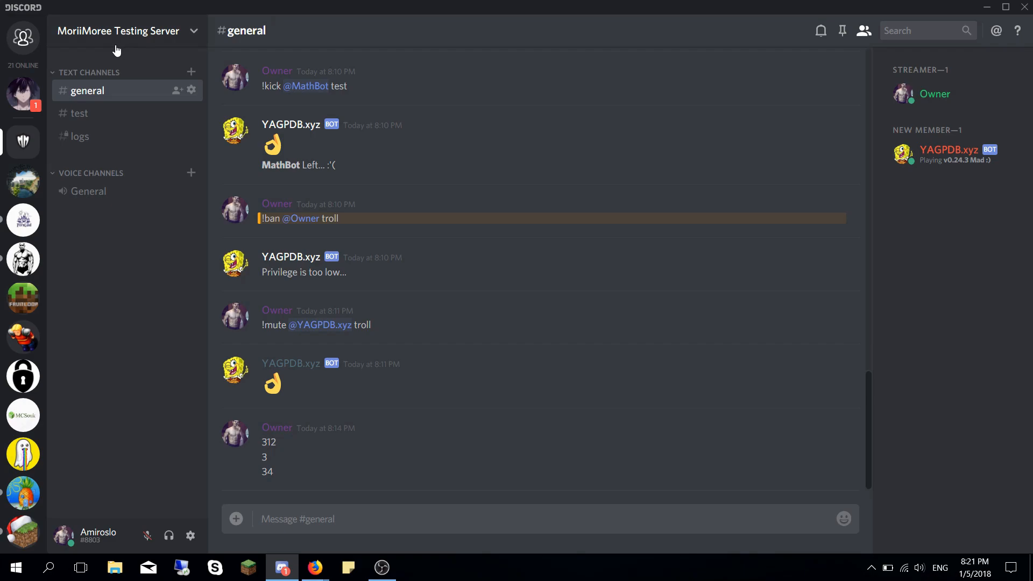
{"action": "left_click", "coordinate": [991, 6]}
{"action": "left_click", "coordinate": [640, 208]}
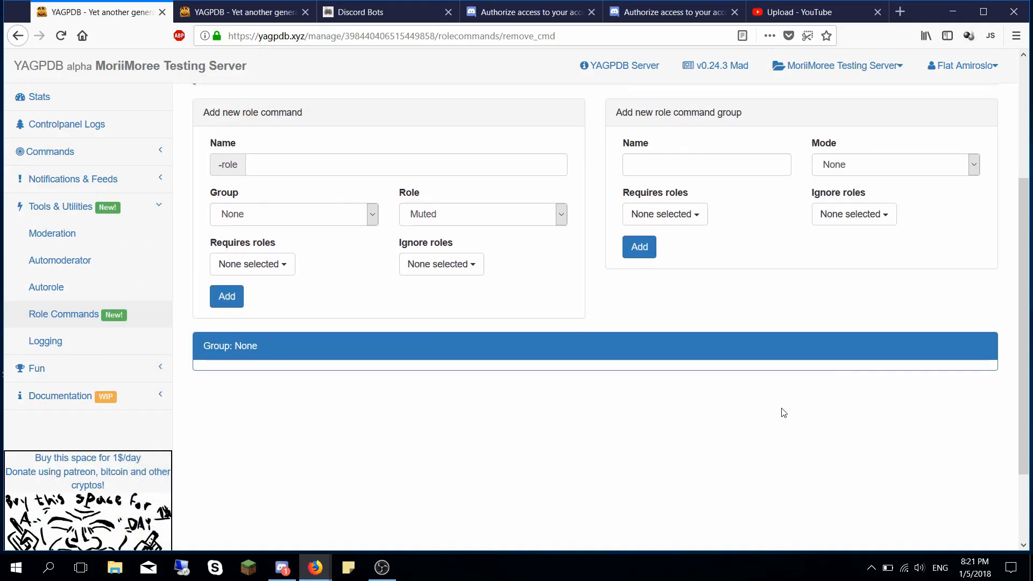
{"action": "scroll", "coordinate": [774, 334], "scroll_direction": "up", "scroll_amount": 1}
{"action": "scroll", "coordinate": [760, 316], "scroll_direction": "down", "scroll_amount": 1}
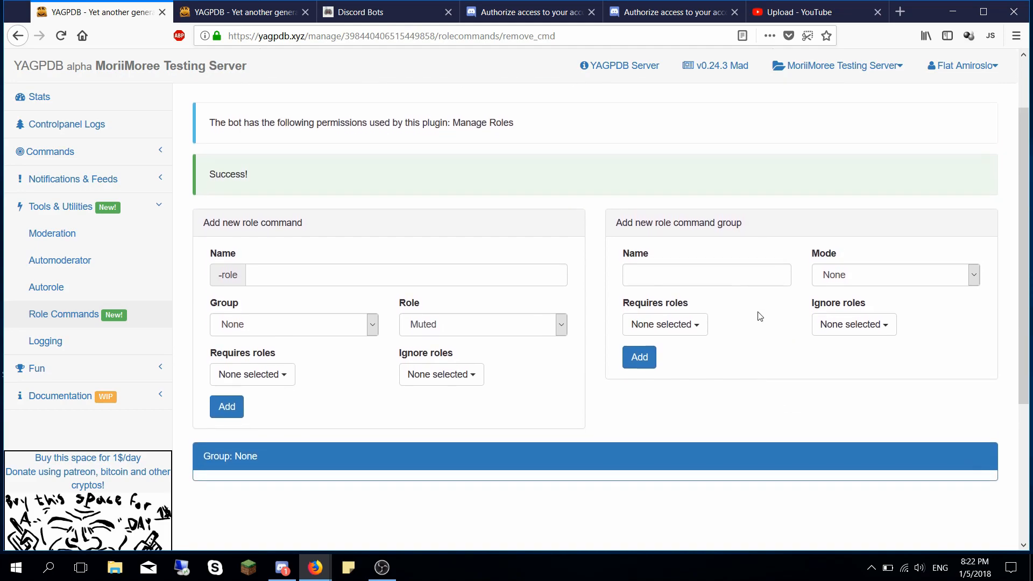
- Enter malleeeeee as the new role command's name, reload the page to refresh the role list, and select male as its role
{"action": "left_click", "coordinate": [336, 276]}
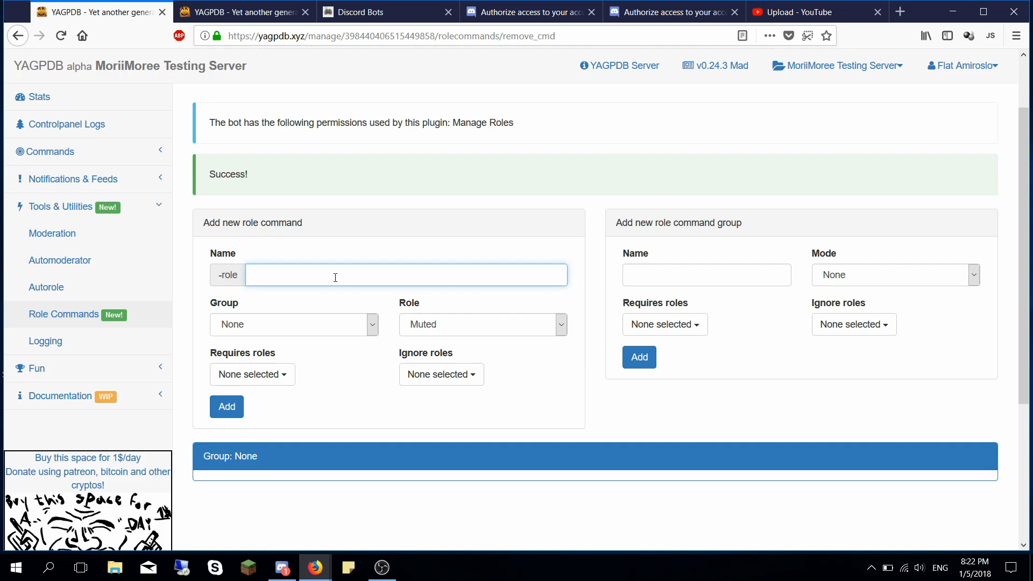
{"action": "type", "text": "malleeeeee"}
{"action": "left_click", "coordinate": [456, 332]}
{"action": "left_click", "coordinate": [431, 329]}
{"action": "key", "text": "F5"}
{"action": "left_click", "coordinate": [503, 304]}
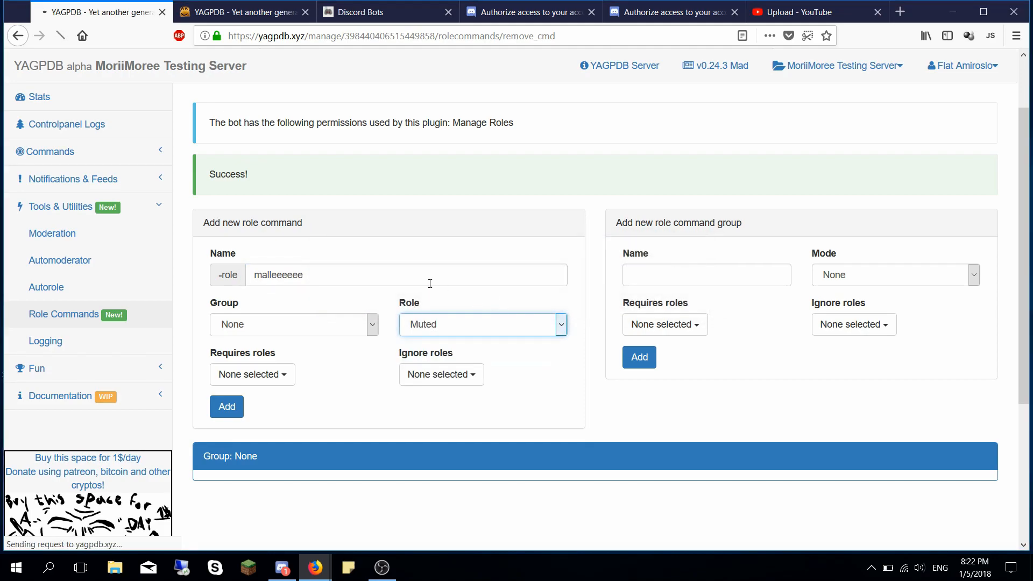
{"action": "left_click", "coordinate": [405, 325]}
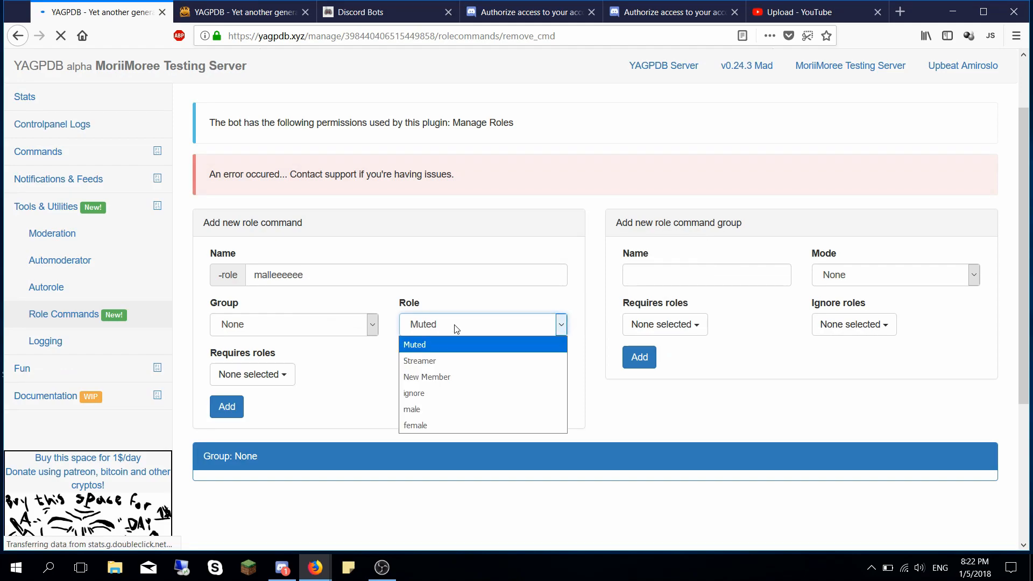
{"action": "left_click", "coordinate": [449, 409]}
- Replace the new role command's name with male
{"action": "left_click_drag", "start_coordinate": [332, 272], "coordinate": [230, 269]}
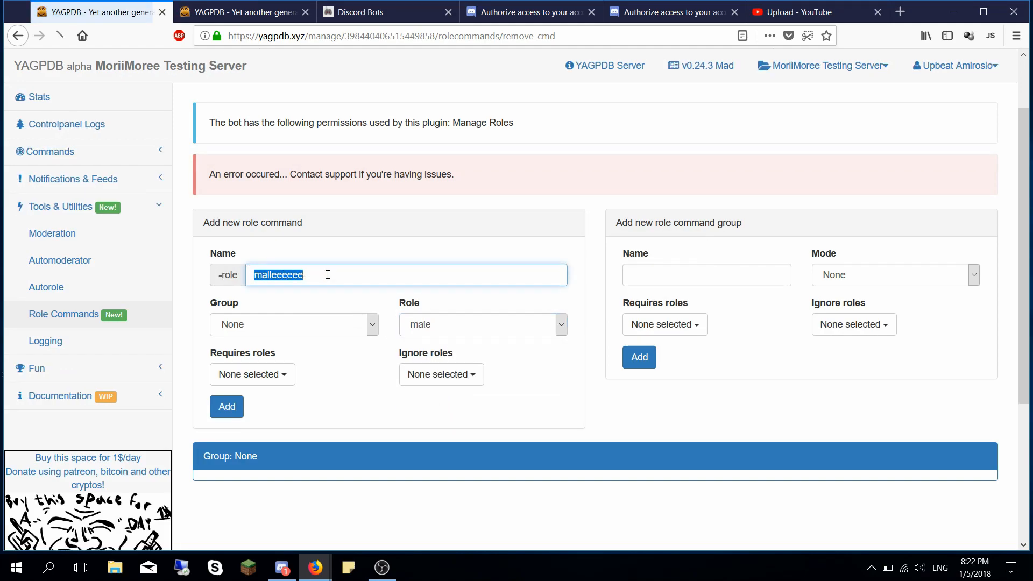
{"action": "left_click", "coordinate": [441, 329]}
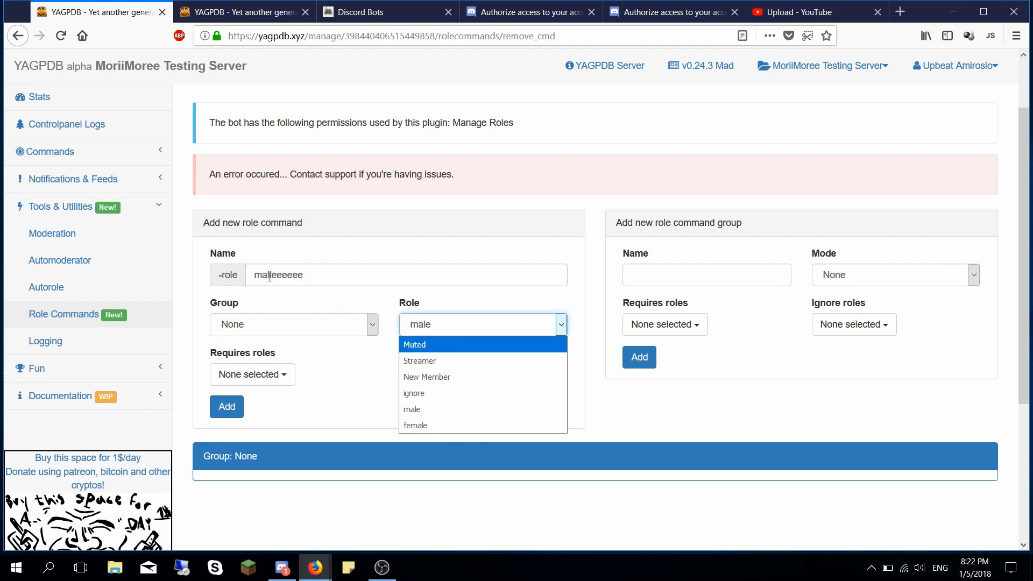
{"action": "left_click_drag", "start_coordinate": [351, 276], "coordinate": [243, 276]}
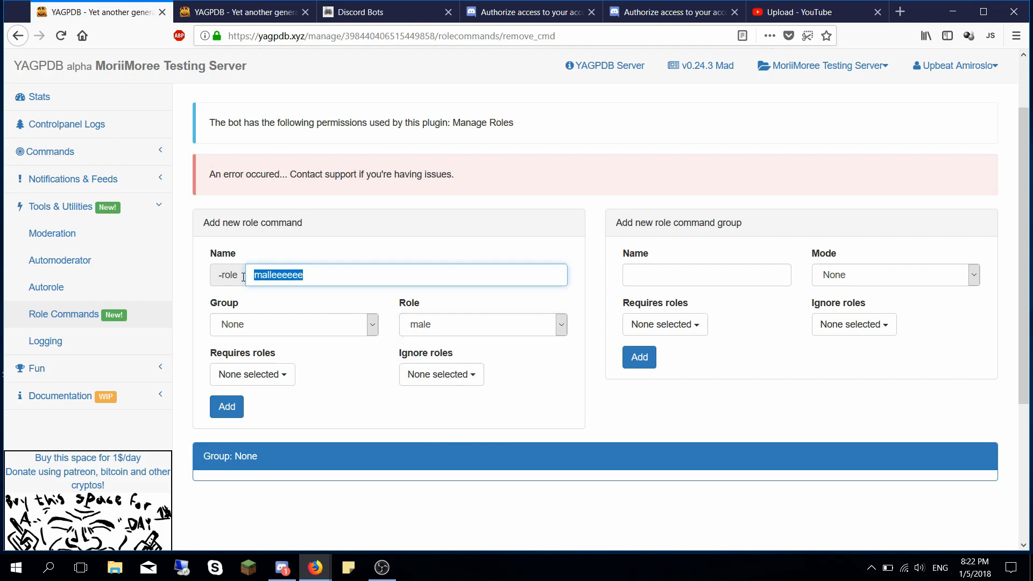
{"action": "type", "text": "male"}
{"action": "left_click", "coordinate": [366, 383]}
- Look through the new role command's group and role restrictions, try requiring New Member, and clear that requirement again
{"action": "left_click", "coordinate": [272, 333]}
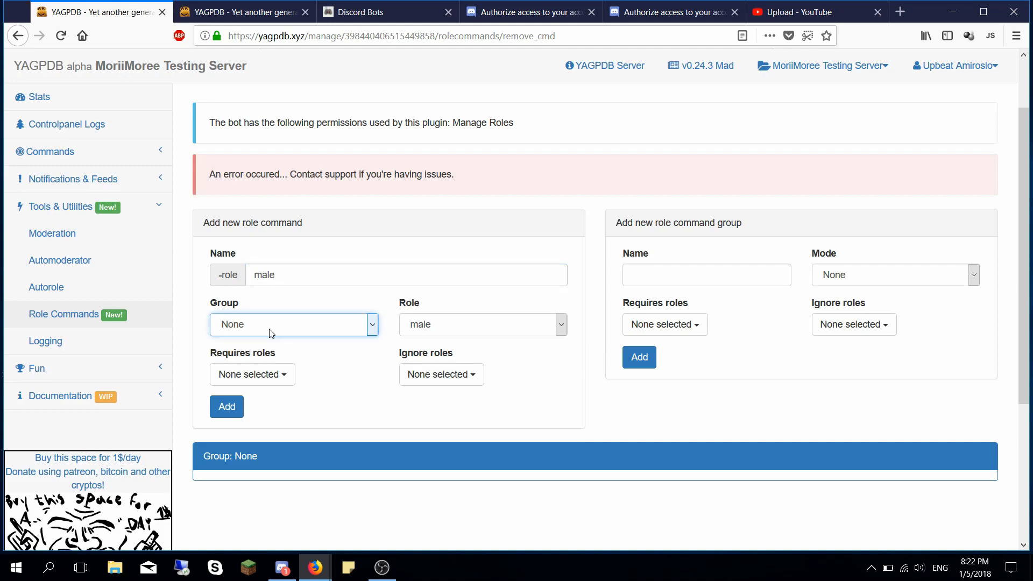
{"action": "left_click", "coordinate": [423, 379]}
{"action": "left_click", "coordinate": [284, 376]}
{"action": "left_click", "coordinate": [282, 377]}
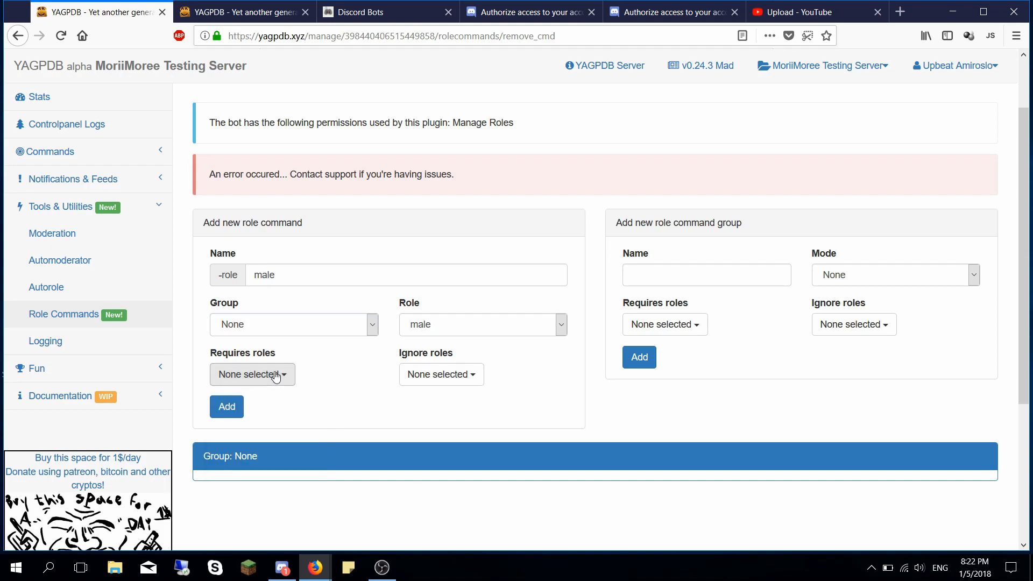
{"action": "left_click", "coordinate": [246, 376]}
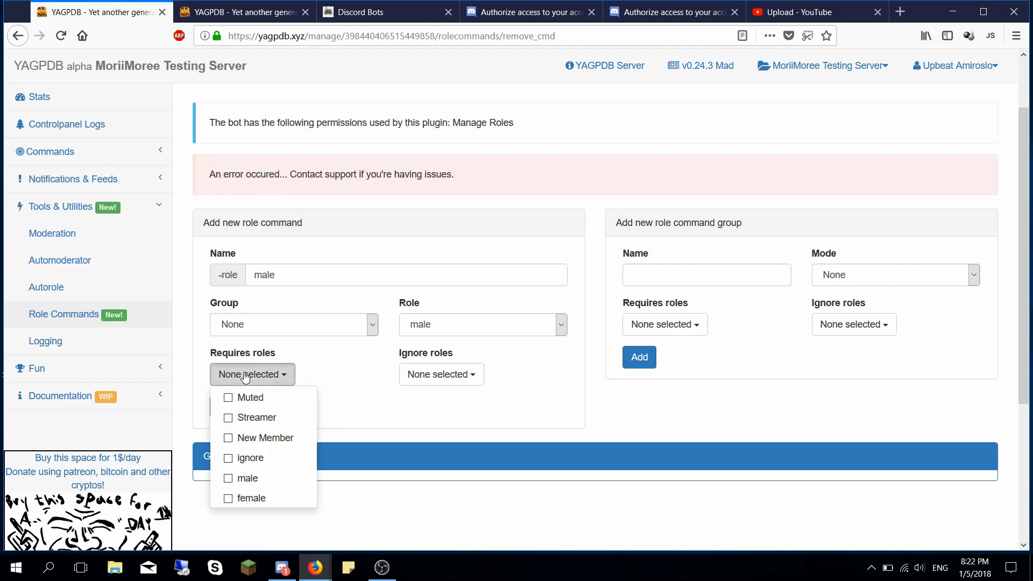
{"action": "left_click", "coordinate": [271, 438]}
{"action": "left_click", "coordinate": [369, 356]}
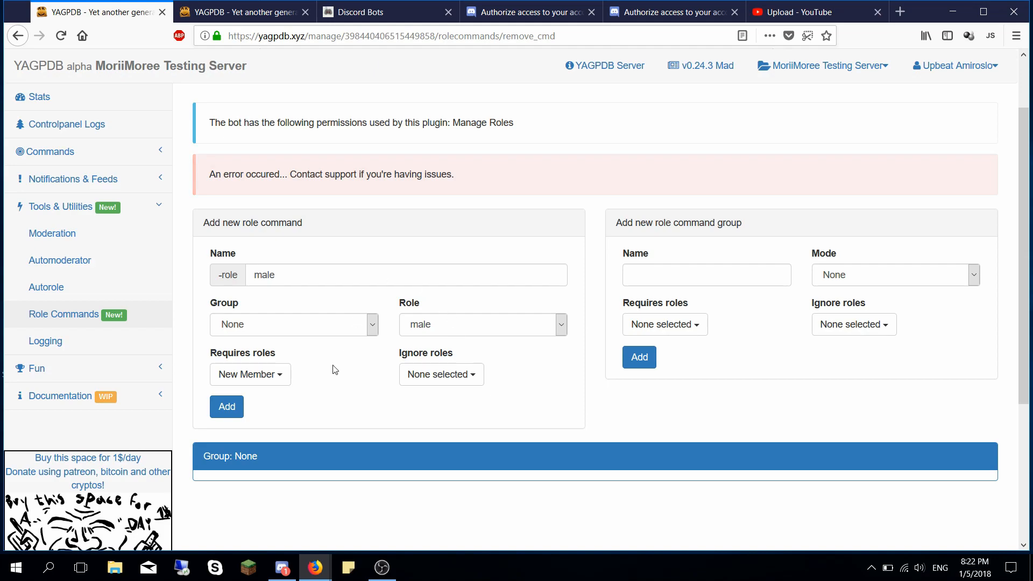
{"action": "left_click", "coordinate": [270, 379]}
{"action": "left_click", "coordinate": [271, 437]}
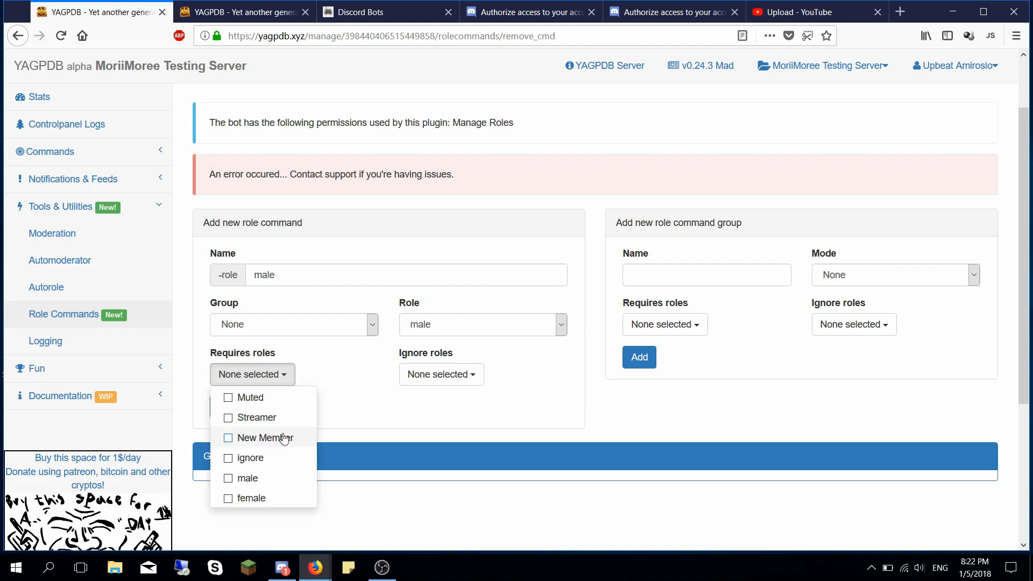
- Add the male role command, plus a second one named Female that assigns the female role
{"action": "left_click", "coordinate": [364, 397]}
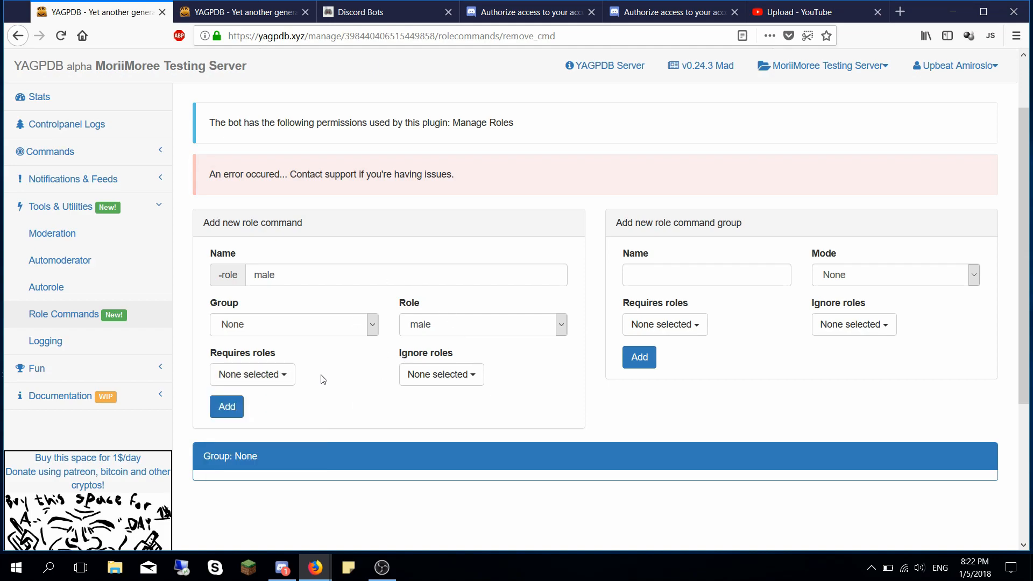
{"action": "left_click", "coordinate": [226, 407]}
{"action": "left_click", "coordinate": [279, 345]}
{"action": "type", "text": "fe"}
{"action": "left_click", "coordinate": [277, 369]}
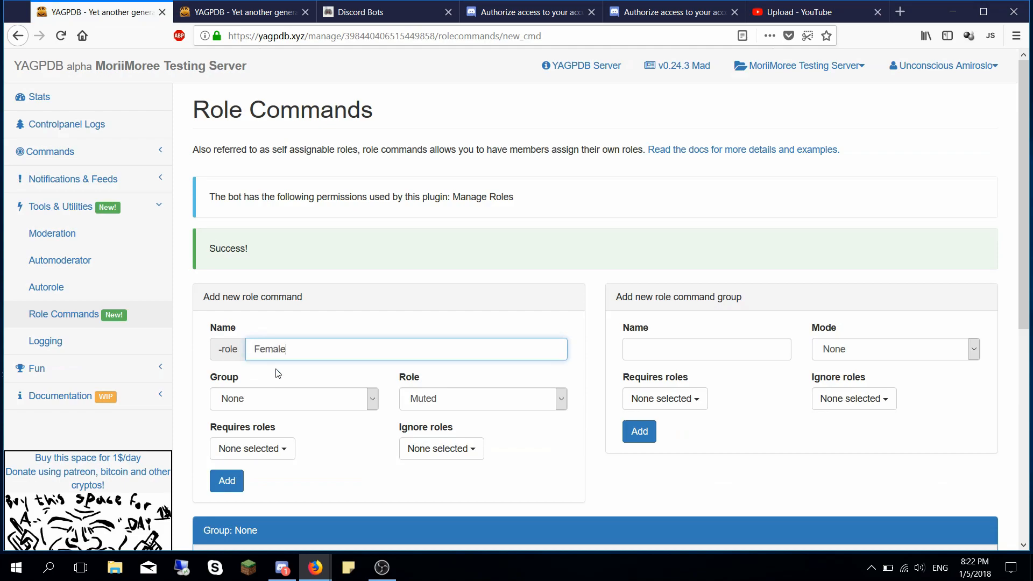
{"action": "left_click", "coordinate": [561, 399]}
{"action": "left_click", "coordinate": [417, 500]}
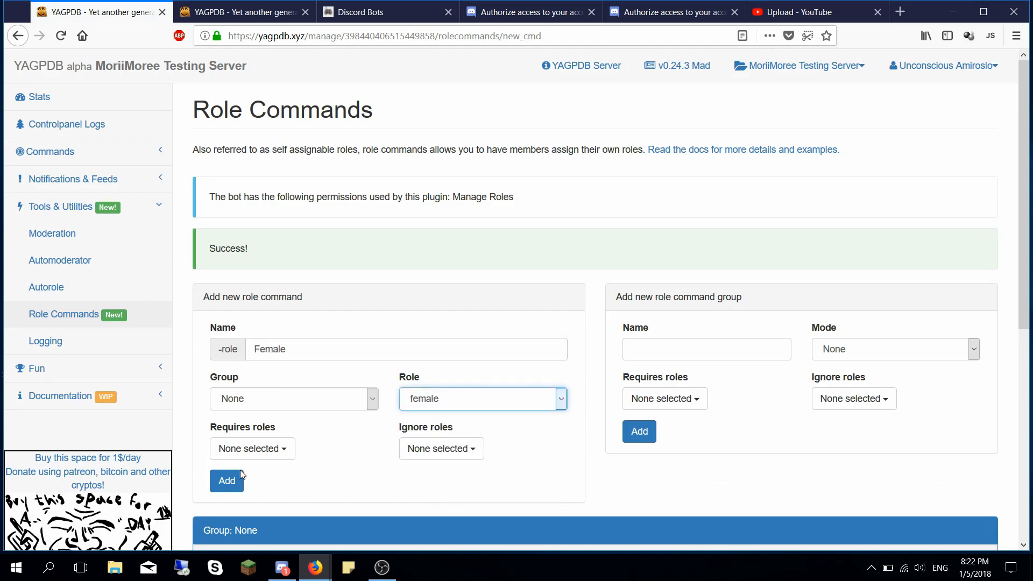
{"action": "left_click", "coordinate": [226, 480]}
{"action": "scroll", "coordinate": [272, 351], "scroll_direction": "down", "scroll_amount": 4}
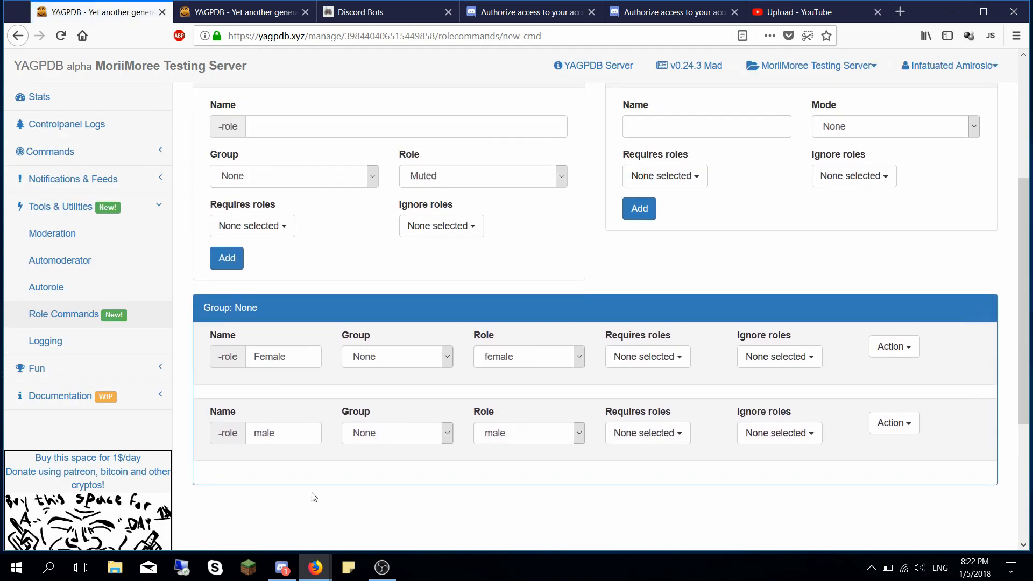
- Switch to Discord and test the male role command by sending !role male twice in the general channel
{"action": "left_click", "coordinate": [282, 567]}
{"action": "type", "text": "!role male"}
{"action": "key", "text": "Return"}
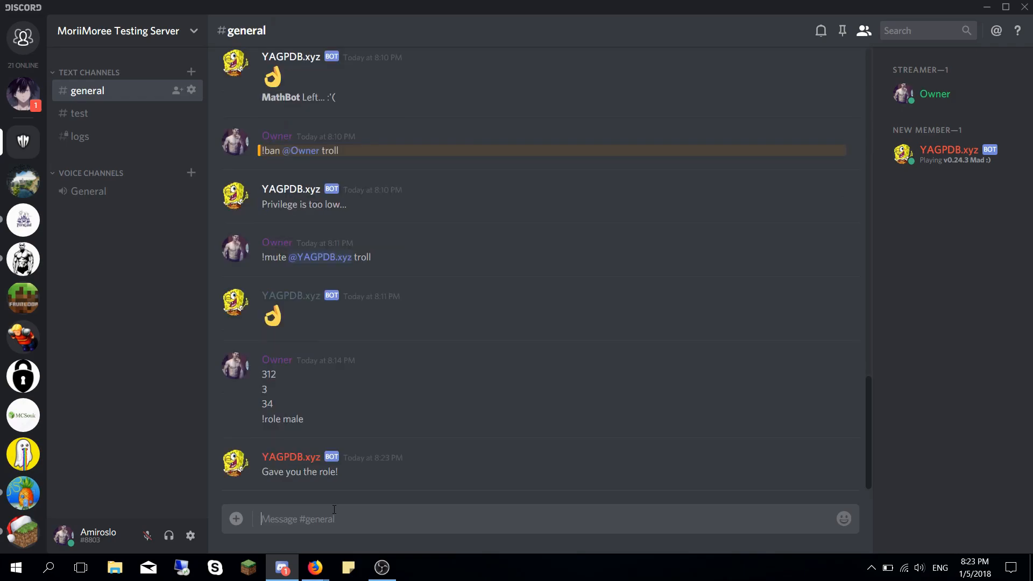
{"action": "left_click", "coordinate": [272, 361]}
{"action": "left_click", "coordinate": [278, 507]}
{"action": "type", "text": "!role male"}
{"action": "key", "text": "Return"}
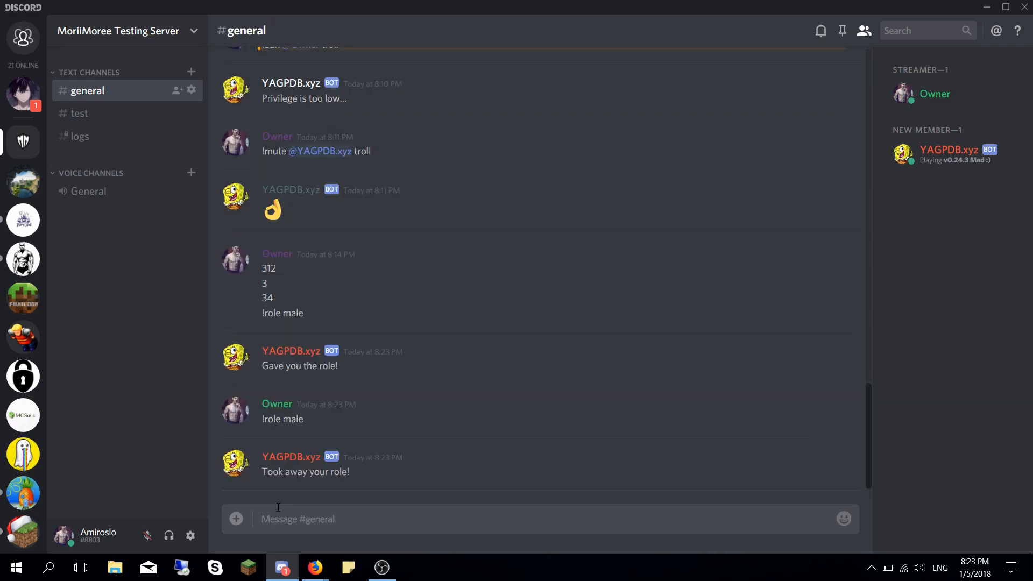
- Send !role female followed by !role male in the general channel to request both roles
{"action": "type", "text": "!role female"}
{"action": "key", "text": "Return"}
{"action": "type", "text": "!role male"}
{"action": "key", "text": "Return"}
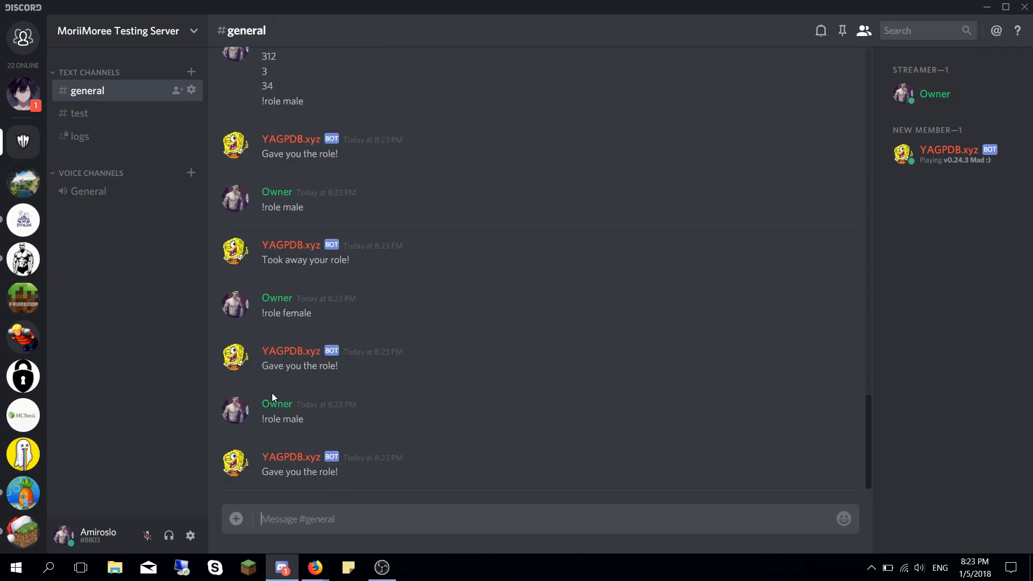
{"action": "left_click", "coordinate": [276, 403]}
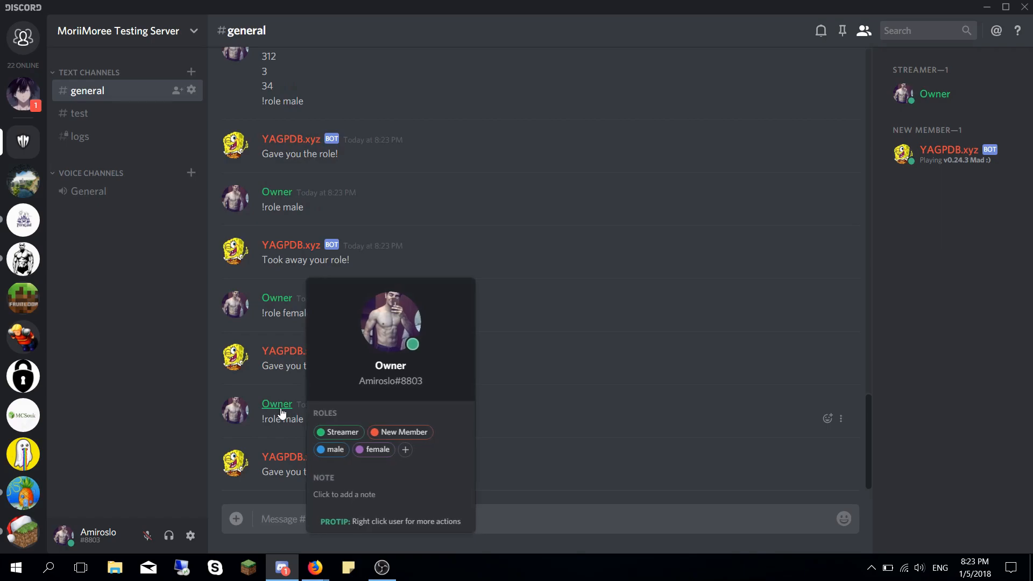
{"action": "left_click", "coordinate": [313, 450]}
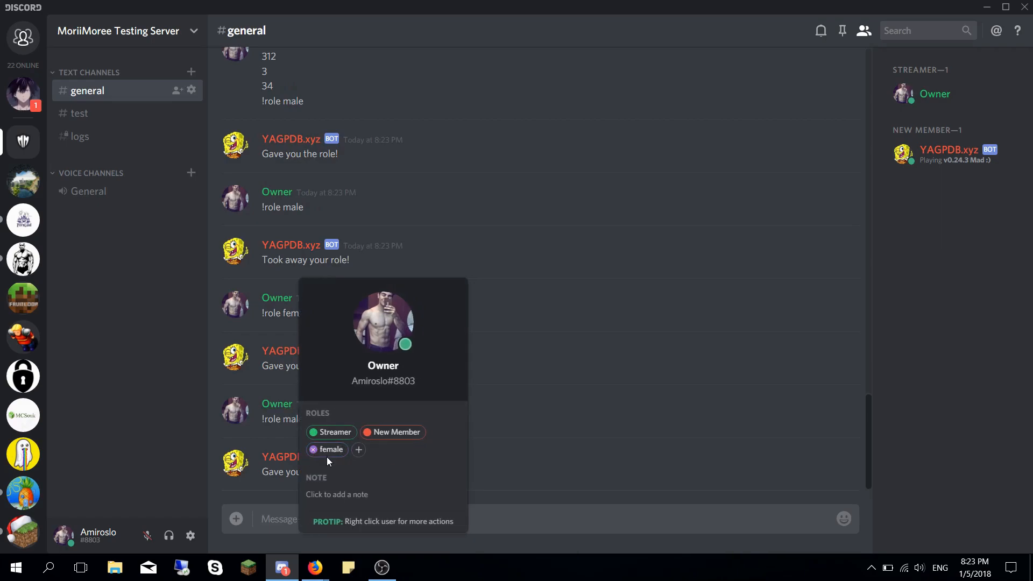
{"action": "left_click", "coordinate": [358, 449]}
{"action": "left_click", "coordinate": [527, 281]}
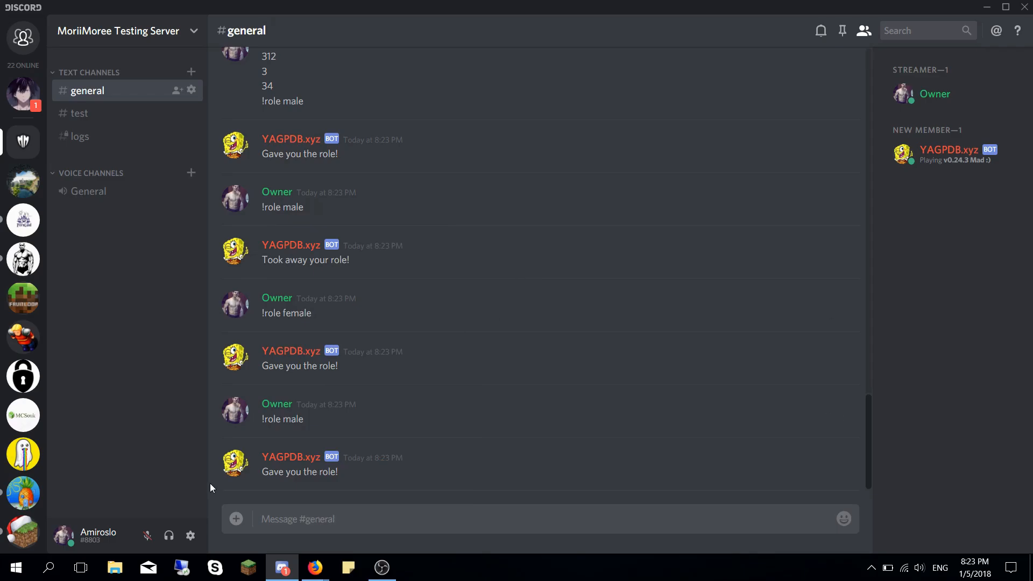
- Switch to Firefox, reopen the Role Commands page, and review the existing role commands and the new group form
{"action": "left_click", "coordinate": [315, 567]}
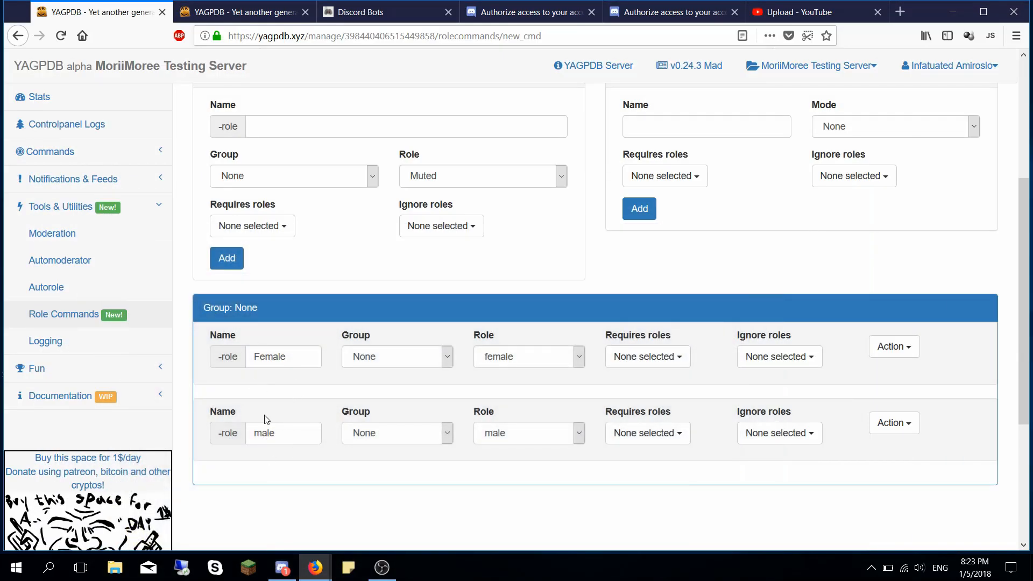
{"action": "scroll", "coordinate": [262, 417], "scroll_direction": "down", "scroll_amount": 3}
{"action": "scroll", "coordinate": [258, 422], "scroll_direction": "up", "scroll_amount": 4}
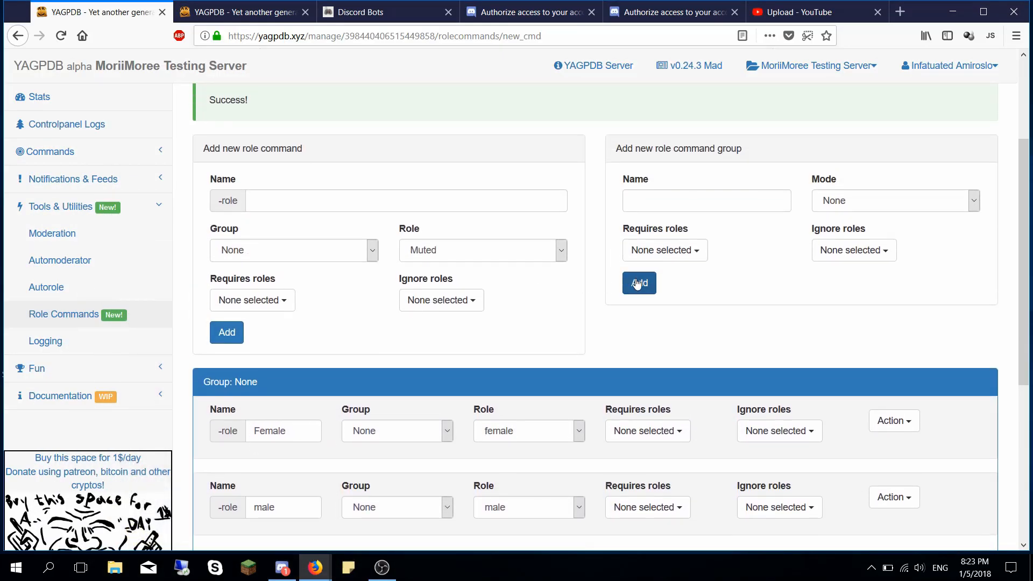
{"action": "left_click", "coordinate": [114, 314]}
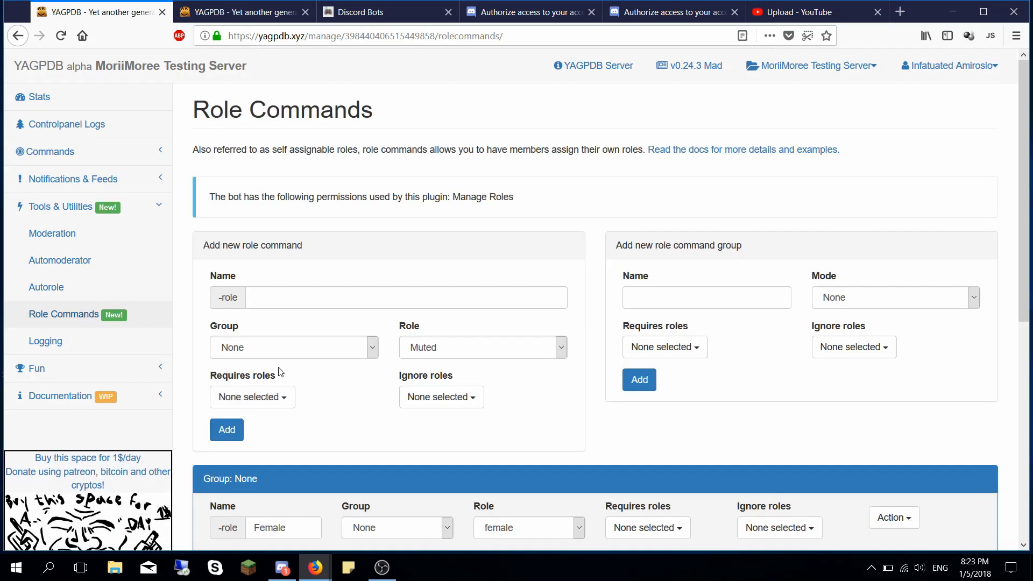
{"action": "scroll", "coordinate": [280, 366], "scroll_direction": "down", "scroll_amount": 2}
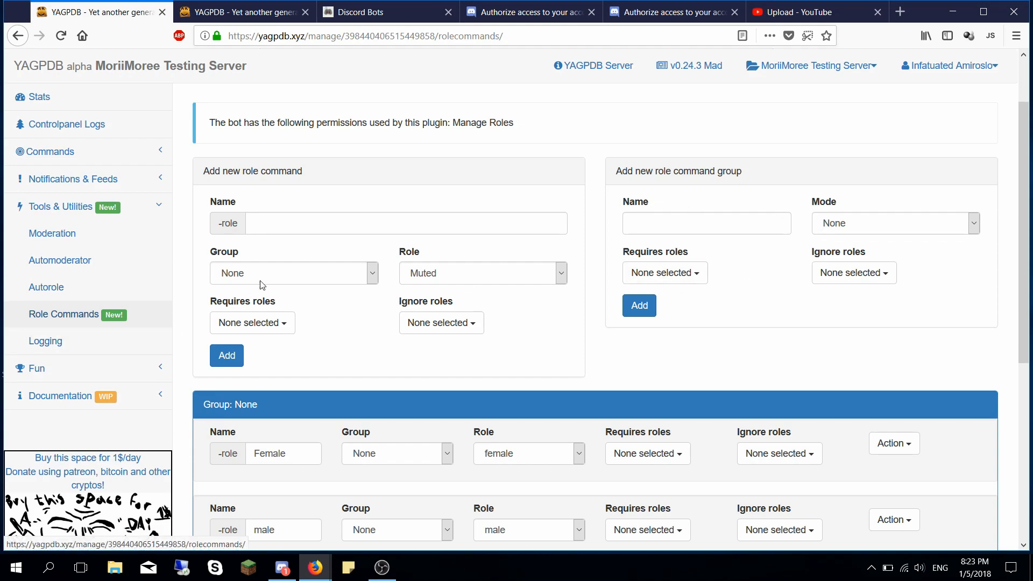
{"action": "scroll", "coordinate": [294, 288], "scroll_direction": "up", "scroll_amount": 1}
{"action": "scroll", "coordinate": [565, 260], "scroll_direction": "down", "scroll_amount": 4}
{"action": "scroll", "coordinate": [565, 260], "scroll_direction": "up", "scroll_amount": 4}
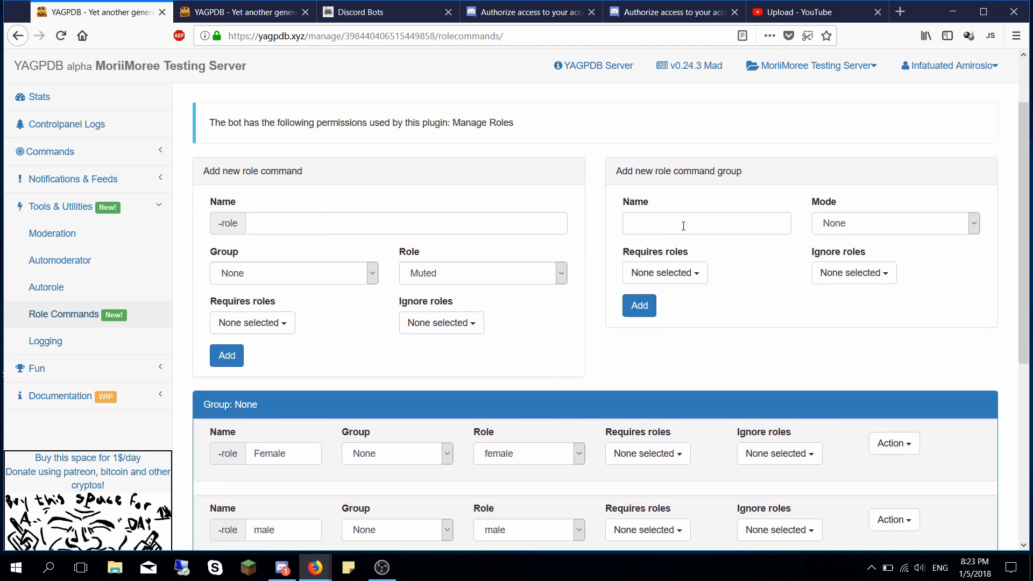
- Name the new role command group Sex and set its mode to Single
{"action": "left_click", "coordinate": [683, 225]}
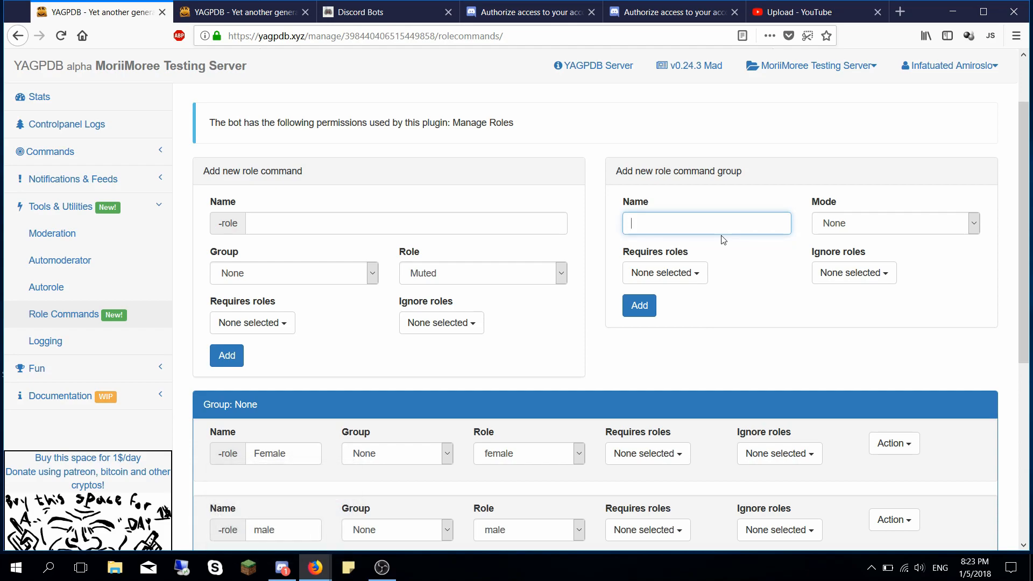
{"action": "type", "text": "Gender"}
{"action": "key", "text": "ctrl+a"}
{"action": "type", "text": "Sex"}
{"action": "left_click", "coordinate": [842, 231]}
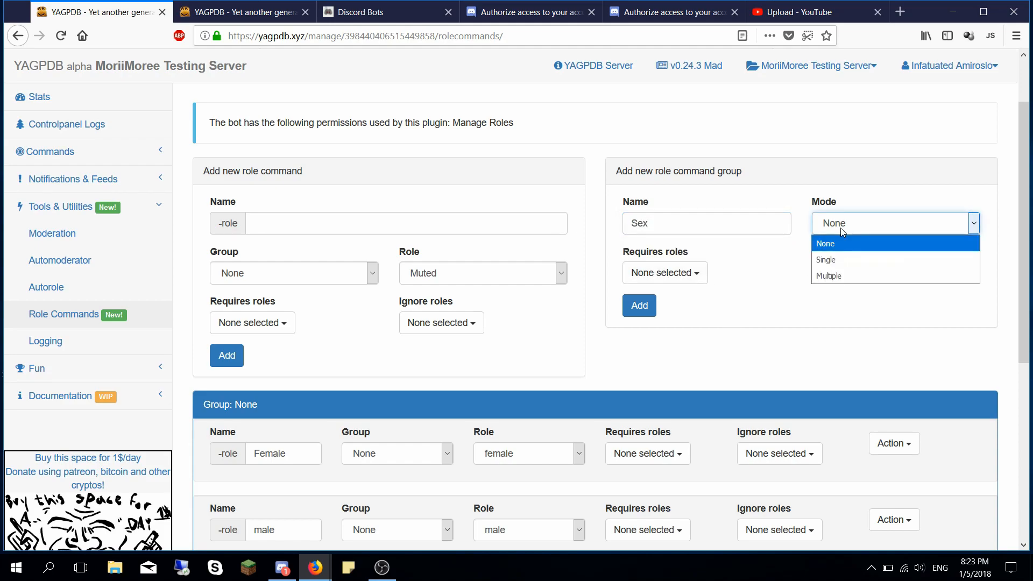
{"action": "left_click", "coordinate": [851, 260]}
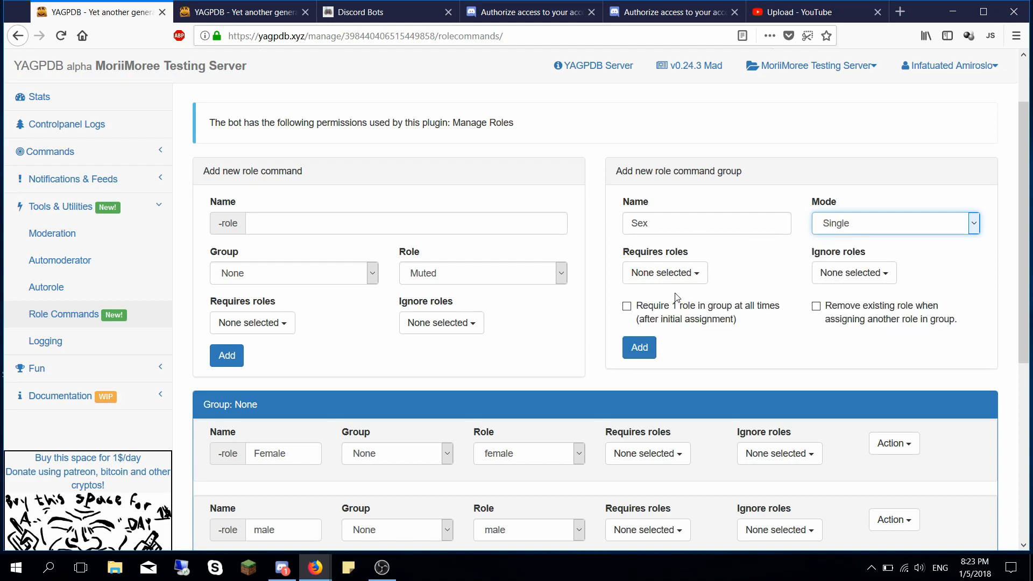
- Add the Sex group with removal of the existing role on new assignment enabled and the one-role-at-all-times requirement disabled
{"action": "left_click", "coordinate": [645, 316]}
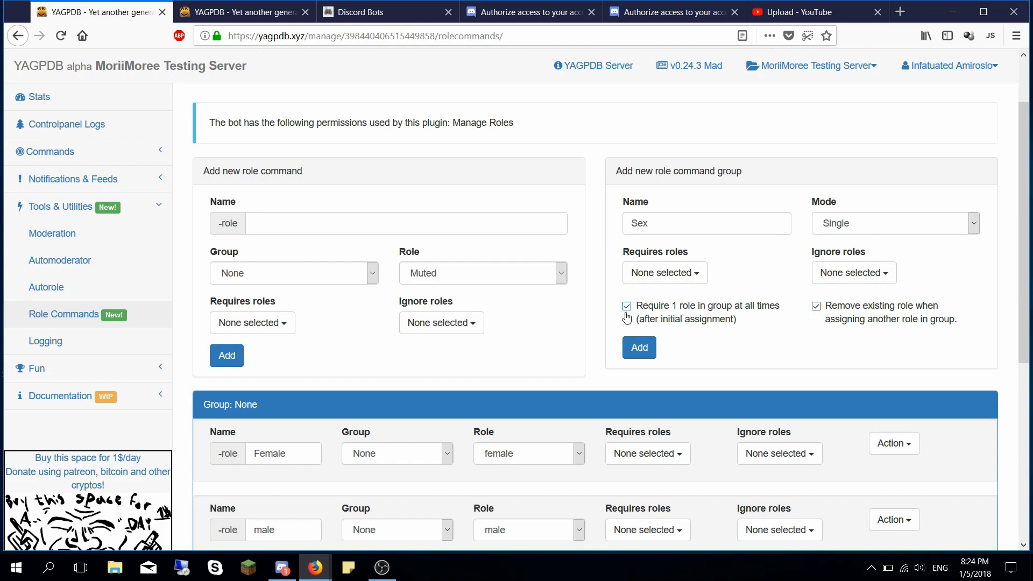
{"action": "left_click", "coordinate": [686, 317]}
{"action": "left_click", "coordinate": [628, 347]}
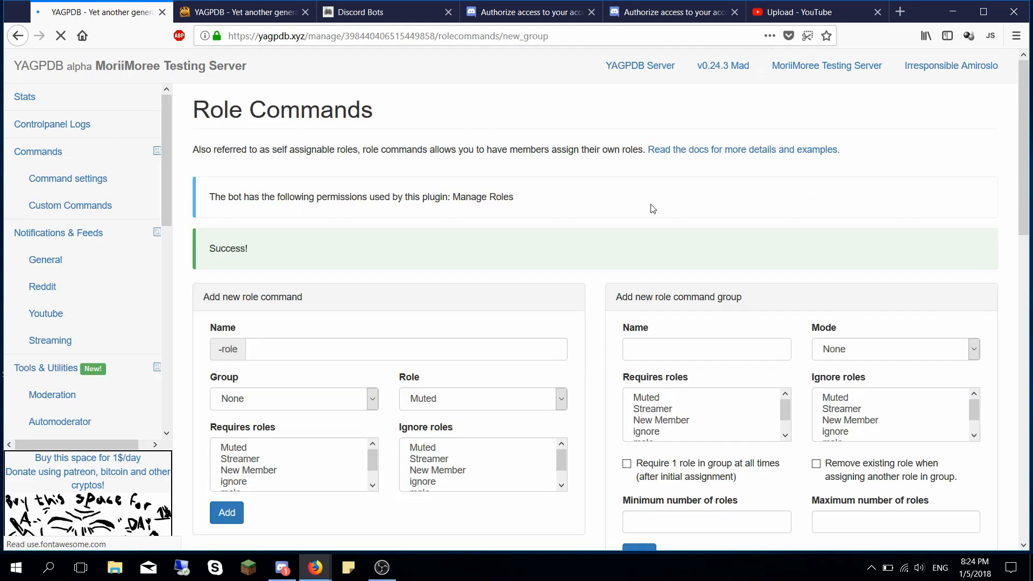
- Set the Female role command's group to Sex and save that command
{"action": "scroll", "coordinate": [447, 292], "scroll_direction": "down", "scroll_amount": 10}
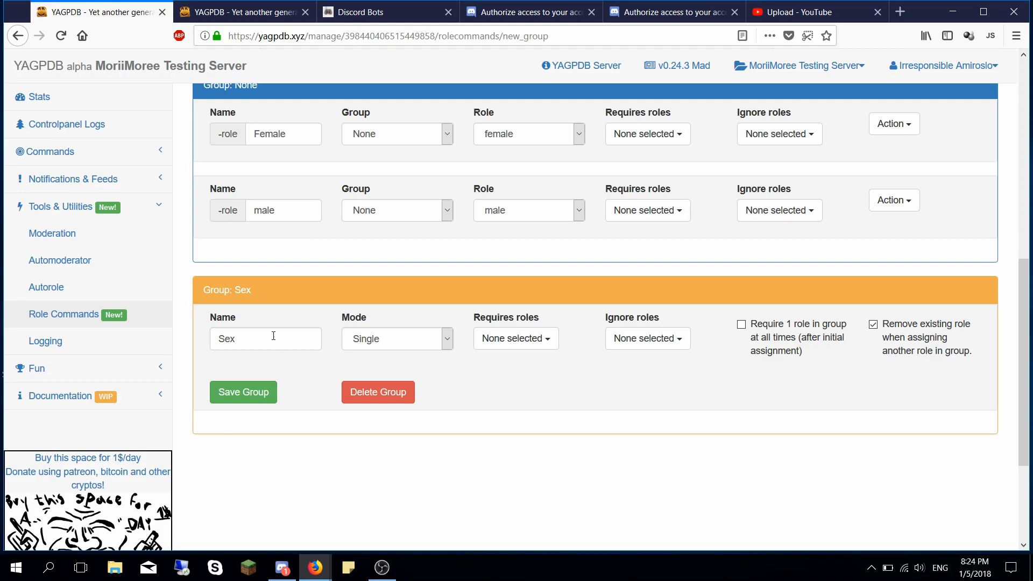
{"action": "scroll", "coordinate": [222, 179], "scroll_direction": "up", "scroll_amount": 2}
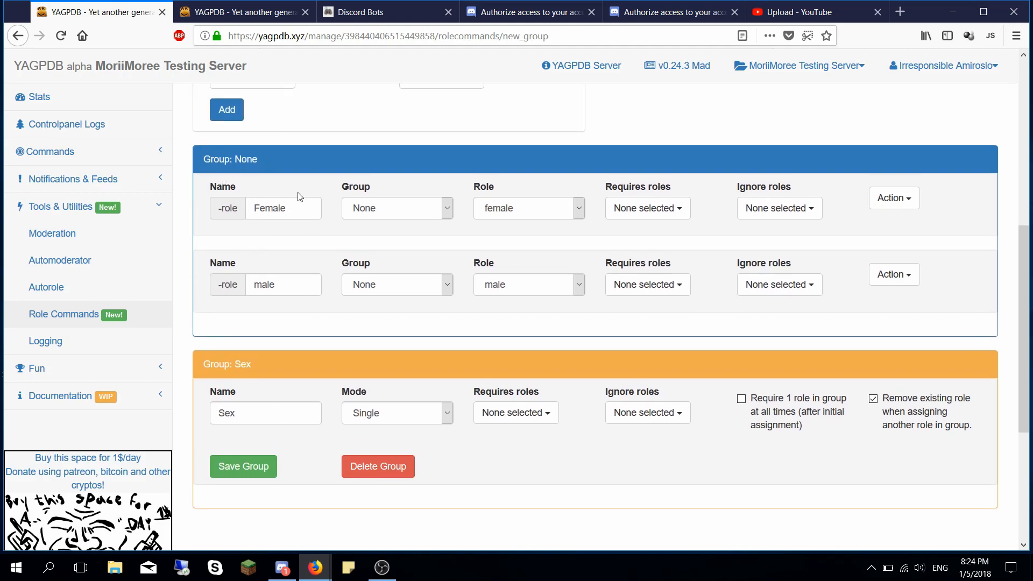
{"action": "left_click", "coordinate": [379, 213]}
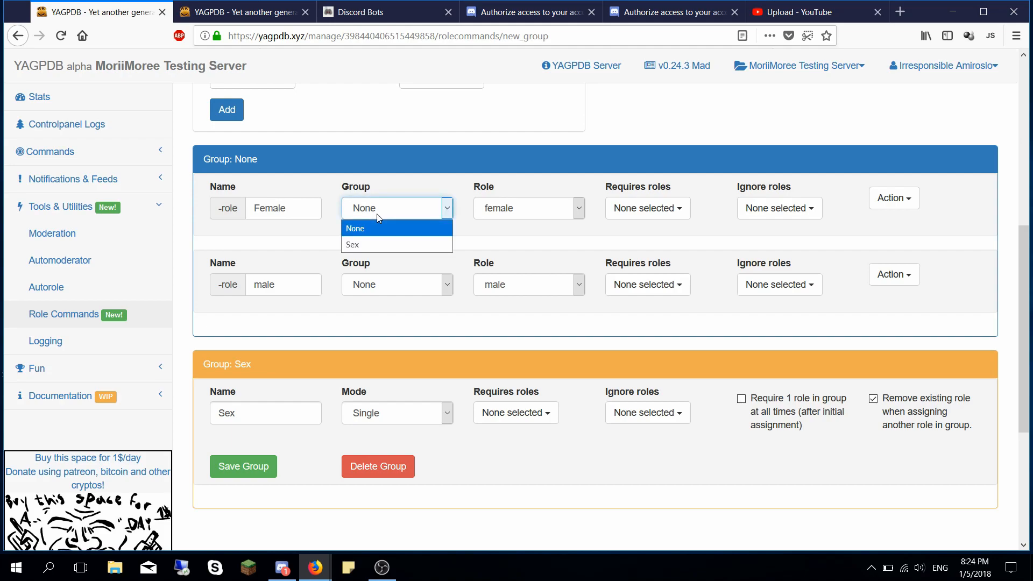
{"action": "left_click", "coordinate": [382, 243]}
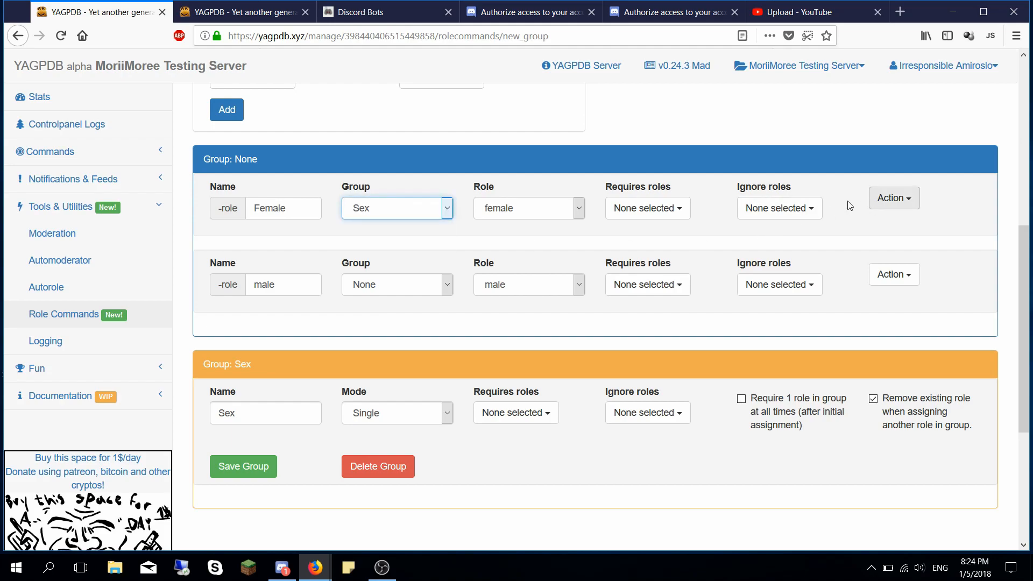
{"action": "left_click", "coordinate": [385, 287]}
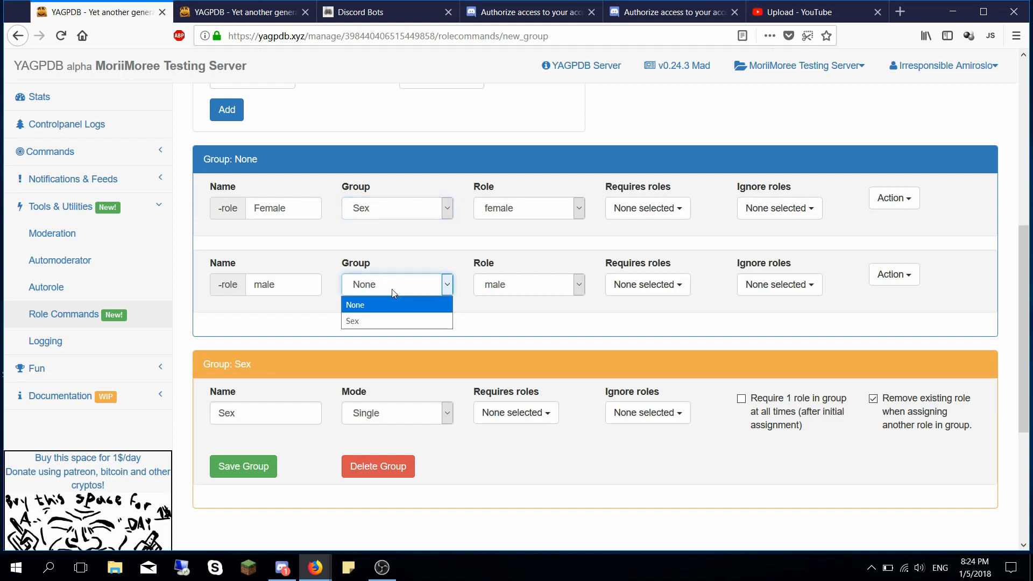
{"action": "left_click", "coordinate": [396, 316]}
{"action": "left_click", "coordinate": [903, 202]}
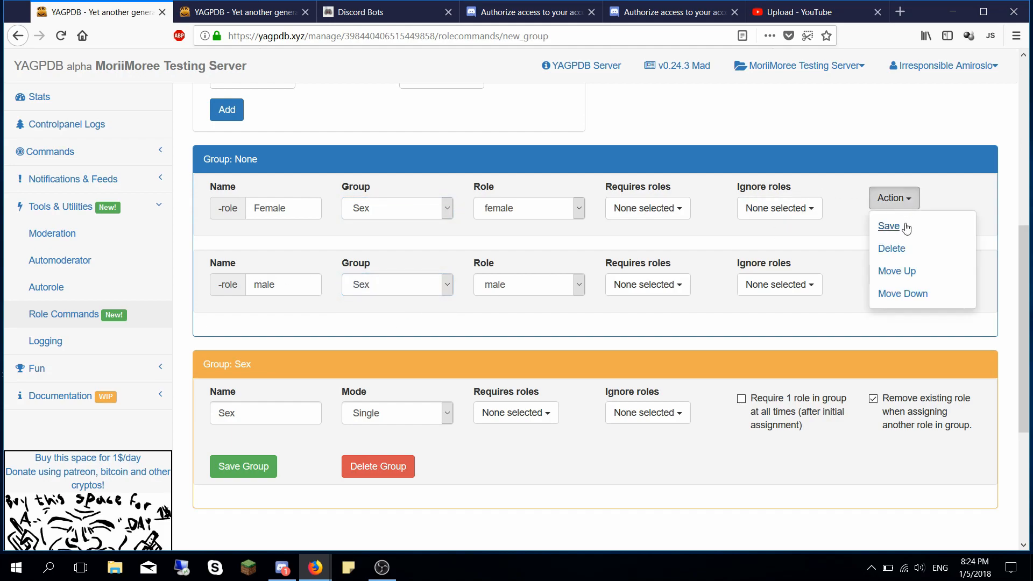
{"action": "left_click", "coordinate": [903, 226]}
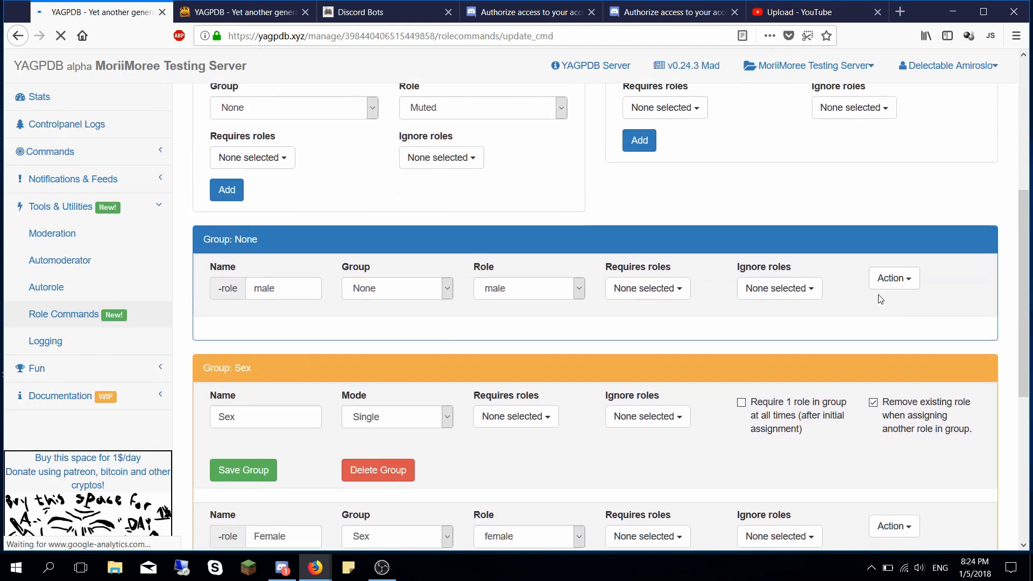
- Assign the male role command to the Sex group and save it
{"action": "left_click", "coordinate": [383, 283]}
{"action": "left_click", "coordinate": [885, 273]}
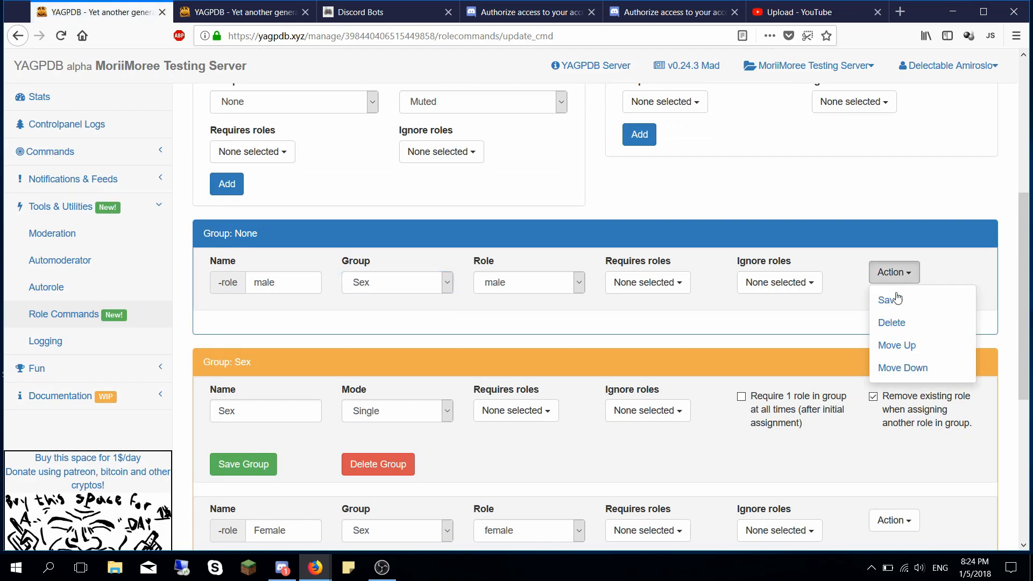
{"action": "left_click", "coordinate": [888, 320]}
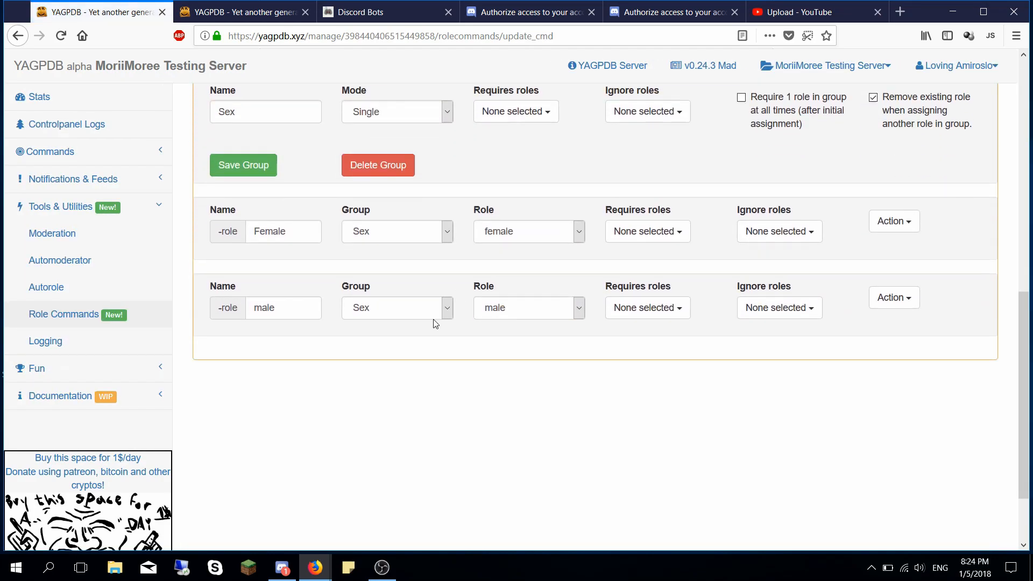
{"action": "scroll", "coordinate": [398, 325], "scroll_direction": "up", "scroll_amount": 3}
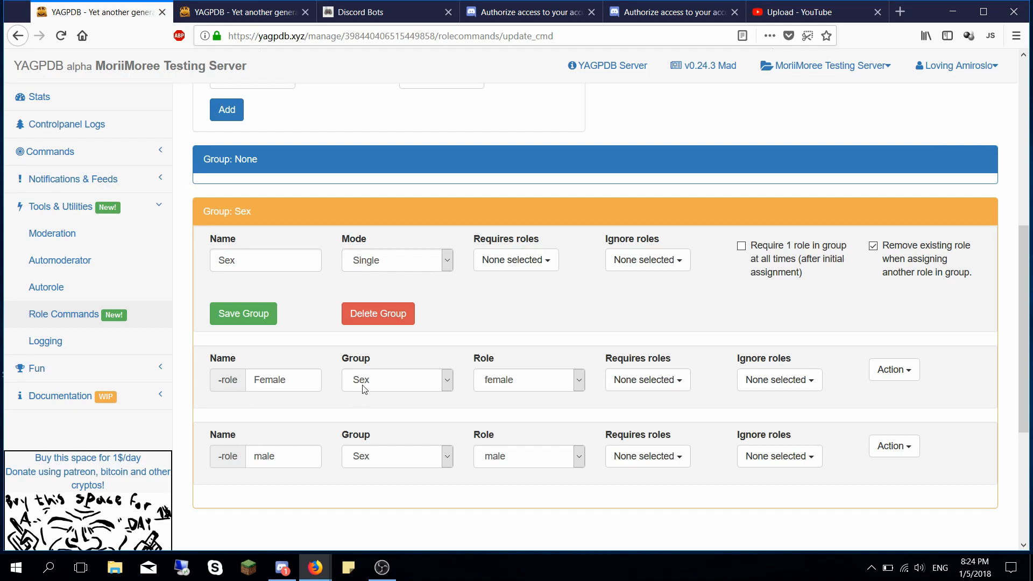
{"action": "left_click", "coordinate": [375, 389]}
{"action": "left_click", "coordinate": [376, 388]}
{"action": "scroll", "coordinate": [680, 279], "scroll_direction": "up", "scroll_amount": 7}
{"action": "left_click", "coordinate": [258, 348]}
{"action": "left_click", "coordinate": [706, 346]}
{"action": "left_click", "coordinate": [711, 320]}
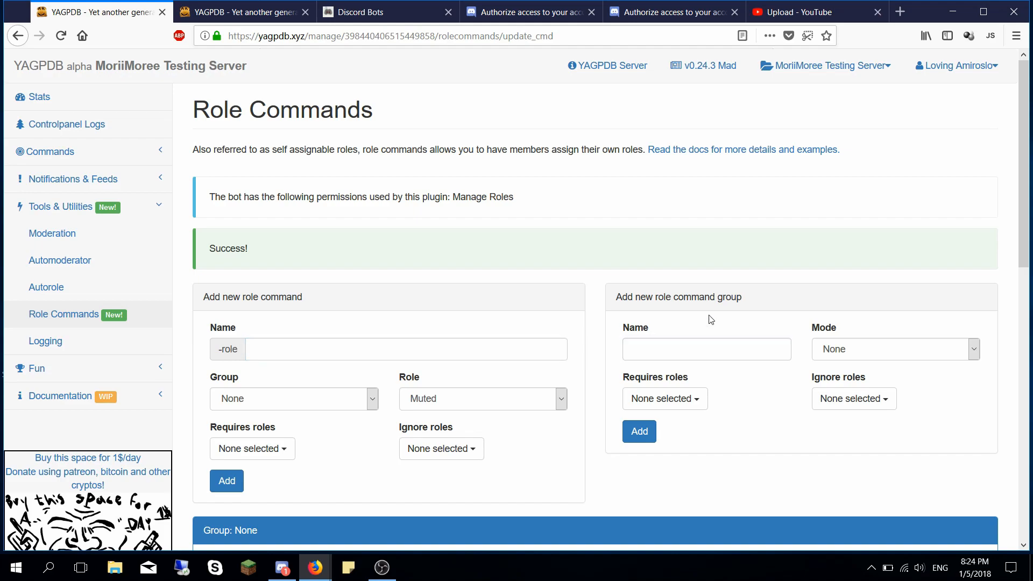
{"action": "left_click", "coordinate": [717, 350]}
- Fill in the new role command form with the name Male, the role male, and the group Sex
{"action": "left_click", "coordinate": [286, 342]}
{"action": "type", "text": "Male"}
{"action": "left_click", "coordinate": [351, 456]}
{"action": "left_click", "coordinate": [435, 403]}
{"action": "left_click", "coordinate": [436, 484]}
{"action": "left_click", "coordinate": [305, 403]}
{"action": "left_click", "coordinate": [315, 435]}
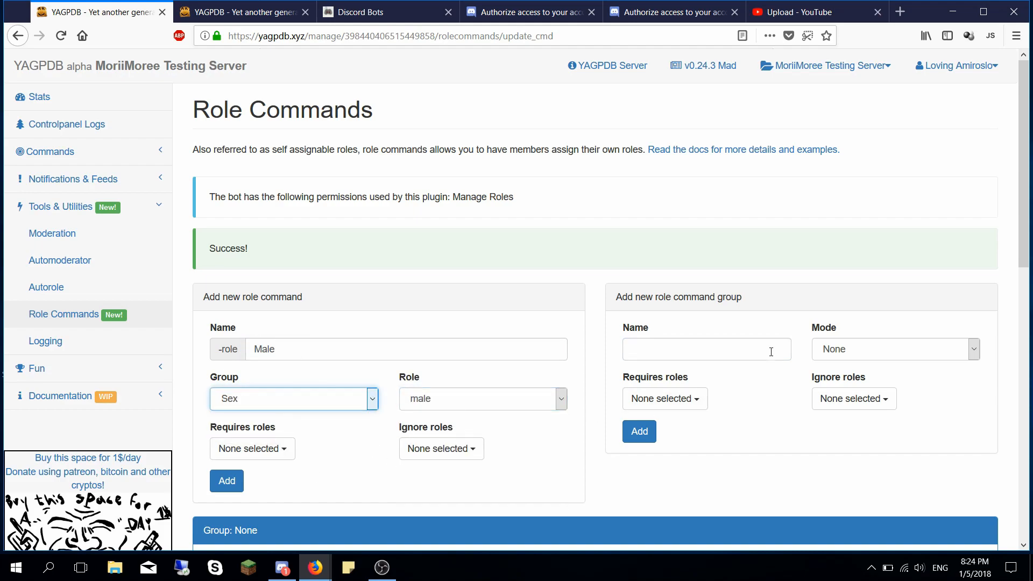
- Switch to Discord and send !role male in the general channel to test the grouped role command
{"action": "scroll", "coordinate": [438, 304], "scroll_direction": "down", "scroll_amount": 8}
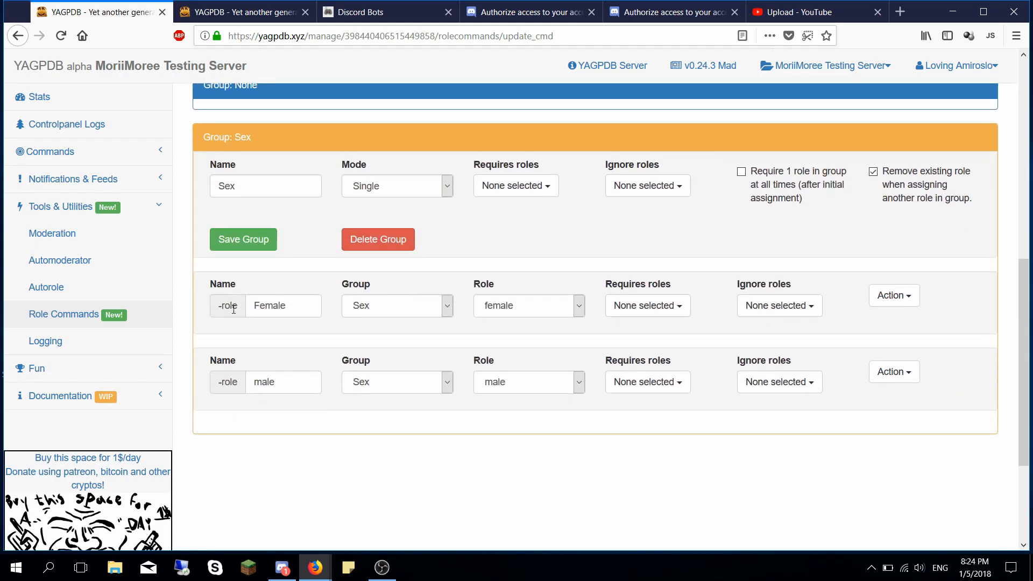
{"action": "left_click", "coordinate": [291, 574]}
{"action": "type", "text": "!r"}
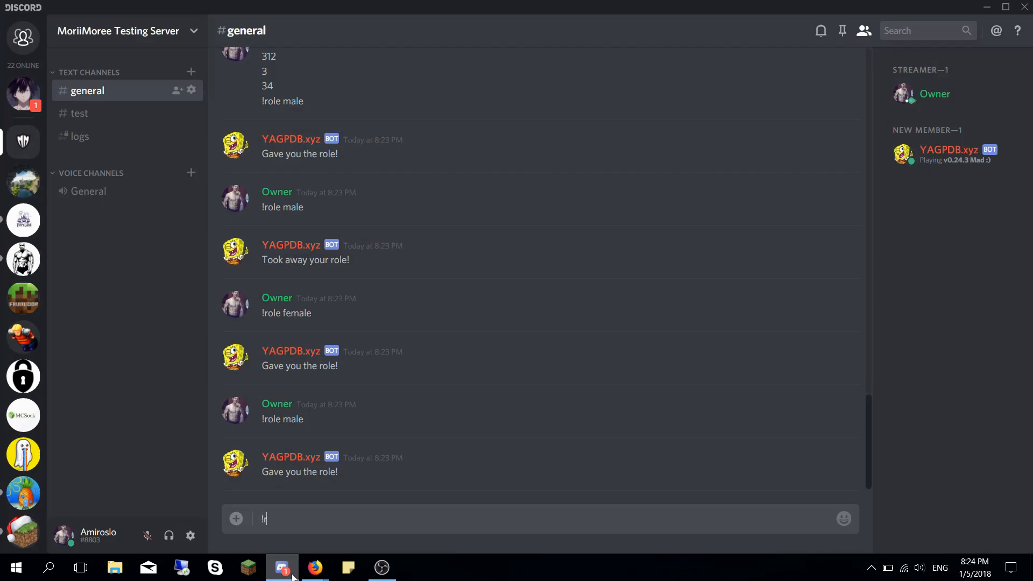
{"action": "type", "text": "ole male"}
{"action": "key", "text": "Return"}
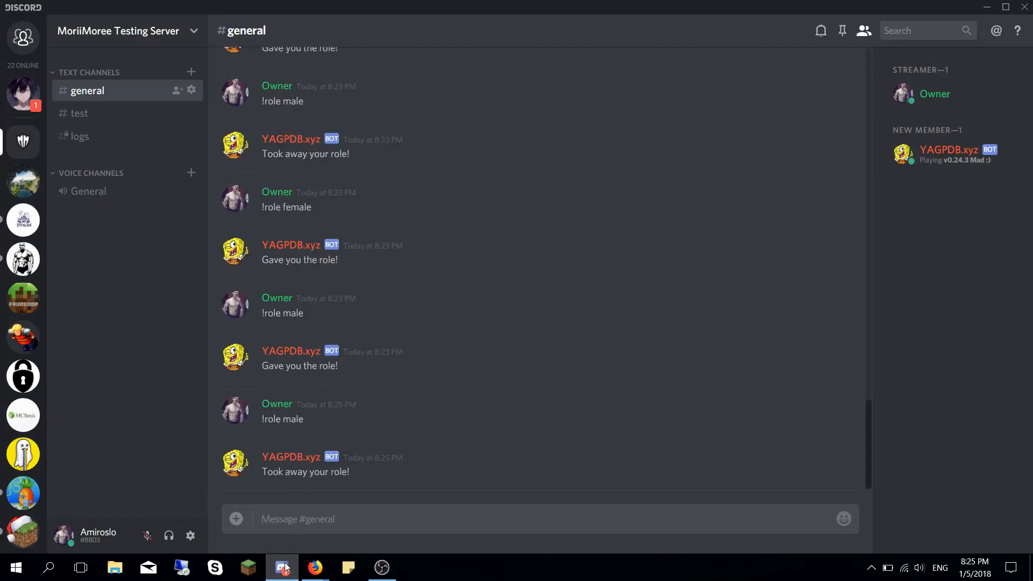
- Switch to the YAGPDB Role Commands page and review the Sex group's settings and its Female and male role commands
{"action": "key", "text": "alt+Tab"}
{"action": "scroll", "coordinate": [249, 302], "scroll_direction": "up", "scroll_amount": 7}
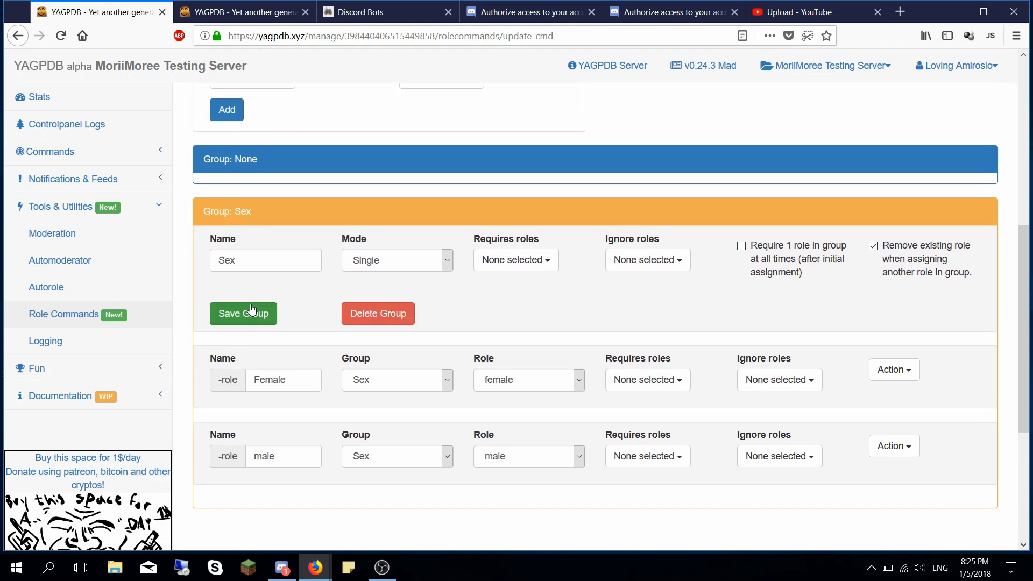
{"action": "scroll", "coordinate": [257, 318], "scroll_direction": "up", "scroll_amount": 2}
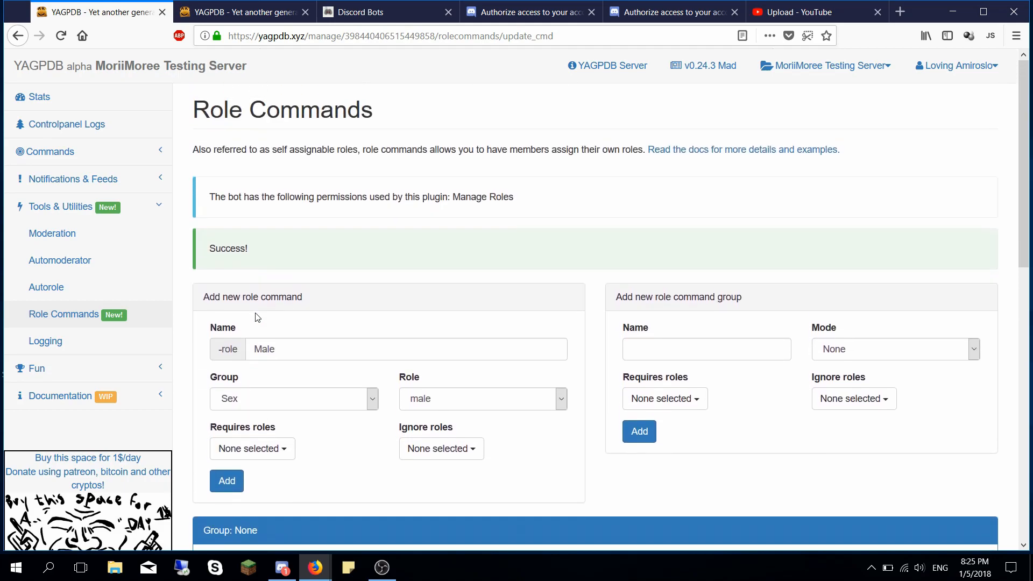
{"action": "scroll", "coordinate": [257, 317], "scroll_direction": "down", "scroll_amount": 7}
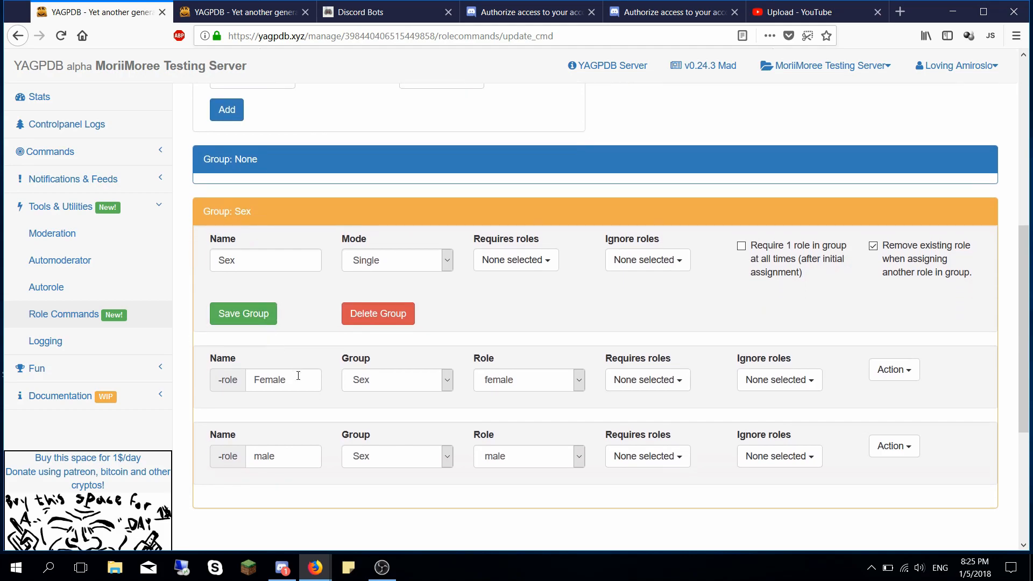
{"action": "left_click", "coordinate": [901, 369]}
{"action": "left_click", "coordinate": [893, 374]}
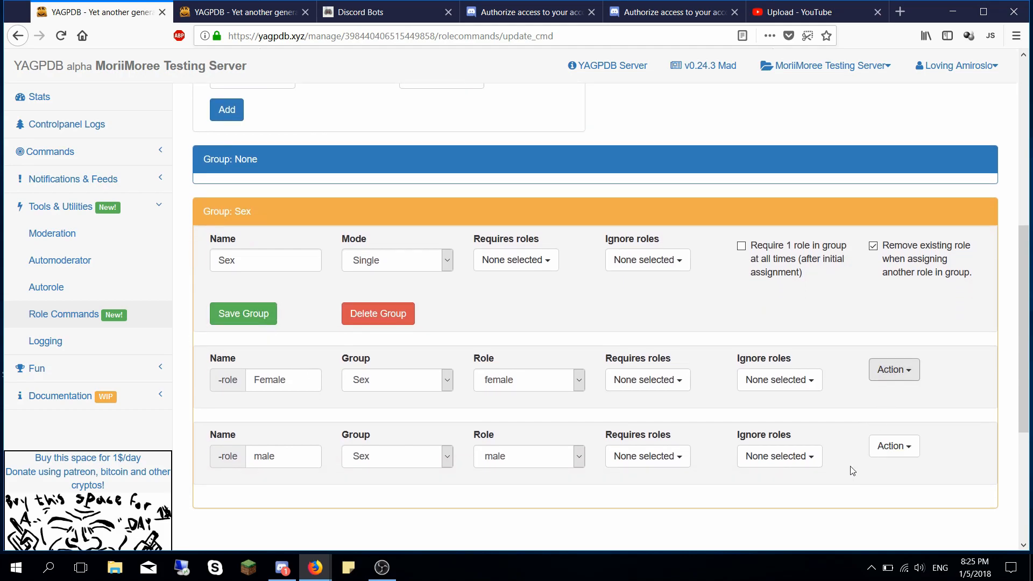
{"action": "left_click", "coordinate": [893, 371]}
{"action": "left_click", "coordinate": [896, 519]}
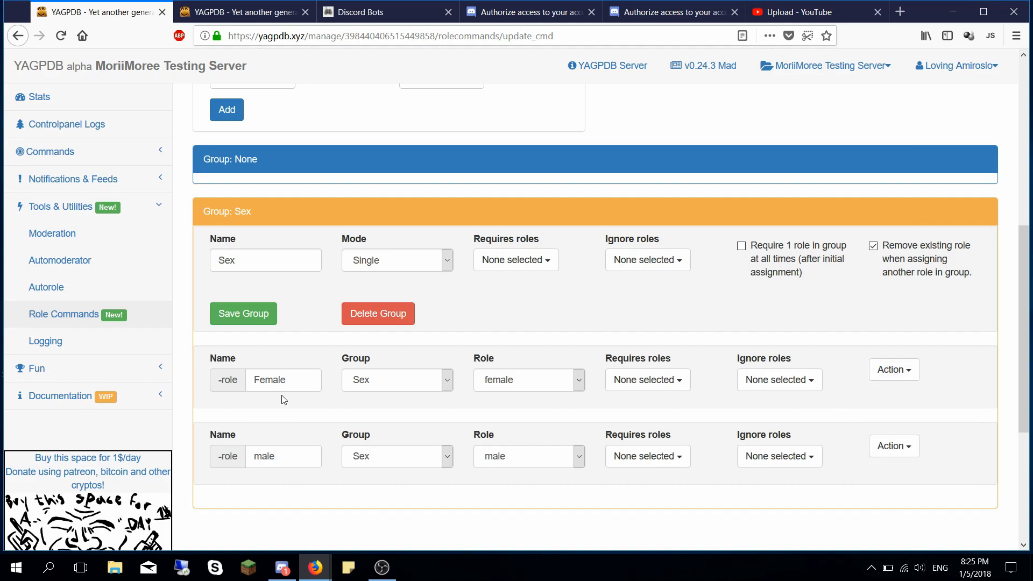
{"action": "left_click", "coordinate": [280, 568]}
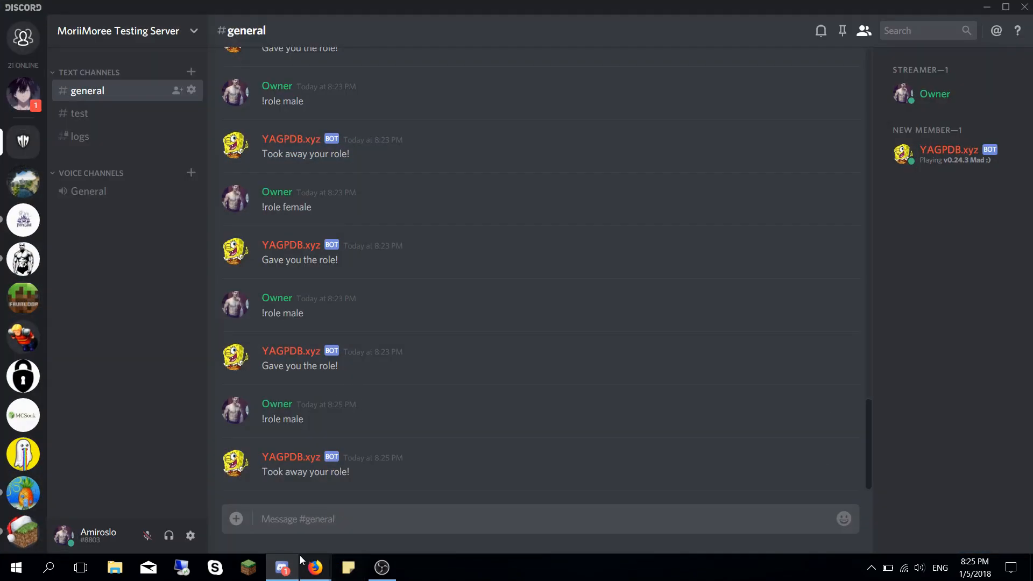
{"action": "left_click", "coordinate": [311, 565]}
{"action": "left_click", "coordinate": [893, 447]}
{"action": "left_click", "coordinate": [757, 509]}
{"action": "scroll", "coordinate": [269, 415], "scroll_direction": "down", "scroll_amount": 3}
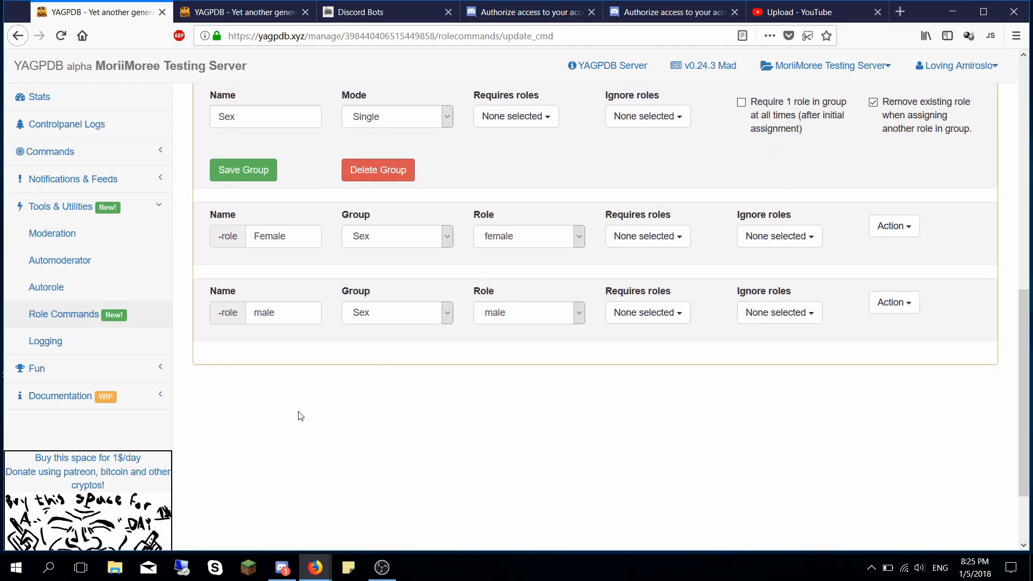
- Open the role commands documentation in a new tab and look up the command for setting up a role menu
{"action": "scroll", "coordinate": [215, 377], "scroll_direction": "up", "scroll_amount": 2}
{"action": "scroll", "coordinate": [269, 323], "scroll_direction": "up", "scroll_amount": 3}
{"action": "scroll", "coordinate": [484, 323], "scroll_direction": "up", "scroll_amount": 7}
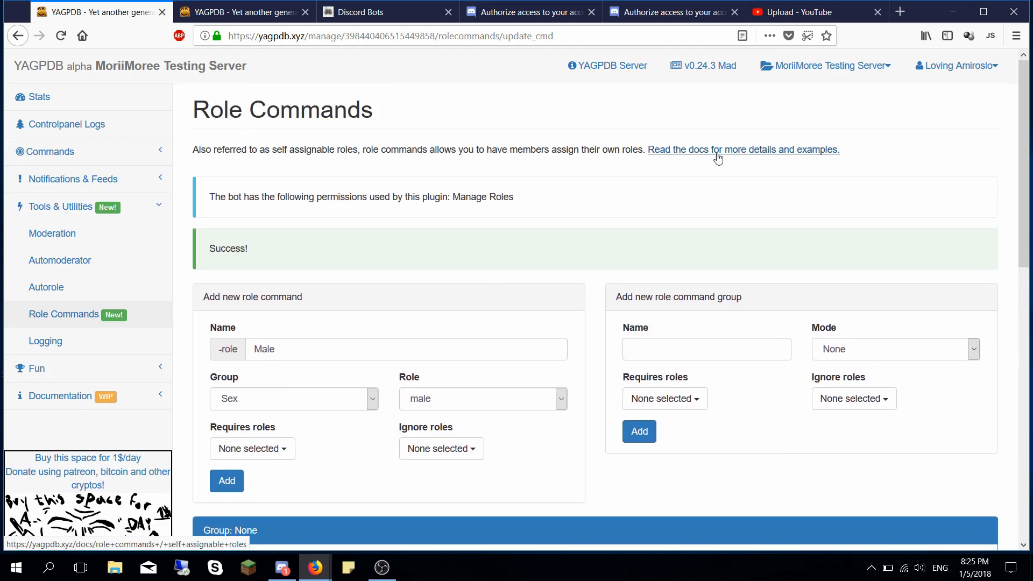
{"action": "right_click", "coordinate": [734, 156]}
{"action": "left_click", "coordinate": [754, 160]}
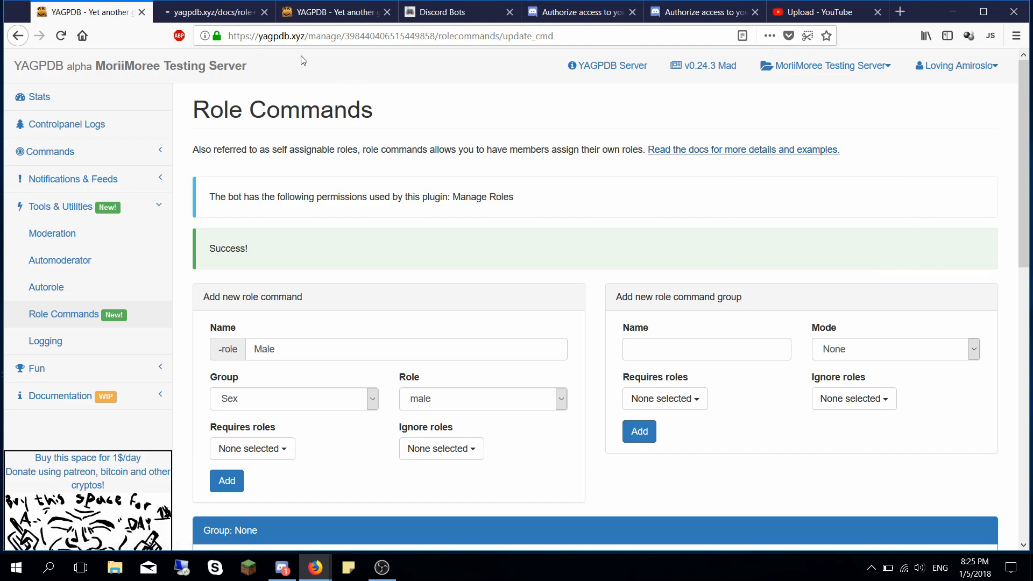
{"action": "left_click", "coordinate": [196, 14]}
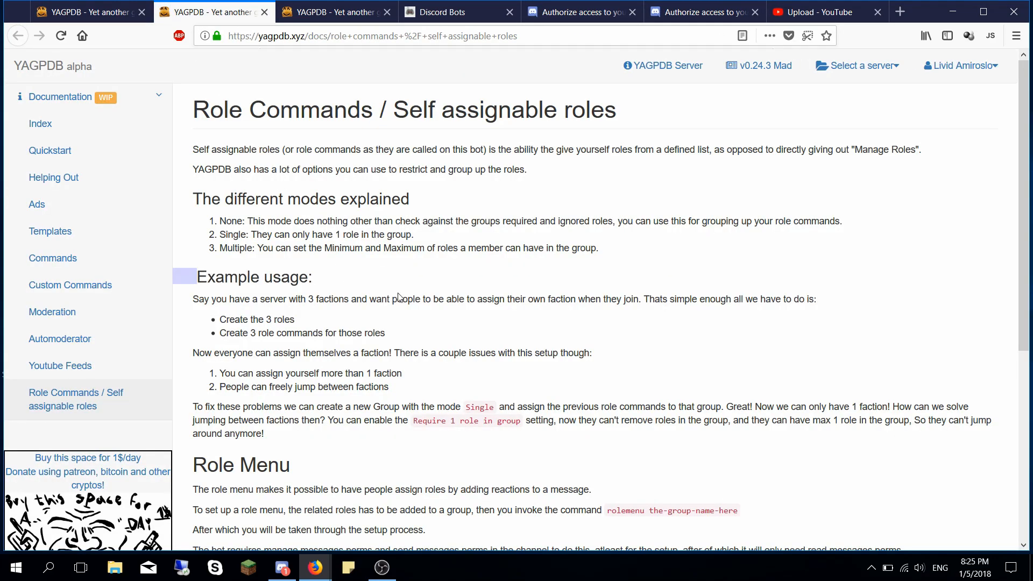
{"action": "scroll", "coordinate": [396, 295], "scroll_direction": "down", "scroll_amount": 5}
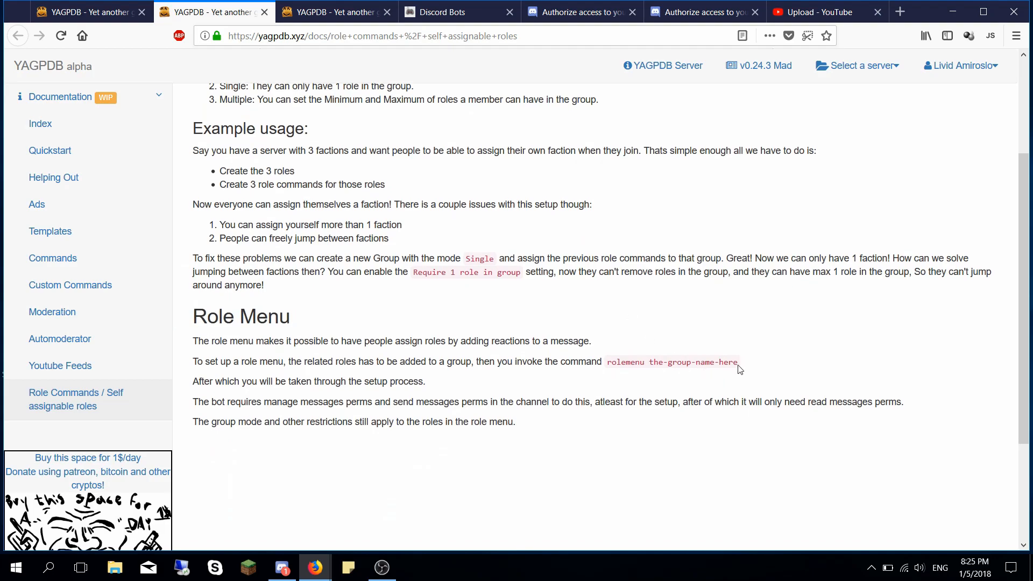
{"action": "left_click_drag", "start_coordinate": [739, 368], "coordinate": [613, 375]}
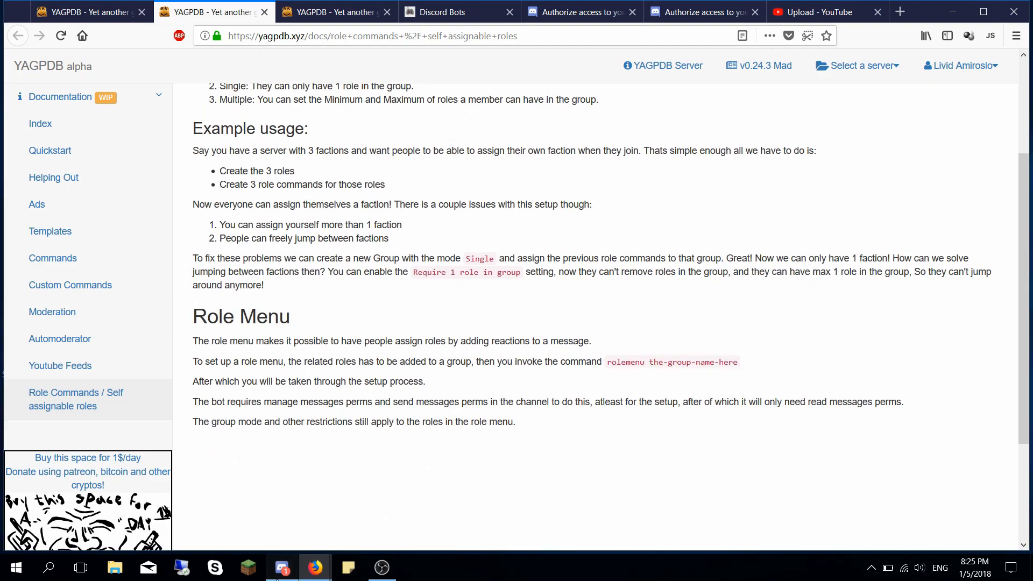
- Switch to Discord and clear the test channel's messages with !clean 100
{"action": "left_click", "coordinate": [283, 567]}
{"action": "left_click", "coordinate": [112, 108]}
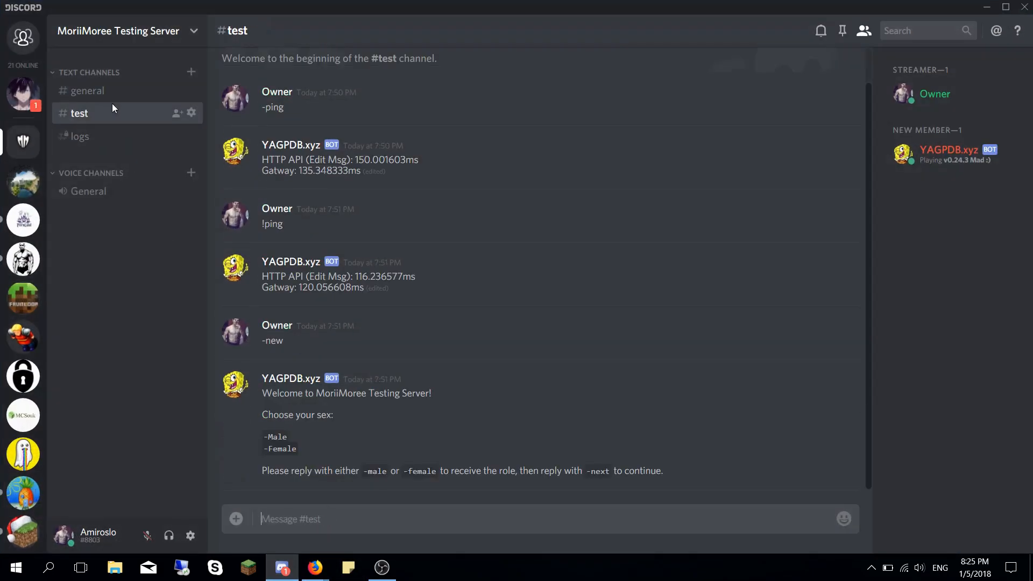
{"action": "type", "text": "!clea"}
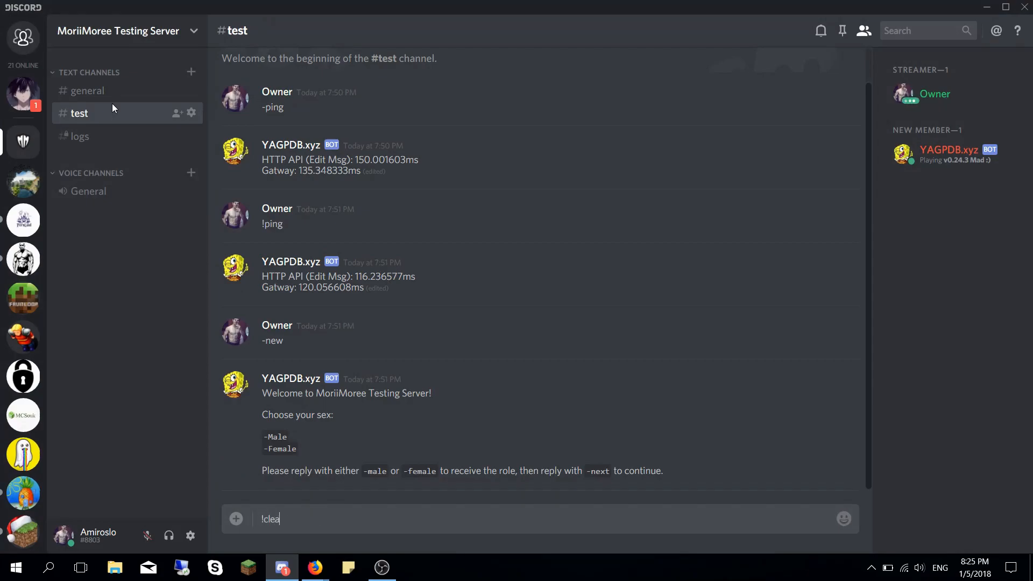
{"action": "type", "text": "n 100"}
{"action": "key", "text": "Return"}
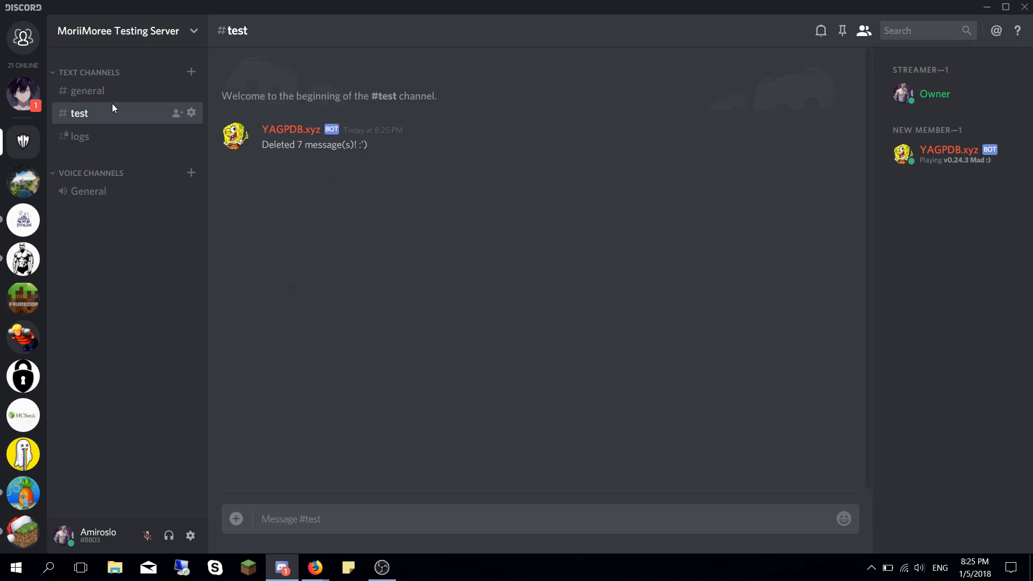
- Start the role menu setup for the Sex group by sending !rolemenu sex in the test channel
{"action": "left_click_drag", "start_coordinate": [428, 148], "coordinate": [262, 150]}
{"action": "left_click", "coordinate": [306, 198]}
{"action": "type", "text": "!rolemenu sex"}
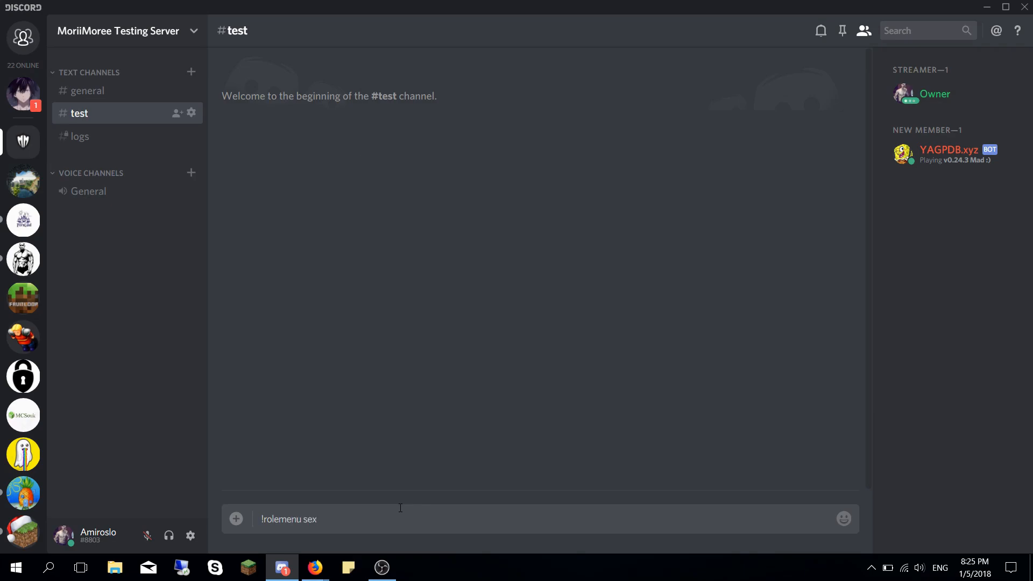
{"action": "key", "text": "Return"}
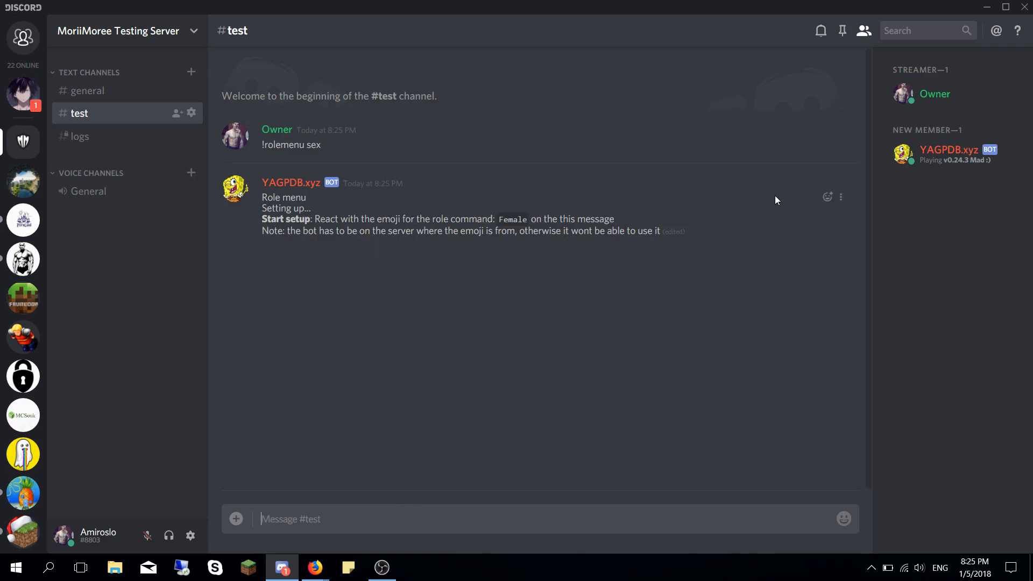
- React to the bot's role menu message with the F letter emoji for the Female role command
{"action": "left_click", "coordinate": [826, 198]}
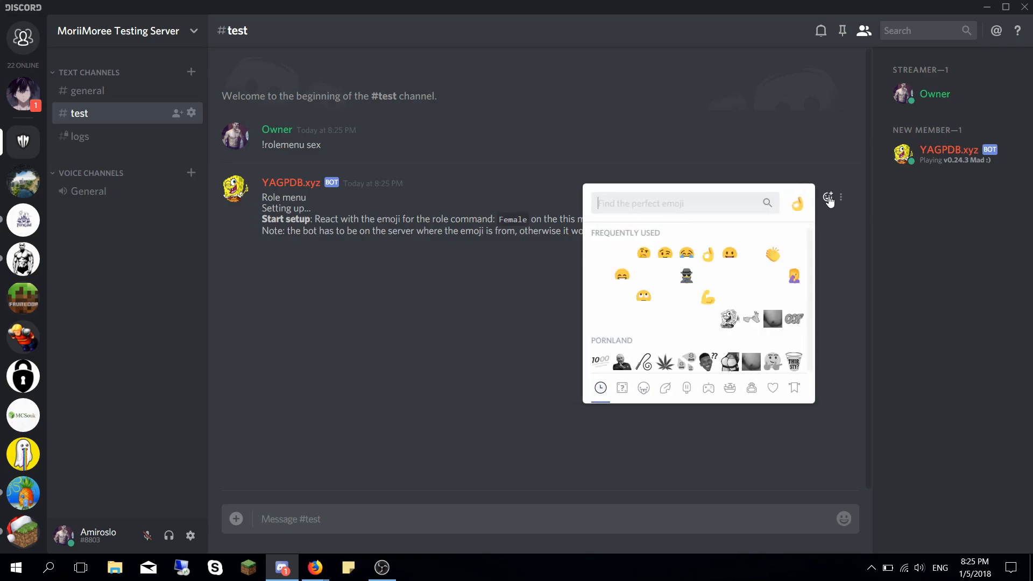
{"action": "type", "text": "F"}
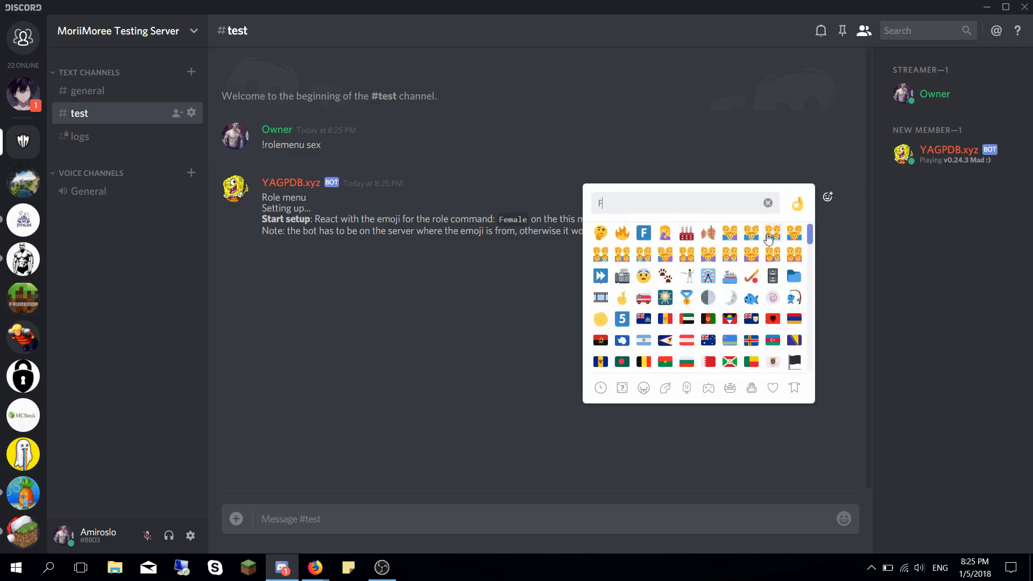
{"action": "left_click", "coordinate": [644, 235]}
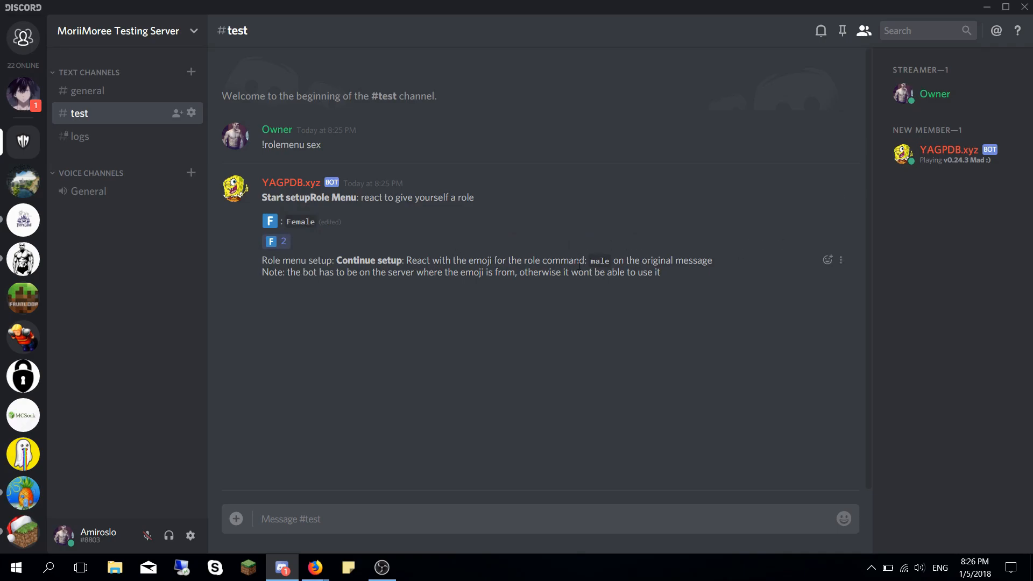
{"action": "left_click", "coordinate": [828, 261]}
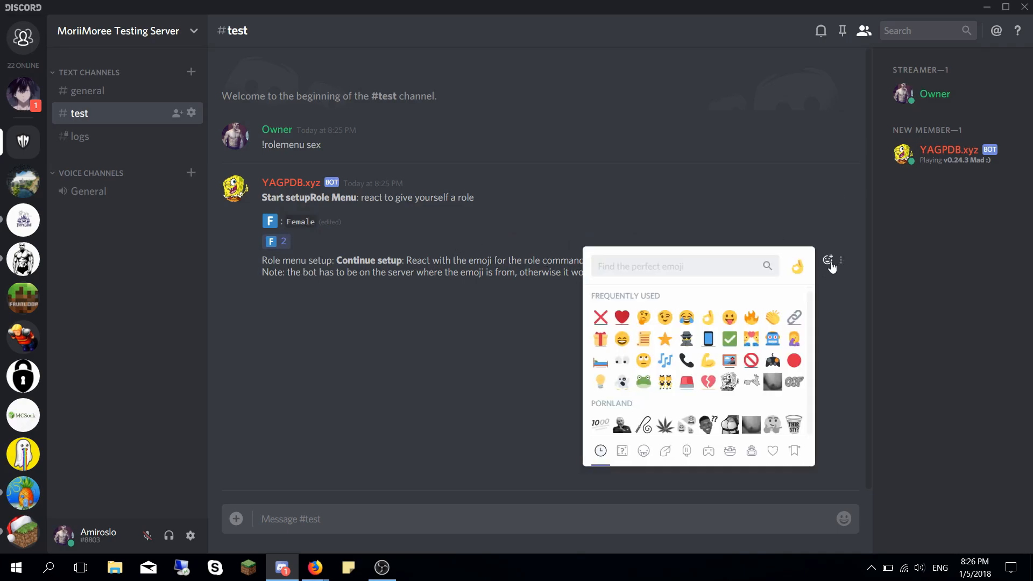
{"action": "type", "text": "m"}
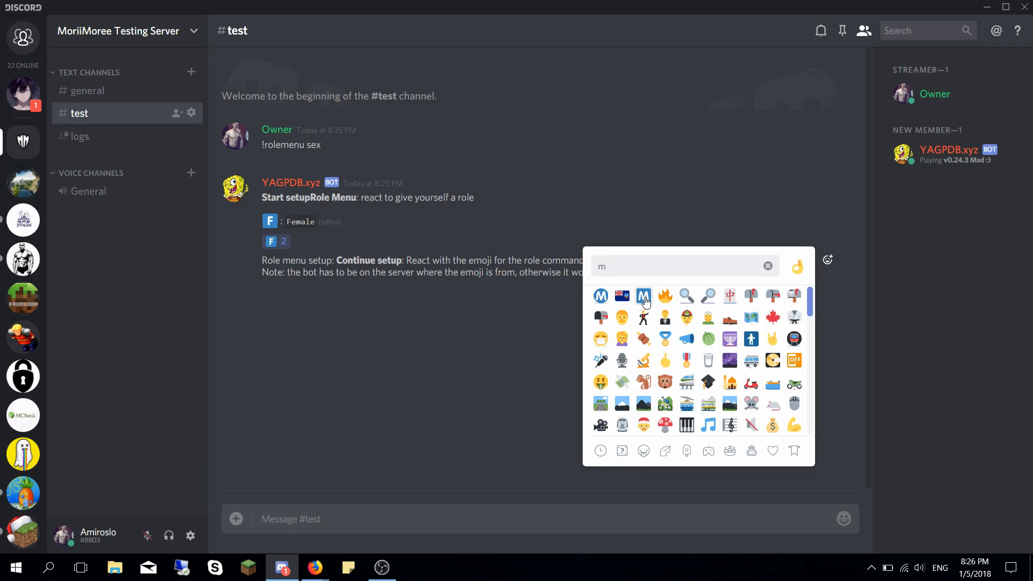
{"action": "left_click", "coordinate": [644, 298]}
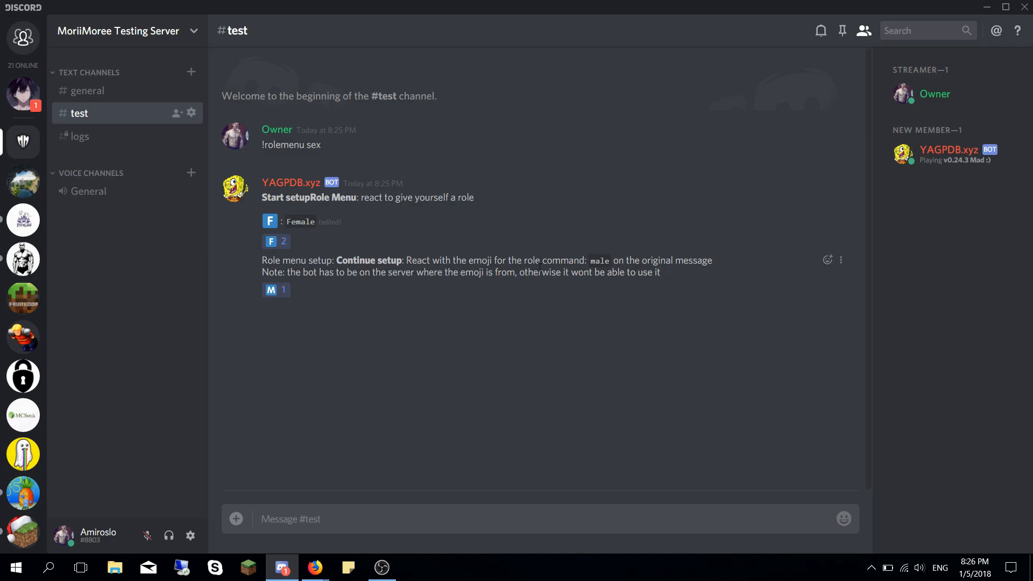
{"action": "left_click", "coordinate": [286, 293]}
- React to the original role menu message with the blue square M emoji for the male role command
{"action": "left_click", "coordinate": [302, 242]}
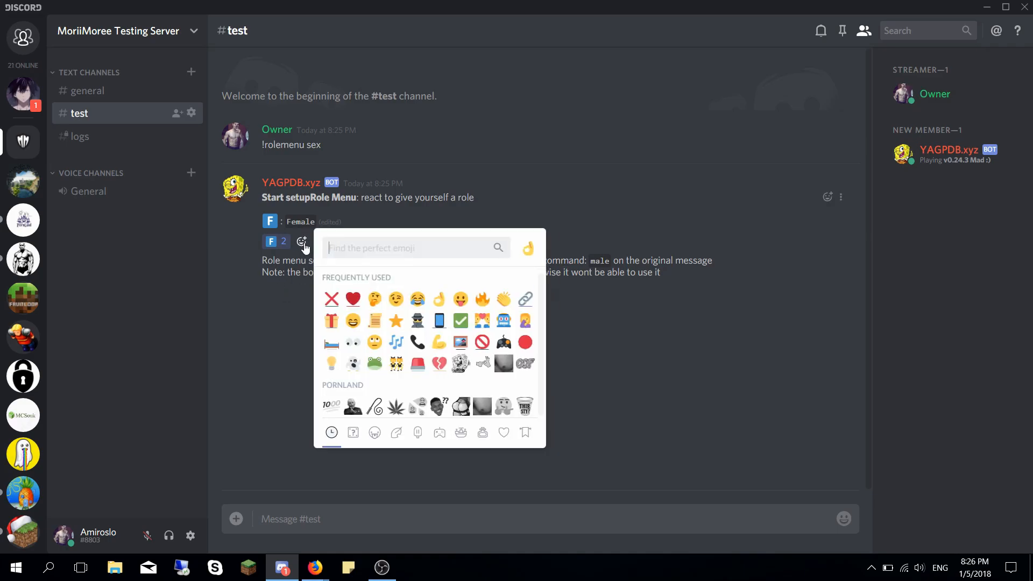
{"action": "type", "text": "m"}
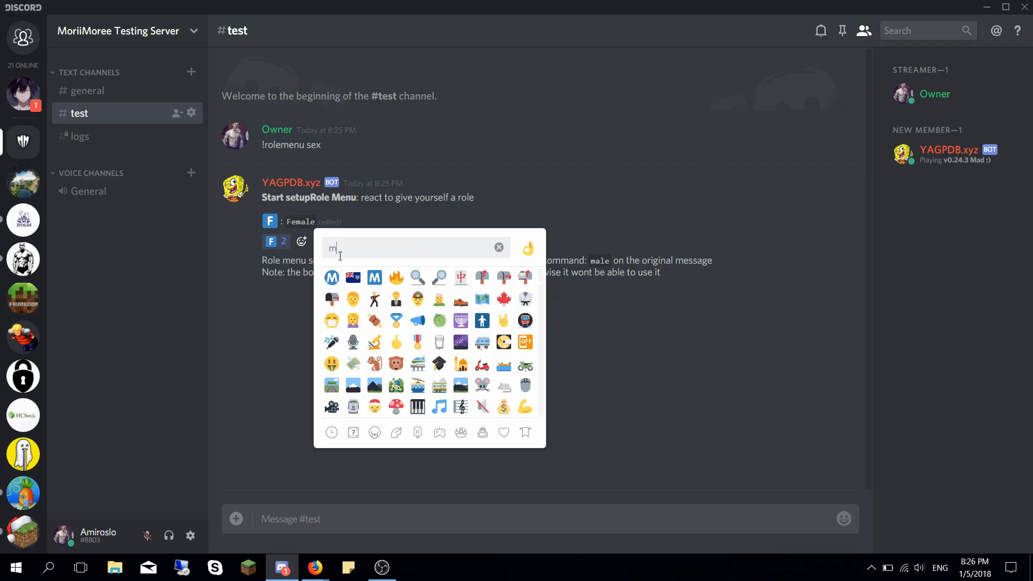
{"action": "left_click", "coordinate": [375, 277]}
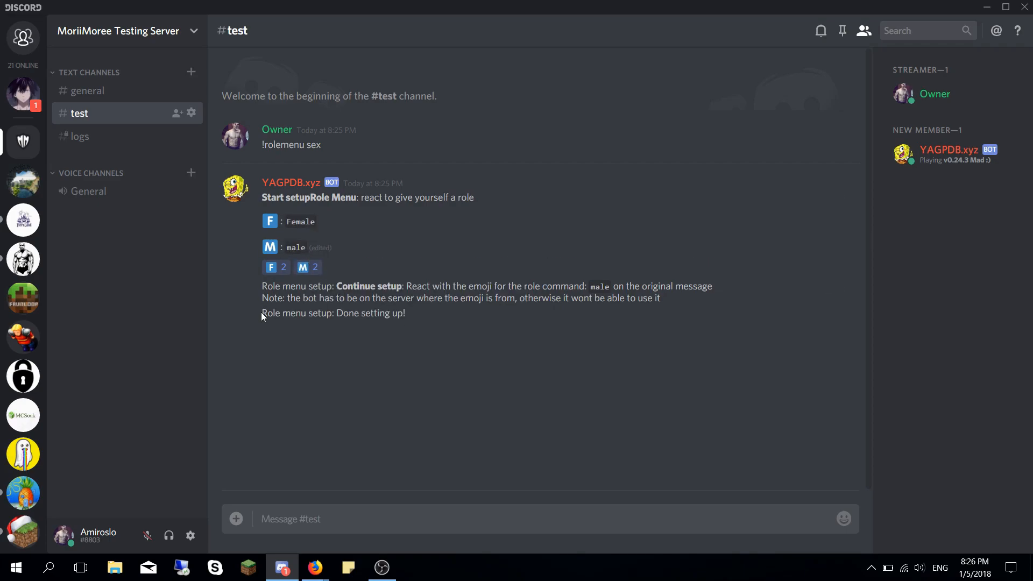
- Delete the bot's two setup messages and the !rolemenu sex message, keeping only the role menu in the test channel
{"action": "left_click_drag", "start_coordinate": [263, 316], "coordinate": [410, 316]}
{"action": "left_click", "coordinate": [419, 314]}
{"action": "left_click", "coordinate": [840, 286]}
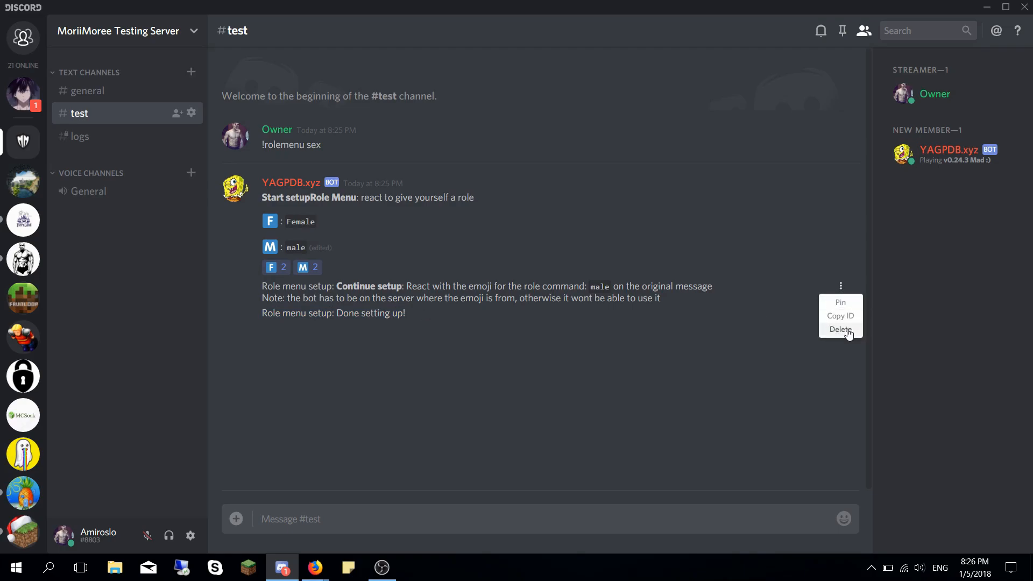
{"action": "left_click", "coordinate": [847, 331]}
{"action": "left_click", "coordinate": [638, 363]}
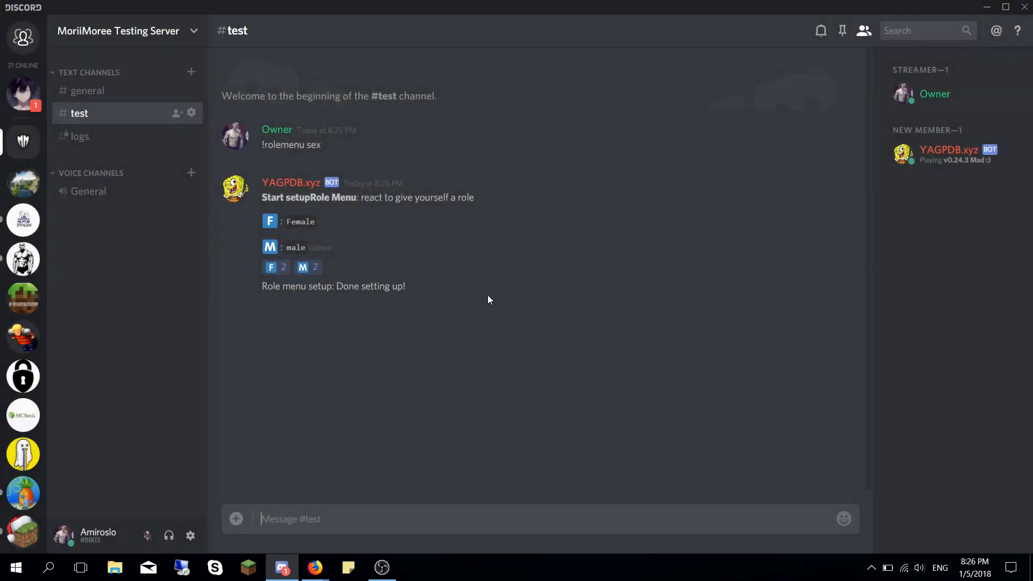
{"action": "left_click", "coordinate": [840, 286]}
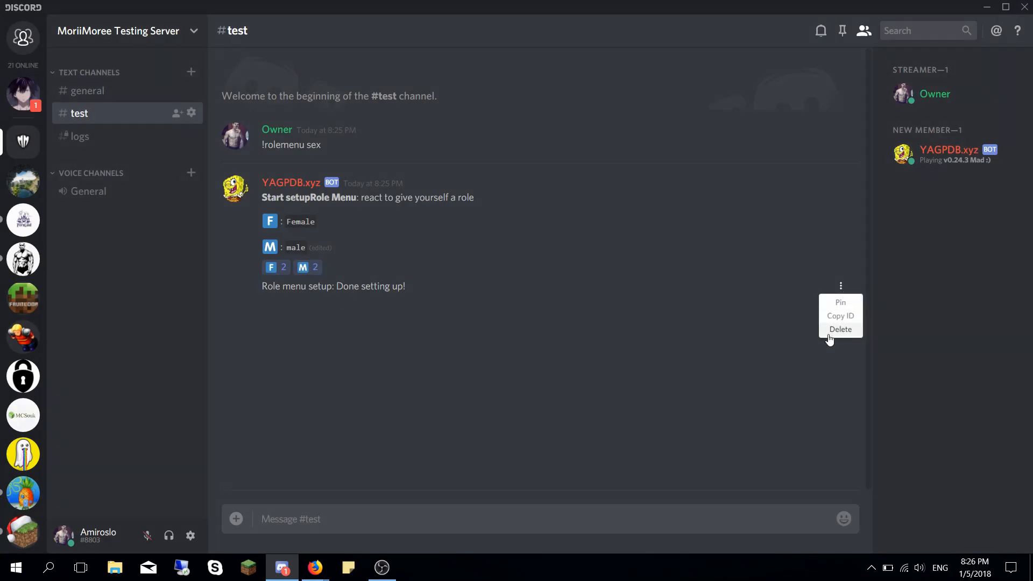
{"action": "left_click", "coordinate": [841, 331]}
{"action": "left_click", "coordinate": [623, 337]}
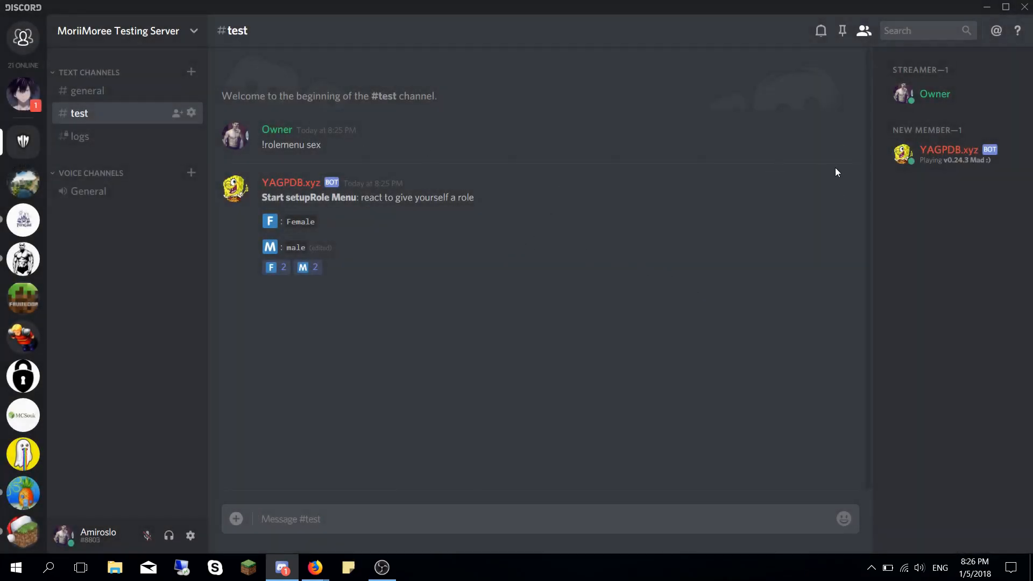
{"action": "left_click", "coordinate": [840, 145]}
{"action": "left_click", "coordinate": [841, 200]}
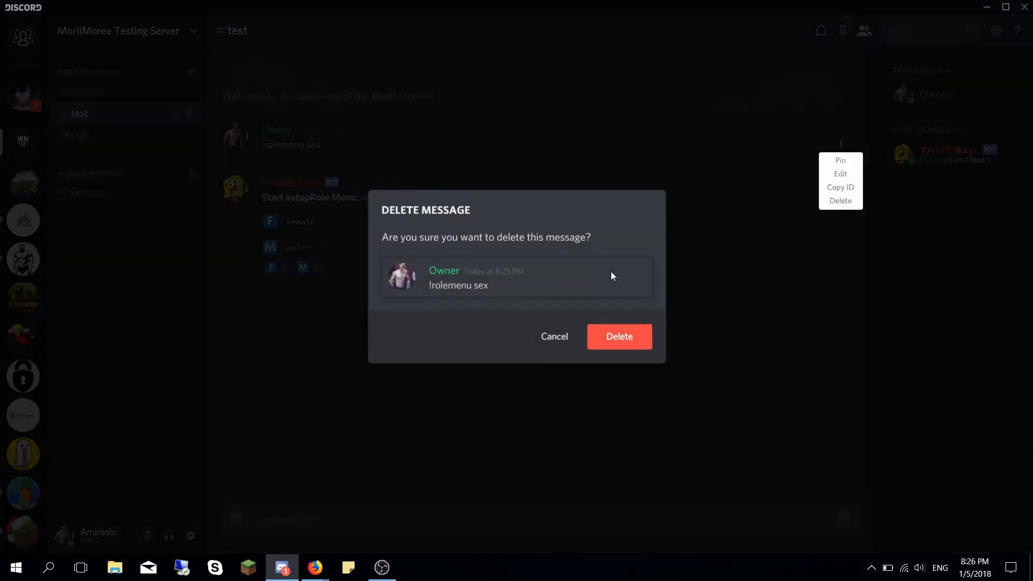
{"action": "left_click", "coordinate": [634, 337]}
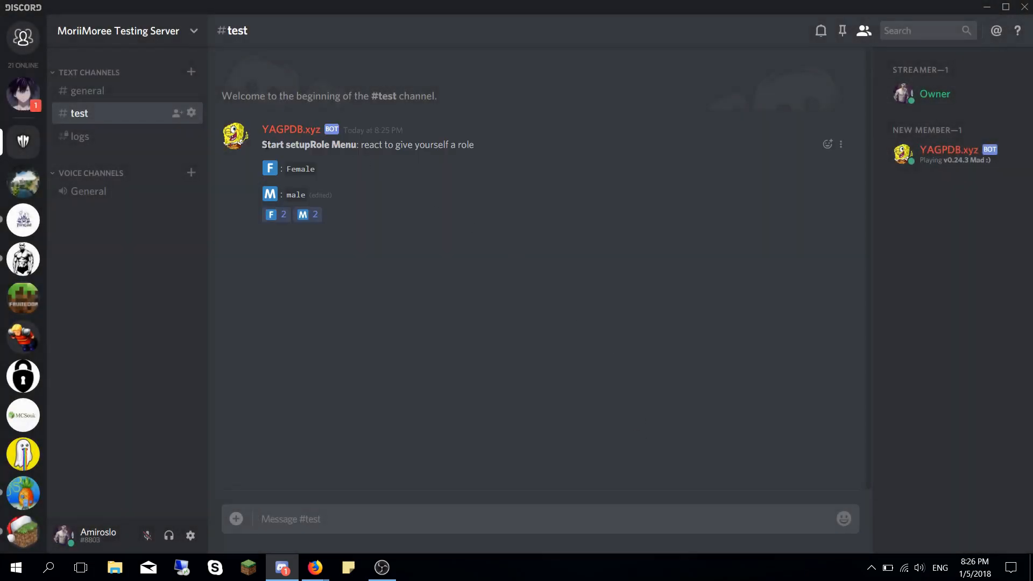
- Withdraw the account's own F and M reactions from the role menu message
{"action": "left_click", "coordinate": [366, 144]}
{"action": "left_click_drag", "start_coordinate": [302, 146], "coordinate": [405, 146]}
{"action": "left_click", "coordinate": [459, 156]}
{"action": "left_click", "coordinate": [922, 95]}
{"action": "left_click", "coordinate": [386, 133]}
{"action": "left_click", "coordinate": [290, 216]}
{"action": "left_click", "coordinate": [301, 218]}
- Remove the female role from the Owner member's profile and close the profile
{"action": "left_click", "coordinate": [952, 102]}
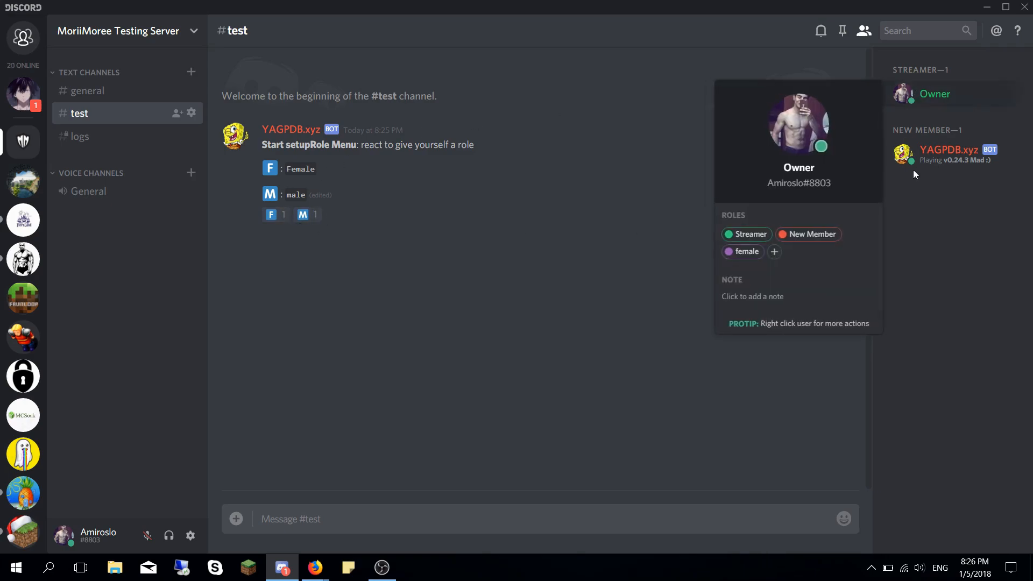
{"action": "left_click", "coordinate": [729, 251]}
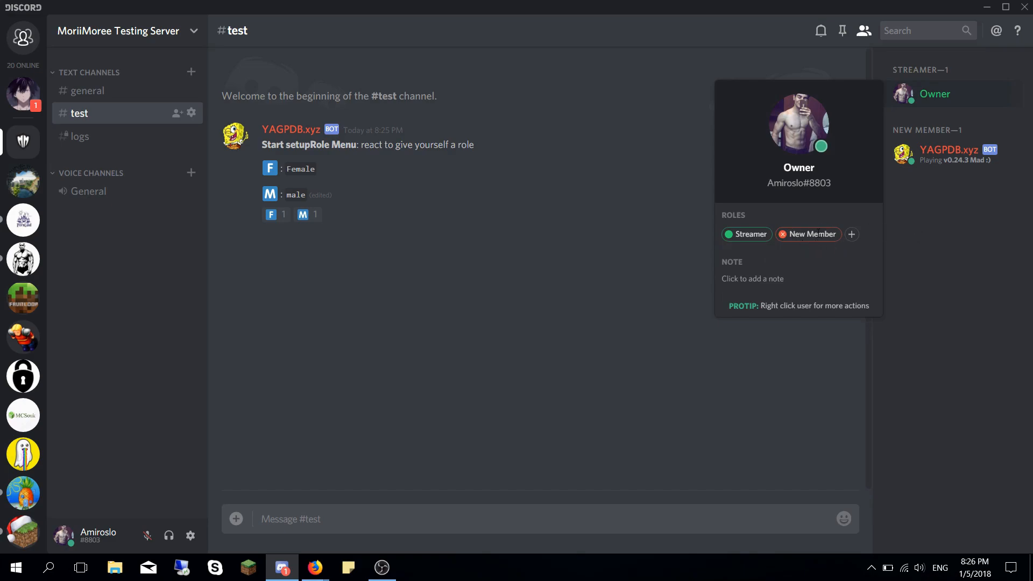
{"action": "left_click", "coordinate": [350, 415]}
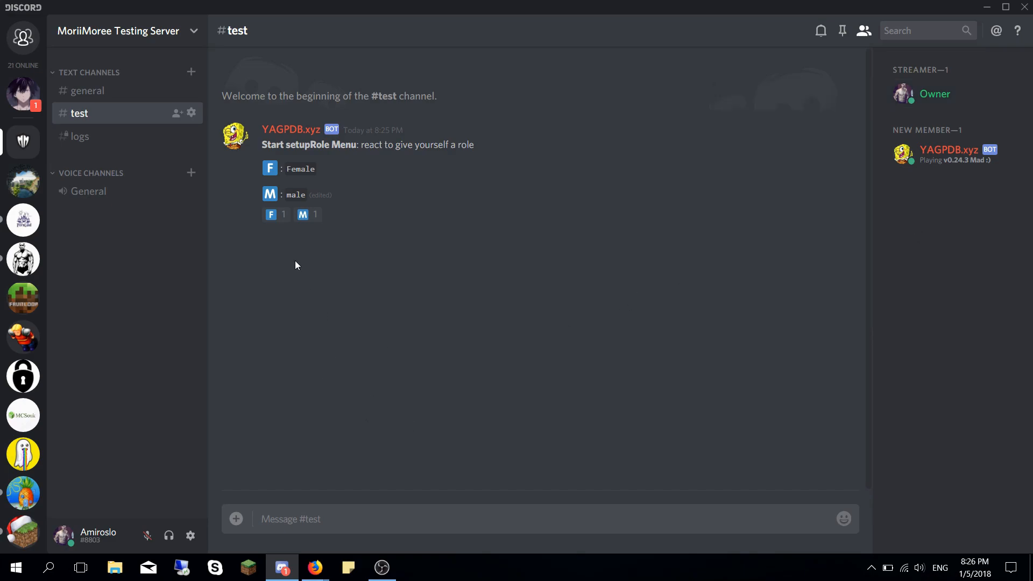
- React to the role menu with the M emoji and check the bot's direct message and the Owner member's roles
{"action": "left_click", "coordinate": [302, 215]}
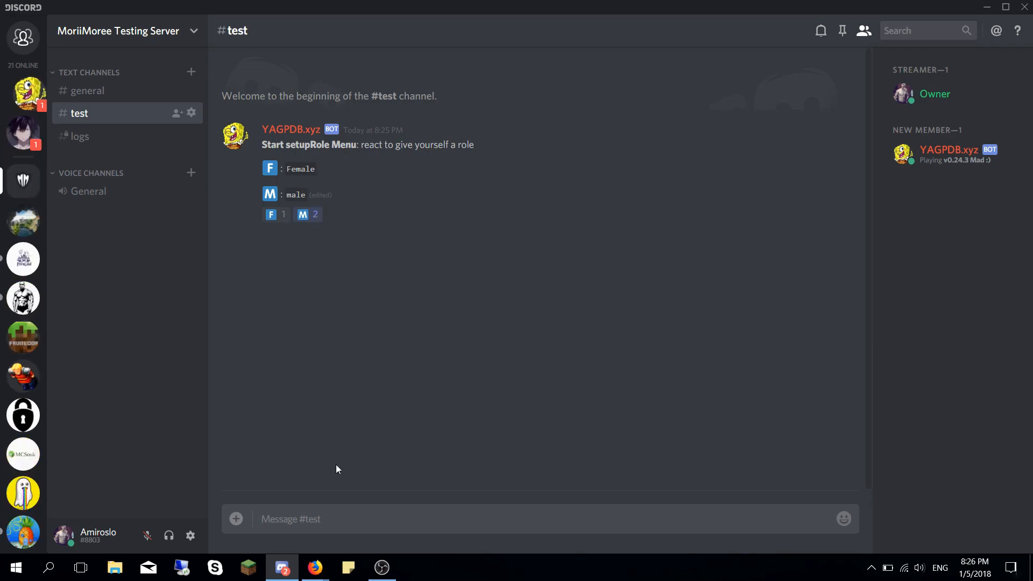
{"action": "left_click", "coordinate": [23, 93]}
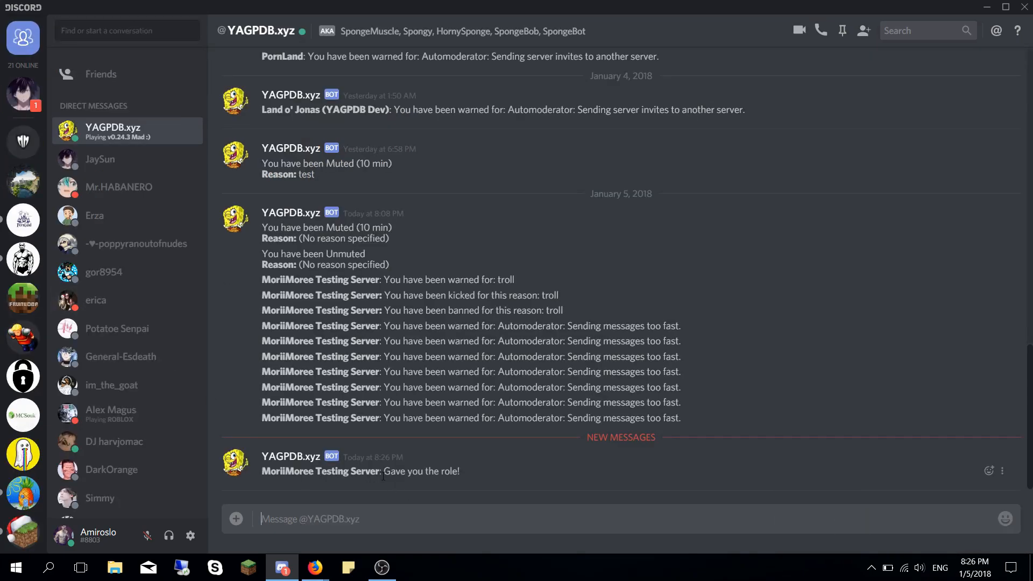
{"action": "left_click_drag", "start_coordinate": [471, 482], "coordinate": [285, 473]}
{"action": "left_click", "coordinate": [23, 141]}
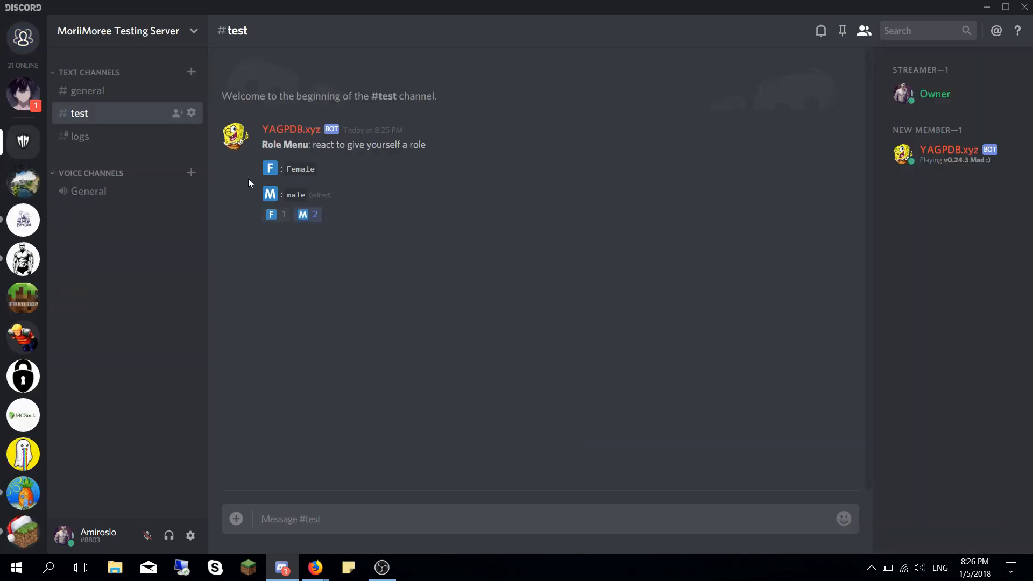
{"action": "left_click", "coordinate": [913, 104]}
{"action": "left_click", "coordinate": [358, 275]}
- Add the F reaction to the role menu and check the bot's reply and the Owner profile for the female role
{"action": "left_click", "coordinate": [279, 214]}
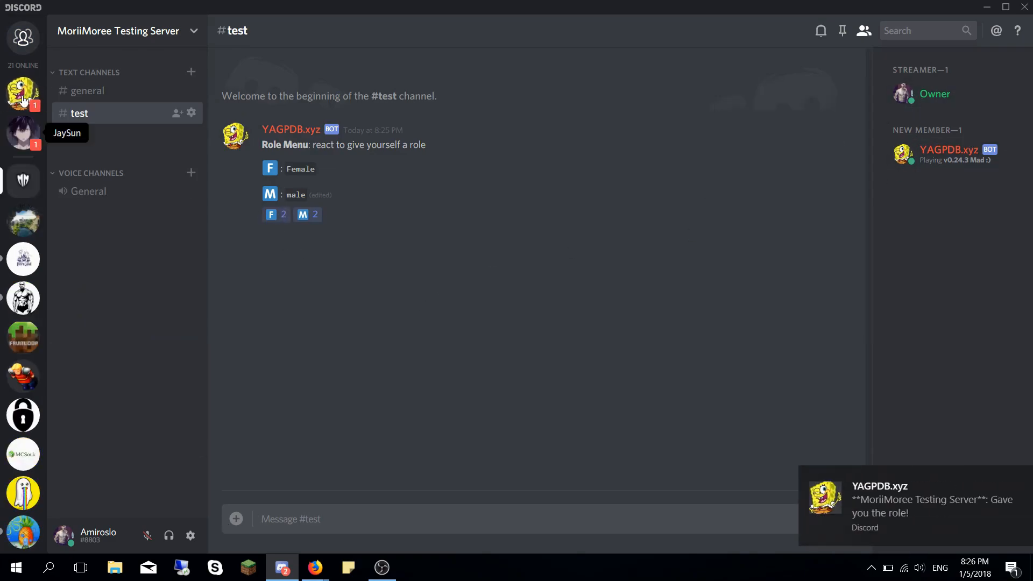
{"action": "left_click", "coordinate": [22, 93]}
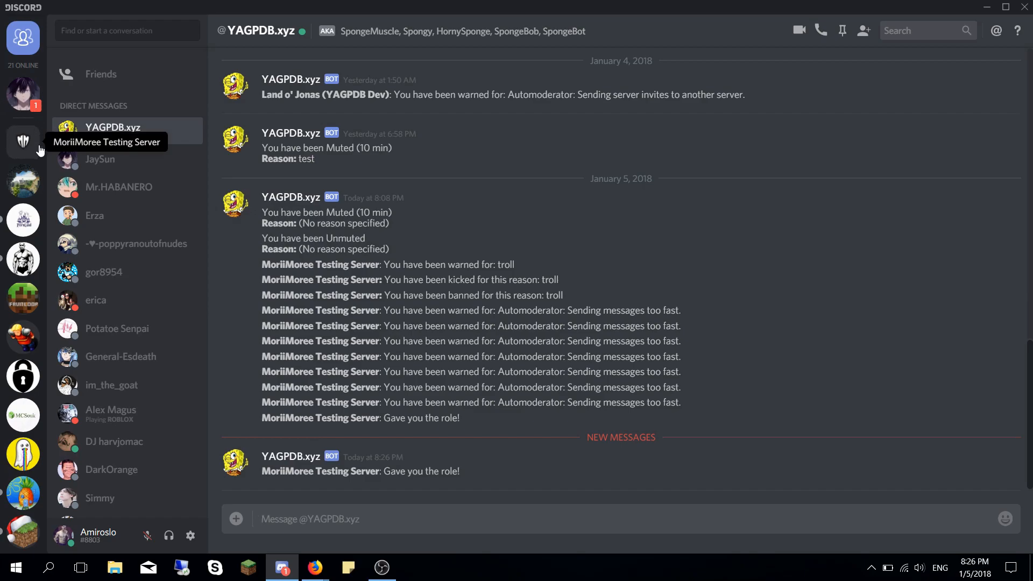
{"action": "left_click", "coordinate": [22, 141]}
{"action": "left_click", "coordinate": [935, 94]}
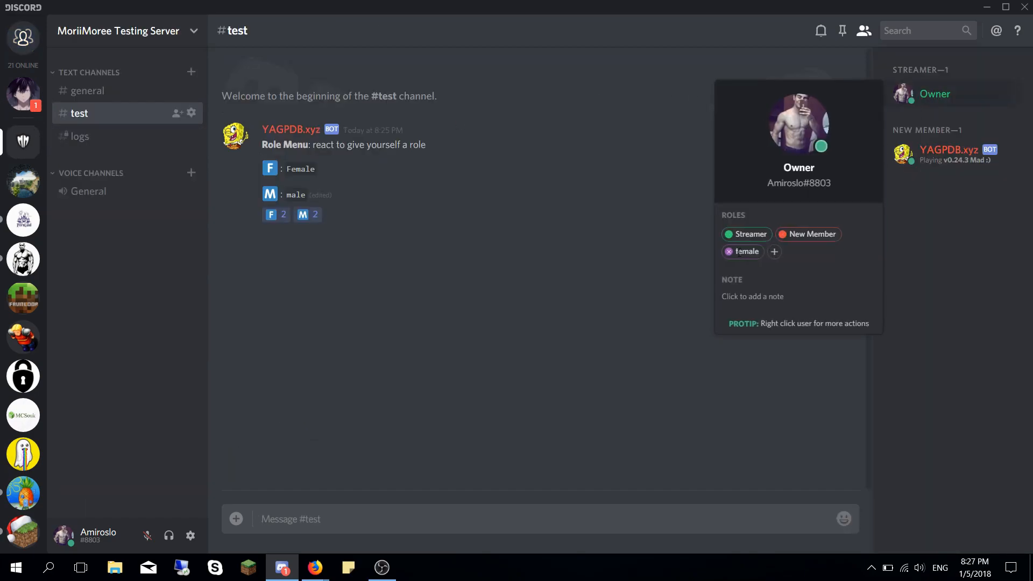
{"action": "left_click", "coordinate": [453, 259]}
- Withdraw the F reaction, renew the M reaction on the role menu, and recheck the Owner member's roles
{"action": "left_click", "coordinate": [286, 216]}
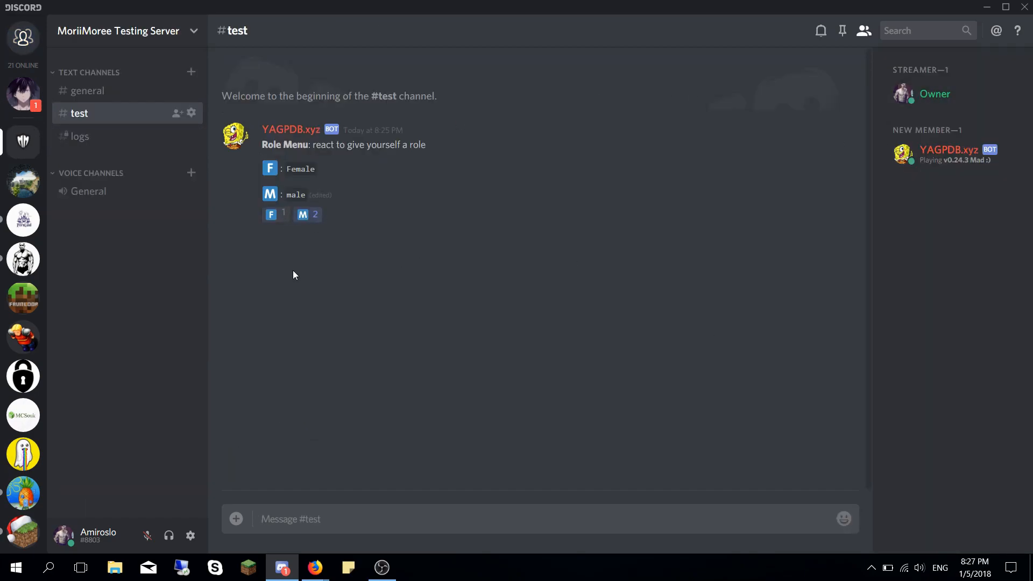
{"action": "left_click", "coordinate": [302, 217]}
{"action": "left_click", "coordinate": [303, 218]}
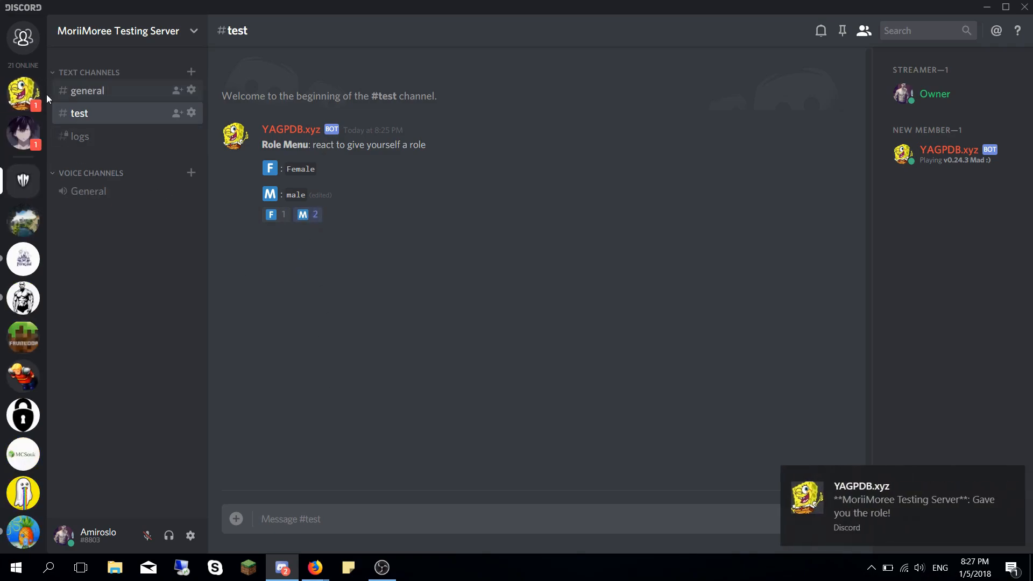
{"action": "left_click", "coordinate": [23, 92]}
{"action": "left_click", "coordinate": [23, 141]}
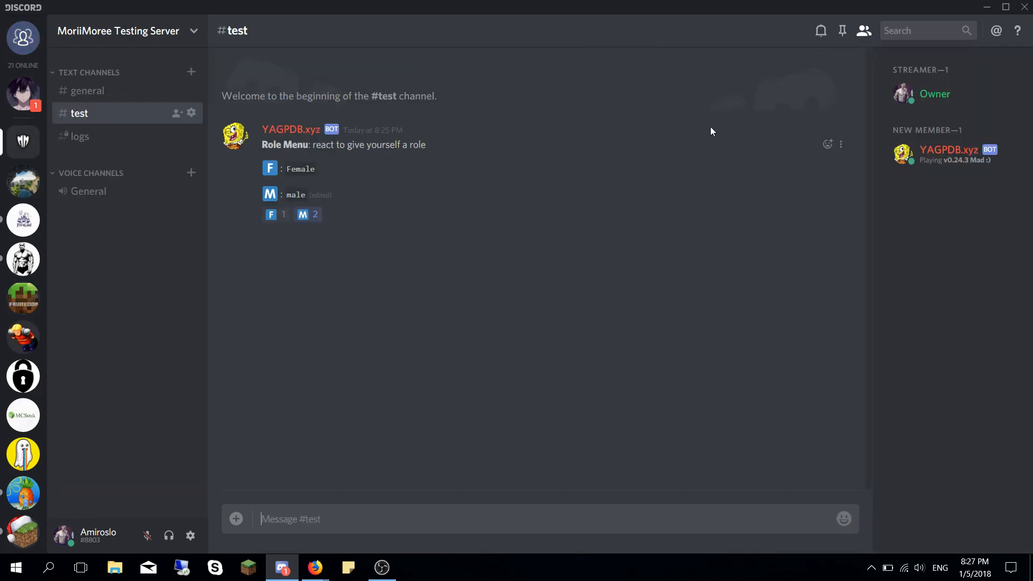
{"action": "left_click", "coordinate": [936, 95]}
{"action": "left_click", "coordinate": [596, 317]}
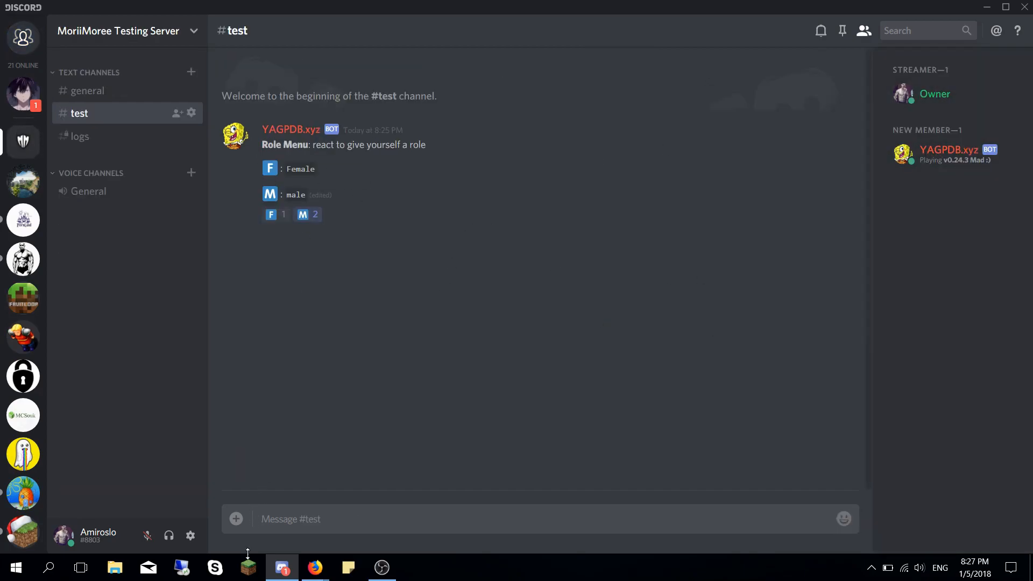
- Create a new server role named Straight in the server settings and save it
{"action": "left_click", "coordinate": [135, 39]}
{"action": "left_click", "coordinate": [143, 104]}
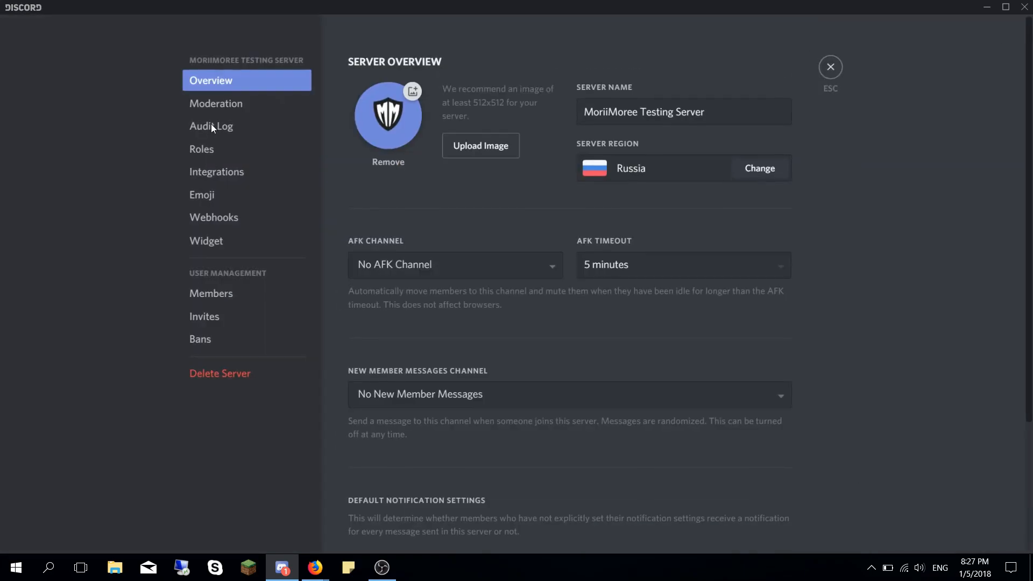
{"action": "left_click", "coordinate": [232, 149]}
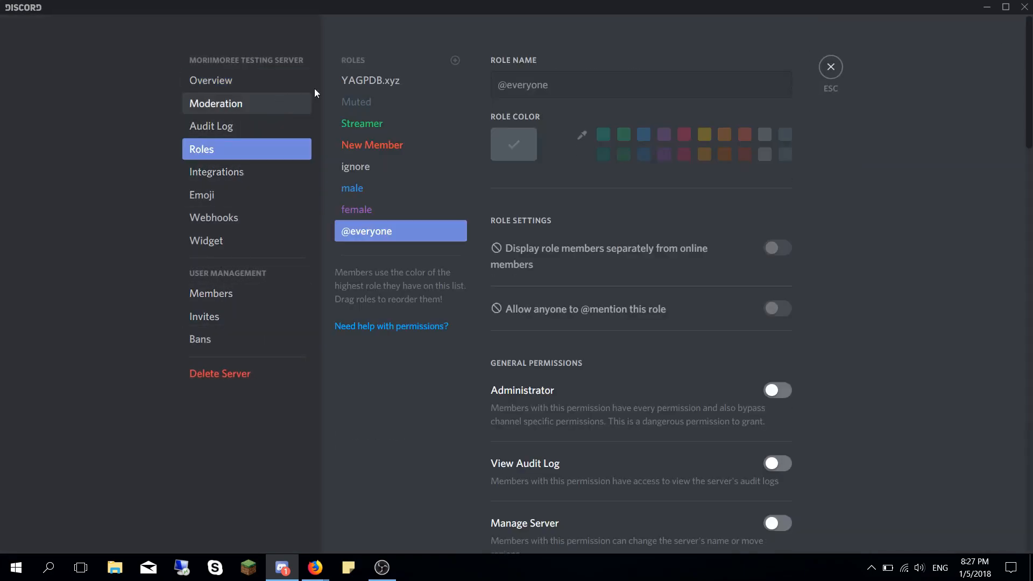
{"action": "left_click", "coordinate": [455, 60]}
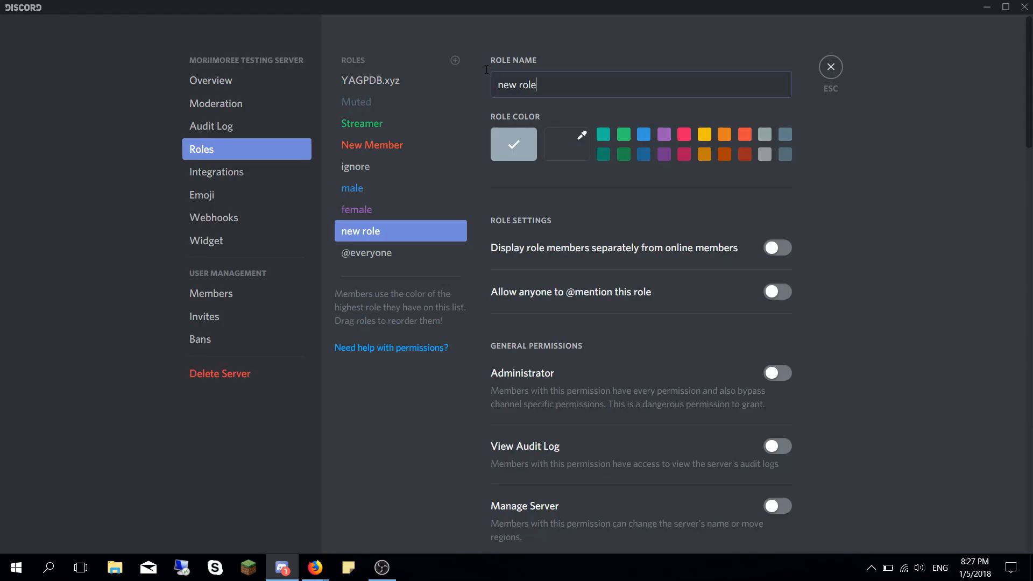
{"action": "type", "text": "Straight"}
{"action": "left_click", "coordinate": [758, 523]}
- Create two more server roles named Bi and Gay, saving each one
{"action": "left_click", "coordinate": [456, 60]}
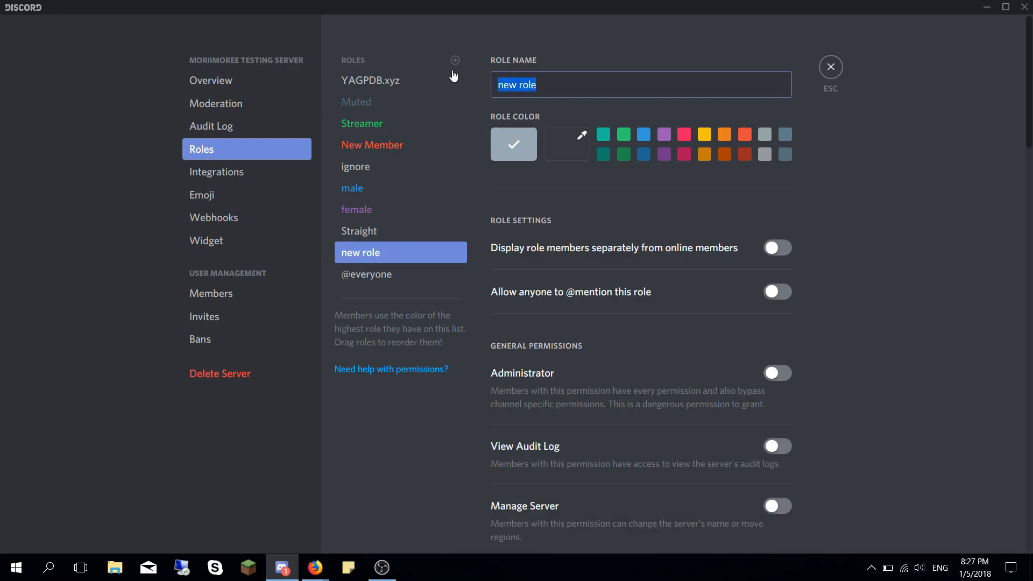
{"action": "type", "text": "Bi"}
{"action": "left_click", "coordinate": [760, 524]}
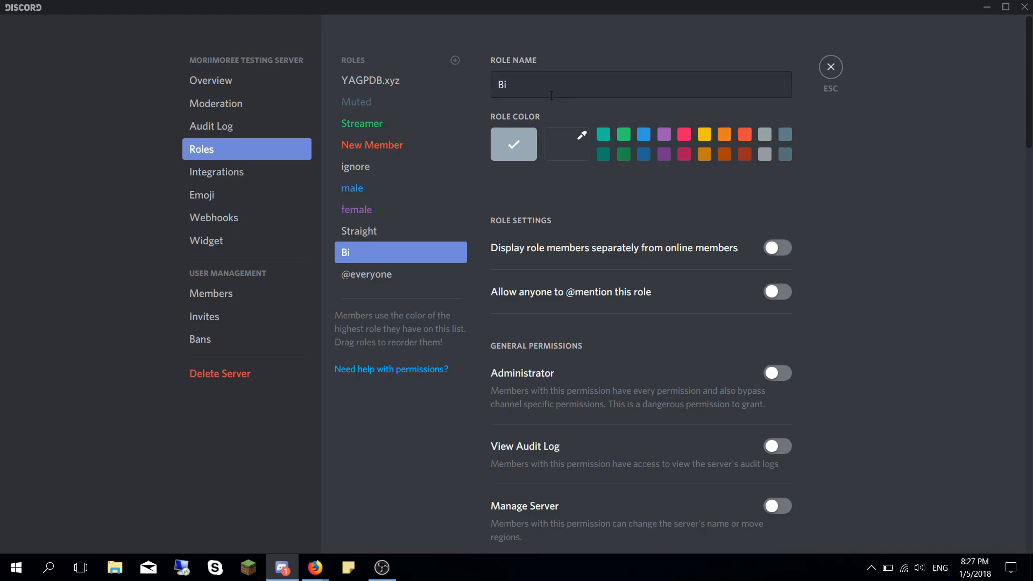
{"action": "left_click", "coordinate": [455, 60]}
{"action": "type", "text": "Gay"}
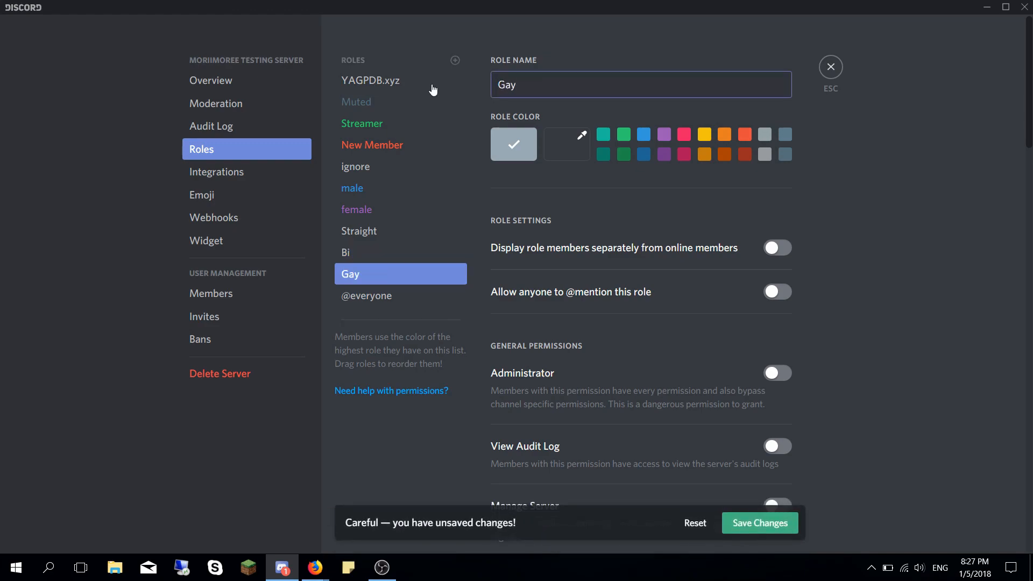
{"action": "left_click", "coordinate": [746, 524]}
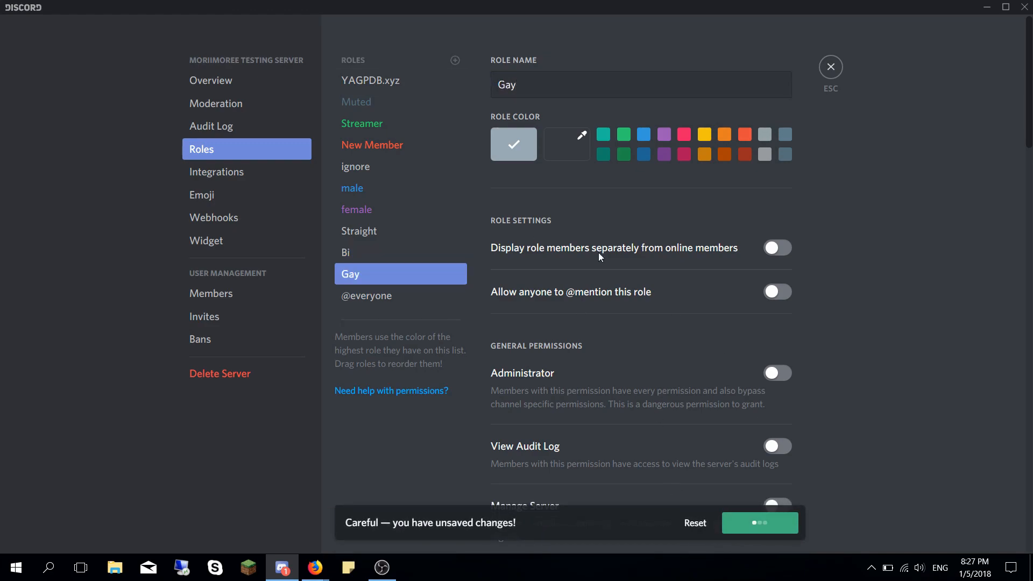
{"action": "left_click", "coordinate": [380, 253]}
{"action": "left_click", "coordinate": [382, 275]}
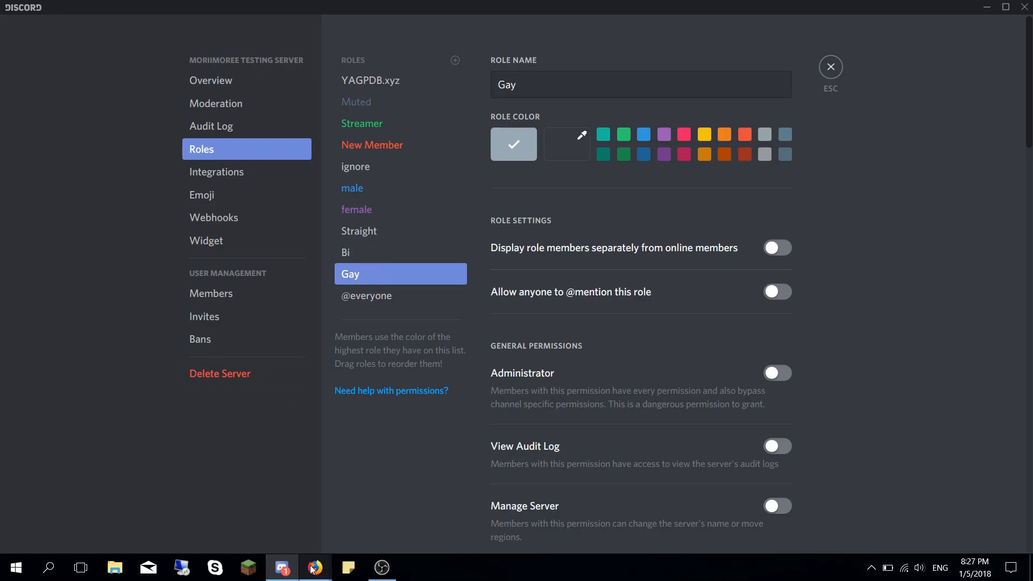
- Switch to Firefox, close the role commands documentation tab and reload the YAGPDB Role Commands page
{"action": "mouse_move", "coordinate": [316, 567]}
{"action": "left_click", "coordinate": [404, 547]}
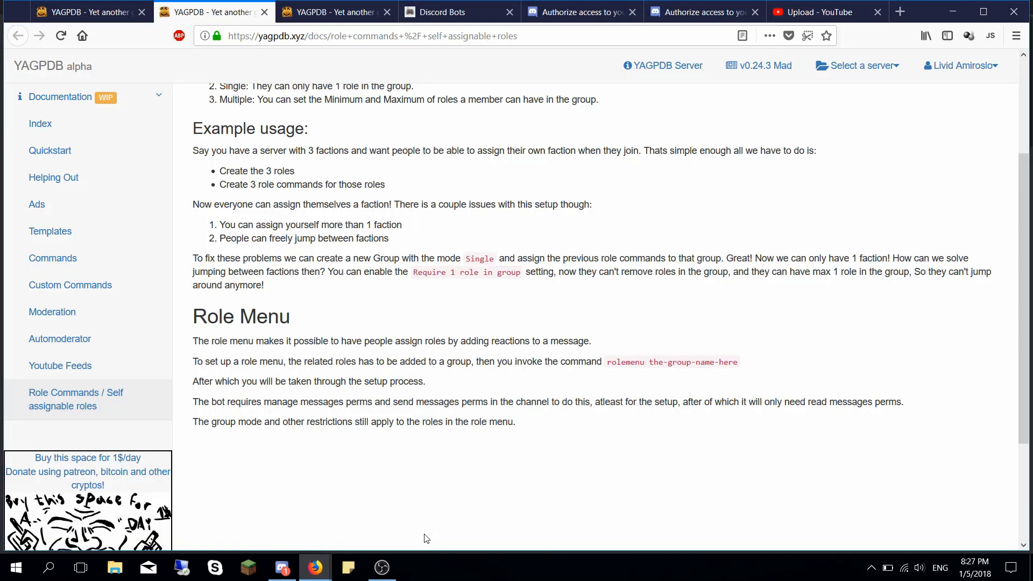
{"action": "left_click", "coordinate": [264, 12]}
{"action": "scroll", "coordinate": [484, 322], "scroll_direction": "down", "scroll_amount": 2}
{"action": "key", "text": "F5"}
{"action": "left_click", "coordinate": [476, 303]}
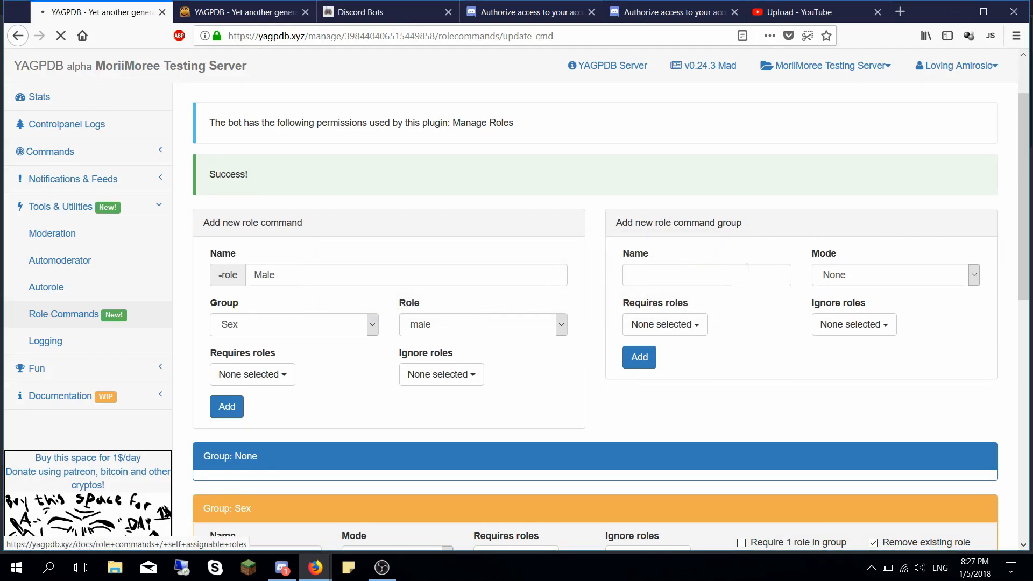
- Add a role command group named Gender in Single mode that removes the existing role when another is assigned
{"action": "left_click", "coordinate": [724, 282]}
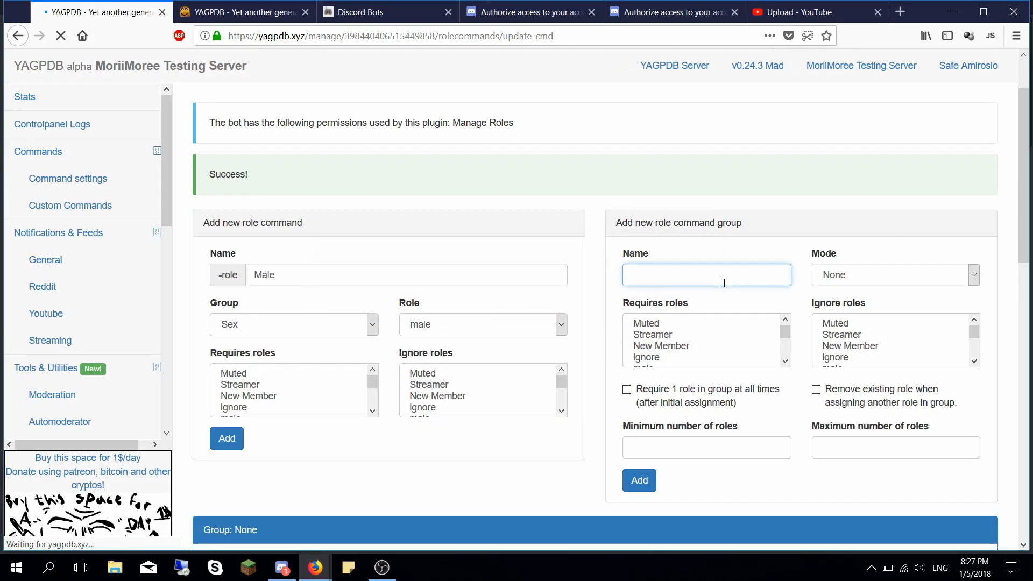
{"action": "type", "text": "Ge"}
{"action": "left_click", "coordinate": [683, 293]}
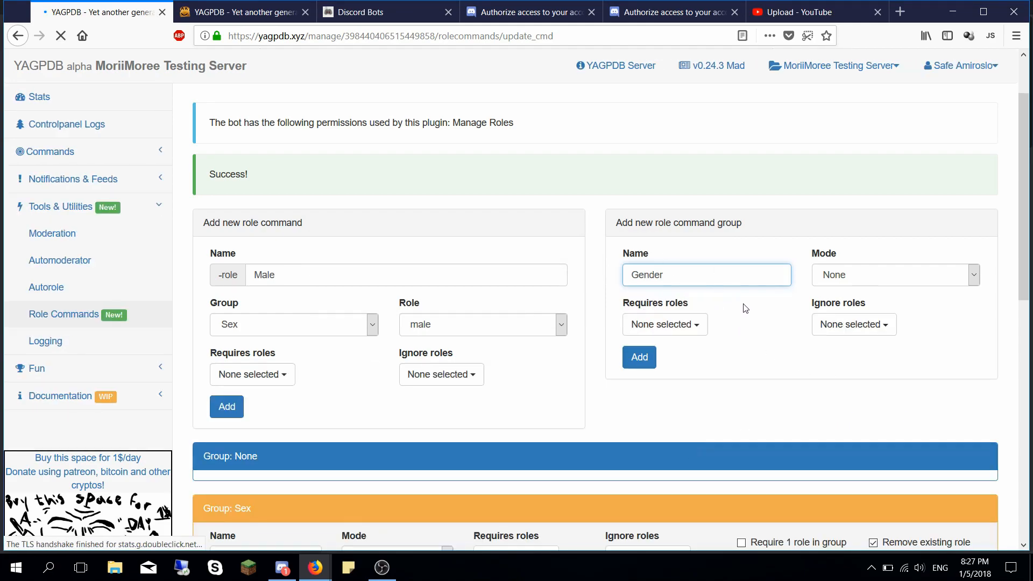
{"action": "left_click", "coordinate": [909, 285]}
{"action": "left_click", "coordinate": [856, 309]}
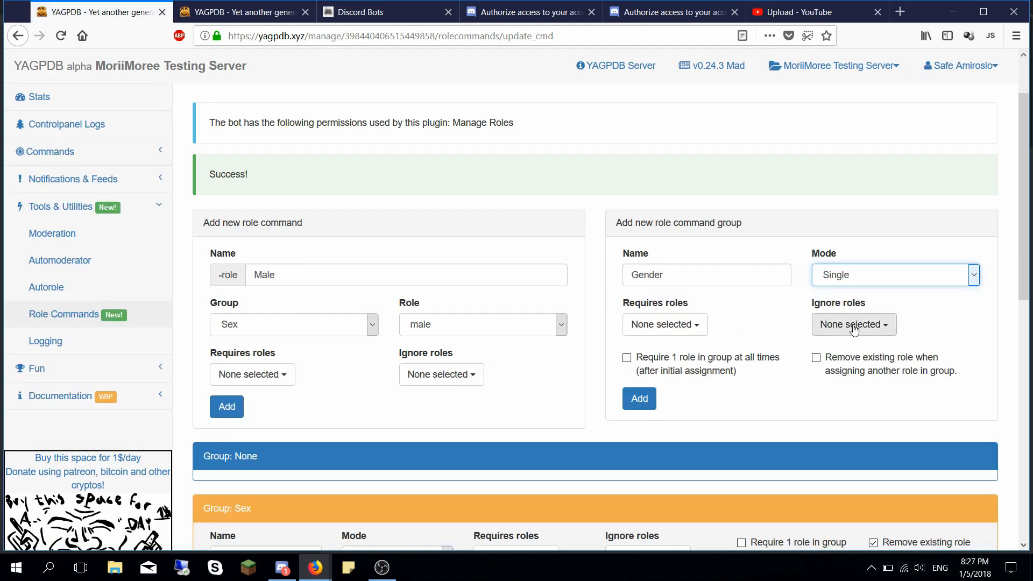
{"action": "left_click", "coordinate": [834, 367]}
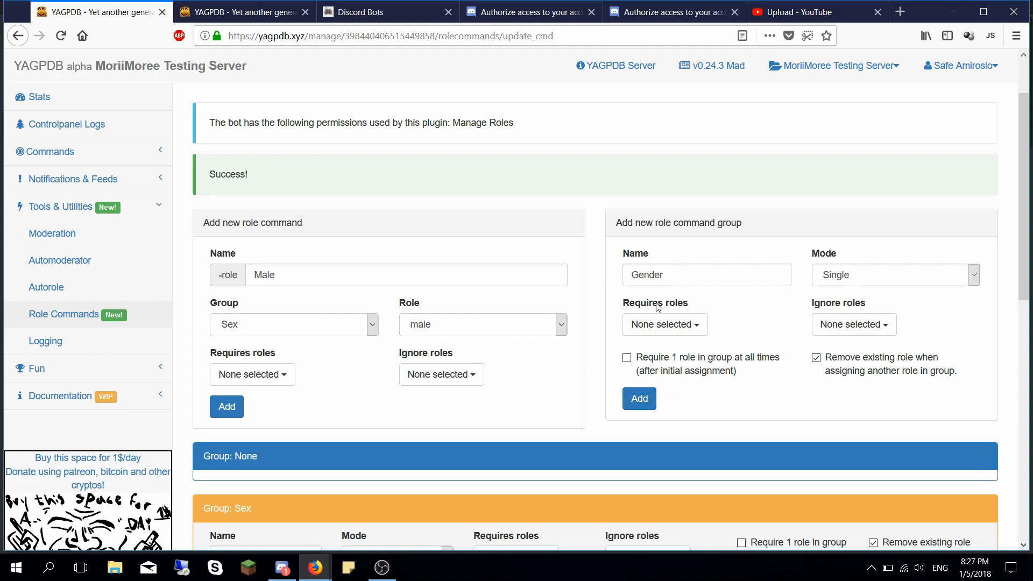
{"action": "left_click", "coordinate": [650, 399]}
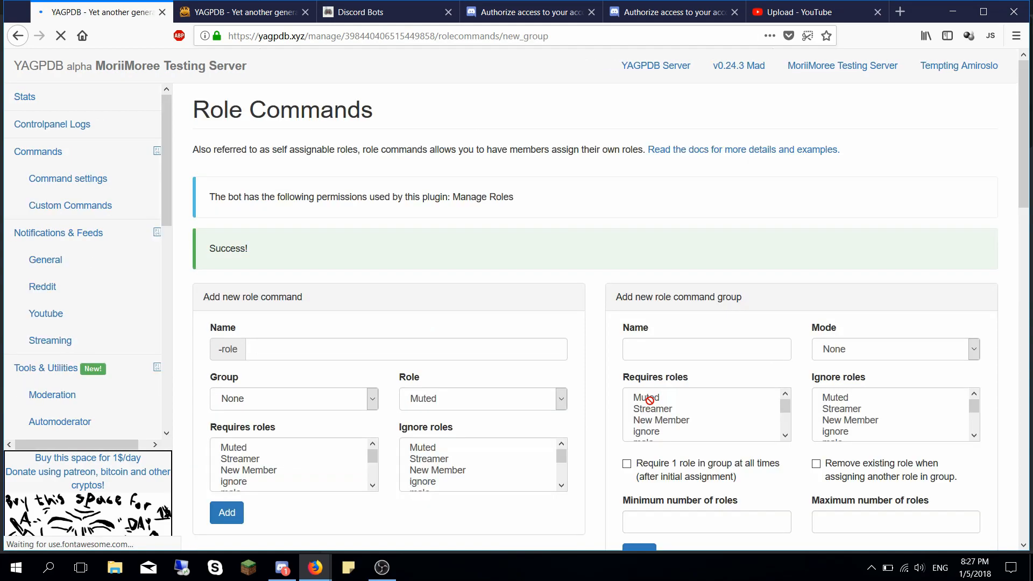
- Fill in a new role command named Straight with the Straight role and the Gender group
{"action": "left_click", "coordinate": [369, 273]}
{"action": "type", "text": "Straight"}
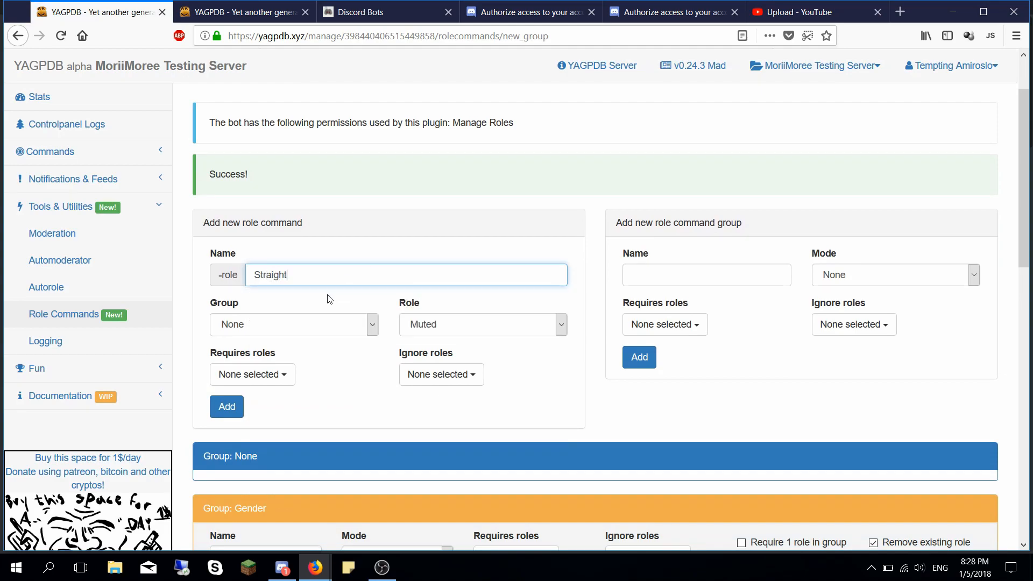
{"action": "left_click", "coordinate": [441, 323]}
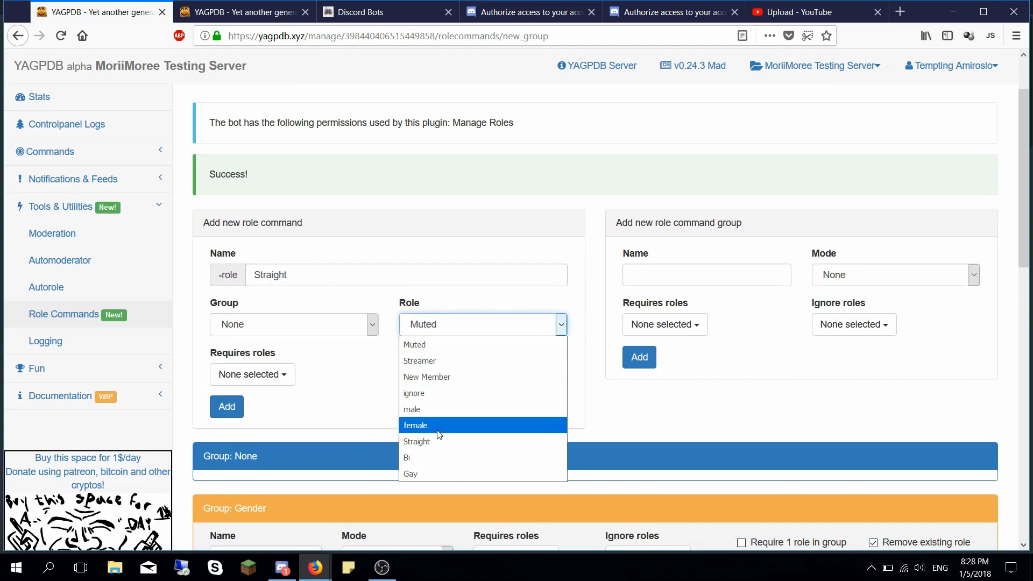
{"action": "left_click", "coordinate": [437, 450]}
{"action": "left_click", "coordinate": [272, 328]}
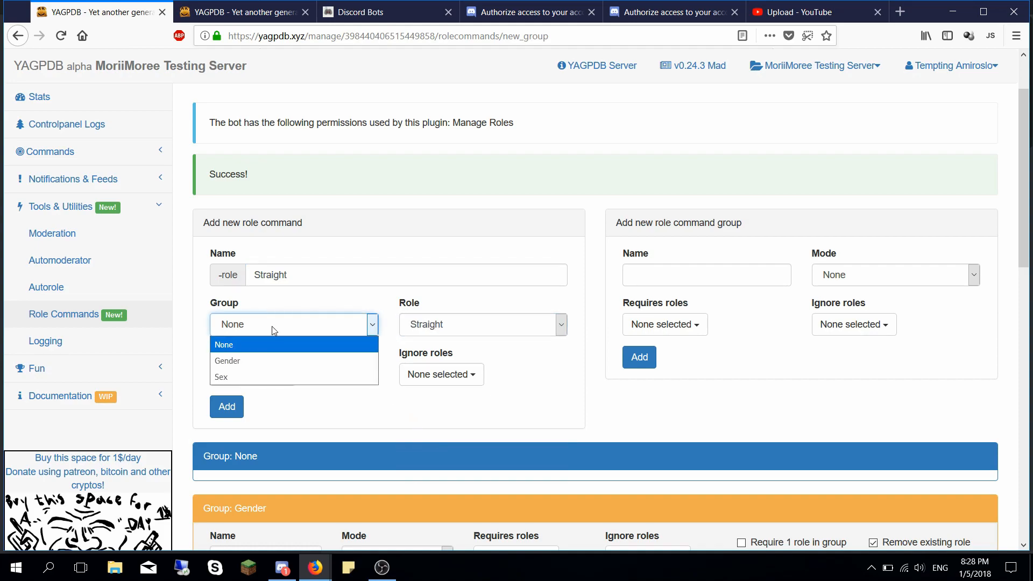
{"action": "left_click", "coordinate": [265, 357]}
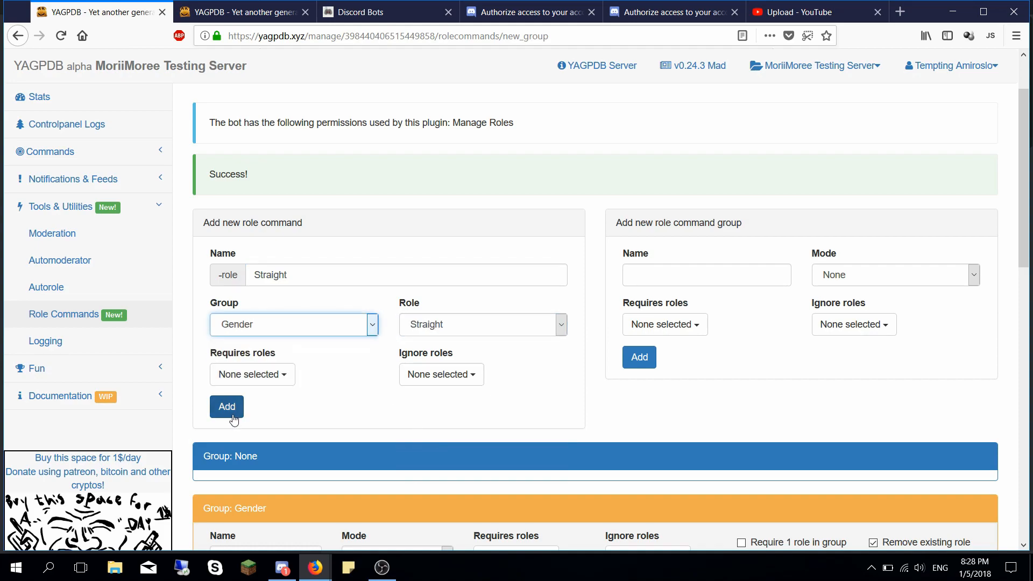
{"action": "left_click", "coordinate": [241, 377]}
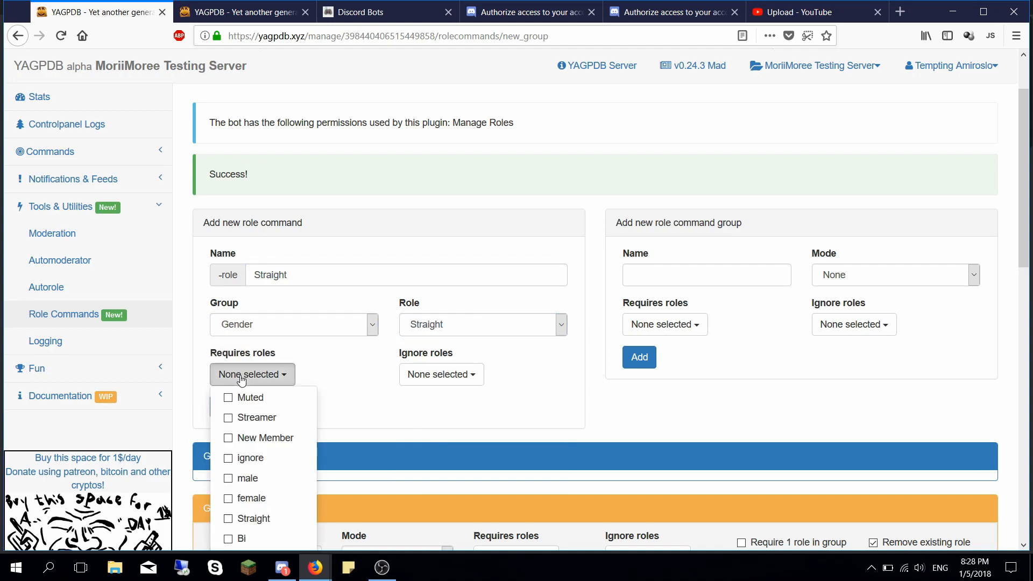
{"action": "left_click", "coordinate": [263, 478]}
{"action": "left_click", "coordinate": [263, 495]}
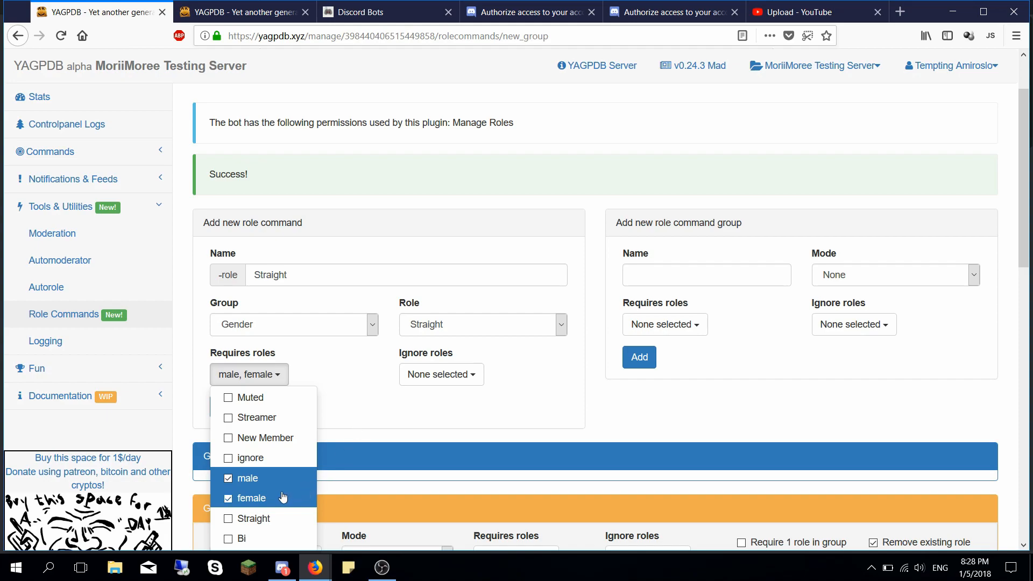
{"action": "left_click", "coordinate": [268, 478]}
{"action": "left_click", "coordinate": [272, 499]}
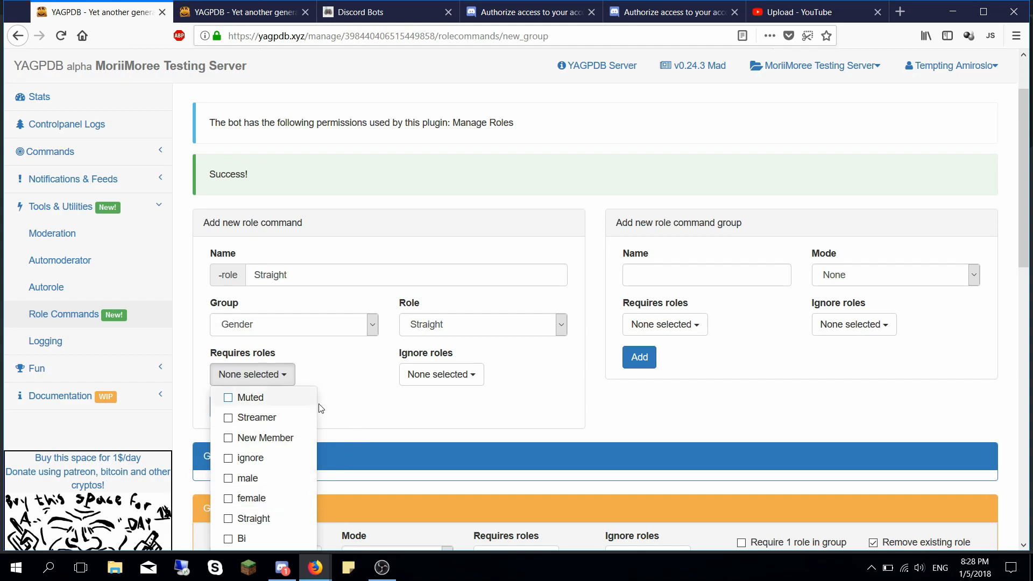
{"action": "left_click", "coordinate": [269, 374]}
- Add the Straight role command with no required roles
{"action": "left_click", "coordinate": [233, 406]}
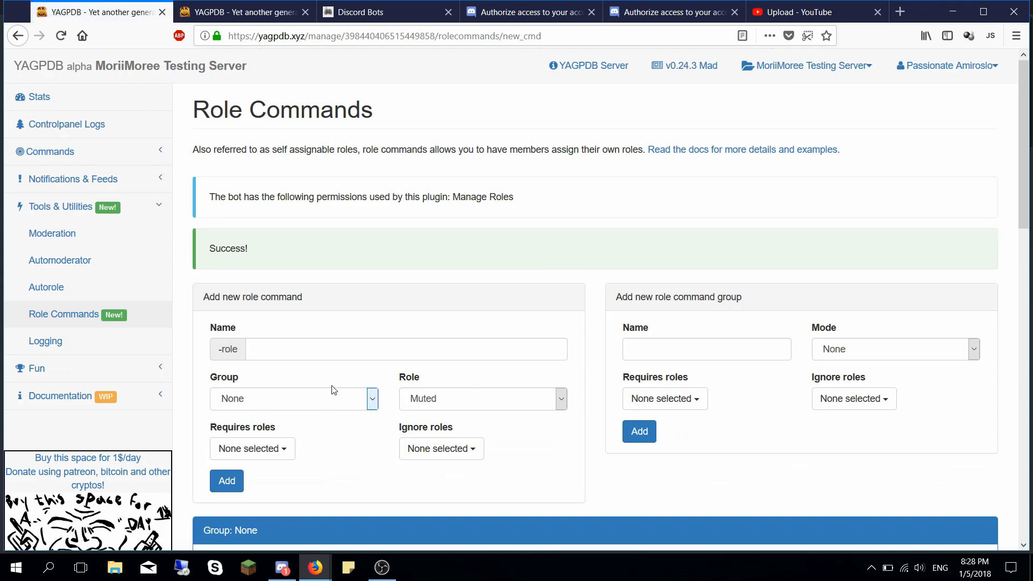
- Add a role command named Bi that assigns the Bi role within the Gender group
{"action": "left_click", "coordinate": [327, 347]}
{"action": "type", "text": "Bi"}
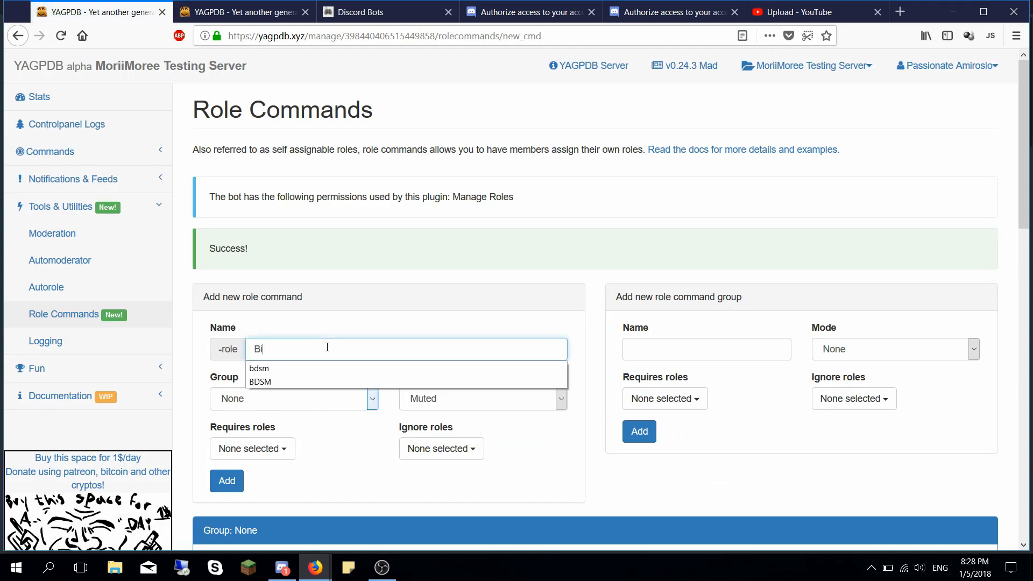
{"action": "left_click", "coordinate": [468, 399]}
{"action": "left_click", "coordinate": [434, 364]}
{"action": "left_click", "coordinate": [325, 399]}
{"action": "left_click", "coordinate": [231, 433]}
{"action": "left_click", "coordinate": [226, 481]}
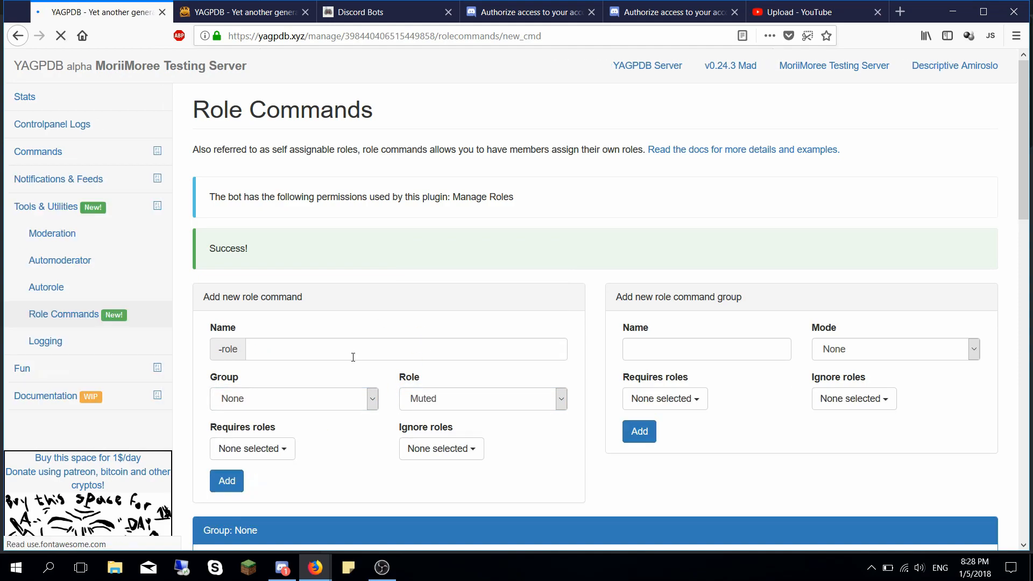
- Add a role command named Gay that assigns the Gay role within the Gender group
{"action": "left_click", "coordinate": [353, 356]}
{"action": "type", "text": "Gay"}
{"action": "left_click", "coordinate": [428, 398]}
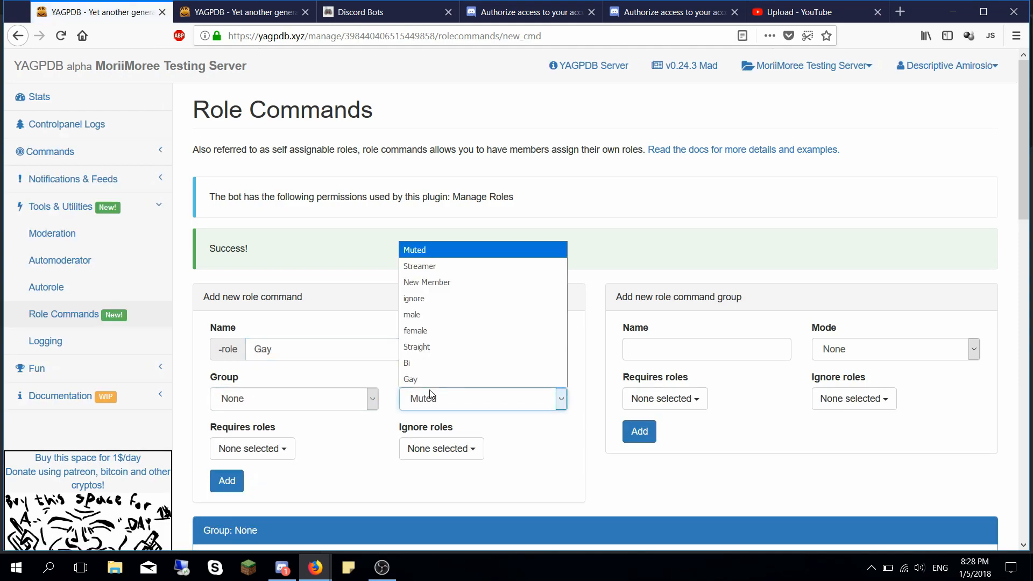
{"action": "left_click", "coordinate": [430, 376]}
{"action": "left_click", "coordinate": [286, 403]}
{"action": "left_click", "coordinate": [227, 435]}
{"action": "left_click", "coordinate": [227, 481]}
{"action": "scroll", "coordinate": [387, 338], "scroll_direction": "down", "scroll_amount": 12}
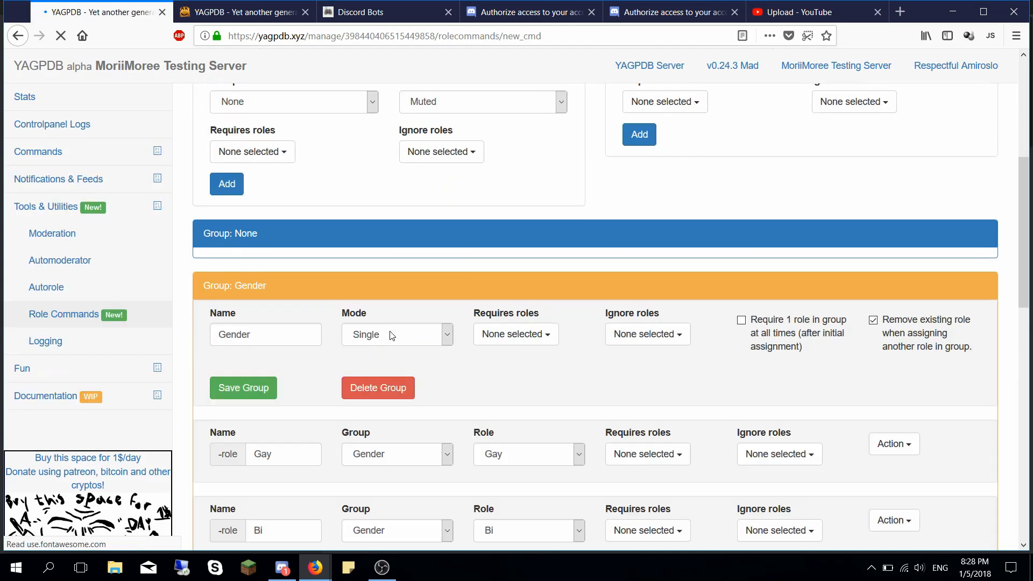
{"action": "scroll", "coordinate": [336, 337], "scroll_direction": "up", "scroll_amount": 8}
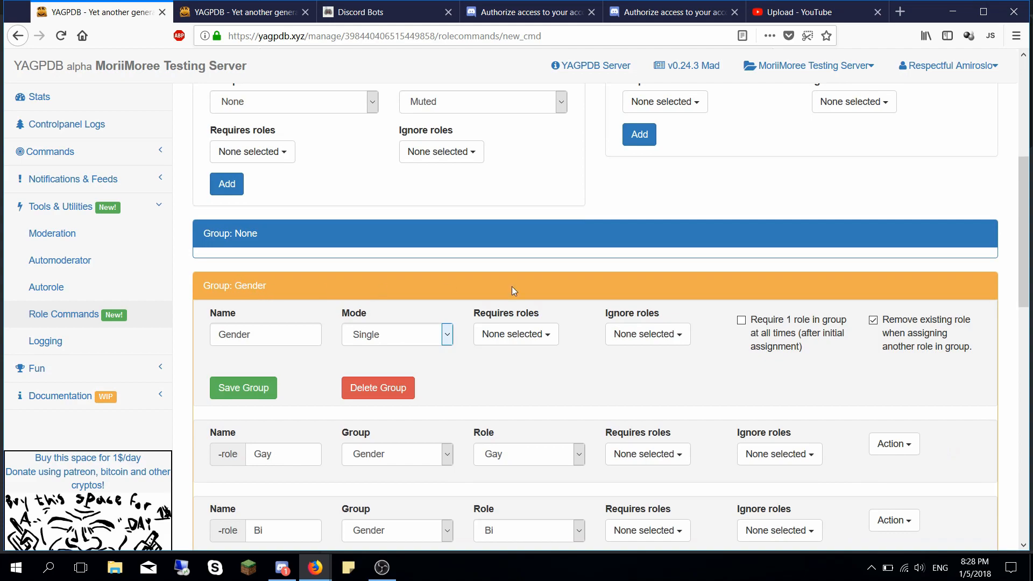
{"action": "scroll", "coordinate": [538, 290], "scroll_direction": "down", "scroll_amount": 8}
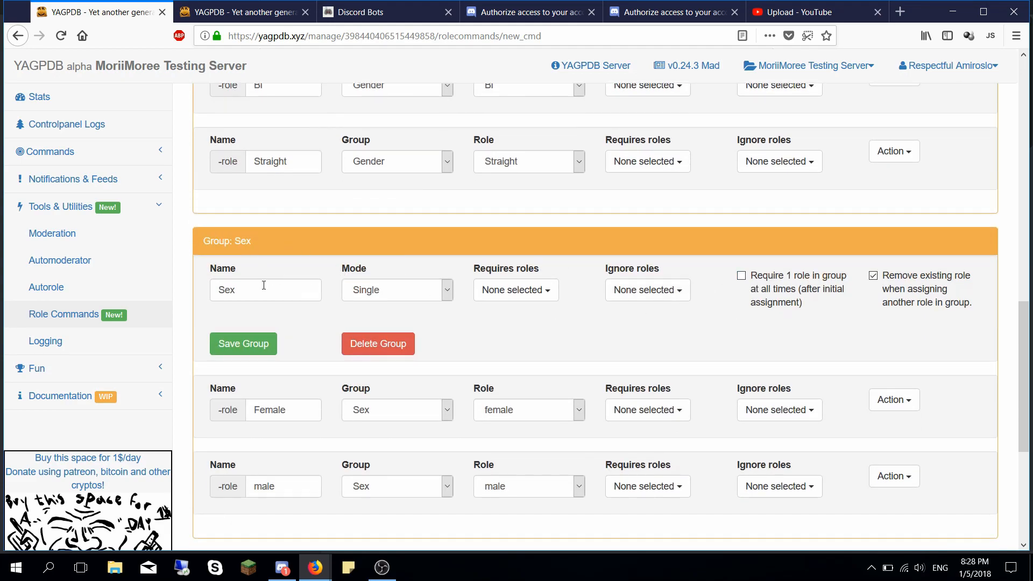
{"action": "left_click", "coordinate": [652, 295]}
- Switch to Discord, leave the server settings and send "!role straight" in the general channel
{"action": "left_click", "coordinate": [283, 569]}
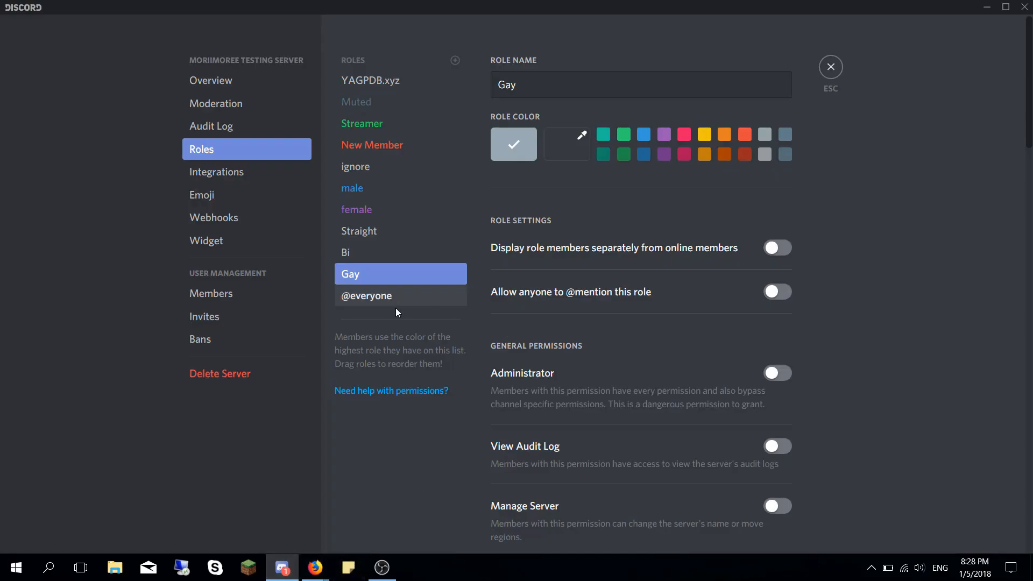
{"action": "key", "text": "Escape"}
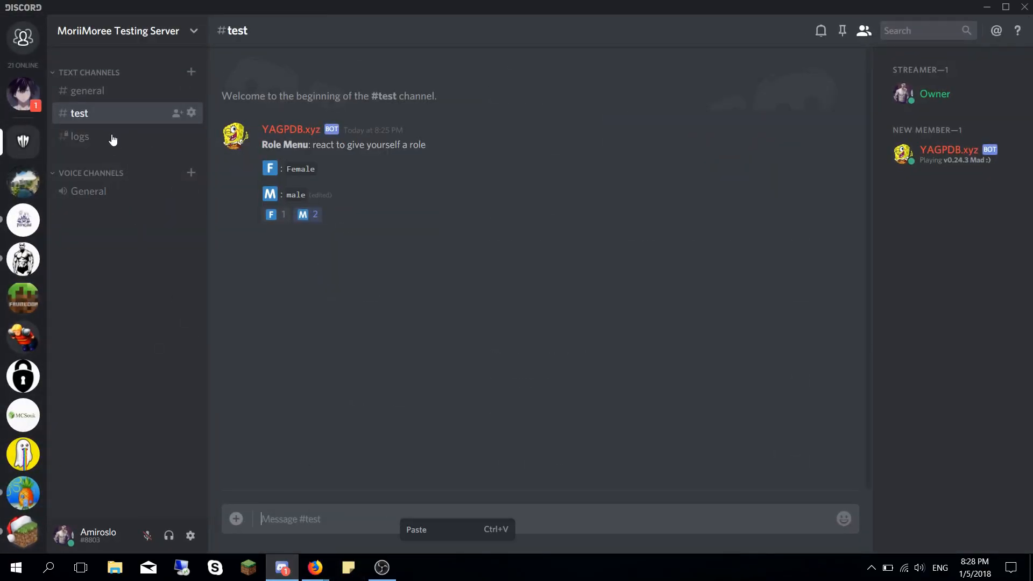
{"action": "left_click", "coordinate": [112, 136]}
{"action": "left_click", "coordinate": [112, 92]}
{"action": "type", "text": "!rol"}
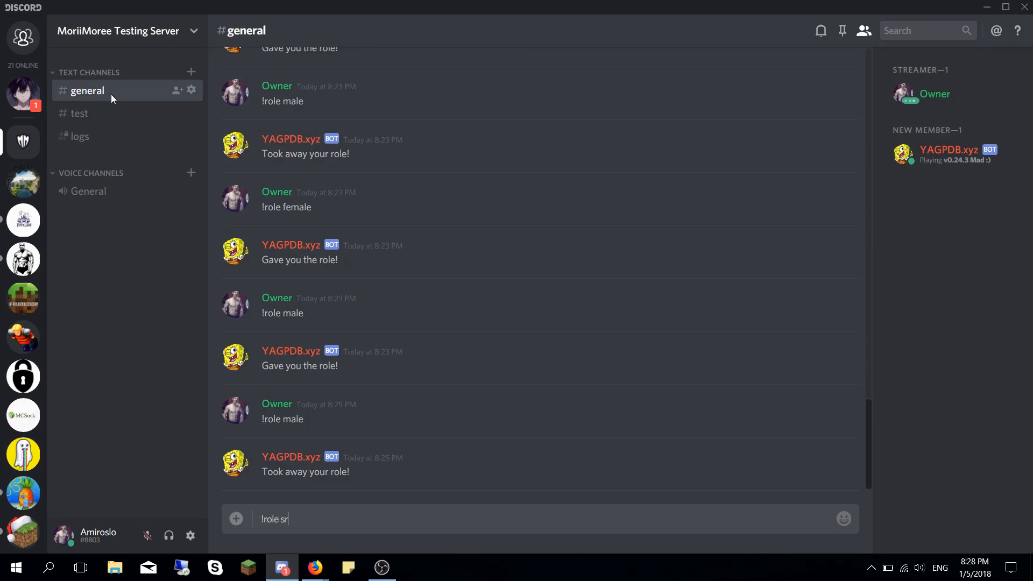
{"action": "type", "text": "e straight"}
{"action": "key", "text": "Return"}
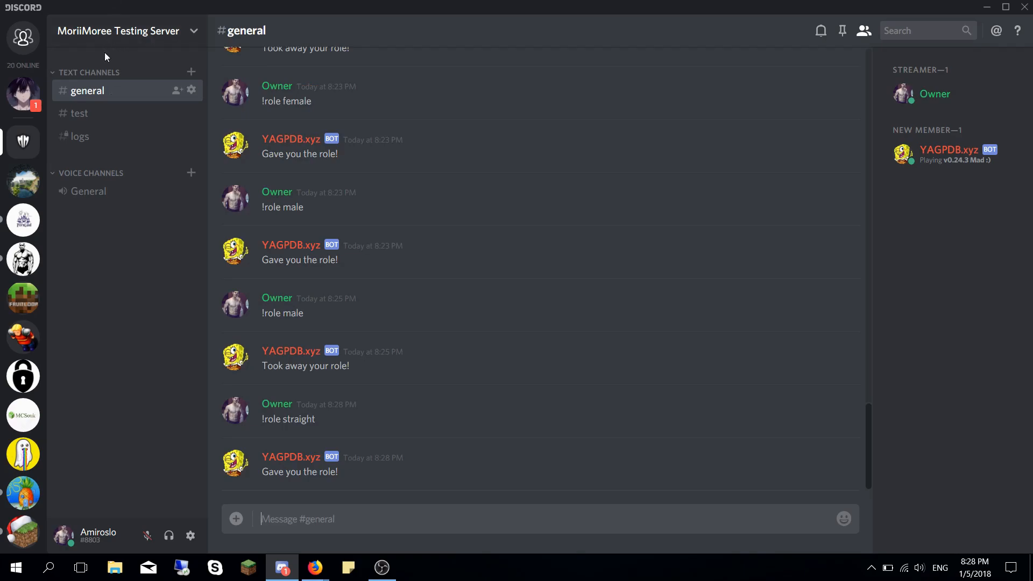
- Start a reaction role menu for the Gender group by sending "!rolemenu gender" in the test channel
{"action": "left_click", "coordinate": [103, 121]}
{"action": "type", "text": "!ro"}
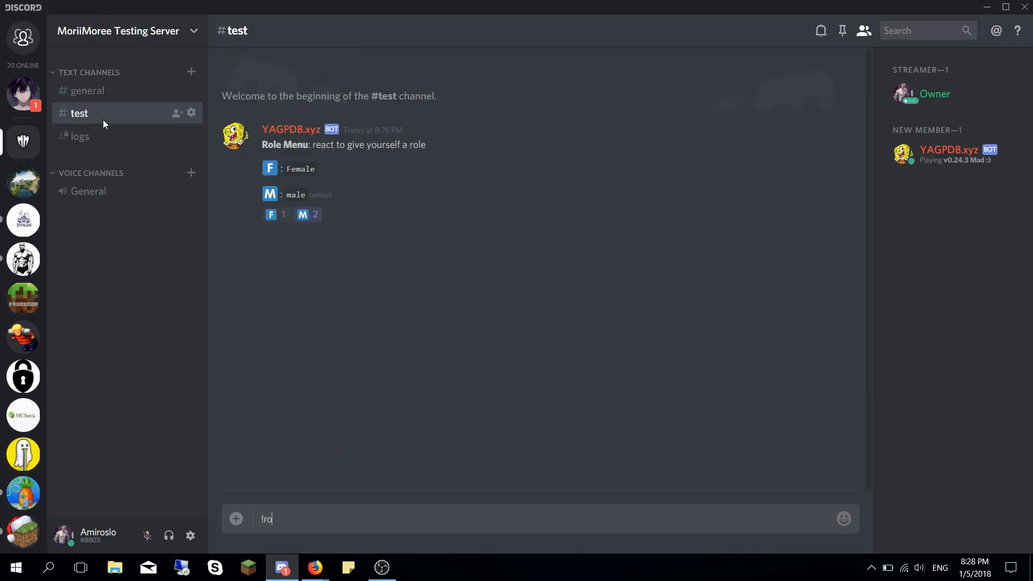
{"action": "type", "text": "lemenu gender"}
{"action": "key", "text": "Return"}
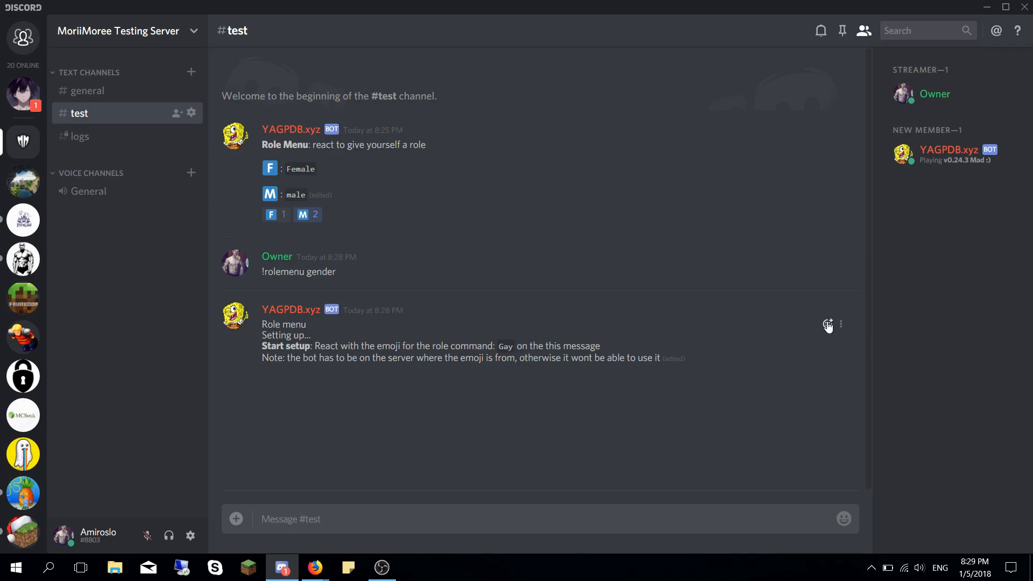
- React to the bot's setup message with the G emoji for Gay, B for Bi and S for Straight
{"action": "left_click", "coordinate": [827, 325]}
{"action": "type", "text": "G"}
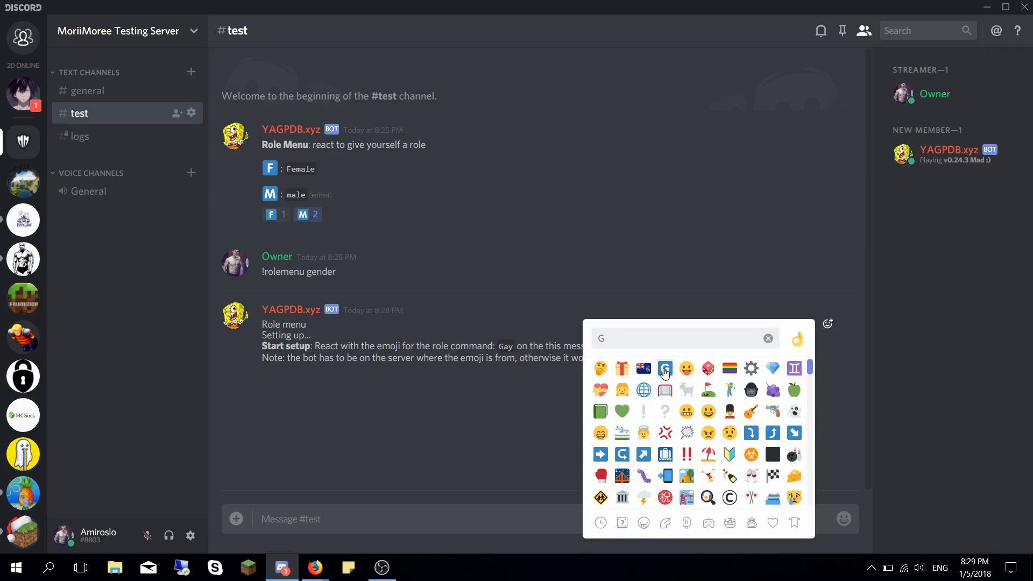
{"action": "left_click", "coordinate": [665, 369]}
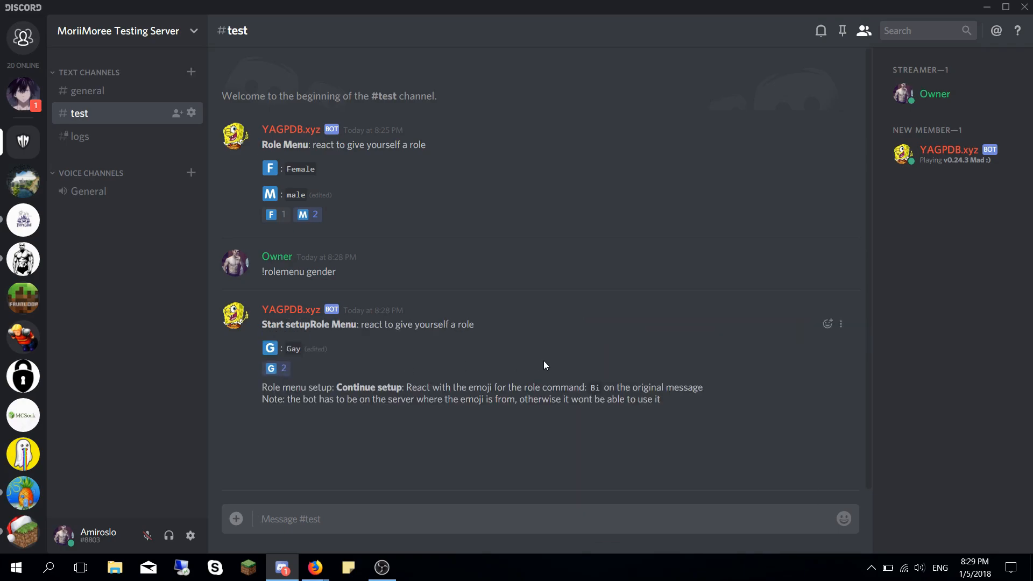
{"action": "left_click", "coordinate": [301, 369]}
{"action": "type", "text": "B"}
{"action": "left_click", "coordinate": [375, 369]}
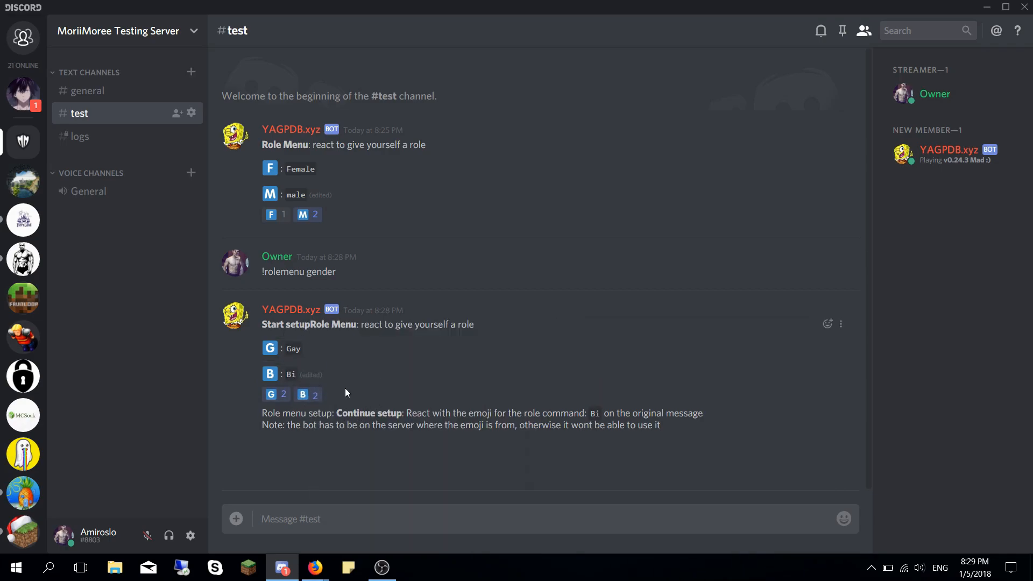
{"action": "left_click", "coordinate": [333, 394]}
{"action": "type", "text": "S"}
{"action": "left_click", "coordinate": [407, 370]}
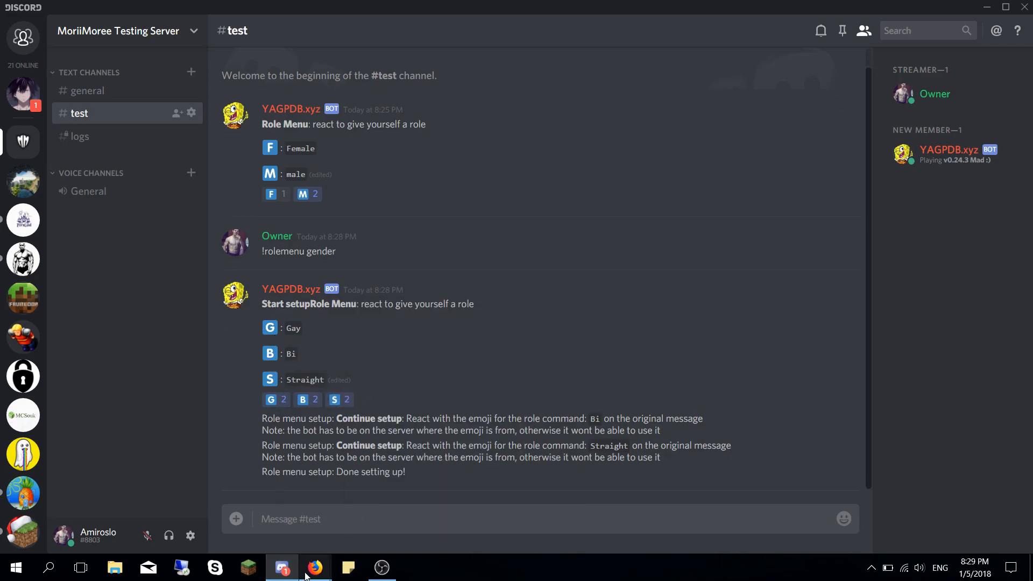
- Switch to the YAGPDB control panel in Firefox and move the Straight role command above Bi in the Gender group
{"action": "mouse_move", "coordinate": [316, 567]}
{"action": "left_click", "coordinate": [432, 539]}
{"action": "scroll", "coordinate": [350, 434], "scroll_direction": "down", "scroll_amount": 3}
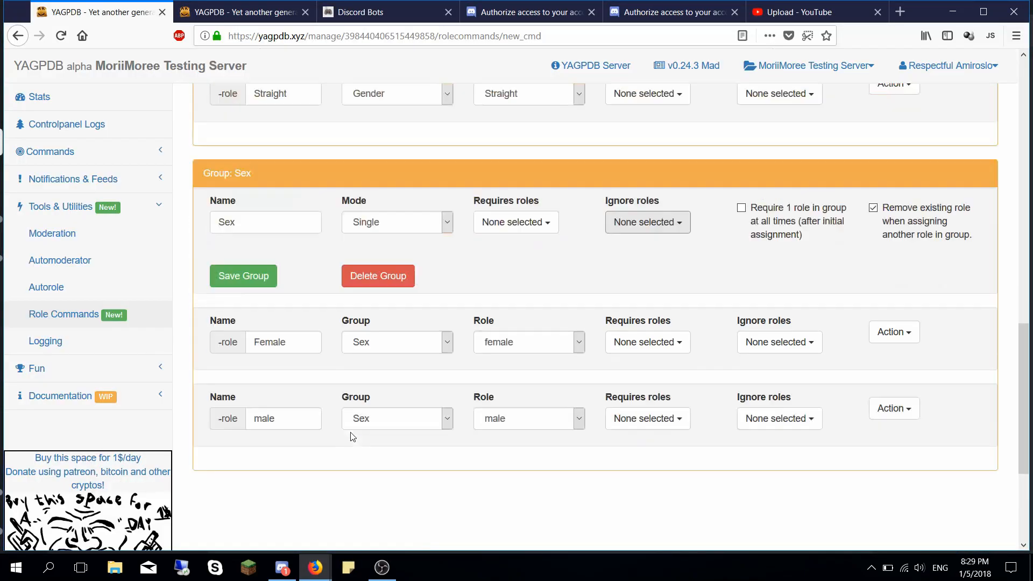
{"action": "scroll", "coordinate": [357, 396], "scroll_direction": "up", "scroll_amount": 10}
{"action": "scroll", "coordinate": [476, 355], "scroll_direction": "down", "scroll_amount": 2}
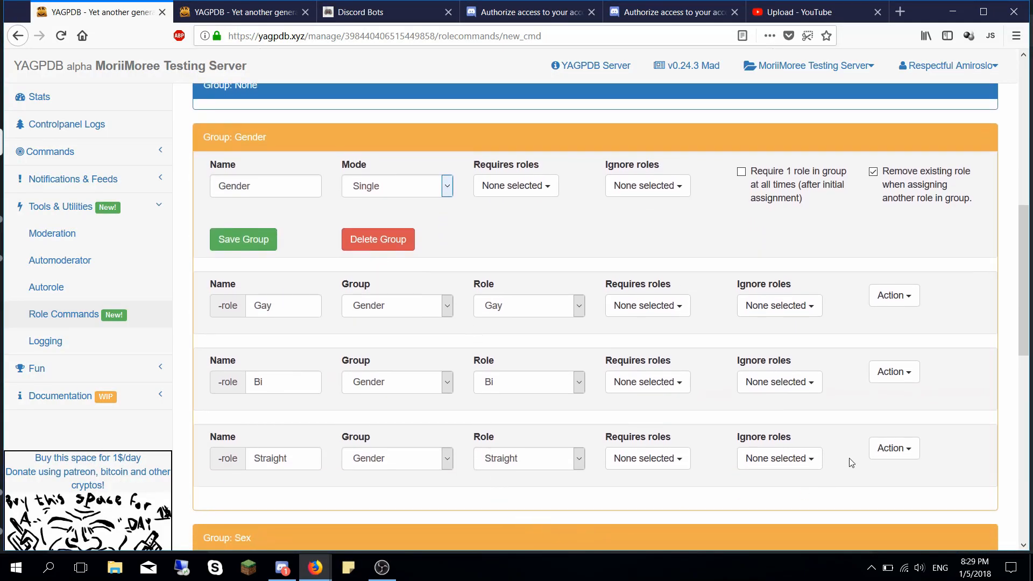
{"action": "left_click", "coordinate": [877, 455]}
{"action": "scroll", "coordinate": [877, 456], "scroll_direction": "down", "scroll_amount": 3}
{"action": "left_click", "coordinate": [888, 445]}
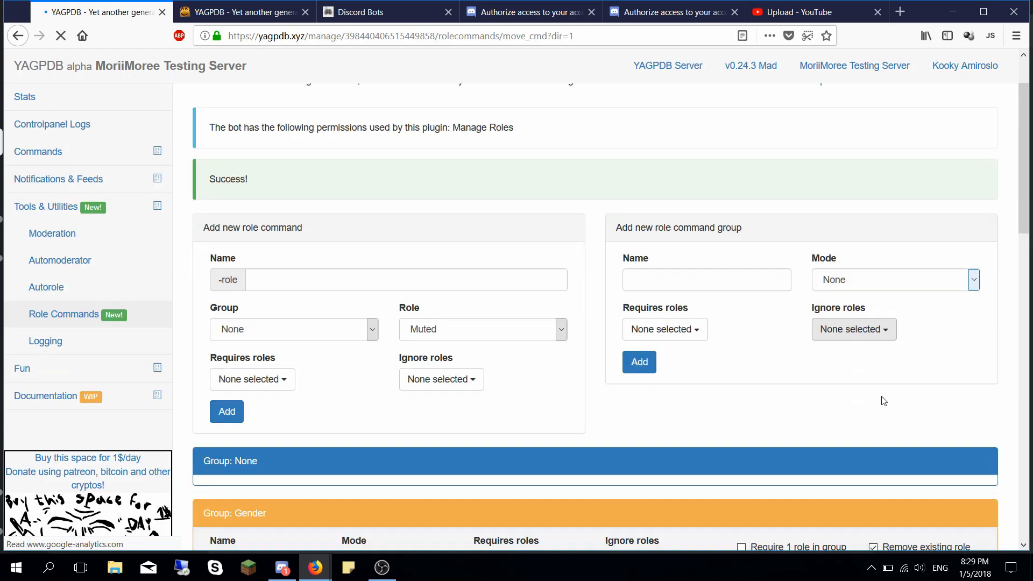
- Move the Straight role command above Gay, to the first place in the Gender group
{"action": "scroll", "coordinate": [882, 397], "scroll_direction": "down", "scroll_amount": 7}
{"action": "scroll", "coordinate": [883, 421], "scroll_direction": "up", "scroll_amount": 1}
{"action": "left_click", "coordinate": [893, 377]}
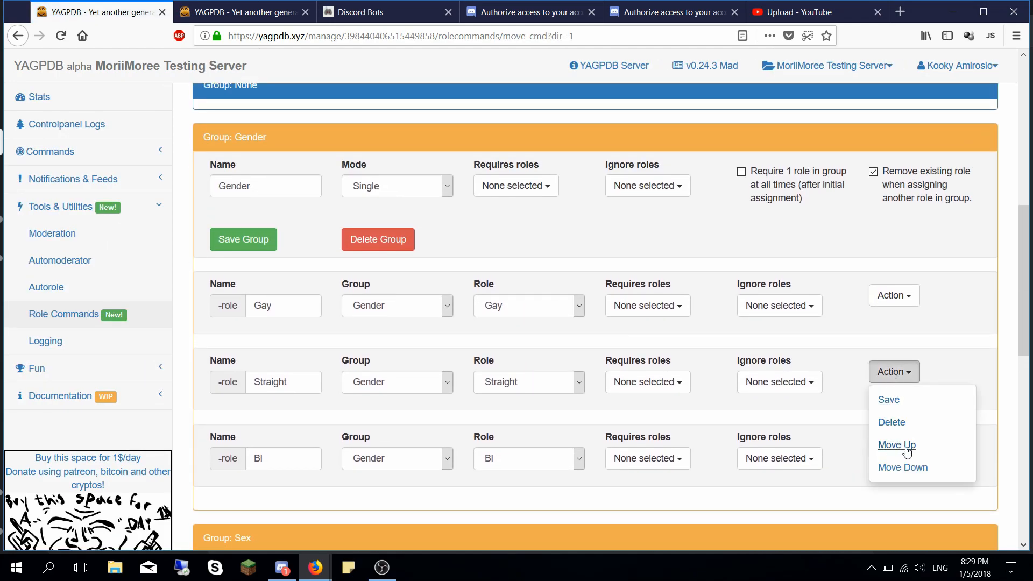
{"action": "left_click", "coordinate": [896, 444]}
{"action": "scroll", "coordinate": [652, 430], "scroll_direction": "down", "scroll_amount": 8}
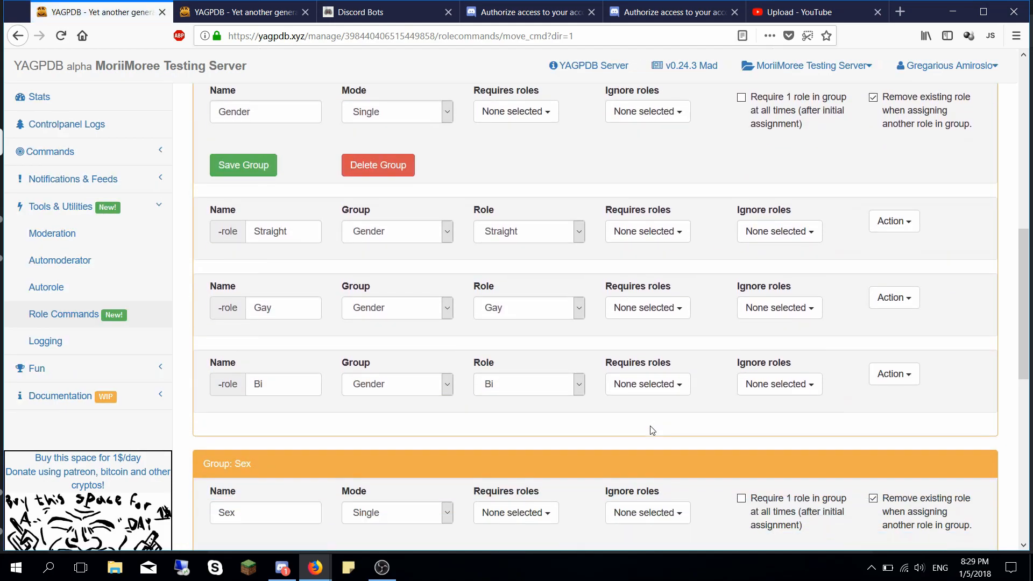
- Switch to Discord and delete the bot's three leftover setup messages below the gender role menu in the test channel
{"action": "left_click", "coordinate": [282, 567]}
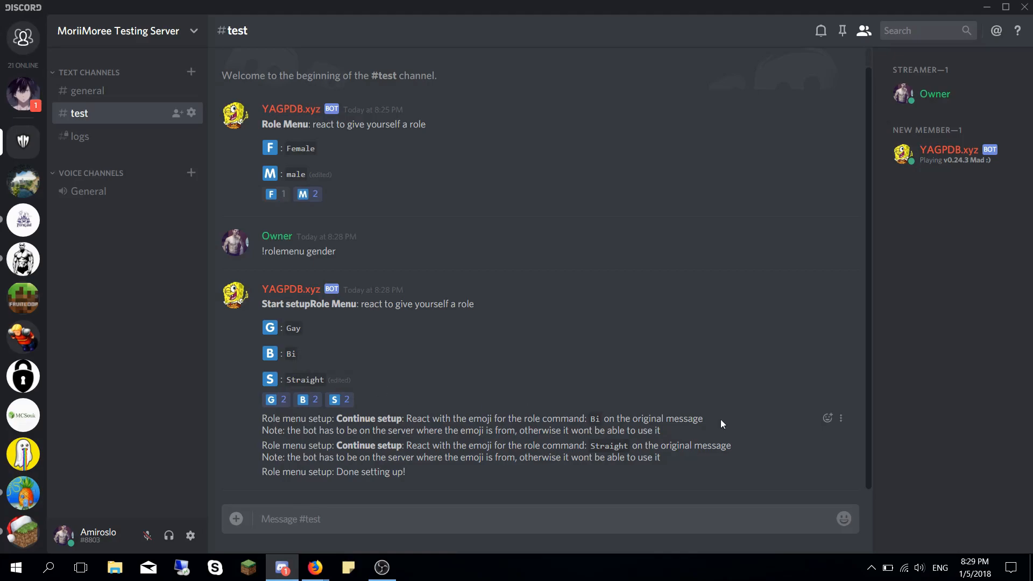
{"action": "left_click", "coordinate": [841, 418]}
{"action": "left_click", "coordinate": [840, 461]}
{"action": "left_click", "coordinate": [618, 359]}
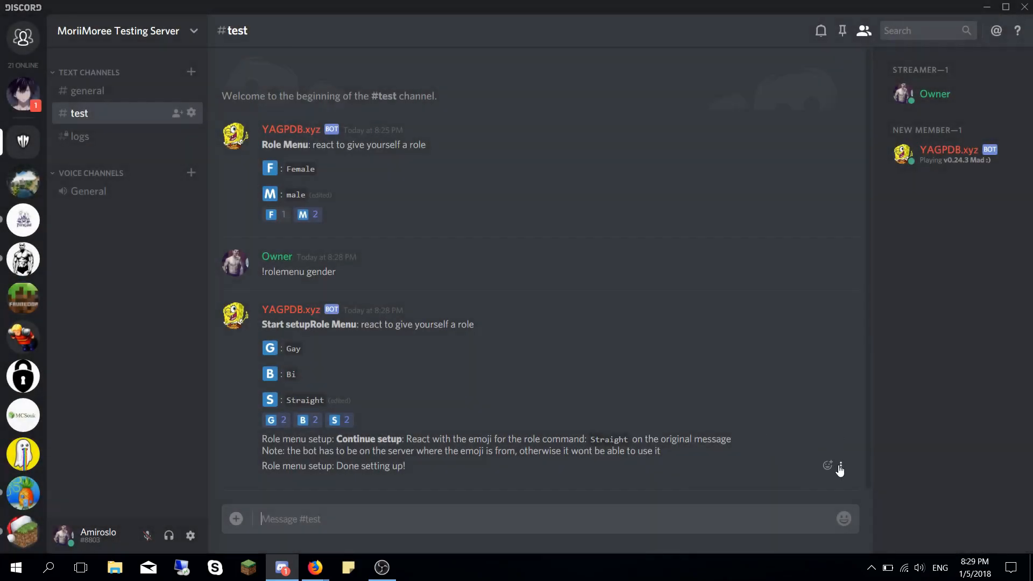
{"action": "left_click", "coordinate": [840, 467]}
{"action": "left_click", "coordinate": [841, 508]}
{"action": "left_click", "coordinate": [629, 338]}
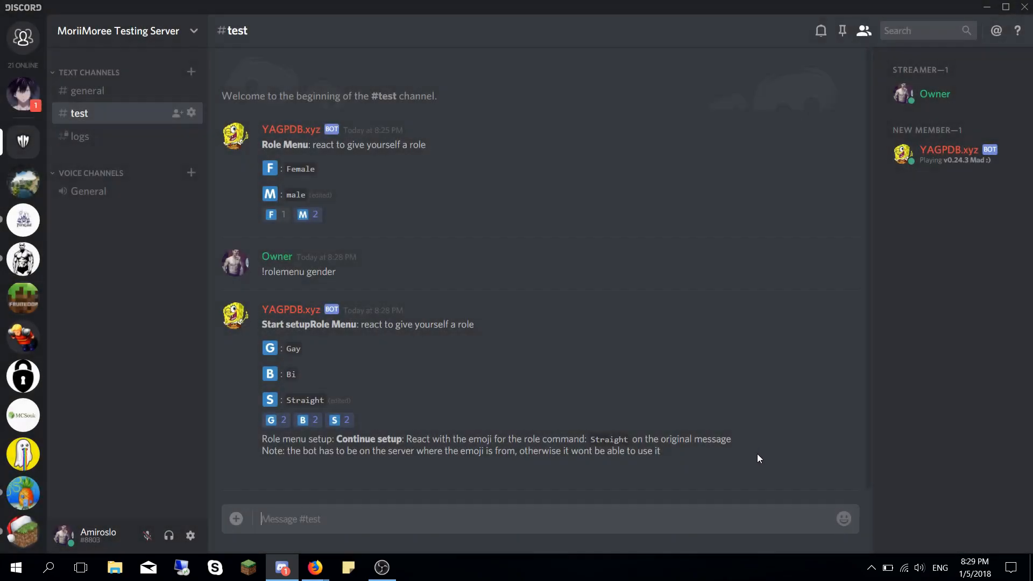
{"action": "left_click", "coordinate": [841, 438]}
{"action": "left_click", "coordinate": [841, 481]}
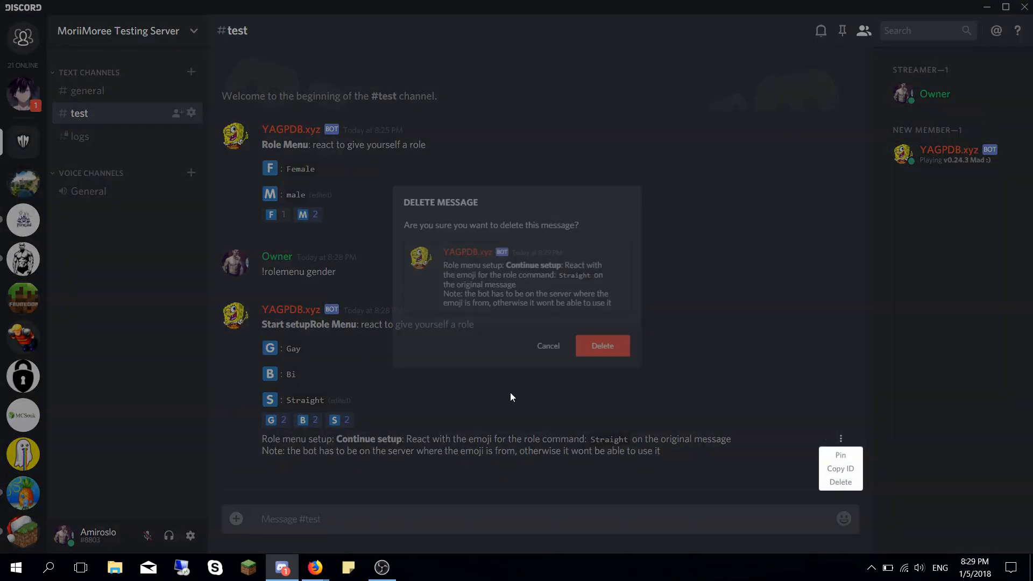
{"action": "left_click", "coordinate": [614, 360]}
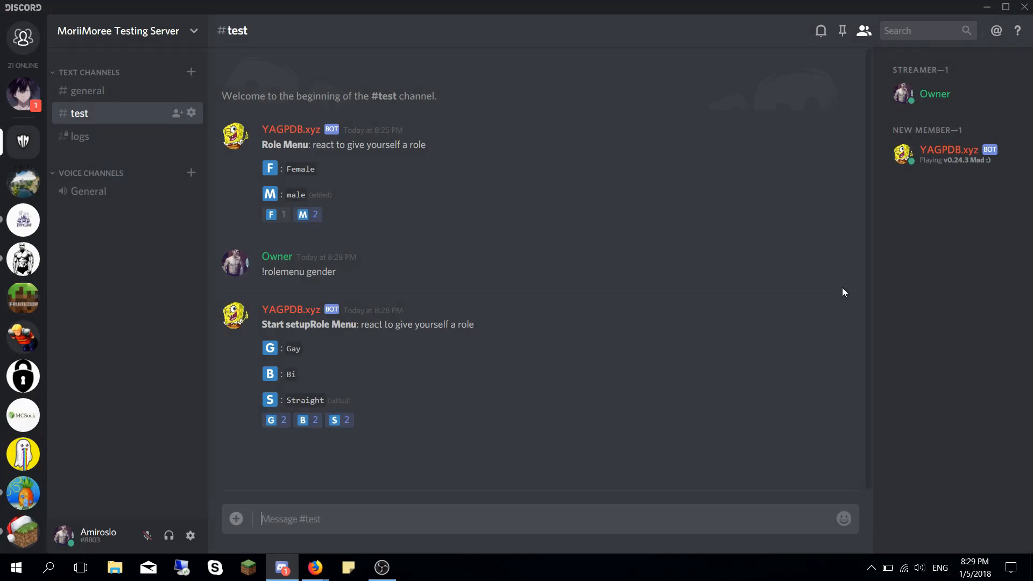
- Edit the "!rolemenu gender" message to read "React below for gender:"
{"action": "left_click", "coordinate": [843, 273]}
{"action": "left_click", "coordinate": [849, 303]}
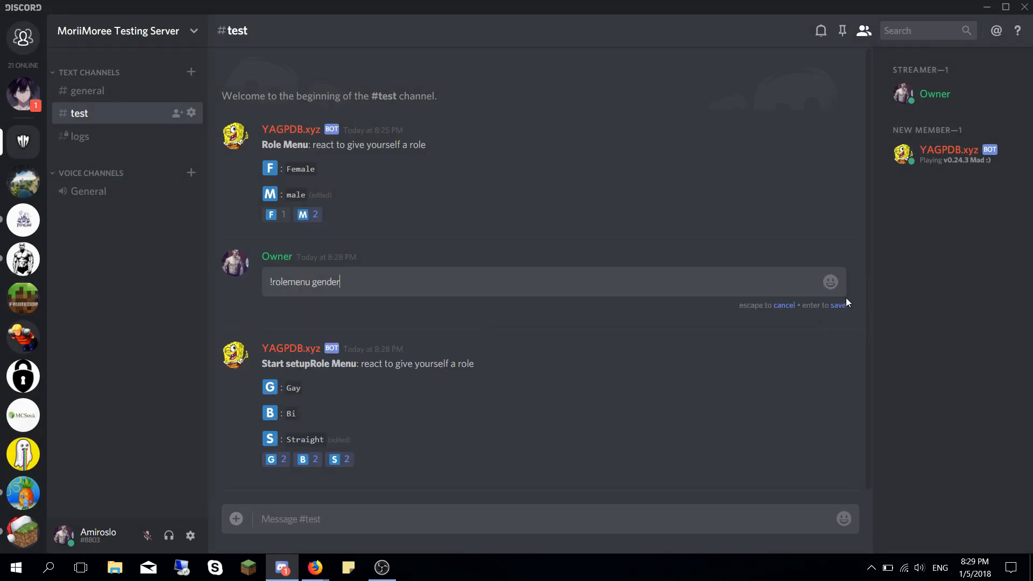
{"action": "key", "text": "ctrl+a"}
{"action": "key", "text": "BackSpace"}
{"action": "type", "text": "React below fo"}
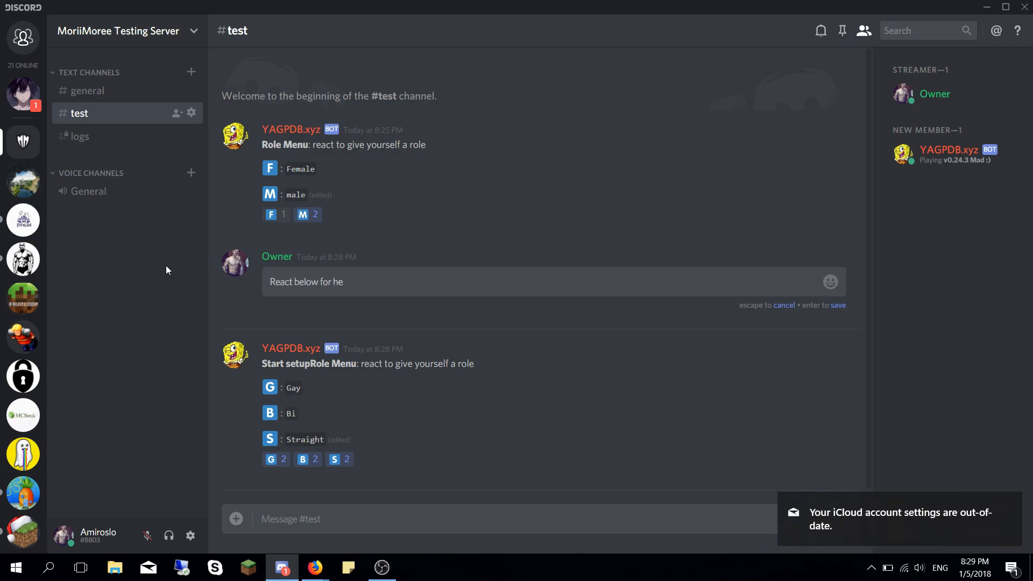
{"action": "type", "text": "r gender:"}
{"action": "key", "text": "Return"}
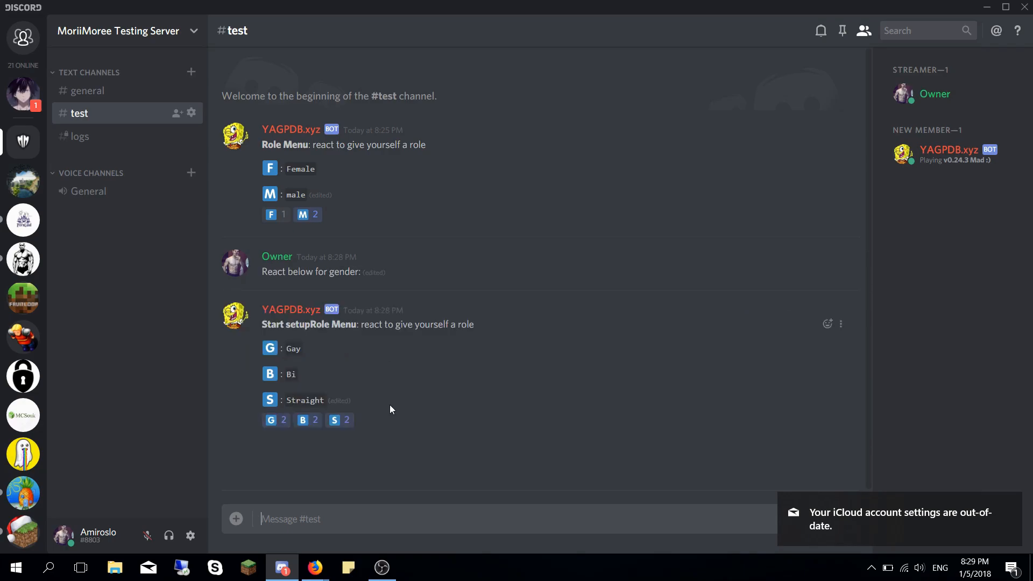
- Remove your own G, B and S reactions from the gender role menu
{"action": "left_click", "coordinate": [275, 420]}
{"action": "left_click", "coordinate": [307, 419]}
{"action": "left_click", "coordinate": [340, 420]}
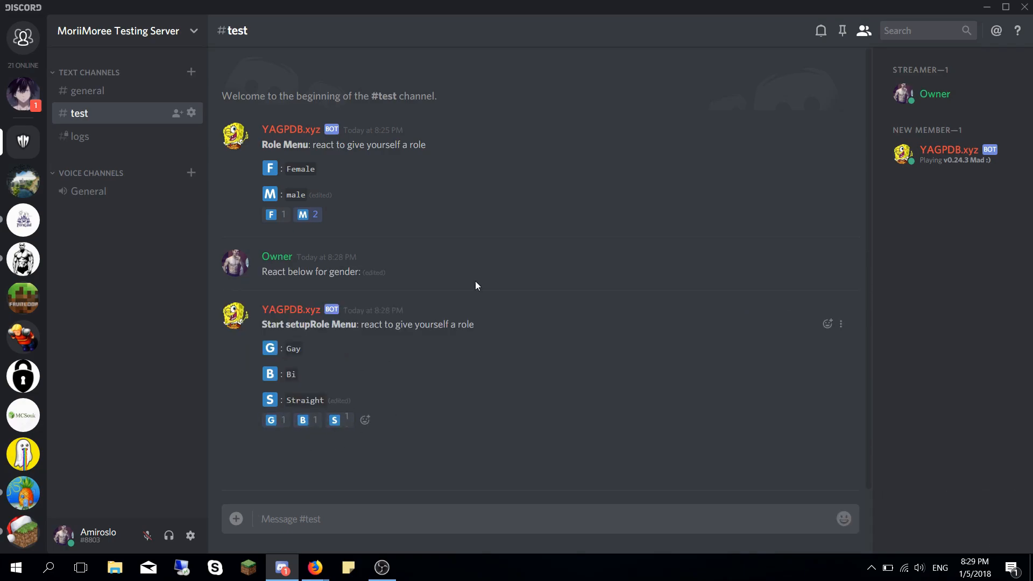
- Remove the Straight role from the Owner member's profile and pick the S reaction on the gender role menu
{"action": "left_click", "coordinate": [912, 89]}
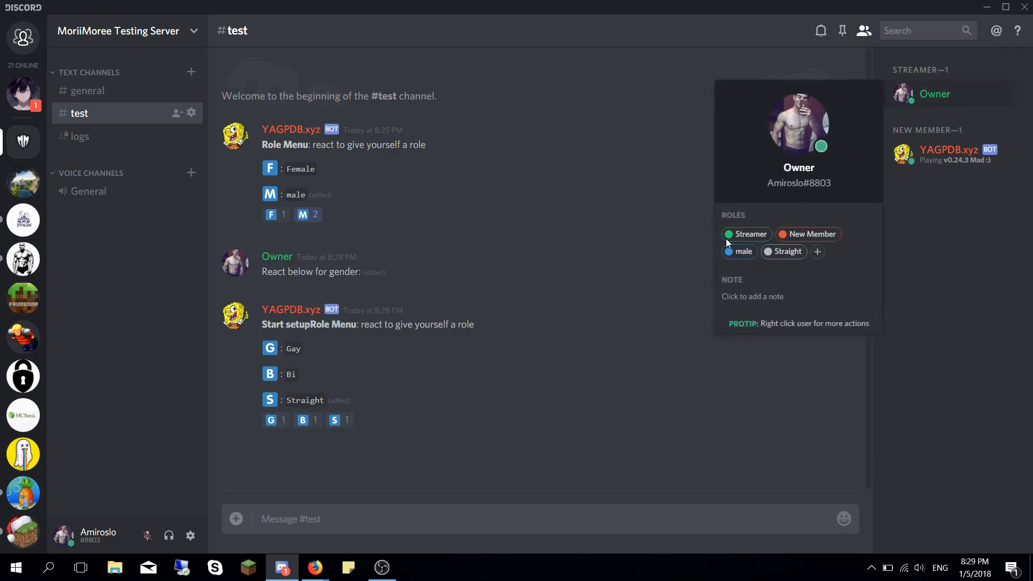
{"action": "left_click", "coordinate": [770, 256]}
{"action": "left_click", "coordinate": [725, 424]}
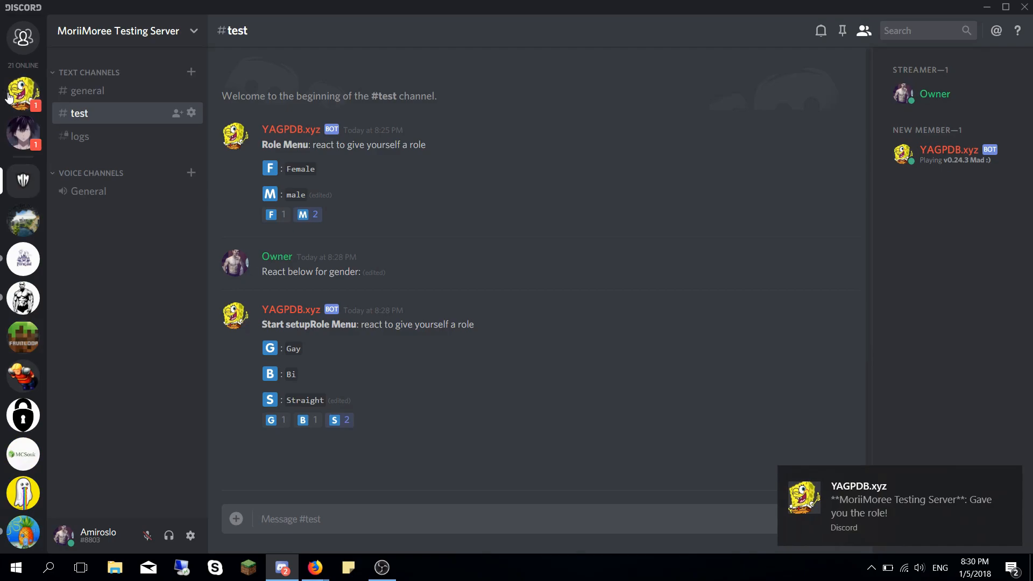
- Read the bot's direct message about the role, return to the testing server and check the Owner member's roles
{"action": "left_click", "coordinate": [19, 96]}
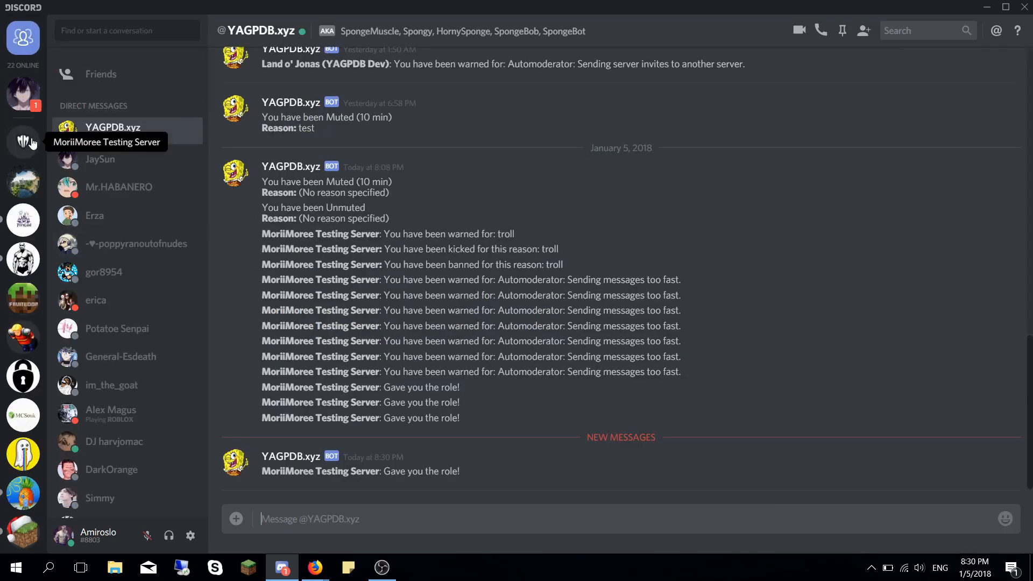
{"action": "left_click", "coordinate": [23, 203]}
{"action": "left_click", "coordinate": [918, 106]}
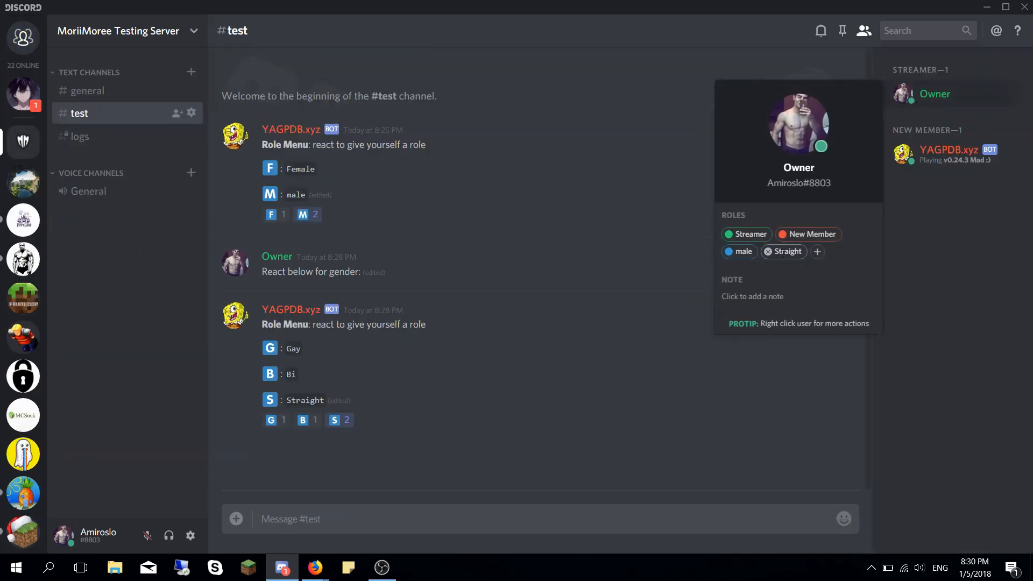
{"action": "left_click", "coordinate": [544, 395]}
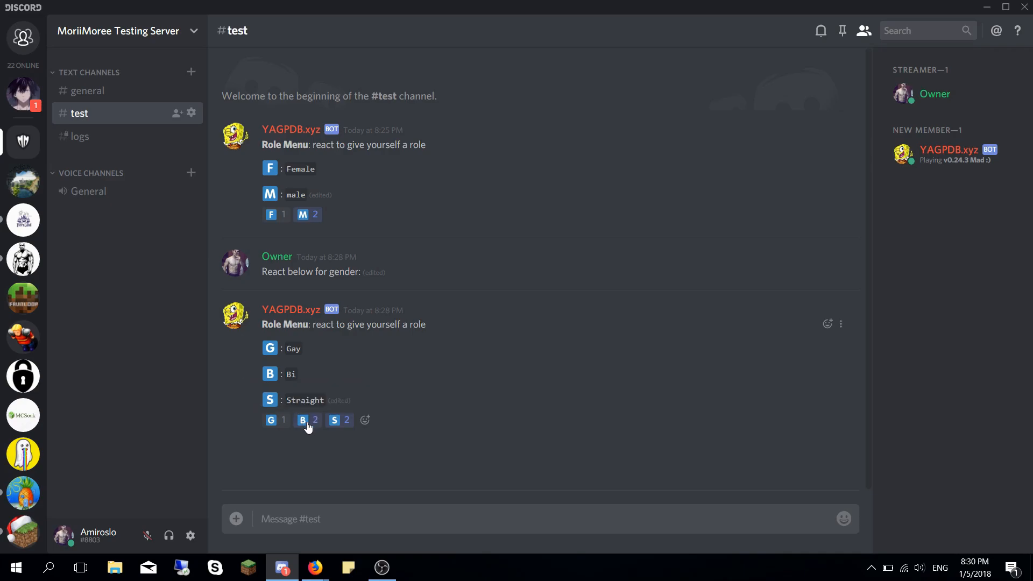
- Test toggling the B reaction on the gender role menu and check the Owner member's roles
{"action": "left_click", "coordinate": [939, 106]}
{"action": "left_click", "coordinate": [304, 425]}
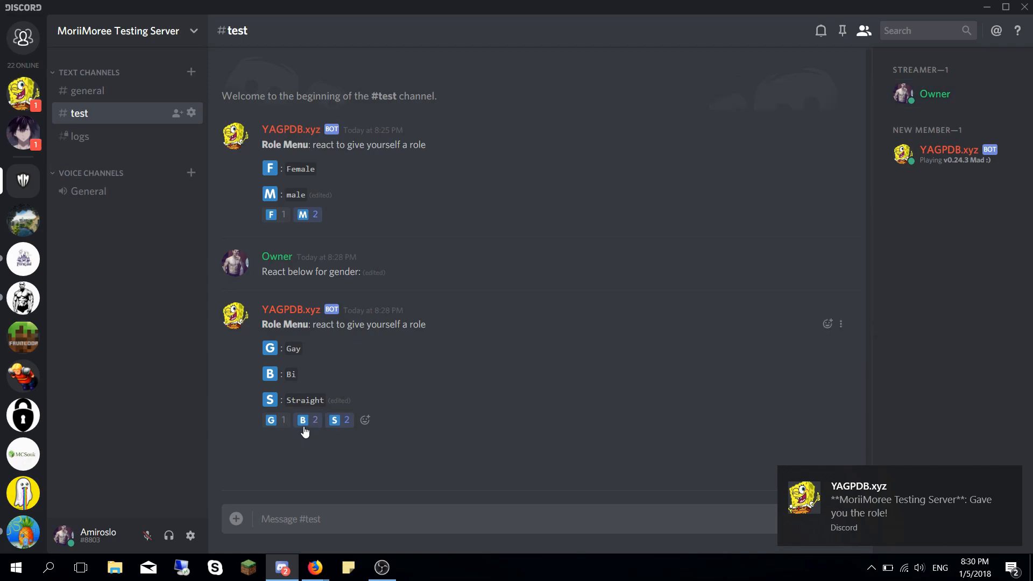
{"action": "left_click", "coordinate": [936, 97]}
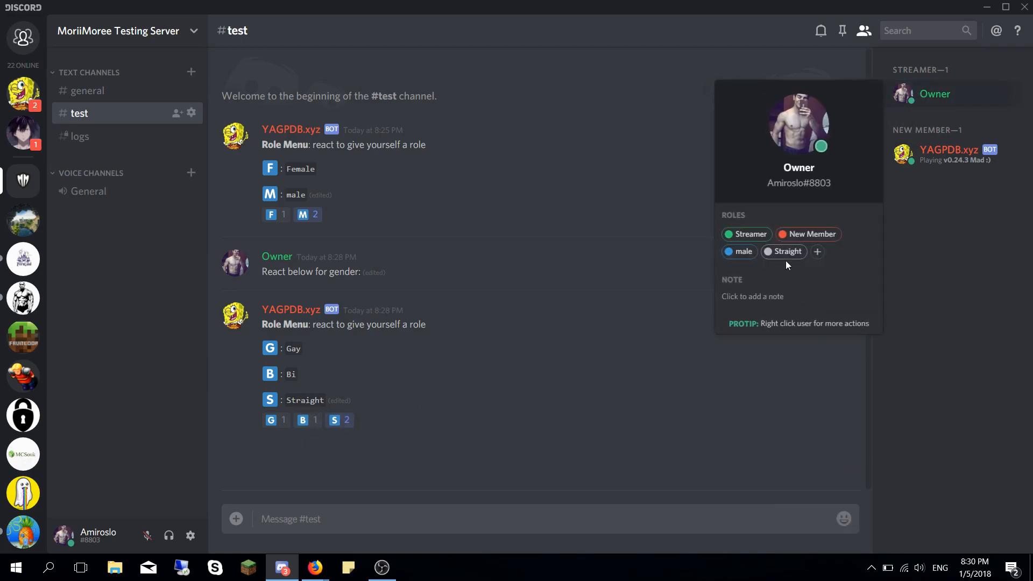
- Switch to the YAGPDB control panel in the browser and review the Logging settings and the public message logs list
{"action": "left_click", "coordinate": [597, 435]}
{"action": "mouse_move", "coordinate": [315, 567]}
{"action": "left_click", "coordinate": [411, 523]}
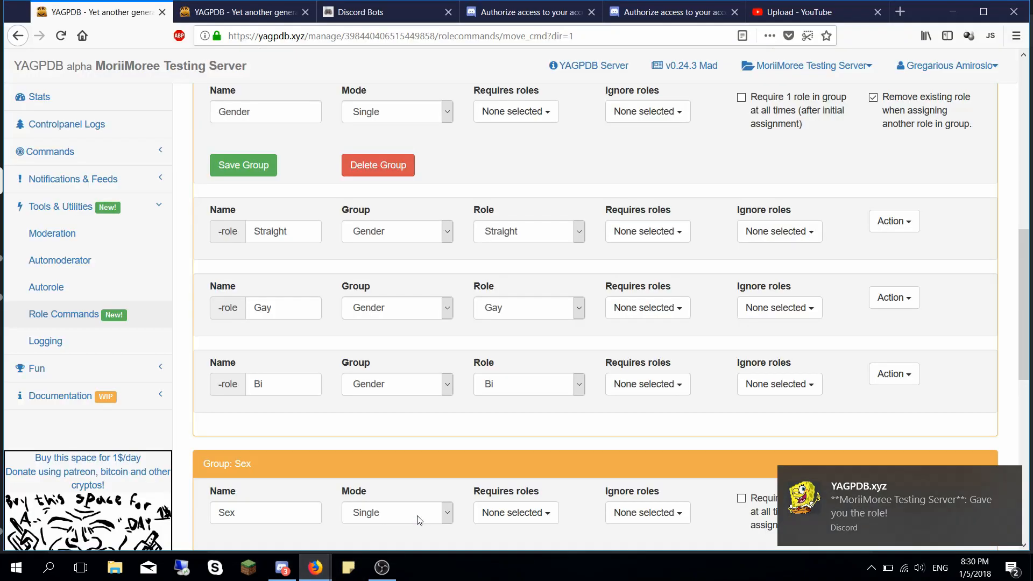
{"action": "left_click", "coordinate": [116, 347]}
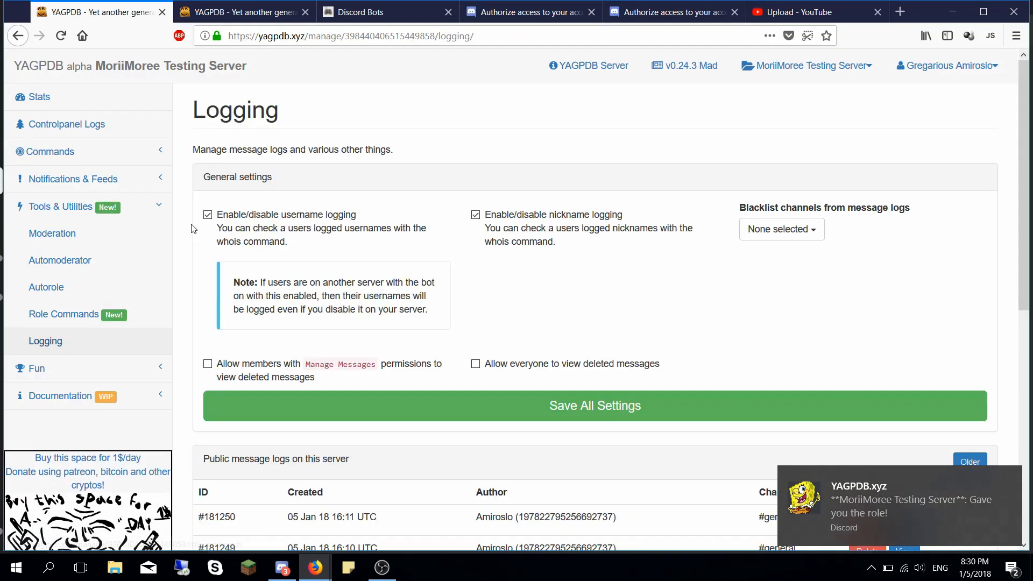
{"action": "scroll", "coordinate": [212, 217], "scroll_direction": "down", "scroll_amount": 3}
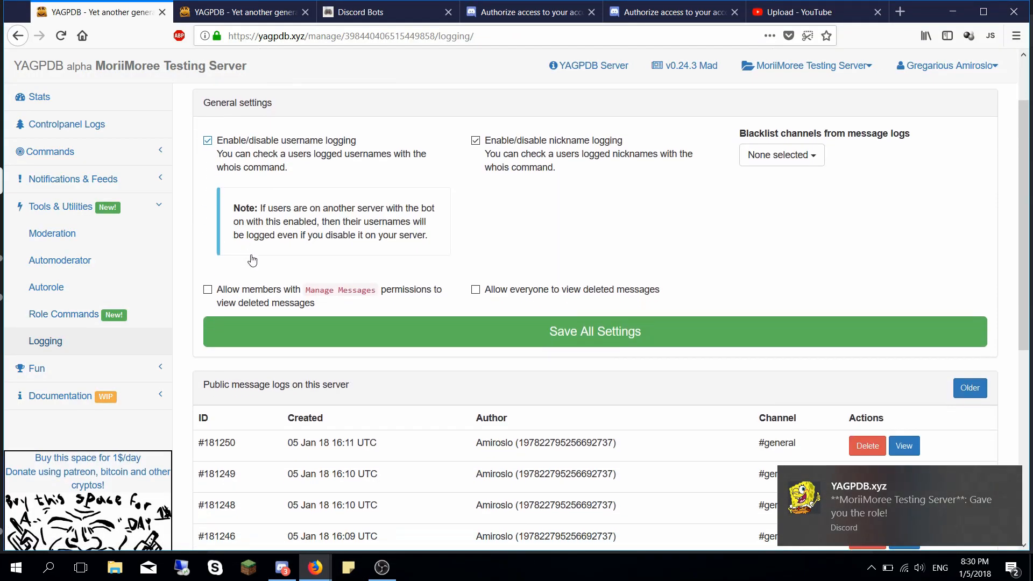
{"action": "scroll", "coordinate": [253, 260], "scroll_direction": "up", "scroll_amount": 3}
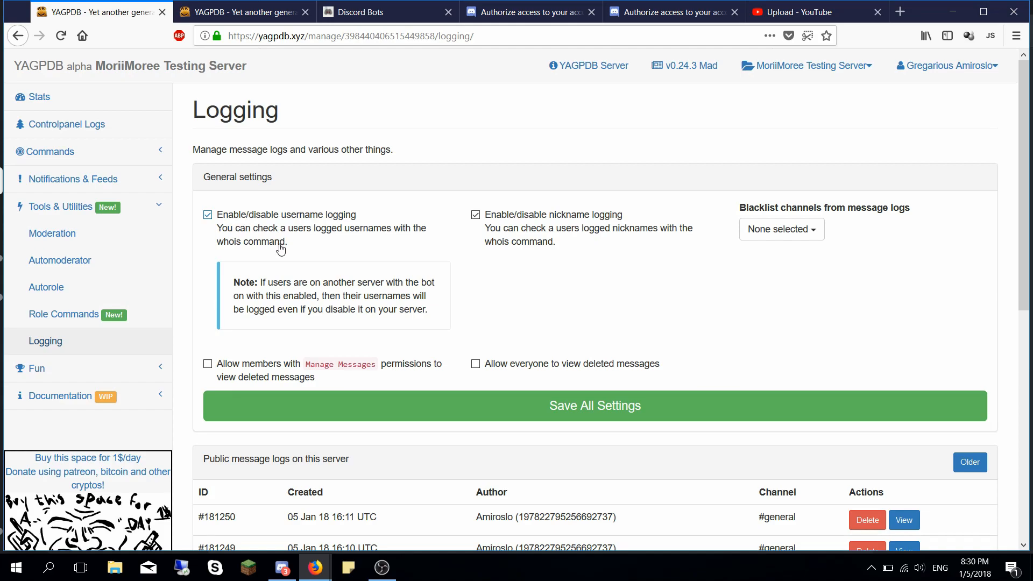
{"action": "scroll", "coordinate": [280, 249], "scroll_direction": "down", "scroll_amount": 3}
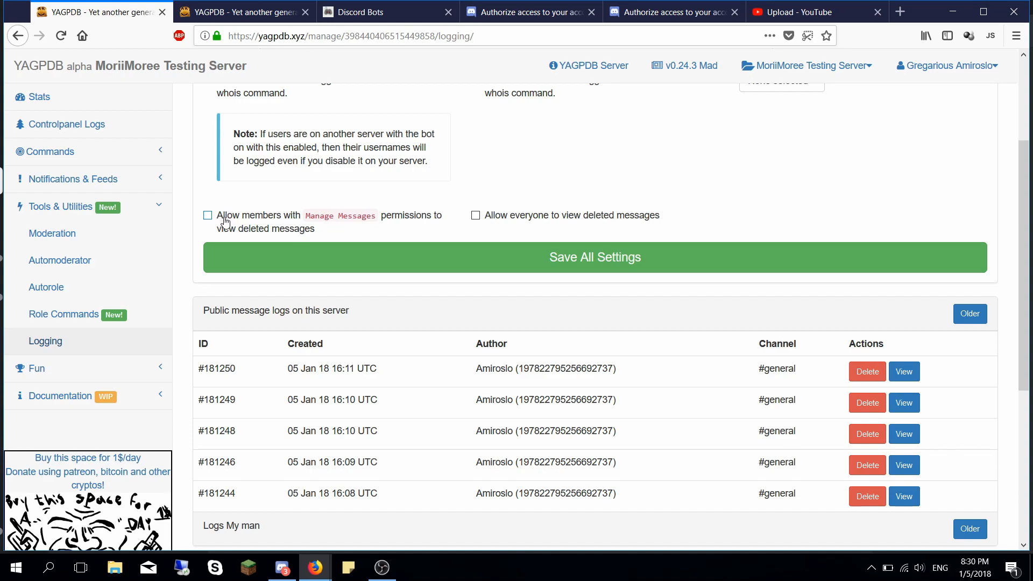
{"action": "scroll", "coordinate": [251, 254], "scroll_direction": "down", "scroll_amount": 2}
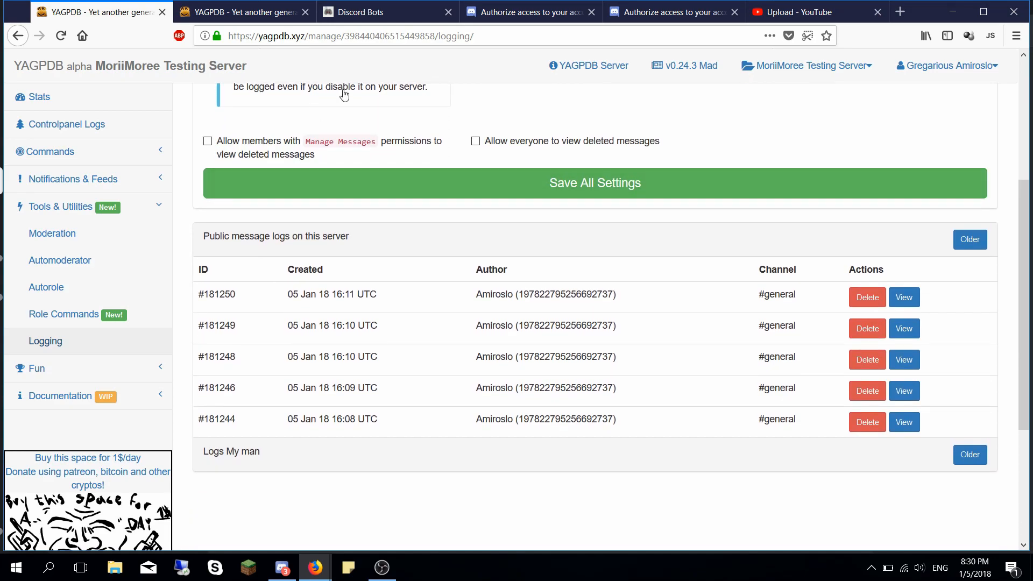
{"action": "scroll", "coordinate": [489, 325], "scroll_direction": "up", "scroll_amount": 4}
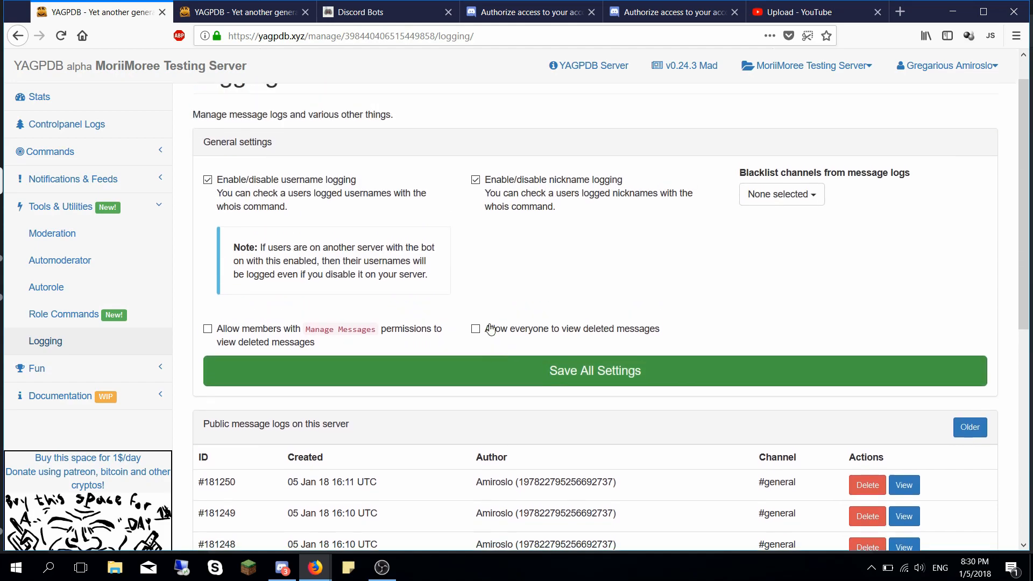
{"action": "scroll", "coordinate": [272, 295], "scroll_direction": "down", "scroll_amount": 6}
{"action": "scroll", "coordinate": [607, 406], "scroll_direction": "up", "scroll_amount": 1}
{"action": "scroll", "coordinate": [607, 406], "scroll_direction": "up", "scroll_amount": 1}
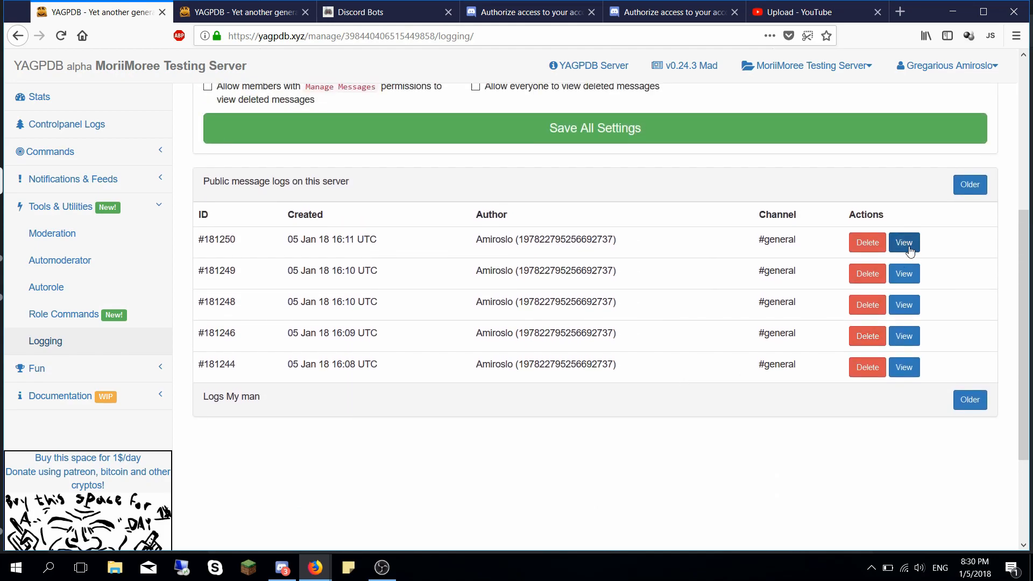
- View the recorded messages in the newest and oldest listed #general message logs
{"action": "left_click", "coordinate": [902, 243]}
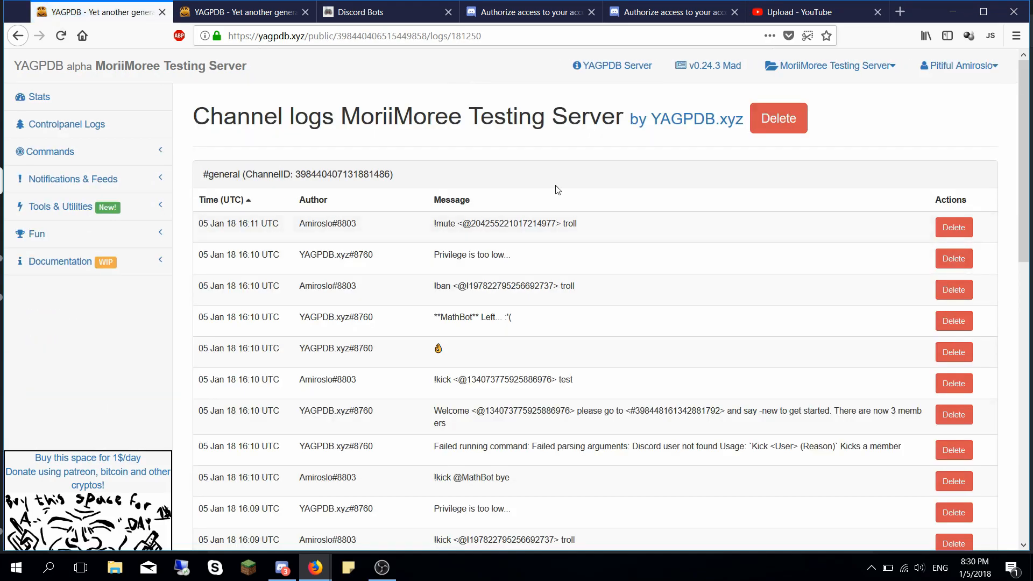
{"action": "scroll", "coordinate": [516, 301], "scroll_direction": "down", "scroll_amount": 8}
{"action": "scroll", "coordinate": [515, 300], "scroll_direction": "up", "scroll_amount": 7}
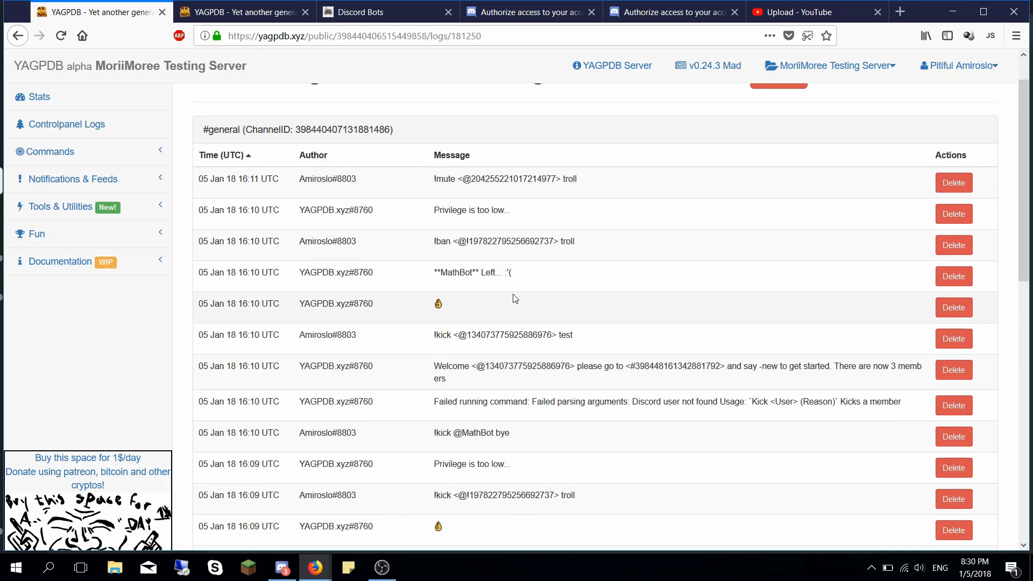
{"action": "scroll", "coordinate": [234, 264], "scroll_direction": "up", "scroll_amount": 1}
{"action": "key", "text": "alt+Left"}
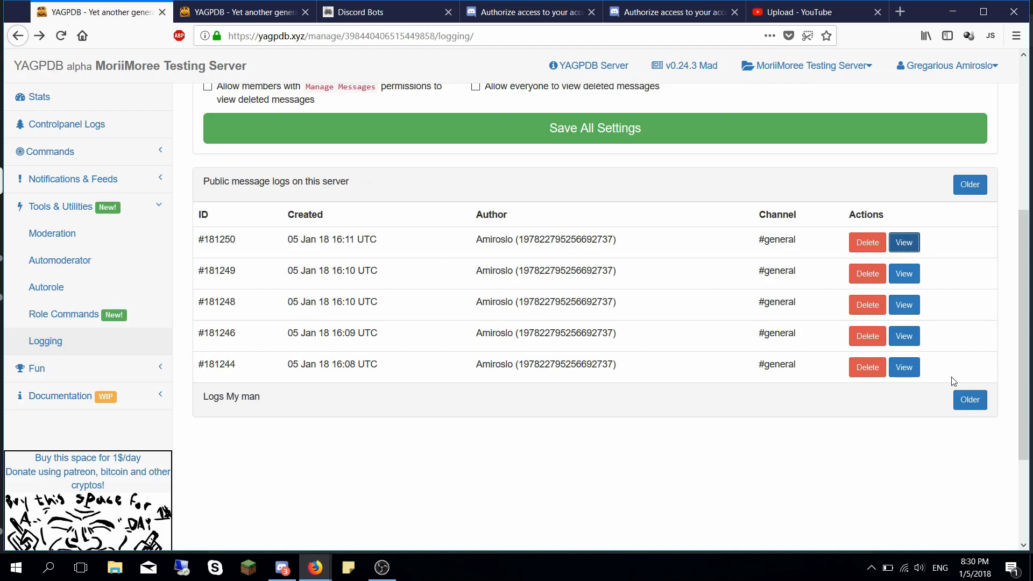
{"action": "left_click", "coordinate": [906, 369]}
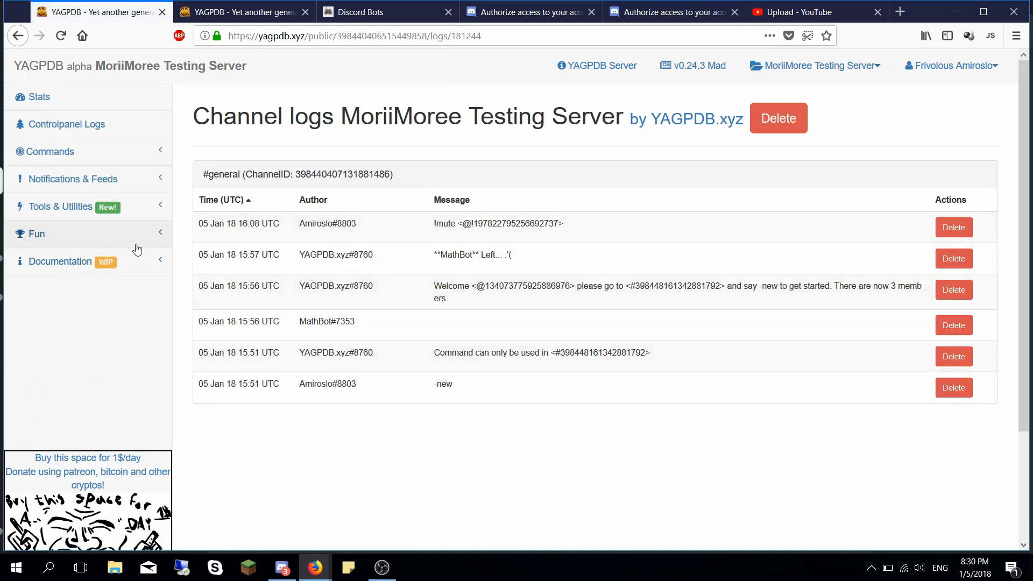
- Review the Reputation settings, including point name, cooldown, maximum amount, admin role and the required roles for giving and receiving points
{"action": "left_click", "coordinate": [116, 234]}
{"action": "left_click", "coordinate": [117, 256]}
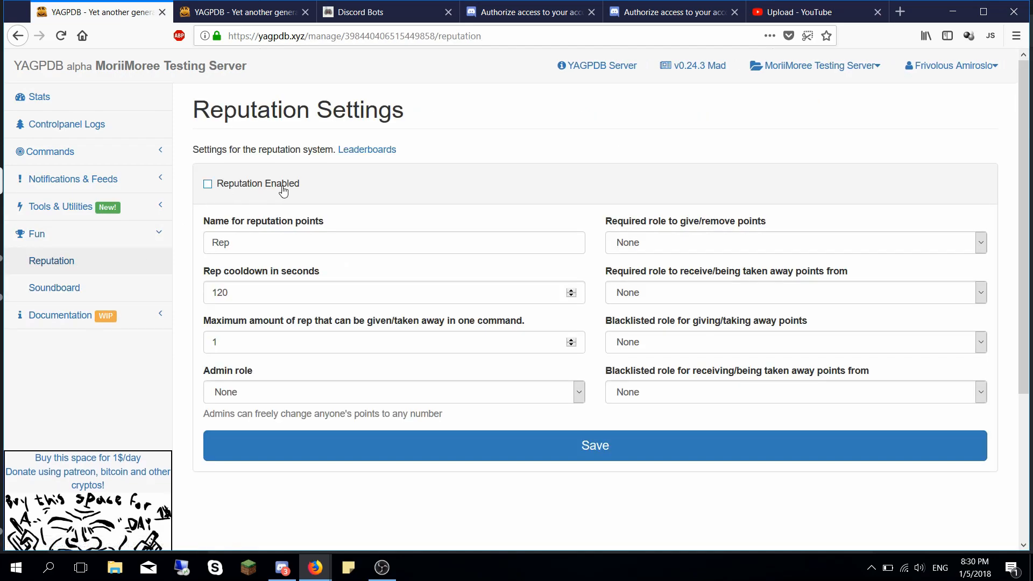
{"action": "left_click", "coordinate": [322, 242]}
{"action": "key", "text": "ctrl+a"}
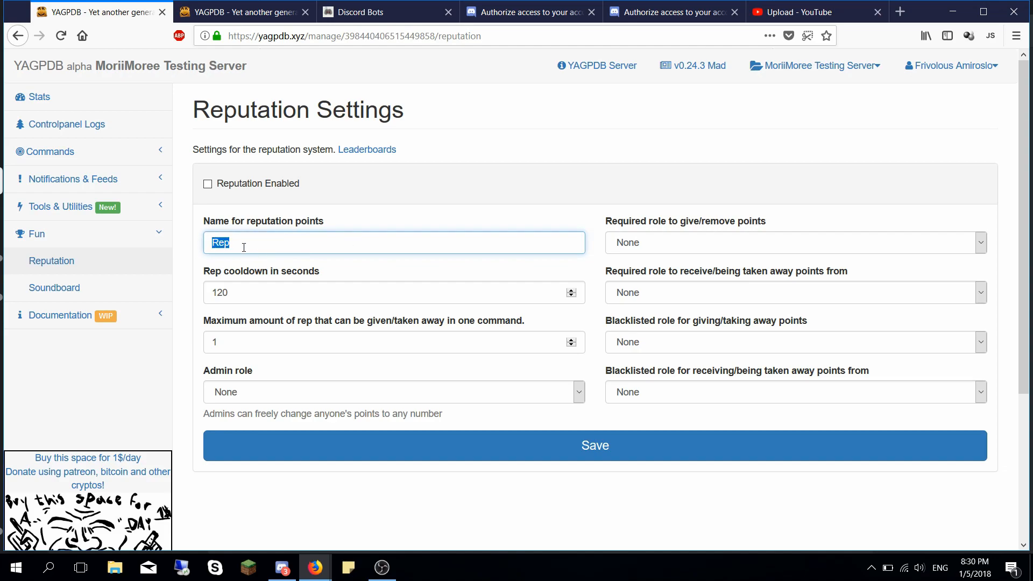
{"action": "key", "text": "Tab"}
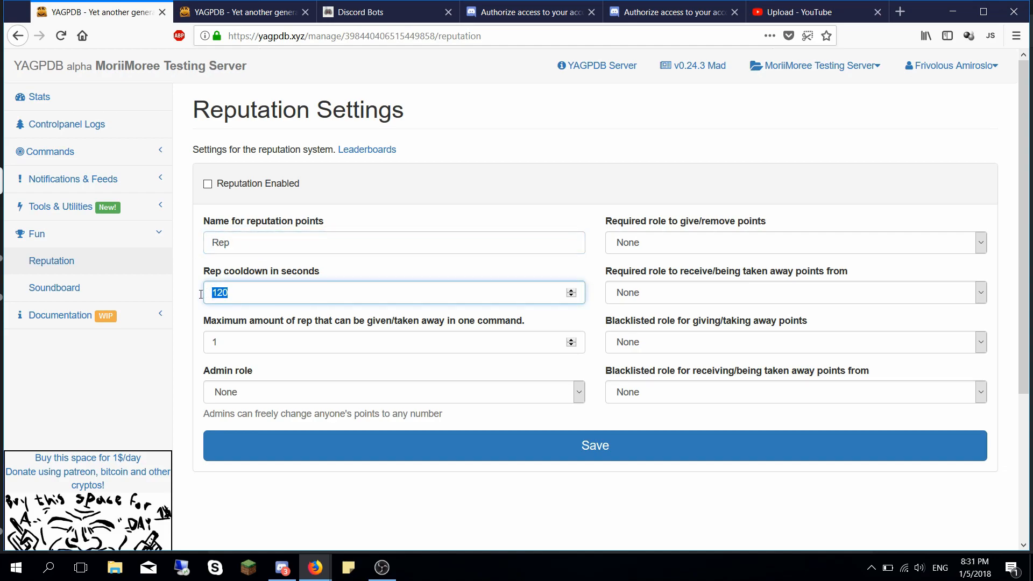
{"action": "left_click", "coordinate": [325, 348]}
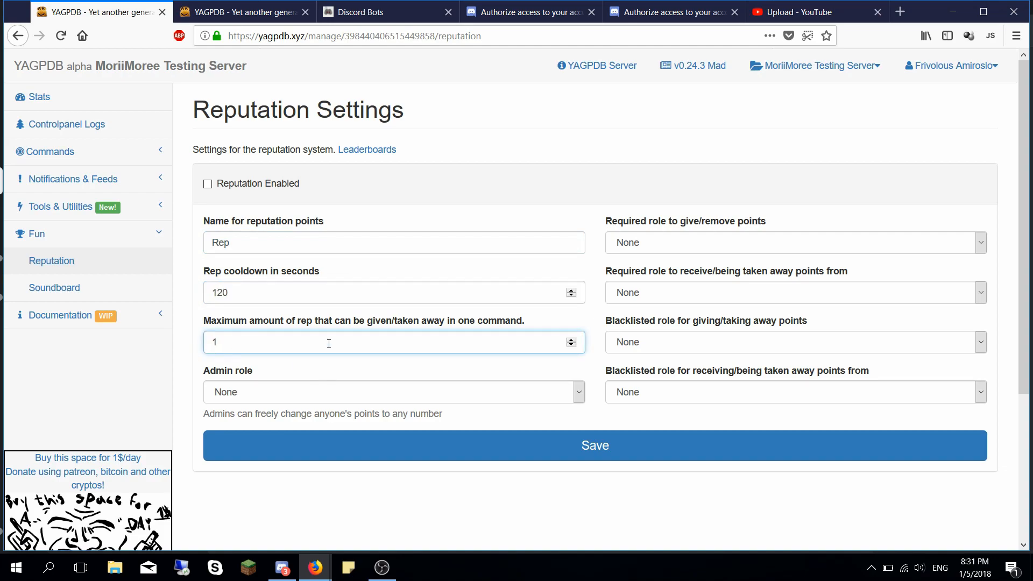
{"action": "left_click", "coordinate": [318, 397]}
{"action": "left_click", "coordinate": [317, 397]}
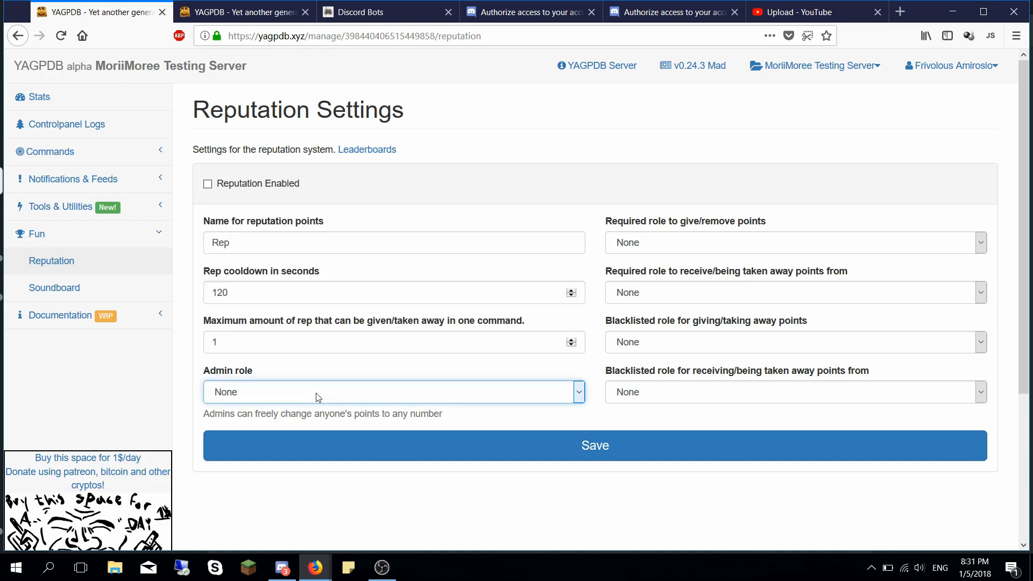
{"action": "left_click", "coordinate": [694, 246]}
{"action": "left_click", "coordinate": [694, 247]}
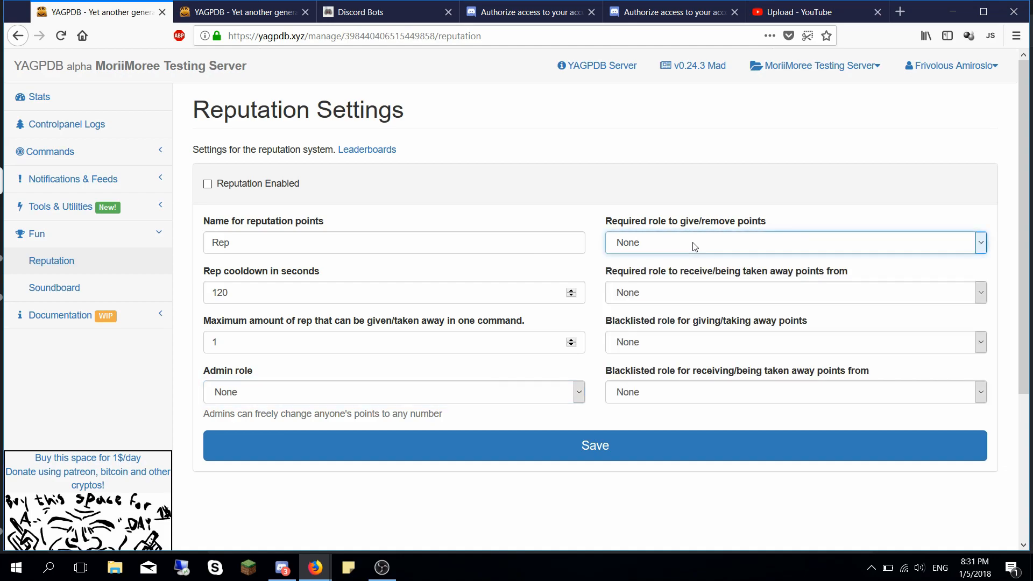
{"action": "left_click", "coordinate": [707, 292]}
{"action": "left_click", "coordinate": [707, 292]}
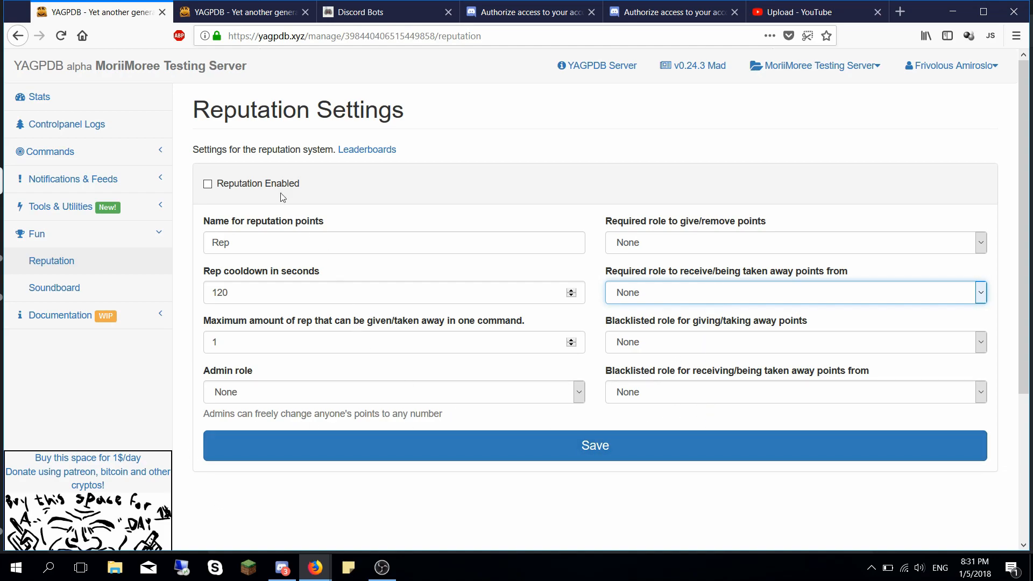
- Enable the reputation system and save its settings
{"action": "left_click", "coordinate": [255, 188]}
{"action": "left_click", "coordinate": [405, 449]}
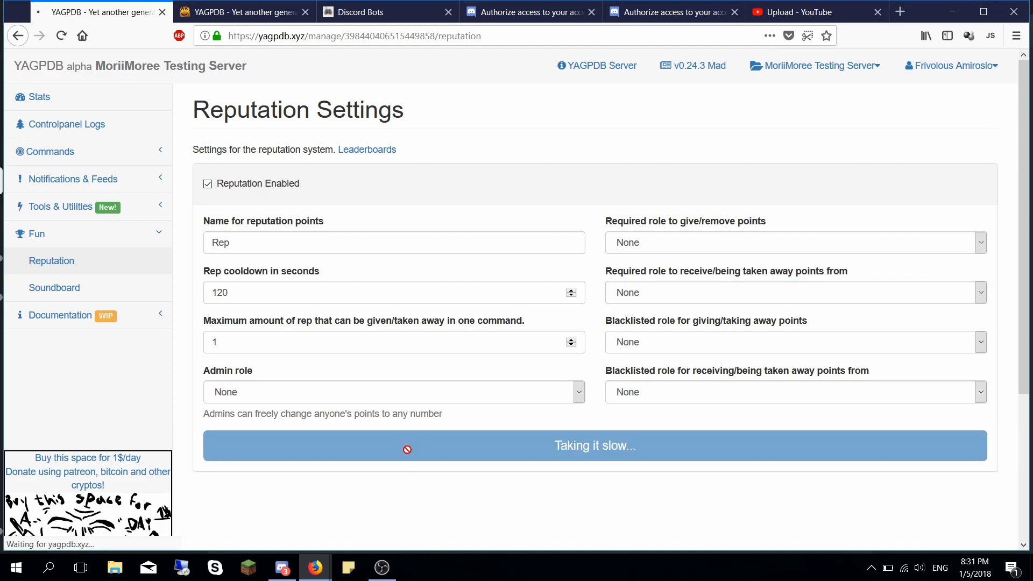
{"action": "left_click", "coordinate": [282, 567]}
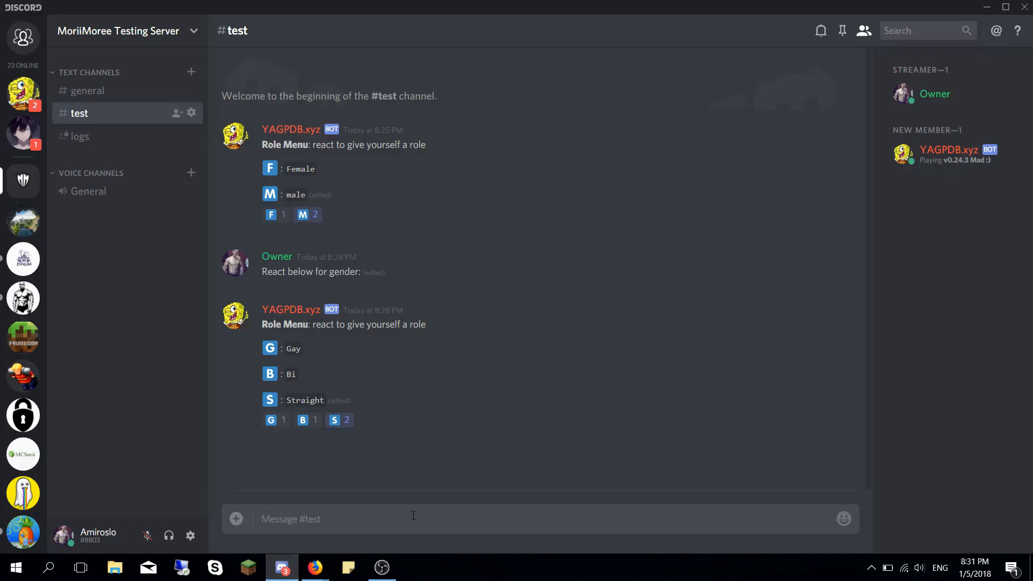
{"action": "type", "text": "thank"}
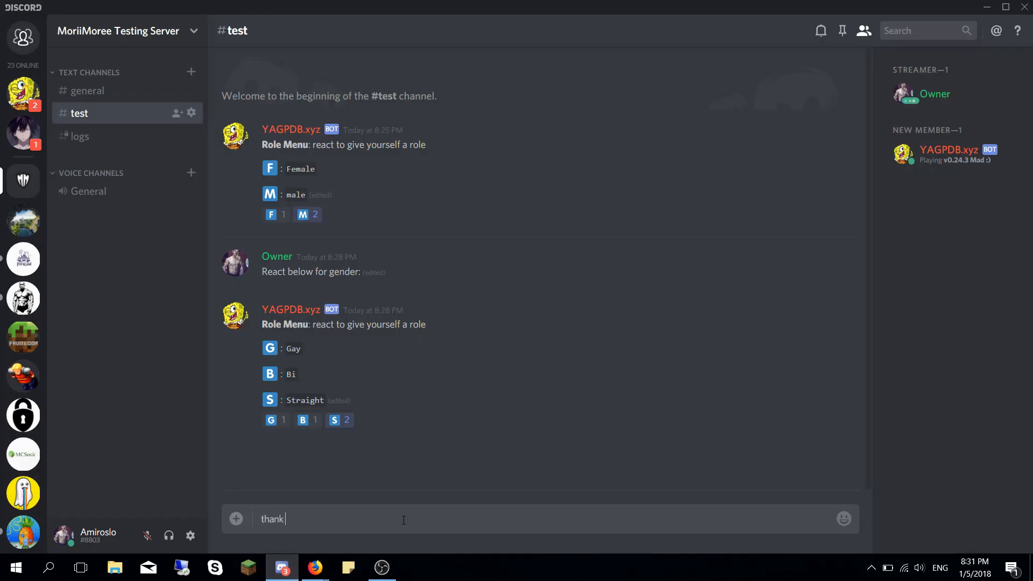
{"action": "type", "text": " you @"}
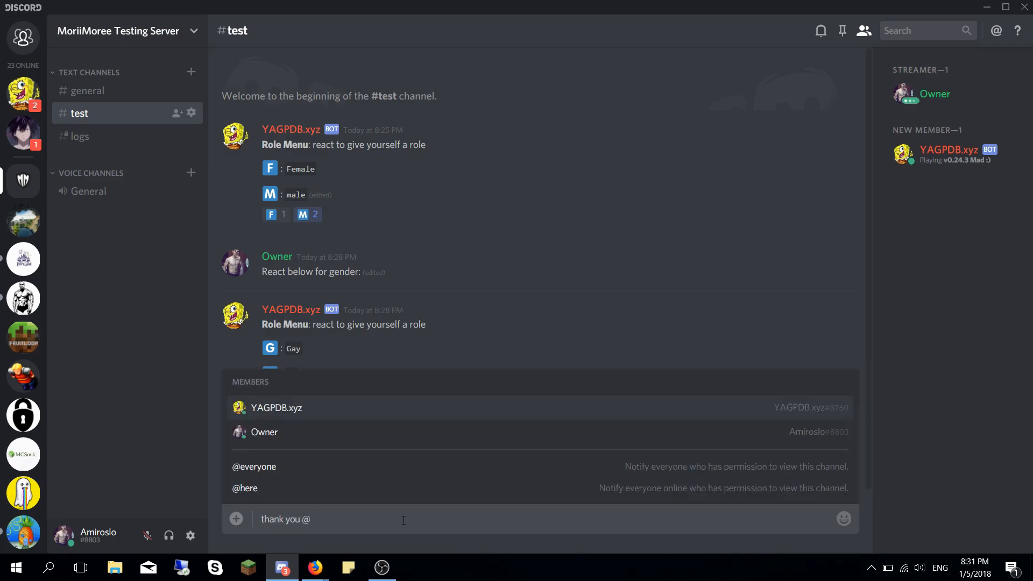
{"action": "left_click", "coordinate": [315, 432]}
{"action": "key", "text": "Return"}
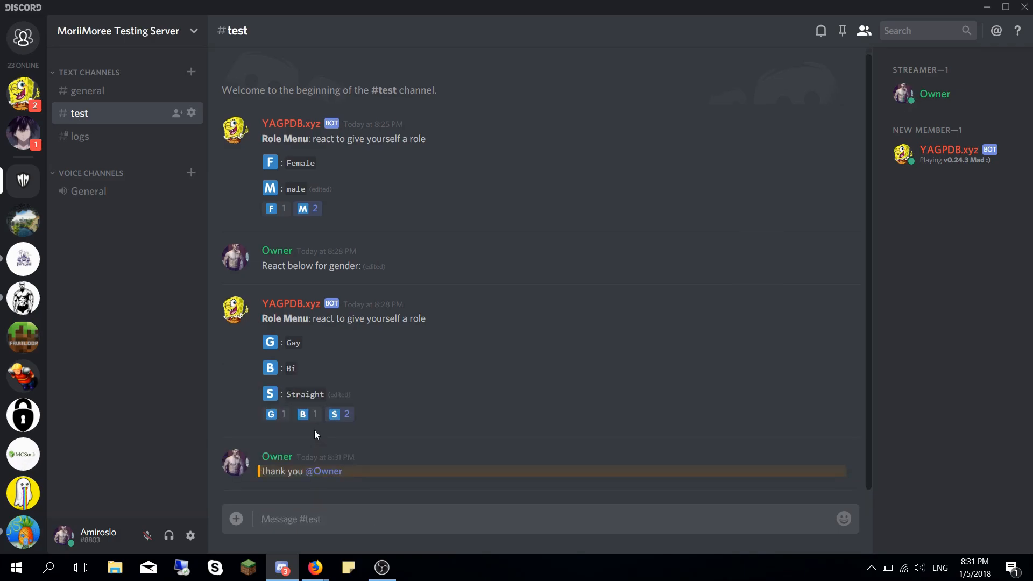
{"action": "left_click", "coordinate": [335, 472]}
{"action": "left_click", "coordinate": [343, 472]}
- Return to the Reputation settings in the browser, open the leaderboards and examine the public part of the page address
{"action": "left_click", "coordinate": [282, 567]}
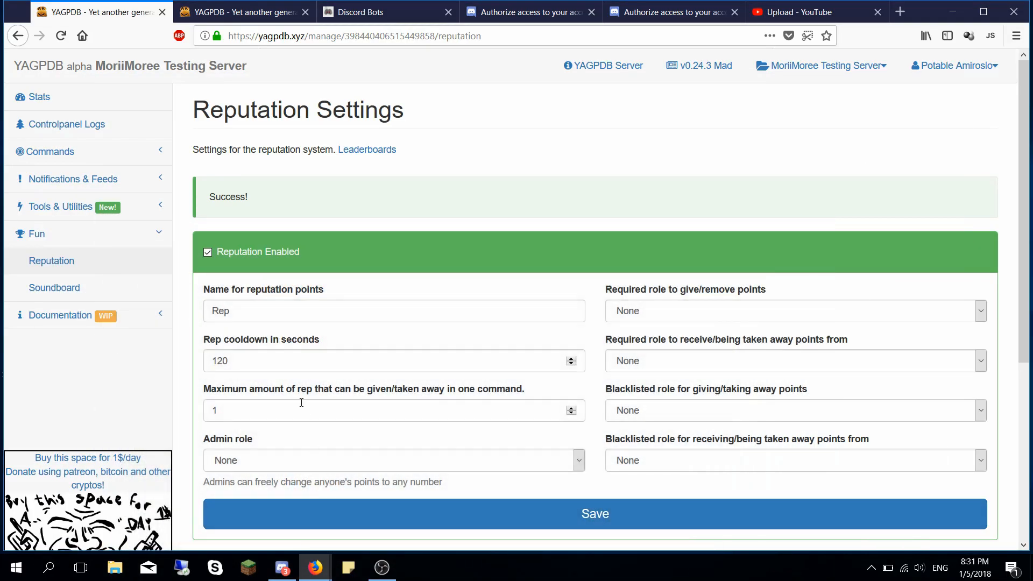
{"action": "left_click", "coordinate": [281, 318]}
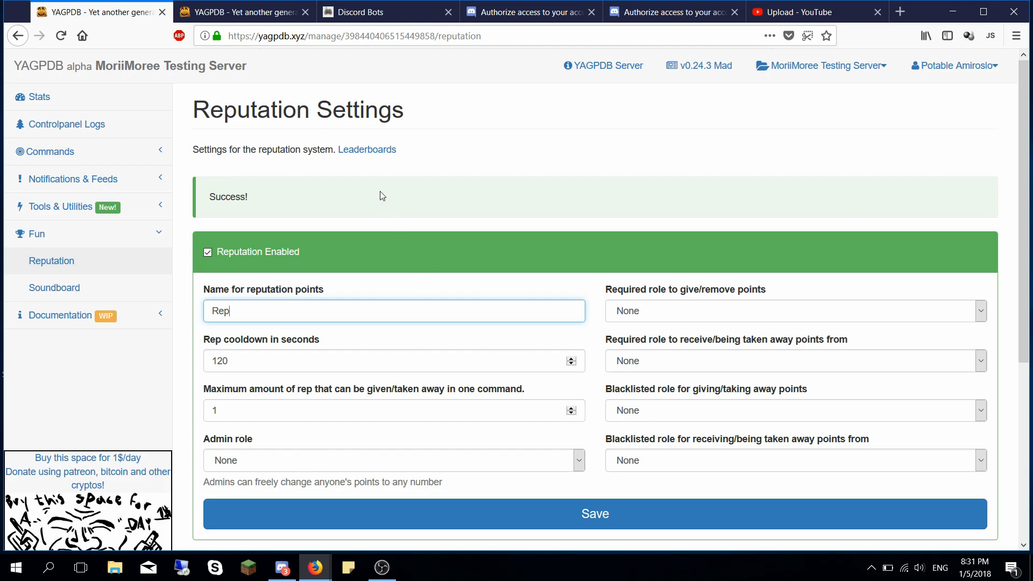
{"action": "left_click", "coordinate": [367, 149]}
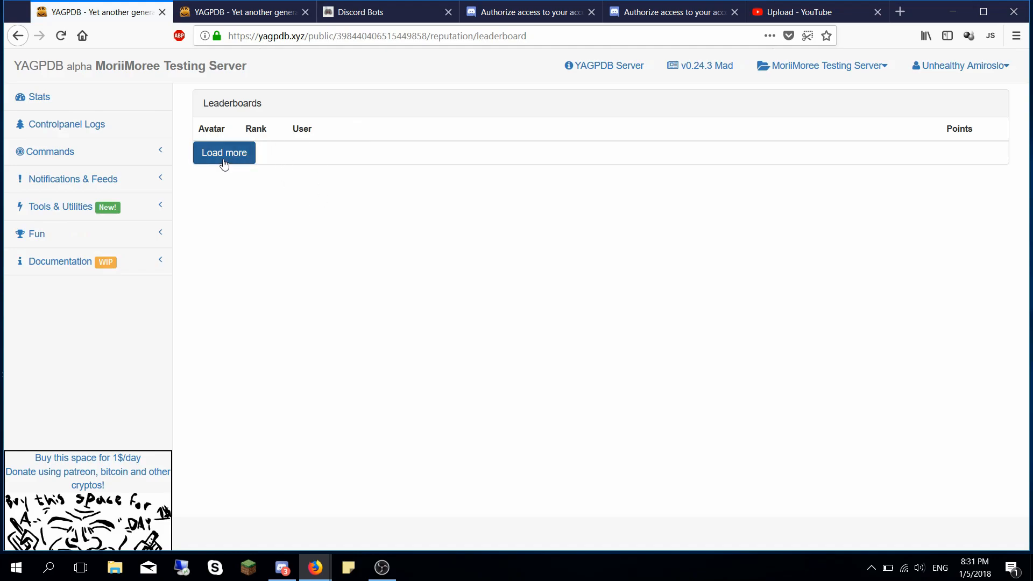
{"action": "left_click", "coordinate": [546, 36]}
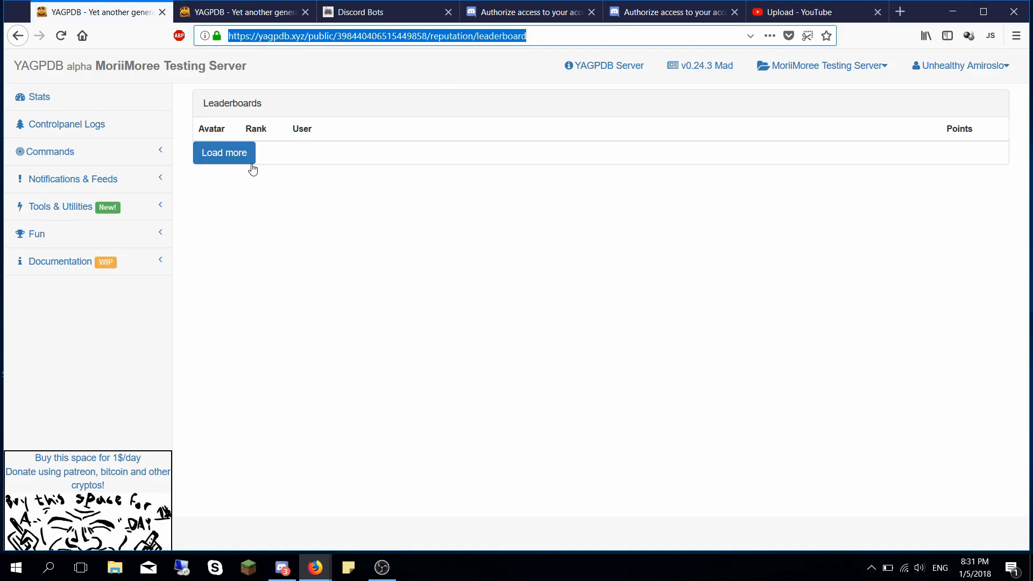
{"action": "left_click", "coordinate": [330, 38]}
{"action": "double_click", "coordinate": [330, 38]}
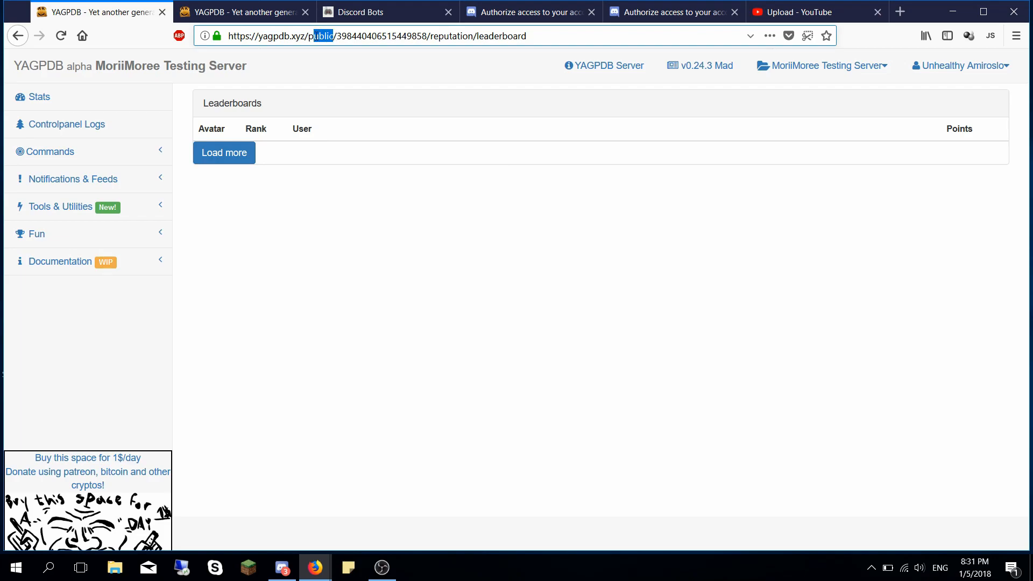
{"action": "left_click", "coordinate": [312, 219]}
- Examine the Soundboard page's name, required role, sound upload and sound URL options
{"action": "left_click", "coordinate": [105, 246]}
{"action": "left_click", "coordinate": [97, 288]}
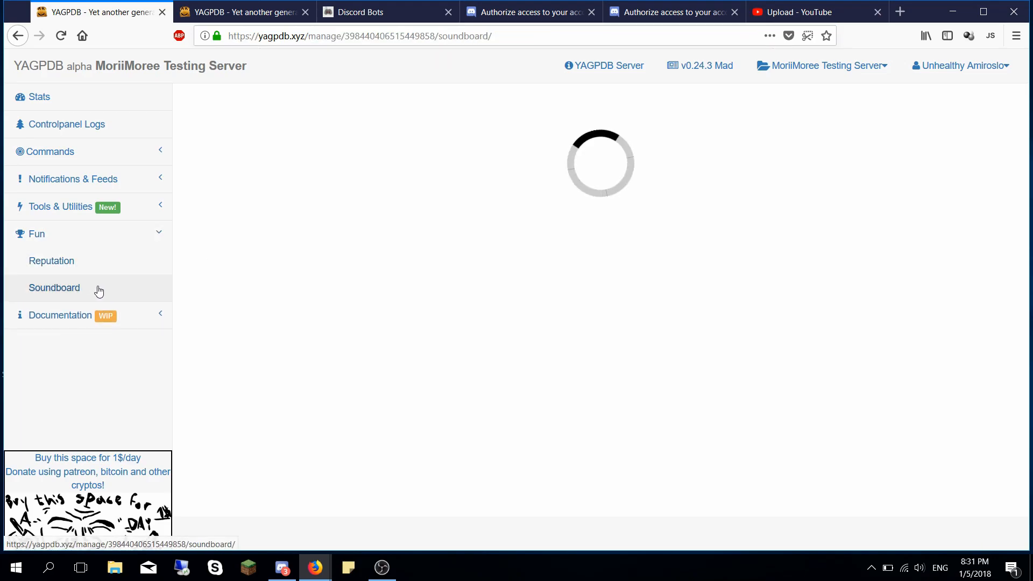
{"action": "scroll", "coordinate": [340, 208], "scroll_direction": "down", "scroll_amount": 2}
{"action": "scroll", "coordinate": [342, 220], "scroll_direction": "up", "scroll_amount": 2}
{"action": "left_click", "coordinate": [332, 232]}
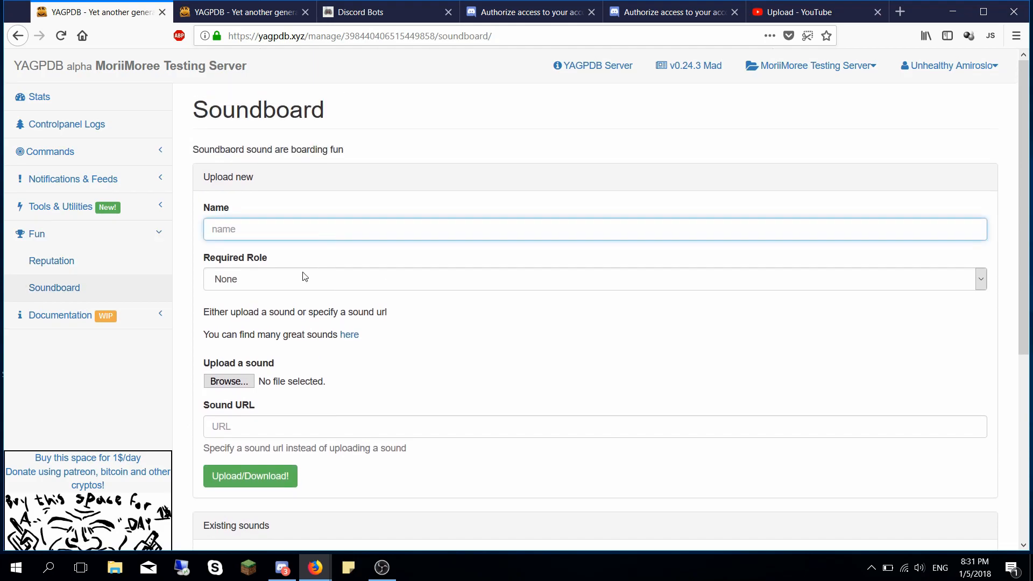
{"action": "left_click", "coordinate": [292, 286]}
{"action": "left_click", "coordinate": [296, 292]}
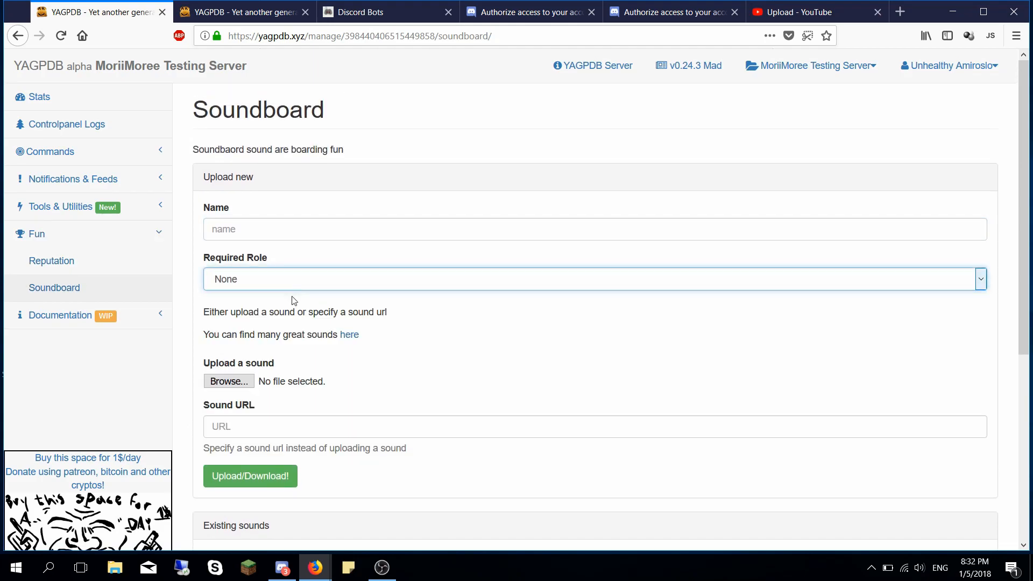
{"action": "left_click", "coordinate": [267, 325]}
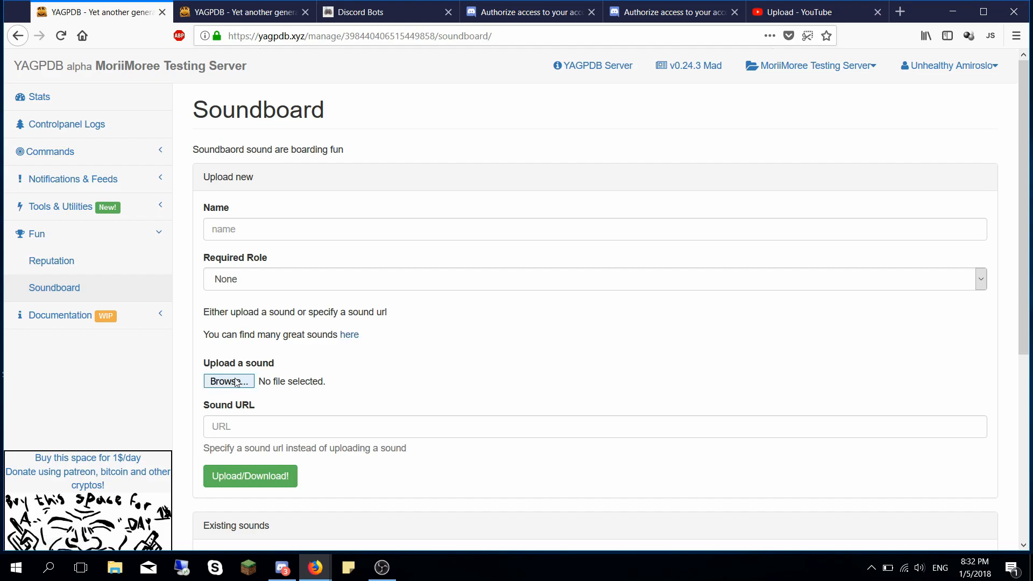
{"action": "scroll", "coordinate": [278, 483], "scroll_direction": "down", "scroll_amount": 3}
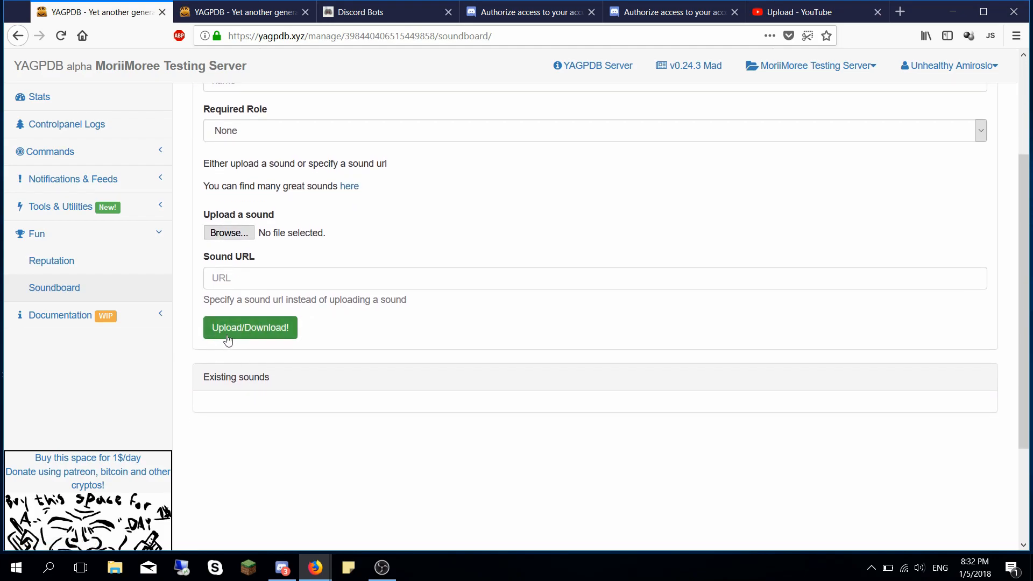
{"action": "scroll", "coordinate": [304, 410], "scroll_direction": "up", "scroll_amount": 3}
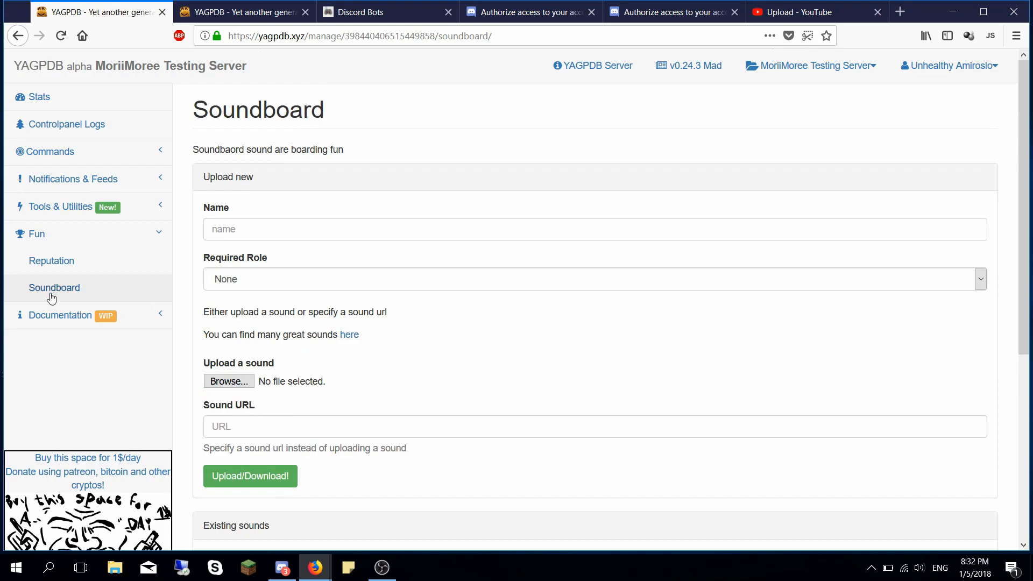
- Look through the list of Documentation topics and open the server's Stats page
{"action": "left_click", "coordinate": [60, 315]}
{"action": "scroll", "coordinate": [67, 312], "scroll_direction": "down", "scroll_amount": 3}
{"action": "scroll", "coordinate": [68, 323], "scroll_direction": "down", "scroll_amount": 5}
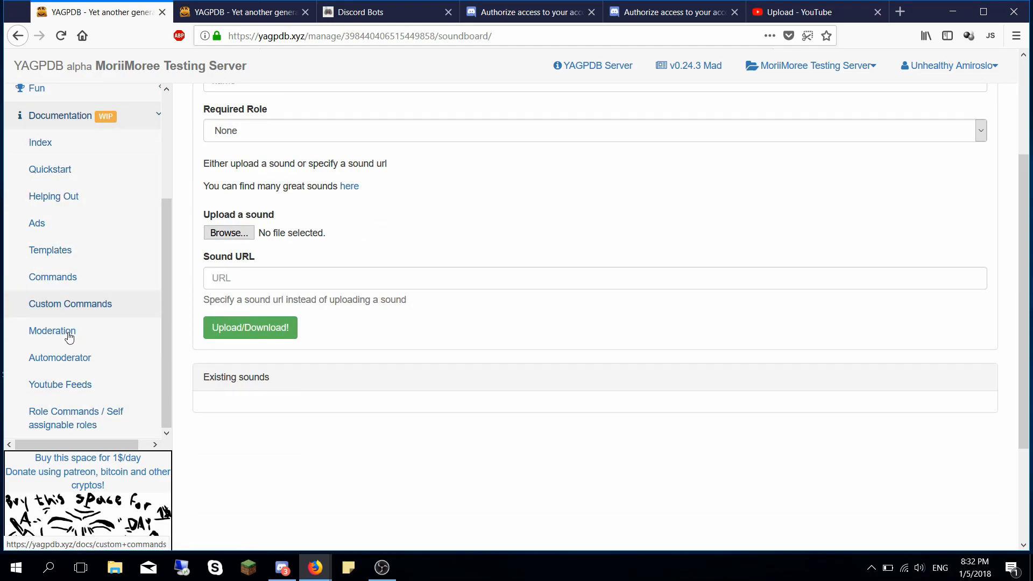
{"action": "scroll", "coordinate": [91, 398], "scroll_direction": "down", "scroll_amount": 3}
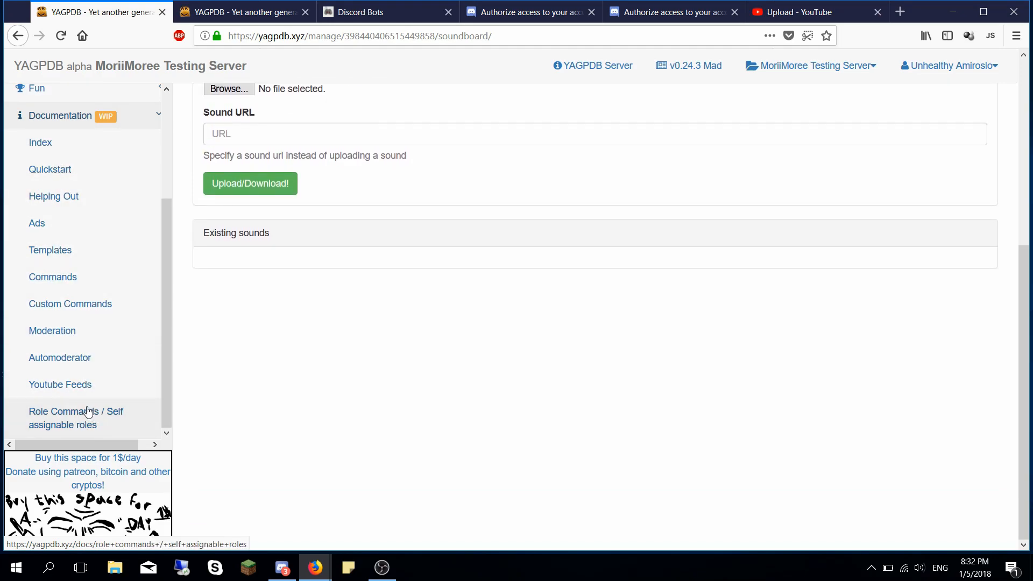
{"action": "scroll", "coordinate": [120, 415], "scroll_direction": "up", "scroll_amount": 10}
{"action": "scroll", "coordinate": [618, 355], "scroll_direction": "up", "scroll_amount": 6}
{"action": "left_click", "coordinate": [102, 100]}
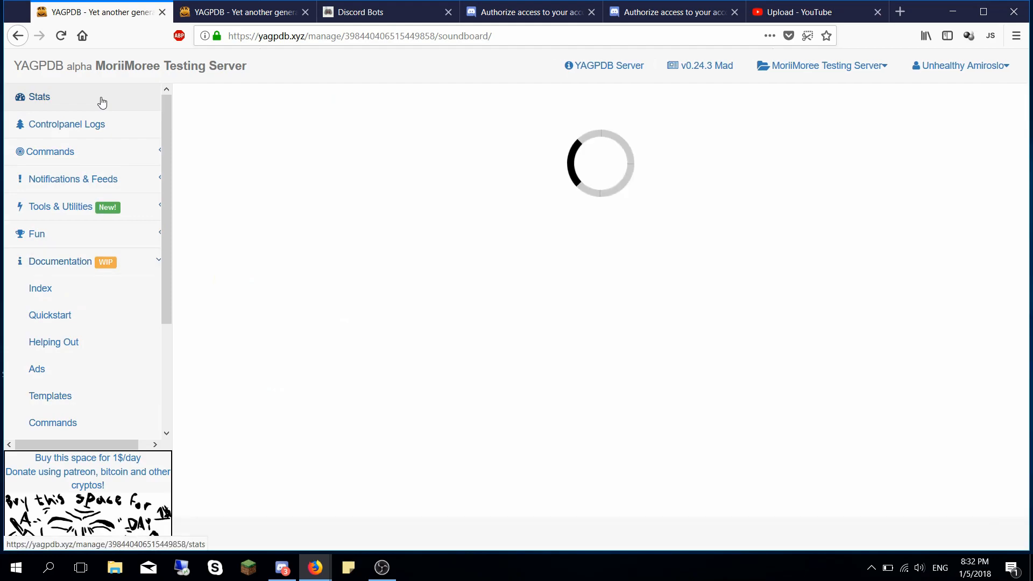